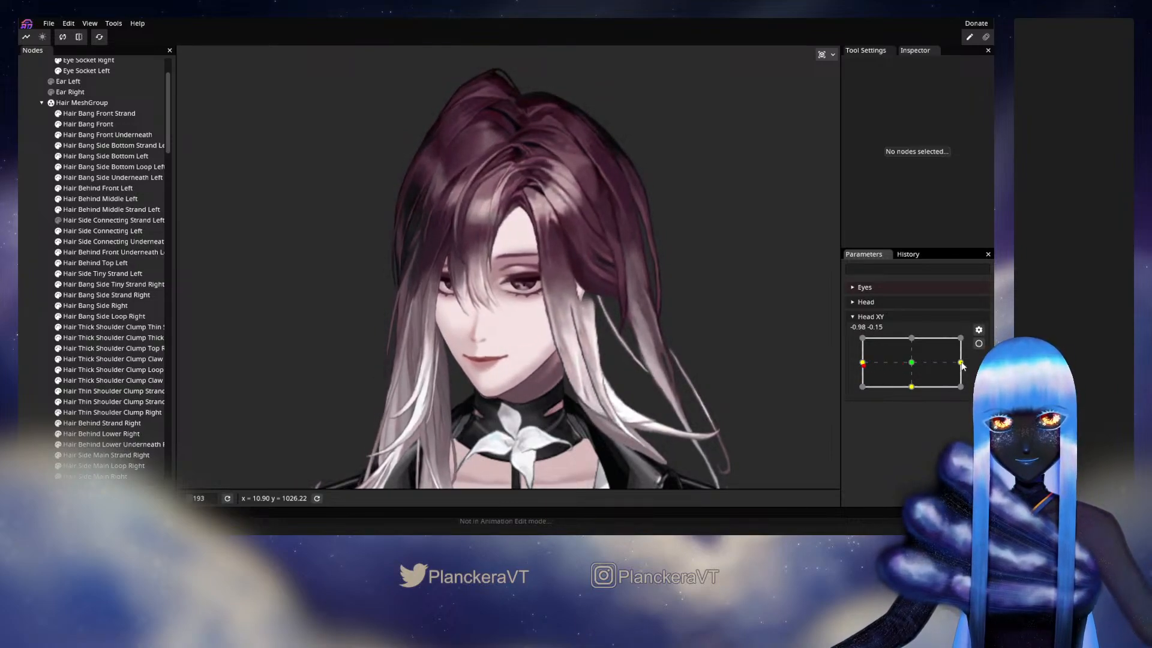
# - Adjust the Hair Bang Side Underneath Left mesh with the Circle Brush at size 17 while Head XY is armed at -1.00, 0.00
pyautogui.click(978, 345)
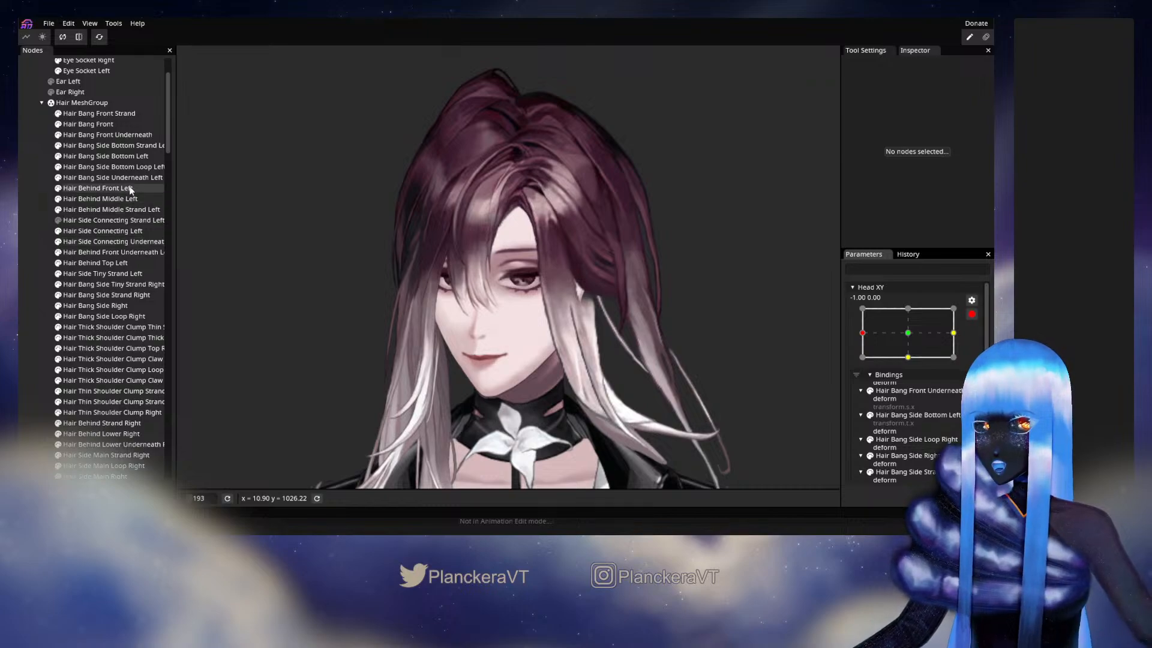
pyautogui.click(120, 156)
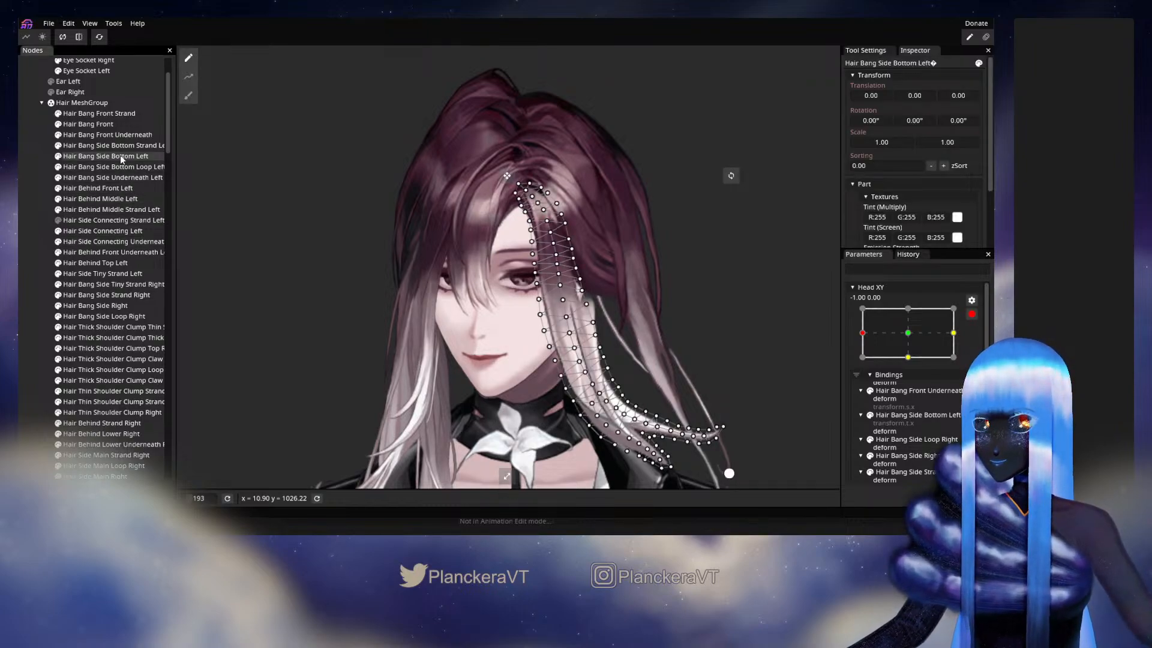
pyautogui.click(119, 176)
pyautogui.scroll(3, 435, 223)
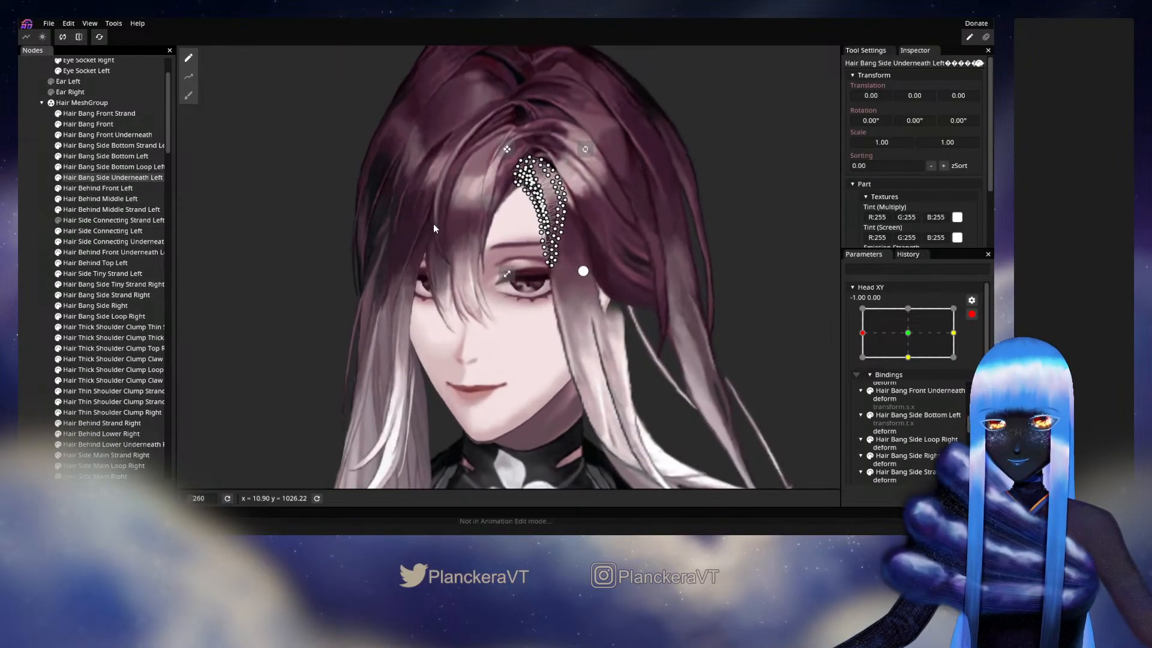
pyautogui.scroll(5, 434, 224)
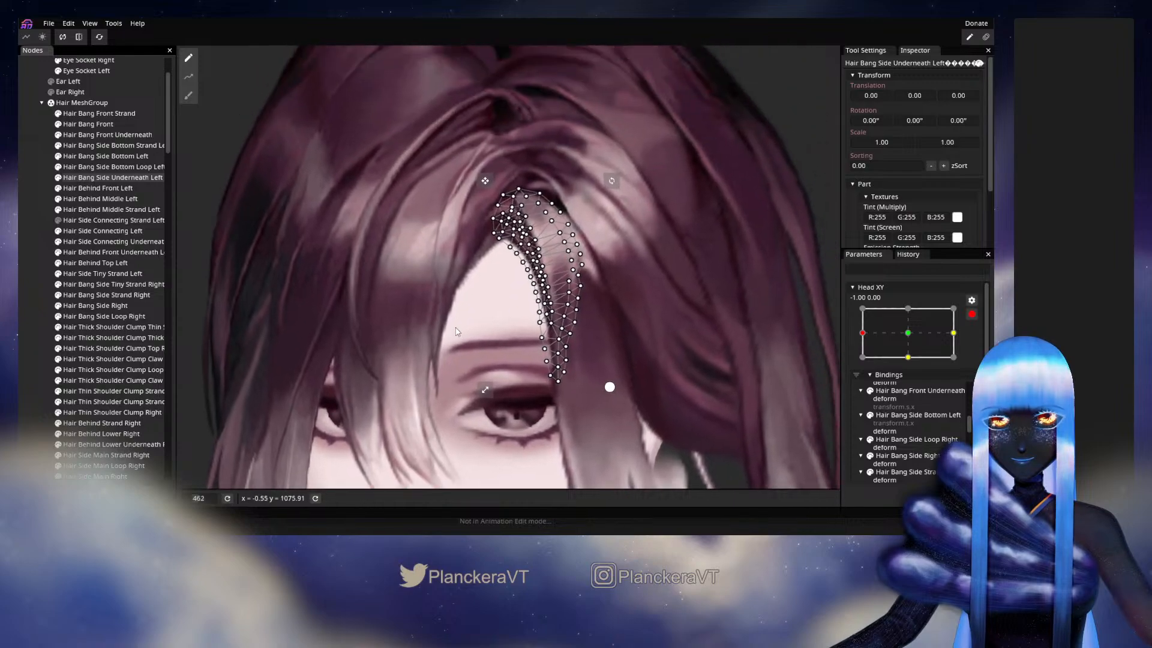
pyautogui.scroll(3, 457, 332)
pyautogui.click(188, 95)
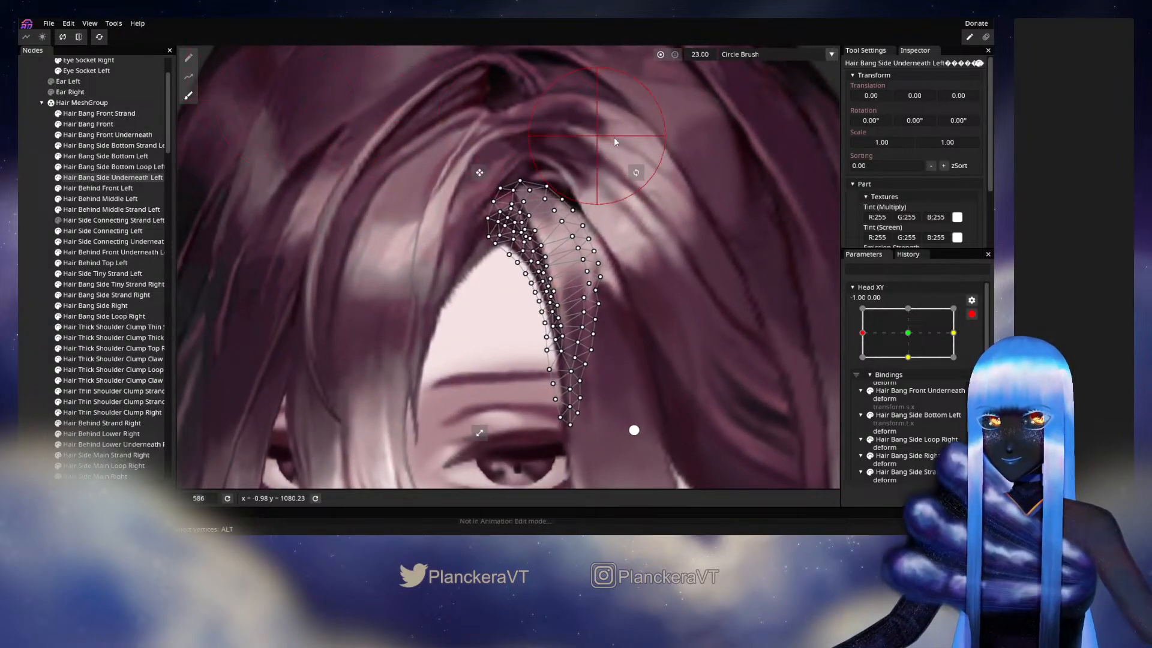
pyautogui.moveTo(703, 49); pyautogui.dragTo(693, 51)
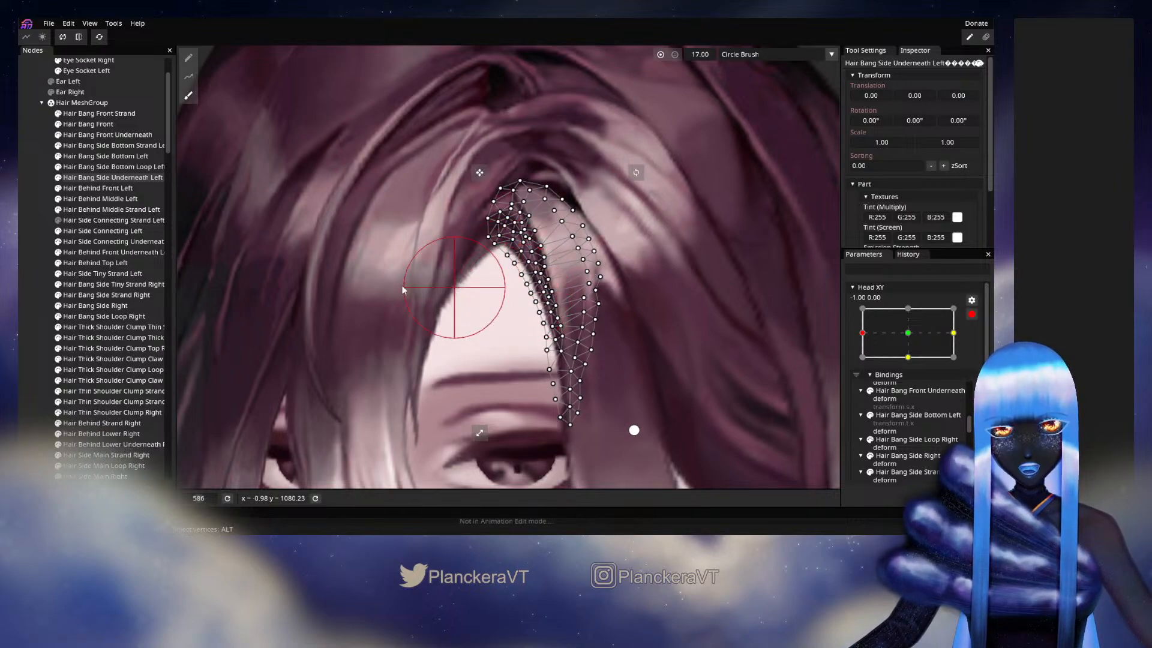
pyautogui.click(33, 258)
# - Disarm Head XY and preview the head turn between -1.00 and the centre, checking how the bangs follow
pyautogui.scroll(-4, 565, 316)
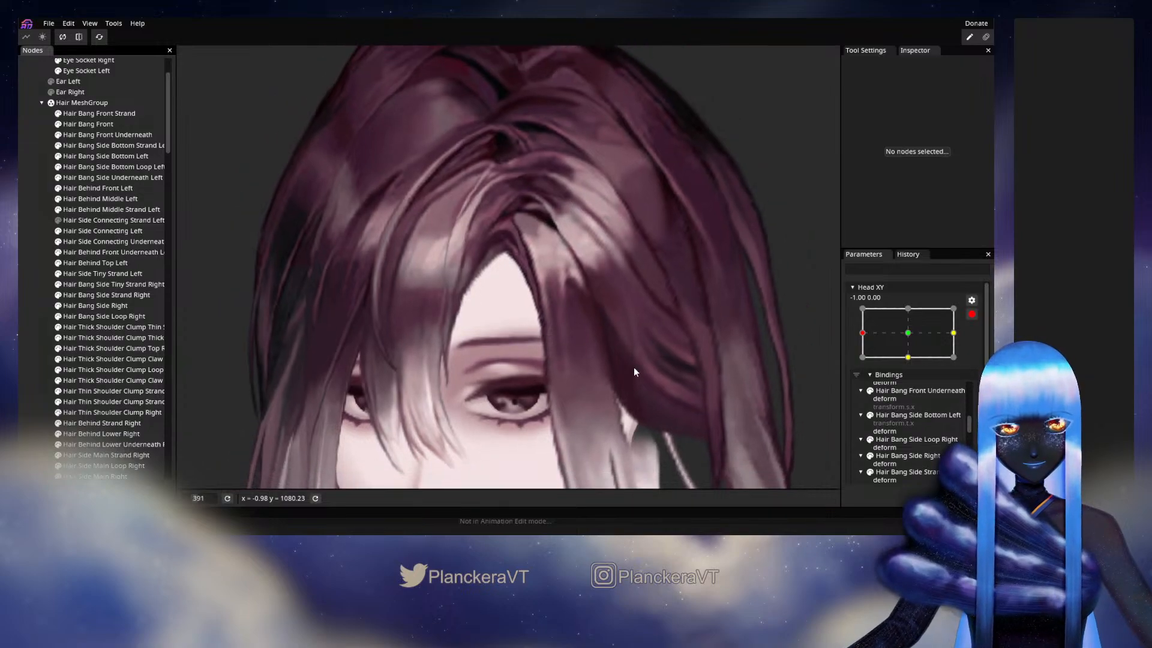
pyautogui.scroll(-2, 633, 372)
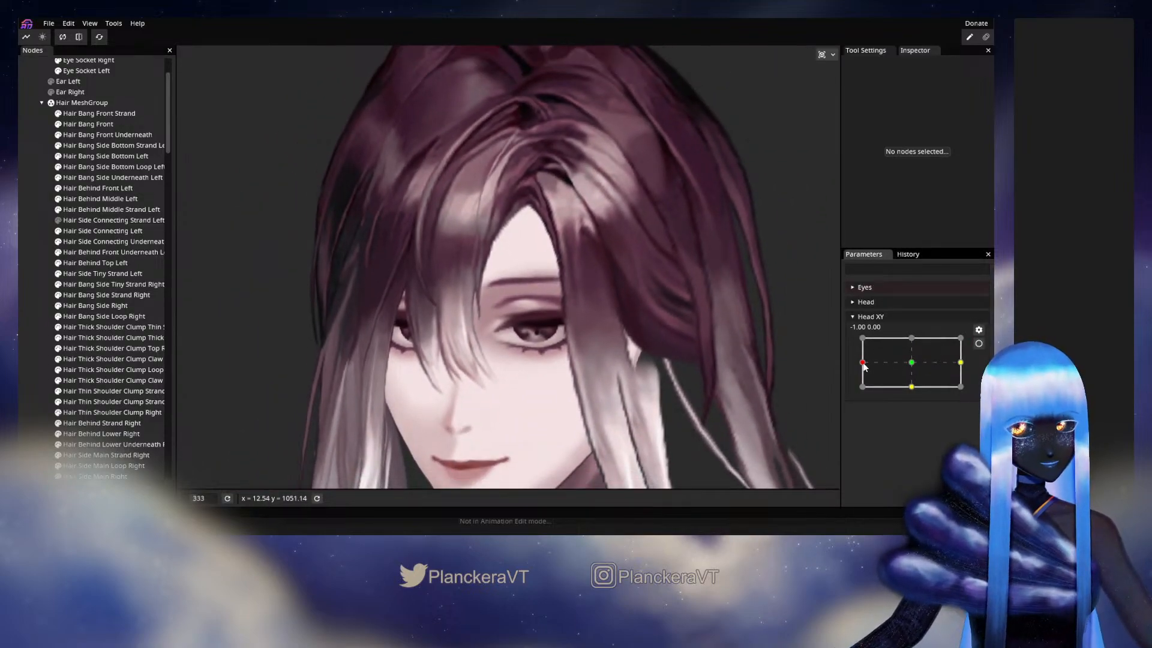
pyautogui.moveTo(864, 366); pyautogui.dragTo(910, 362)
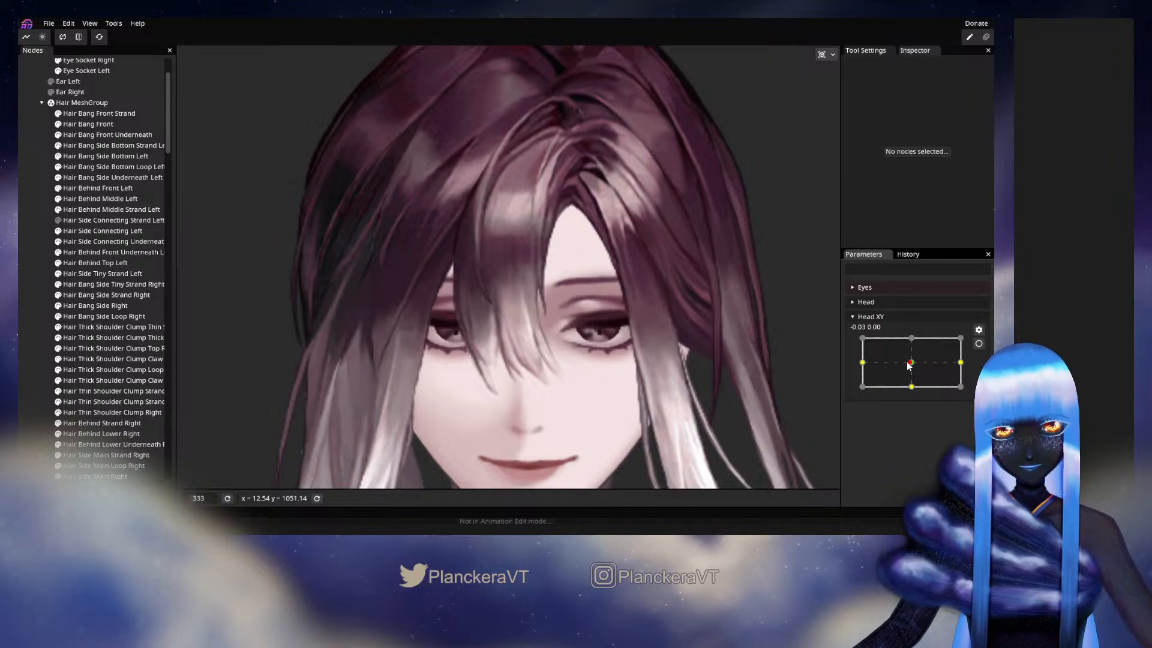
pyautogui.moveTo(911, 364)
pyautogui.mouseDown()
pyautogui.moveTo(861, 363)
pyautogui.moveTo(912, 367)
pyautogui.mouseUp()
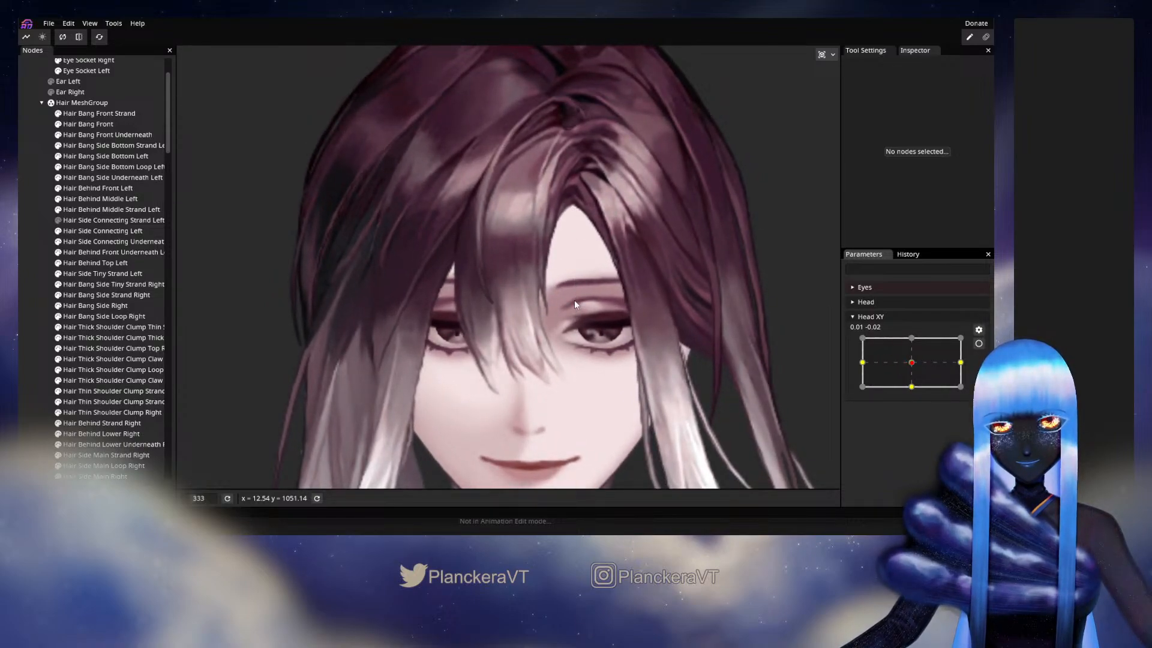
pyautogui.moveTo(906, 364); pyautogui.dragTo(911, 364)
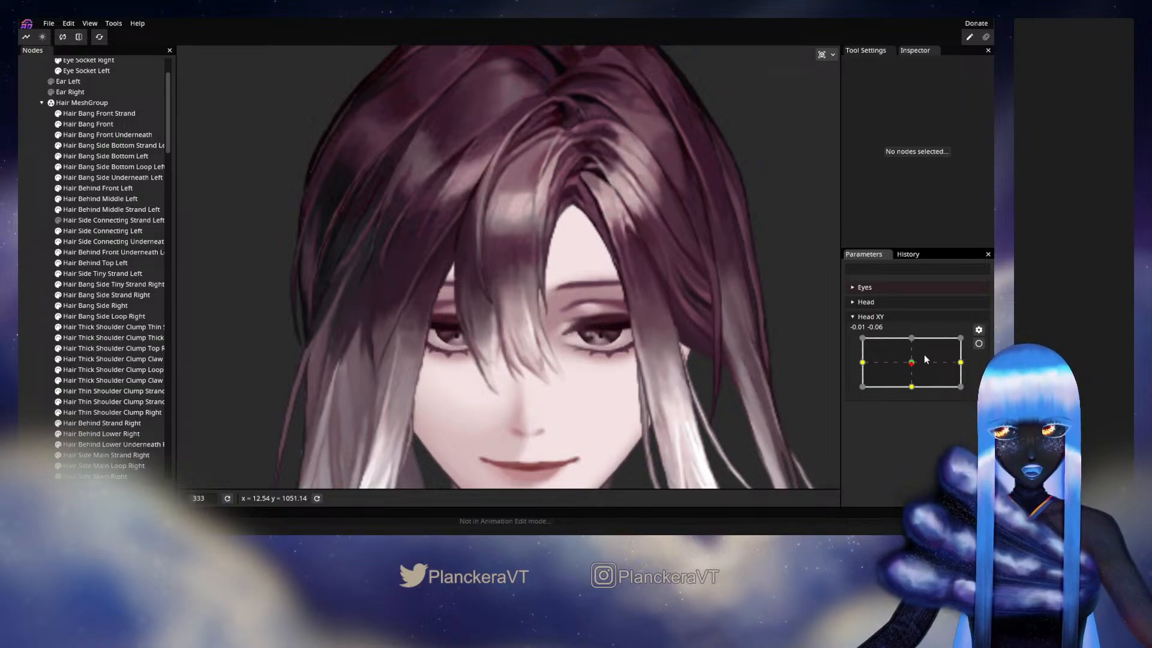
pyautogui.moveTo(910, 368); pyautogui.dragTo(862, 363)
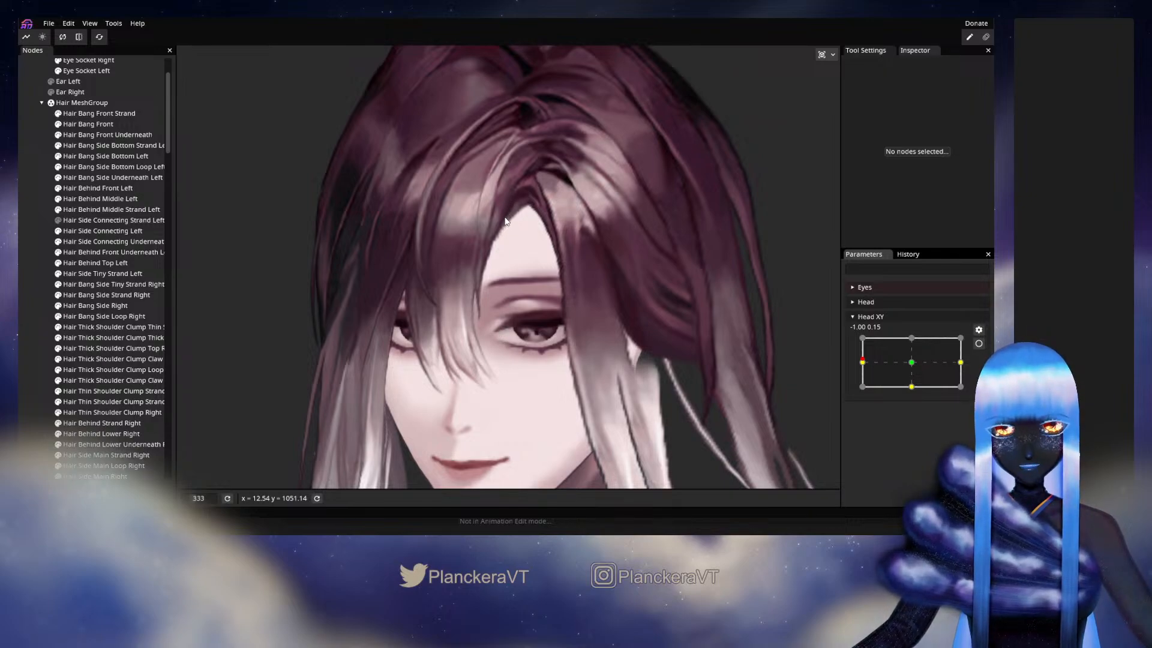
pyautogui.moveTo(865, 365)
pyautogui.mouseDown()
pyautogui.moveTo(915, 366)
pyautogui.moveTo(861, 365)
pyautogui.mouseUp()
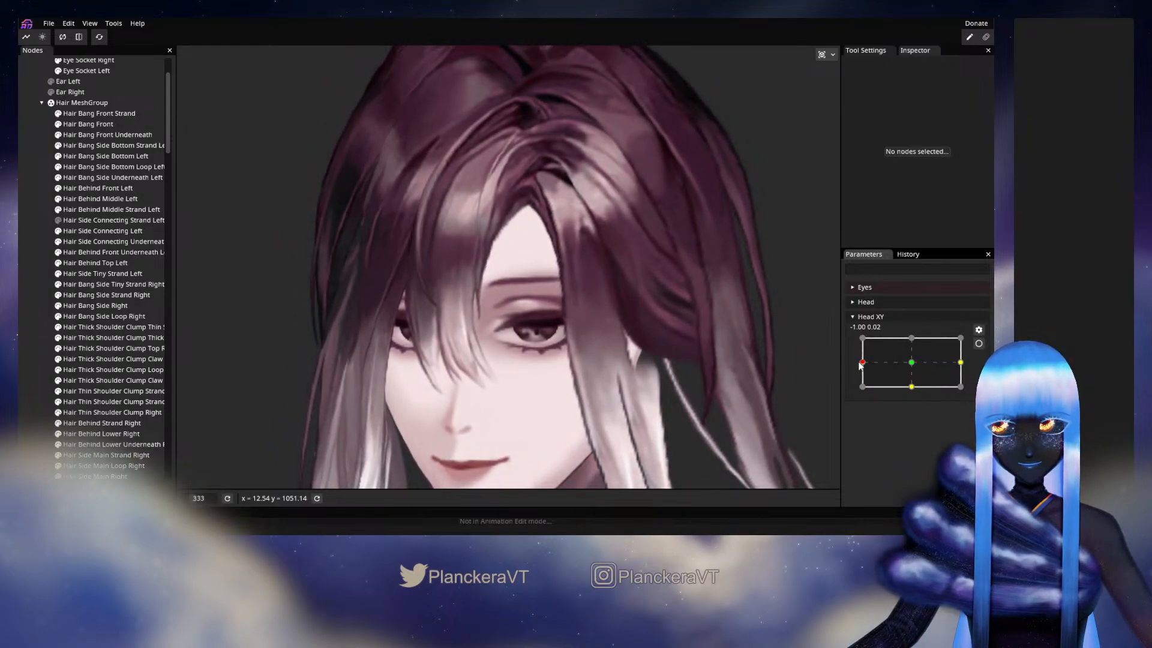
pyautogui.click(978, 344)
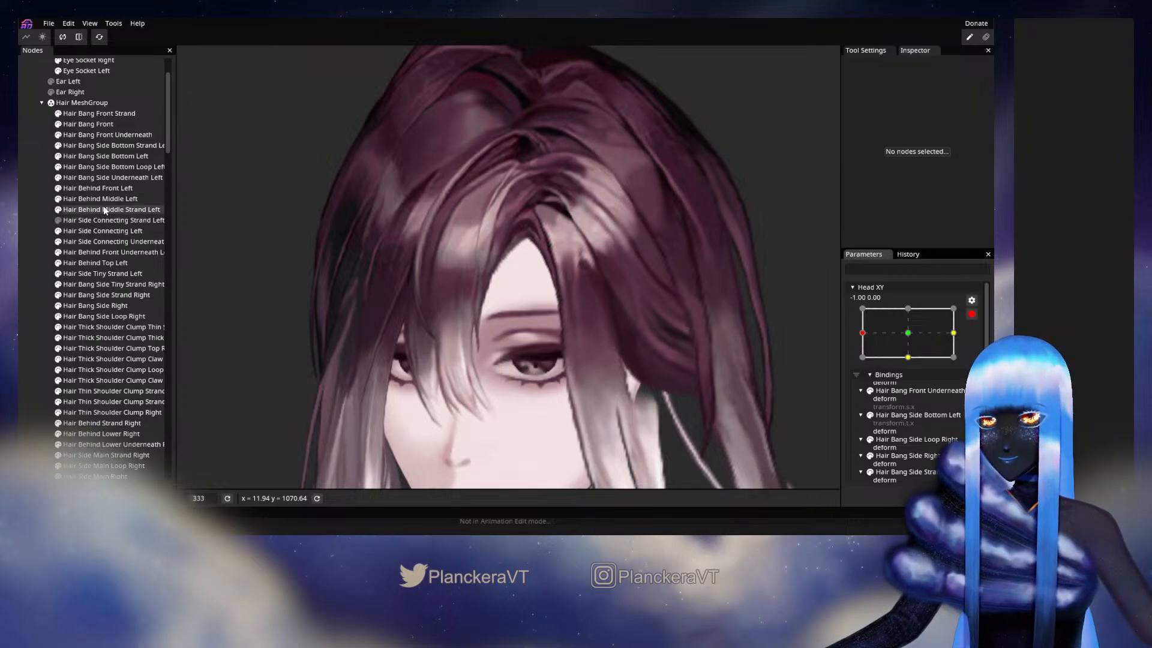
pyautogui.click(971, 315)
pyautogui.moveTo(872, 367)
pyautogui.mouseDown()
pyautogui.moveTo(910, 368)
pyautogui.moveTo(864, 371)
pyautogui.moveTo(910, 370)
pyautogui.moveTo(862, 363)
pyautogui.mouseUp()
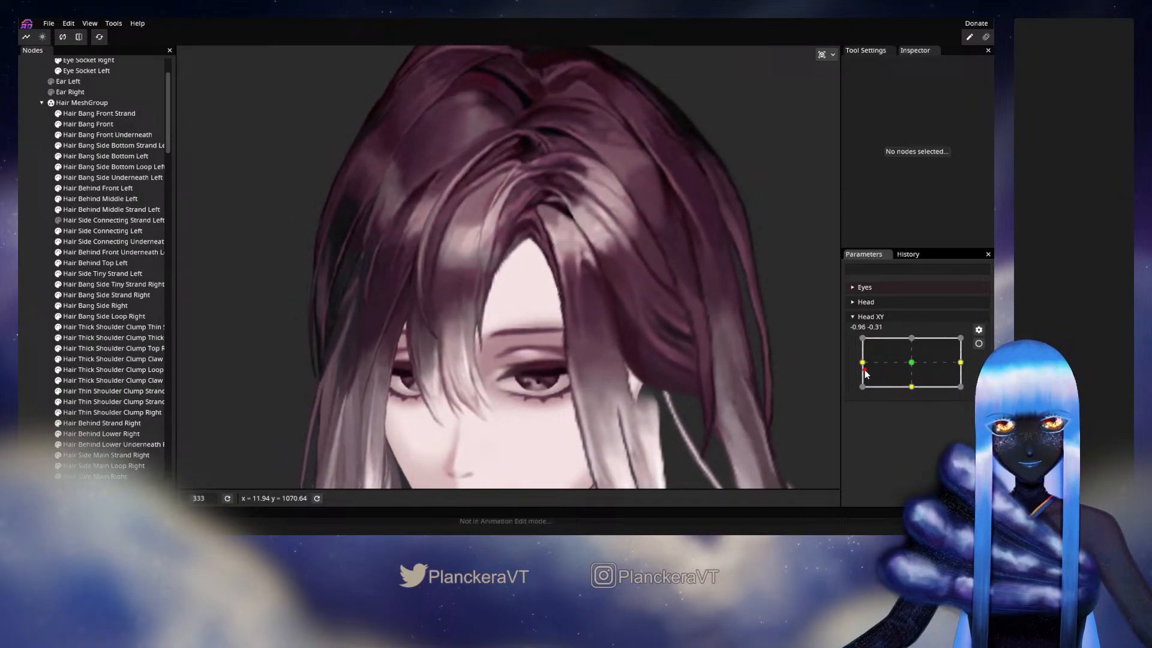
# - Arm Head XY at -1.00, 0.00 and reshape the top of the Hair Bang Front Underneath mesh with the size 36 Circle Brush
pyautogui.click(978, 343)
pyautogui.scroll(3, 445, 298)
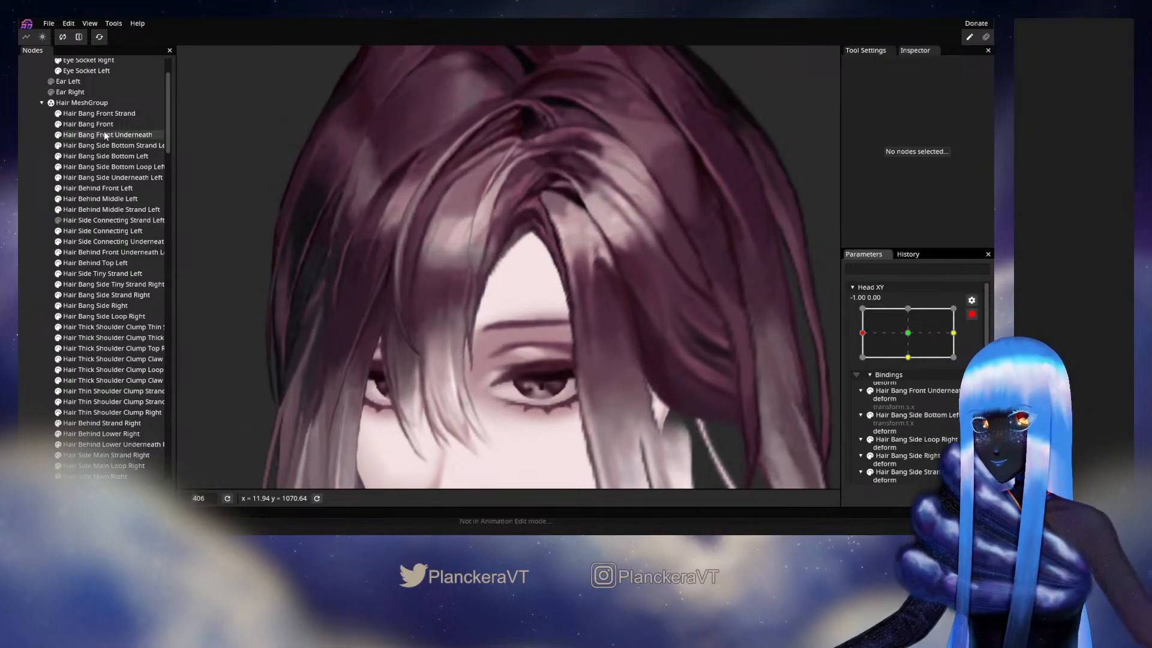
pyautogui.click(103, 134)
pyautogui.click(189, 94)
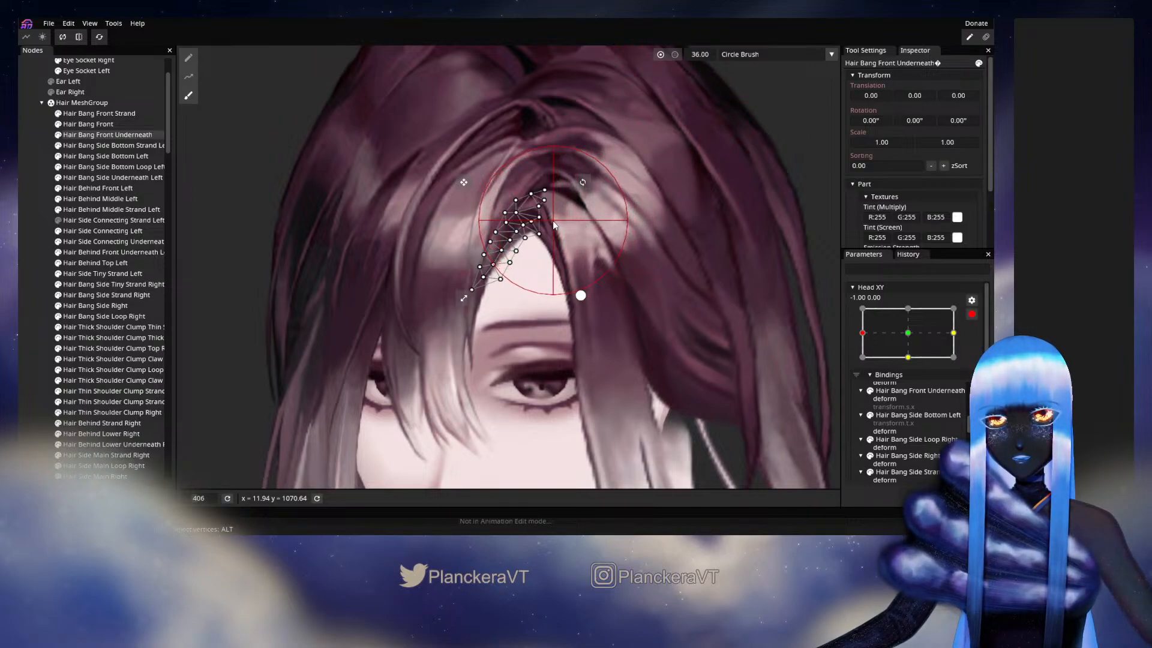
pyautogui.moveTo(552, 220)
pyautogui.mouseDown()
pyautogui.moveTo(490, 221)
pyautogui.moveTo(602, 224)
pyautogui.moveTo(598, 206)
pyautogui.moveTo(563, 212)
pyautogui.mouseUp()
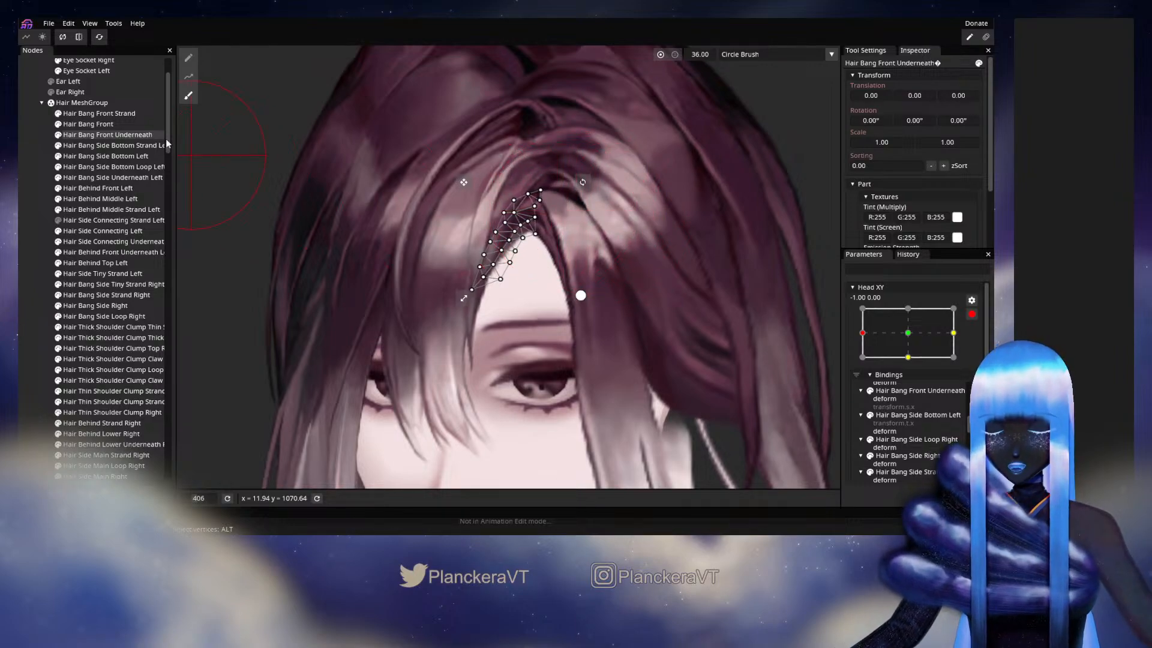
# - Nudge the upper part of the Hair Bang Side Underneath Left mesh with the size 36 Circle Brush, then disarm Head XY and preview the turn
pyautogui.click(113, 178)
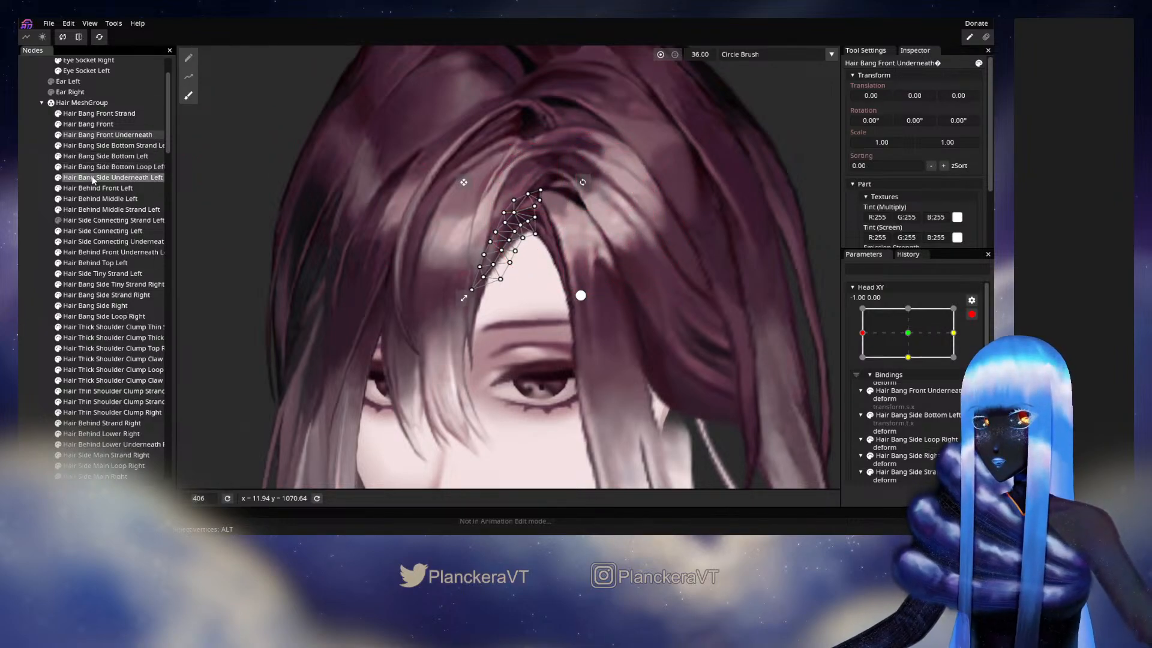
pyautogui.click(189, 99)
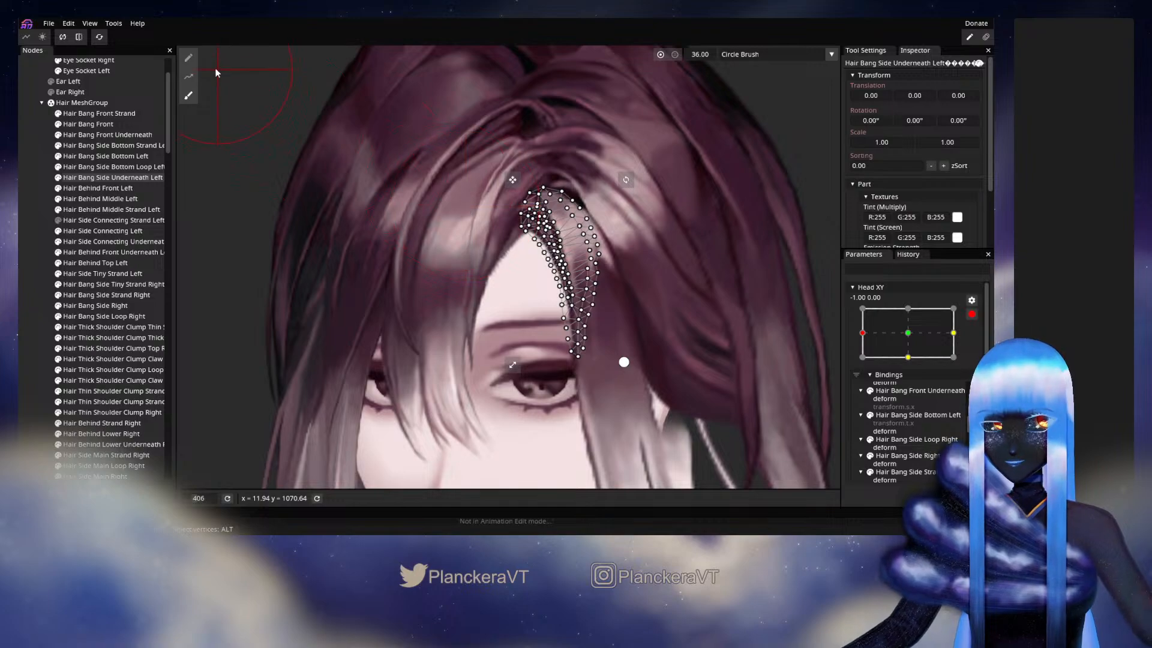
pyautogui.click(189, 58)
pyautogui.click(188, 100)
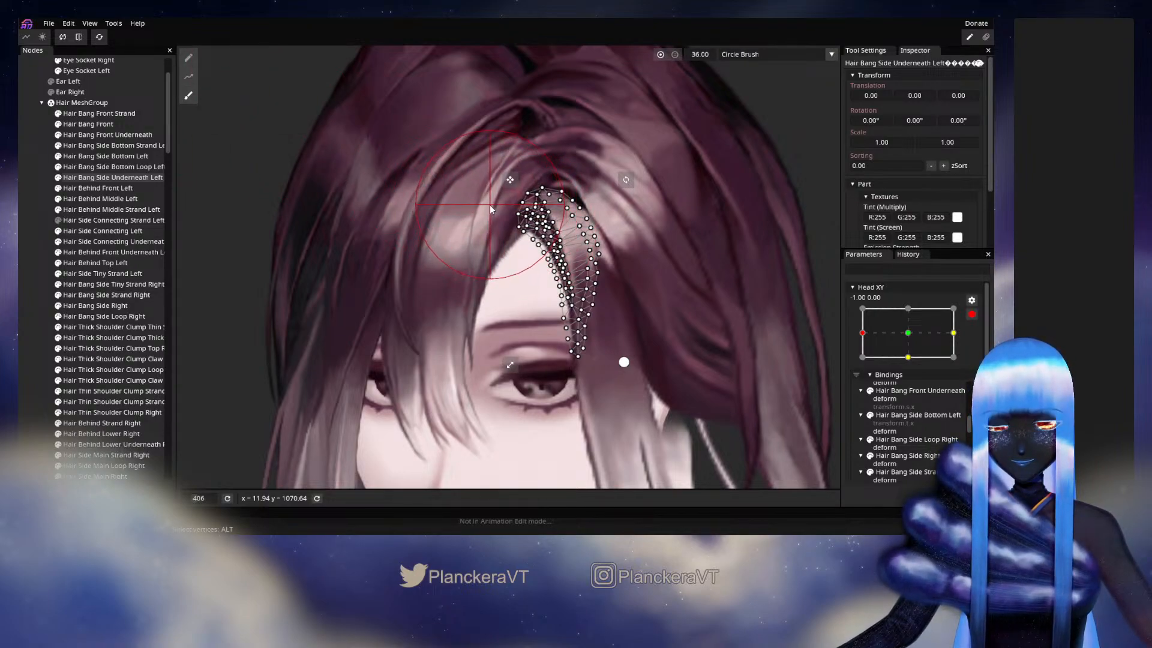
pyautogui.click(20, 301)
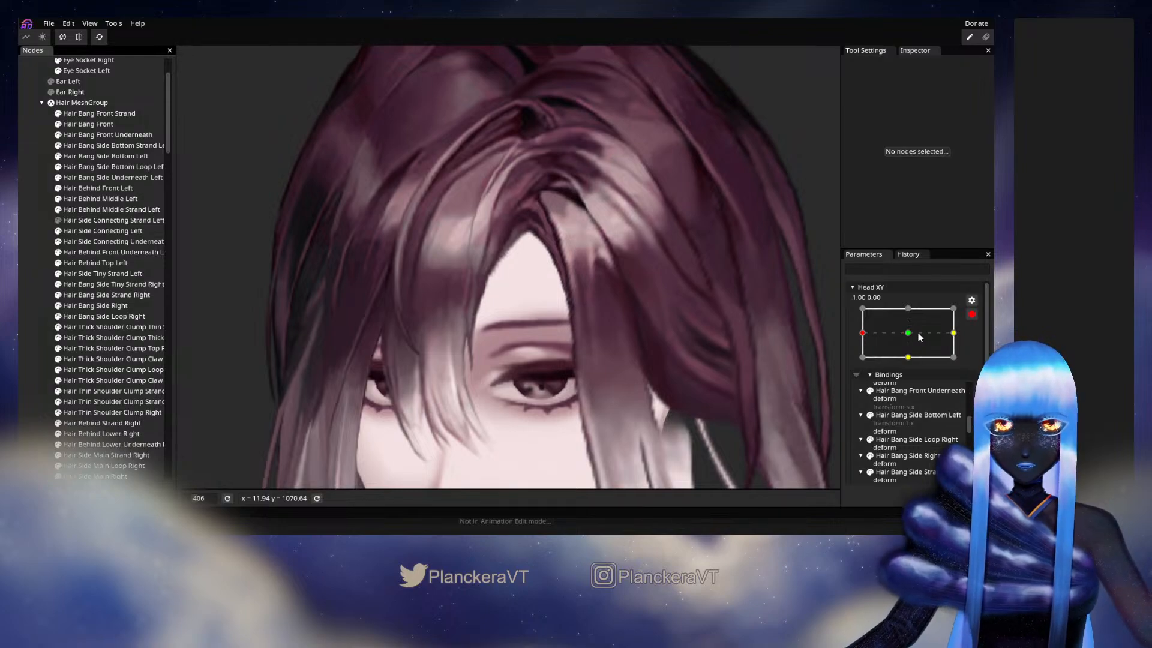
pyautogui.click(972, 314)
pyautogui.moveTo(866, 366)
pyautogui.mouseDown()
pyautogui.moveTo(912, 366)
pyautogui.moveTo(862, 362)
pyautogui.mouseUp()
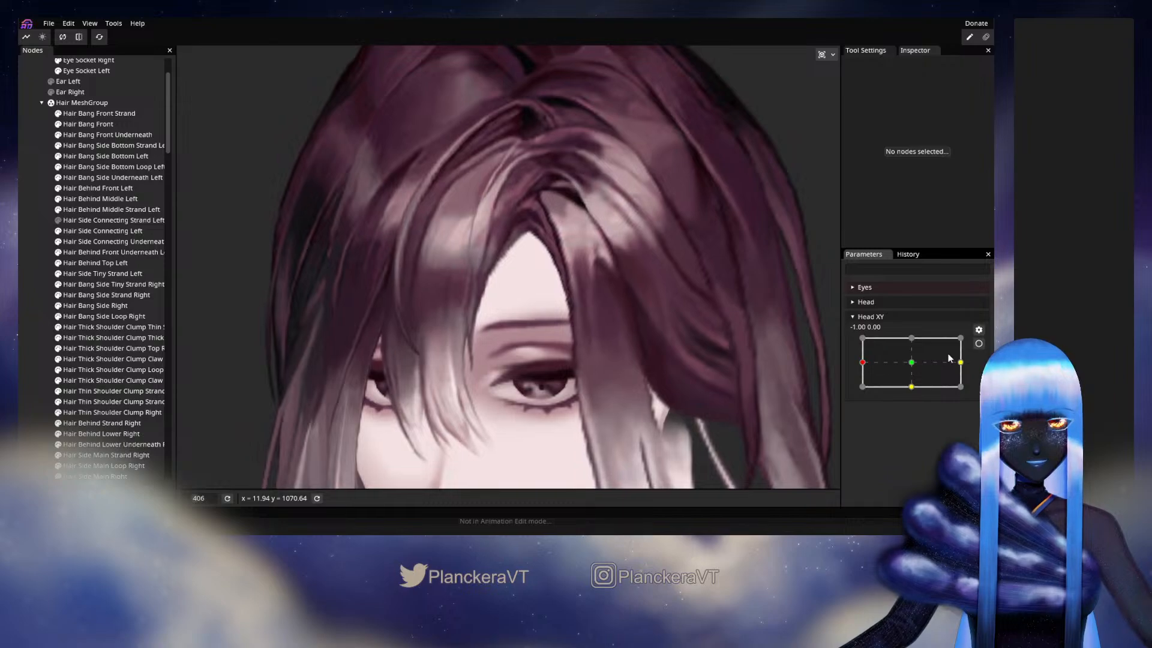
# - Reposition the top vertices of the Hair Bang Front Underneath mesh at the armed Head XY keyframe -1.00, 0.00
pyautogui.click(979, 345)
pyautogui.click(107, 134)
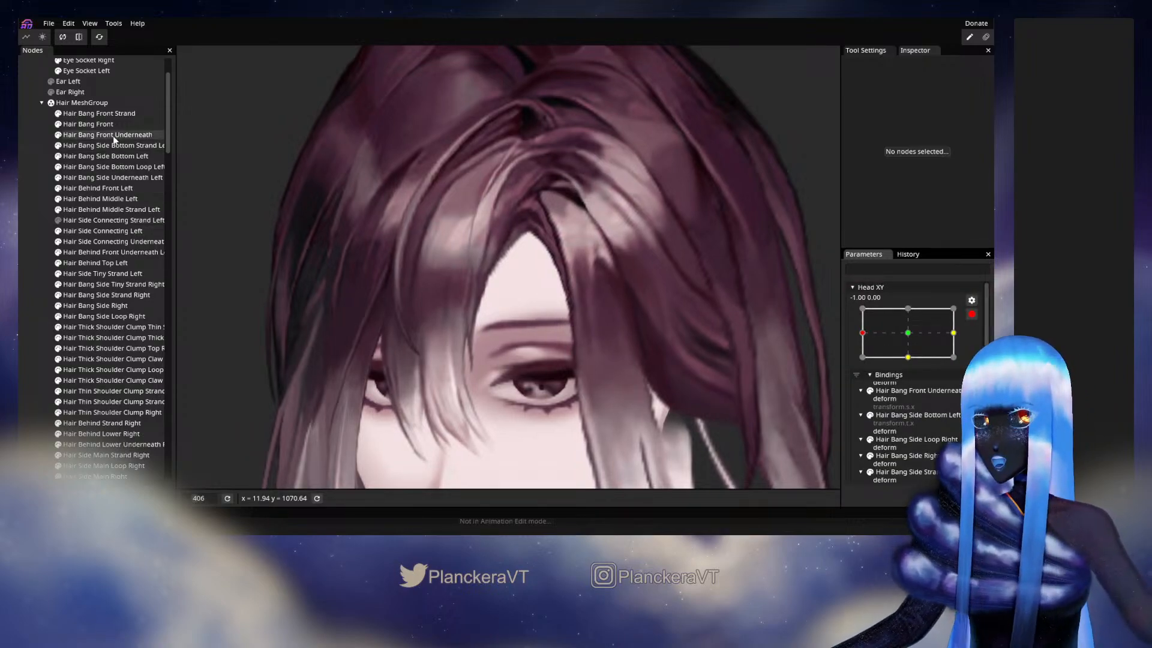
pyautogui.scroll(5, 588, 237)
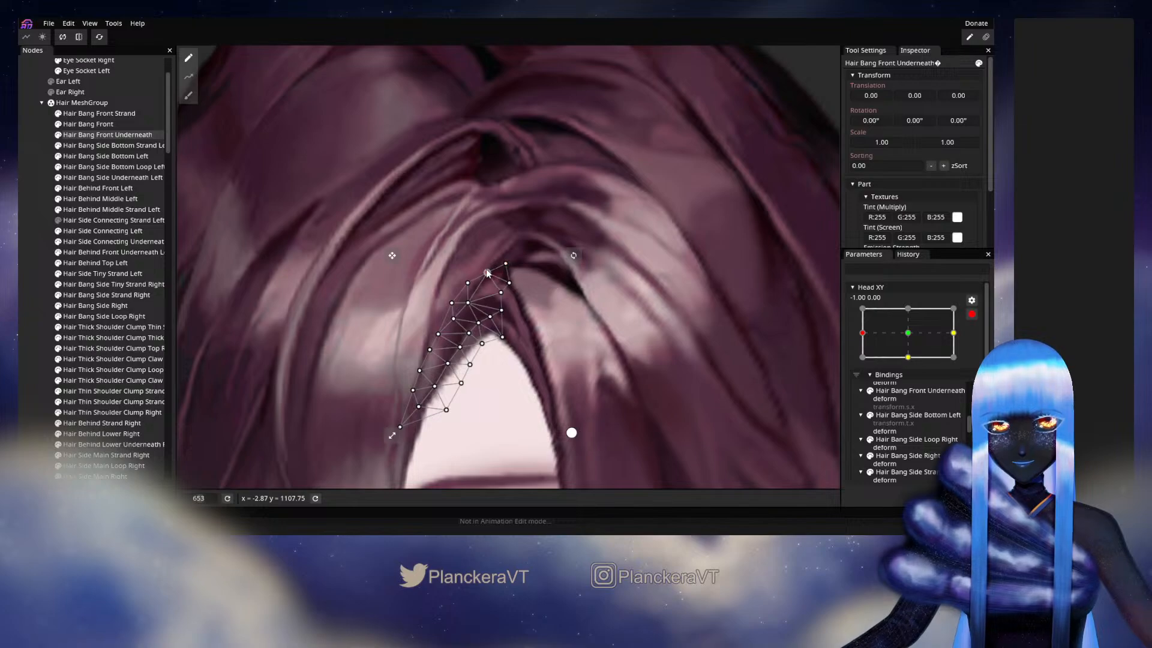
pyautogui.moveTo(505, 282); pyautogui.dragTo(507, 285)
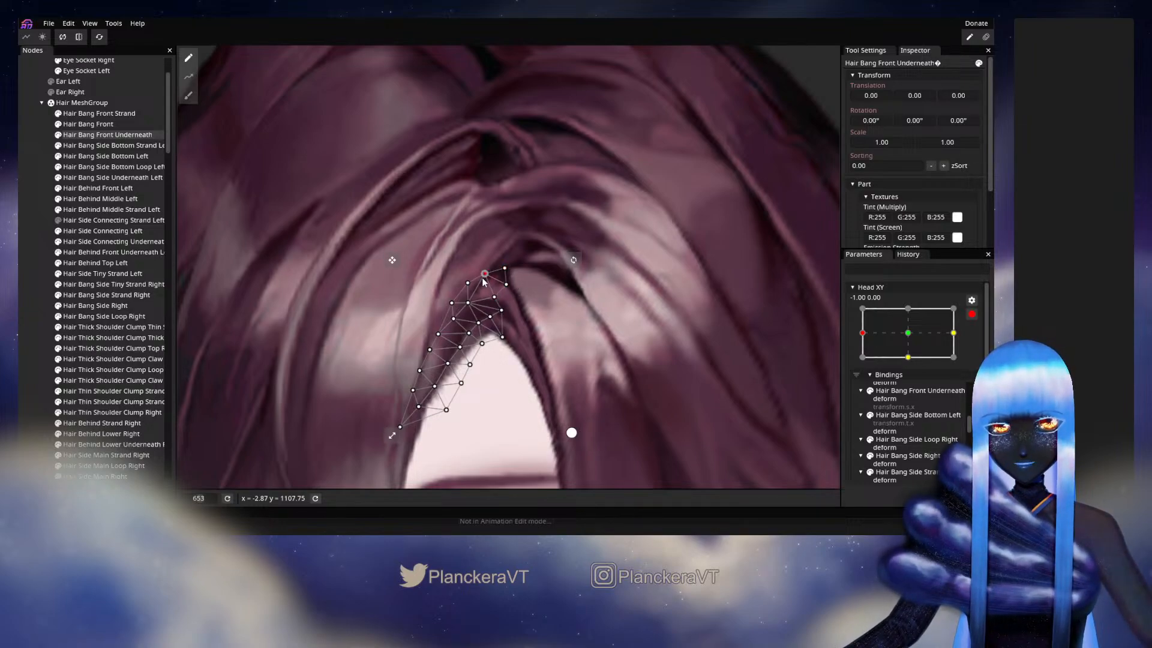
pyautogui.click(35, 287)
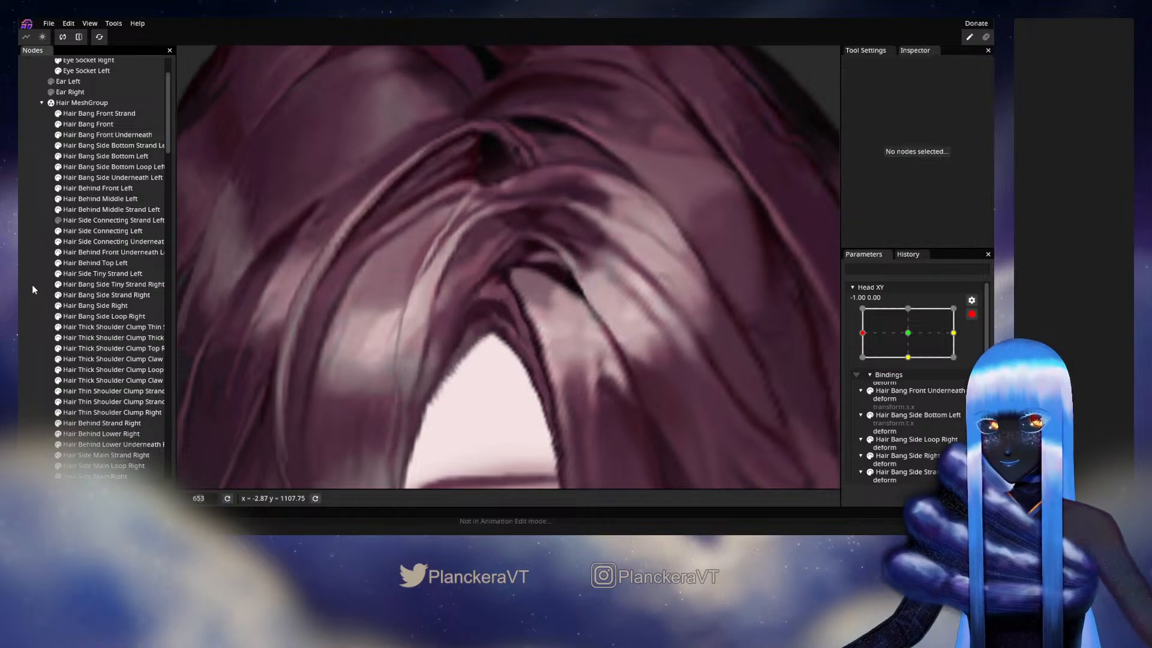
# - Disarm Head XY and preview the bangs around the hair parting with the head turned to about -0.85, -0.15
pyautogui.scroll(-2, 695, 362)
pyautogui.moveTo(695, 365); pyautogui.dragTo(807, 302)
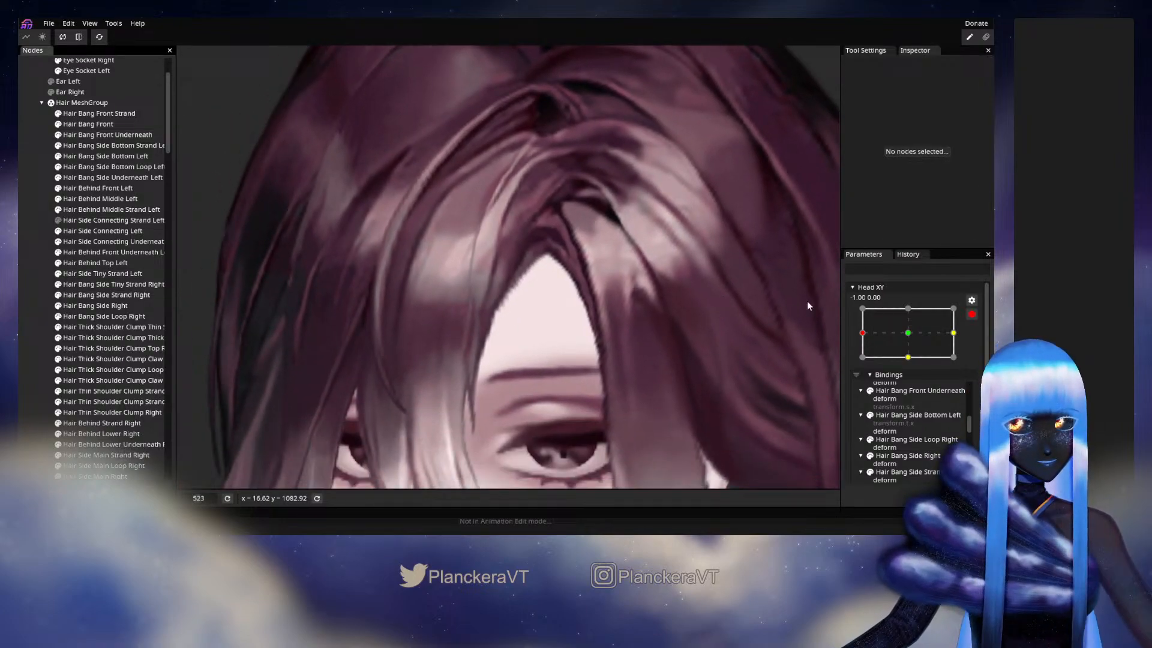
pyautogui.click(972, 314)
pyautogui.moveTo(864, 367)
pyautogui.mouseDown()
pyautogui.moveTo(905, 365)
pyautogui.moveTo(870, 367)
pyautogui.mouseUp()
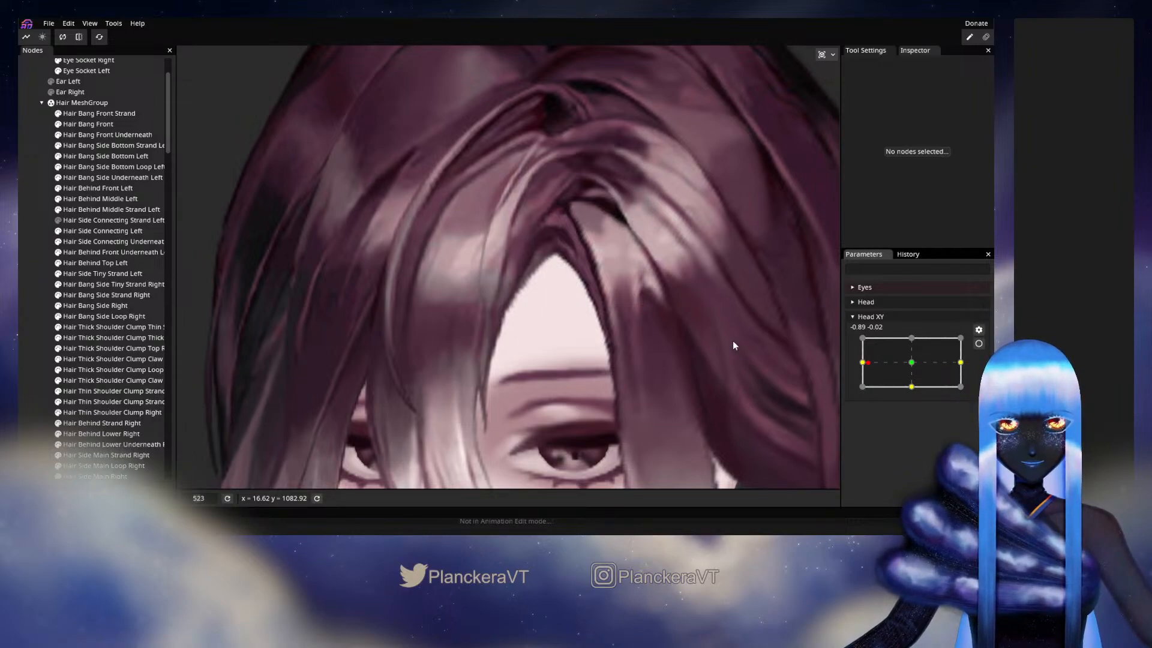
pyautogui.moveTo(868, 362)
pyautogui.mouseDown()
pyautogui.moveTo(905, 360)
pyautogui.moveTo(871, 371)
pyautogui.mouseUp()
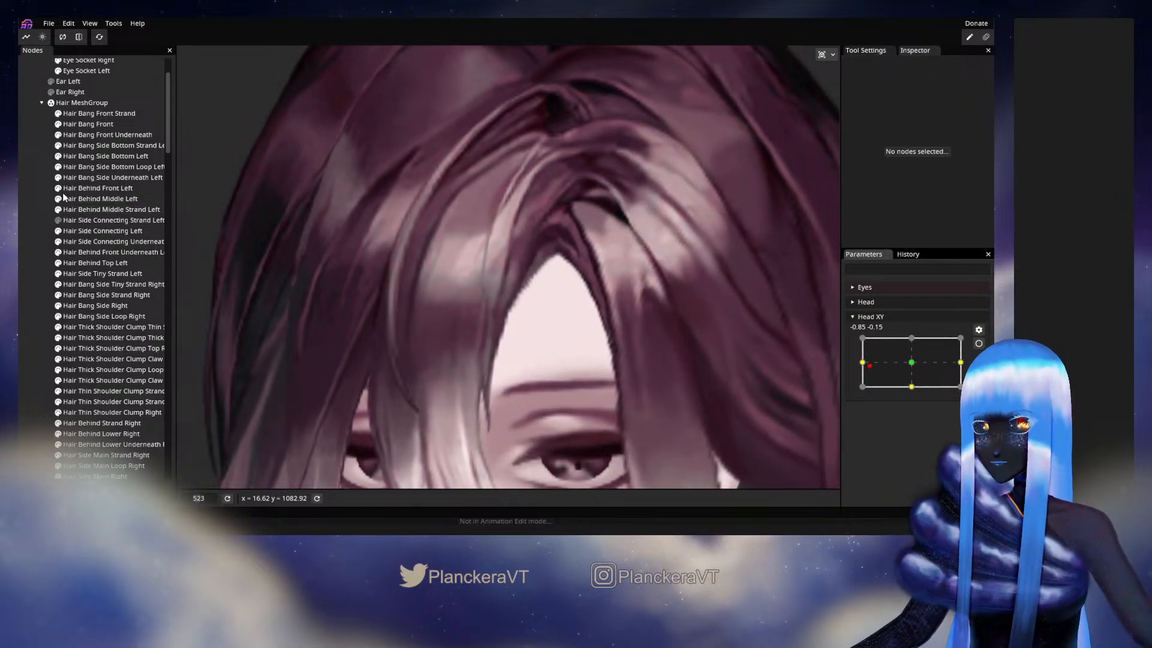
# - Hide the Hair Bang Side Underneath Left part and preview the exposed parting by moving Head XY back to -1.00
pyautogui.click(58, 178)
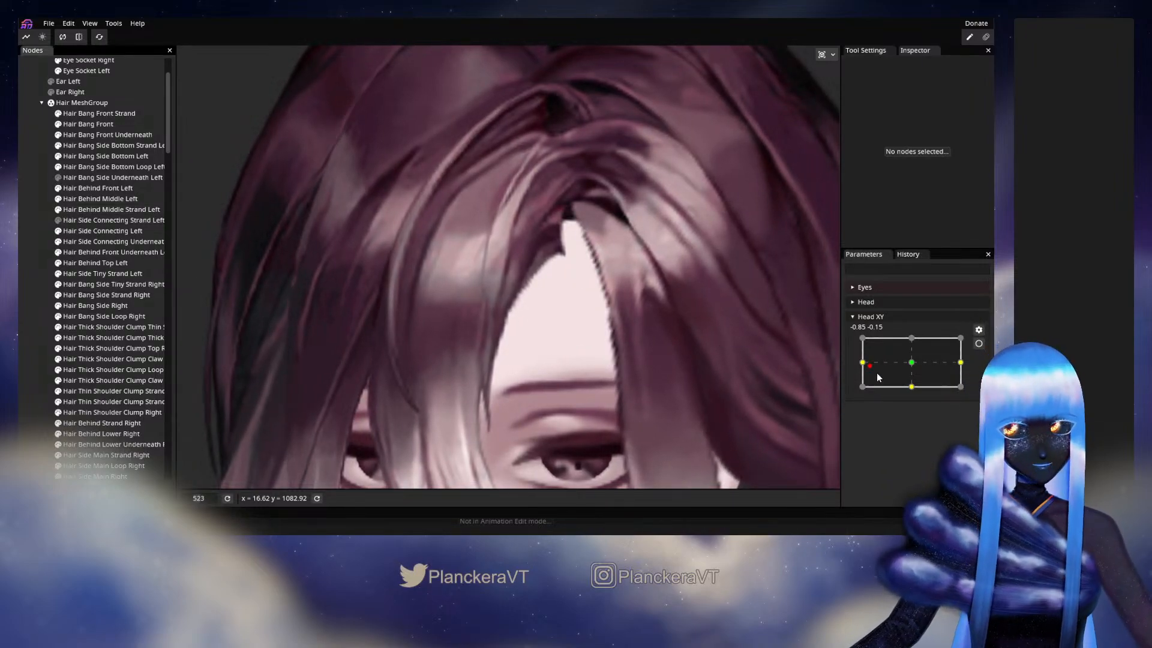
pyautogui.moveTo(876, 377)
pyautogui.mouseDown()
pyautogui.moveTo(906, 367)
pyautogui.moveTo(864, 373)
pyautogui.moveTo(913, 369)
pyautogui.moveTo(871, 371)
pyautogui.mouseUp()
pyautogui.moveTo(860, 370); pyautogui.dragTo(860, 367)
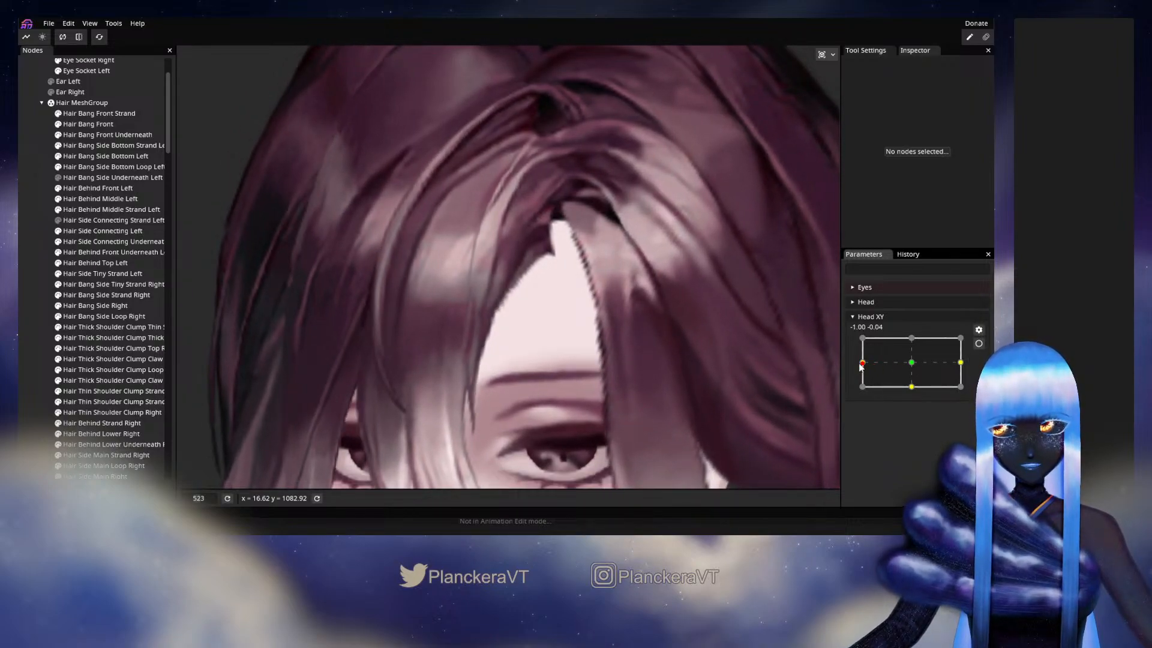
# - Nudge the top of the Hair Bang Front Underneath mesh with the size 36 Circle Brush at Head XY -1.00, 0.00, then disarm and preview
pyautogui.click(978, 344)
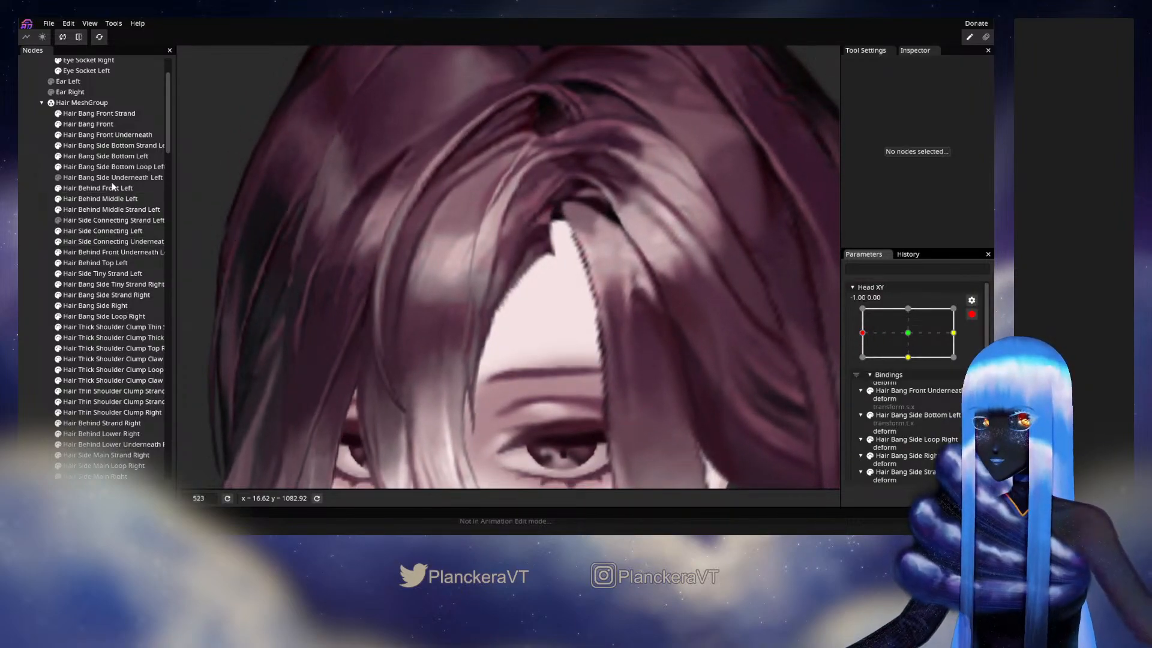
pyautogui.click(108, 135)
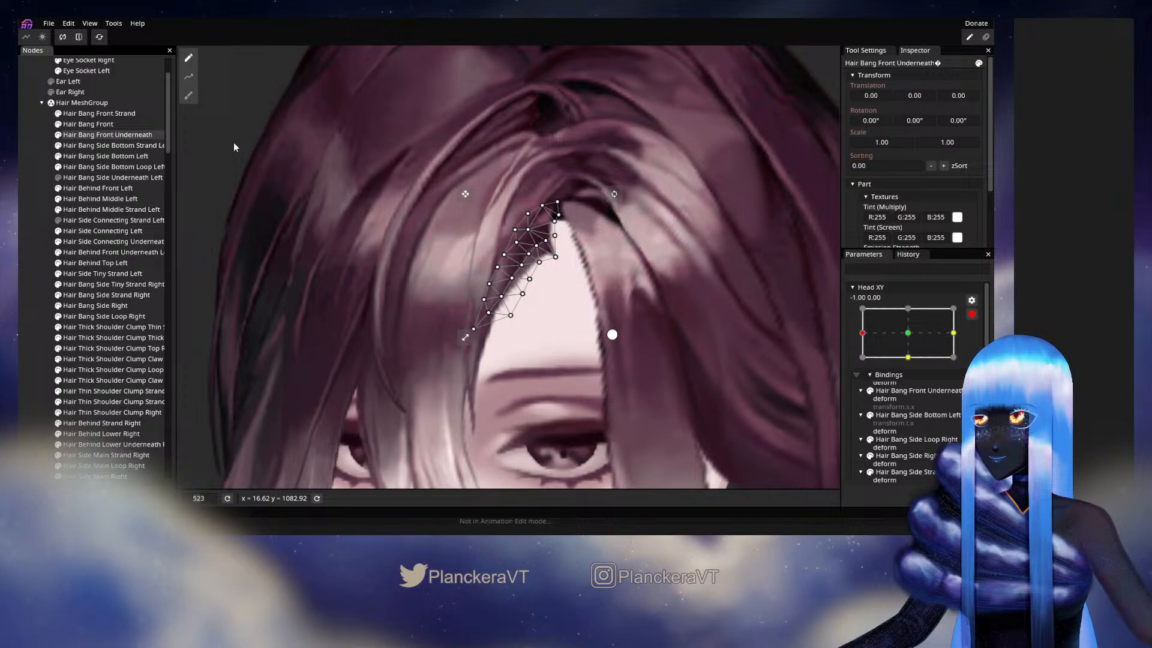
pyautogui.click(189, 96)
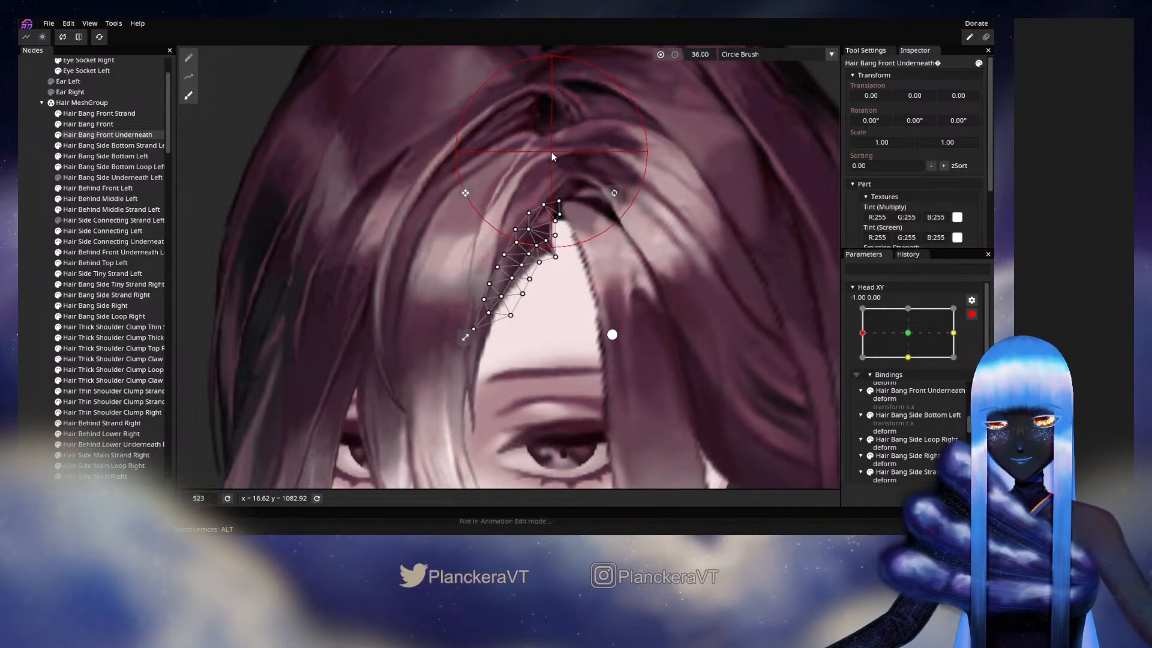
pyautogui.moveTo(552, 153)
pyautogui.mouseDown()
pyautogui.moveTo(564, 168)
pyautogui.moveTo(570, 155)
pyautogui.mouseUp()
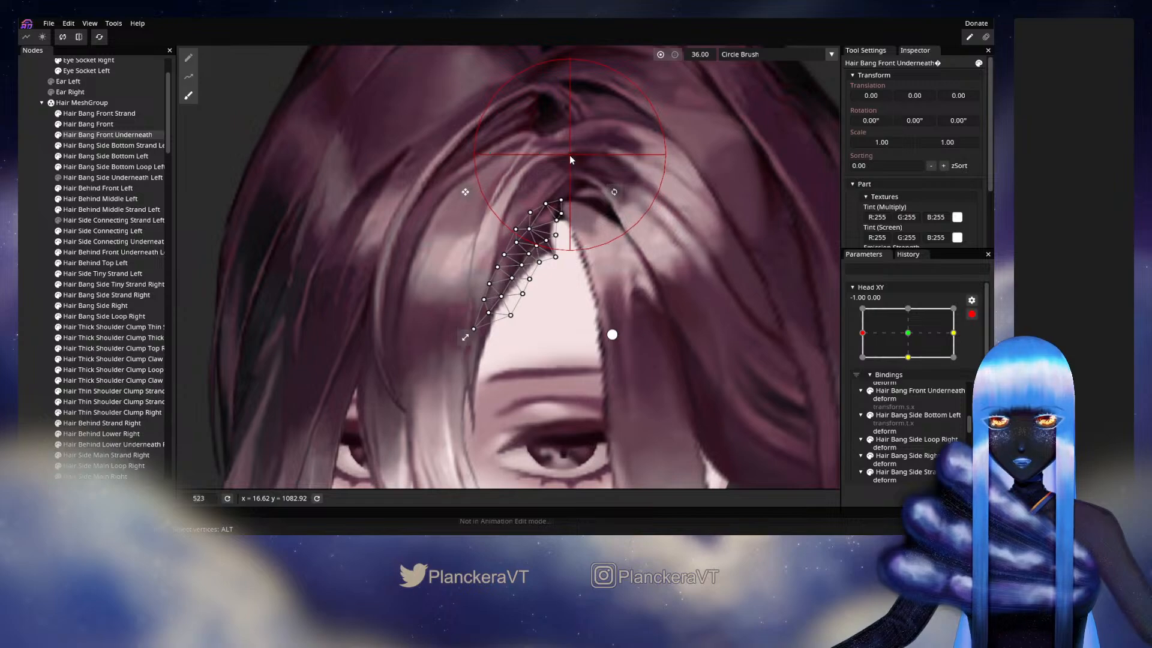
pyautogui.click(71, 300)
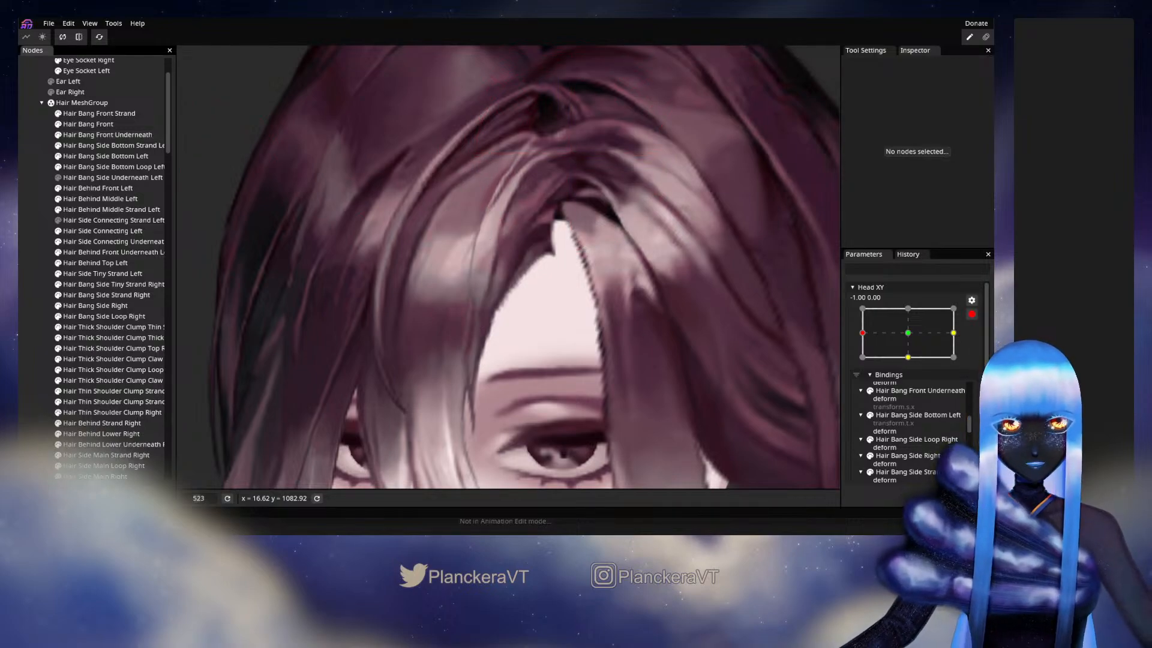
pyautogui.moveTo(876, 360)
pyautogui.mouseDown()
pyautogui.moveTo(901, 368)
pyautogui.moveTo(862, 366)
pyautogui.moveTo(905, 361)
pyautogui.moveTo(861, 359)
pyautogui.mouseUp()
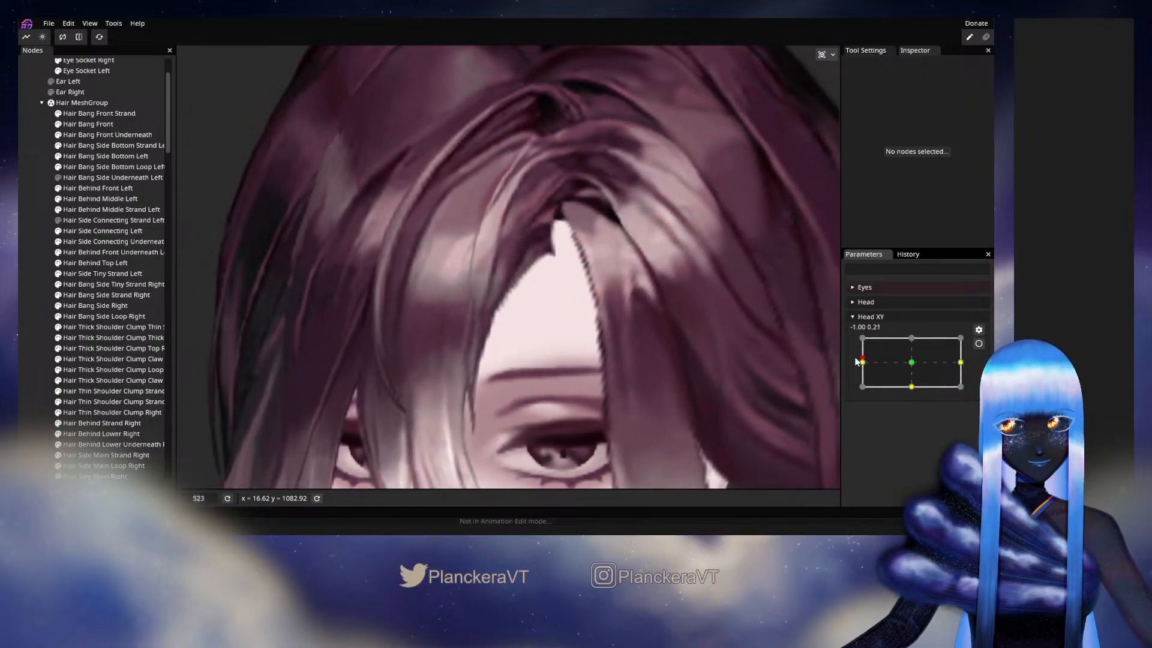
# - Rearm Head XY at -1.00, 0.00 and move individual vertices at the top of the Hair Bang Front Underneath mesh, then deselect it
pyautogui.click(979, 343)
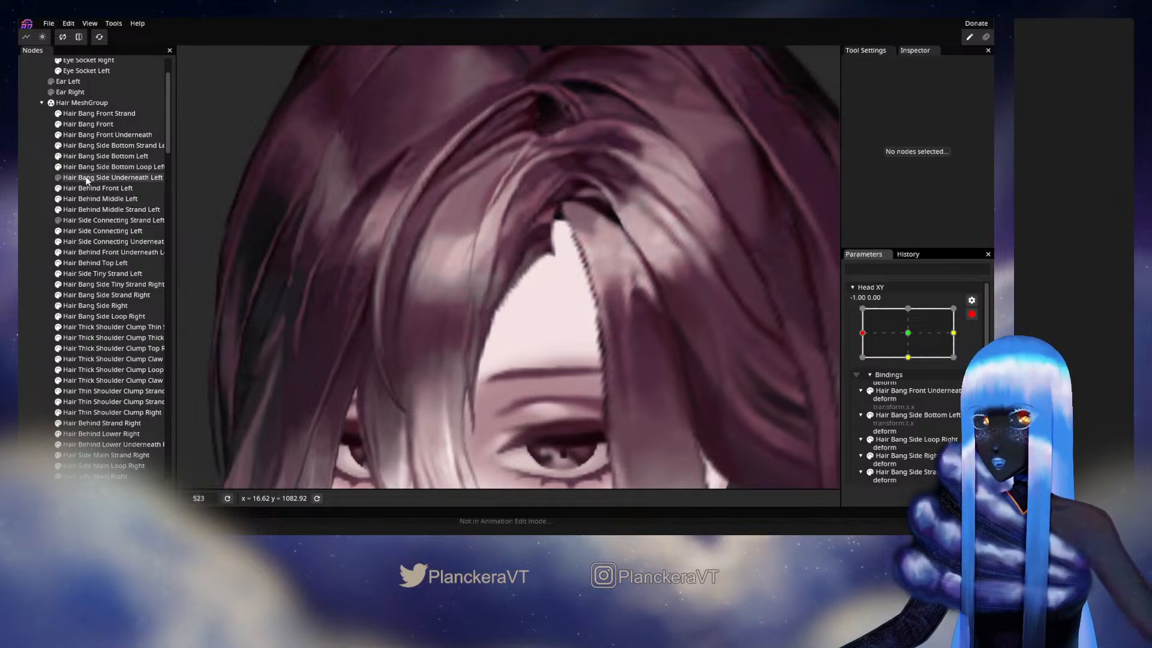
pyautogui.click(89, 136)
pyautogui.press('Tab')
pyautogui.scroll(2, 546, 225)
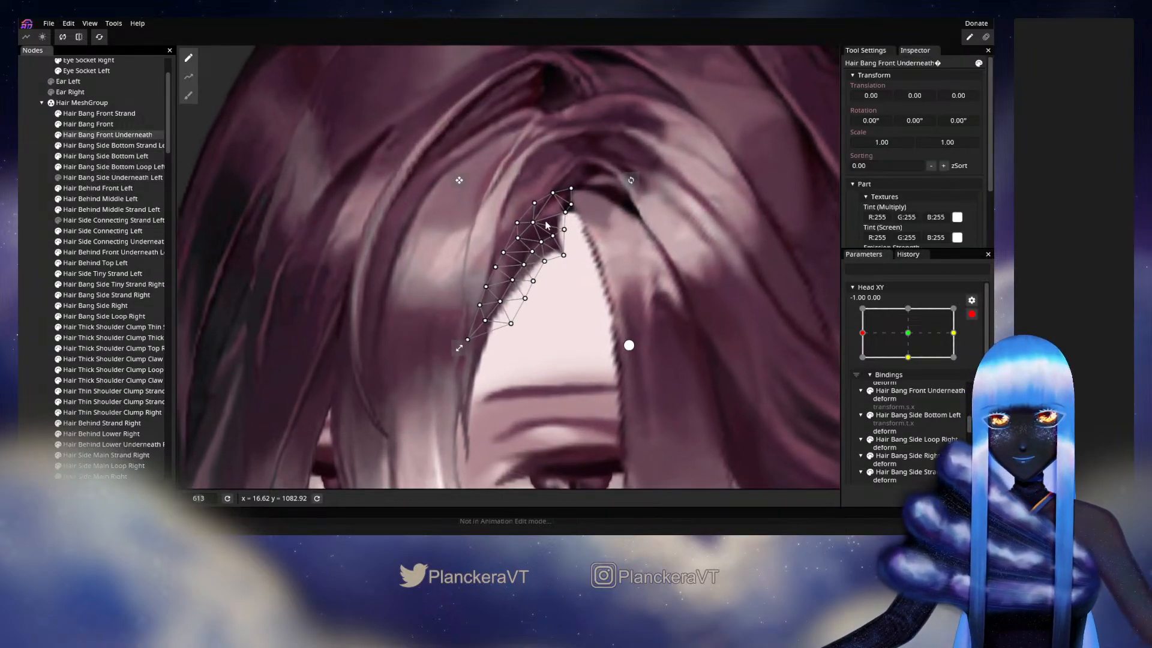
pyautogui.moveTo(542, 225); pyautogui.dragTo(566, 197)
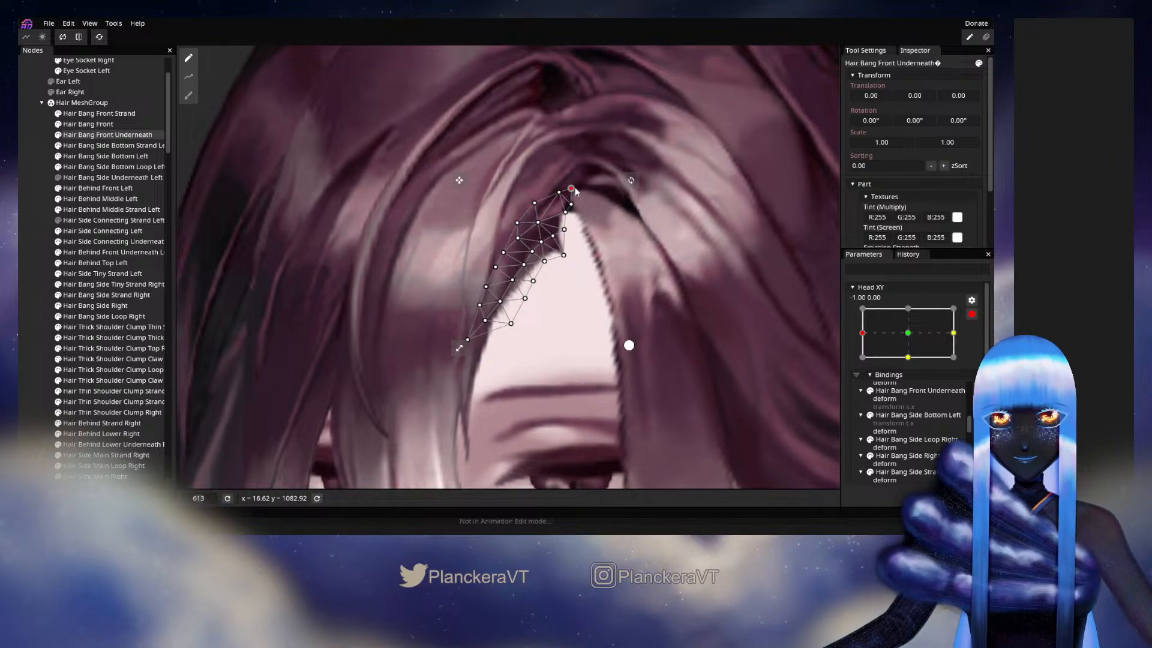
pyautogui.click(534, 318)
pyautogui.click(594, 227)
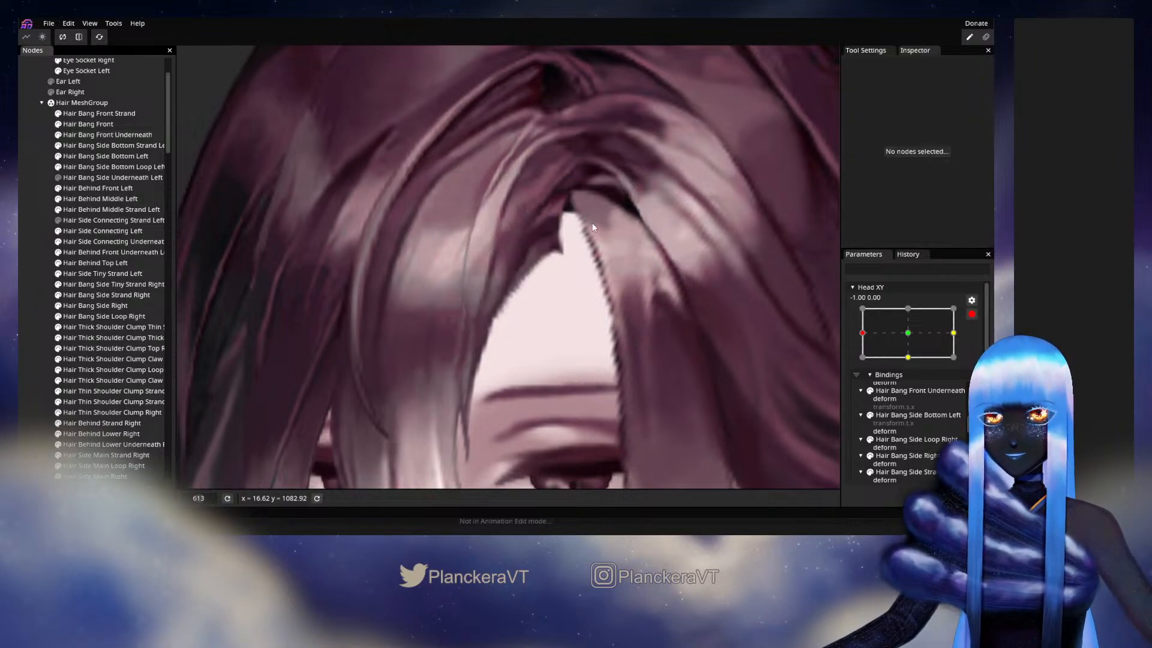
# - Disarm Head XY, preview the turn at about -0.75, 0.04 and show the Hair Bang Side Underneath Left part again
pyautogui.scroll(-2, 661, 259)
pyautogui.click(972, 314)
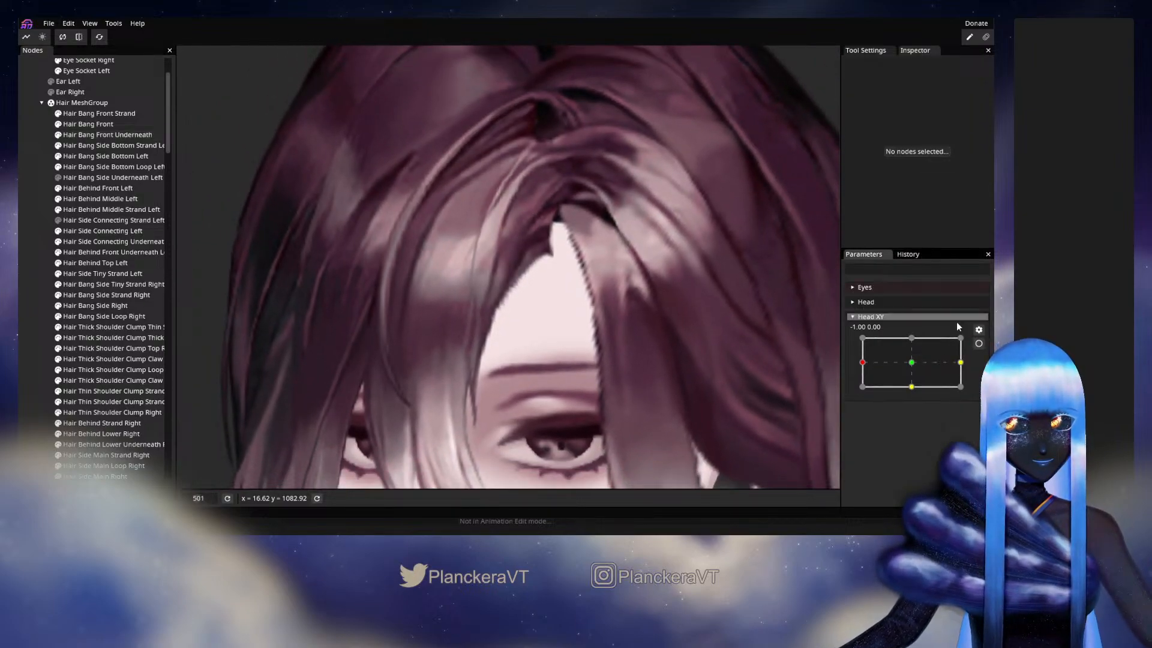
pyautogui.moveTo(868, 371)
pyautogui.mouseDown()
pyautogui.moveTo(905, 361)
pyautogui.moveTo(857, 363)
pyautogui.moveTo(922, 363)
pyautogui.moveTo(869, 352)
pyautogui.moveTo(908, 368)
pyautogui.moveTo(866, 365)
pyautogui.moveTo(910, 362)
pyautogui.moveTo(859, 367)
pyautogui.moveTo(913, 368)
pyautogui.moveTo(858, 369)
pyautogui.moveTo(905, 365)
pyautogui.moveTo(875, 361)
pyautogui.mouseUp()
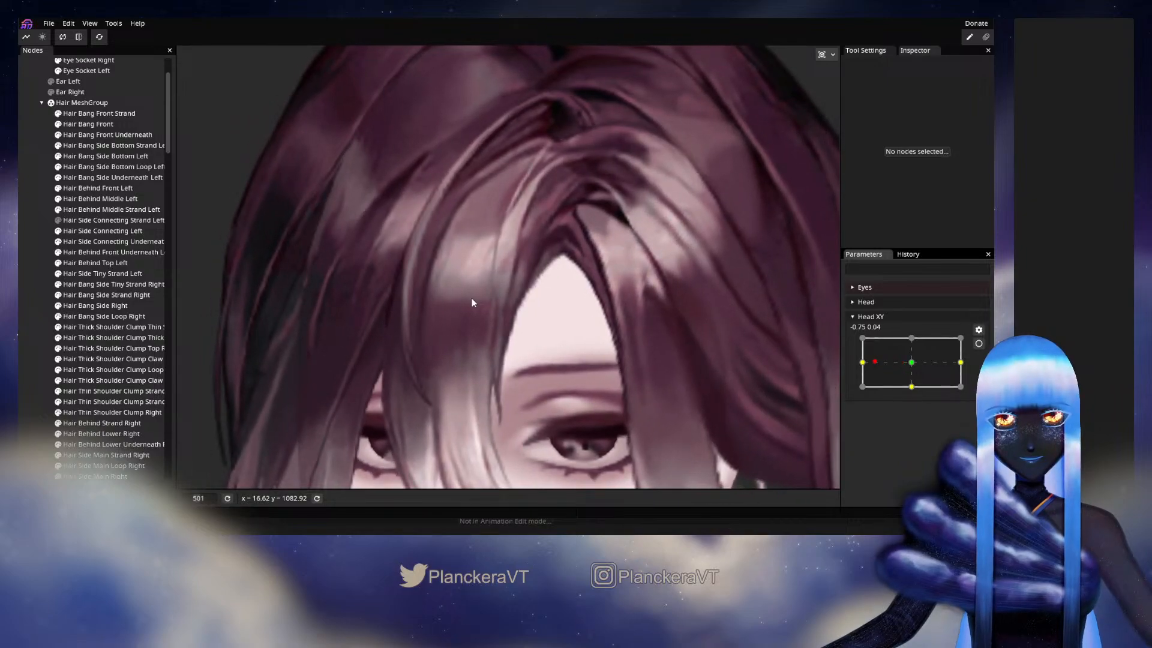
# - Hide the Hair Bang Side Bottom Left part and preview the exposed underneath strand from the centre to about -0.95, -0.31
pyautogui.click(58, 156)
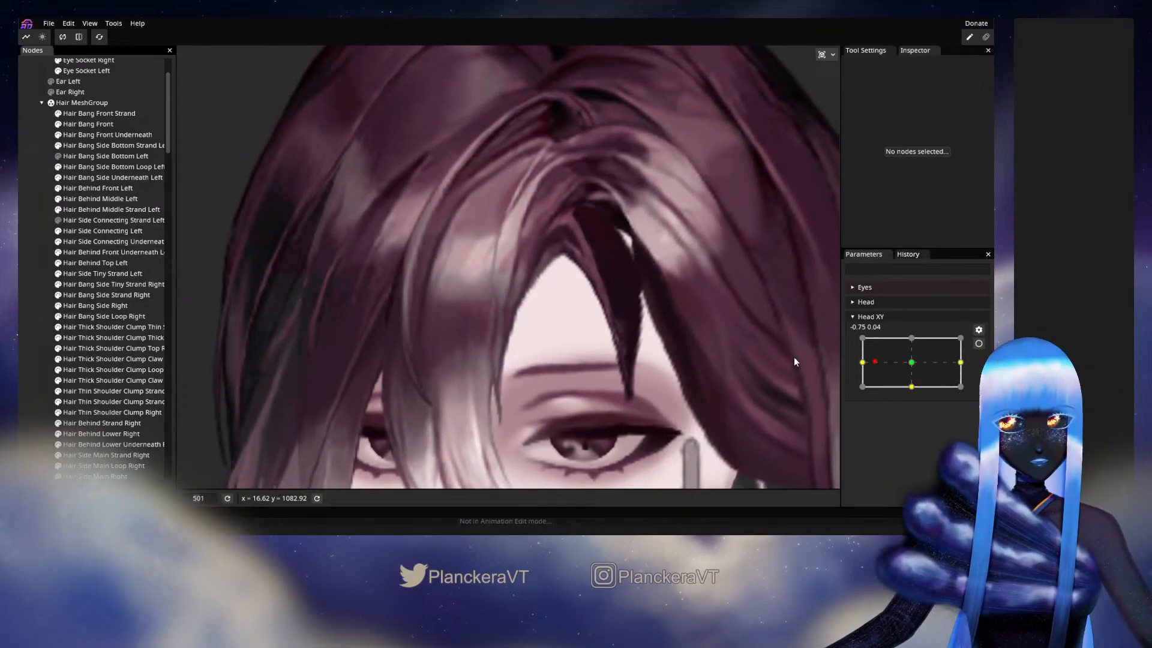
pyautogui.moveTo(873, 367)
pyautogui.mouseDown()
pyautogui.moveTo(917, 367)
pyautogui.moveTo(870, 368)
pyautogui.mouseUp()
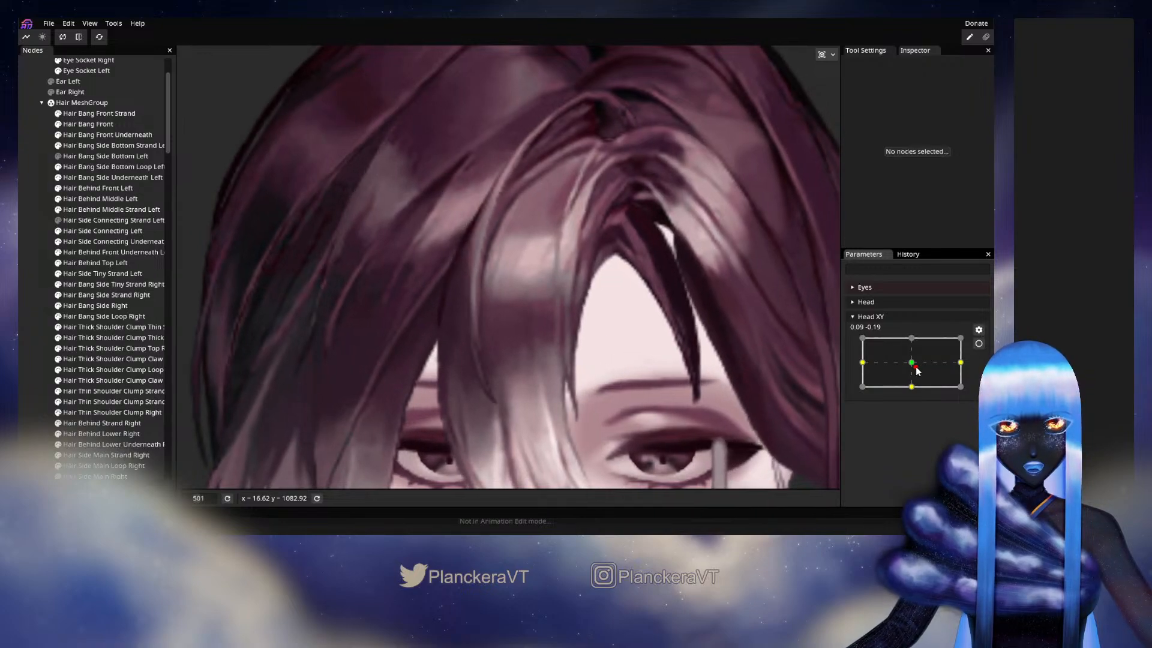
pyautogui.moveTo(902, 370); pyautogui.dragTo(864, 370)
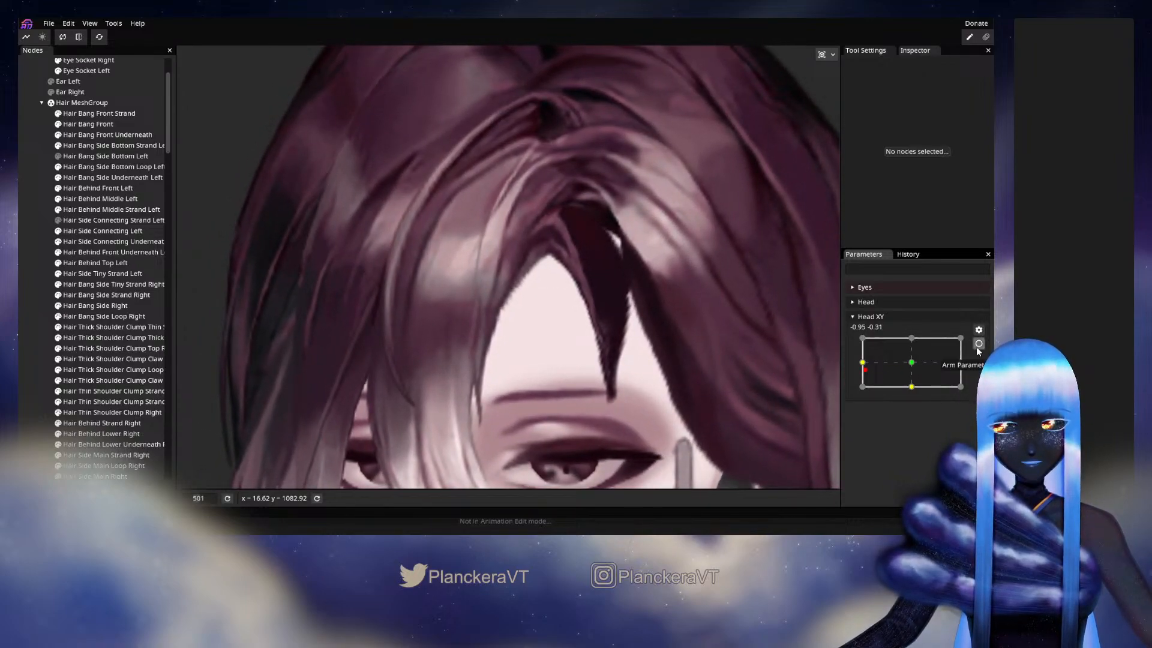
# - Arm Head XY at -1.00, 0.00 and adjust the Hair Bang Side Underneath Left mesh with the Circle Brush set to size 14
pyautogui.click(978, 345)
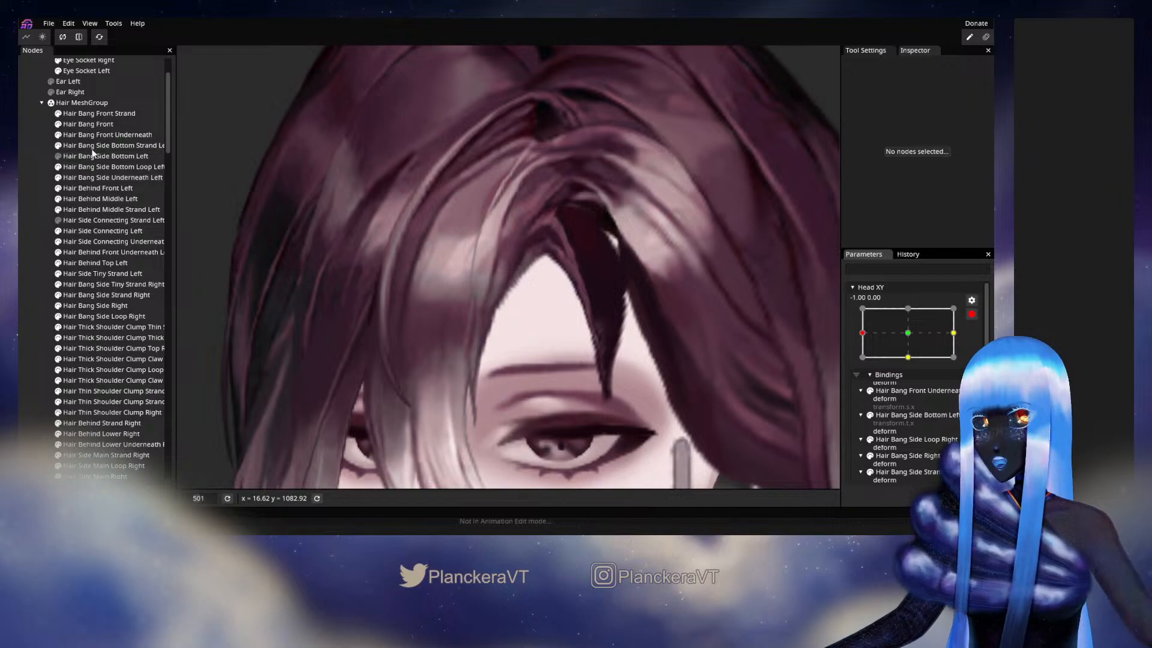
pyautogui.click(114, 177)
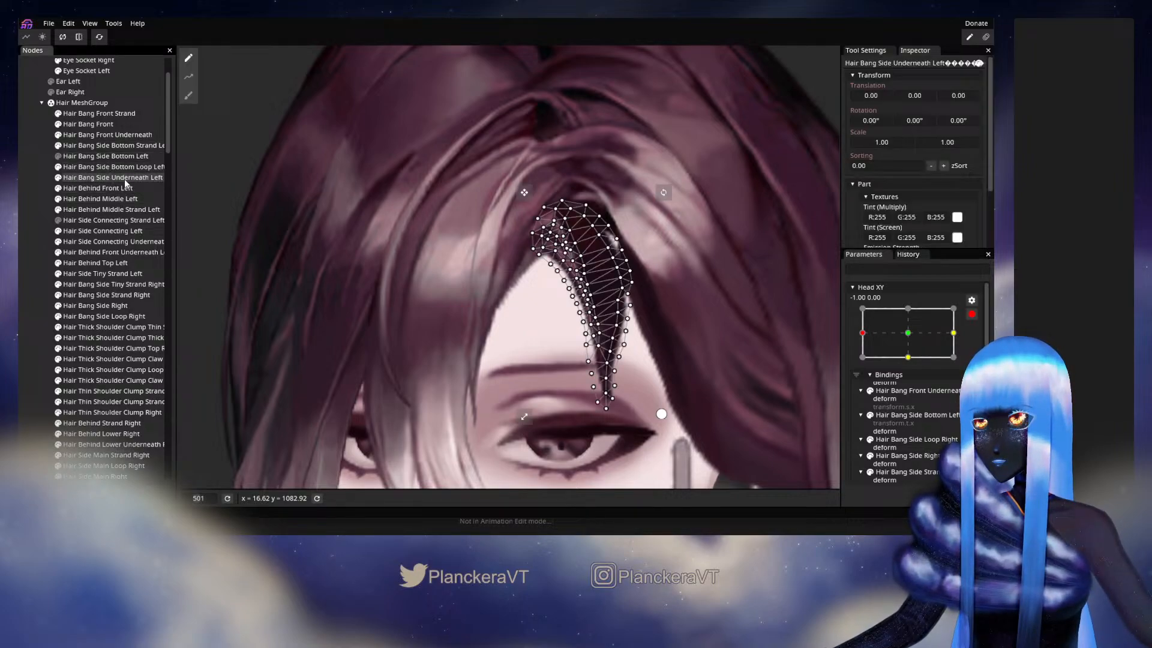
pyautogui.click(188, 96)
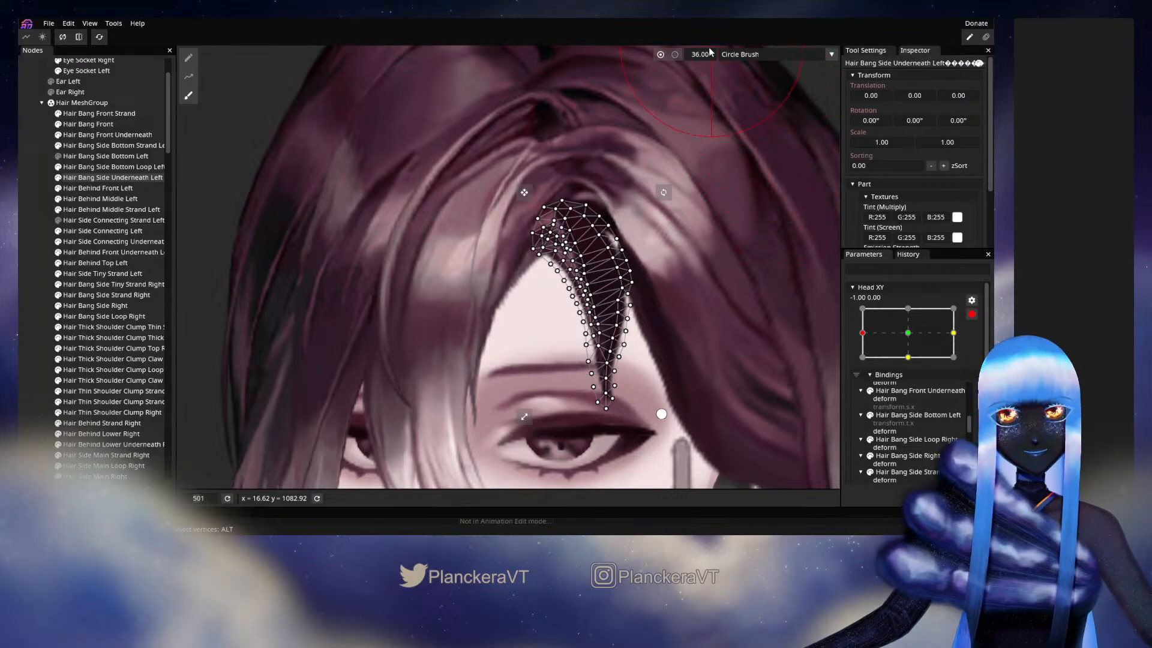
pyautogui.scroll(2, 673, 180)
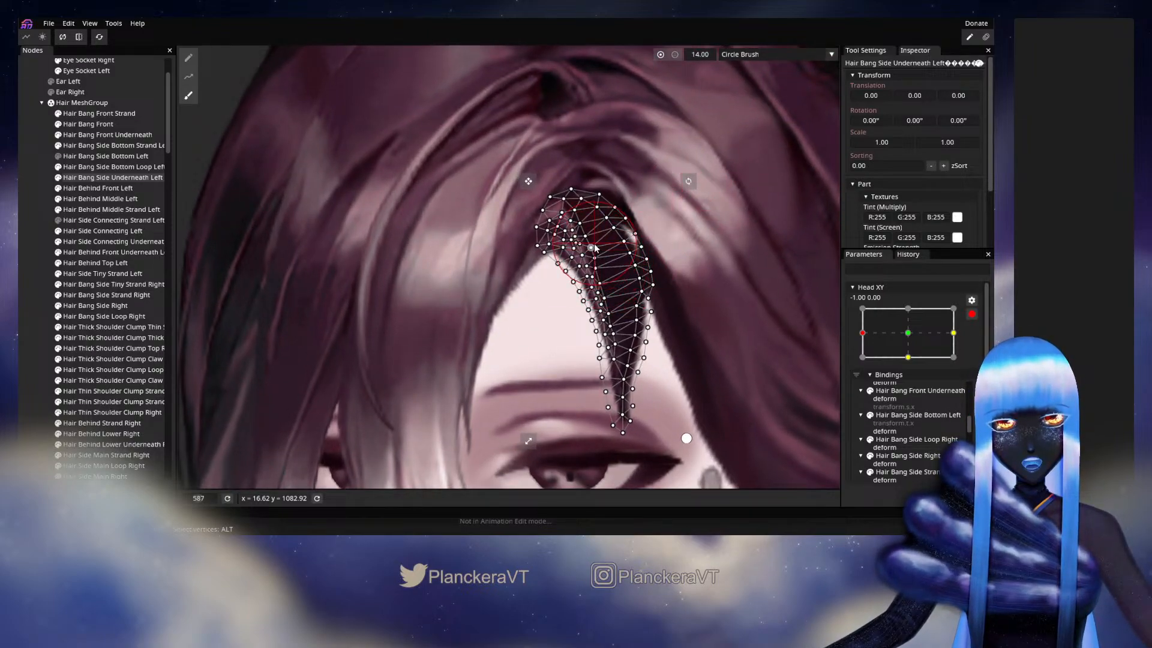
pyautogui.click(28, 290)
# - Disarm Head XY and preview the underneath strand between about -0.12, -0.12 and -0.96, 0.08
pyautogui.click(972, 314)
pyautogui.moveTo(865, 364); pyautogui.dragTo(906, 364)
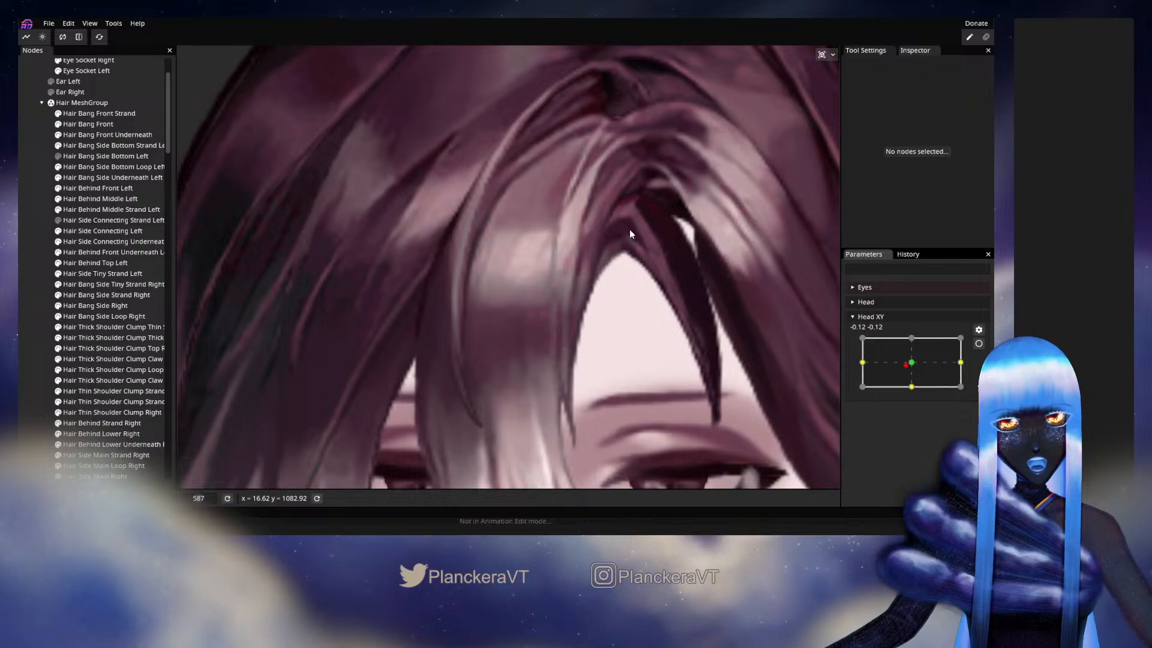
pyautogui.moveTo(907, 366); pyautogui.dragTo(863, 362)
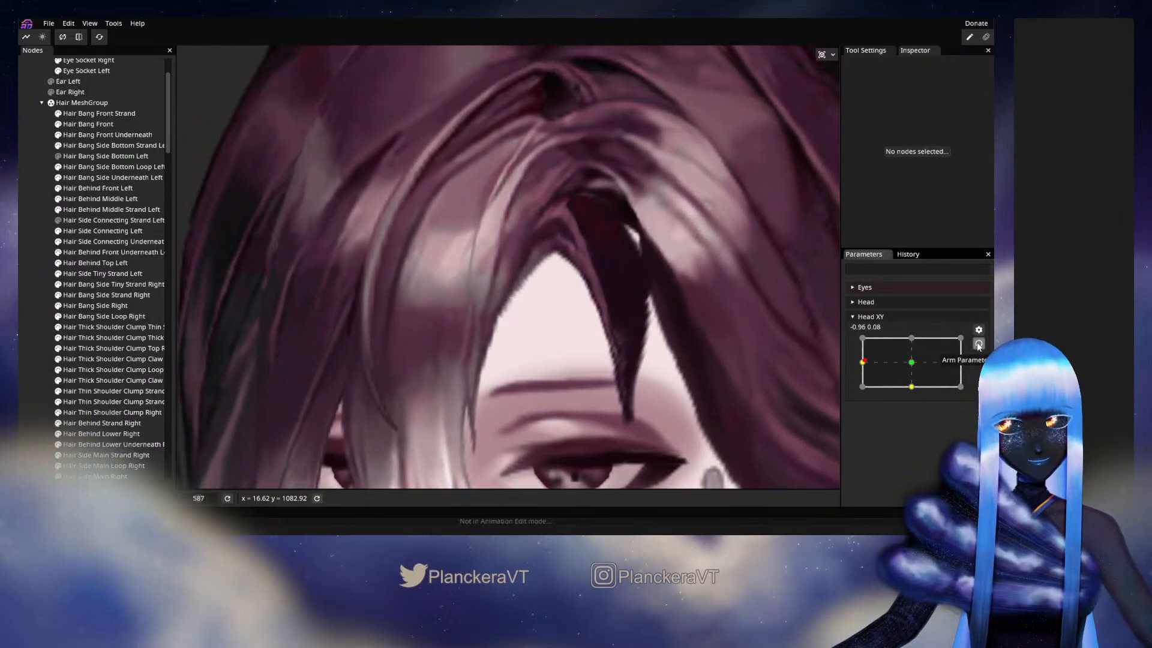
# - Arm Head XY at -1.00, 0.00 and reposition inner vertices near the top of the Hair Bang Side Underneath Left mesh
pyautogui.click(978, 345)
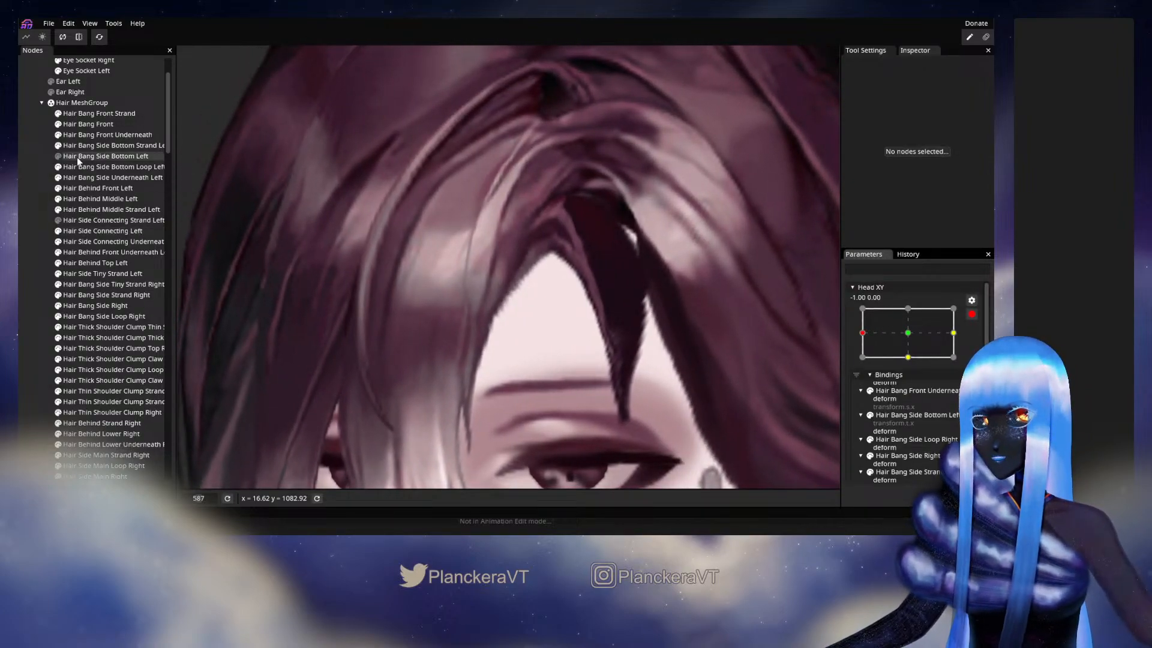
pyautogui.click(92, 178)
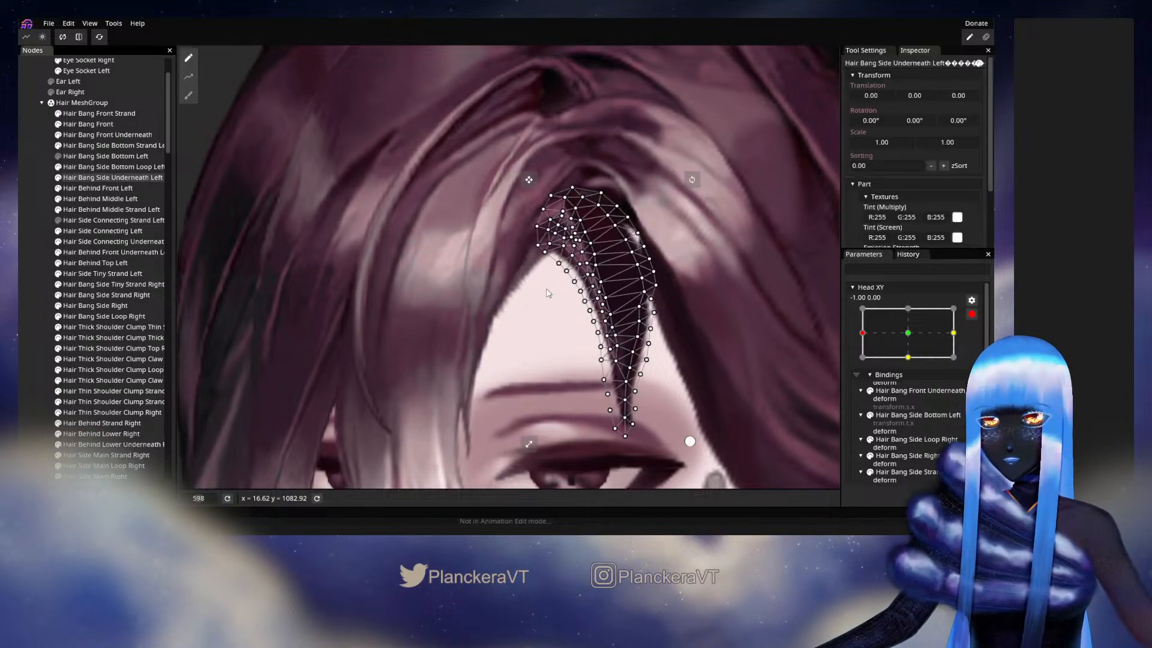
pyautogui.scroll(4, 530, 326)
pyautogui.scroll(2, 538, 324)
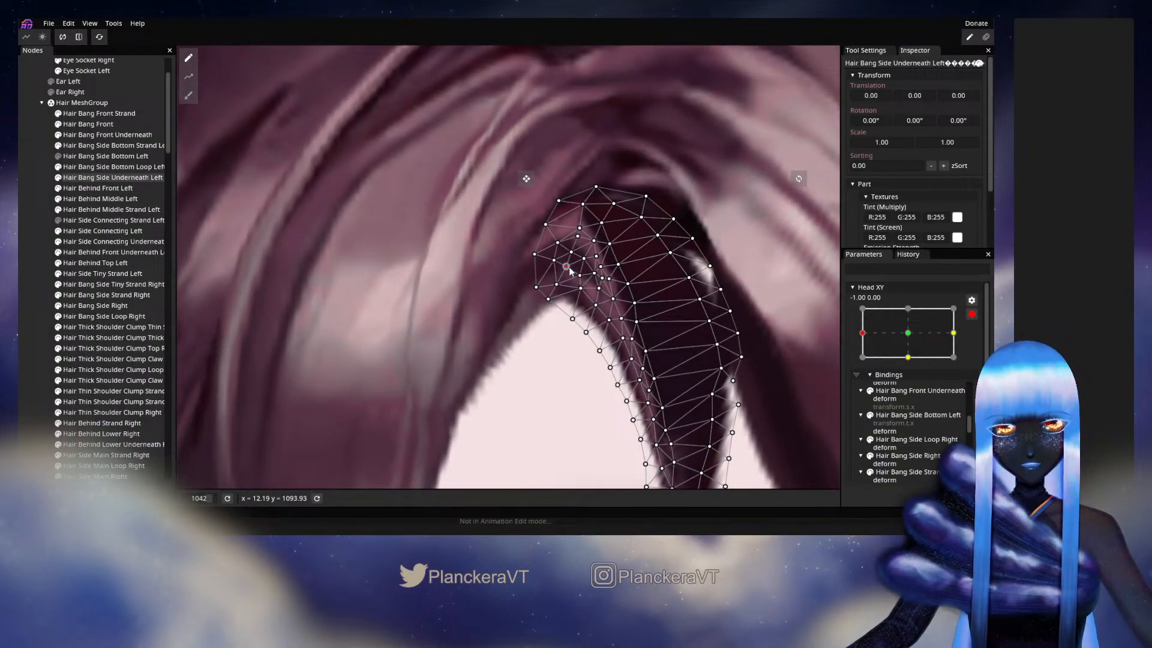
pyautogui.moveTo(569, 270); pyautogui.dragTo(568, 280)
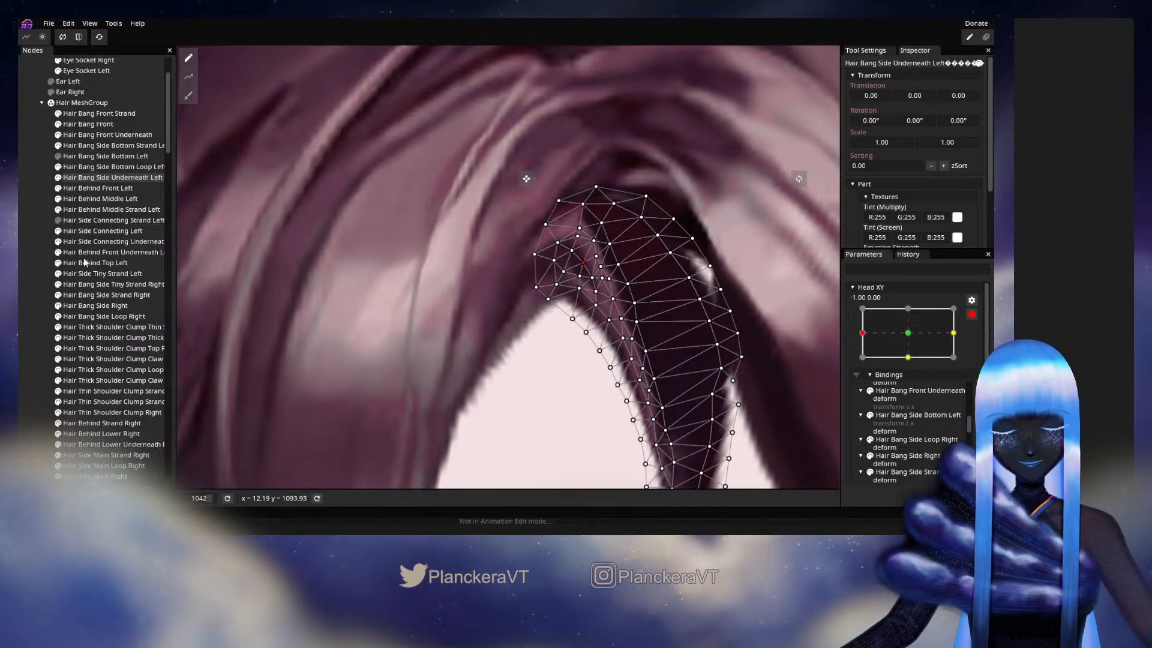
pyautogui.click(63, 288)
# - Disarm Head XY and preview the hair parting with the head turned close to X -1.00
pyautogui.scroll(-3, 660, 360)
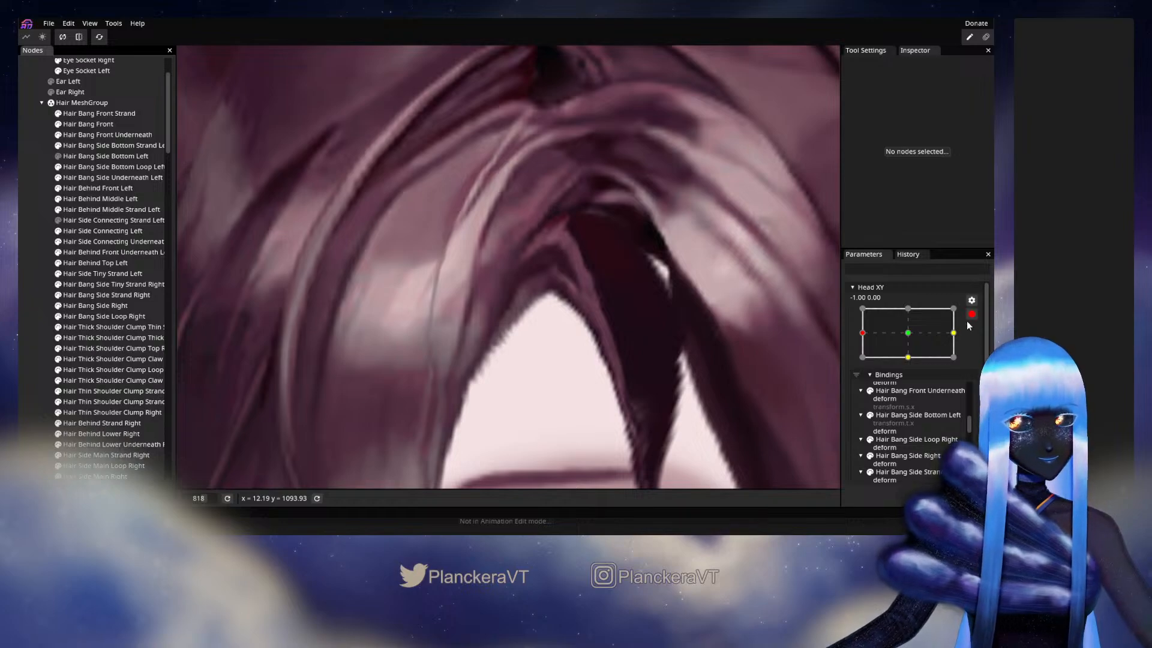
pyautogui.click(972, 313)
pyautogui.moveTo(862, 363)
pyautogui.mouseDown()
pyautogui.moveTo(913, 368)
pyautogui.moveTo(859, 368)
pyautogui.mouseUp()
# - Arm Head XY at -1.00, 0.00 and brush the inner edge of the Hair Bang Side Underneath Left mesh with the size 14 Circle Brush
pyautogui.click(978, 345)
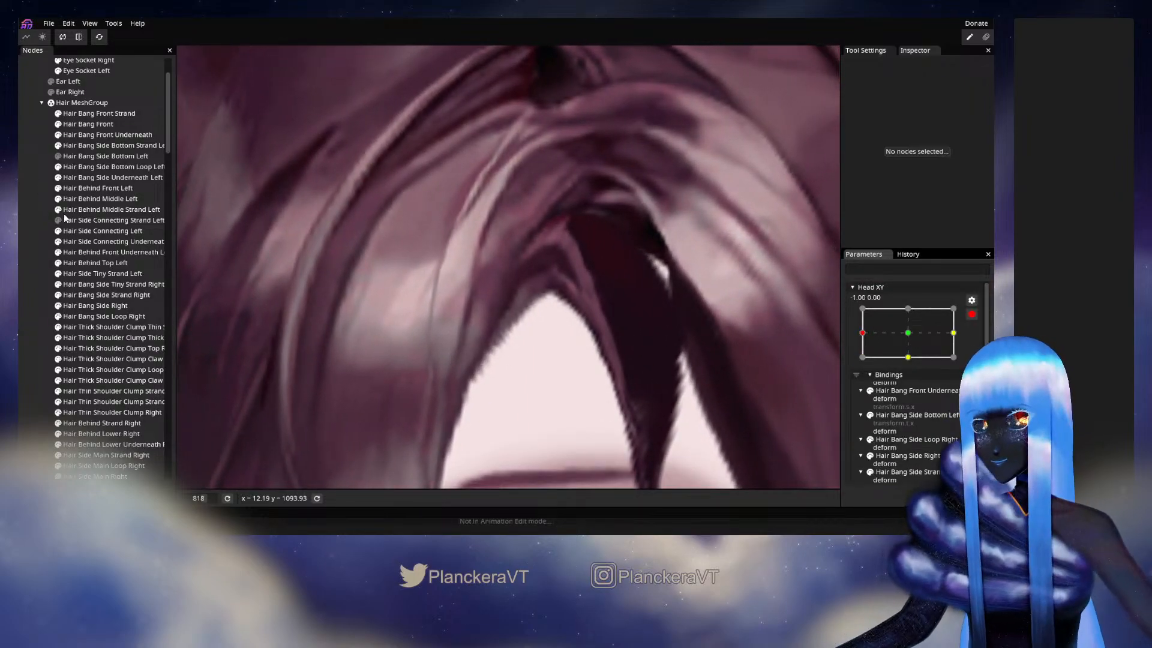
pyautogui.click(102, 146)
pyautogui.click(111, 168)
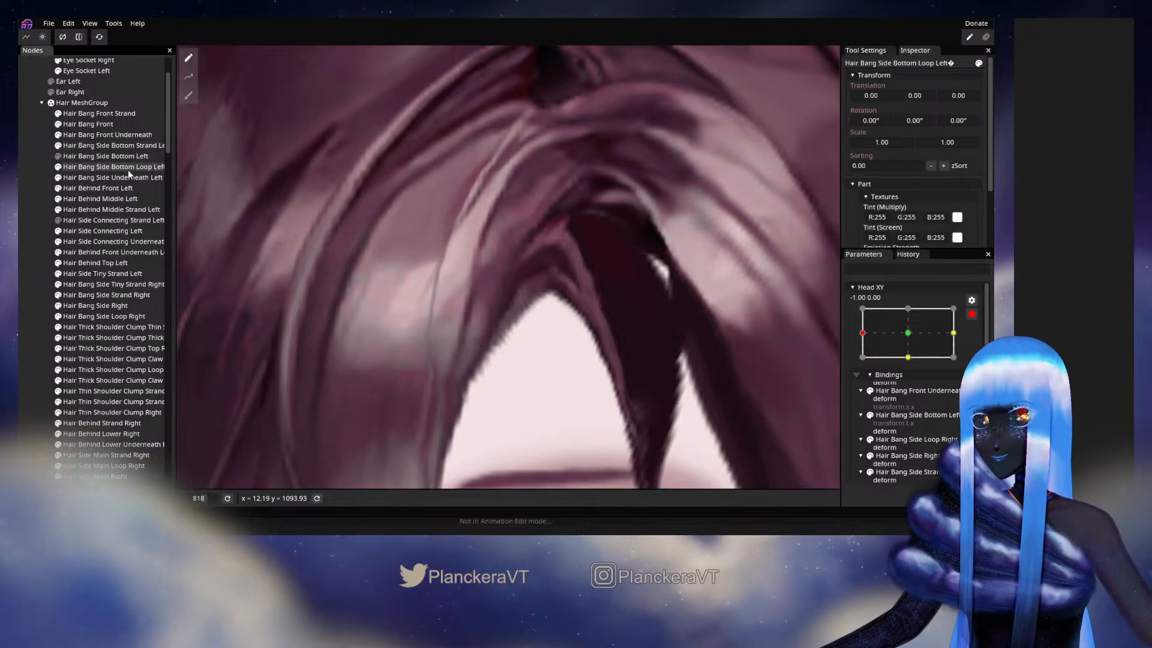
pyautogui.click(134, 177)
pyautogui.click(188, 96)
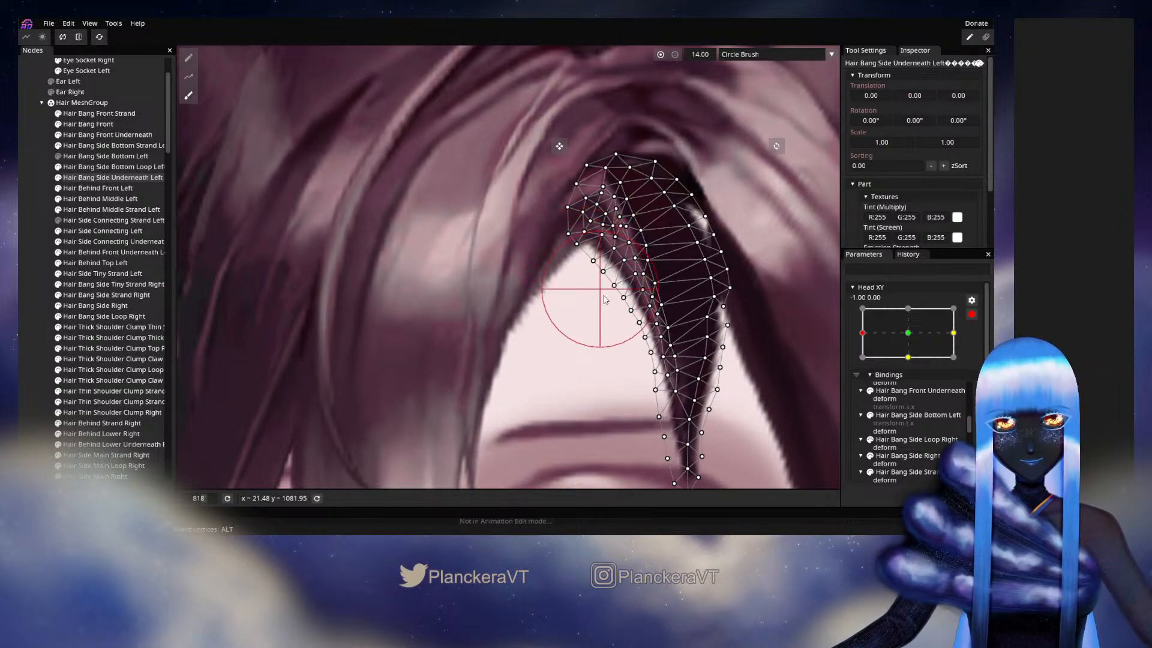
pyautogui.moveTo(604, 300)
pyautogui.mouseDown()
pyautogui.moveTo(586, 336)
pyautogui.moveTo(611, 349)
pyautogui.mouseUp()
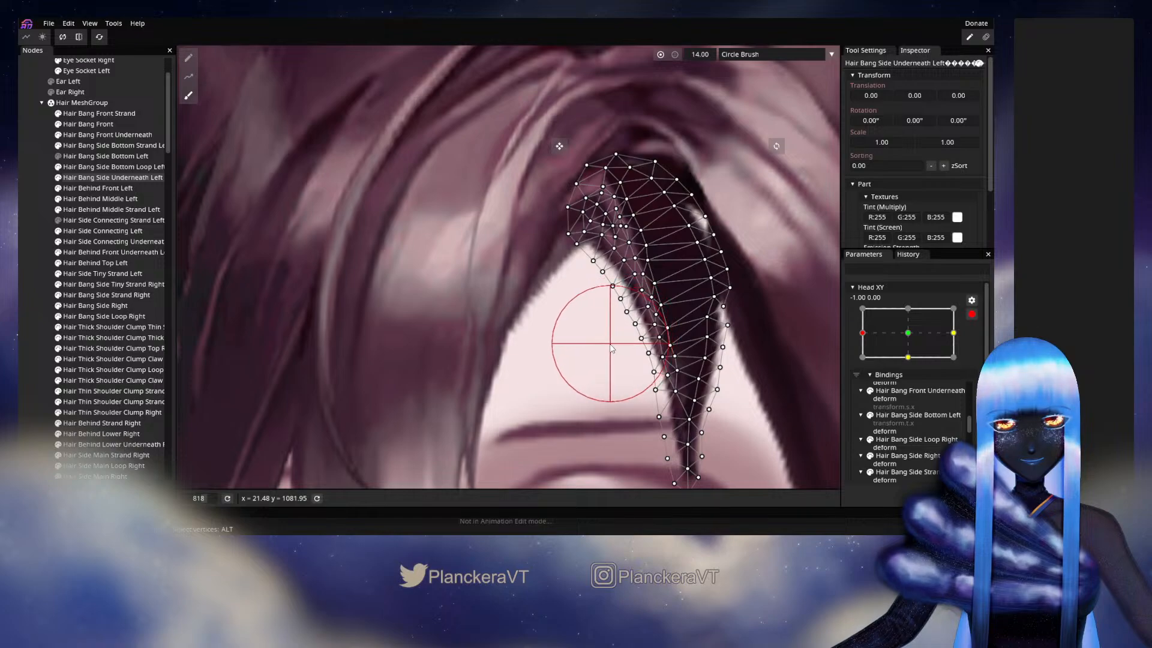
pyautogui.click(36, 270)
# - Disarm Head XY and preview the strand's inner edge by moving the head around the X -1.00 side
pyautogui.scroll(-2, 662, 380)
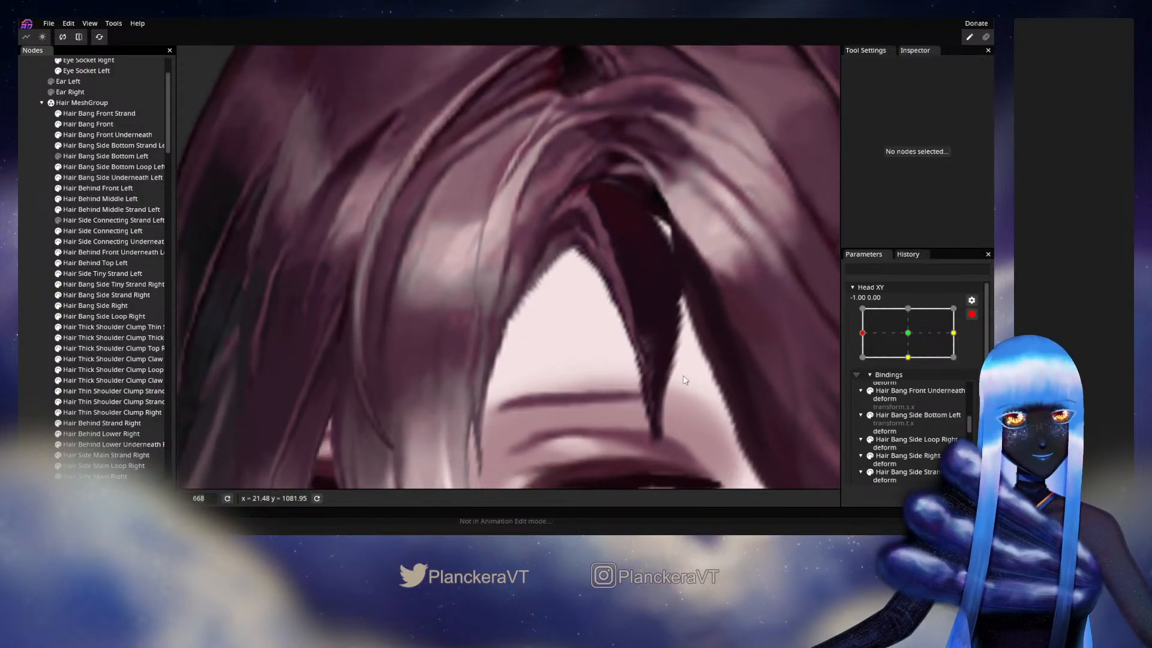
pyautogui.click(971, 314)
pyautogui.moveTo(864, 364)
pyautogui.mouseDown()
pyautogui.moveTo(912, 366)
pyautogui.moveTo(864, 363)
pyautogui.mouseUp()
pyautogui.moveTo(883, 363); pyautogui.dragTo(854, 357)
# - Rearm Head XY at -1.00, 0.00 and brush the upper part of the Hair Bang Side Underneath Left mesh with the size 14 Circle Brush
pyautogui.click(978, 343)
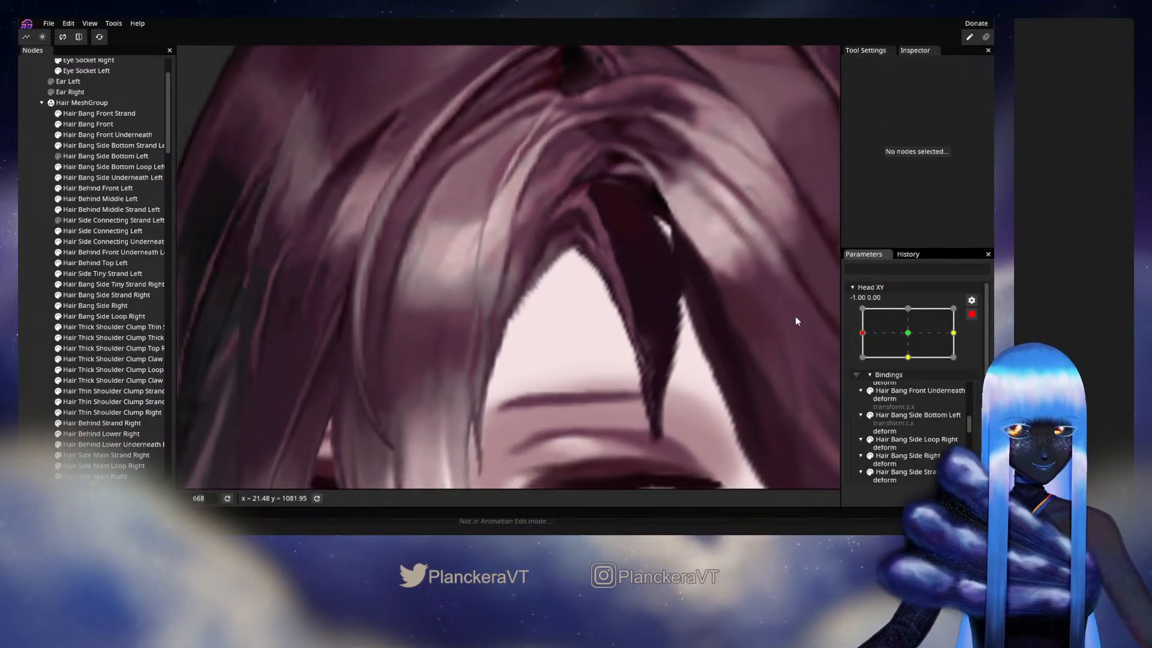
pyautogui.click(100, 168)
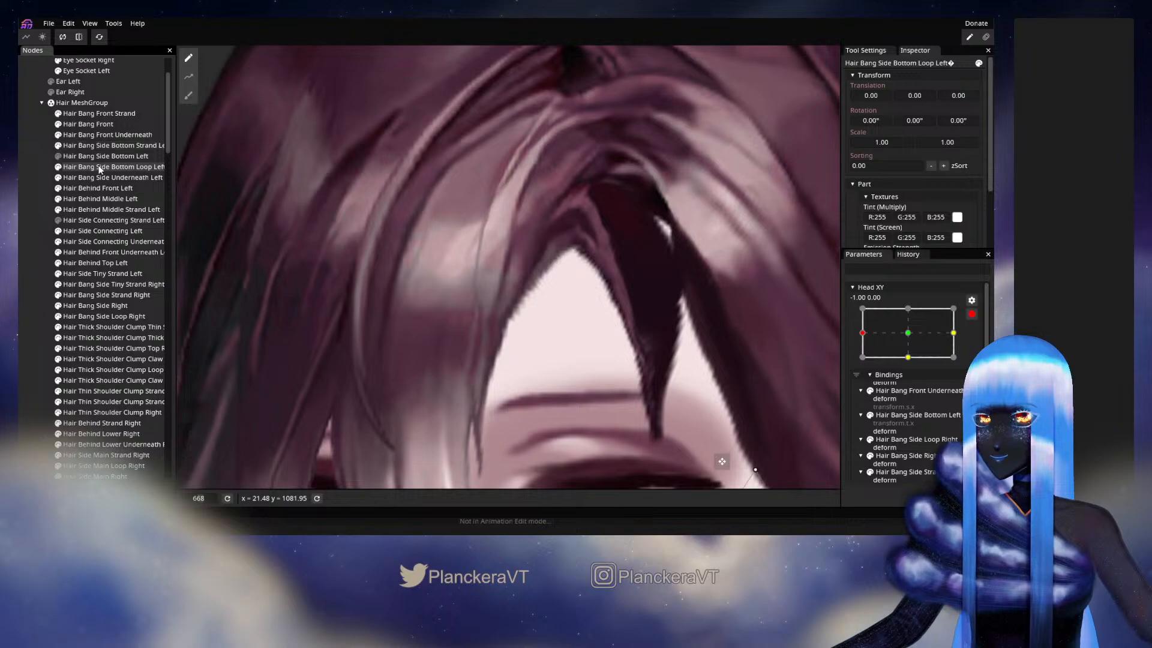
pyautogui.click(98, 179)
pyautogui.click(188, 95)
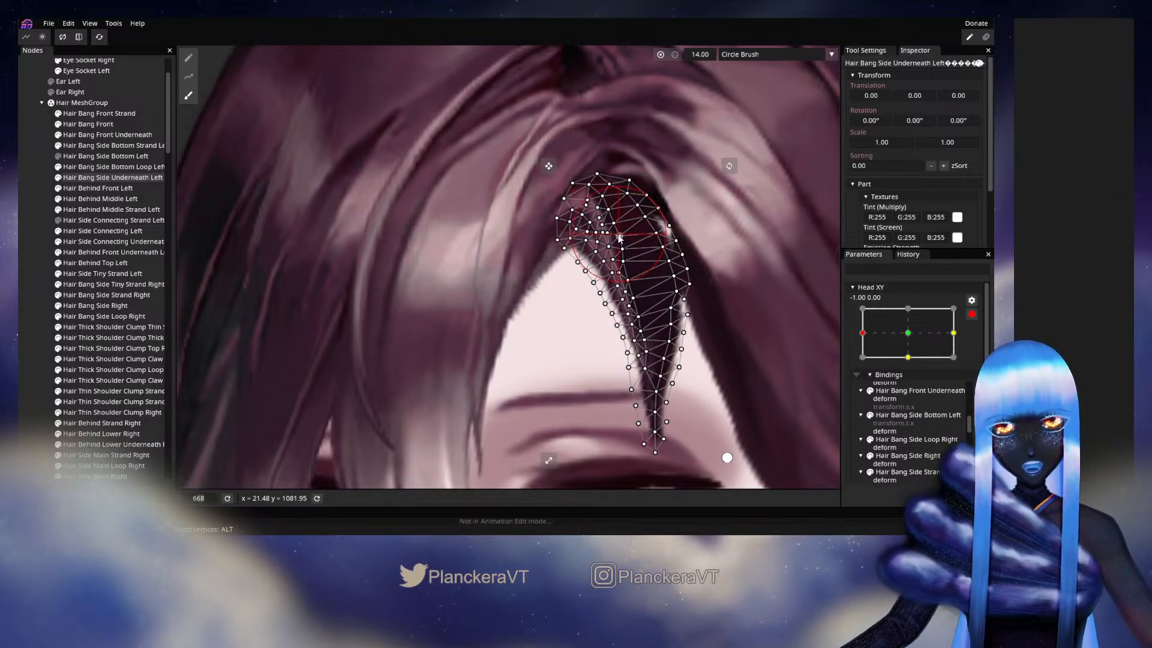
pyautogui.moveTo(593, 161); pyautogui.dragTo(535, 162)
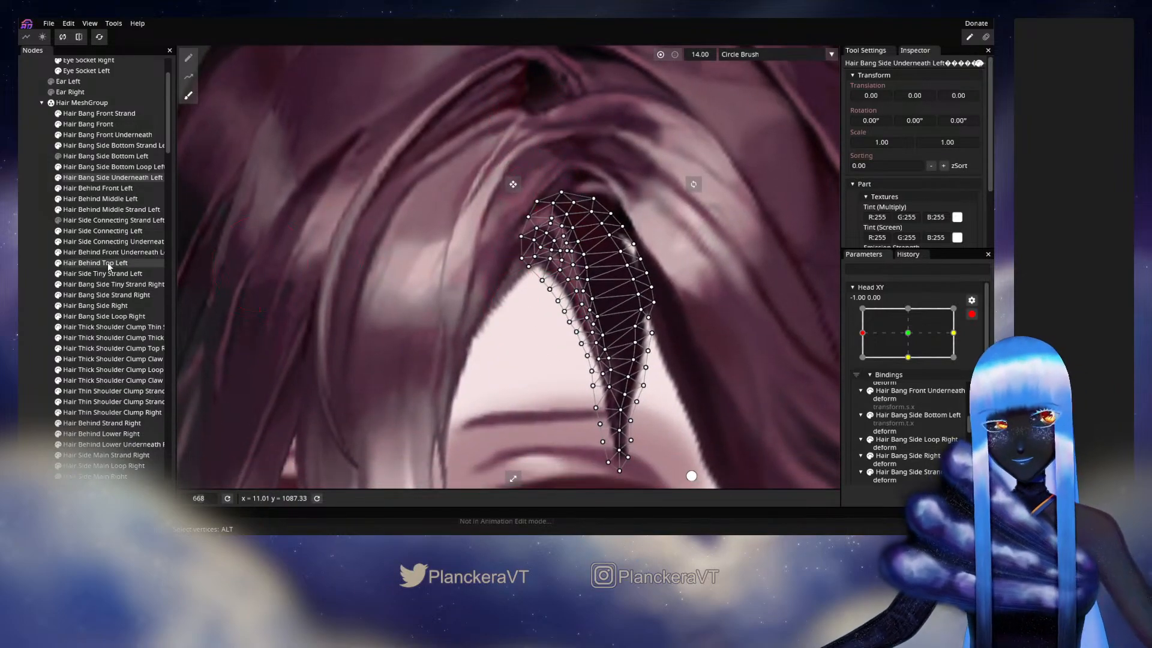
# - Disarm Head XY and preview the hair parting across the whole face with the head moving close to X -1.00
pyautogui.click(48, 256)
pyautogui.click(972, 313)
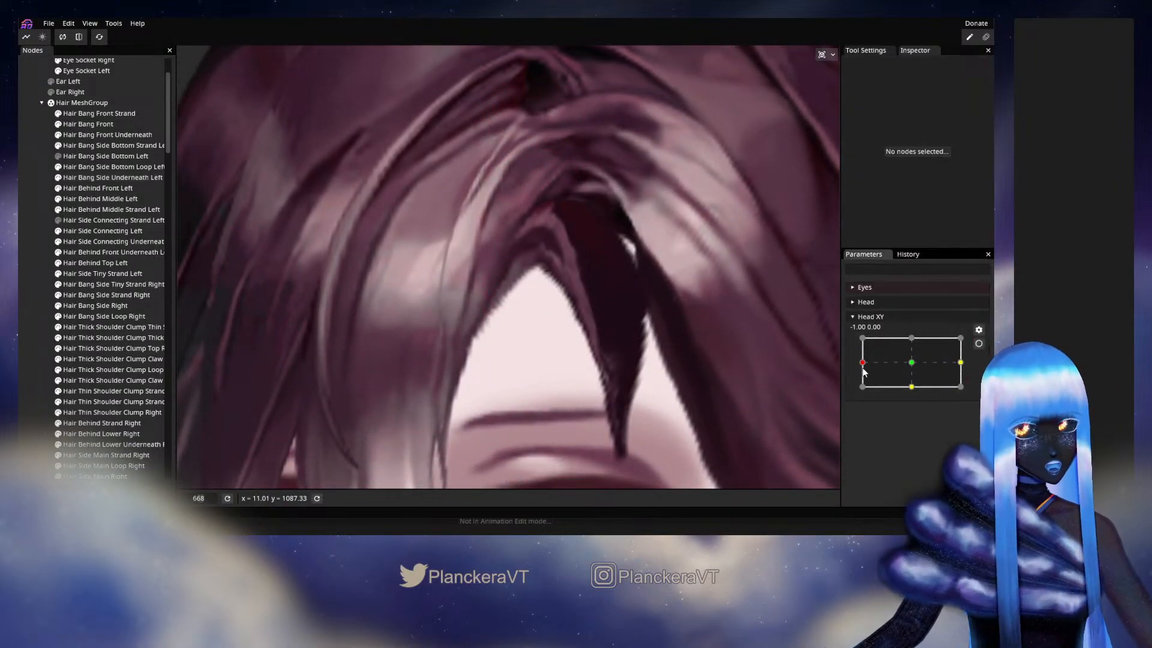
pyautogui.click(872, 363)
pyautogui.moveTo(873, 362)
pyautogui.mouseDown()
pyautogui.moveTo(913, 365)
pyautogui.moveTo(864, 363)
pyautogui.mouseUp()
pyautogui.scroll(-5, 657, 350)
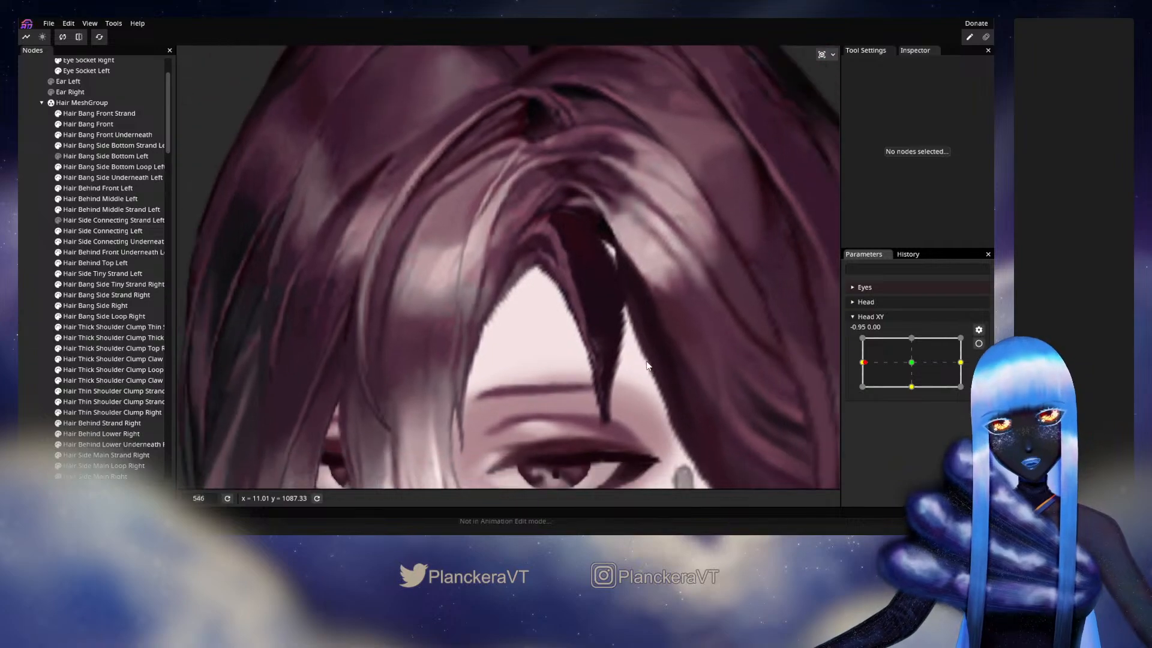
pyautogui.moveTo(663, 364); pyautogui.dragTo(688, 286)
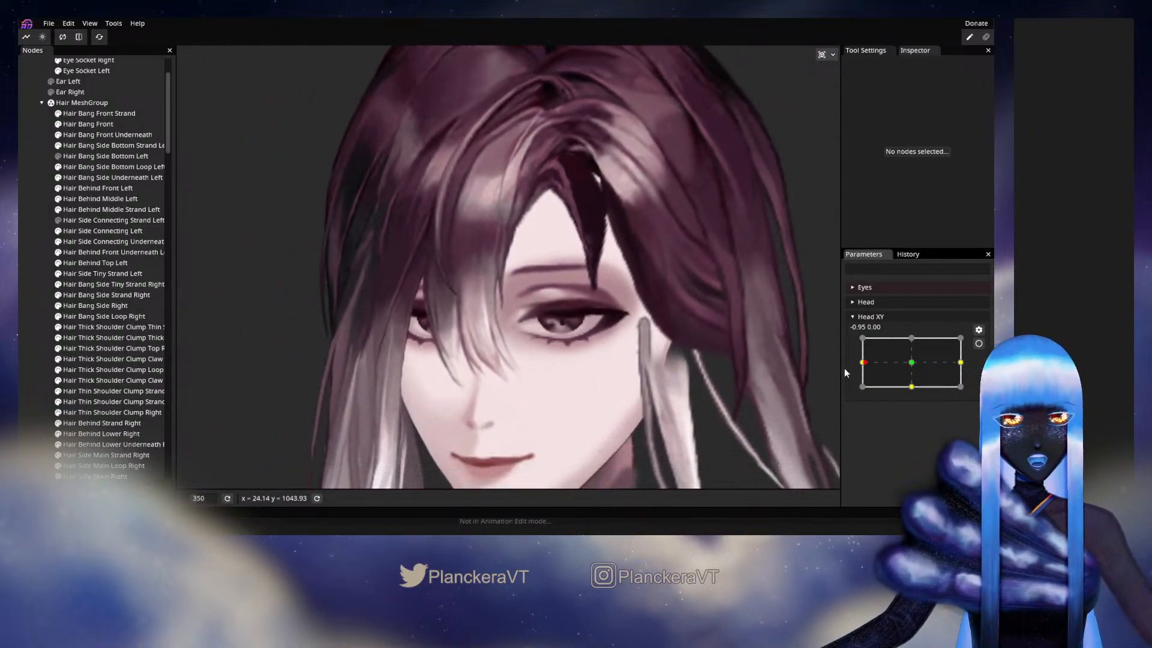
pyautogui.moveTo(870, 372)
pyautogui.mouseDown()
pyautogui.moveTo(912, 367)
pyautogui.moveTo(873, 366)
pyautogui.mouseUp()
# - Rearm Head XY at -1.00, 0.00 and adjust individual vertices in the upper inner part of the Hair Bang Side Underneath Left mesh
pyautogui.click(978, 343)
pyautogui.scroll(5, 558, 321)
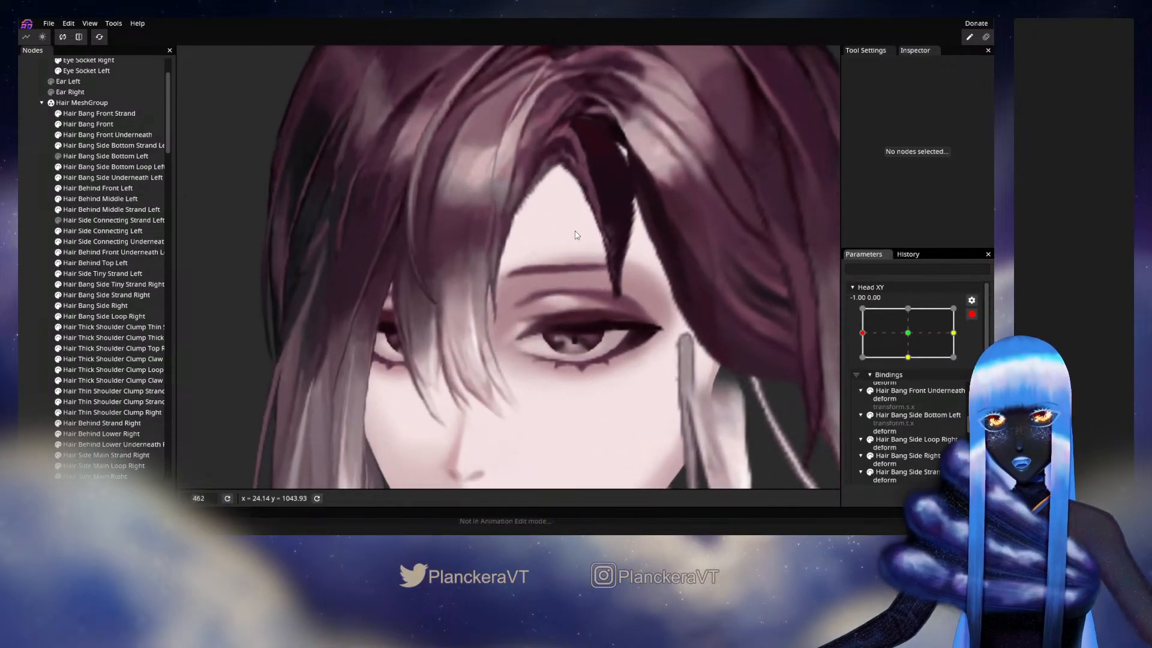
pyautogui.scroll(4, 558, 321)
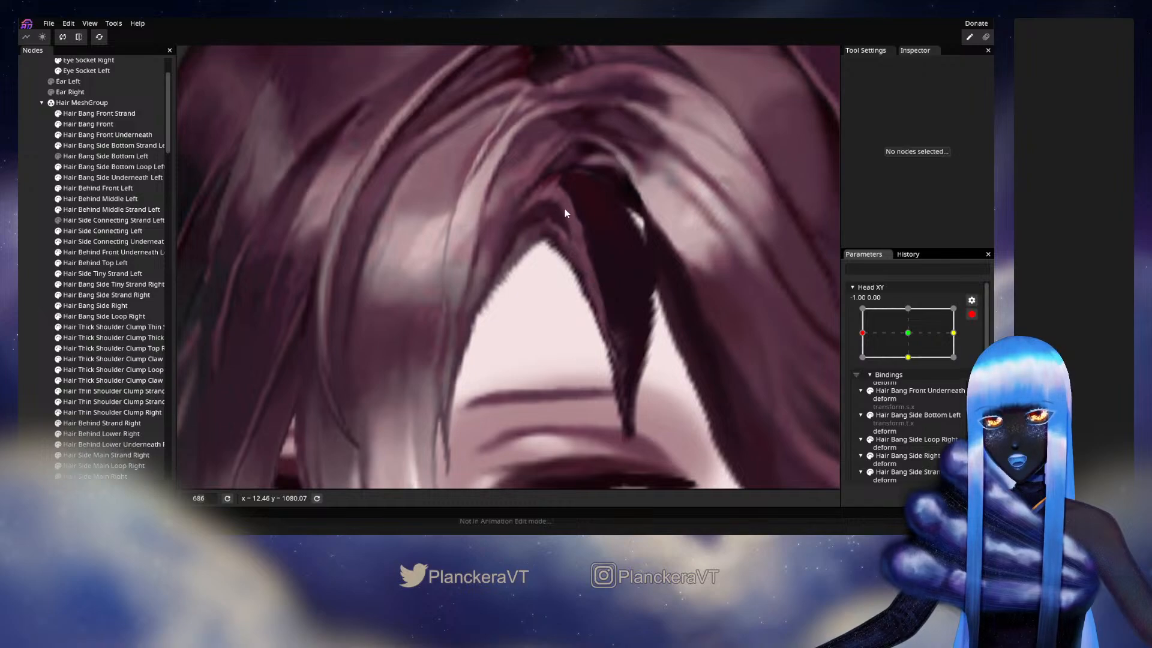
pyautogui.click(92, 168)
pyautogui.click(67, 179)
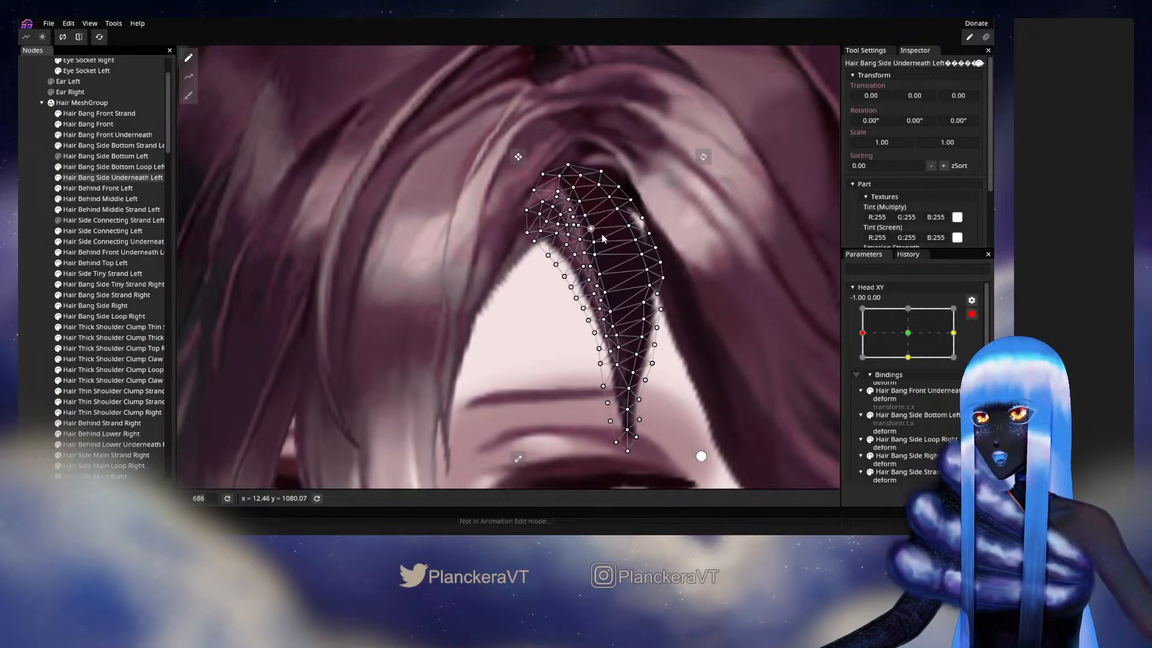
pyautogui.scroll(5, 580, 277)
pyautogui.scroll(3, 581, 276)
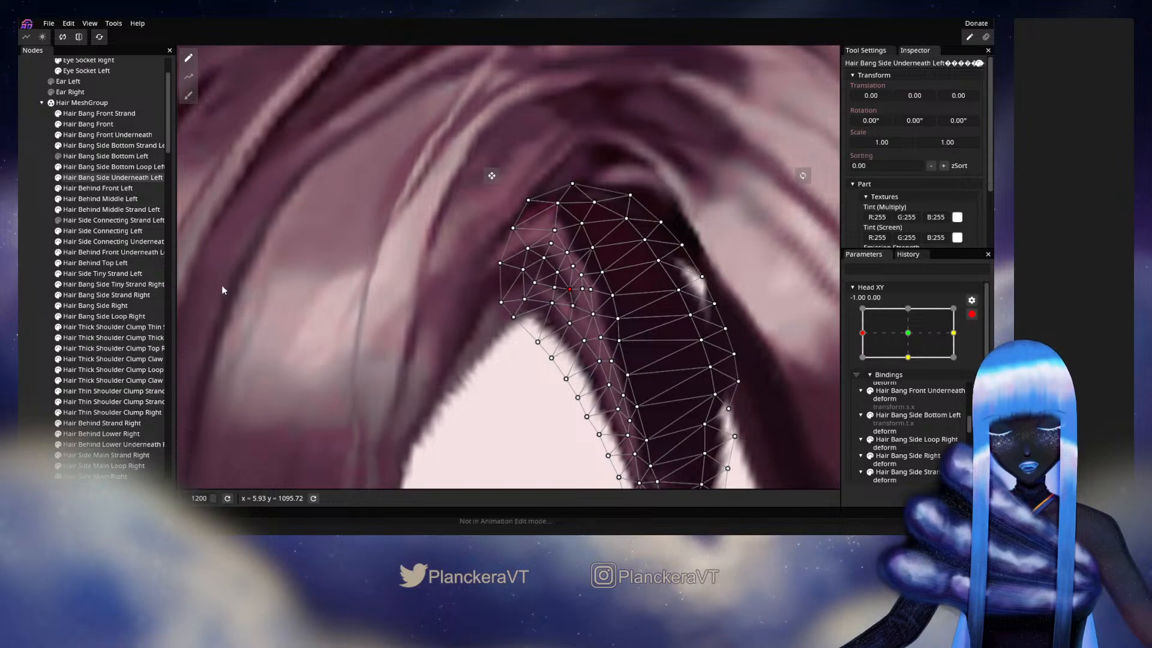
pyautogui.click(101, 316)
# - Disarm Head XY and preview the reshaped side strand by moving the head slightly around X -1.00
pyautogui.scroll(-3, 534, 427)
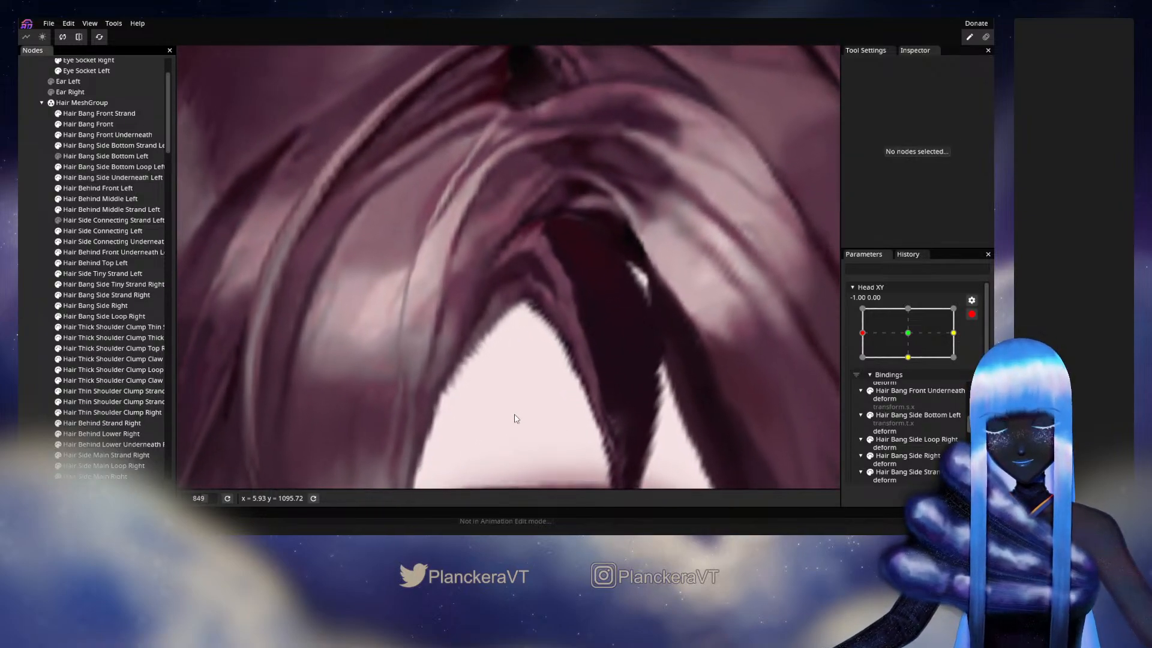
pyautogui.scroll(-3, 516, 418)
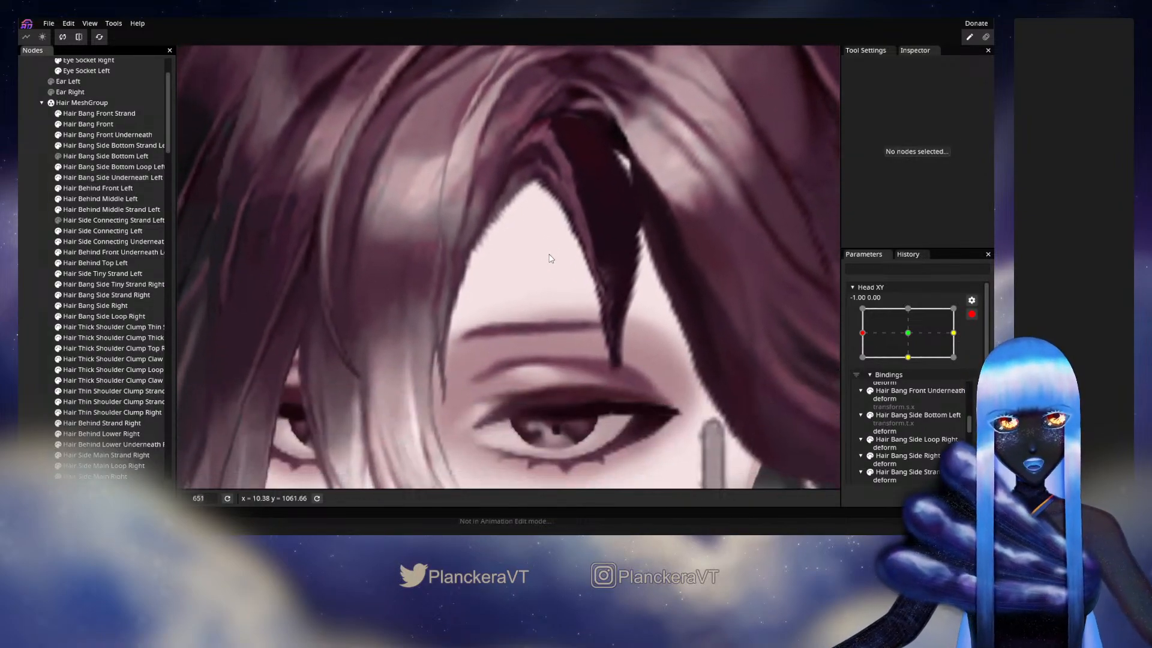
pyautogui.scroll(-1, 587, 339)
pyautogui.click(970, 312)
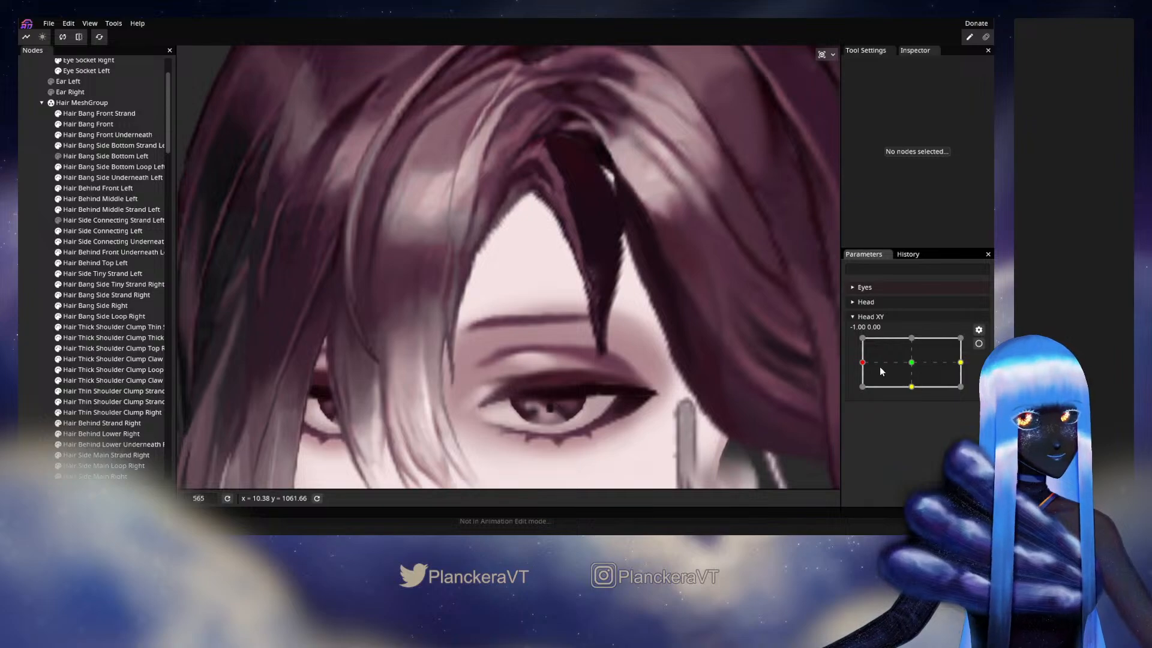
pyautogui.moveTo(865, 366)
pyautogui.mouseDown()
pyautogui.moveTo(905, 363)
pyautogui.moveTo(865, 366)
pyautogui.mouseUp()
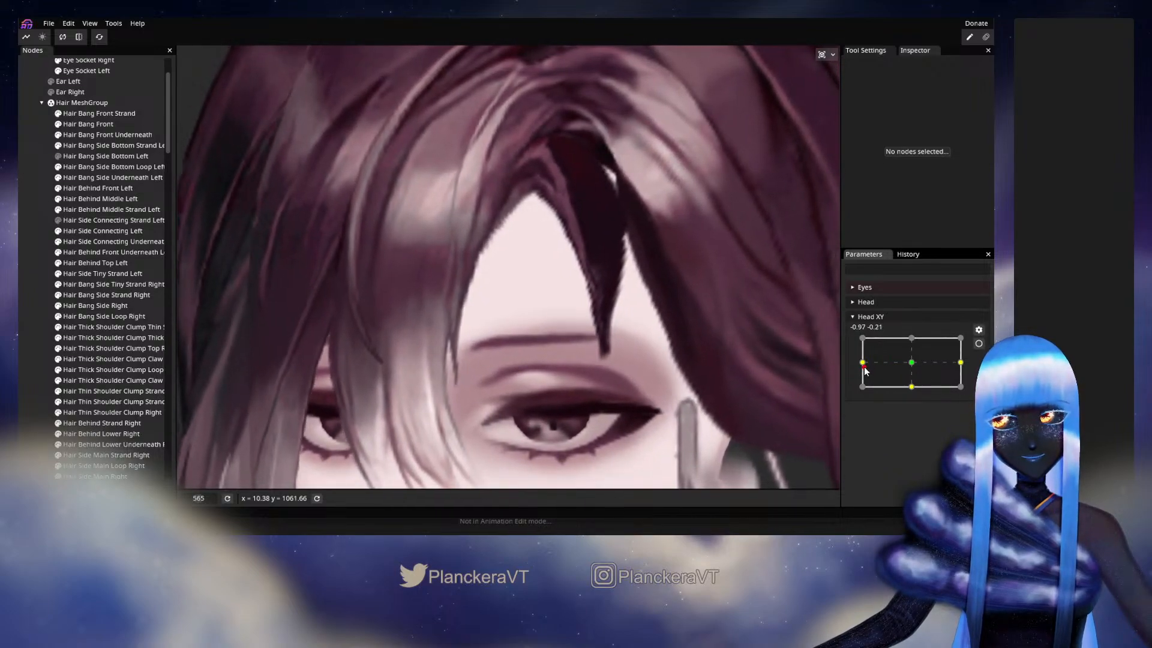
# - Rearm Head XY at -1.00, 0.00 and adjust vertices along the lower inner edge of the Hair Bang Front Underneath mesh
pyautogui.click(978, 343)
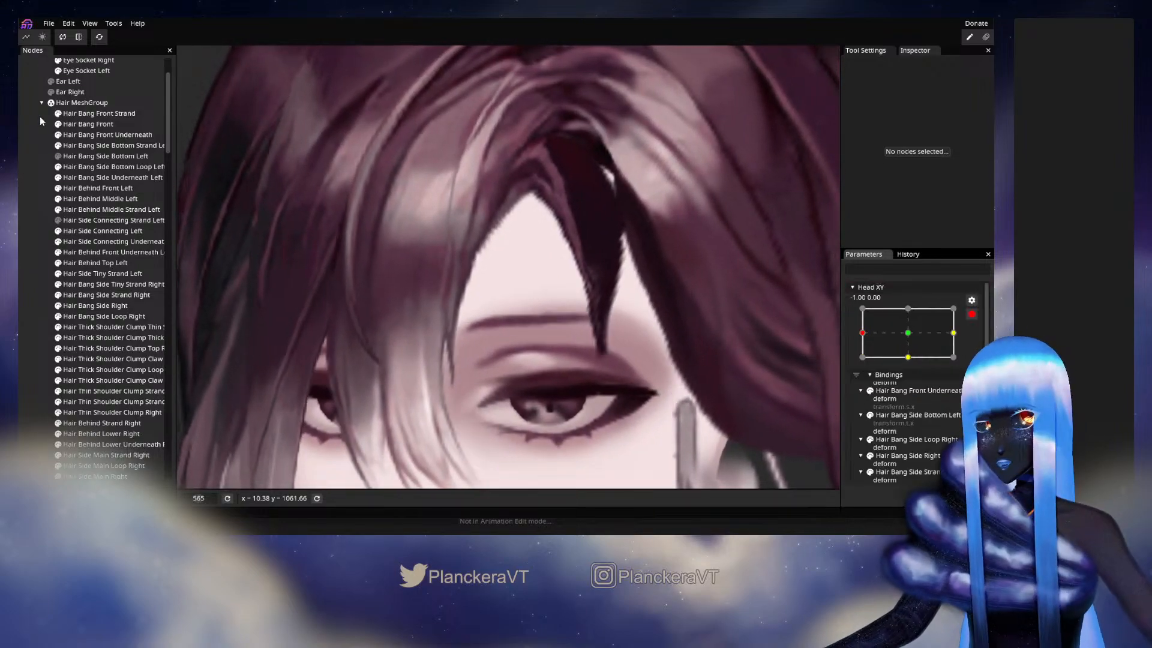
pyautogui.click(93, 137)
pyautogui.scroll(4, 534, 305)
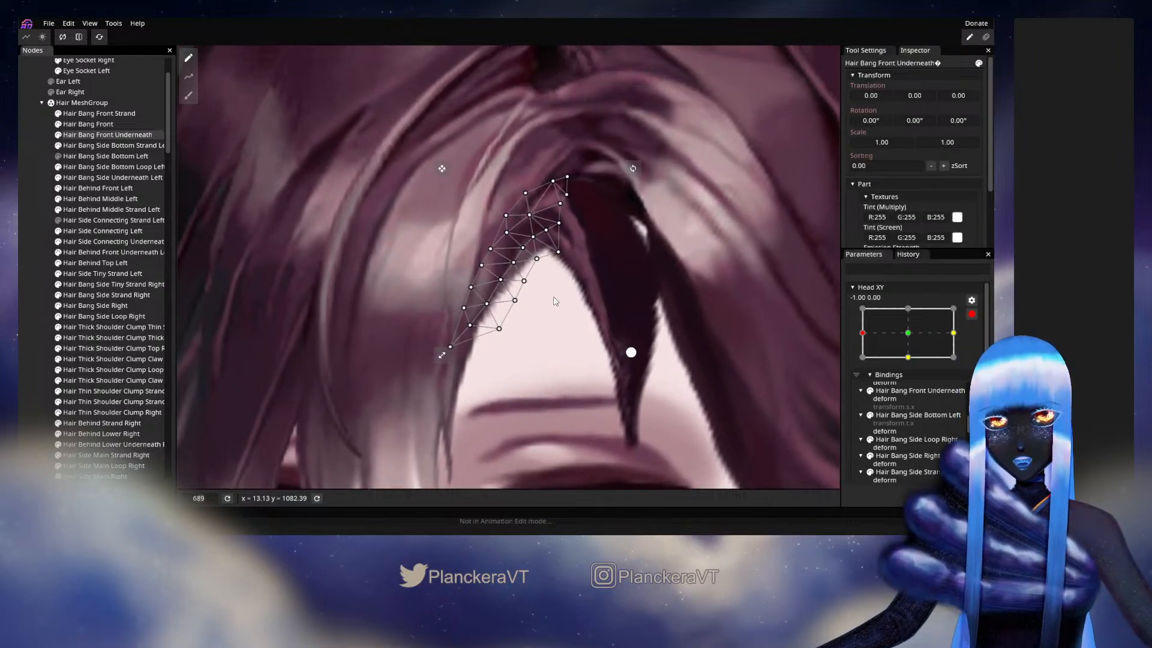
pyautogui.scroll(2, 504, 264)
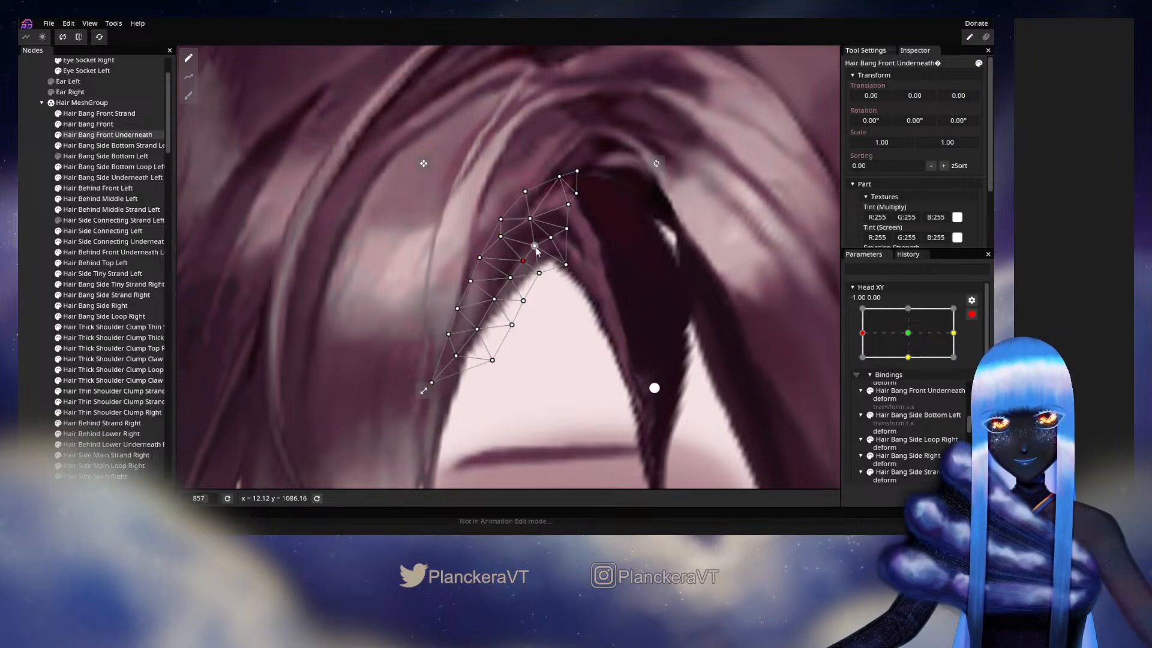
pyautogui.click(655, 388)
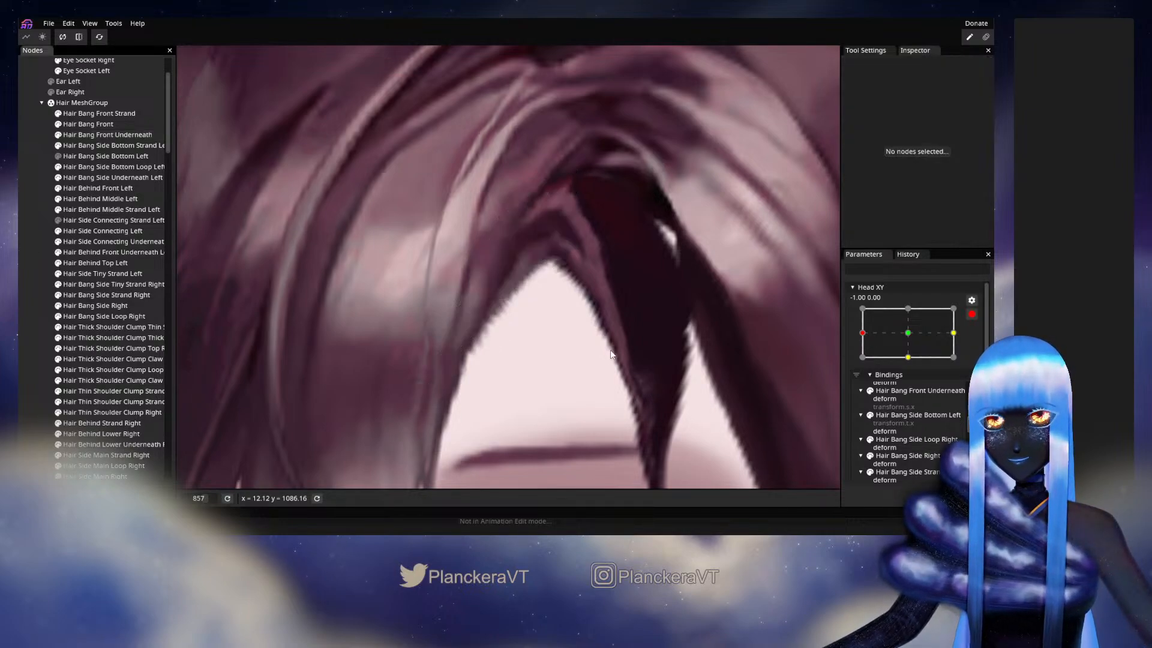
# - Disarm Head XY and preview the front underneath bang's inner edge with the head near X -1.00
pyautogui.scroll(-2, 630, 355)
pyautogui.scroll(-1, 603, 348)
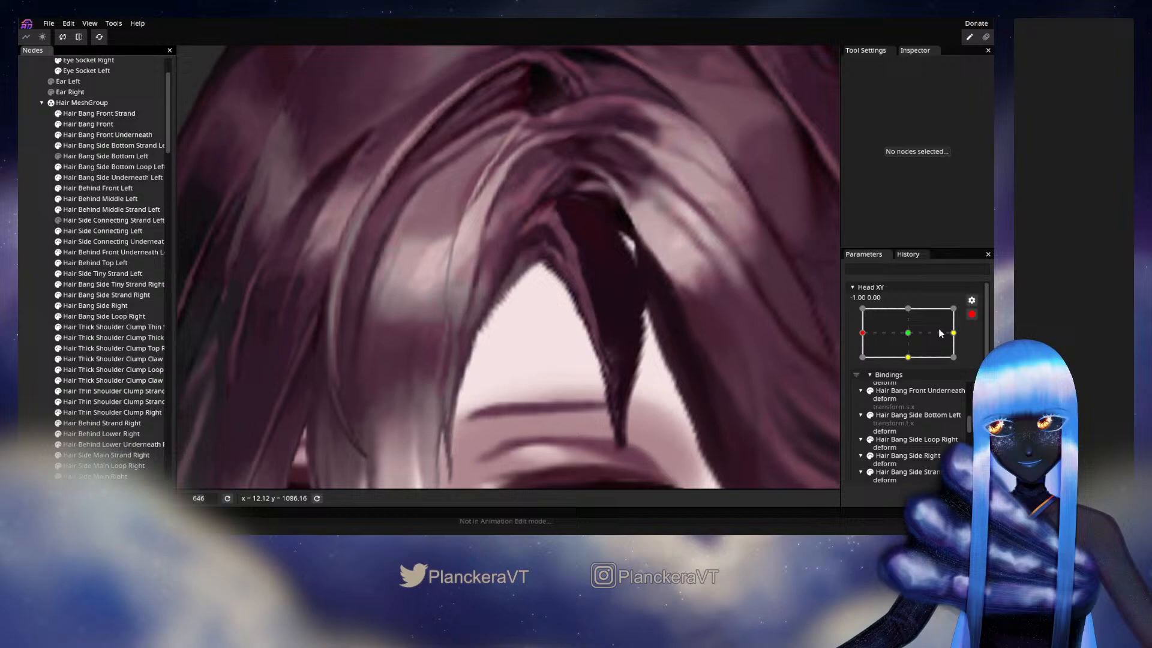
pyautogui.click(972, 315)
pyautogui.click(863, 364)
pyautogui.moveTo(864, 367)
pyautogui.mouseDown()
pyautogui.moveTo(912, 368)
pyautogui.moveTo(853, 368)
pyautogui.mouseUp()
# - Rearm Head XY at -1.00, 0.00 and adjust the interior vertices in the upper part of the Hair Bang Front Underneath mesh
pyautogui.click(978, 344)
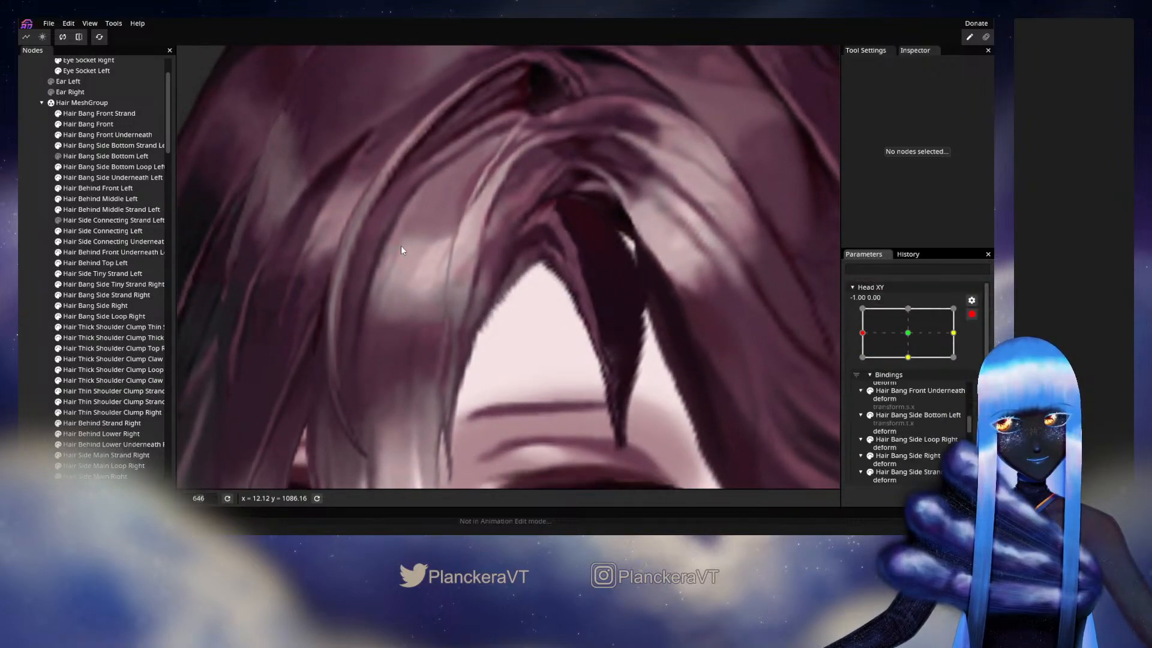
pyautogui.click(103, 135)
pyautogui.scroll(3, 573, 286)
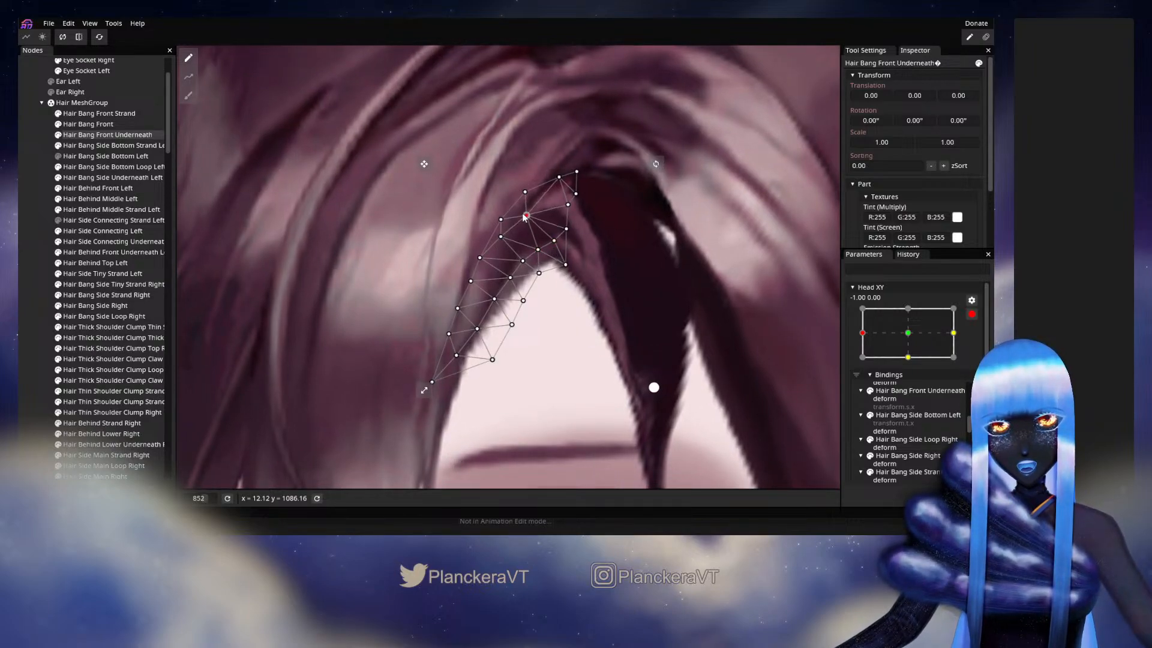
pyautogui.click(31, 259)
# - Disarm Head XY and preview the top of the front underneath bang by moving the head around X -1.00
pyautogui.scroll(-3, 677, 321)
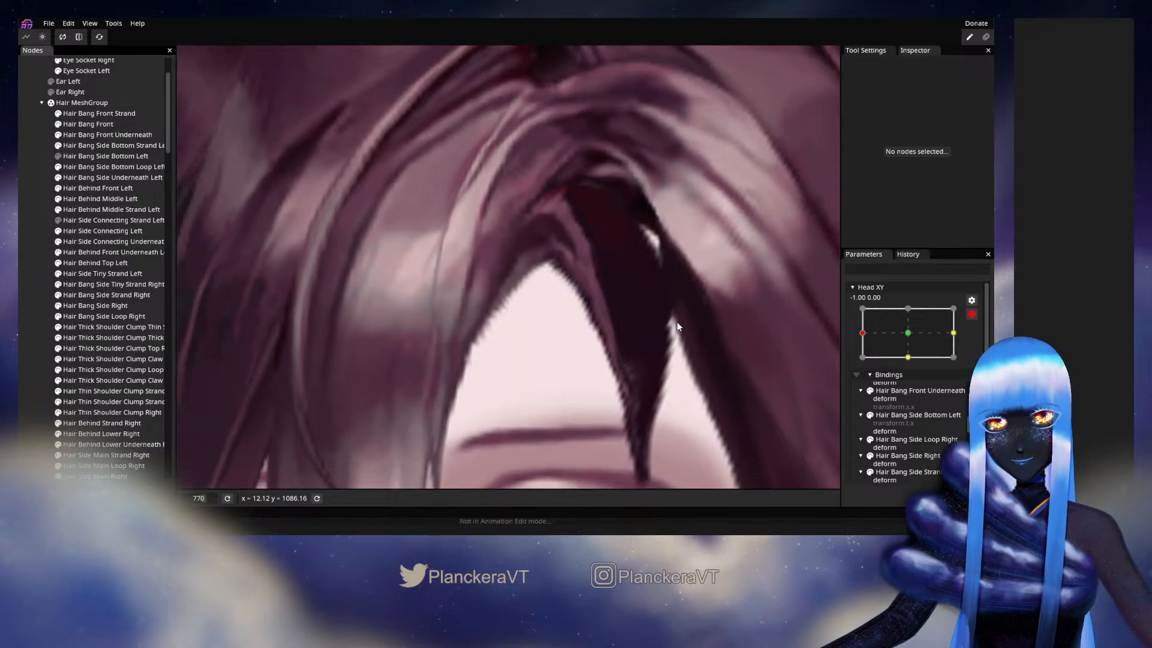
pyautogui.scroll(-3, 681, 339)
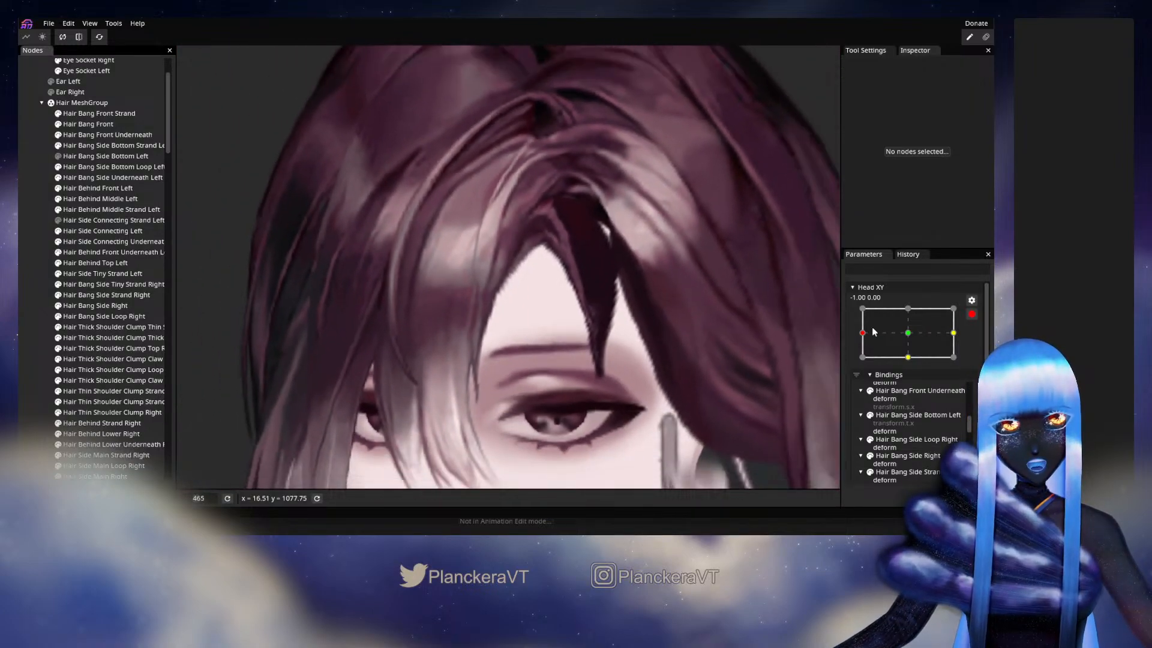
pyautogui.click(974, 316)
pyautogui.moveTo(862, 364)
pyautogui.mouseDown()
pyautogui.moveTo(912, 363)
pyautogui.moveTo(862, 362)
pyautogui.mouseUp()
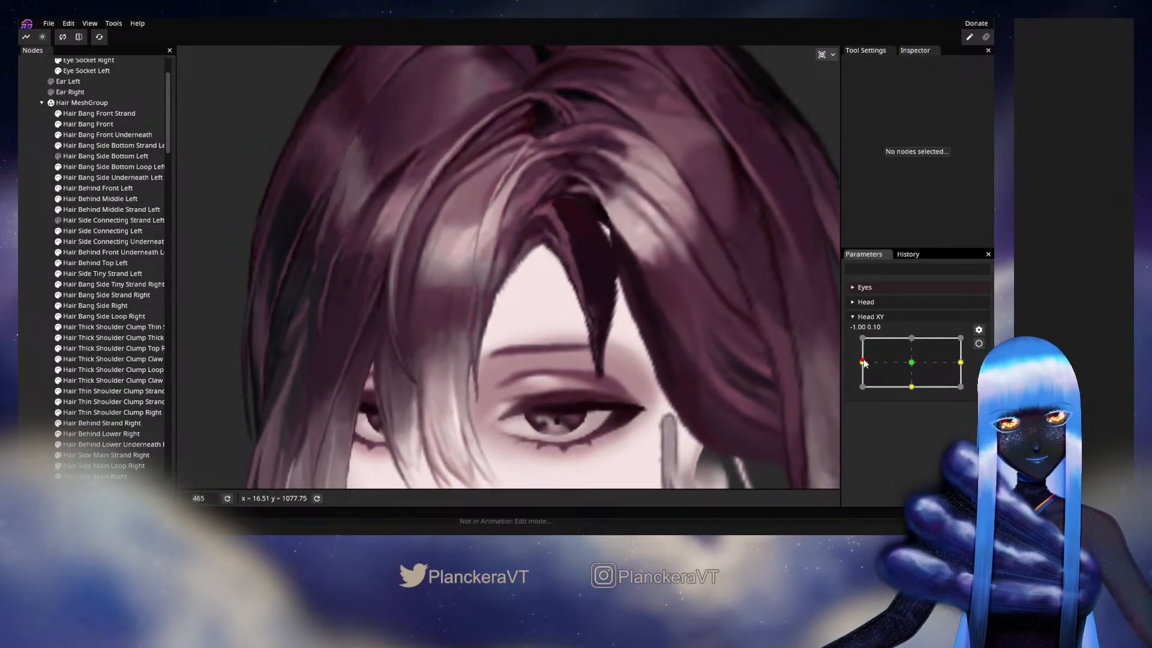
# - Rearm Head XY at -1.00, 0.00 and adjust the Hair Bang Front Underneath vertices beside the peak of the parting
pyautogui.click(979, 344)
pyautogui.click(90, 135)
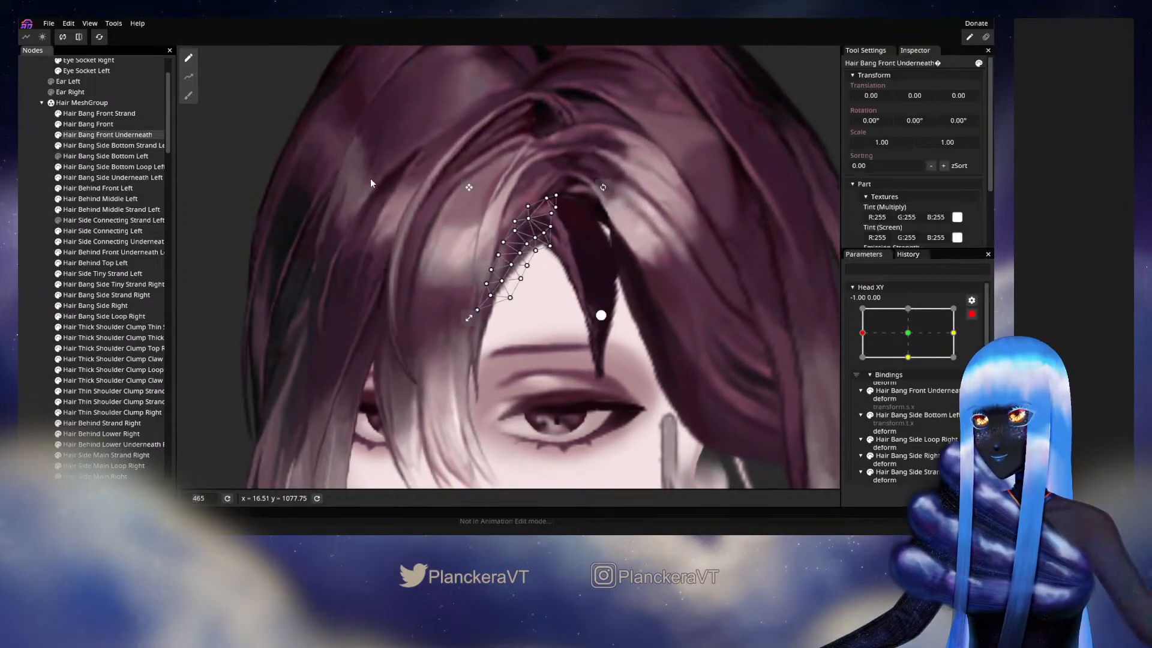
pyautogui.scroll(3, 582, 229)
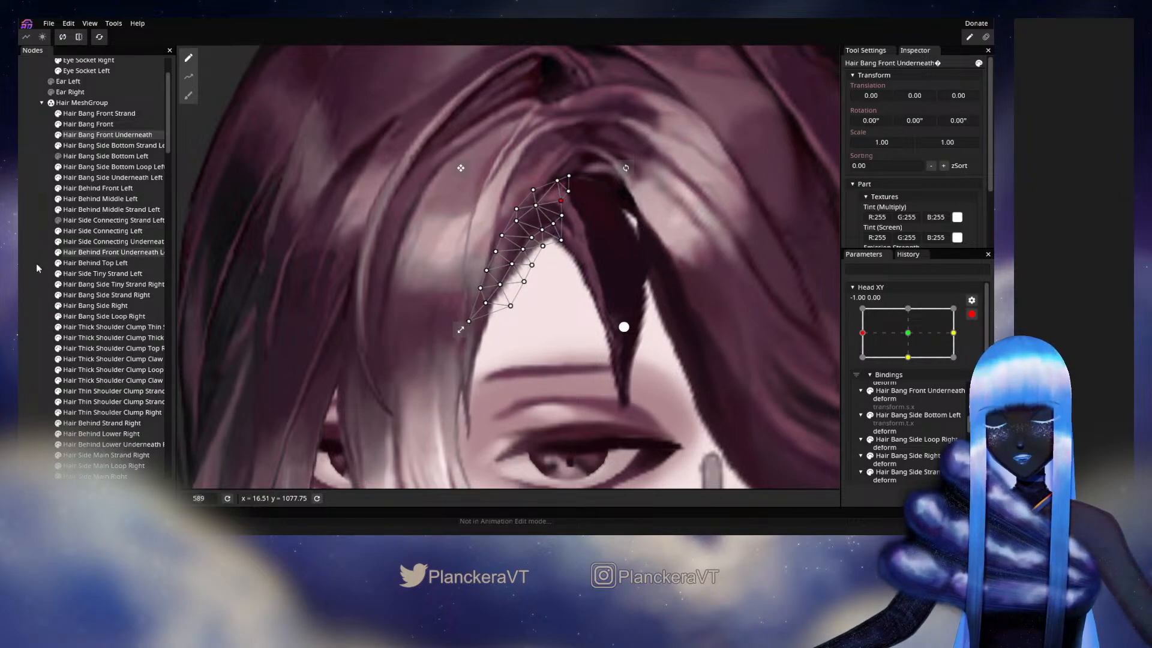
pyautogui.click(29, 280)
# - Disarm Head XY and preview the join between the two underneath bangs while tilting the head along X -1.00
pyautogui.scroll(-4, 659, 351)
pyautogui.scroll(-2, 660, 350)
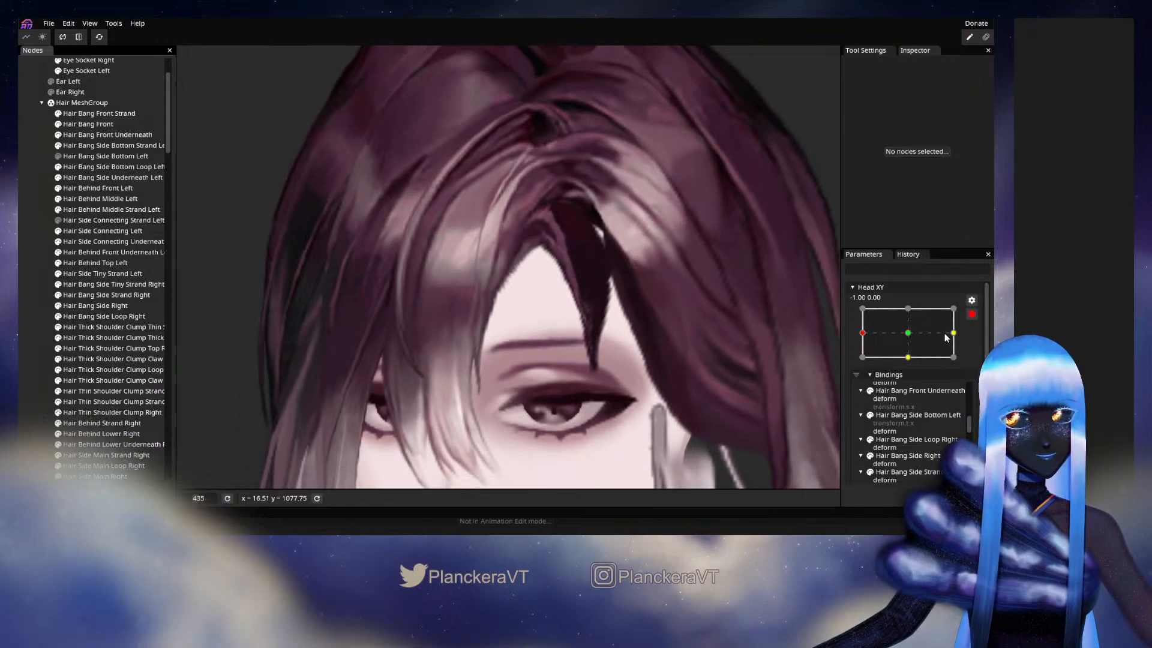
pyautogui.click(971, 314)
pyautogui.moveTo(862, 362); pyautogui.dragTo(814, 346)
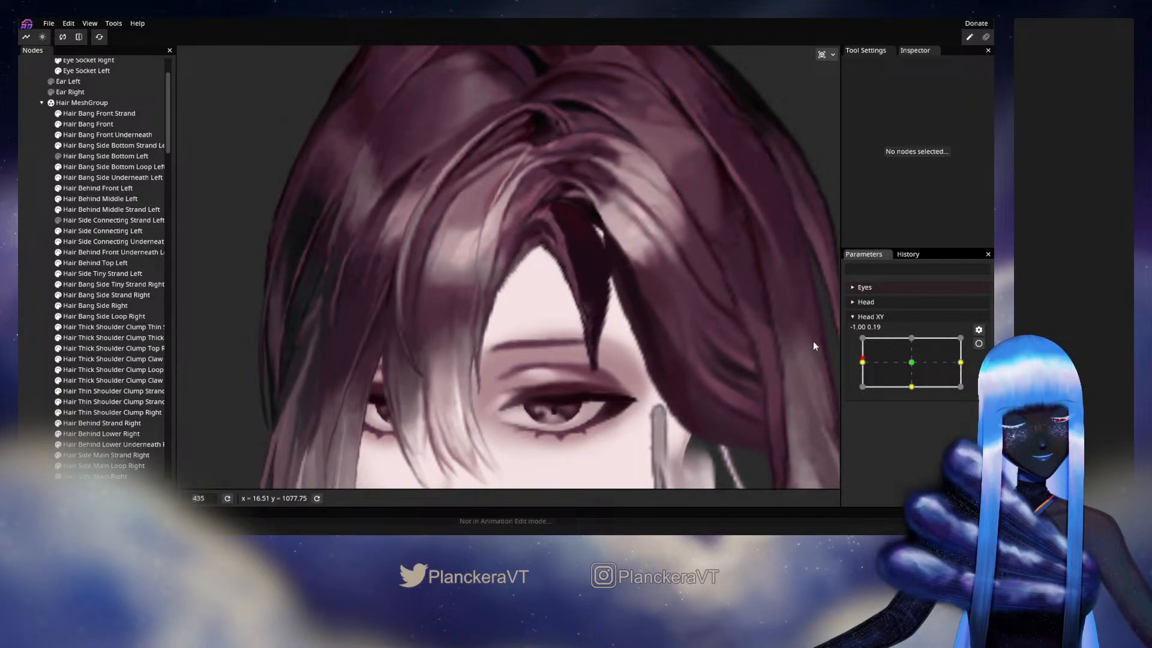
# - Rearm Head XY at -1.00, 0.00 and adjust the Hair Bang Side Underneath Left vertices along the light inner strand
pyautogui.click(103, 178)
pyautogui.click(978, 343)
pyautogui.scroll(5, 563, 280)
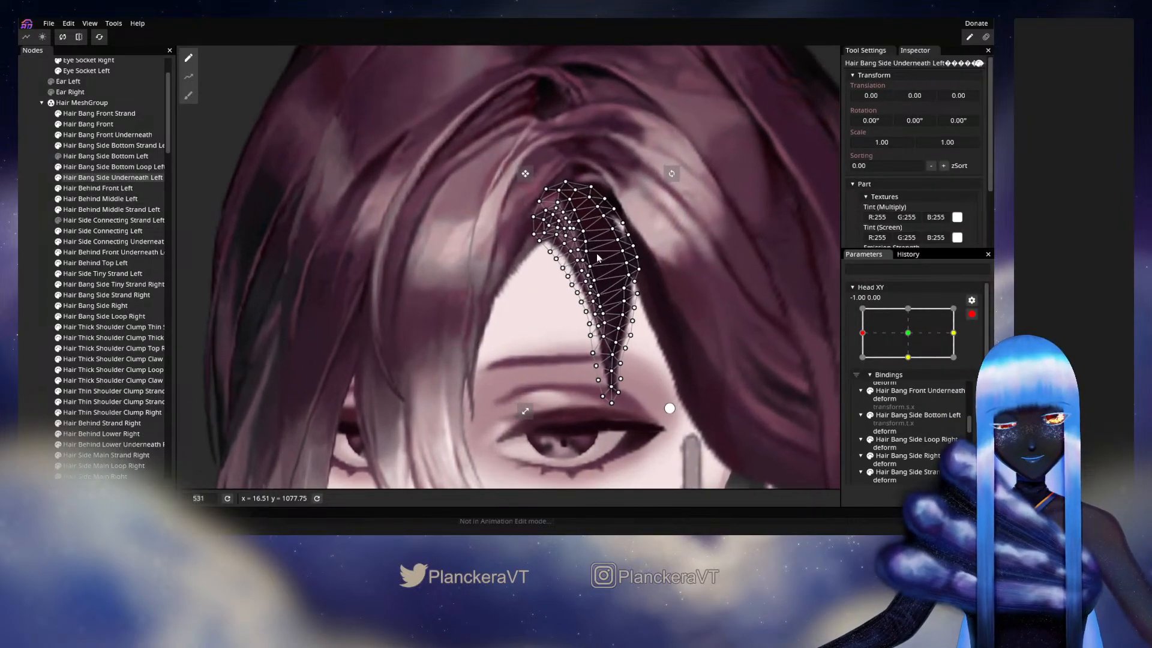
pyautogui.scroll(4, 563, 280)
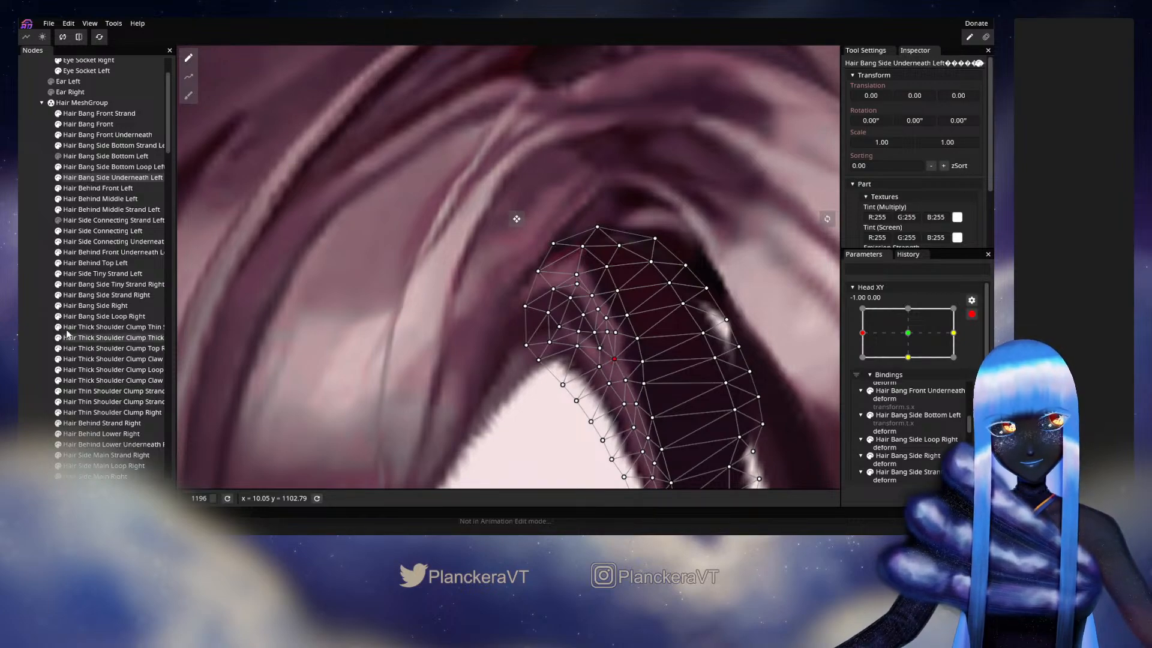
pyautogui.click(147, 342)
# - Disarm Head XY and preview the side underneath strand with small head movements around -1.00, 0.00
pyautogui.scroll(-5, 648, 385)
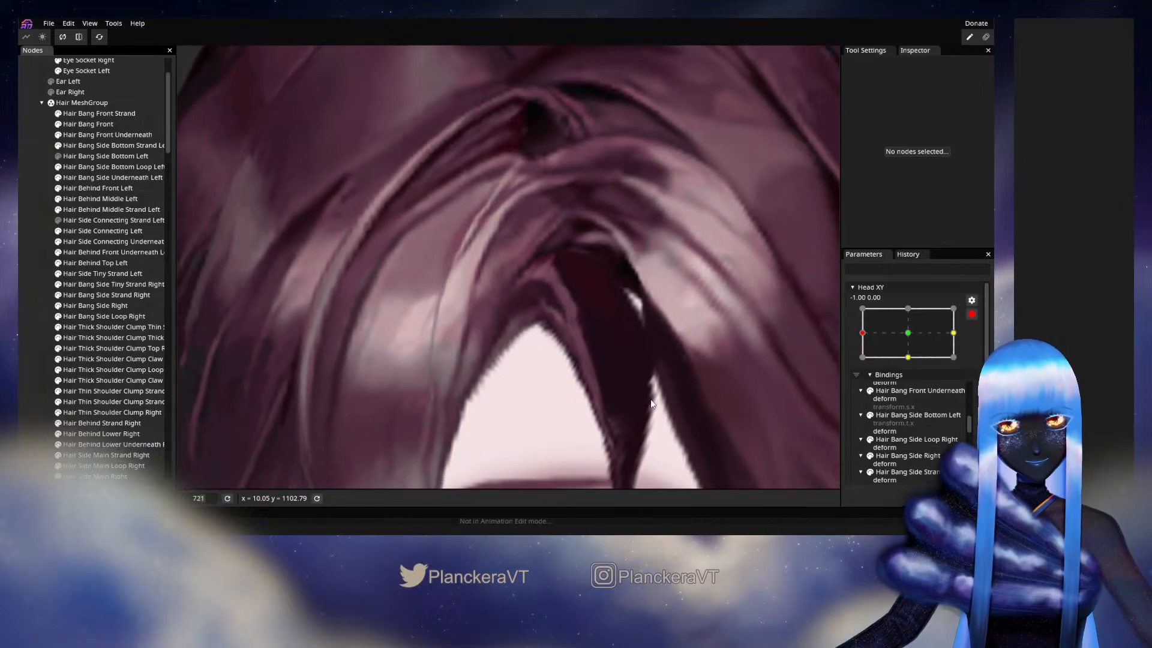
pyautogui.scroll(-3, 654, 372)
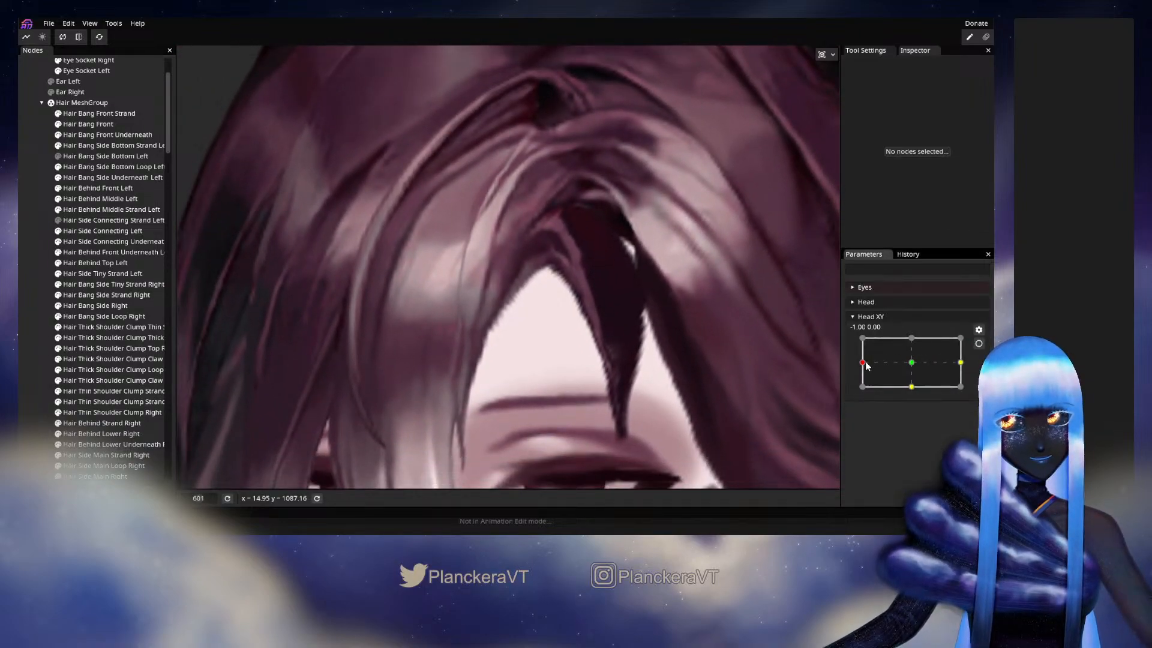
pyautogui.moveTo(866, 363)
pyautogui.mouseDown()
pyautogui.moveTo(912, 366)
pyautogui.moveTo(865, 364)
pyautogui.mouseUp()
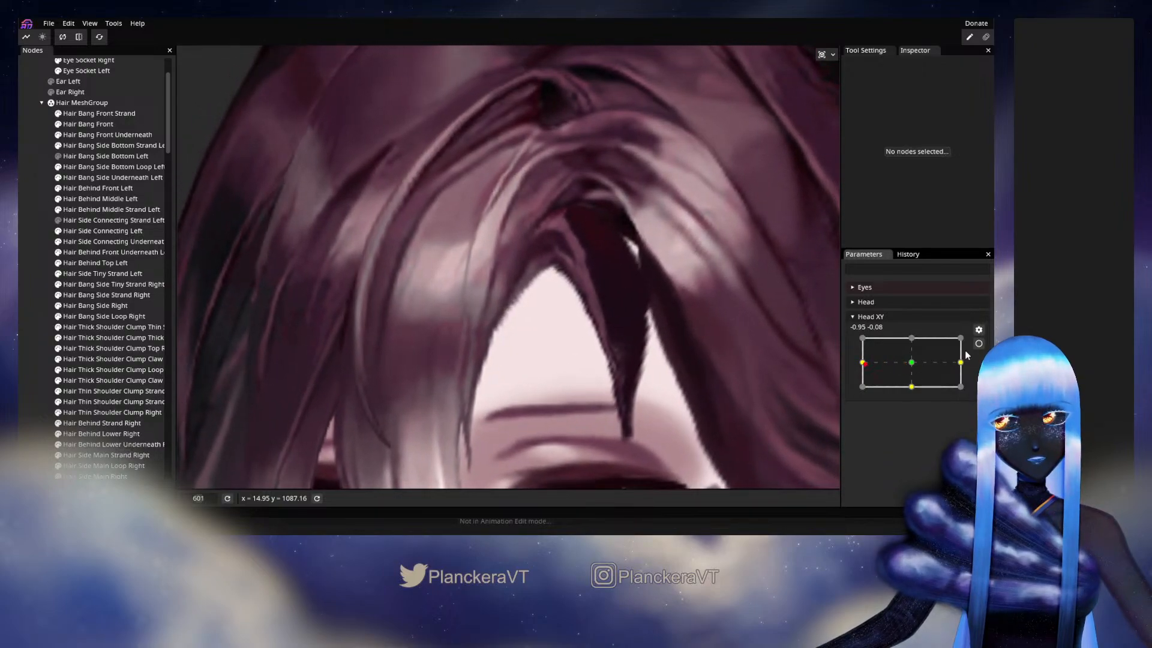
# - Rearm Head XY at -1.00, 0.00 and refine the inner vertices near the top of the Hair Bang Side Underneath Left mesh
pyautogui.click(978, 343)
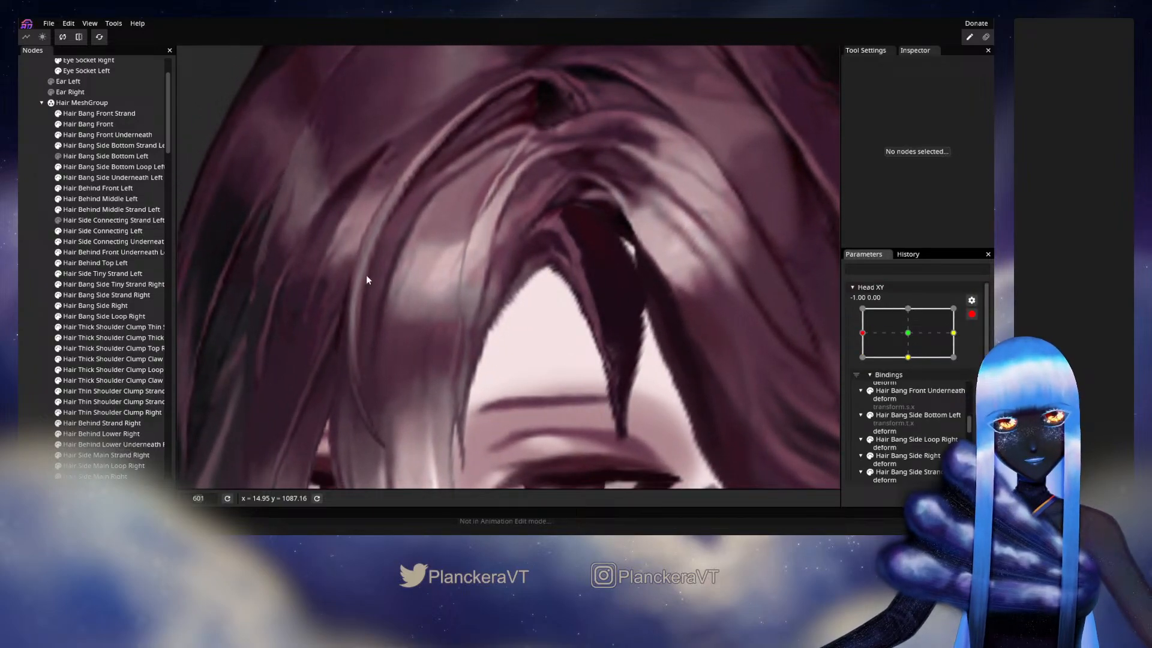
pyautogui.click(110, 178)
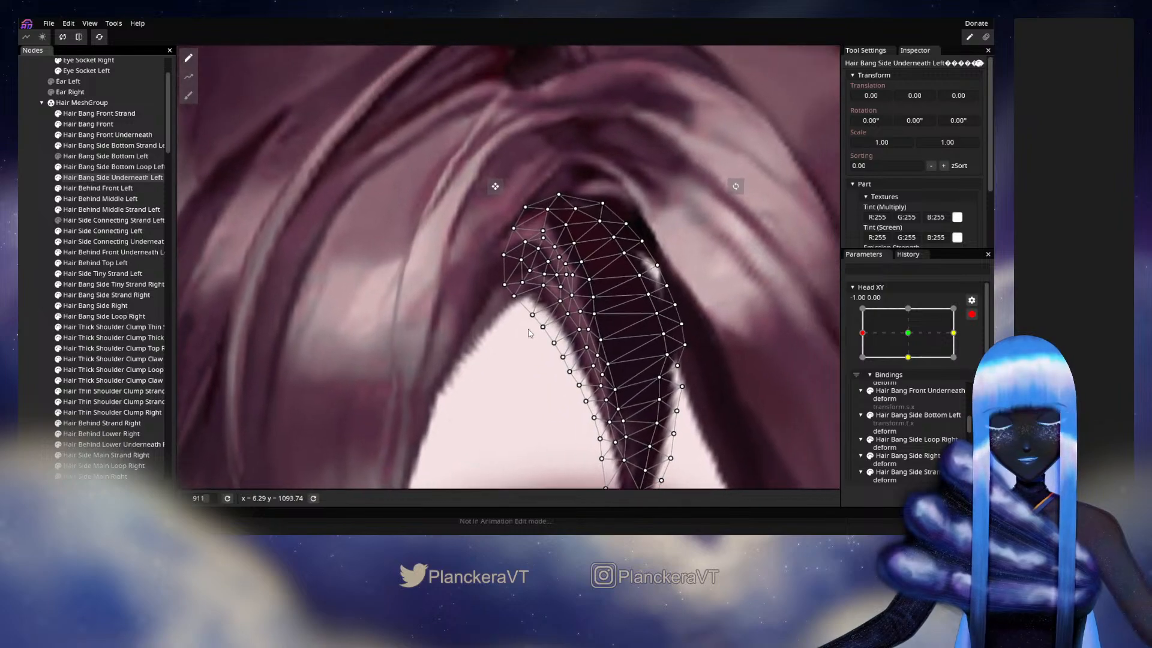
pyautogui.scroll(2, 529, 333)
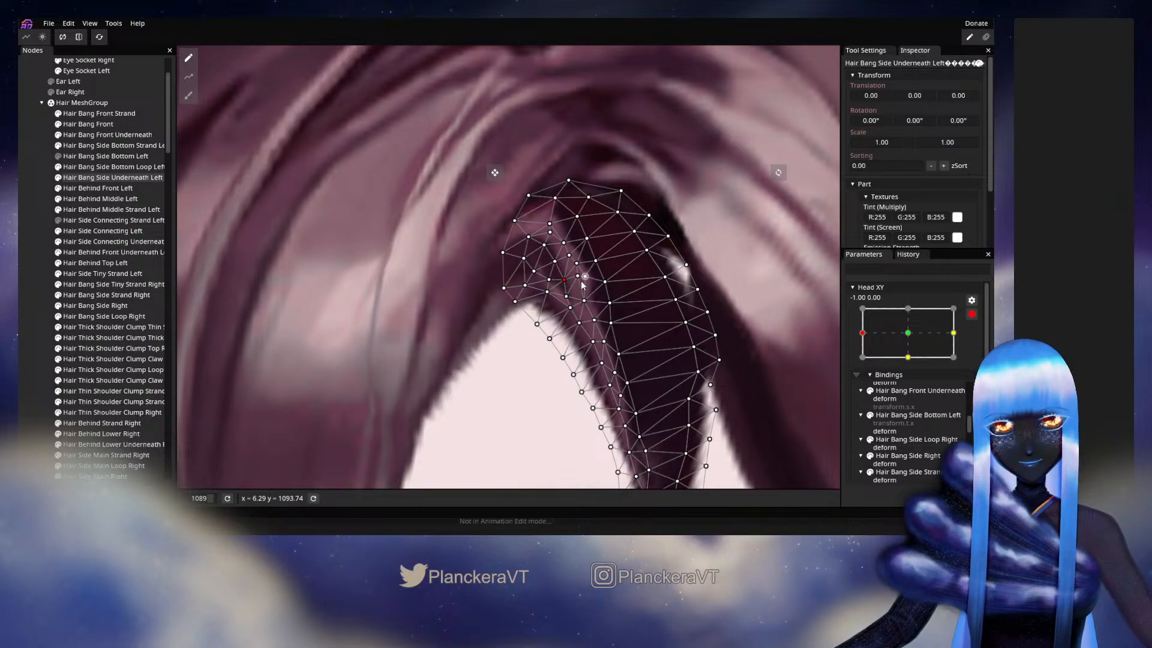
pyautogui.click(661, 372)
# - Deselect the mesh, disarm Head XY and preview the underneath strand with small head movements around X -1.00
pyautogui.scroll(-4, 660, 372)
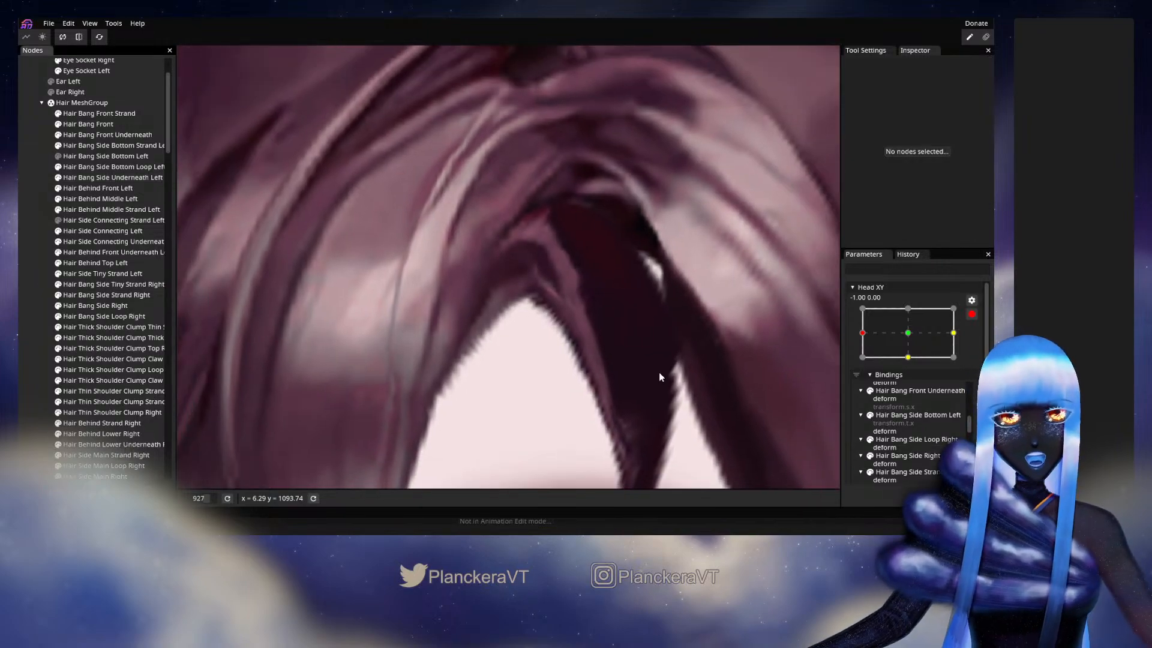
pyautogui.scroll(-2, 675, 380)
pyautogui.click(972, 313)
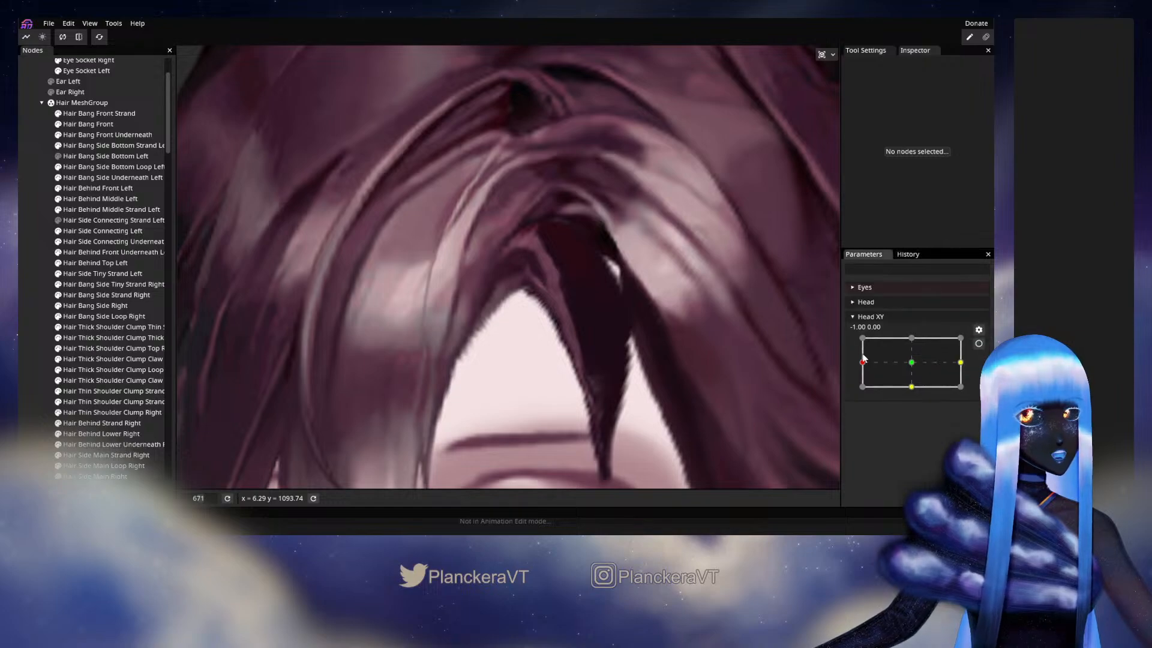
pyautogui.moveTo(870, 367)
pyautogui.mouseDown()
pyautogui.moveTo(908, 363)
pyautogui.moveTo(871, 366)
pyautogui.mouseUp()
pyautogui.moveTo(866, 367)
pyautogui.mouseDown()
pyautogui.moveTo(913, 371)
pyautogui.moveTo(863, 368)
pyautogui.mouseUp()
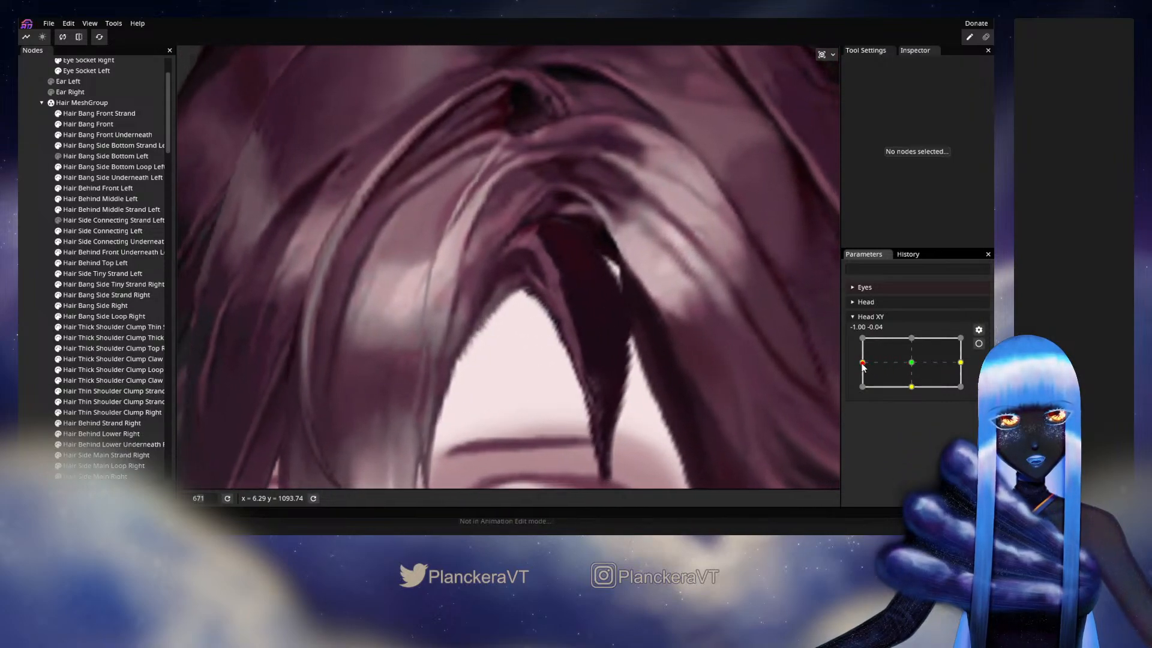
# - Rearm Head XY at -1.00, 0.00 and shift the upper inner vertices of the Hair Bang Side Underneath Left mesh slightly
pyautogui.click(978, 343)
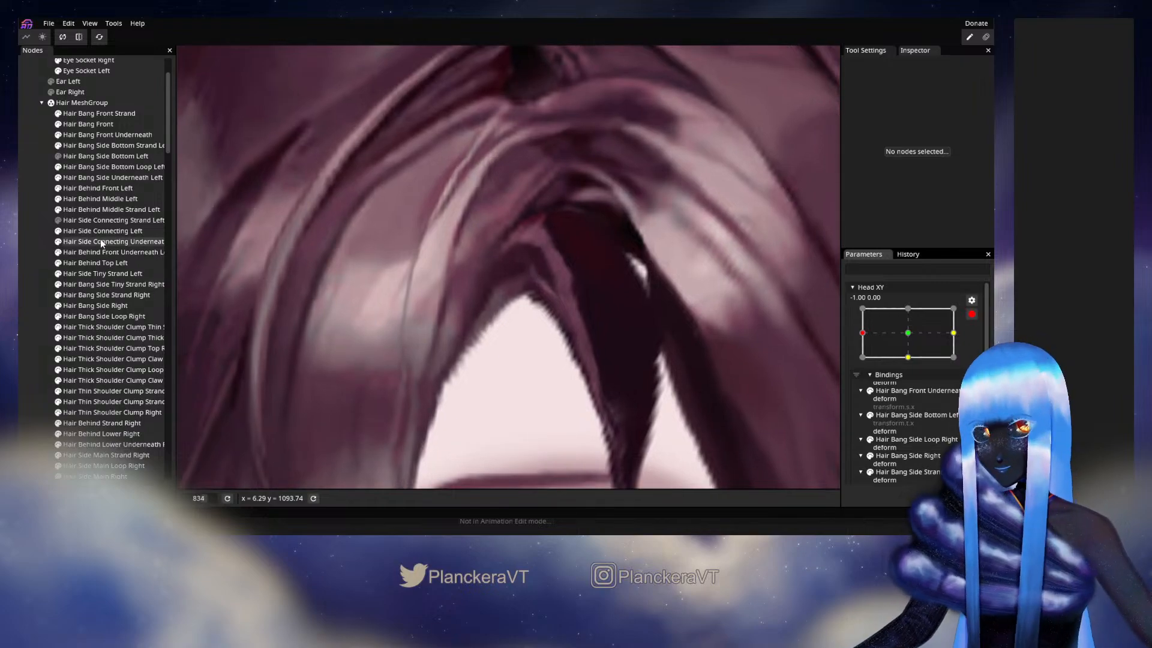
pyautogui.click(111, 178)
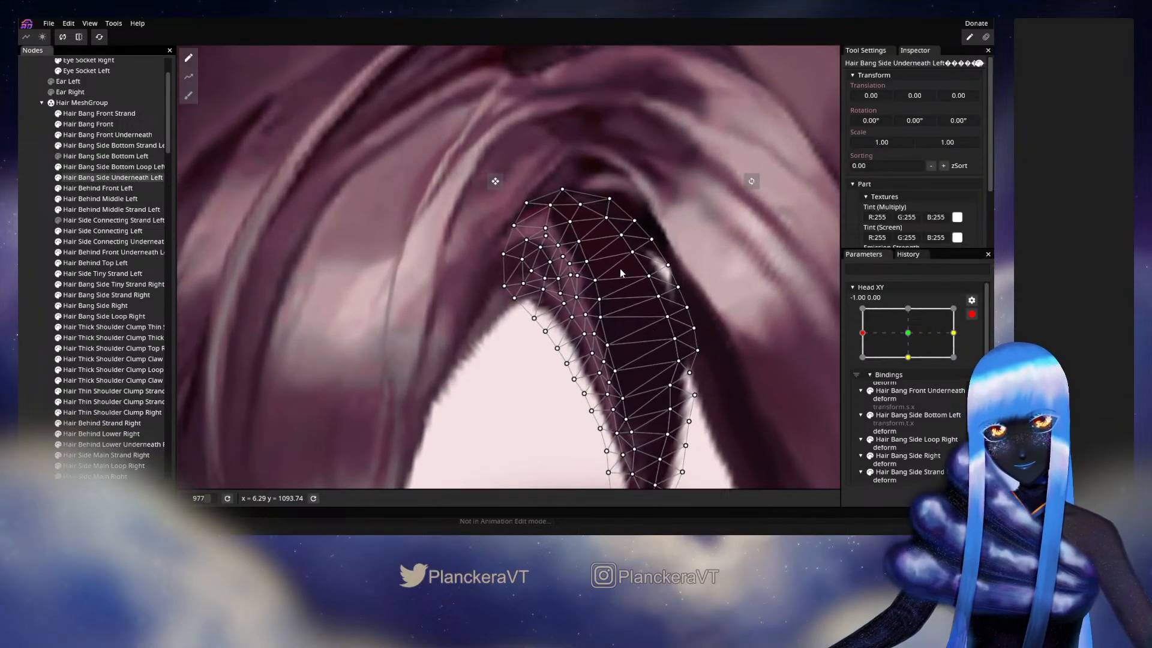
pyautogui.moveTo(571, 245); pyautogui.dragTo(544, 251)
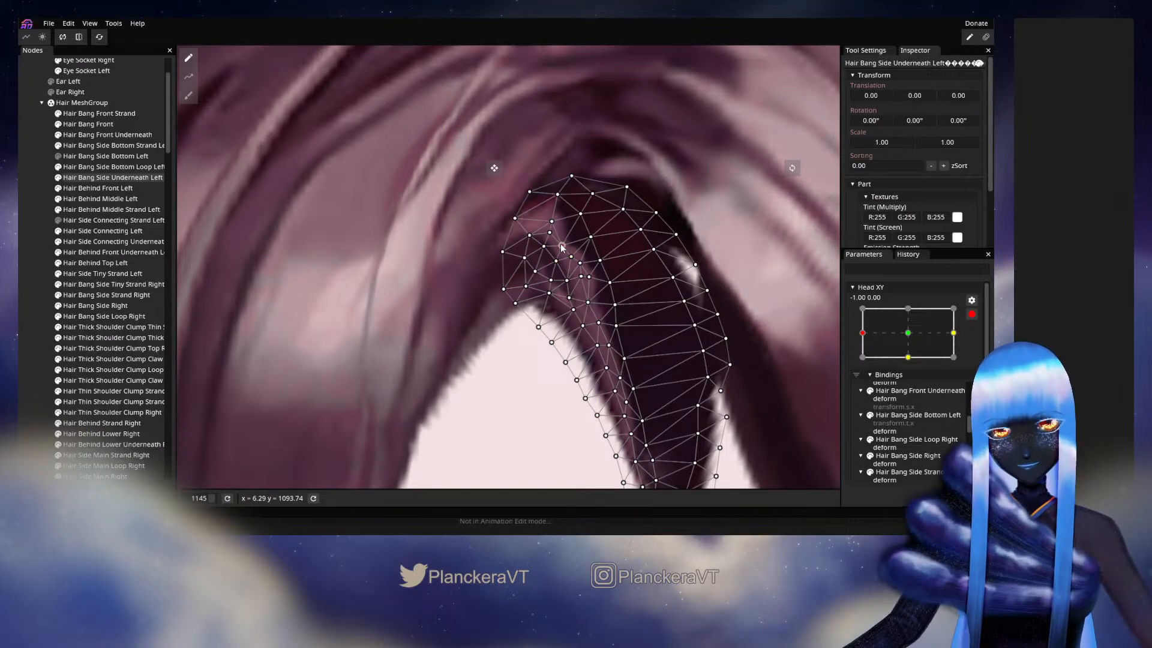
pyautogui.moveTo(552, 233); pyautogui.dragTo(547, 235)
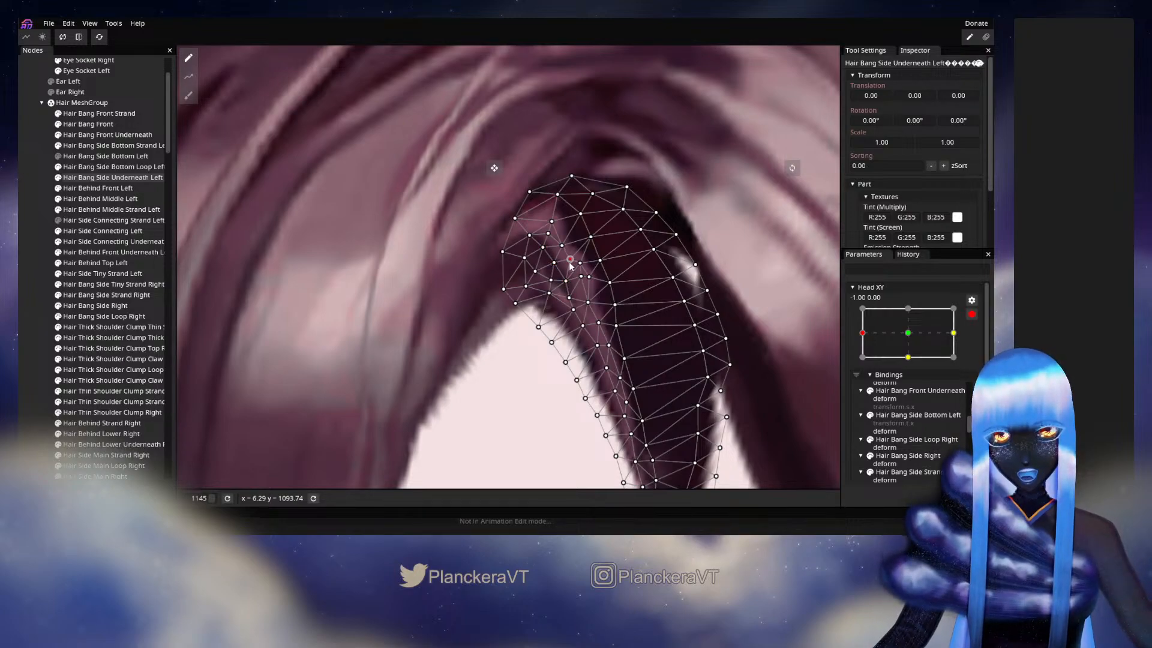
pyautogui.click(32, 273)
# - Disarm Head XY and check how the top of the underneath strand moves close to -1.00, 0.00
pyautogui.scroll(-4, 516, 341)
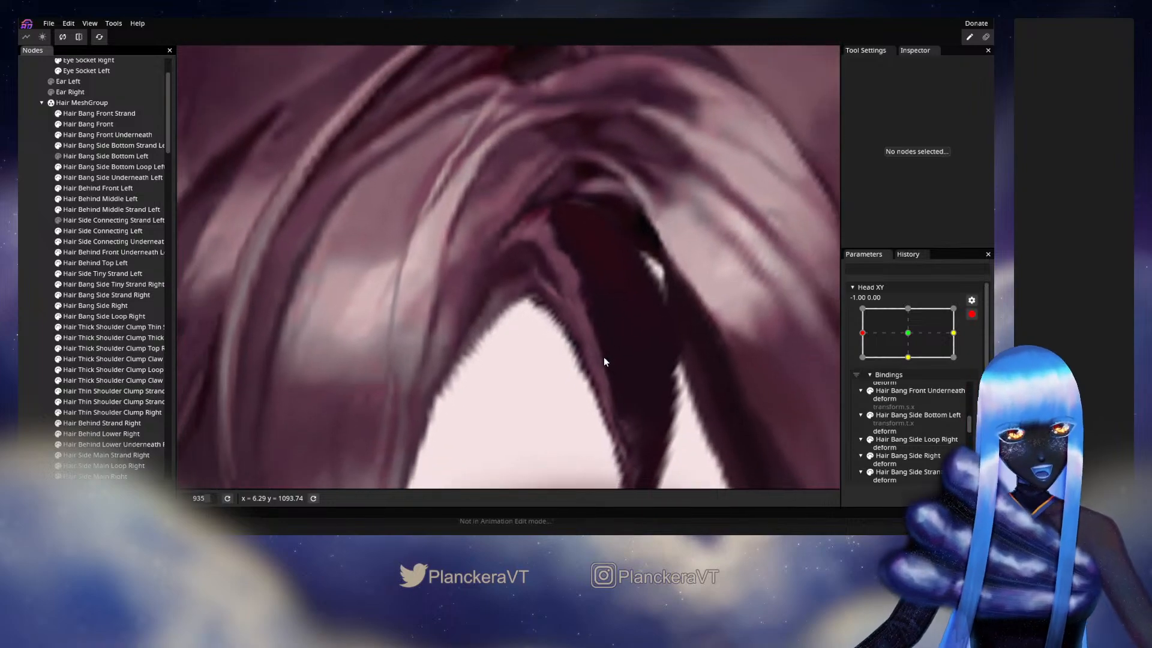
pyautogui.click(972, 314)
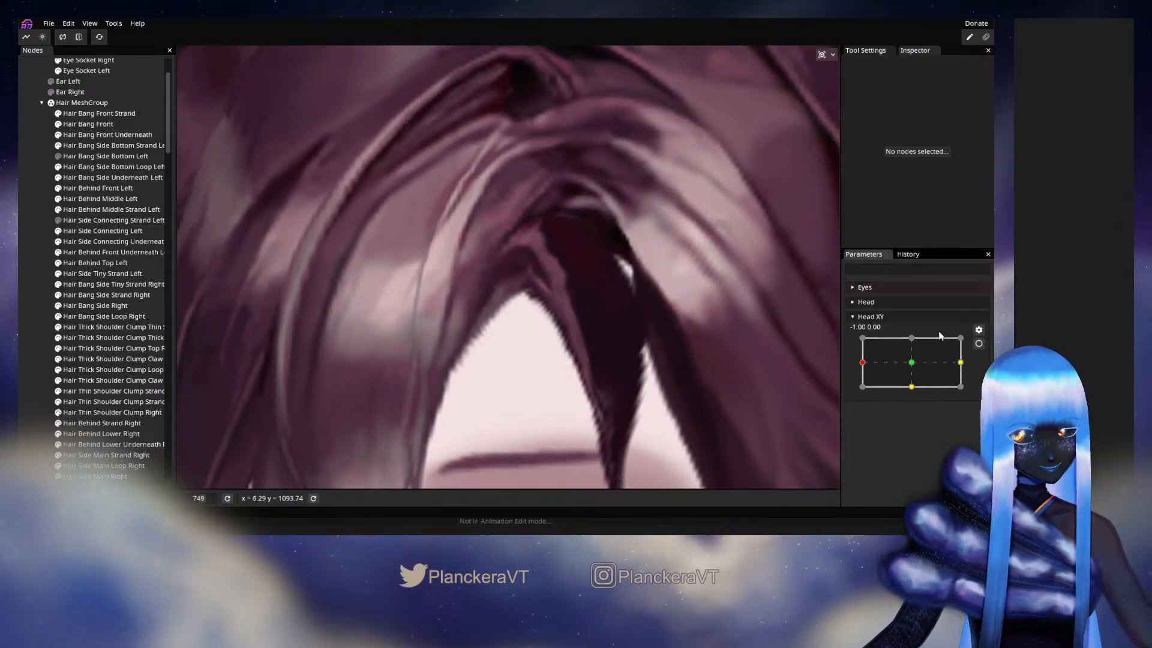
pyautogui.moveTo(864, 367)
pyautogui.mouseDown()
pyautogui.moveTo(920, 365)
pyautogui.moveTo(862, 364)
pyautogui.mouseUp()
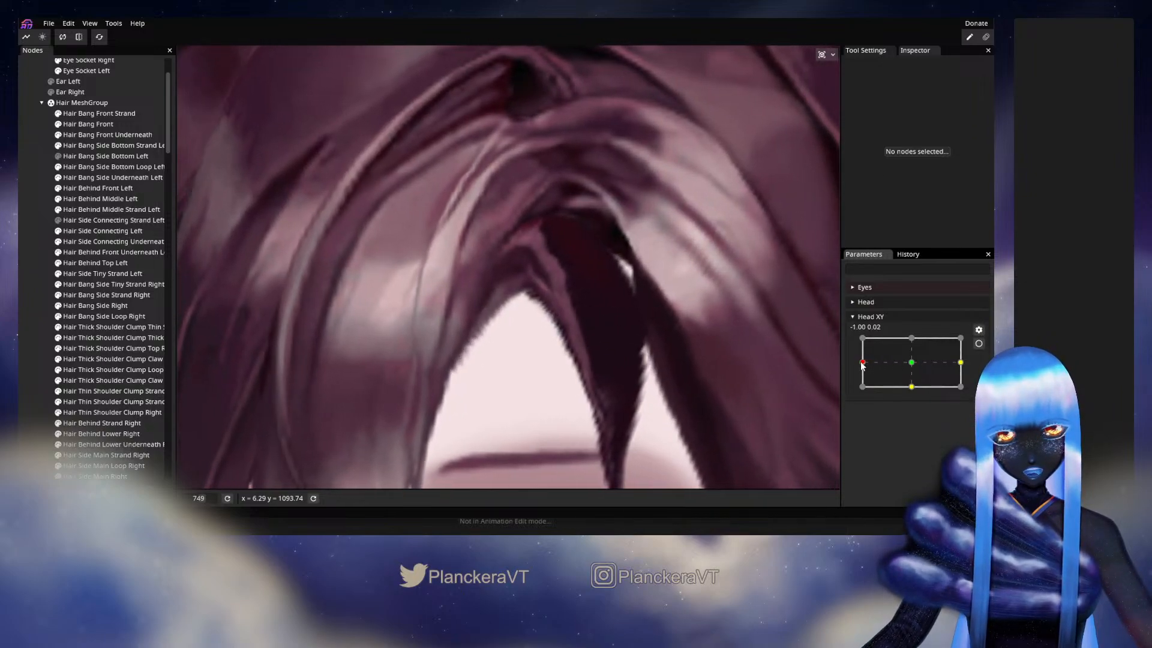
# - Rearm Head XY at -1.00, 0.00 and refine the Hair Bang Side Underneath Left vertices further down the inner strand
pyautogui.click(980, 343)
pyautogui.scroll(5, 549, 324)
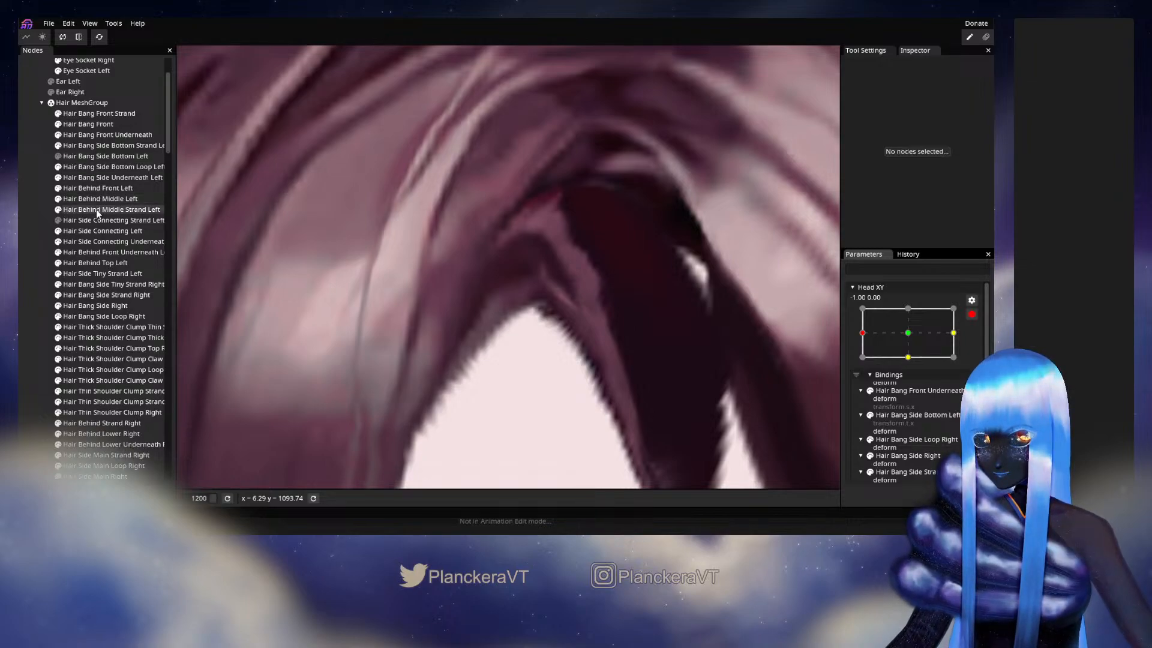
pyautogui.click(100, 177)
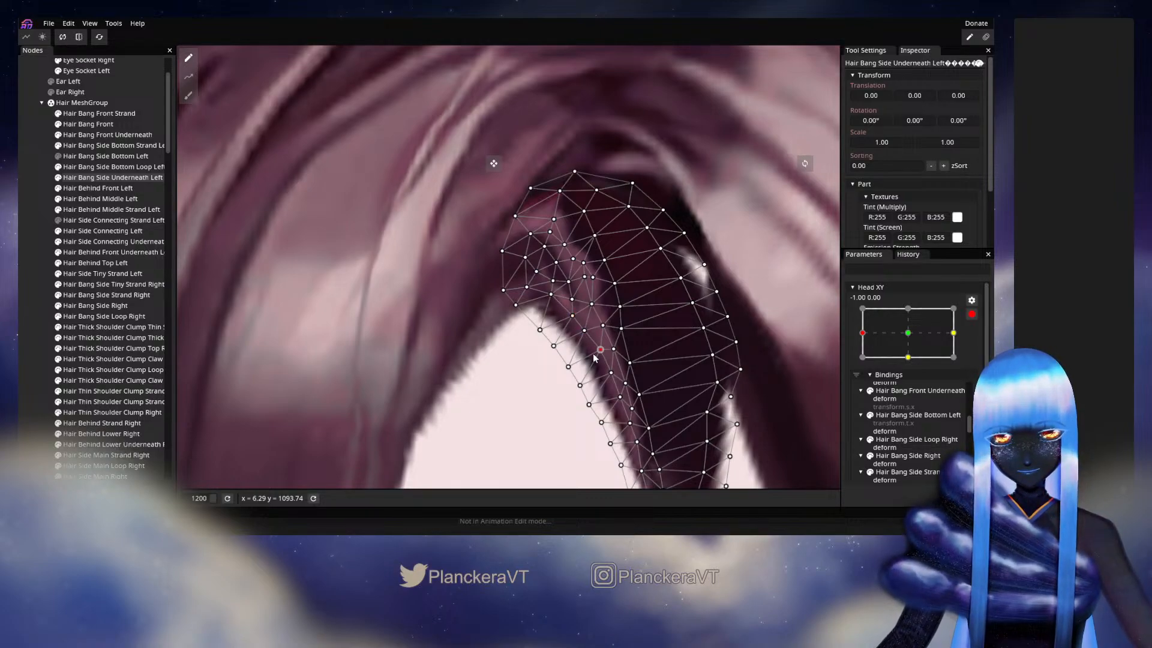
pyautogui.click(39, 290)
# - Disarm Head XY and preview the inner strand against the forehead with slight head movements near -1.00, 0.00
pyautogui.scroll(-3, 598, 337)
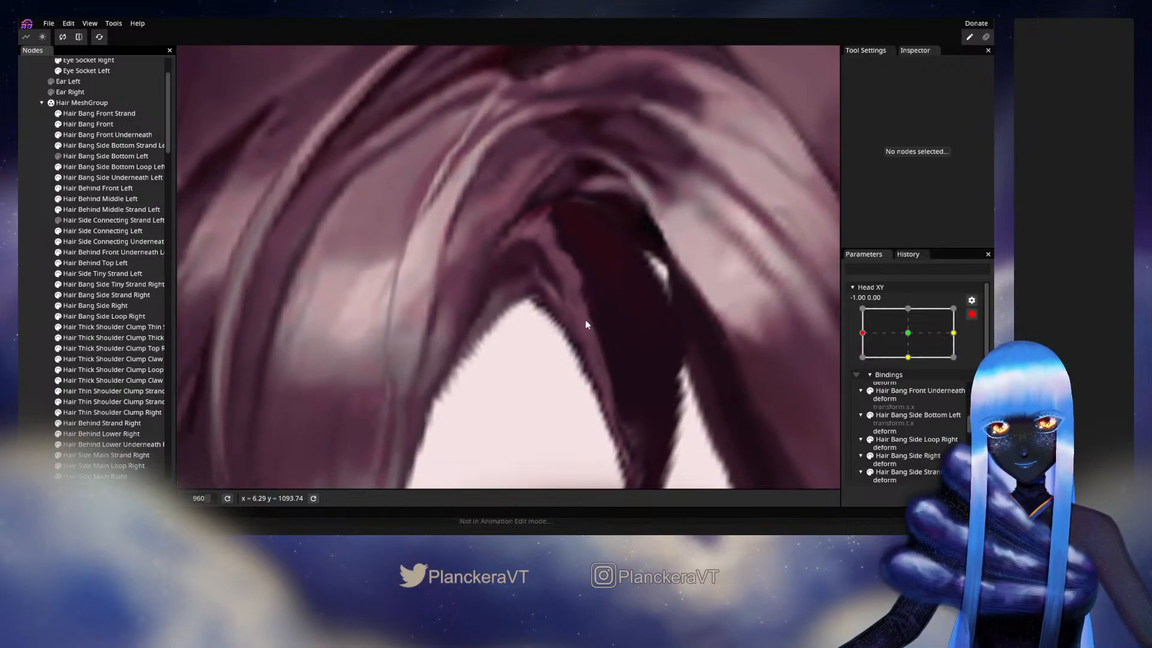
pyautogui.scroll(-3, 578, 306)
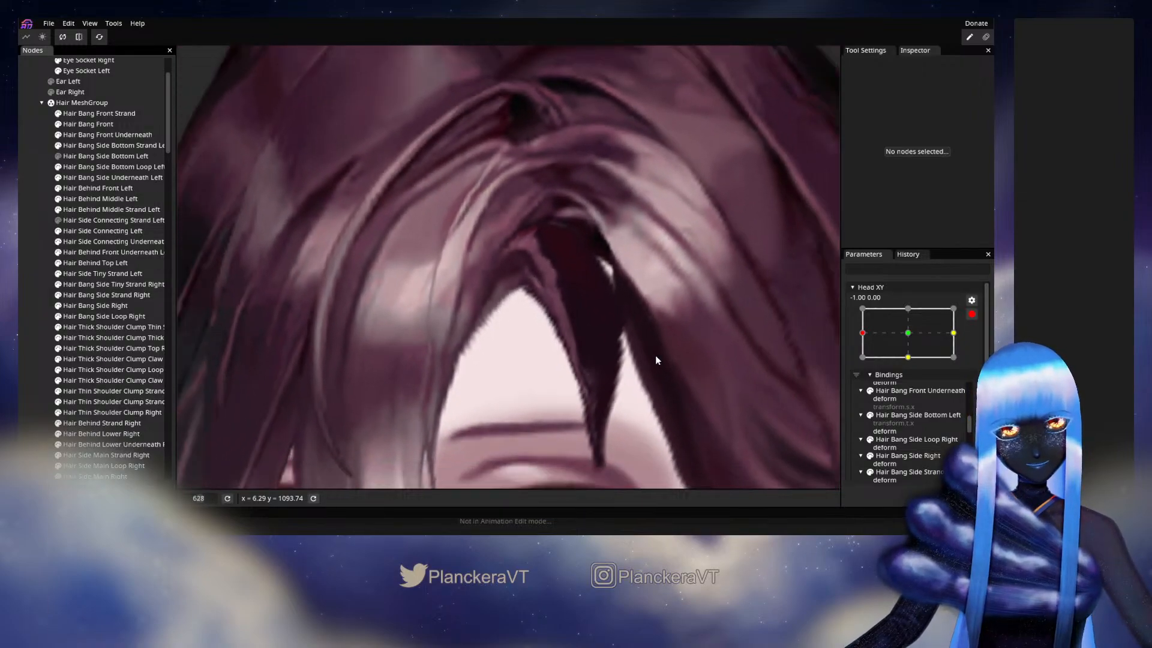
pyautogui.click(972, 313)
pyautogui.moveTo(864, 365)
pyautogui.mouseDown()
pyautogui.moveTo(911, 371)
pyautogui.moveTo(862, 364)
pyautogui.mouseUp()
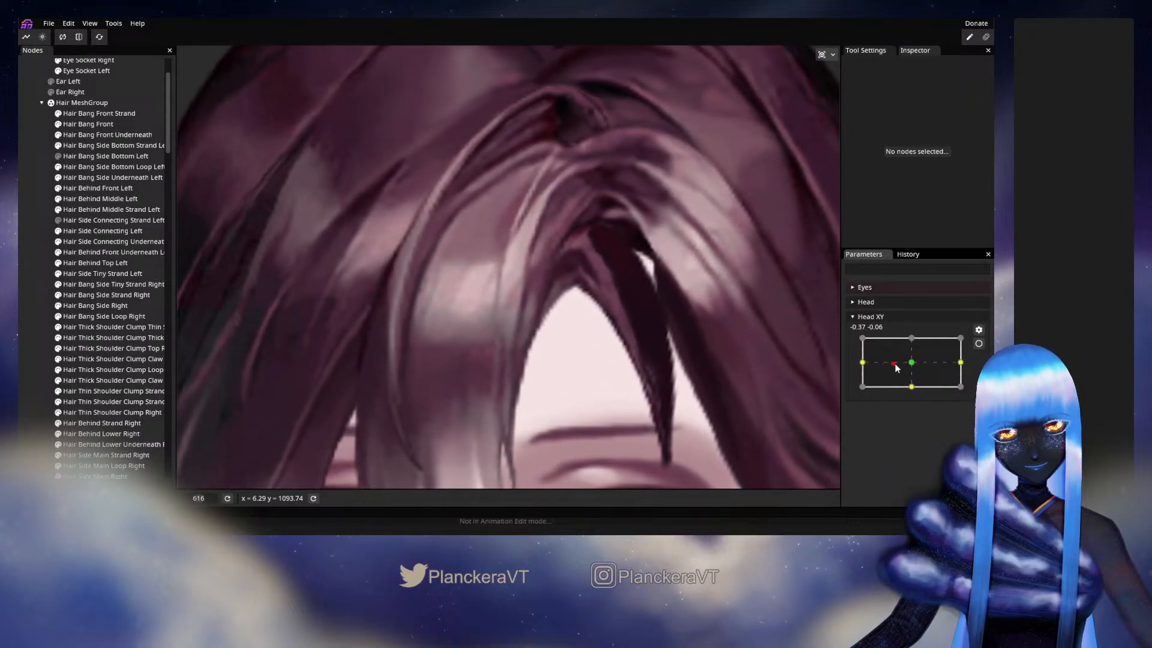
# - Rearm Head XY at -1.00, 0.00 and fine-tune the Hair Bang Side Underneath Left vertices where the light strand meets the dark area
pyautogui.click(979, 343)
pyautogui.scroll(3, 541, 254)
pyautogui.scroll(4, 526, 251)
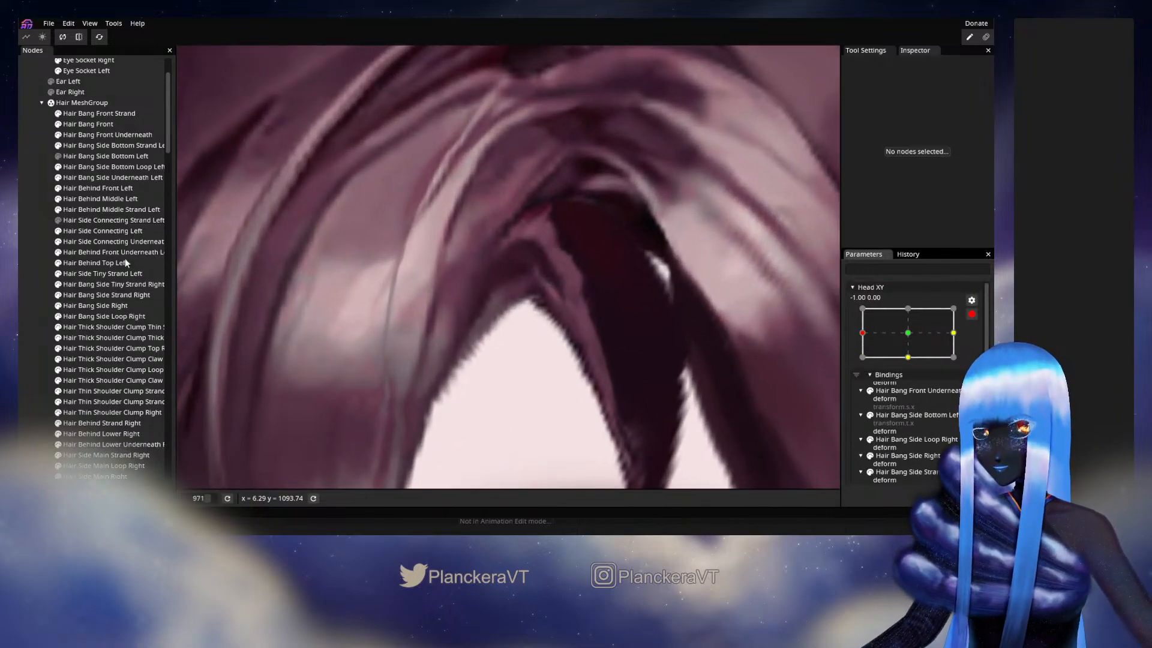
pyautogui.click(101, 177)
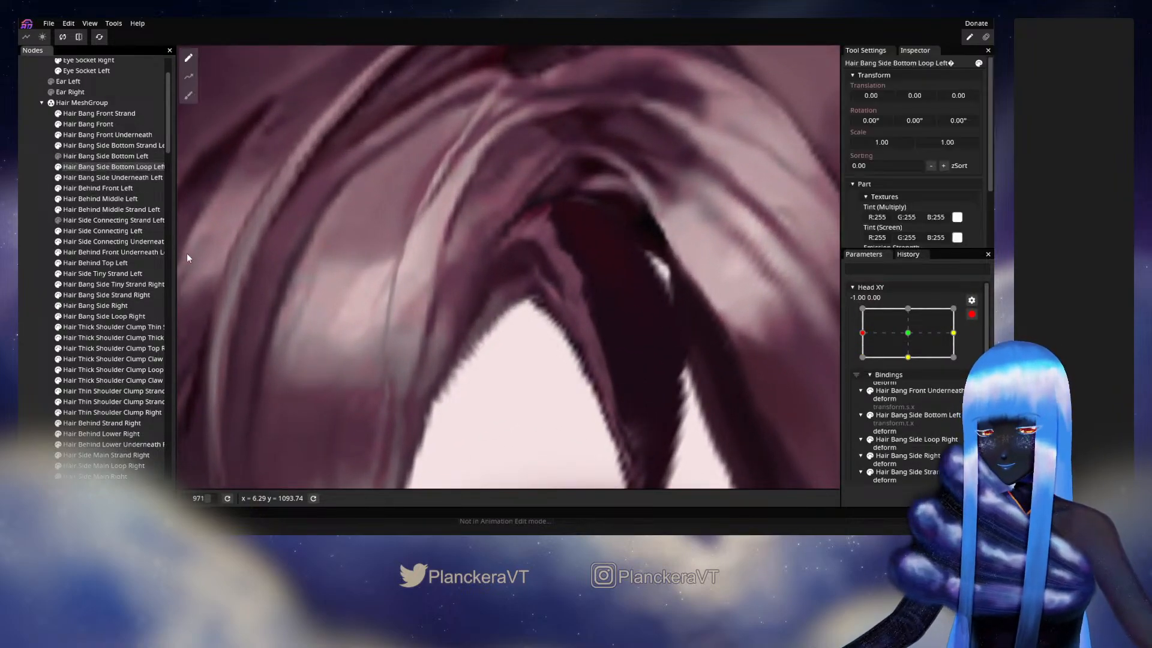
pyautogui.scroll(1, 682, 337)
pyautogui.scroll(4, 682, 338)
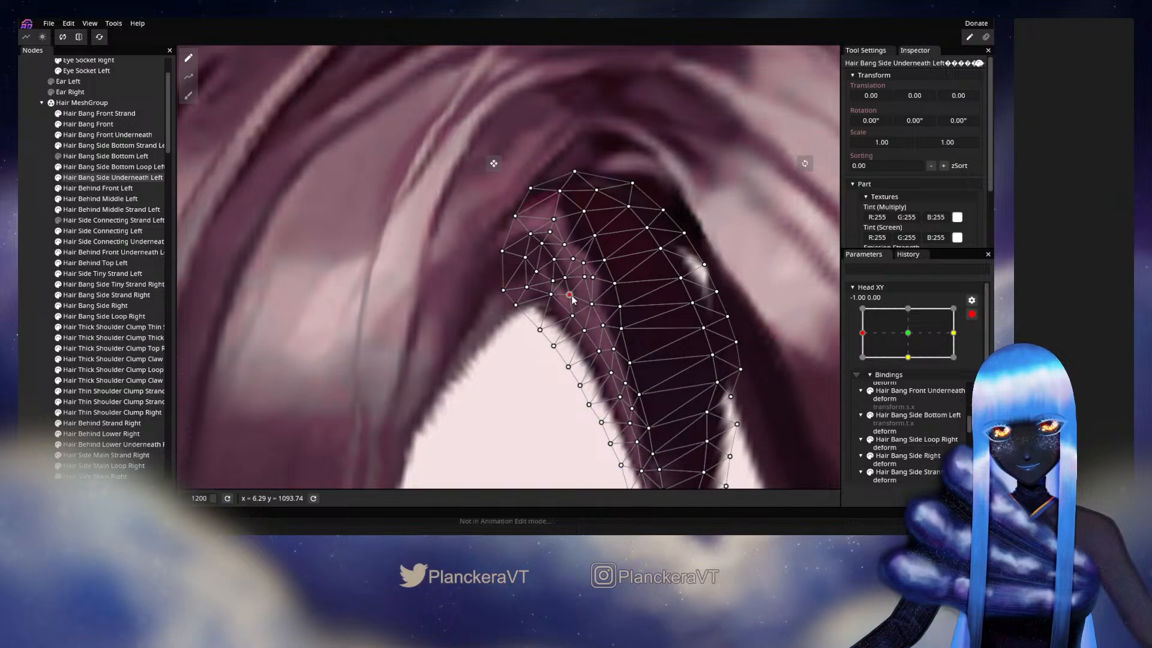
pyautogui.click(572, 260)
pyautogui.click(564, 246)
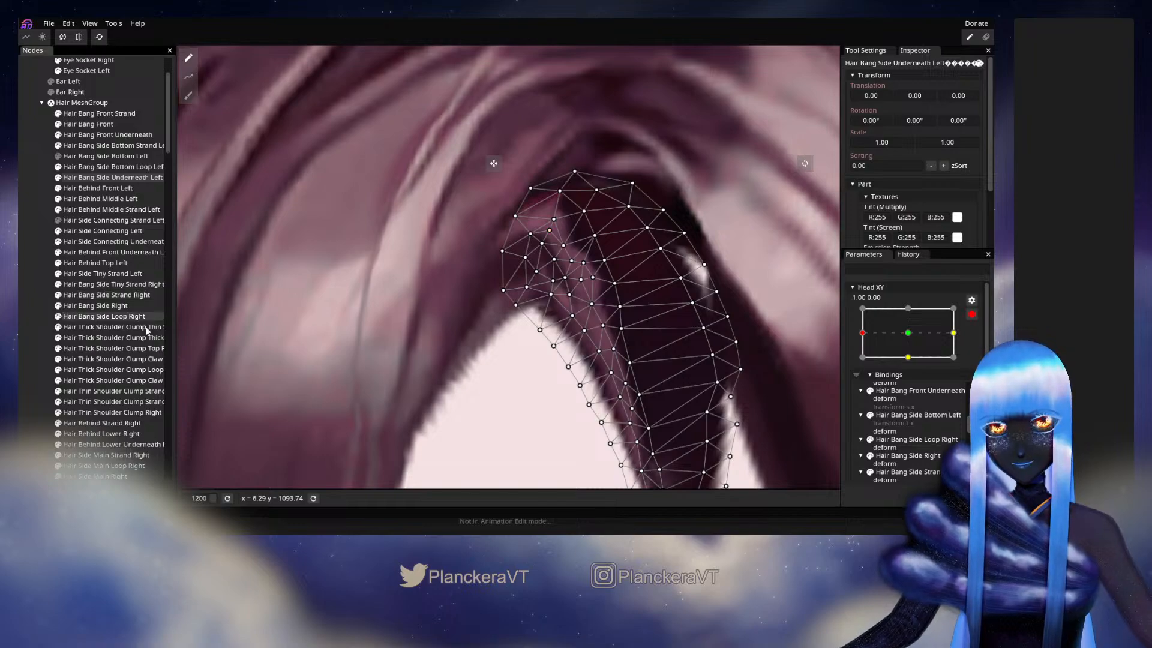
pyautogui.click(19, 338)
# - Disarm Head XY and preview the reshaped light strand while moving the head slightly away from X -1.00
pyautogui.scroll(-3, 528, 385)
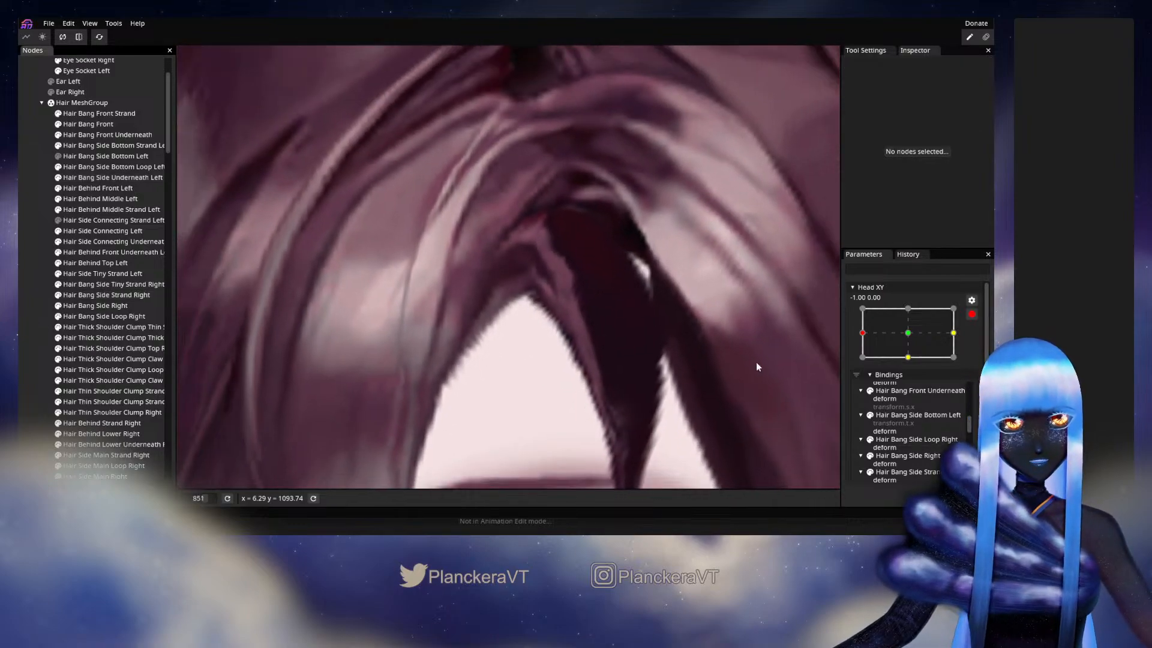
pyautogui.click(972, 314)
pyautogui.scroll(-3, 553, 393)
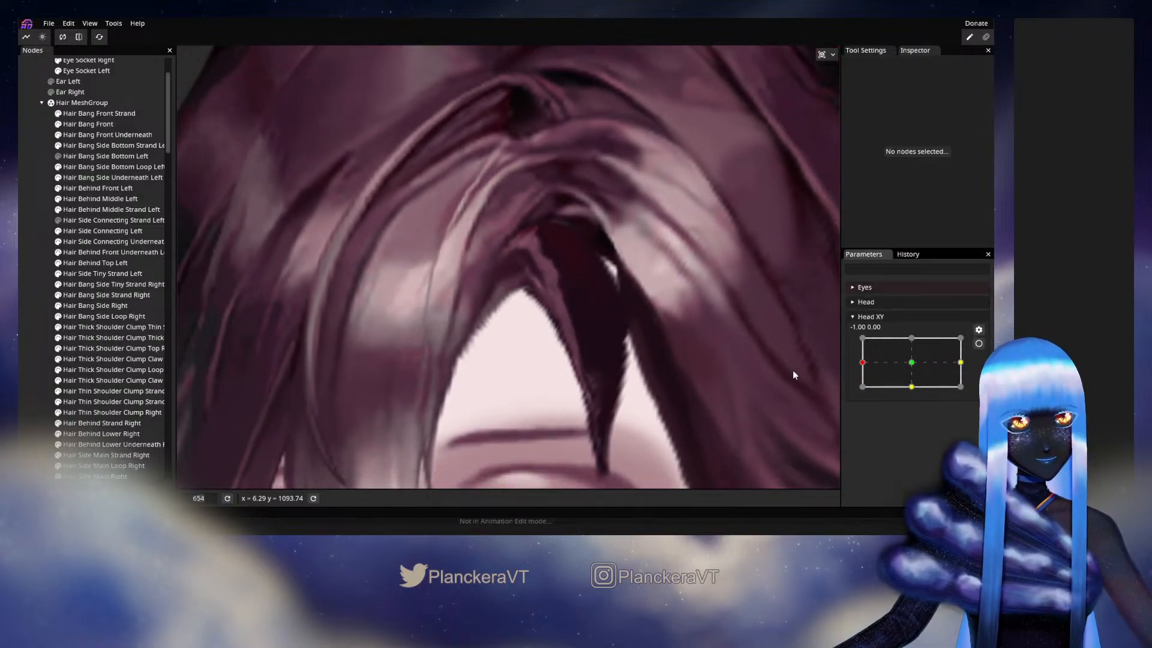
pyautogui.moveTo(864, 366)
pyautogui.mouseDown()
pyautogui.moveTo(912, 367)
pyautogui.moveTo(864, 364)
pyautogui.mouseUp()
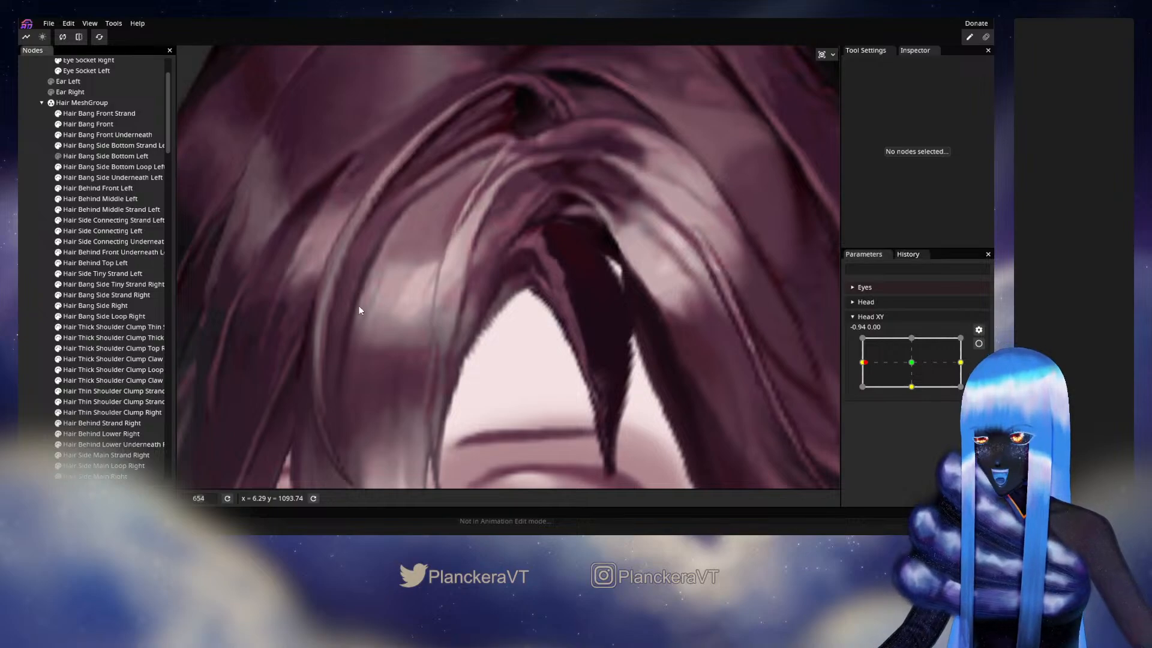
# - Show the Hair Bang Side Bottom Left part and rearm Head XY at -1.00, 0.00
pyautogui.click(58, 220)
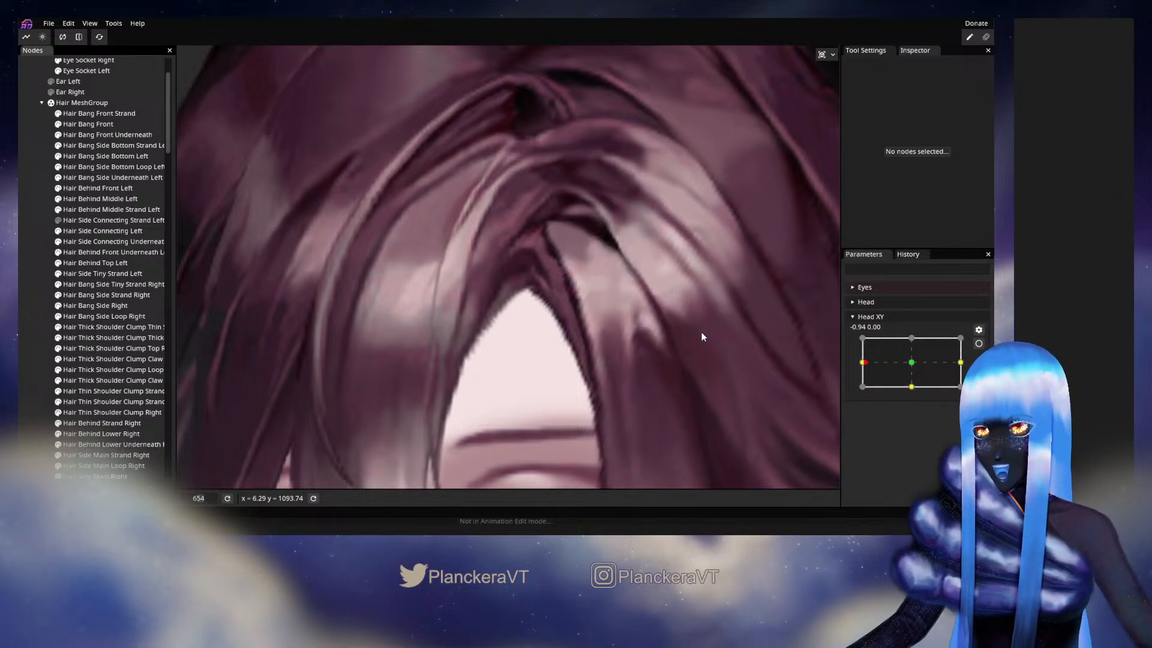
pyautogui.moveTo(863, 363)
pyautogui.mouseDown()
pyautogui.moveTo(913, 364)
pyautogui.moveTo(860, 362)
pyautogui.mouseUp()
pyautogui.click(978, 343)
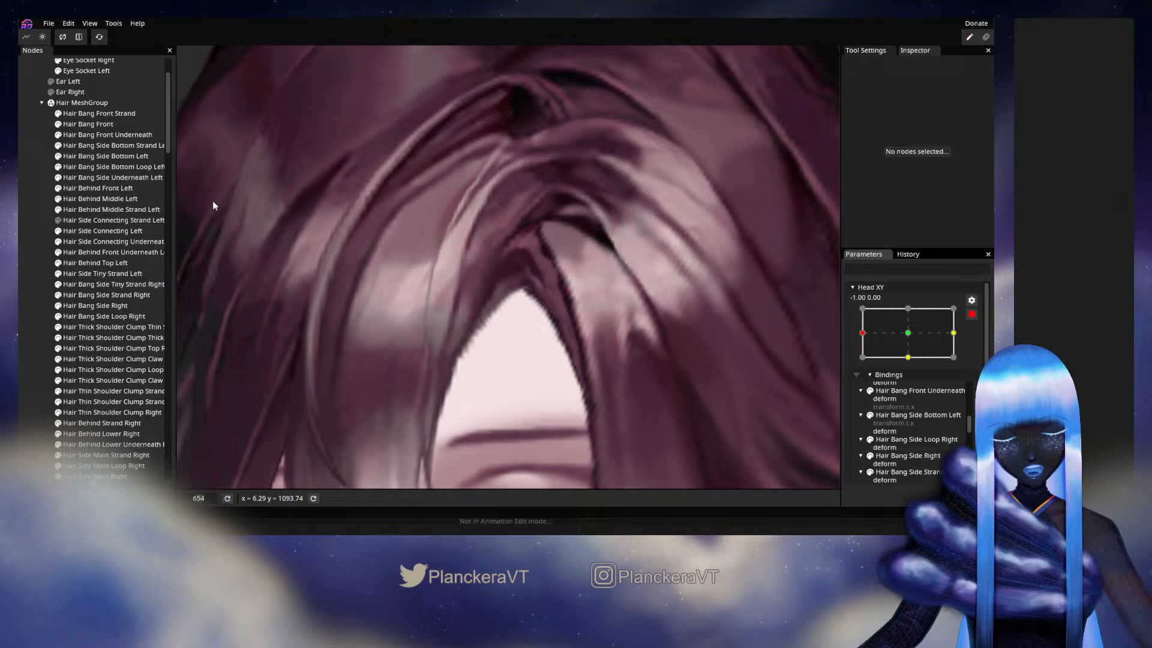
# - Adjust the upper inner vertices of the Hair Bang Side Underneath Left mesh beside the visible Side Bottom Left bang
pyautogui.click(110, 177)
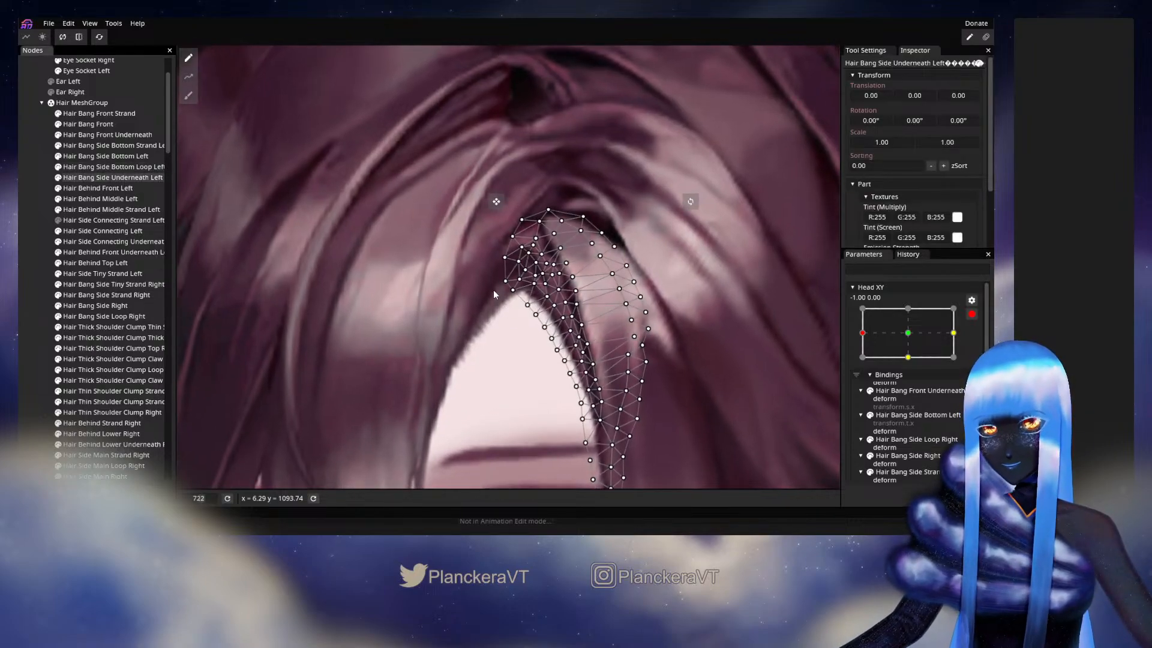
pyautogui.scroll(5, 493, 289)
pyautogui.scroll(2, 507, 302)
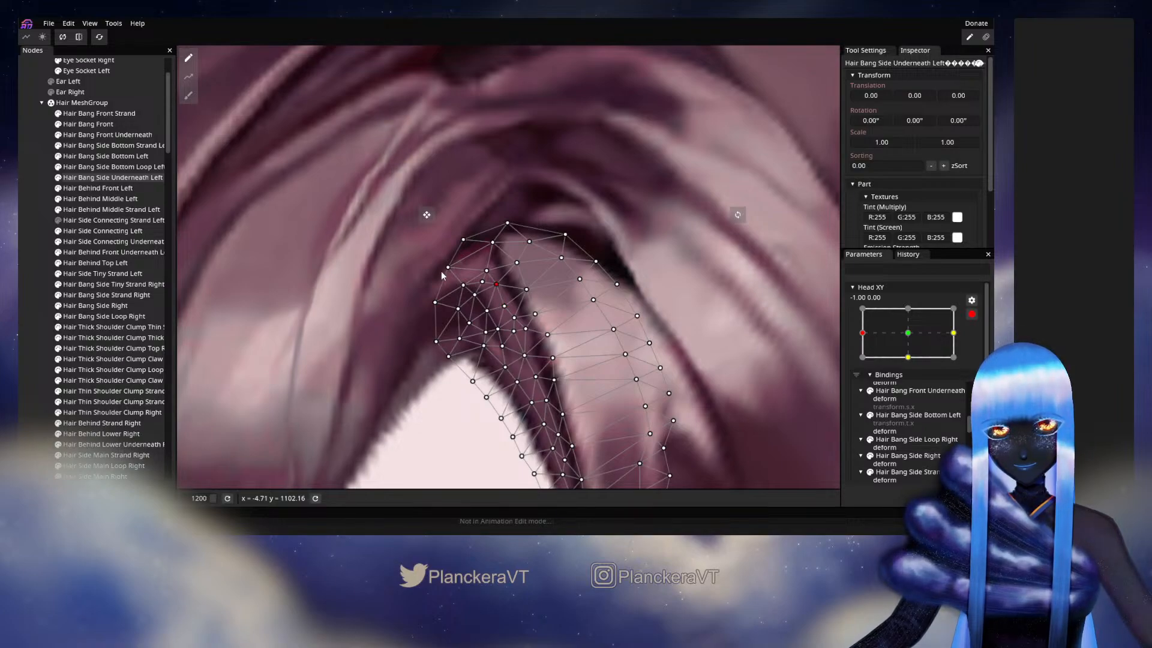
pyautogui.click(37, 241)
# - Disarm Head XY and preview the parting with the Side Bottom Left bang visible around -1.00, 0.00
pyautogui.scroll(-6, 580, 365)
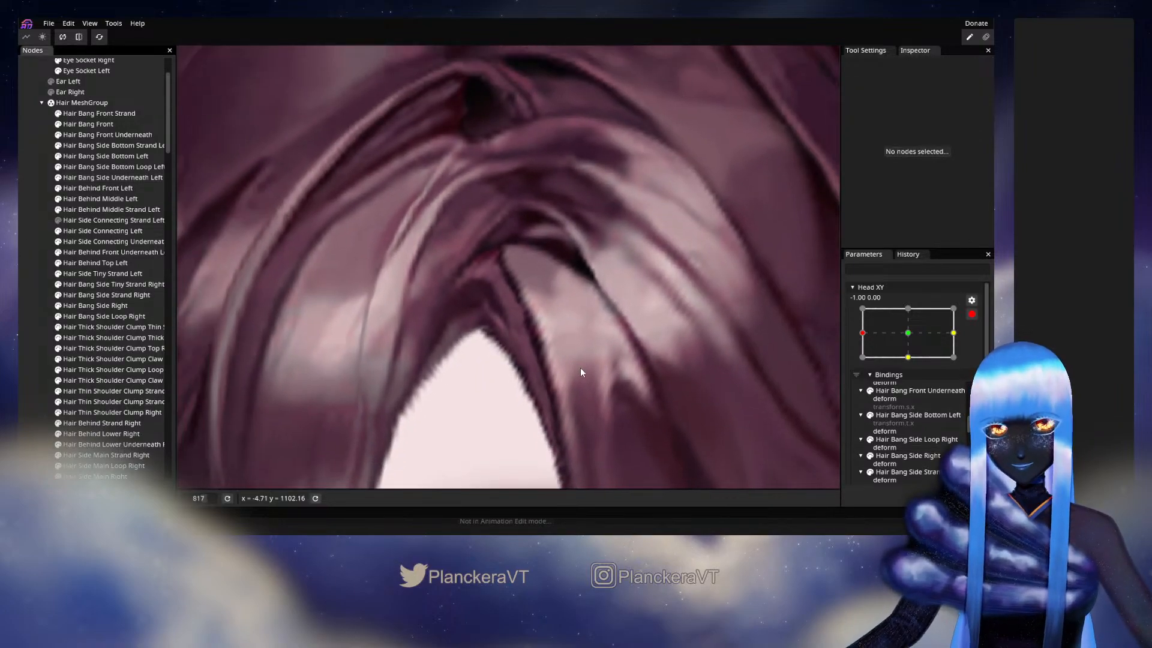
pyautogui.scroll(-4, 588, 381)
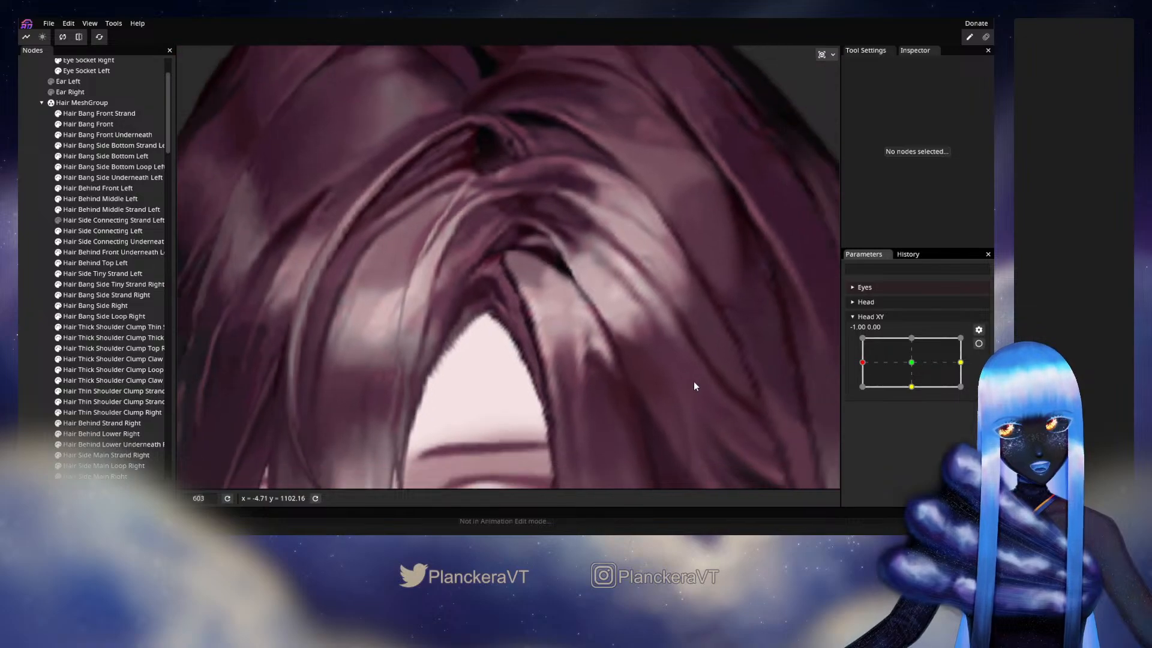
pyautogui.scroll(-2, 695, 384)
pyautogui.moveTo(862, 365)
pyautogui.mouseDown()
pyautogui.moveTo(914, 356)
pyautogui.moveTo(862, 359)
pyautogui.mouseUp()
# - Rearm Head XY at -1.00, 0.00 and adjust the Hair Bang Side Underneath Left vertices along the edge of the Side Bottom Left bang
pyautogui.click(979, 343)
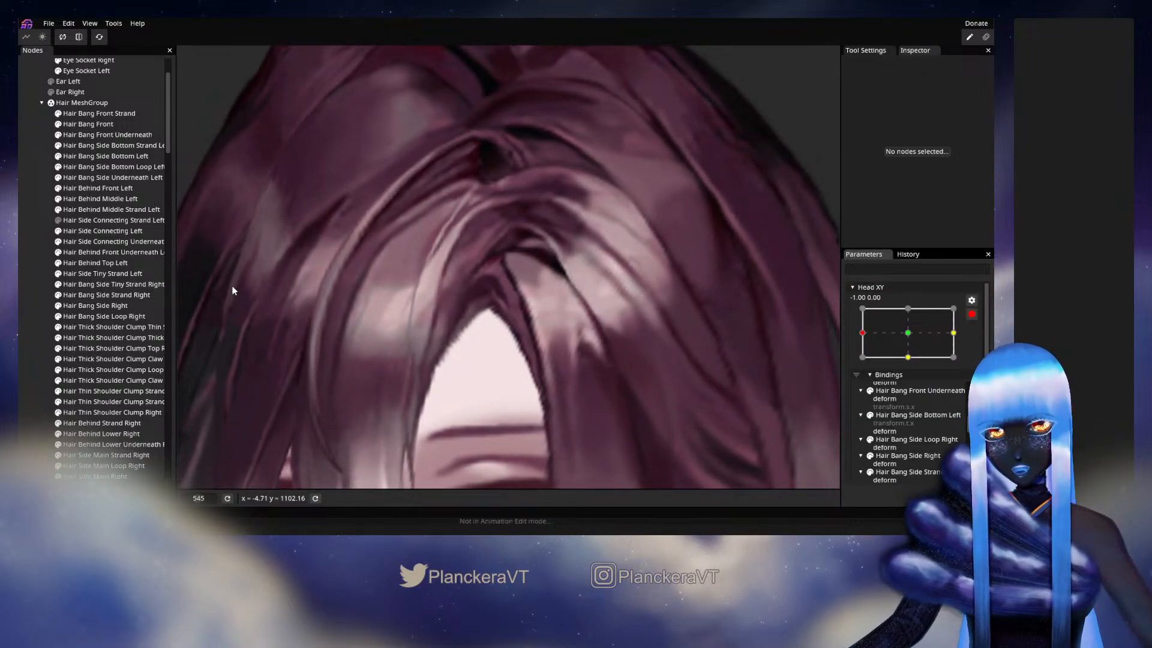
pyautogui.click(114, 180)
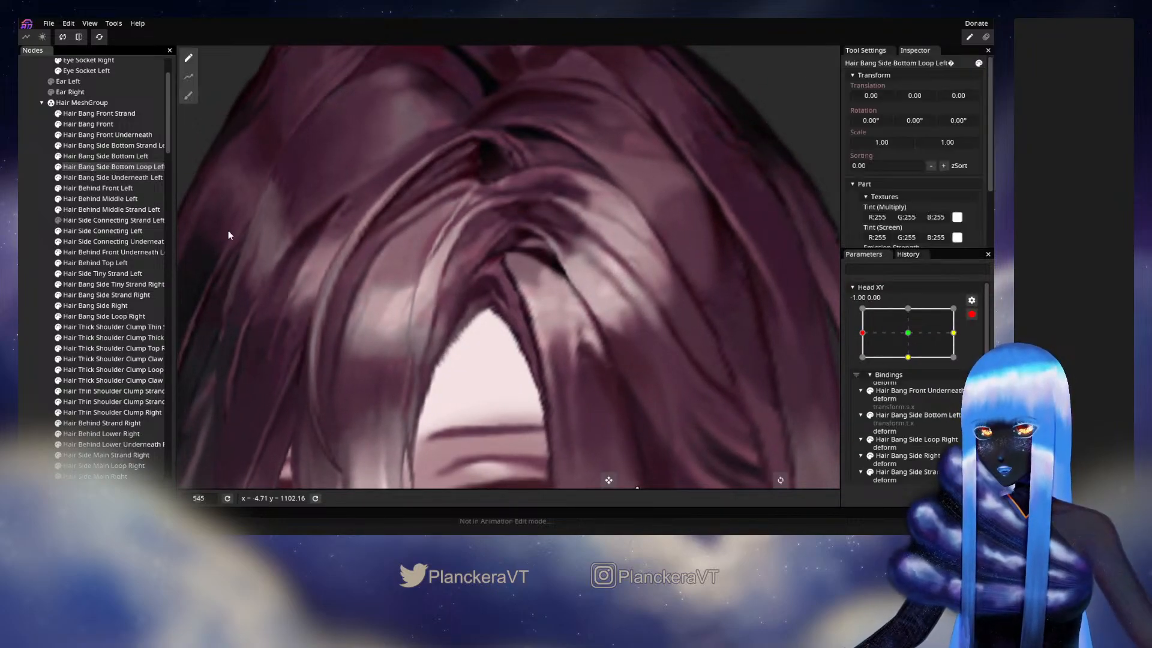
pyautogui.scroll(4, 625, 333)
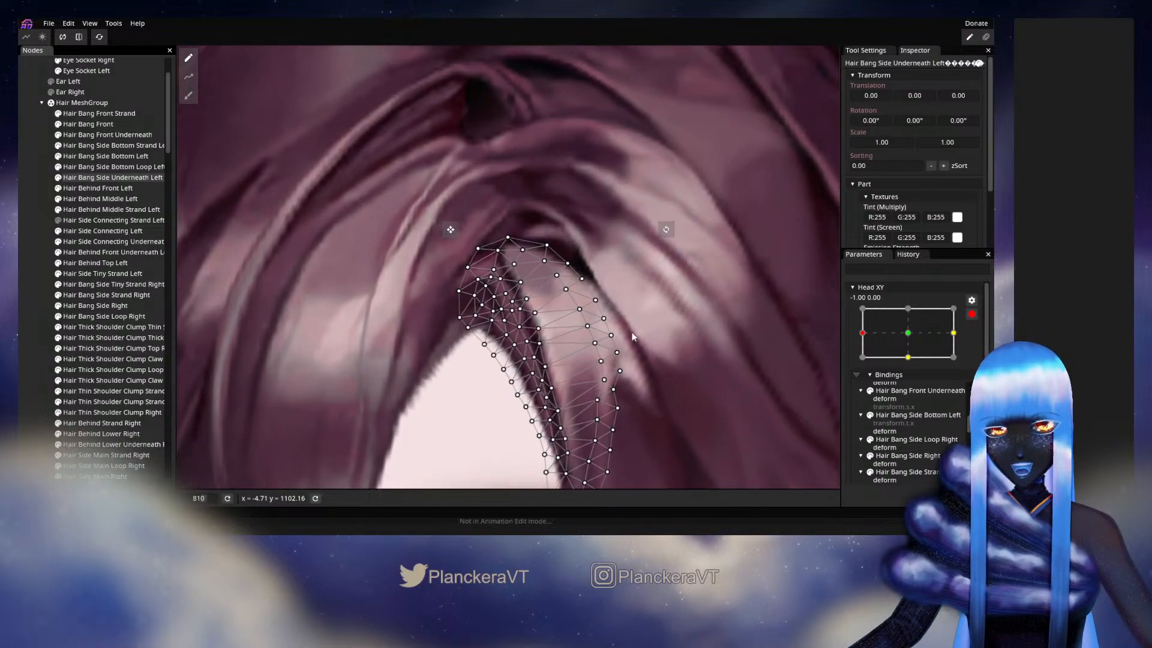
pyautogui.click(527, 299)
pyautogui.scroll(4, 557, 308)
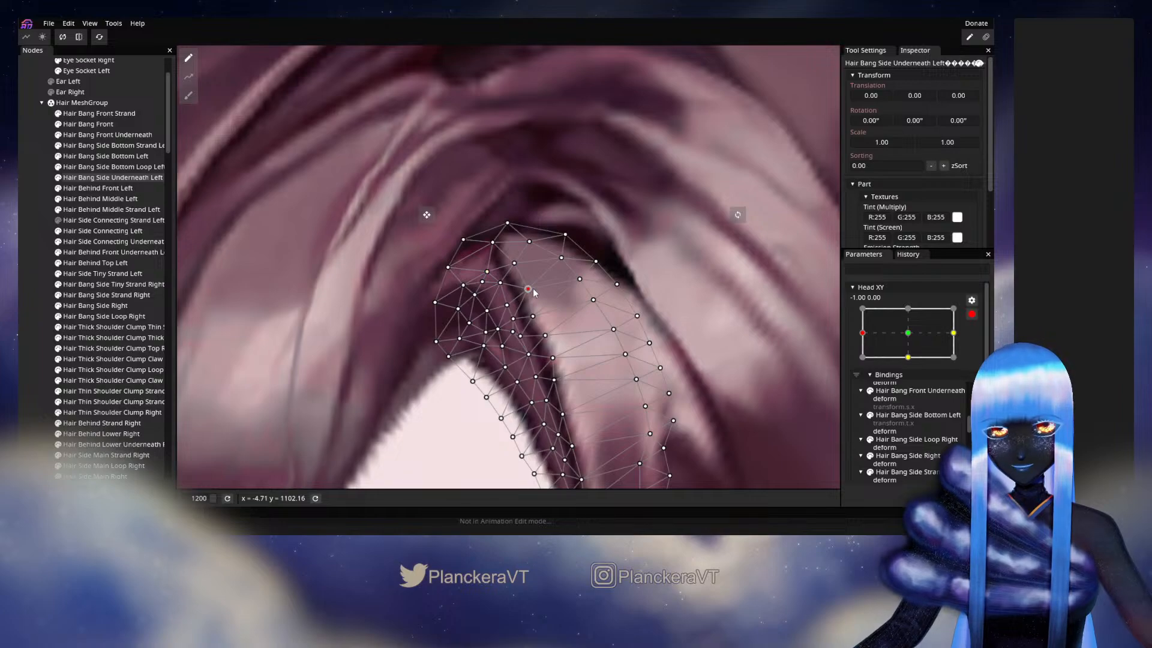
pyautogui.click(20, 284)
# - Disarm Head XY and preview the whole hair parting with slight head turns around -1.00, 0.00
pyautogui.scroll(-5, 572, 364)
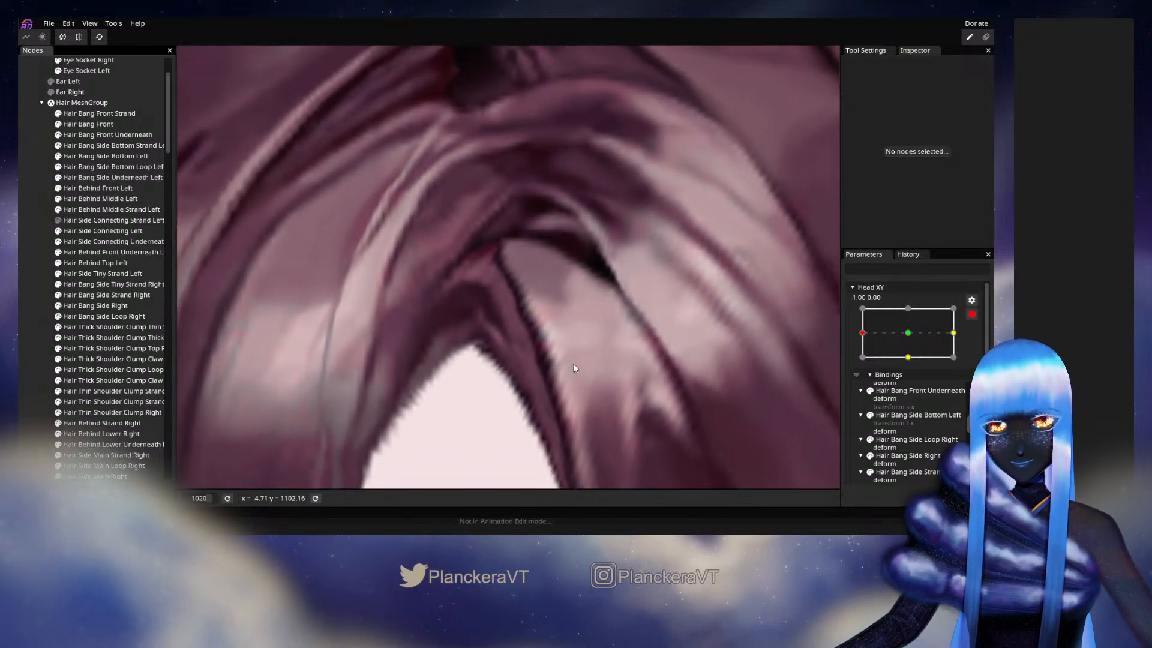
pyautogui.scroll(-8, 602, 379)
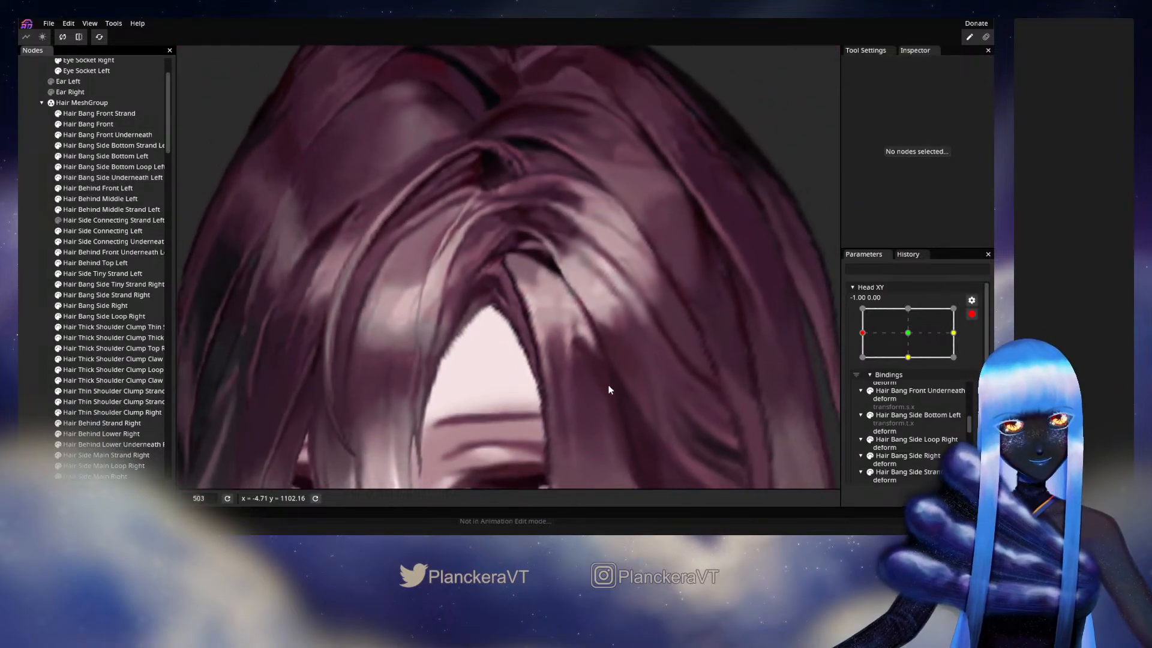
pyautogui.scroll(-2, 613, 381)
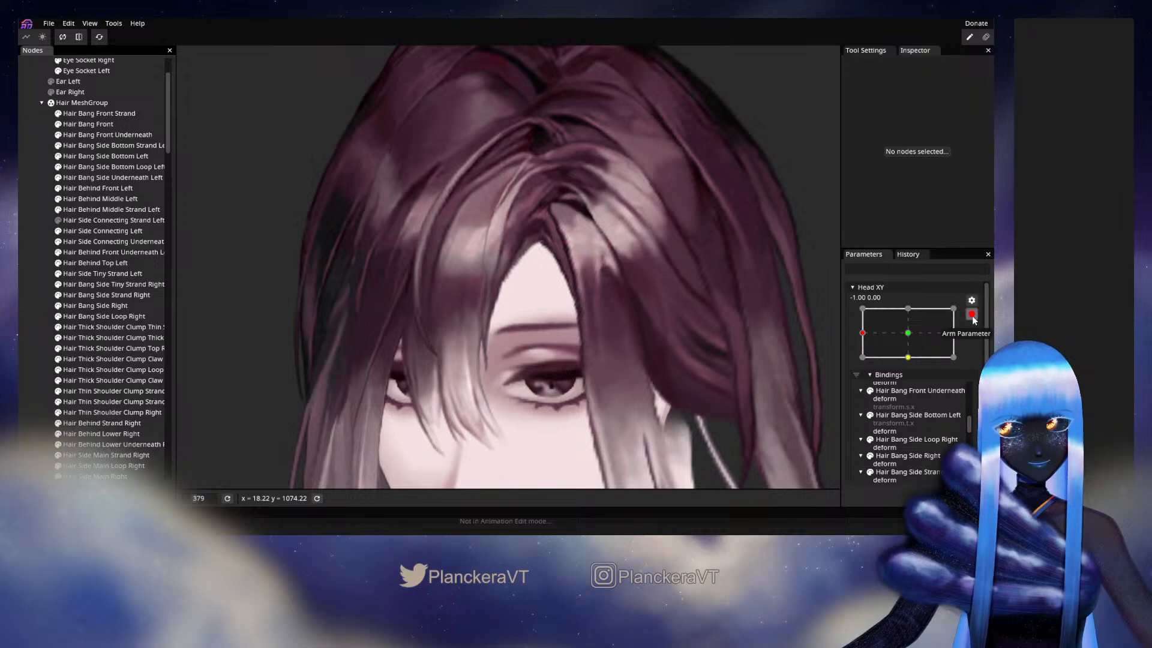
pyautogui.click(972, 314)
pyautogui.moveTo(863, 364)
pyautogui.mouseDown()
pyautogui.moveTo(916, 366)
pyautogui.moveTo(867, 363)
pyautogui.mouseUp()
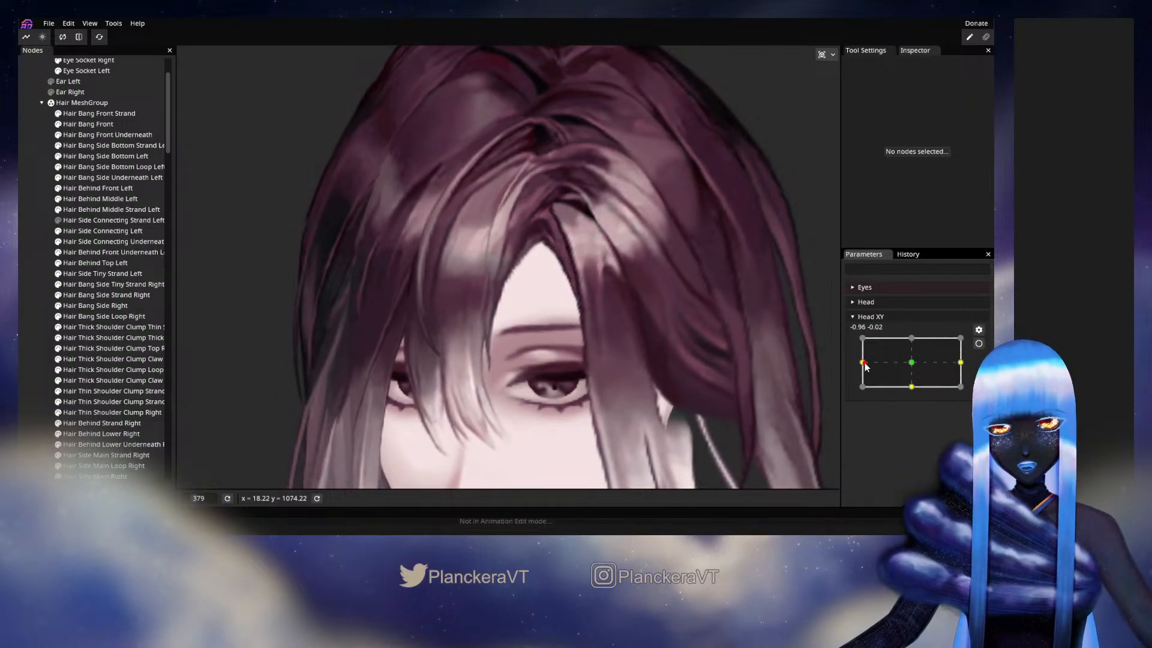
pyautogui.moveTo(867, 364)
pyautogui.mouseDown()
pyautogui.moveTo(905, 367)
pyautogui.moveTo(861, 374)
pyautogui.moveTo(909, 376)
pyautogui.moveTo(862, 362)
pyautogui.mouseUp()
# - Rearm Head XY at -1.00, 0.00 and adjust an inner vertex of the Hair Bang Side Underneath Left mesh just above the forehead peak
pyautogui.click(978, 345)
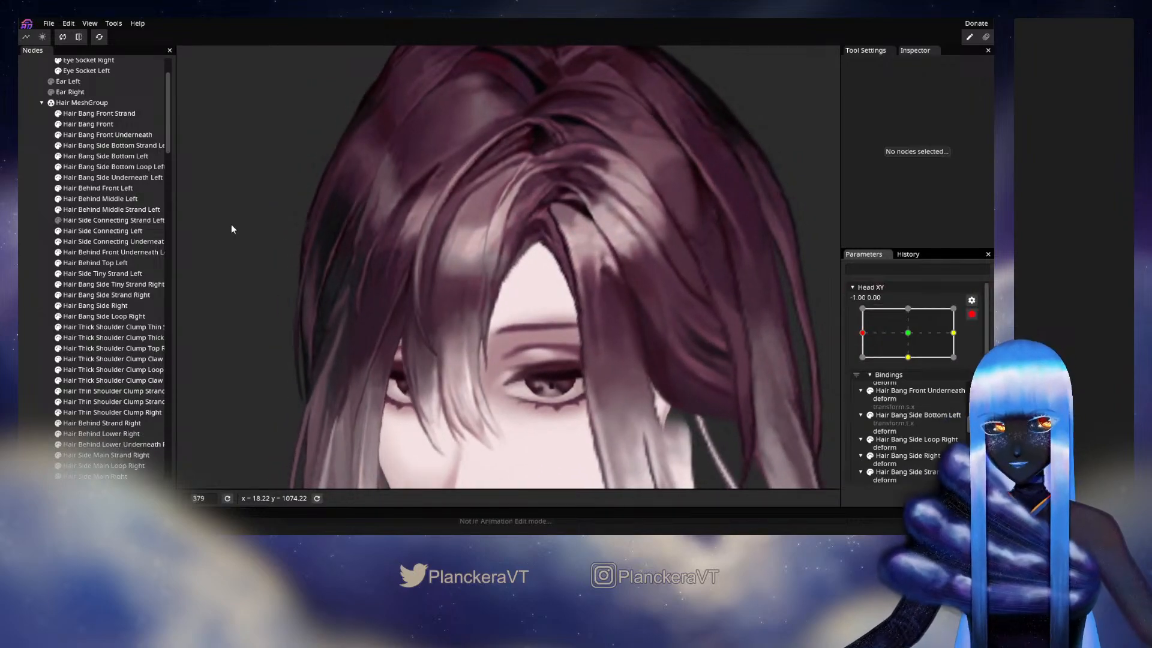
pyautogui.click(114, 179)
pyautogui.scroll(6, 523, 290)
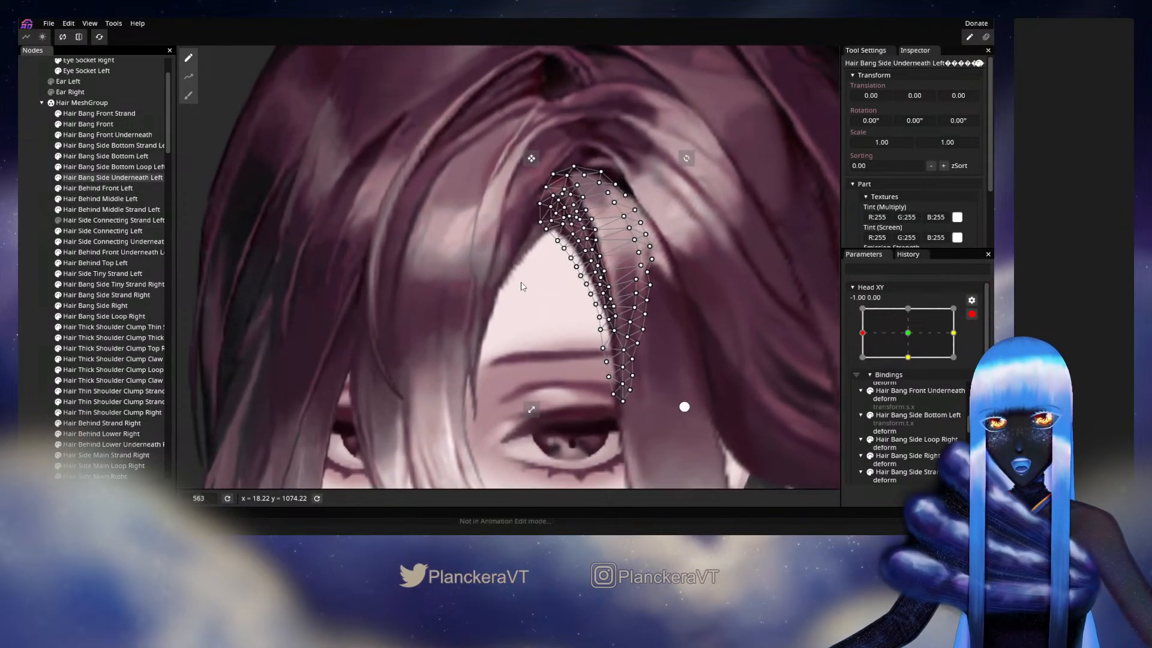
pyautogui.scroll(5, 524, 290)
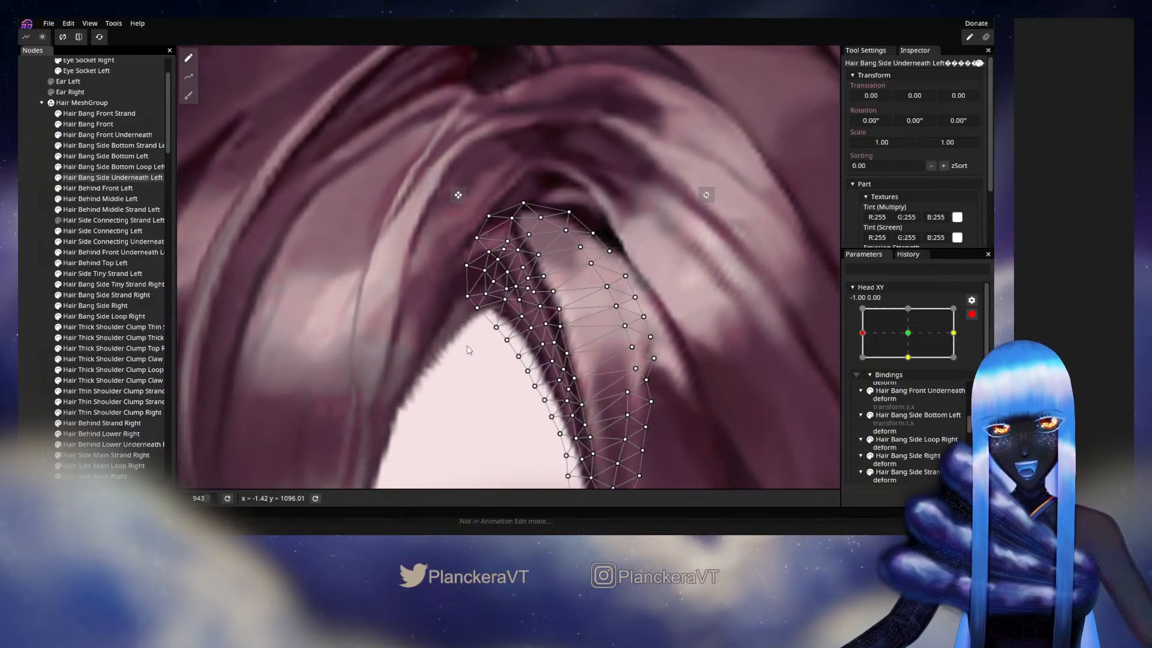
pyautogui.click(491, 284)
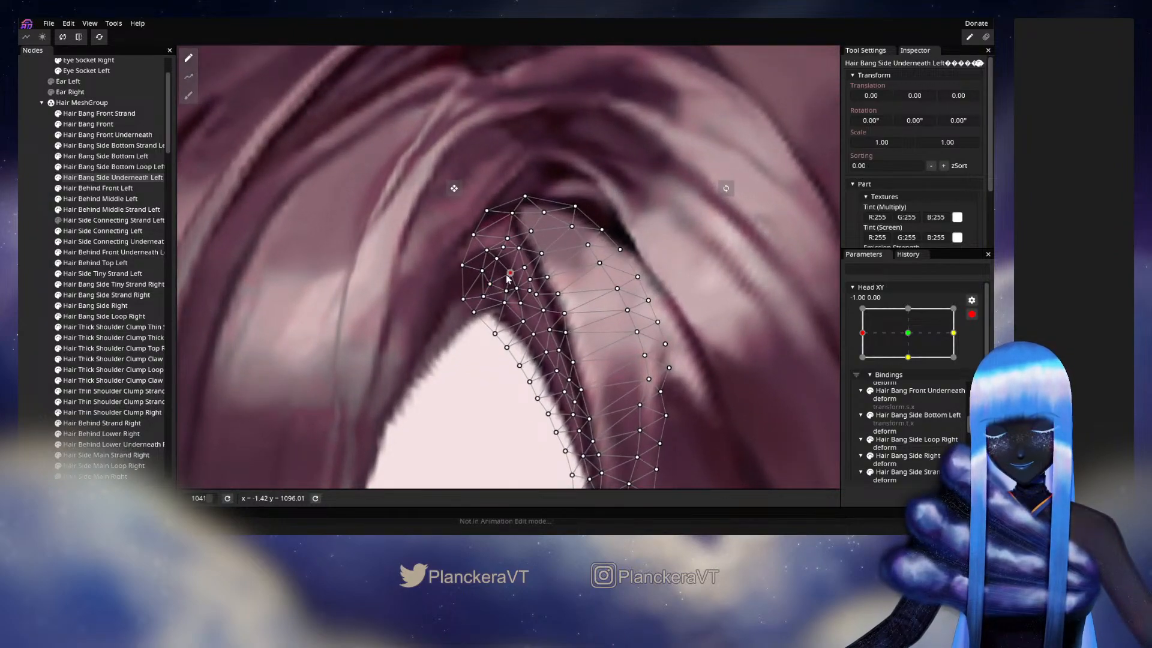
# - Reposition the upper inner-edge vertices of the Hair Bang Front Underneath mesh where it meets the side bang, then deselect it
pyautogui.click(87, 146)
pyautogui.click(90, 137)
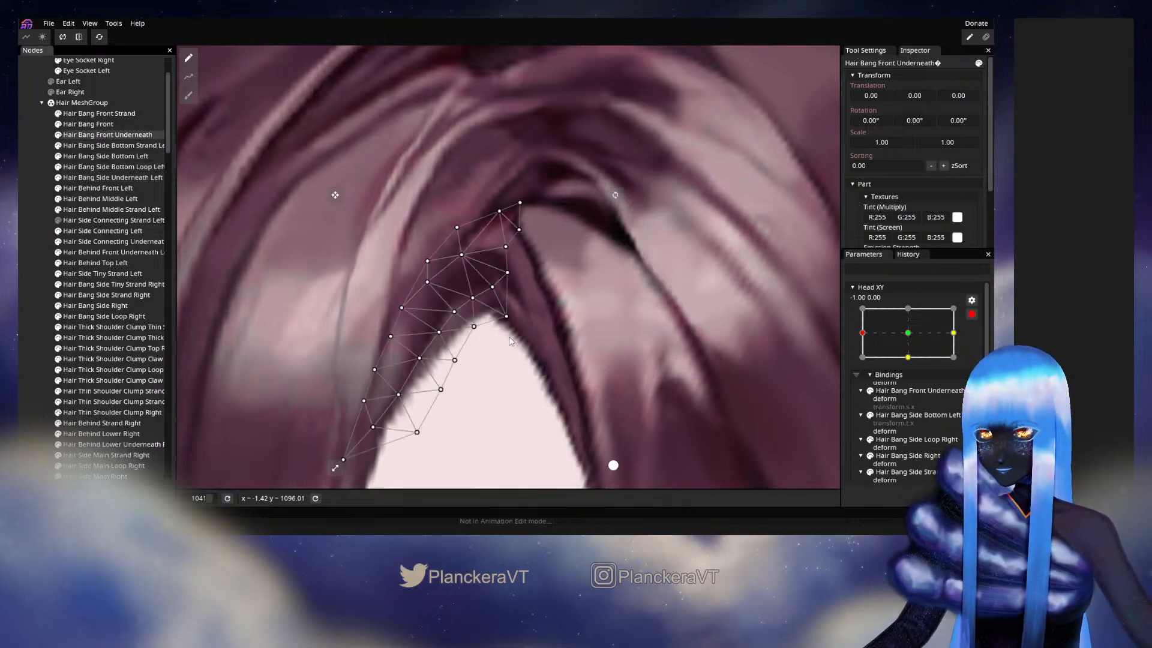
pyautogui.scroll(2, 480, 294)
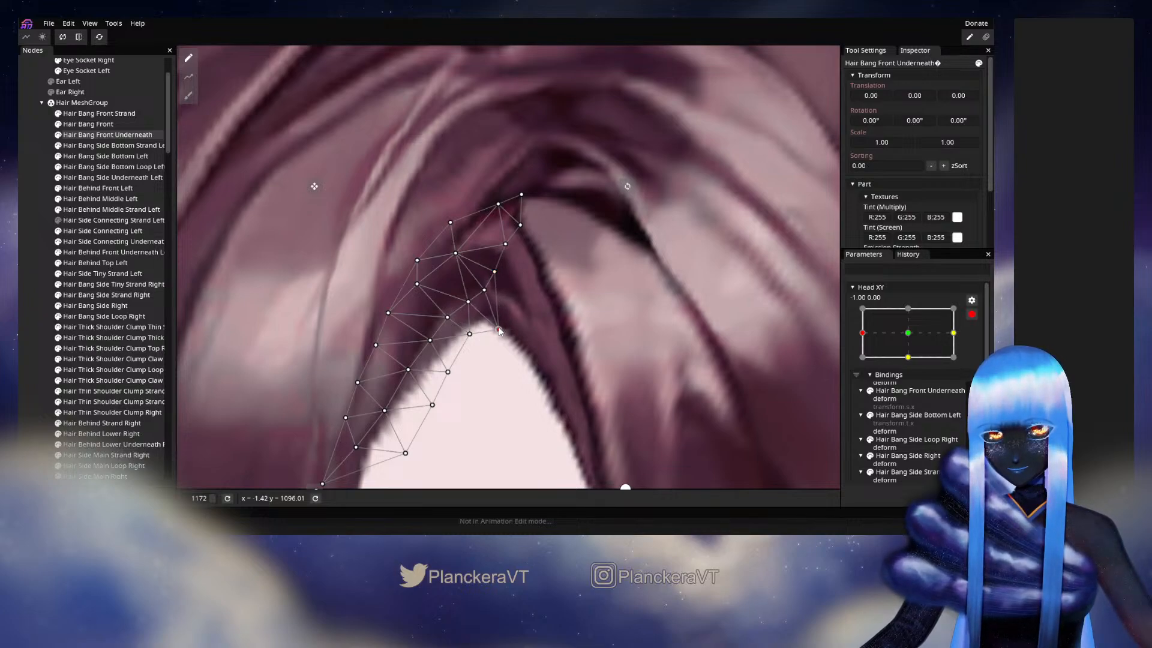
pyautogui.click(493, 271)
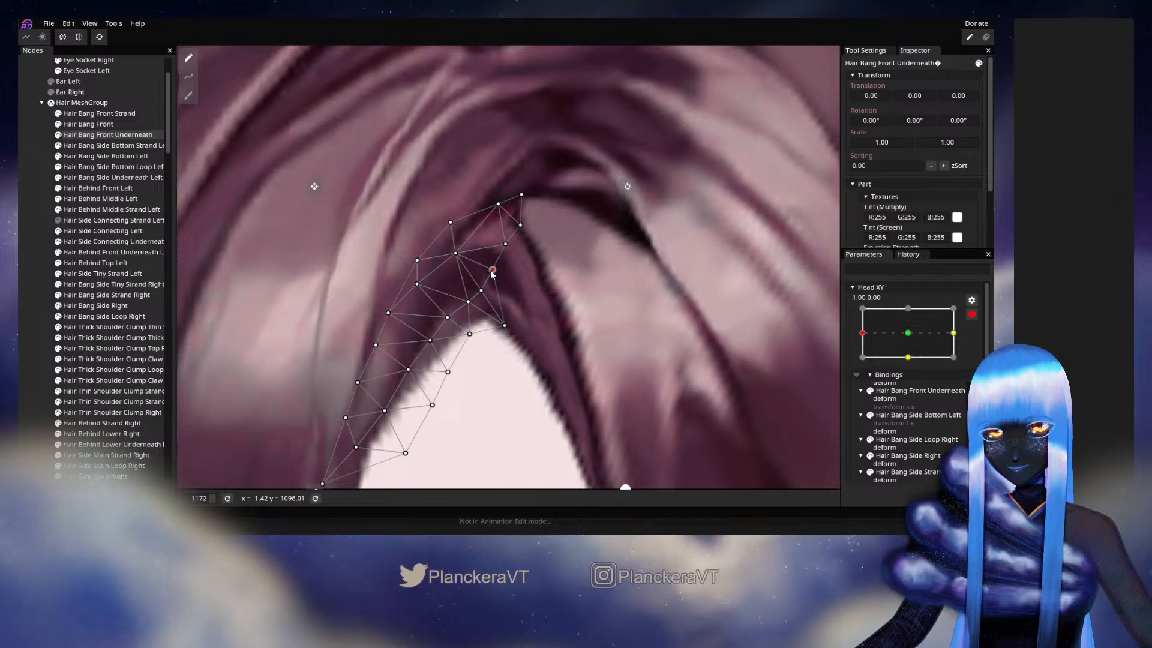
pyautogui.moveTo(505, 240); pyautogui.dragTo(503, 249)
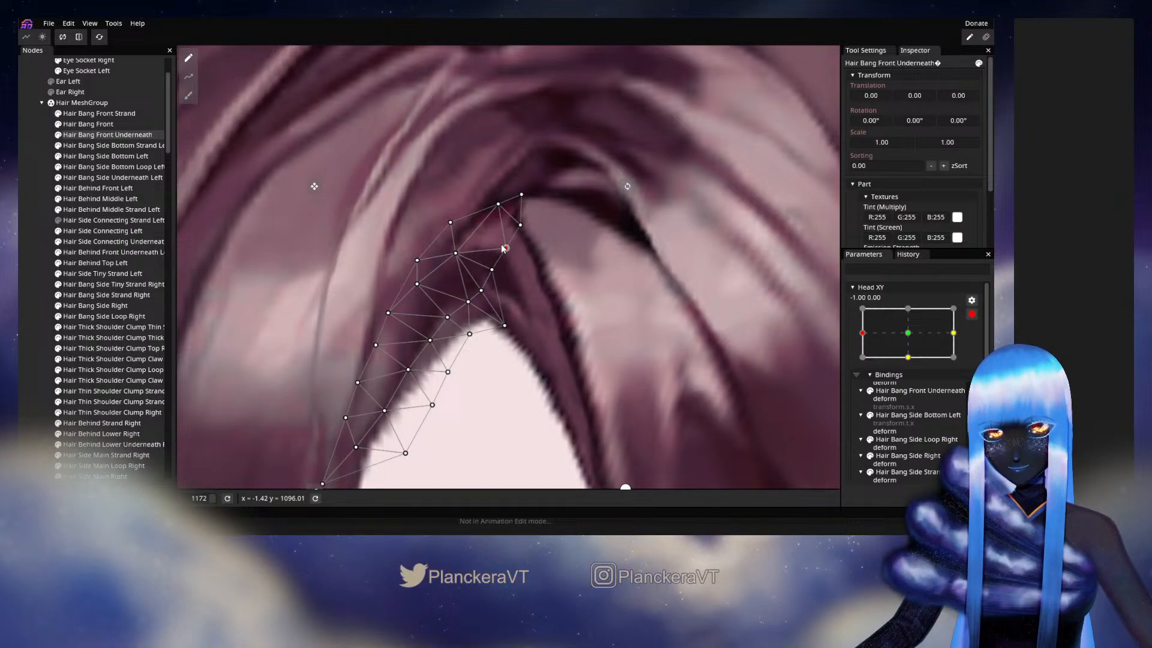
pyautogui.click(23, 270)
# - Disarm Head XY and preview the front underneath bang's edge near -0.94, 0.12
pyautogui.scroll(-2, 531, 393)
pyautogui.scroll(-3, 532, 393)
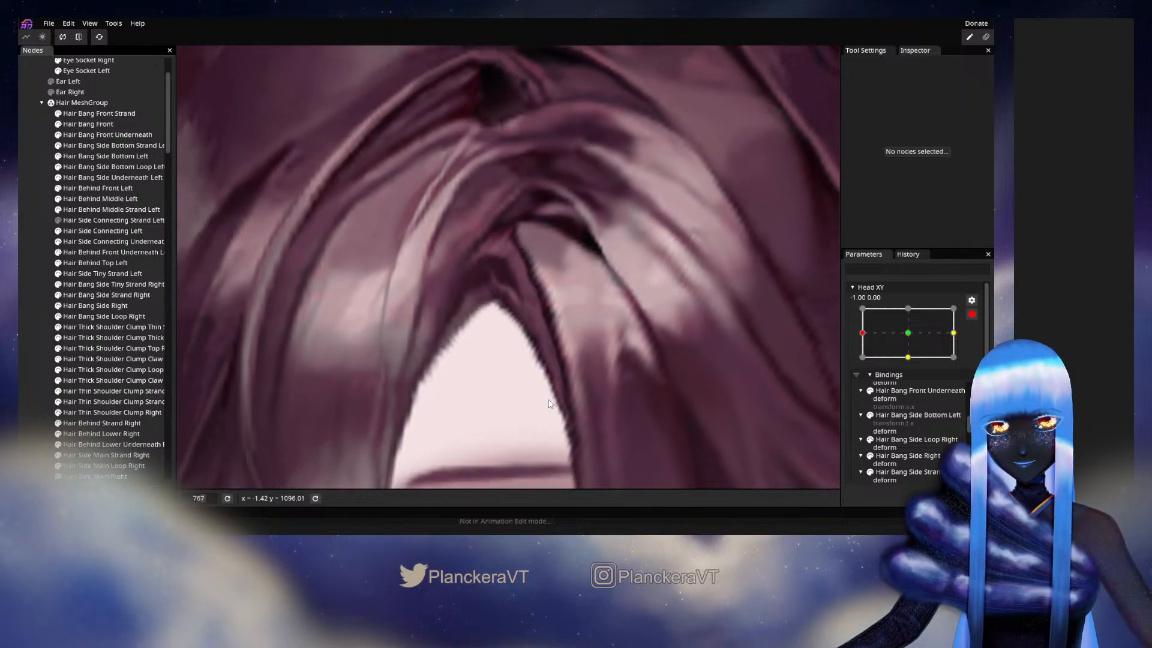
pyautogui.moveTo(863, 363)
pyautogui.mouseDown()
pyautogui.moveTo(905, 359)
pyautogui.moveTo(874, 363)
pyautogui.mouseUp()
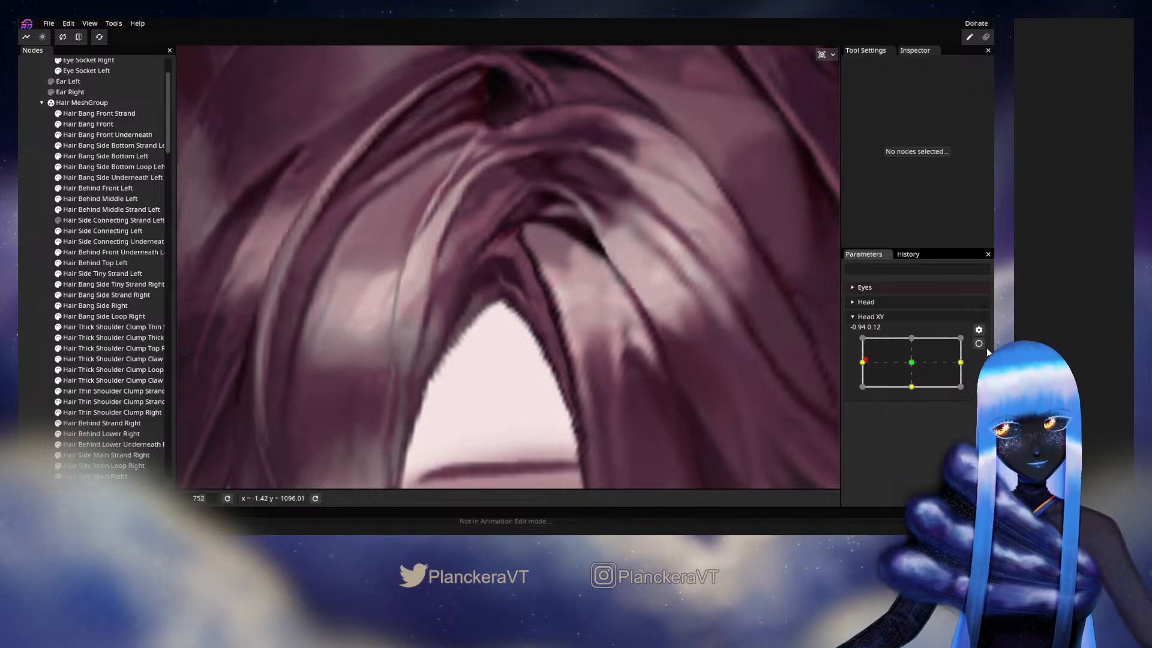
# - Rearm Head XY at -1.00, 0.00 and refine the Hair Bang Front Underneath vertices along its inner edge above the forehead
pyautogui.click(979, 343)
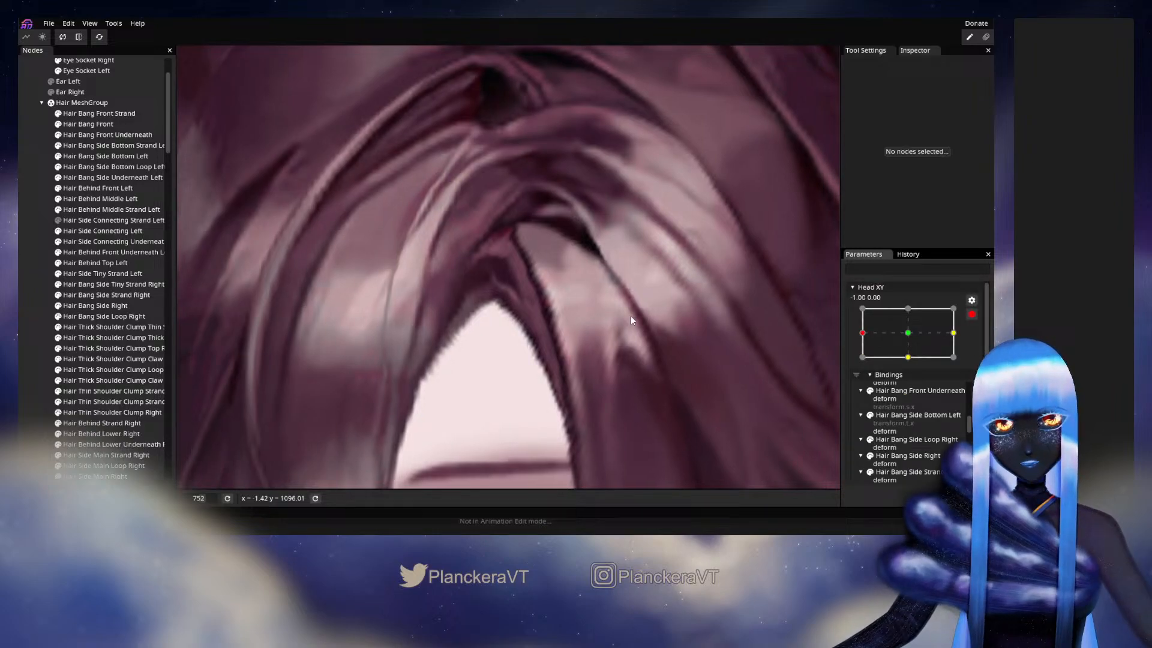
pyautogui.click(93, 135)
pyautogui.scroll(1, 541, 290)
pyautogui.scroll(1, 504, 269)
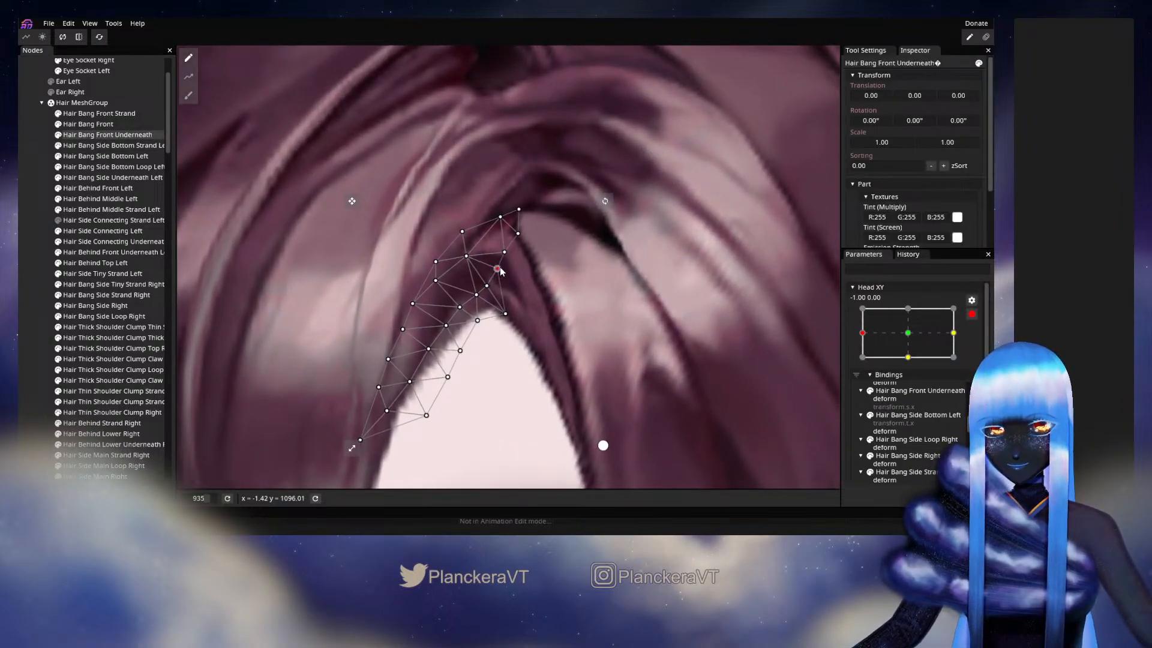
pyautogui.click(496, 288)
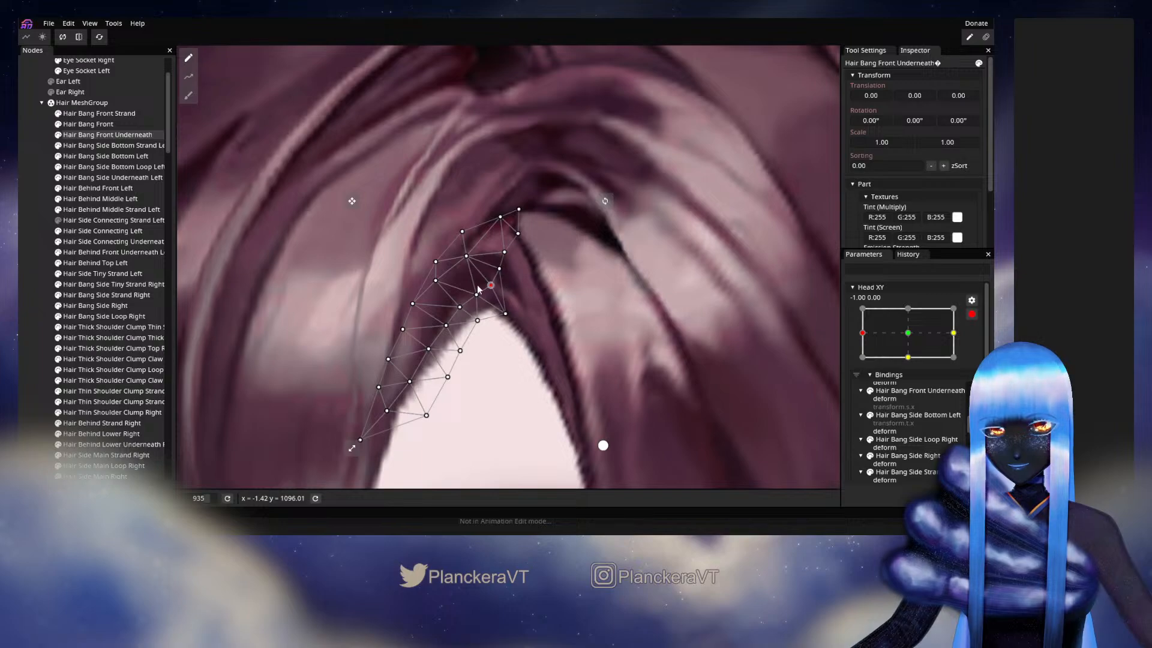
pyautogui.click(682, 355)
# - Disarm Head XY and preview the parting with the head turned to about -1.00, 0.25
pyautogui.scroll(-3, 681, 355)
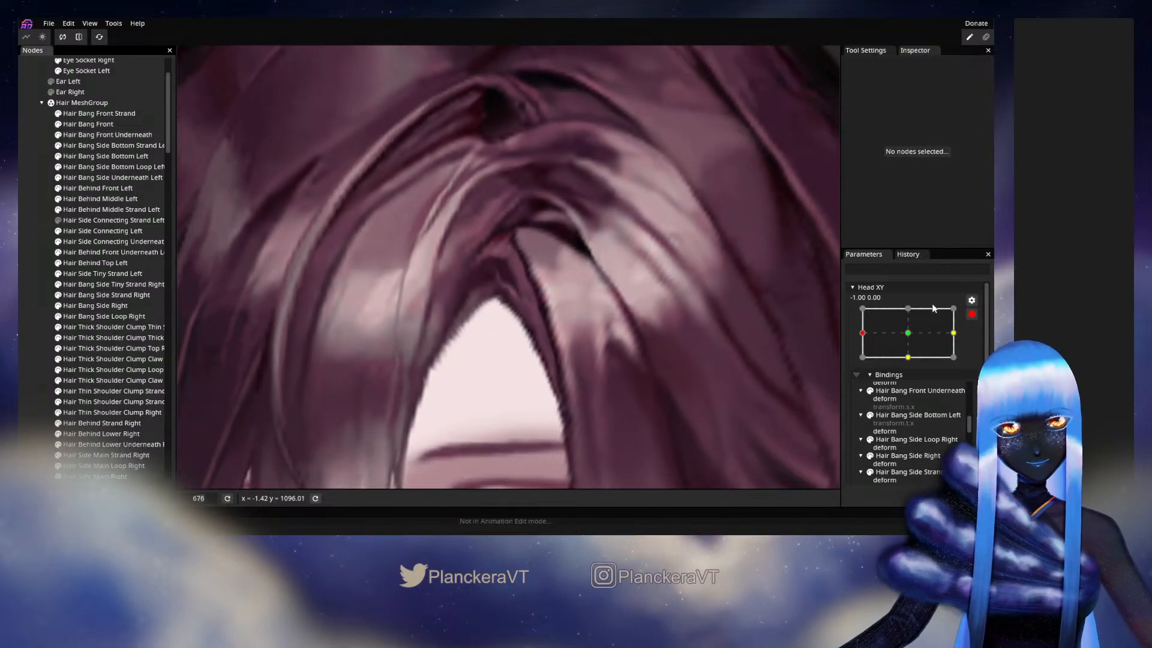
pyautogui.click(972, 313)
pyautogui.moveTo(862, 363)
pyautogui.mouseDown()
pyautogui.moveTo(892, 368)
pyautogui.moveTo(861, 359)
pyautogui.mouseUp()
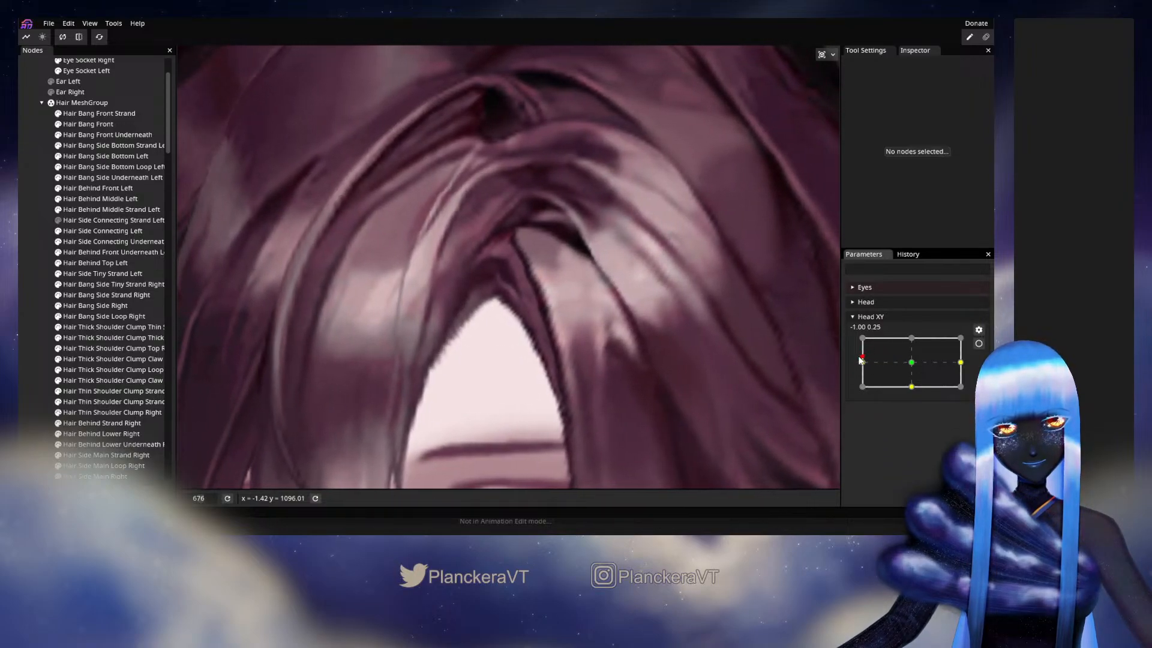
# - Rearm Head XY at -1.00, 0.00 and move the Hair Bang Side Underneath Left inner vertices where the mesh overlaps the front underneath bang
pyautogui.click(978, 343)
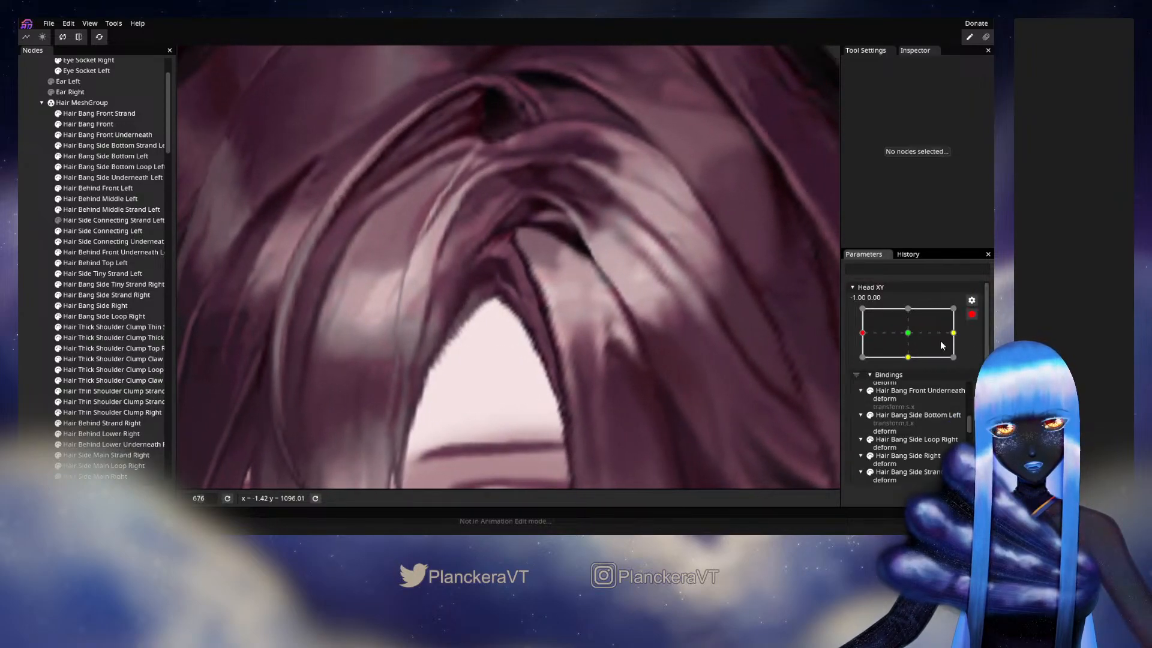
pyautogui.click(103, 166)
pyautogui.click(96, 179)
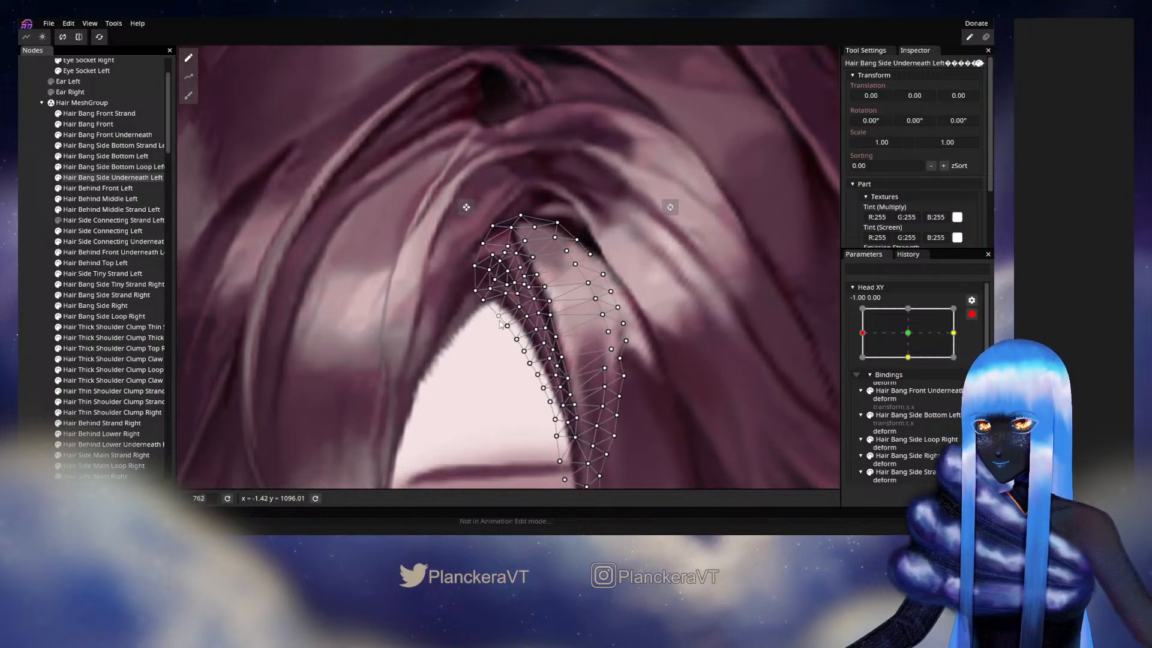
pyautogui.scroll(5, 497, 332)
pyautogui.scroll(1, 496, 331)
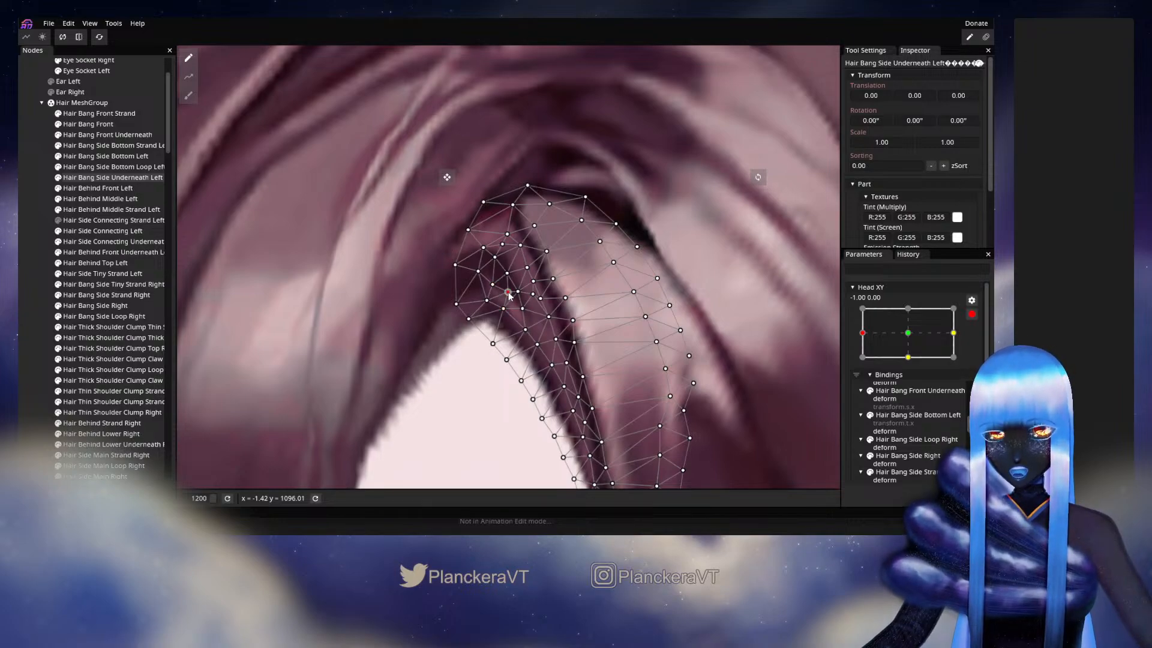
pyautogui.click(35, 289)
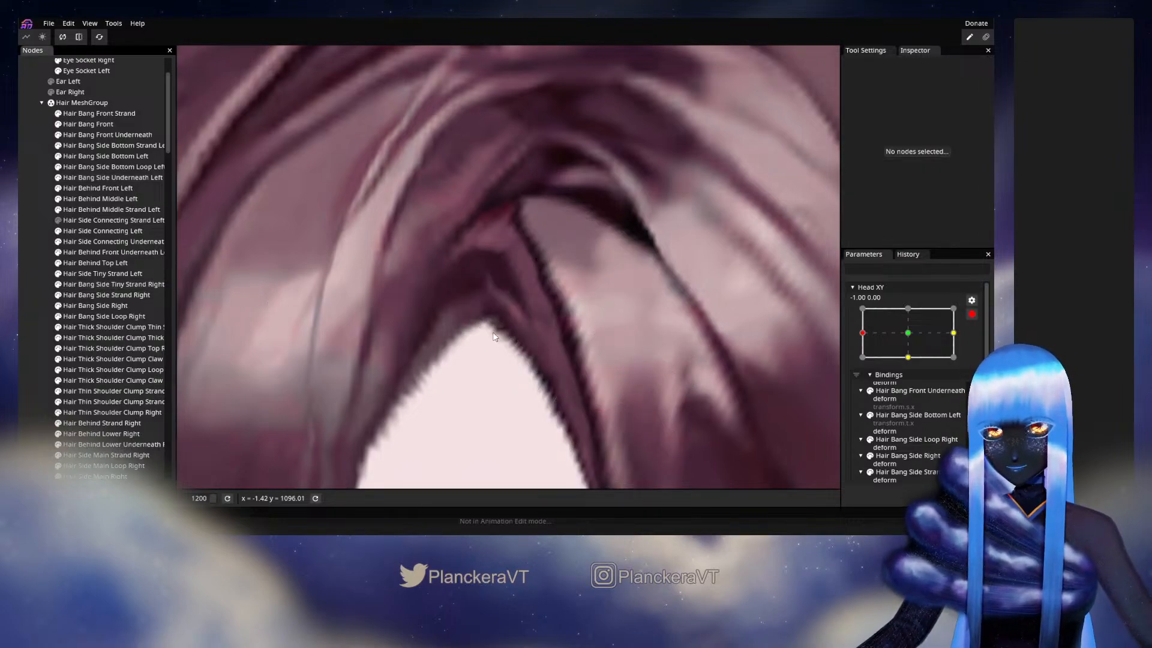
pyautogui.click(102, 178)
pyautogui.moveTo(496, 262); pyautogui.dragTo(514, 255)
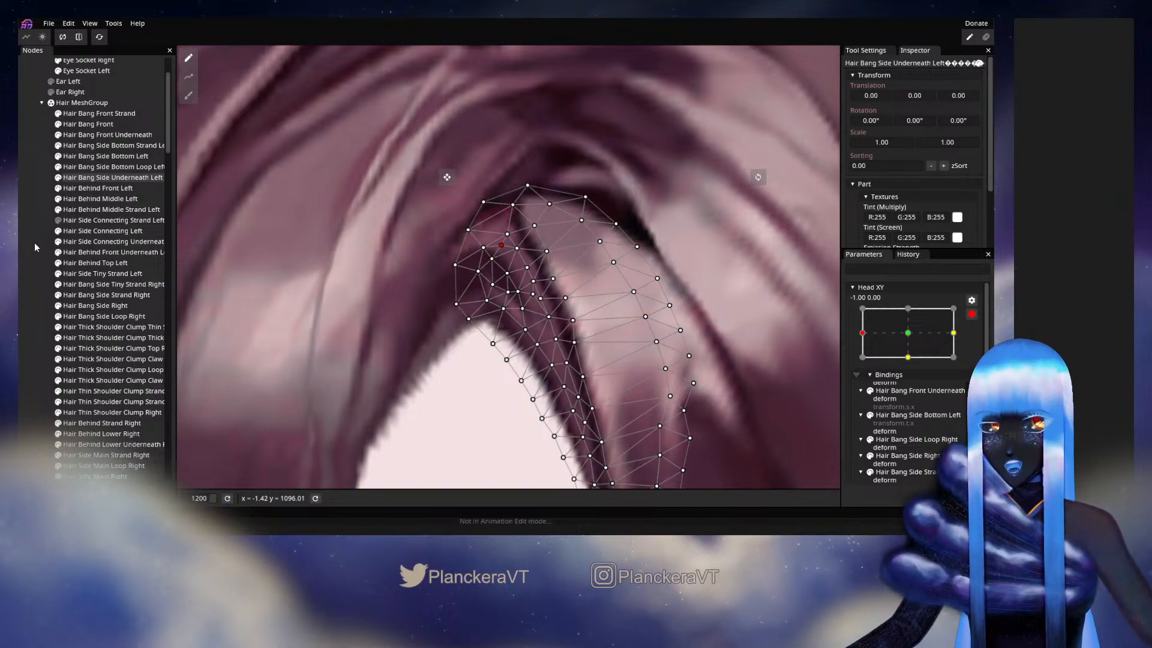
pyautogui.click(36, 246)
# - Disarm Head XY and preview the overlap of the underneath bangs at about -1.00, 0.33
pyautogui.scroll(-3, 640, 363)
pyautogui.scroll(-1, 635, 366)
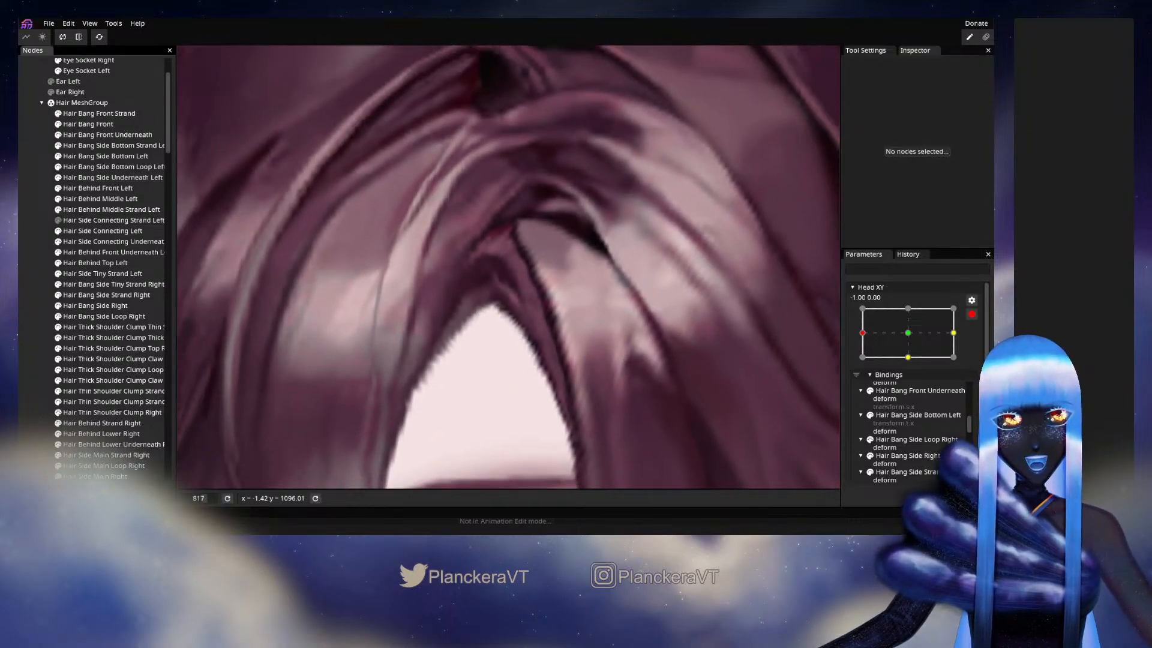
pyautogui.click(972, 314)
pyautogui.moveTo(862, 362)
pyautogui.mouseDown()
pyautogui.moveTo(910, 362)
pyautogui.moveTo(861, 358)
pyautogui.mouseUp()
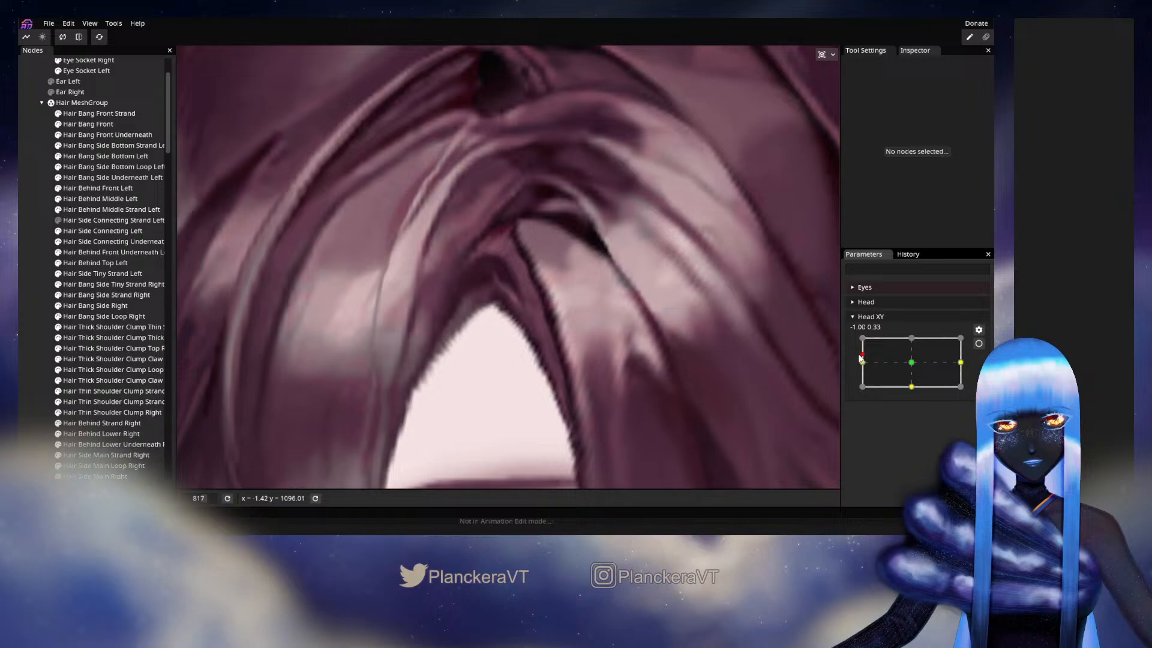
# - Rearm Head XY at -1.00, 0.00 and fine-tune the upper-left interior vertices of the Hair Bang Side Underneath Left mesh
pyautogui.click(978, 343)
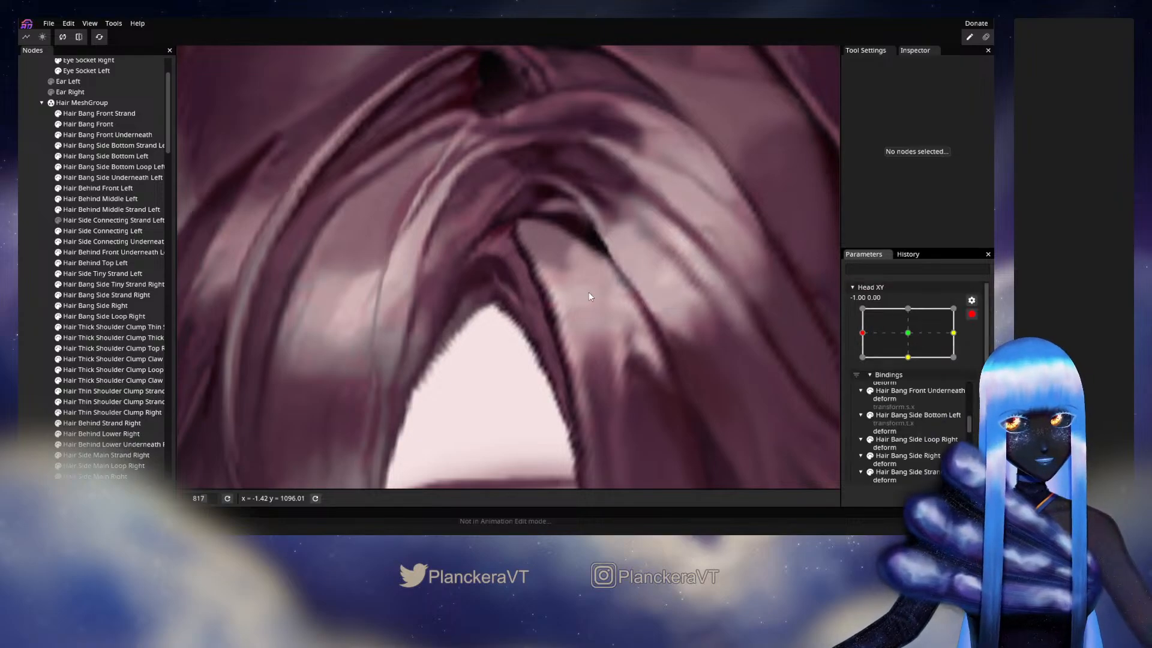
pyautogui.click(103, 177)
pyautogui.scroll(3, 498, 264)
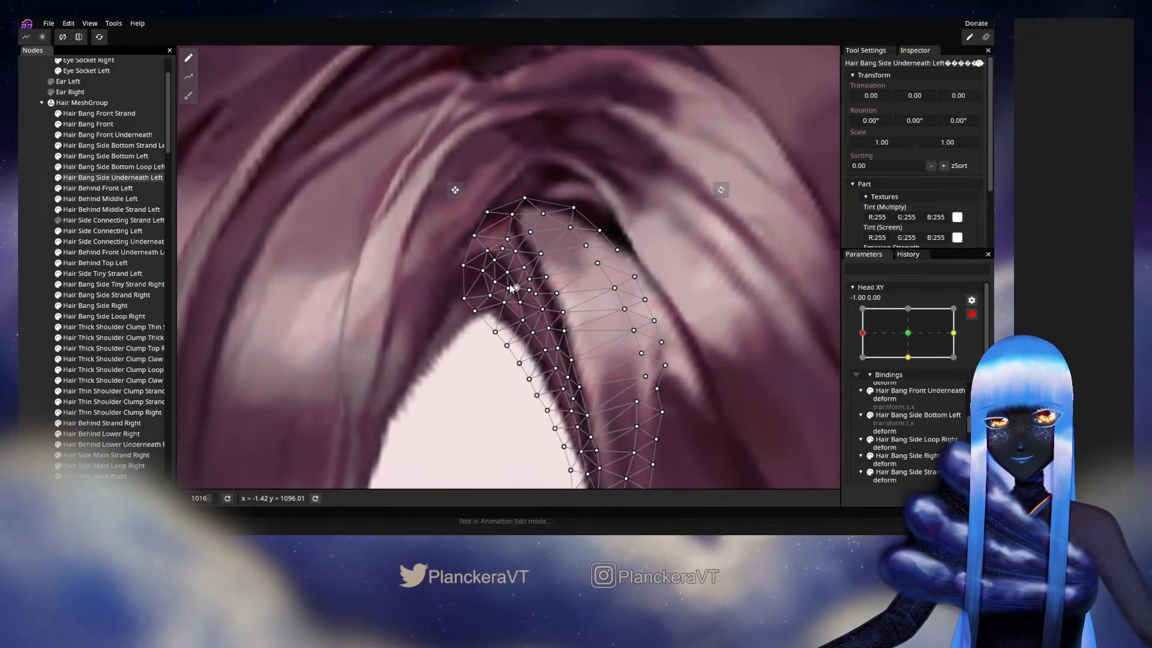
pyautogui.click(498, 260)
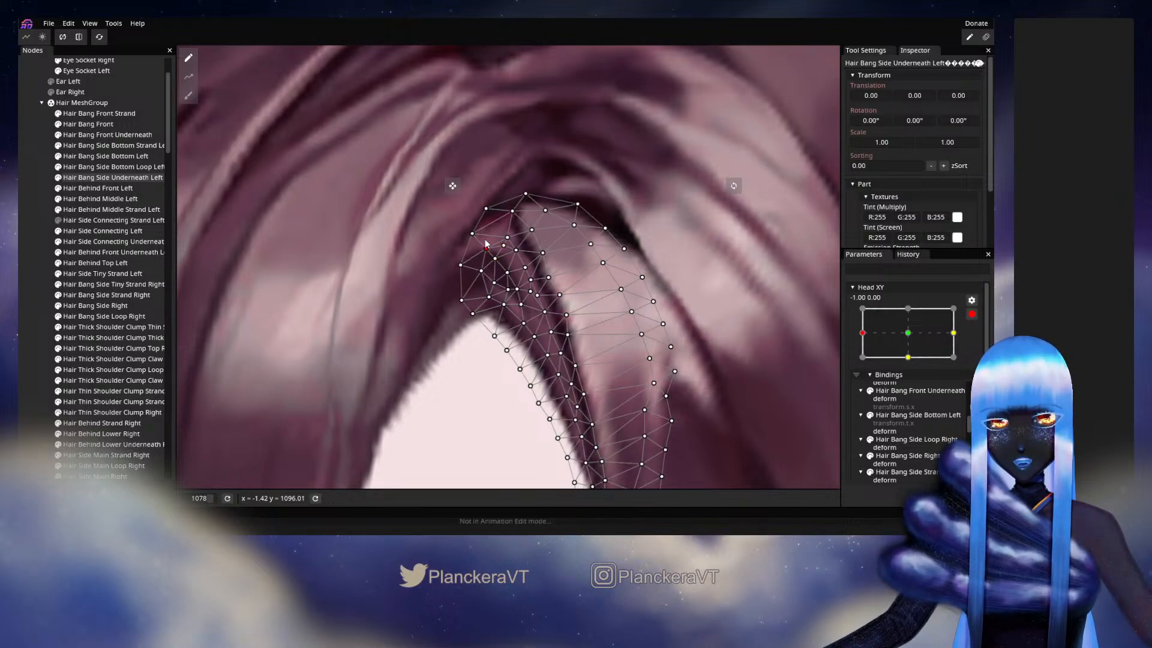
pyautogui.click(54, 272)
# - Disarm Head XY and preview the parting while turning the head between the -1.00 side and the centre
pyautogui.scroll(-5, 604, 362)
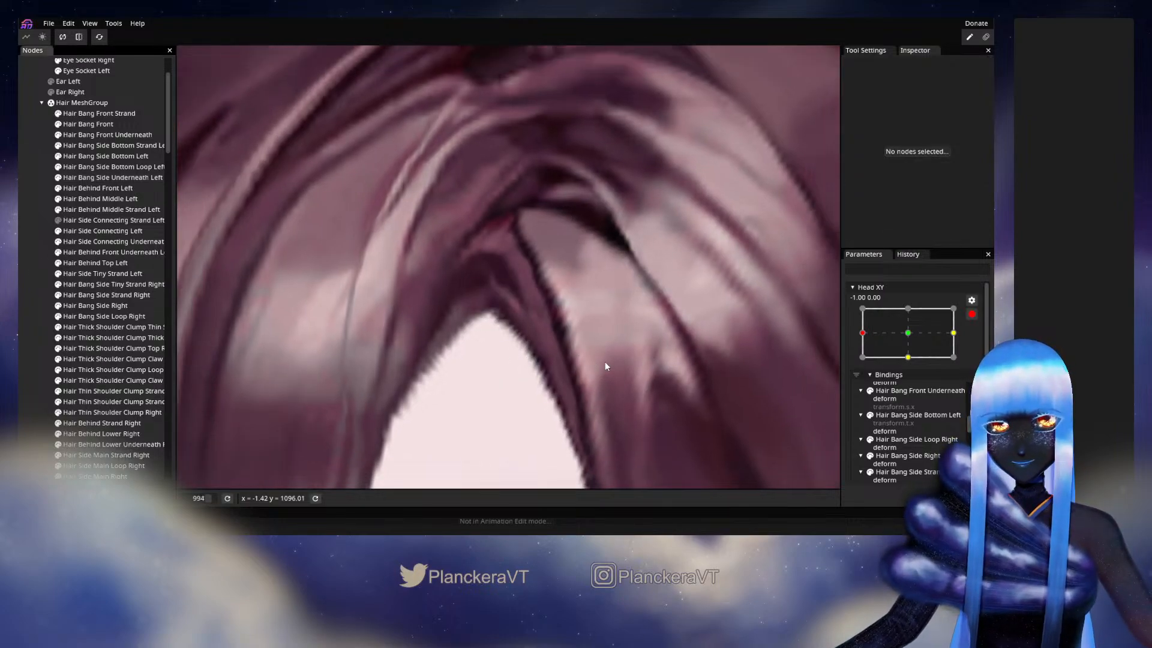
pyautogui.scroll(-2, 620, 364)
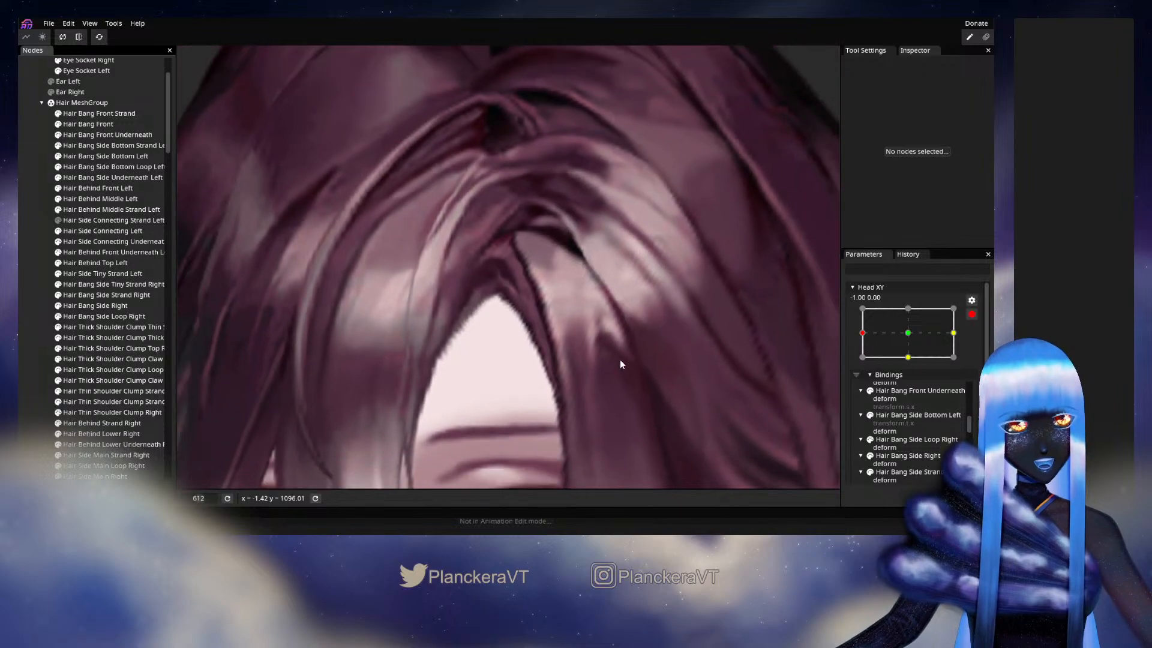
pyautogui.click(971, 313)
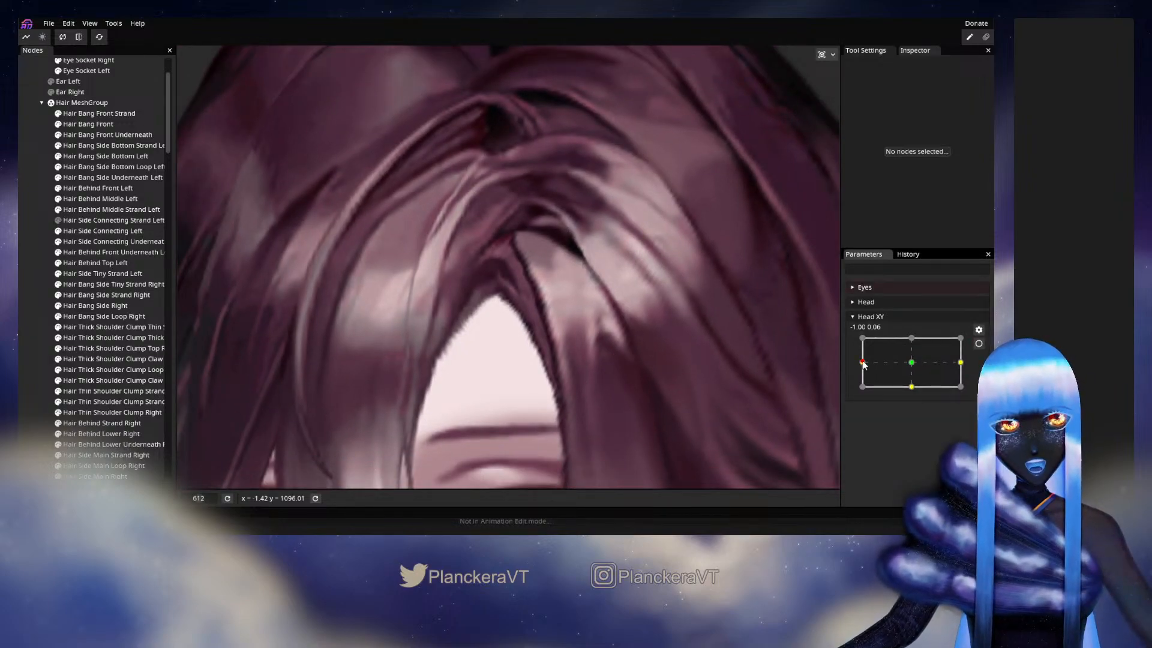
pyautogui.moveTo(863, 364); pyautogui.dragTo(908, 359)
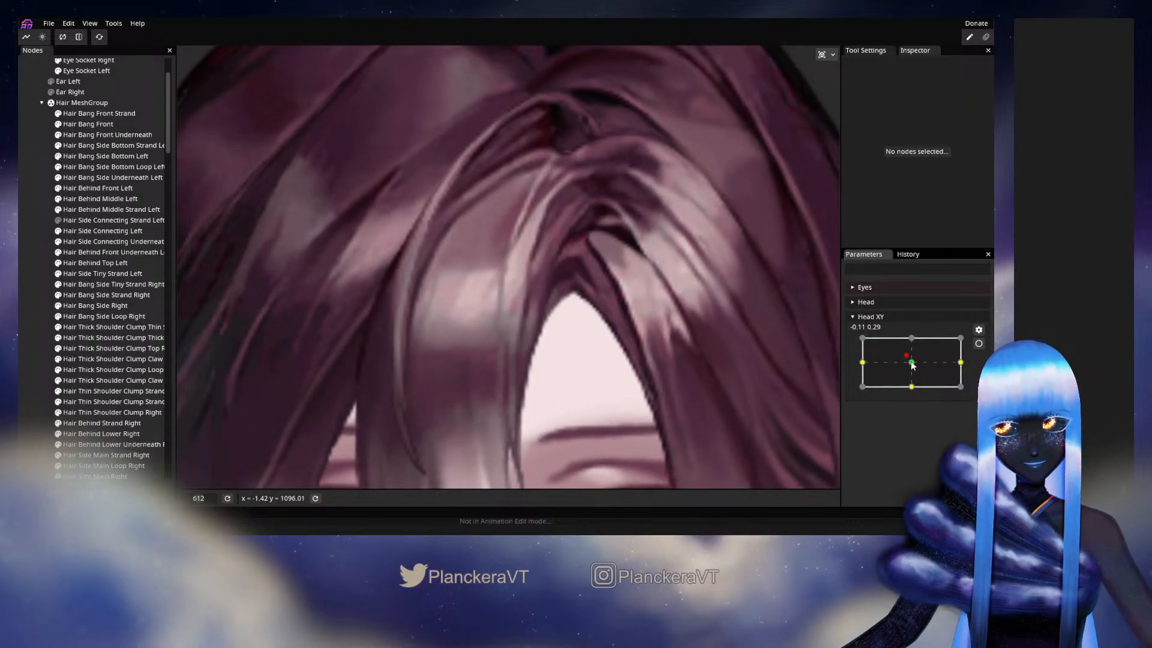
pyautogui.moveTo(911, 362); pyautogui.dragTo(861, 360)
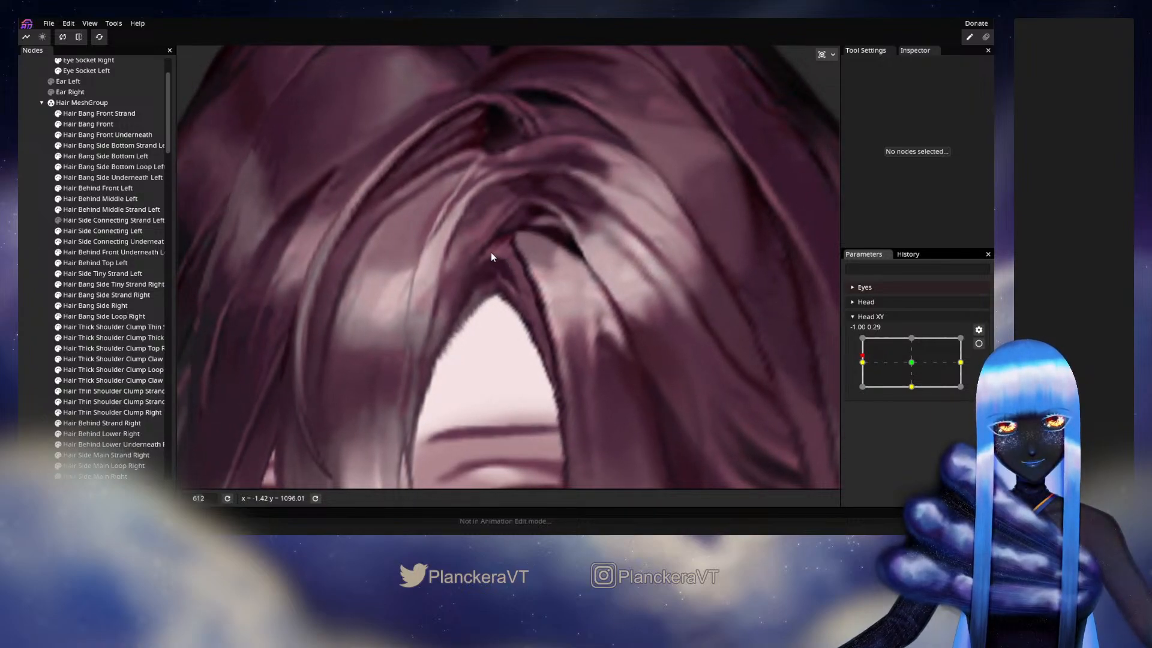
pyautogui.moveTo(877, 367)
pyautogui.mouseDown()
pyautogui.moveTo(917, 364)
pyautogui.moveTo(876, 365)
pyautogui.mouseUp()
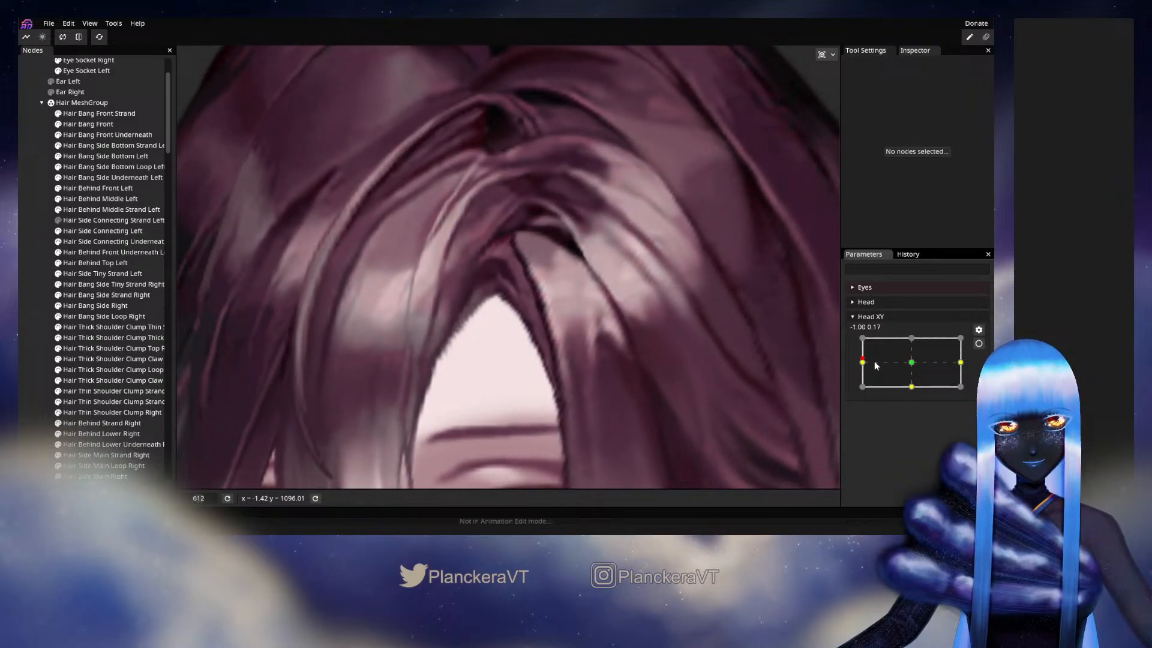
# - Rearm Head XY at -1.00, 0.00 and adjust the upper interior vertex of the Hair Bang Front Underneath mesh near the parting
pyautogui.click(979, 344)
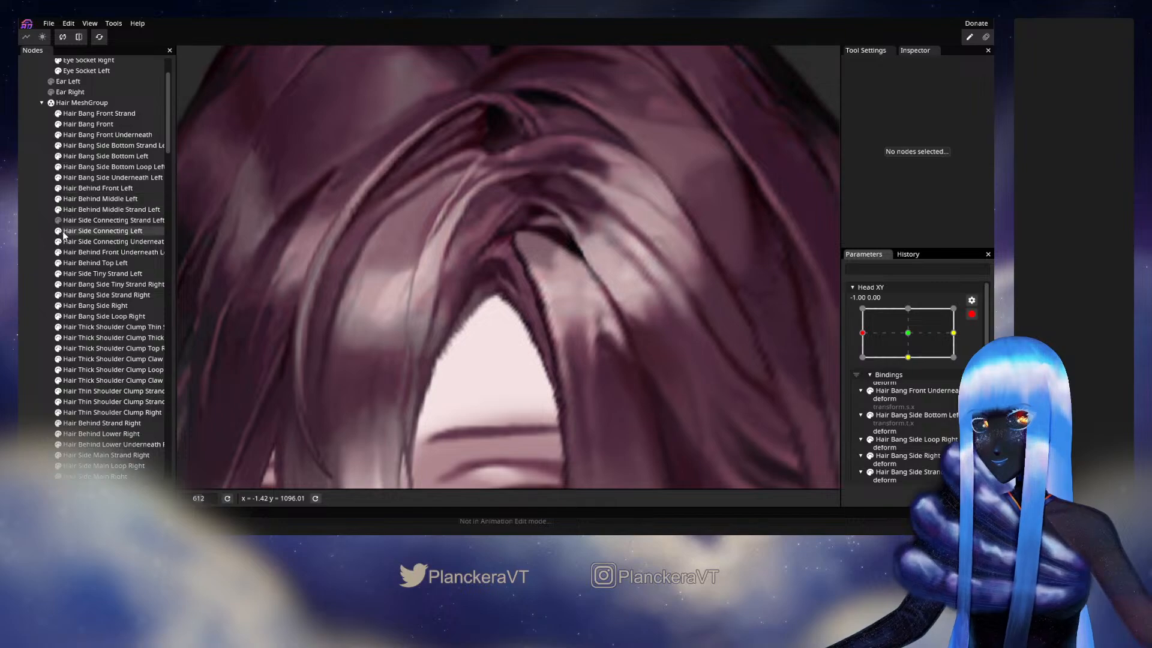
pyautogui.click(58, 179)
pyautogui.click(58, 179)
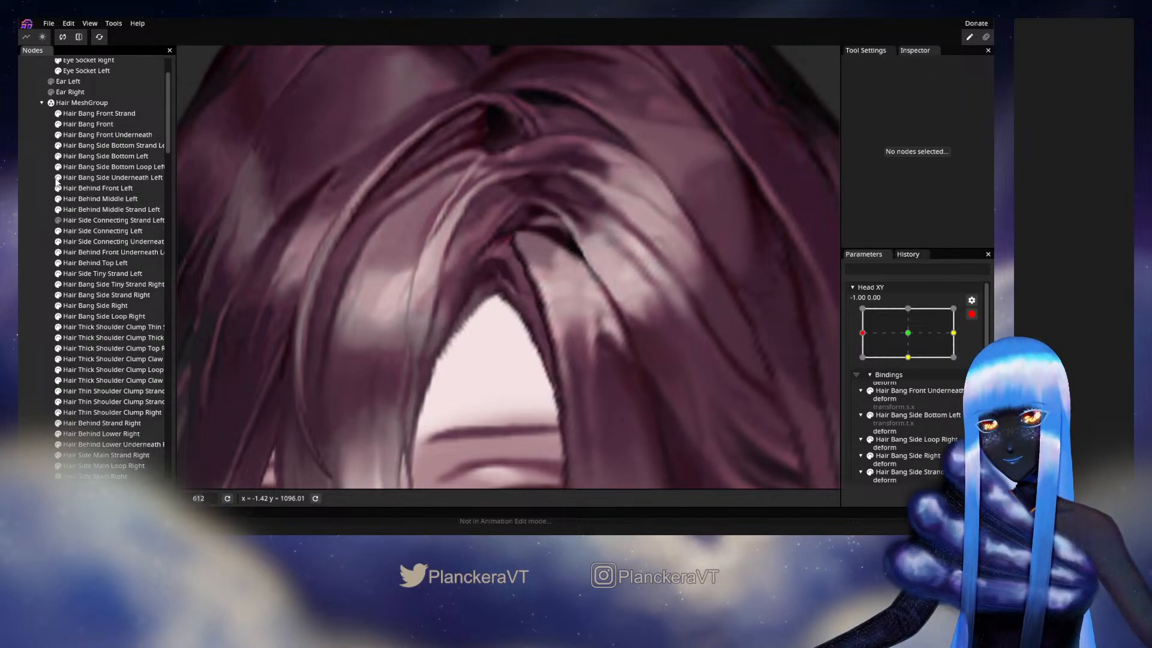
pyautogui.click(105, 135)
pyautogui.scroll(1, 514, 266)
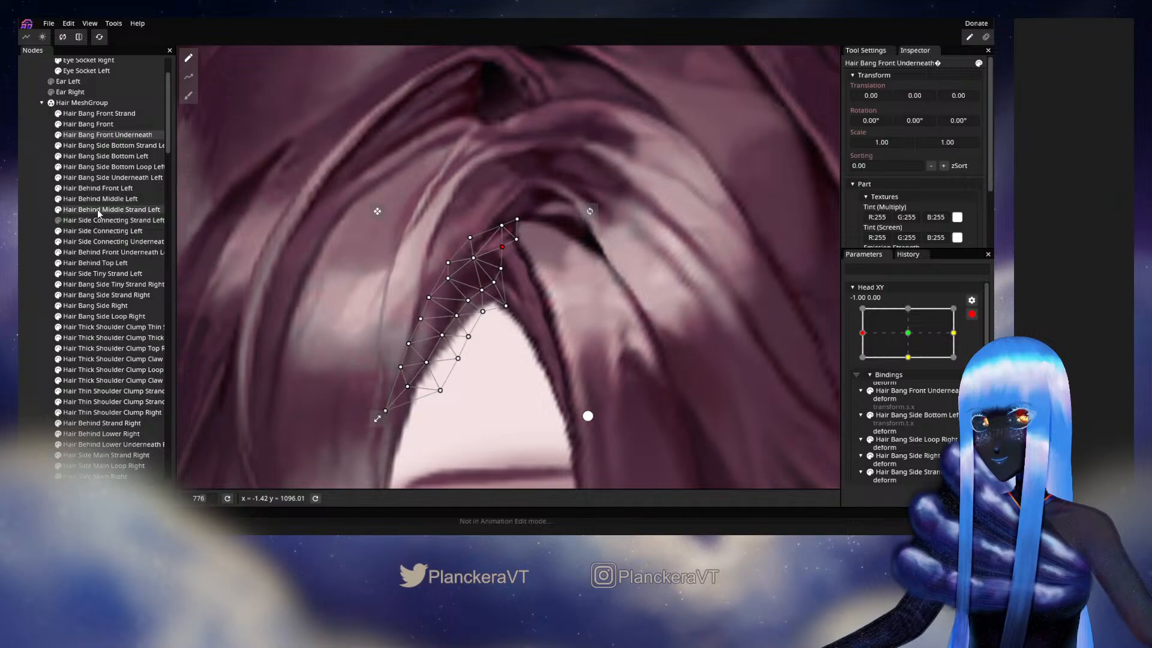
# - Adjust the upper interior vertices of the Hair Bang Side Underneath Left mesh, disarm Head XY and preview slight head movement around -1.00, 0.08
pyautogui.click(99, 178)
pyautogui.scroll(3, 704, 246)
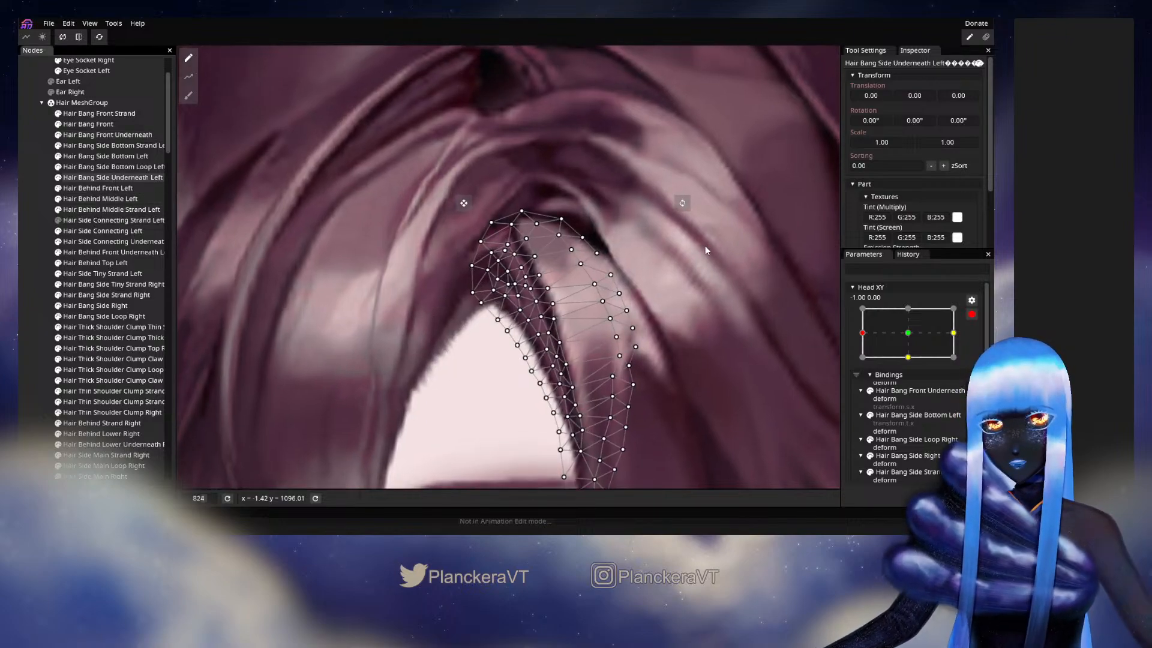
pyautogui.scroll(2, 510, 261)
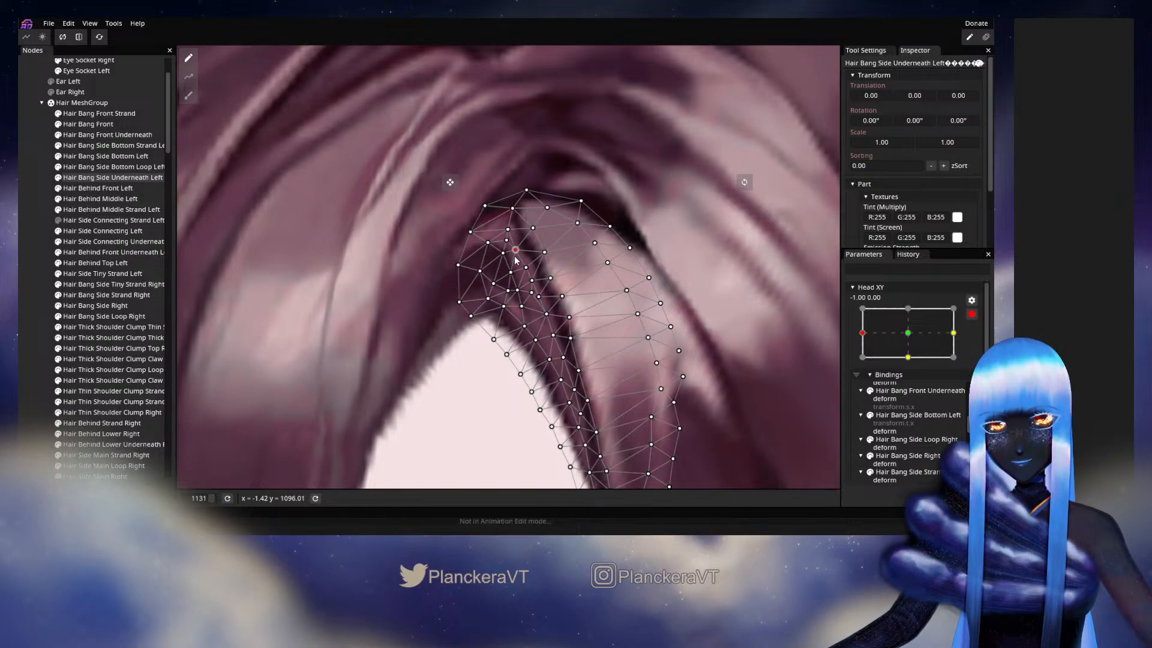
pyautogui.click(32, 275)
pyautogui.scroll(-3, 594, 370)
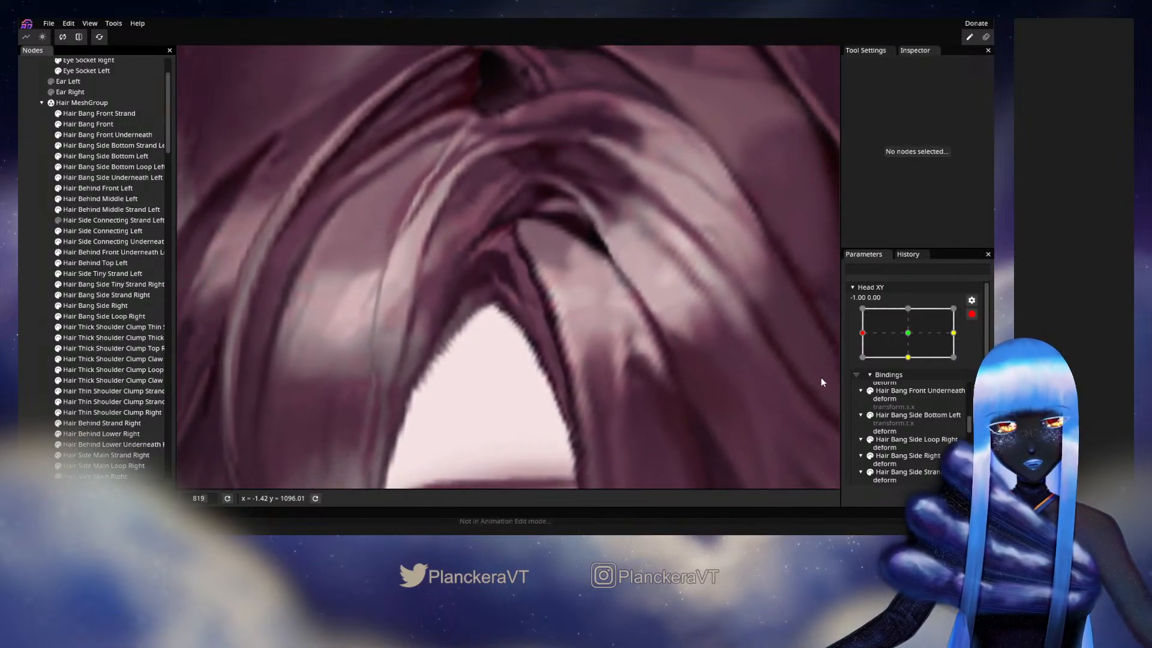
pyautogui.click(972, 314)
pyautogui.moveTo(862, 362)
pyautogui.mouseDown()
pyautogui.moveTo(895, 362)
pyautogui.moveTo(862, 362)
pyautogui.mouseUp()
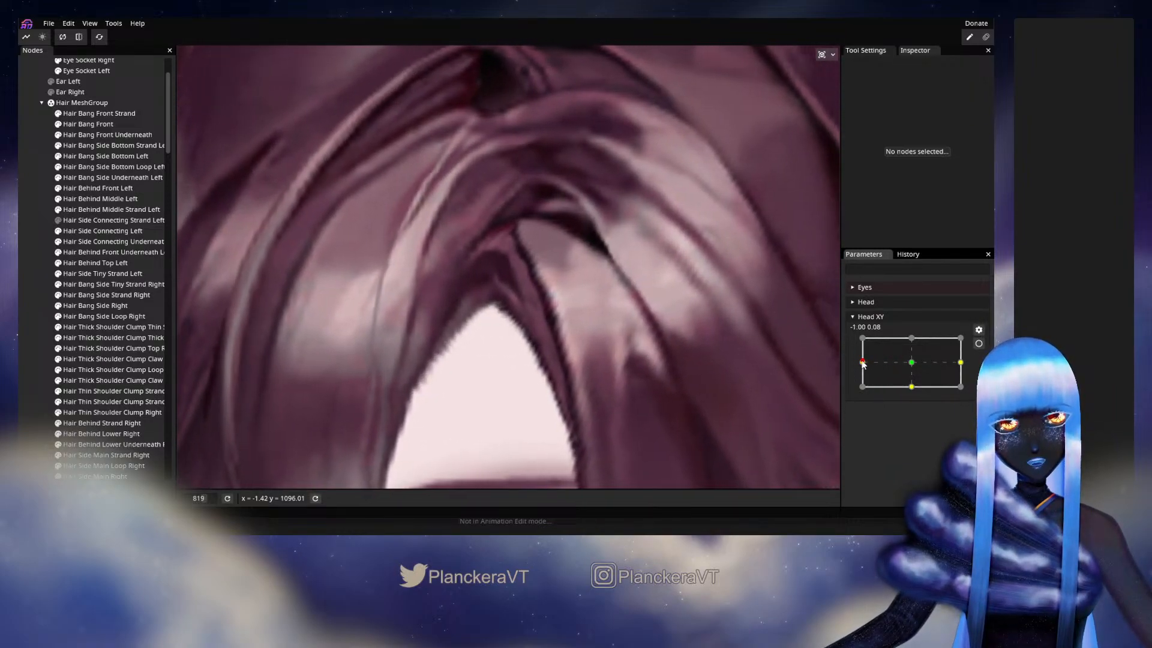
# - Rearm Head XY at -1.00, 0.00, refine the Hair Bang Side Underneath Left vertices at the parting overlap and preview around -0.95, -0.12
pyautogui.click(979, 345)
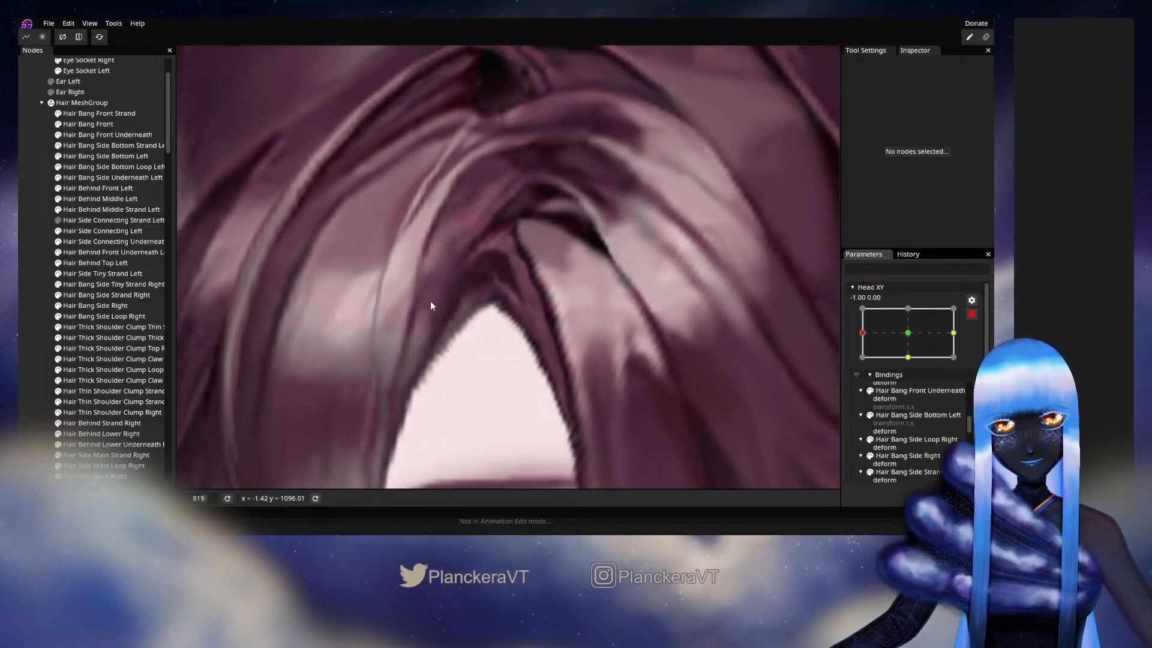
pyautogui.click(90, 177)
pyautogui.scroll(3, 366, 246)
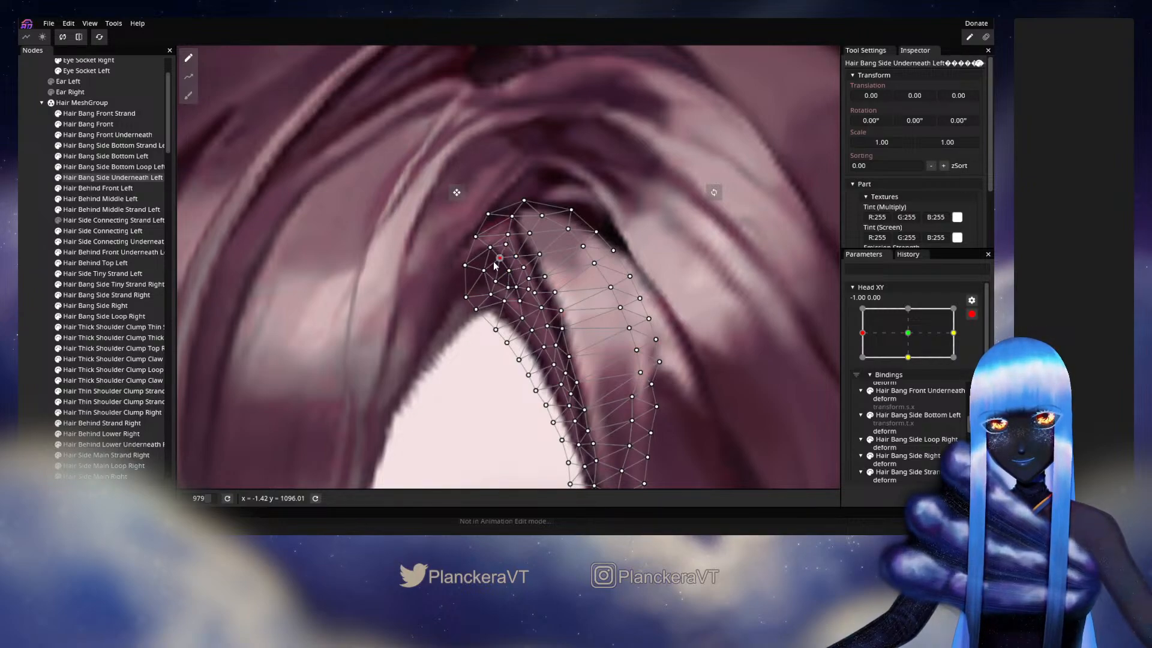
pyautogui.click(29, 301)
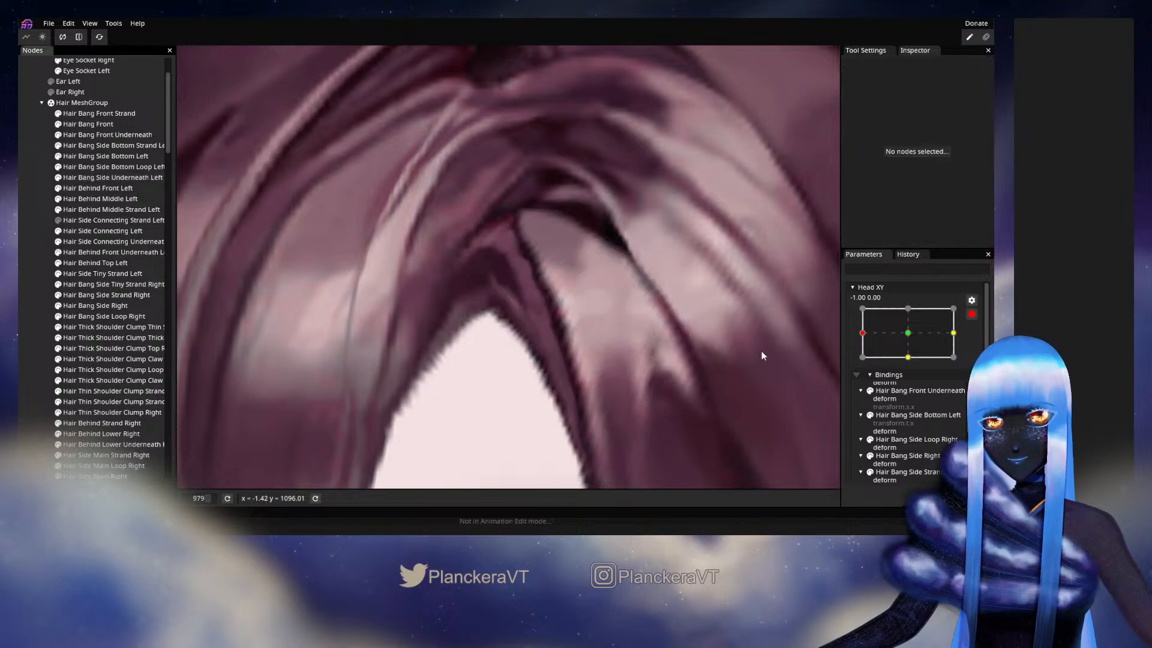
pyautogui.click(972, 314)
pyautogui.moveTo(862, 362)
pyautogui.mouseDown()
pyautogui.moveTo(908, 366)
pyautogui.moveTo(864, 364)
pyautogui.mouseUp()
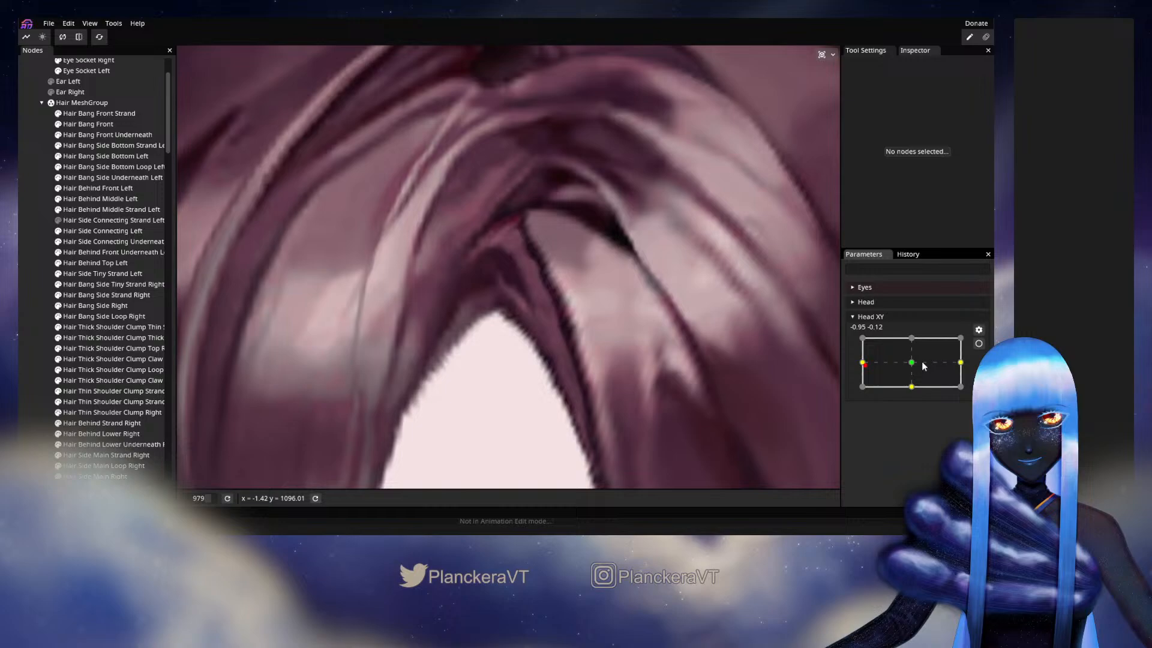
# - Rearm Head XY at -1.00, 0.00, nudge the upper interior vertices of Hair Bang Front Underneath and preview turning slightly towards the centre
pyautogui.click(977, 344)
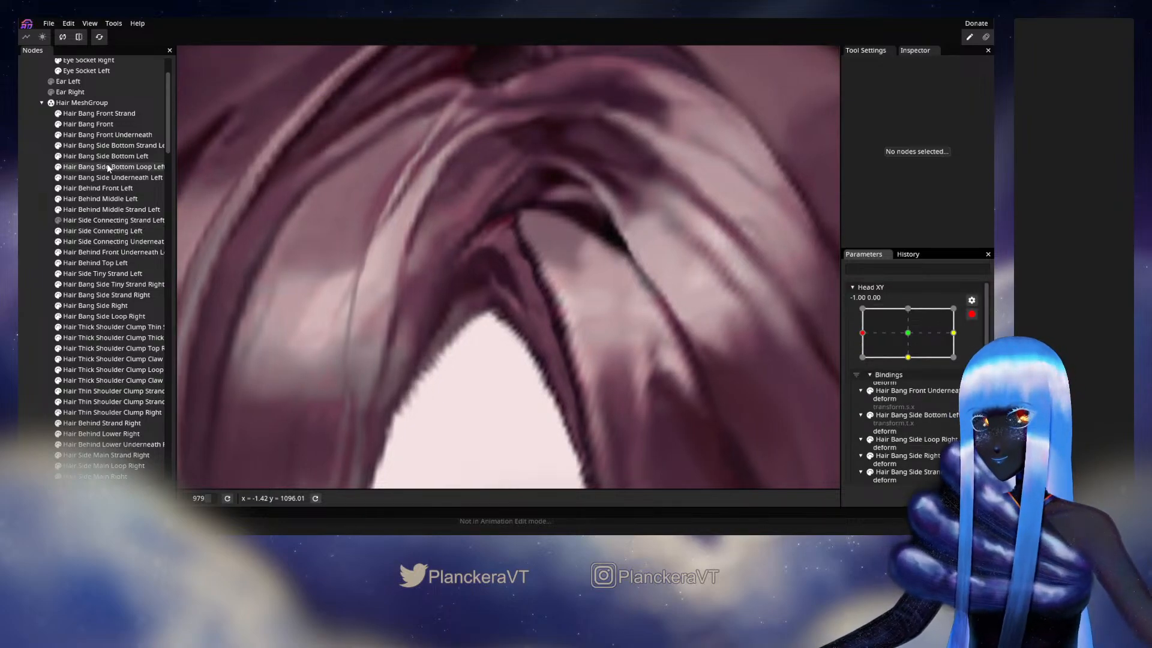
pyautogui.click(103, 134)
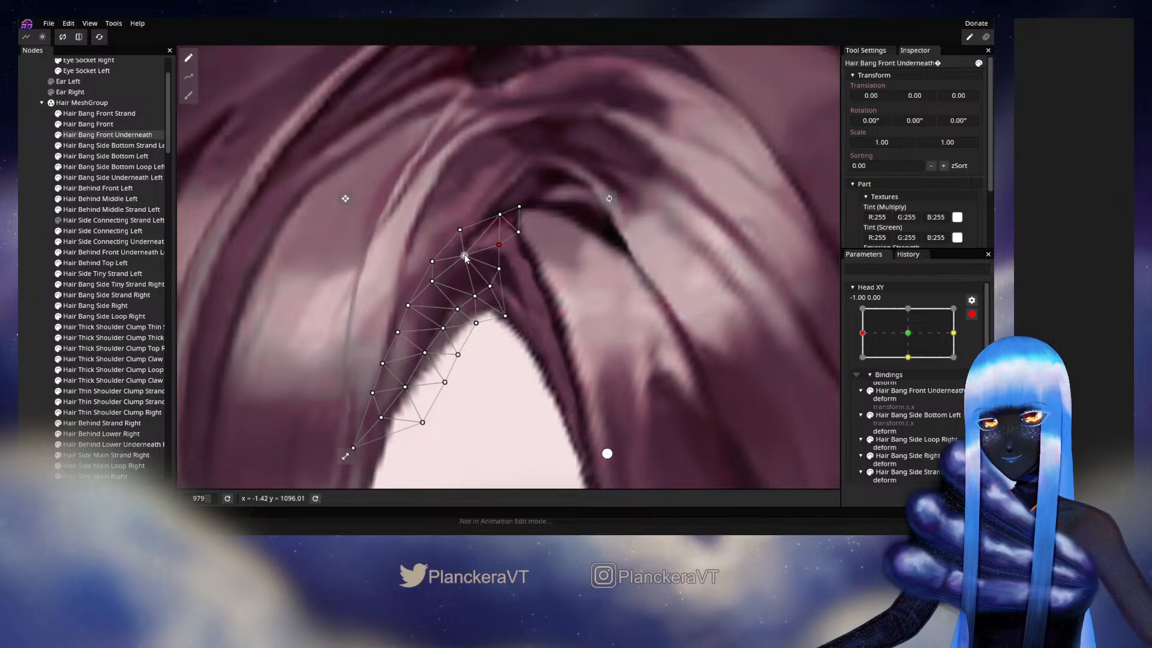
pyautogui.click(763, 334)
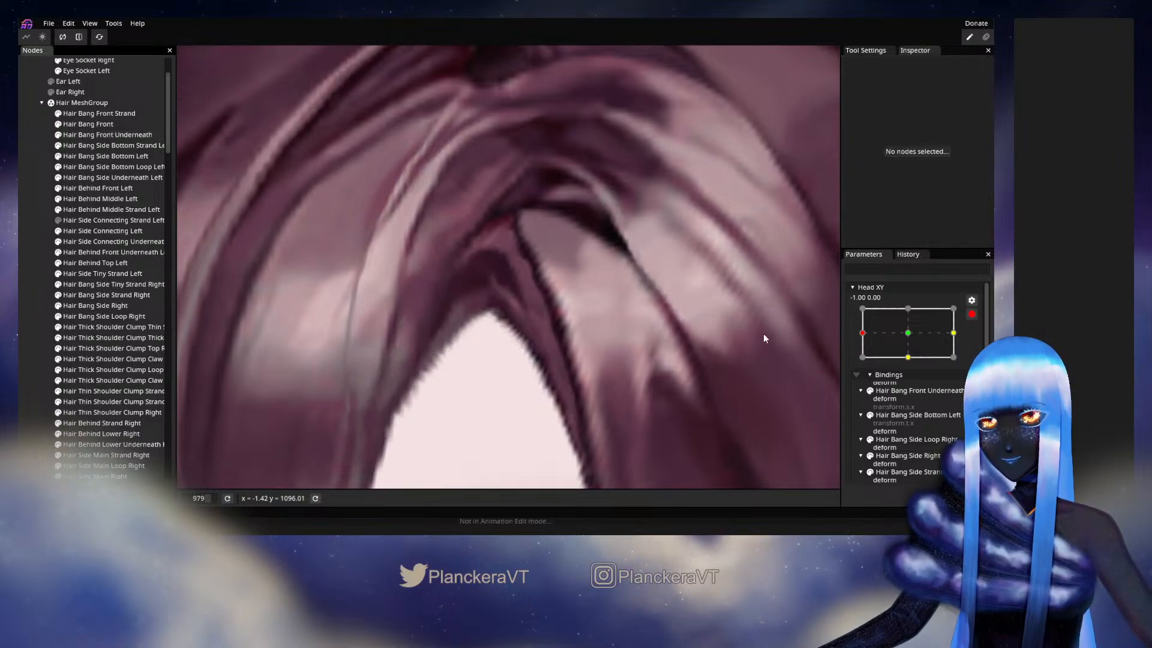
pyautogui.click(972, 315)
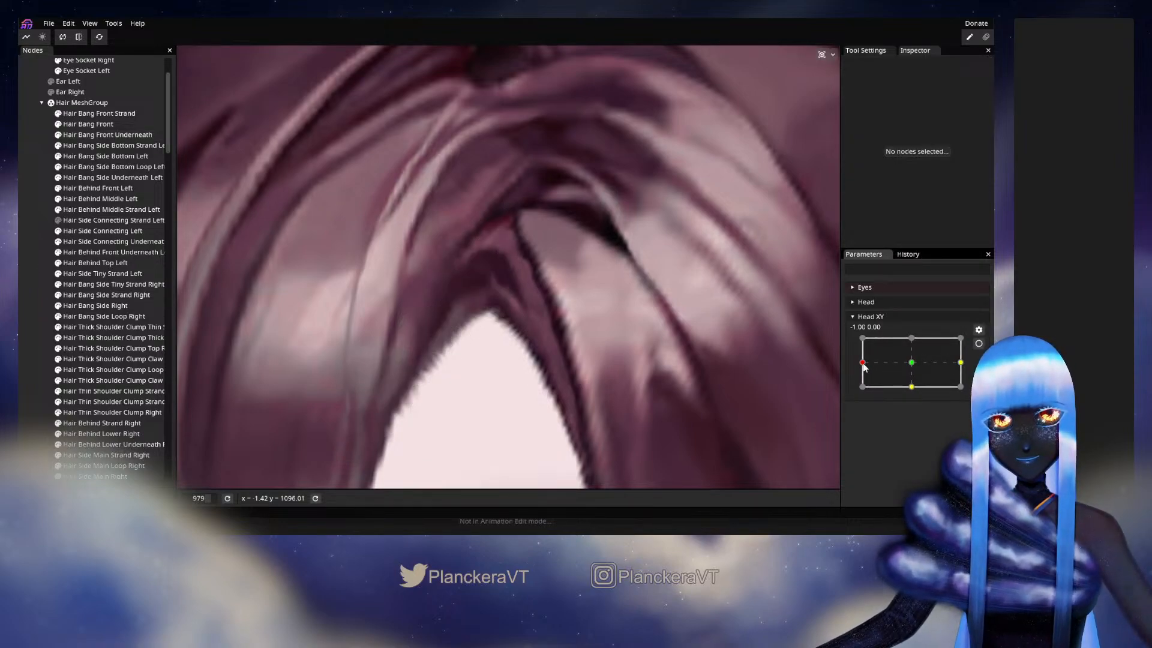
pyautogui.moveTo(863, 363)
pyautogui.mouseDown()
pyautogui.moveTo(912, 364)
pyautogui.moveTo(876, 369)
pyautogui.mouseUp()
# - At Head XY -1.00, 0.00, shift two upper interior Hair Bang Front Underneath vertices slightly towards the parting and preview around -0.96, 0.19 with Head XY disarmed
pyautogui.click(979, 343)
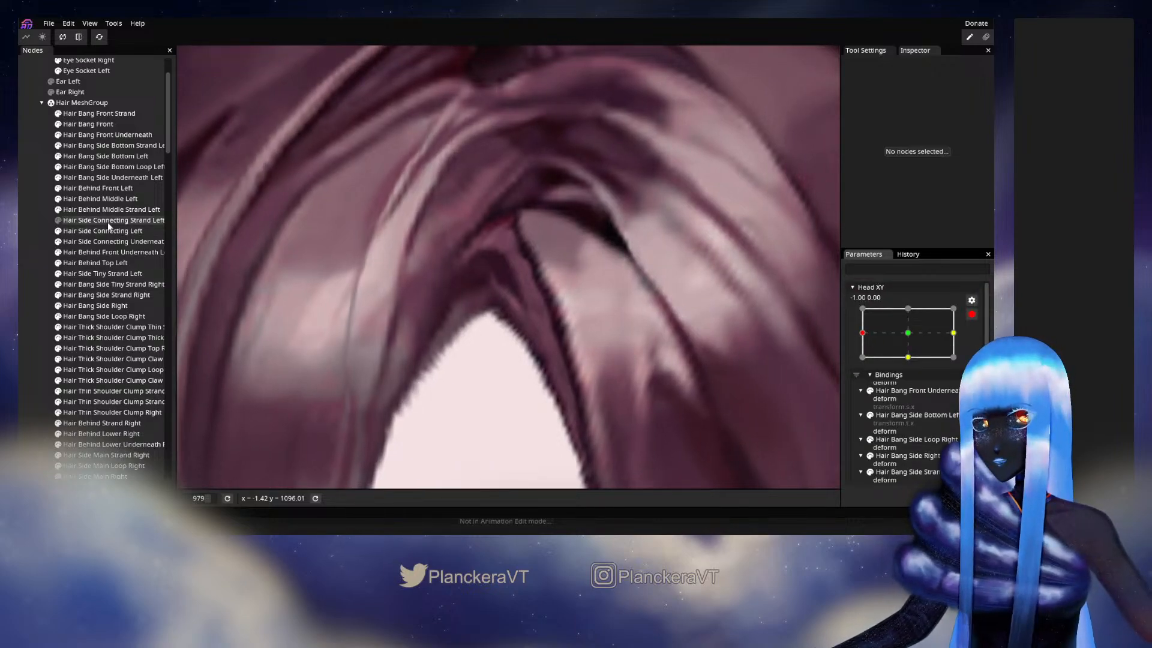
pyautogui.click(107, 135)
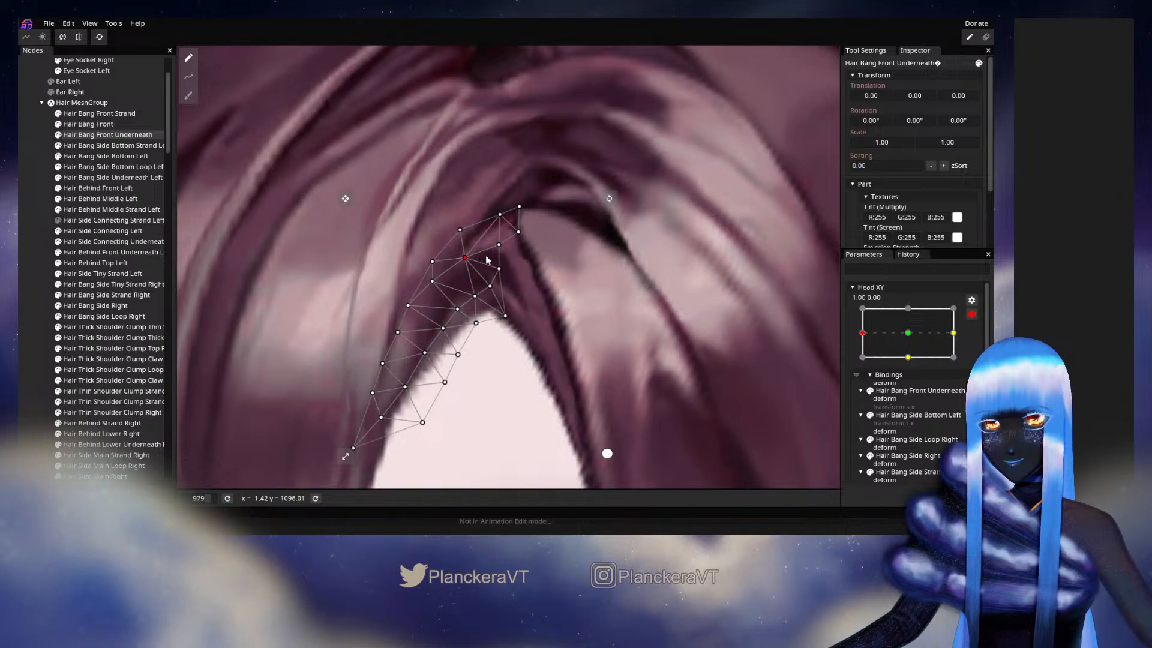
pyautogui.moveTo(486, 256); pyautogui.dragTo(491, 258)
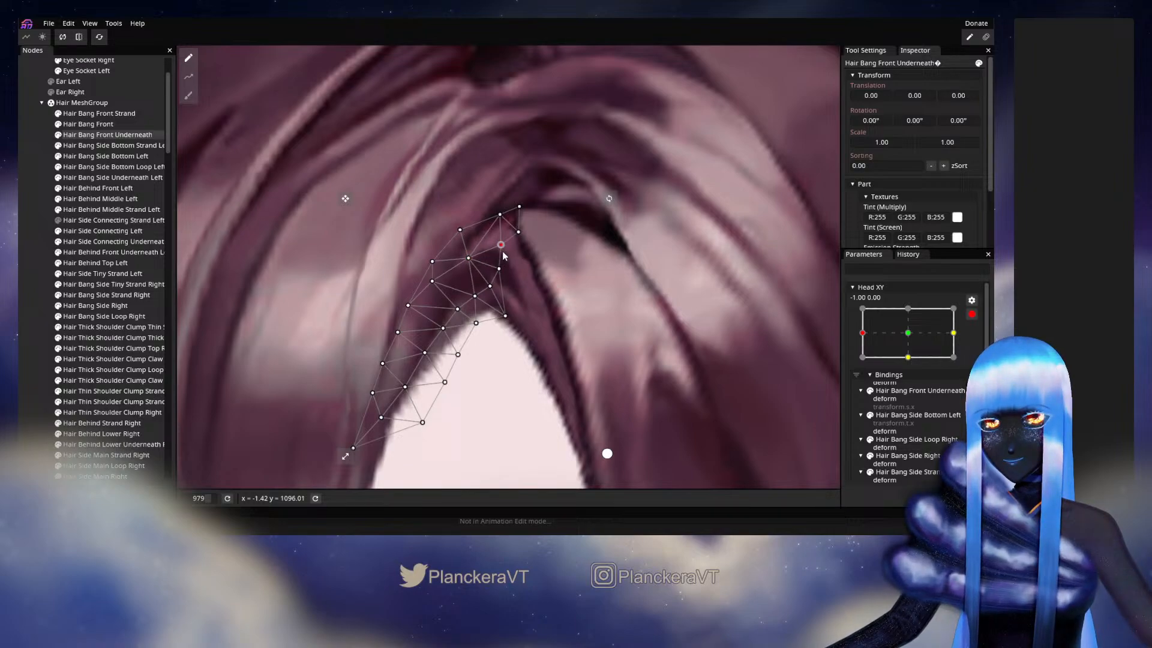
pyautogui.click(32, 260)
pyautogui.scroll(-3, 701, 366)
pyautogui.click(971, 314)
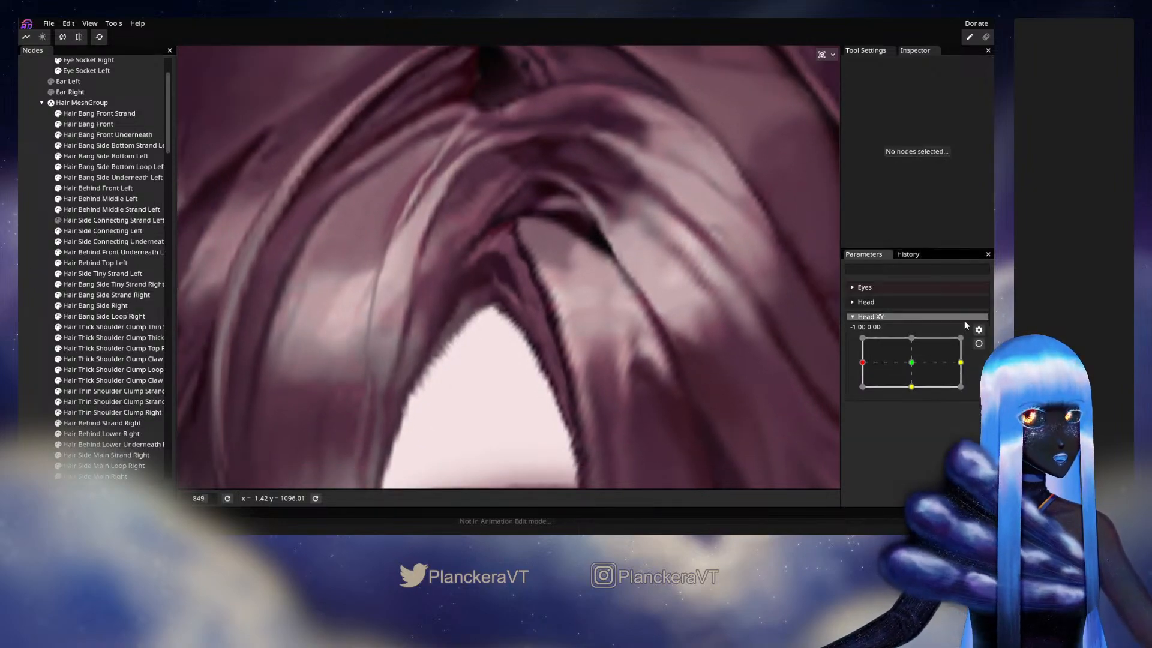
pyautogui.moveTo(864, 364)
pyautogui.mouseDown()
pyautogui.moveTo(906, 359)
pyautogui.moveTo(862, 362)
pyautogui.mouseUp()
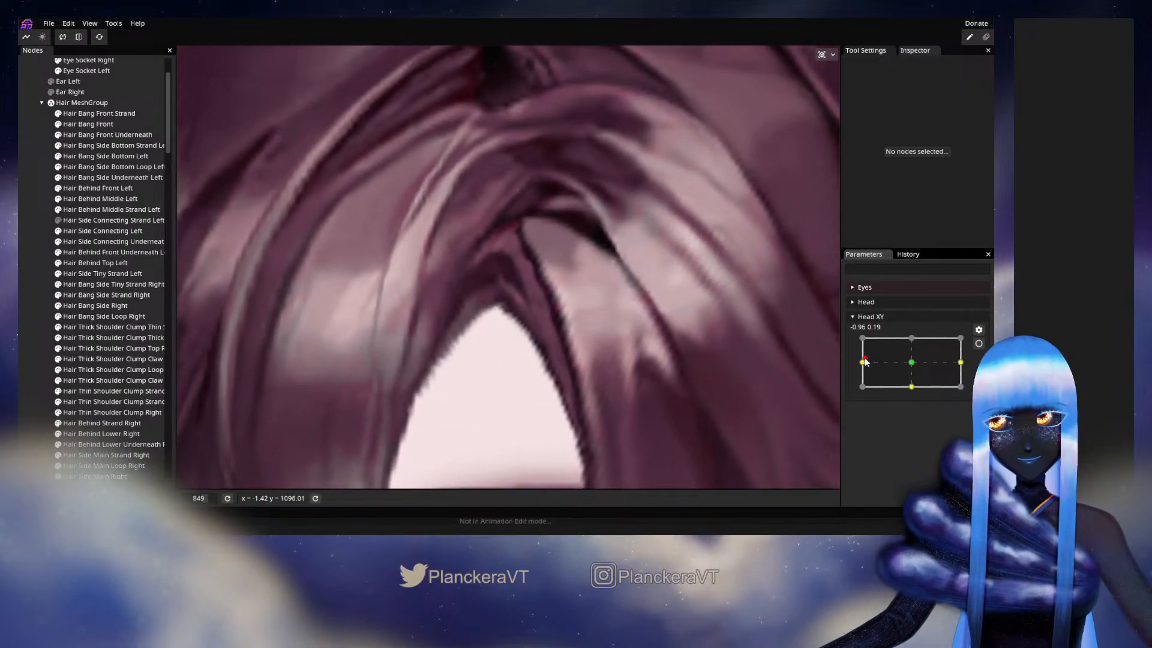
# - Rearm Head XY at -1.00, 0.00, move the central upper vertex of Hair Bang Front Underneath and preview small head turns from the keyframe
pyautogui.click(979, 343)
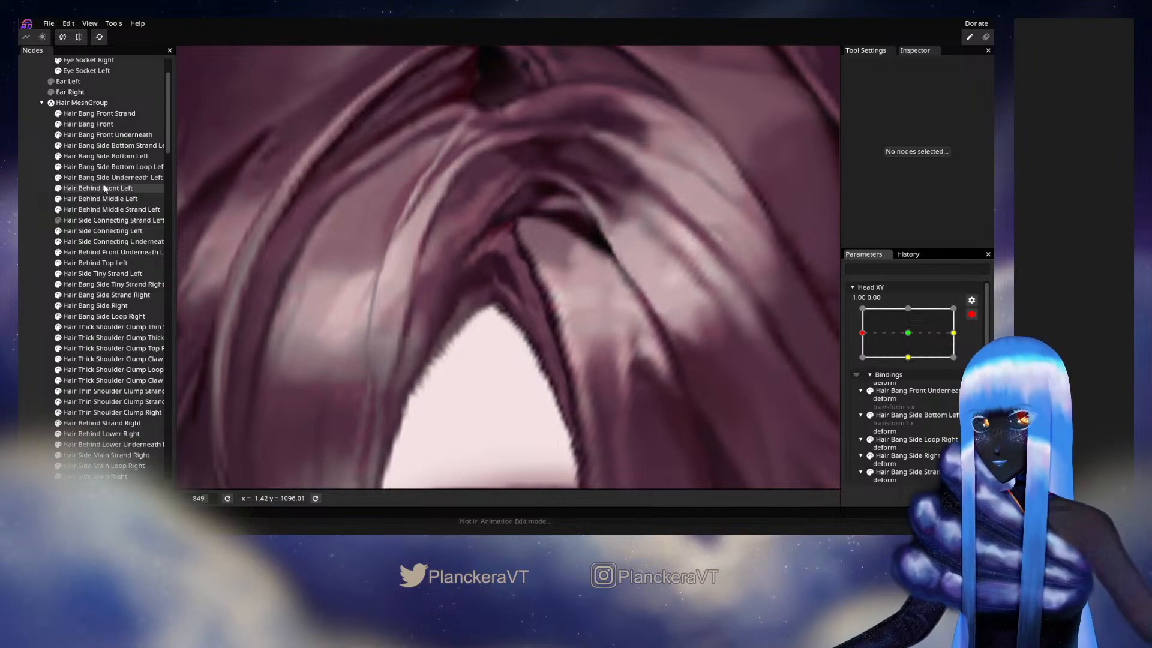
pyautogui.click(109, 134)
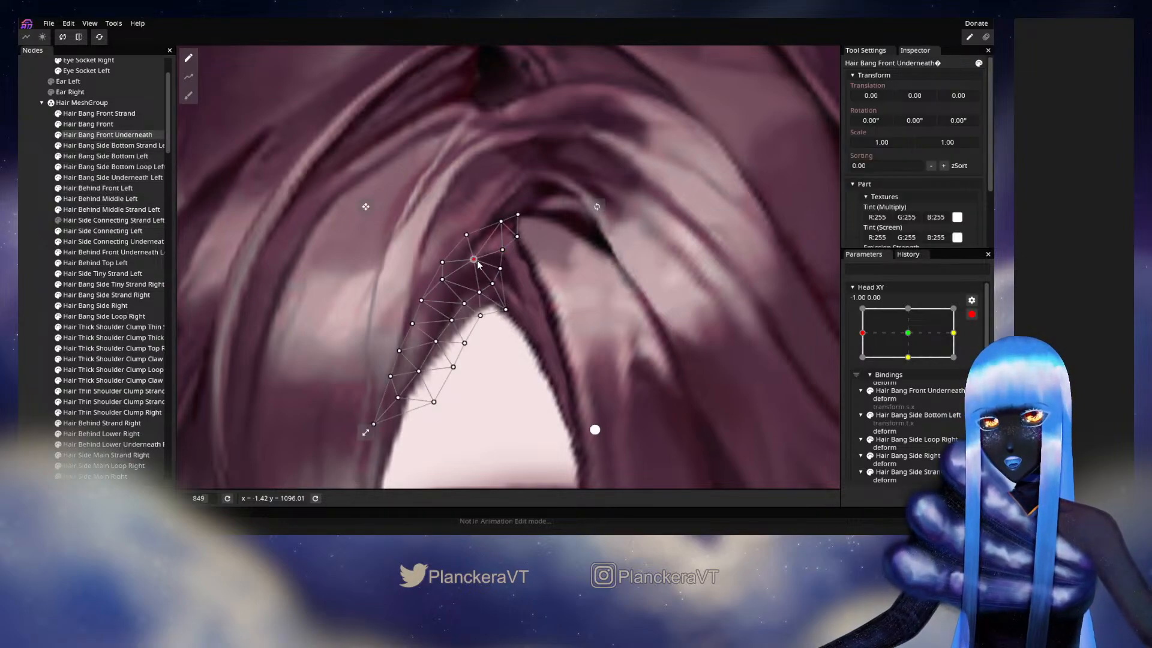
pyautogui.click(28, 269)
pyautogui.scroll(-1, 633, 373)
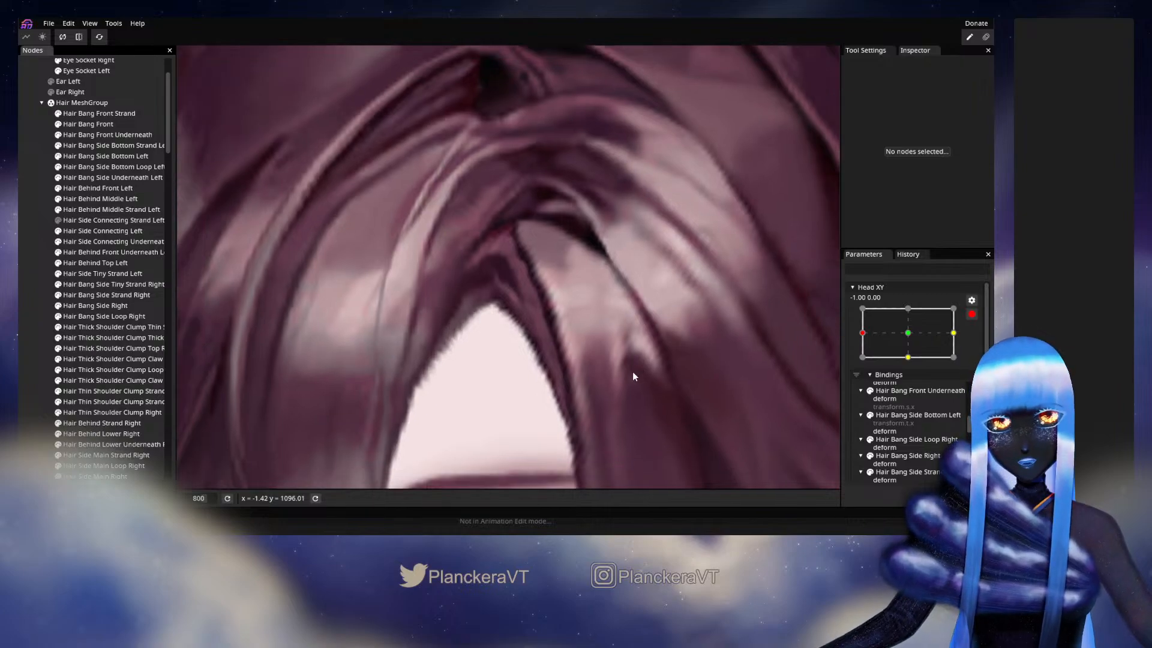
pyautogui.click(972, 314)
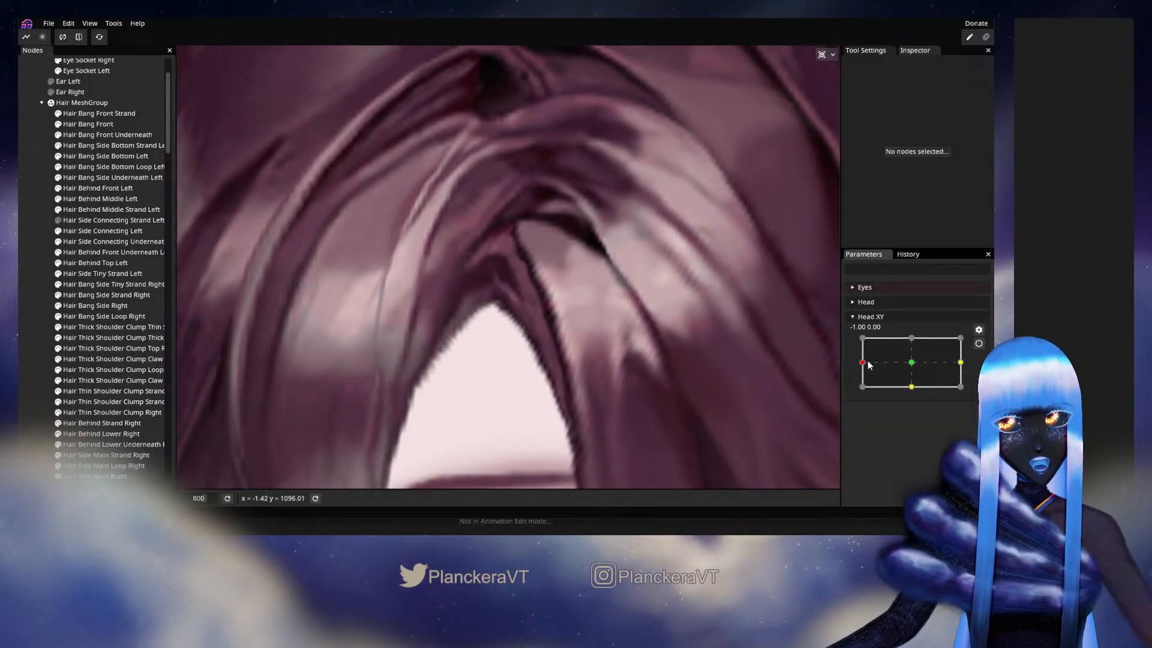
pyautogui.moveTo(868, 364)
pyautogui.mouseDown()
pyautogui.moveTo(905, 362)
pyautogui.moveTo(863, 363)
pyautogui.mouseUp()
# - Rearm Head XY at -1.00, 0.00 and shift a vertex on the outer left side of Hair Bang Front Underneath slightly inward
pyautogui.click(979, 344)
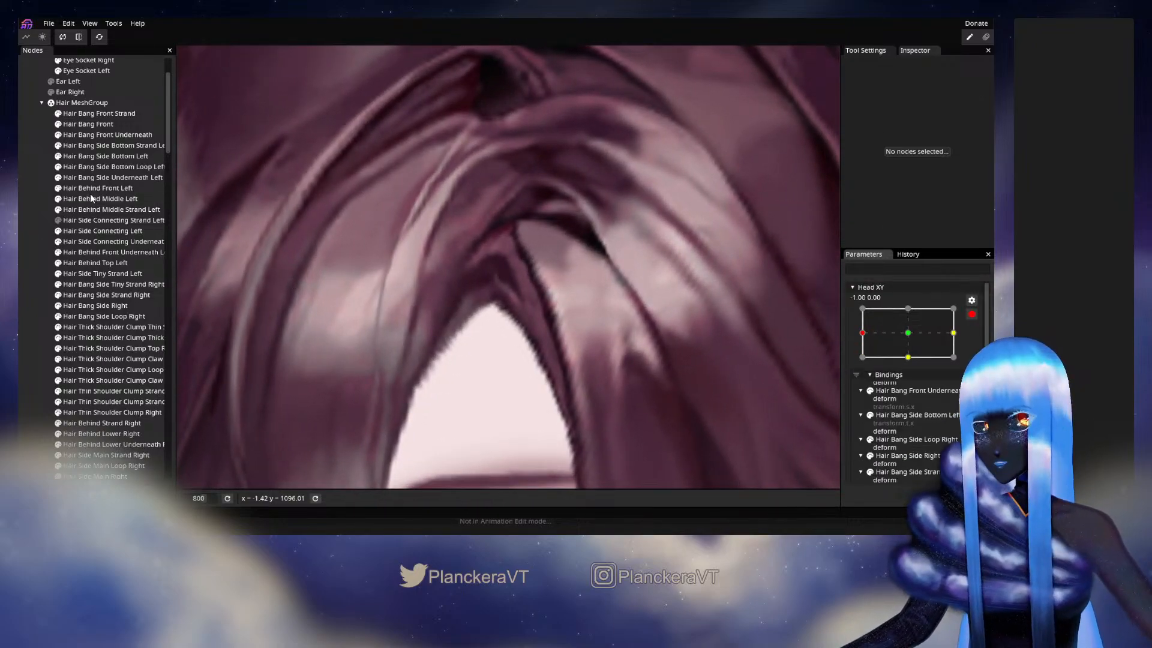
pyautogui.click(96, 138)
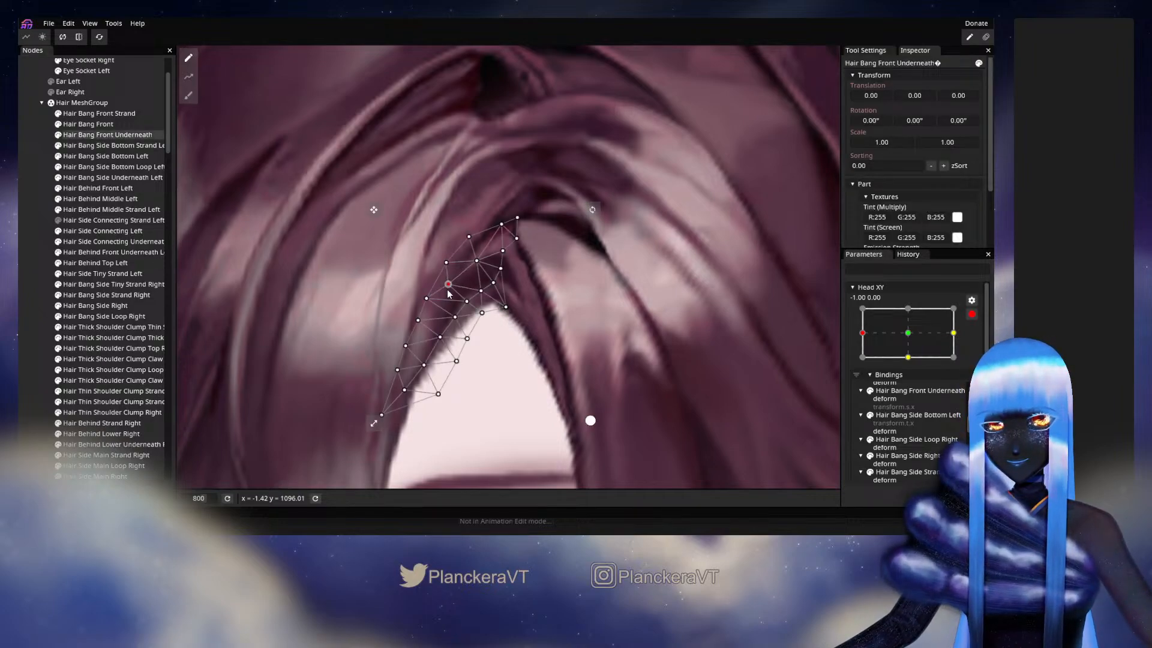
pyautogui.moveTo(449, 290); pyautogui.dragTo(452, 291)
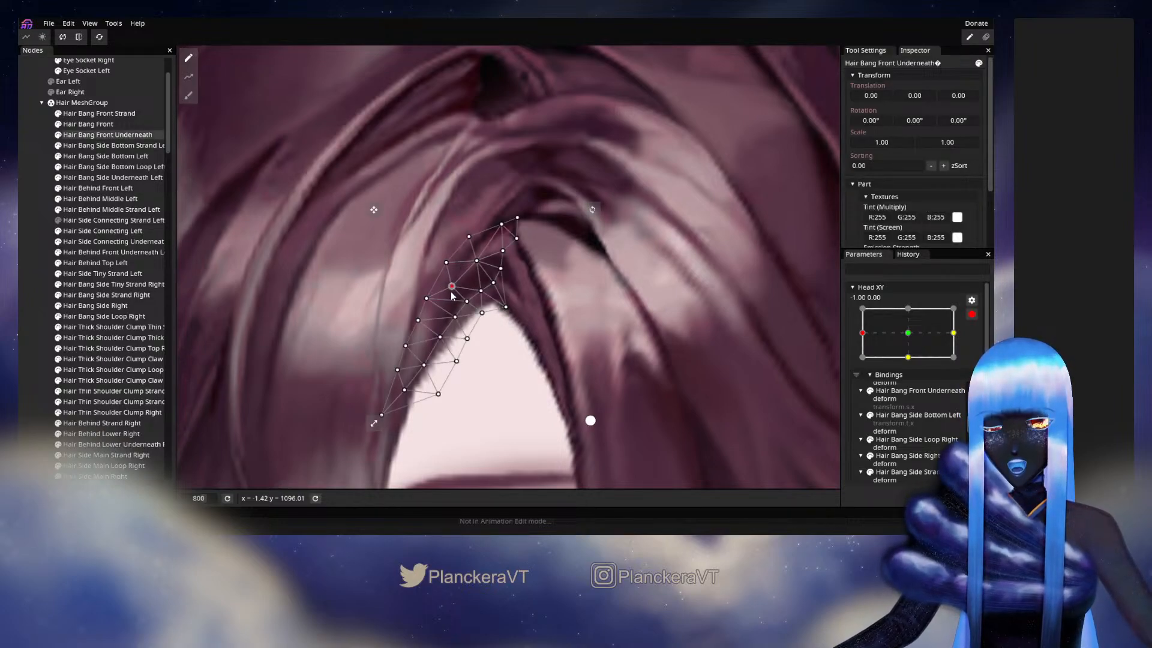
pyautogui.click(35, 288)
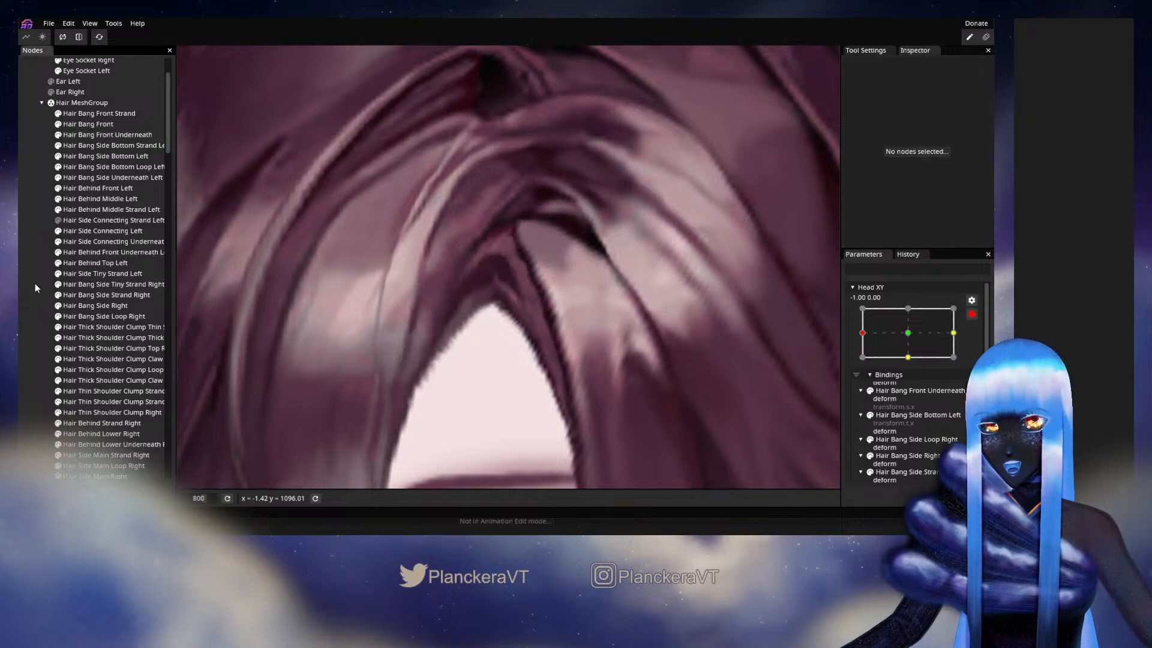
# - Examine the whole fringe and parting at the -1.00, 0.00 pose, and preview the head turn around it with Head XY disarmed
pyautogui.moveTo(509, 352); pyautogui.dragTo(539, 299)
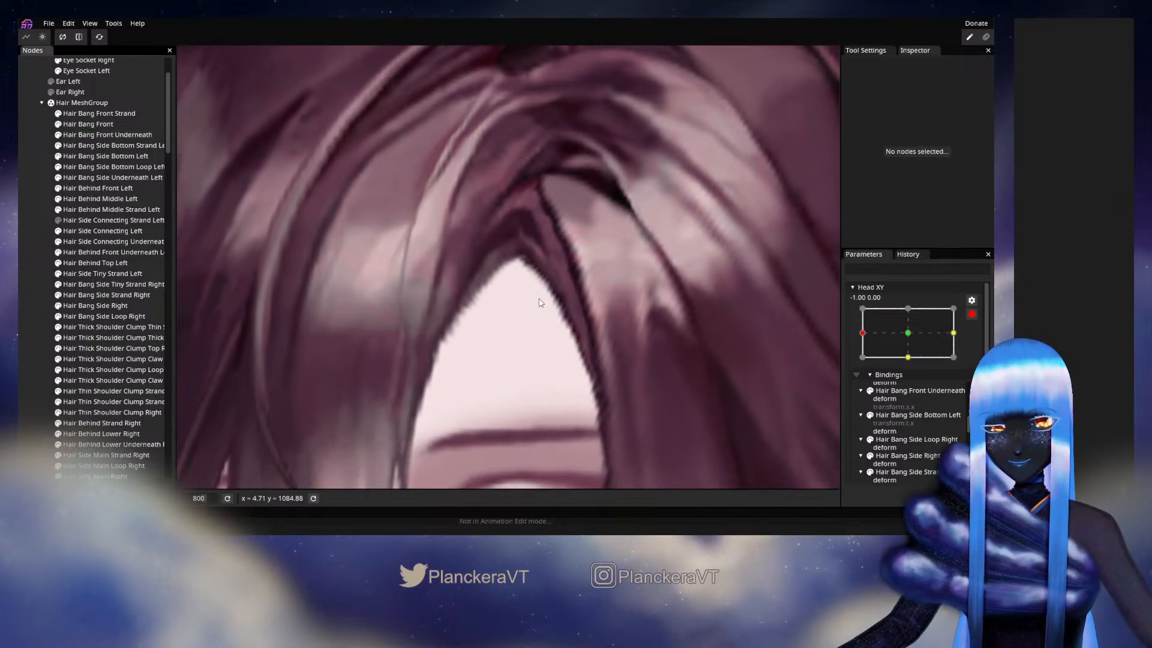
pyautogui.scroll(-5, 545, 276)
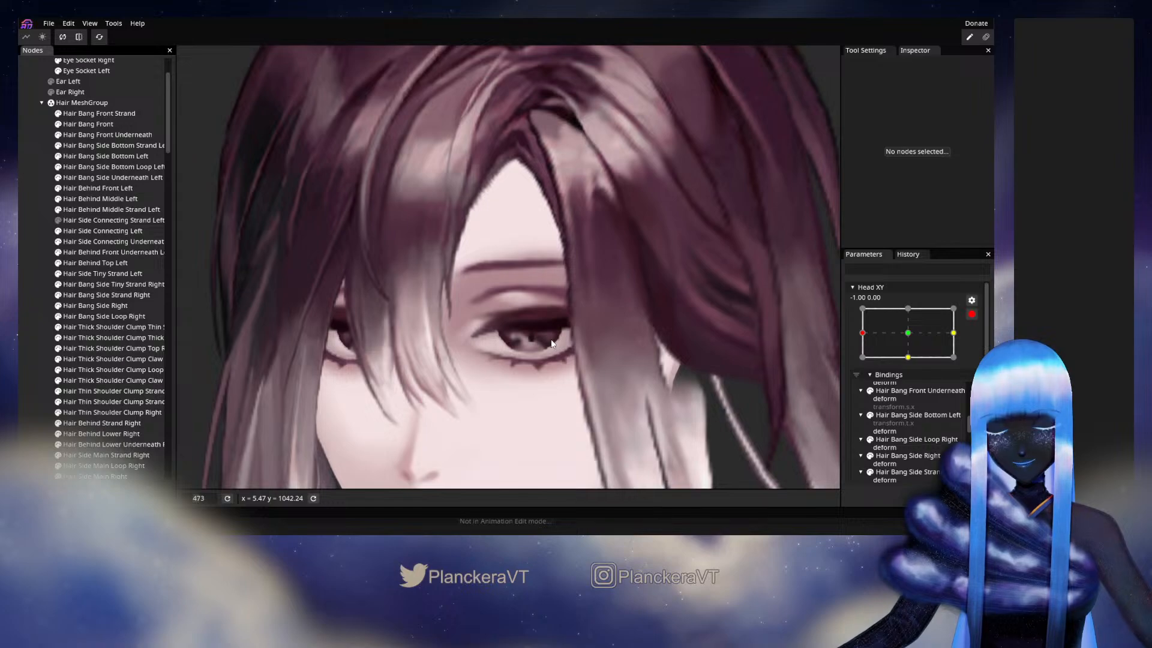
pyautogui.moveTo(551, 340); pyautogui.dragTo(509, 327)
pyautogui.moveTo(596, 271); pyautogui.dragTo(535, 324)
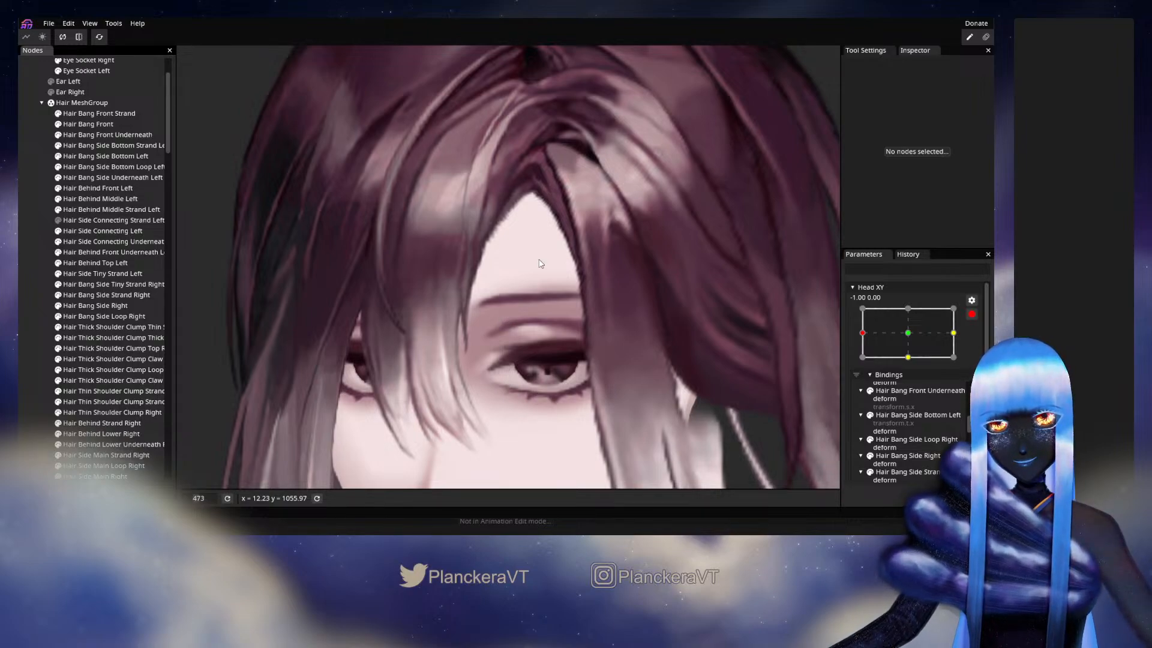
pyautogui.moveTo(451, 187); pyautogui.dragTo(433, 236)
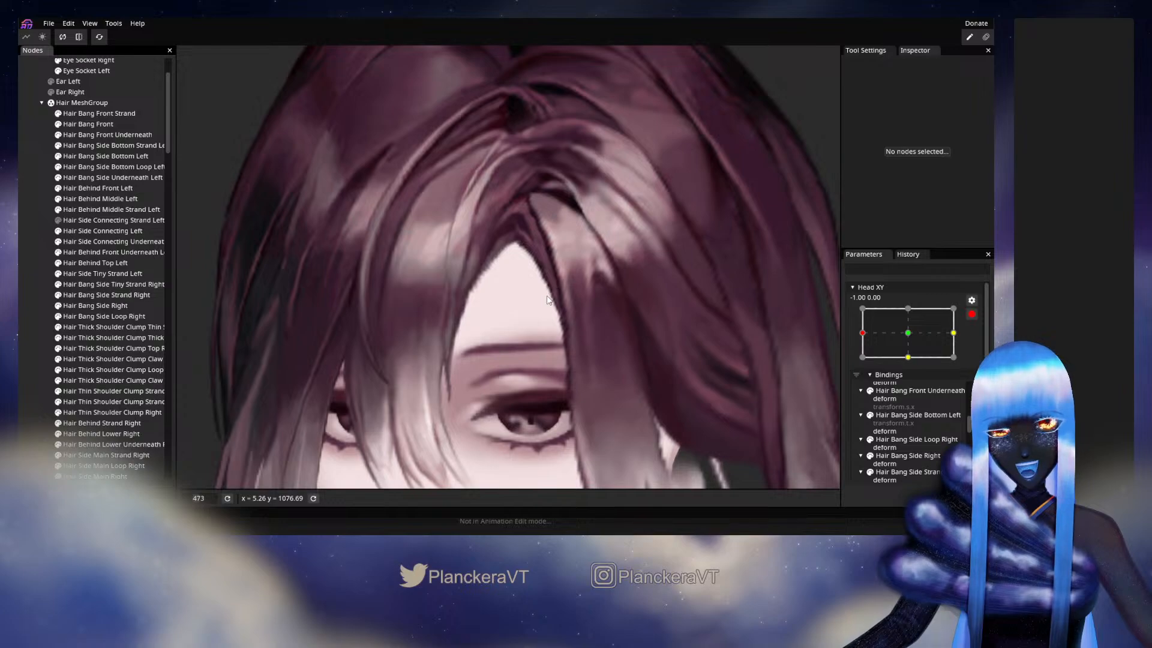
pyautogui.moveTo(548, 296); pyautogui.dragTo(556, 322)
pyautogui.click(971, 314)
pyautogui.scroll(2, 634, 320)
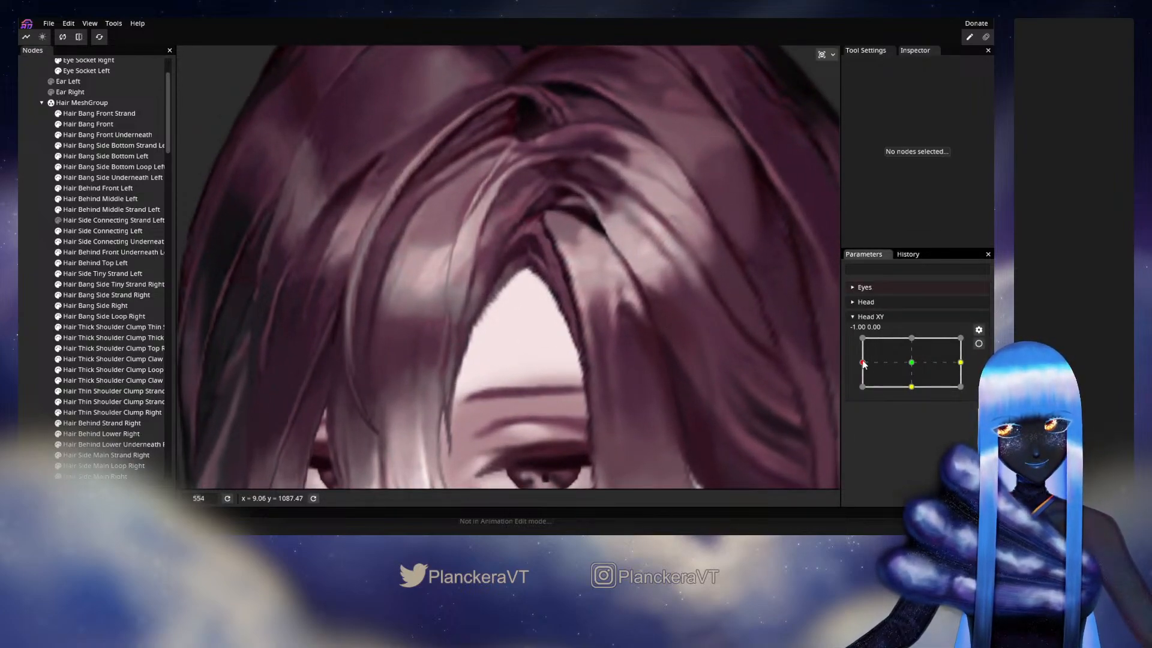
pyautogui.moveTo(864, 363)
pyautogui.mouseDown()
pyautogui.moveTo(913, 368)
pyautogui.moveTo(862, 362)
pyautogui.mouseUp()
# - Rearm Head XY at -1.00, 0.00 and nudge an interior vertex in the upper left half of Hair Bang Front Underneath
pyautogui.click(979, 343)
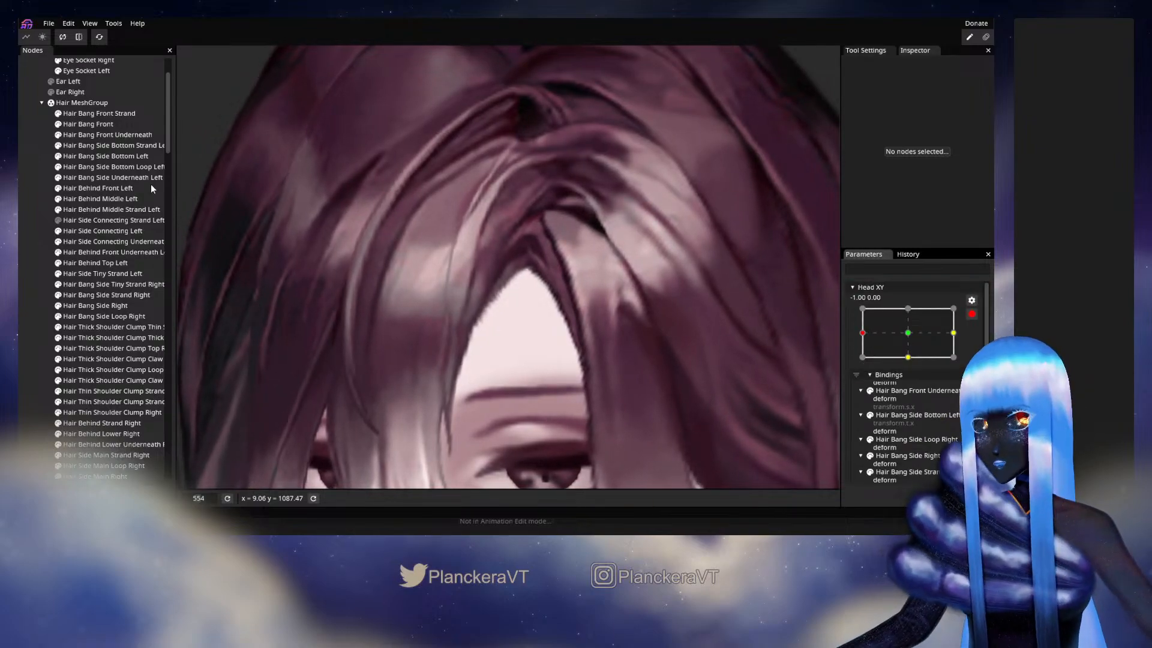
pyautogui.click(108, 135)
pyautogui.scroll(3, 584, 301)
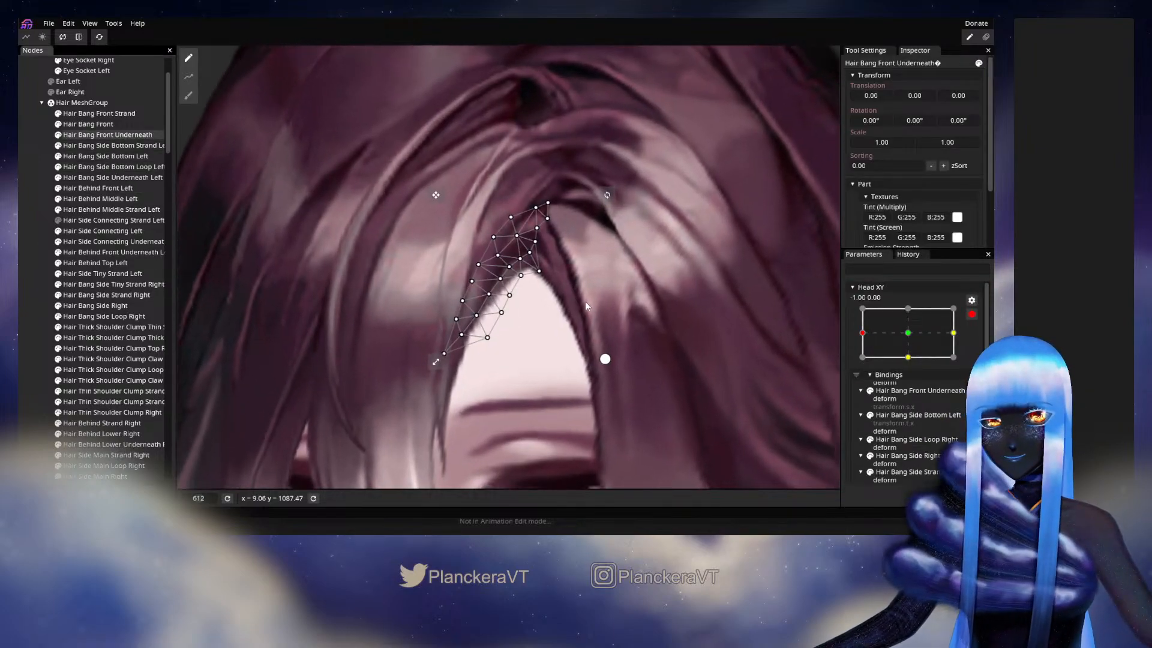
pyautogui.scroll(1, 507, 292)
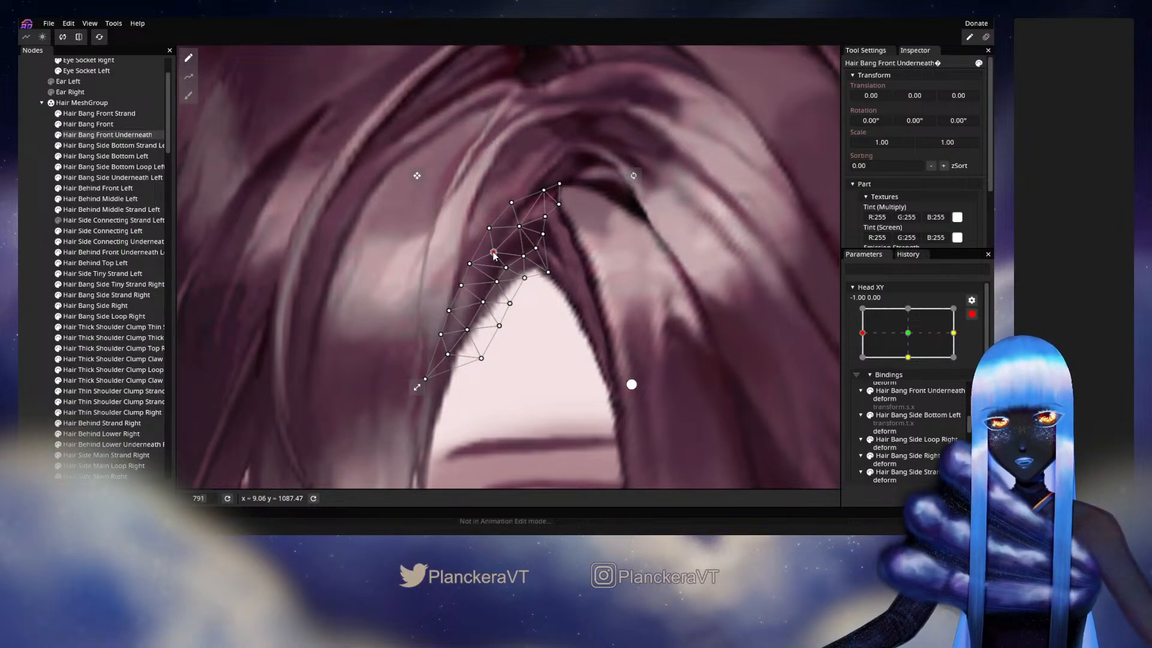
pyautogui.click(56, 265)
pyautogui.scroll(-1, 653, 345)
pyautogui.scroll(-3, 653, 348)
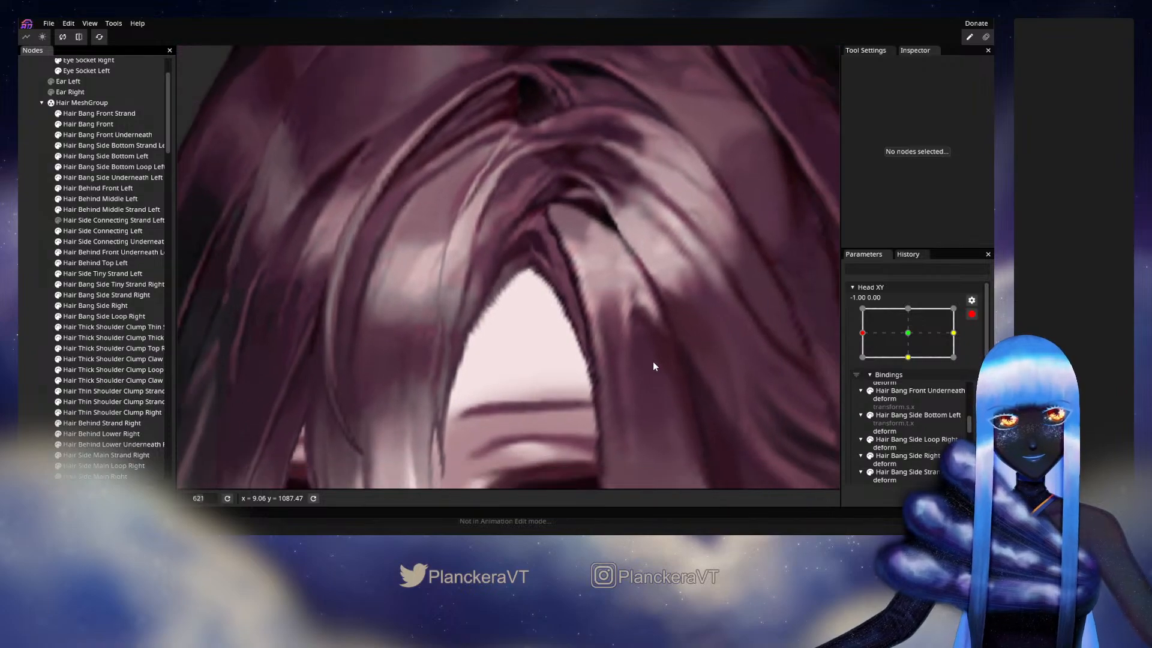
# - Disarm Head XY and preview the head turn from -1.00, 0.00 to the centre and back
pyautogui.click(972, 314)
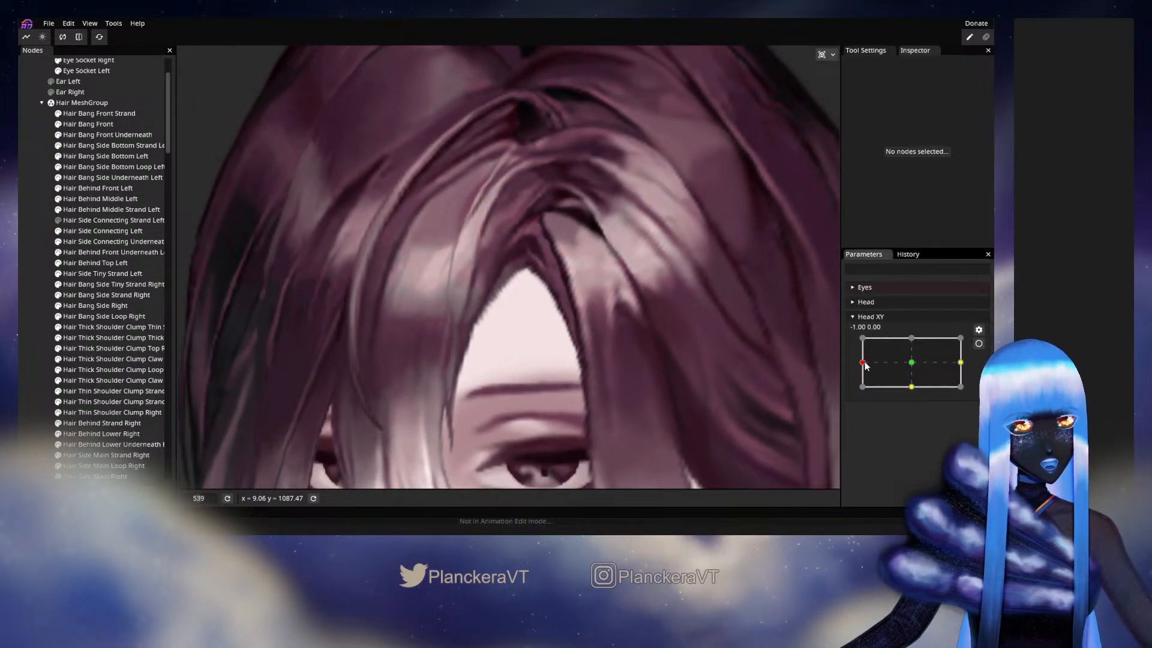
pyautogui.moveTo(866, 366); pyautogui.dragTo(913, 366)
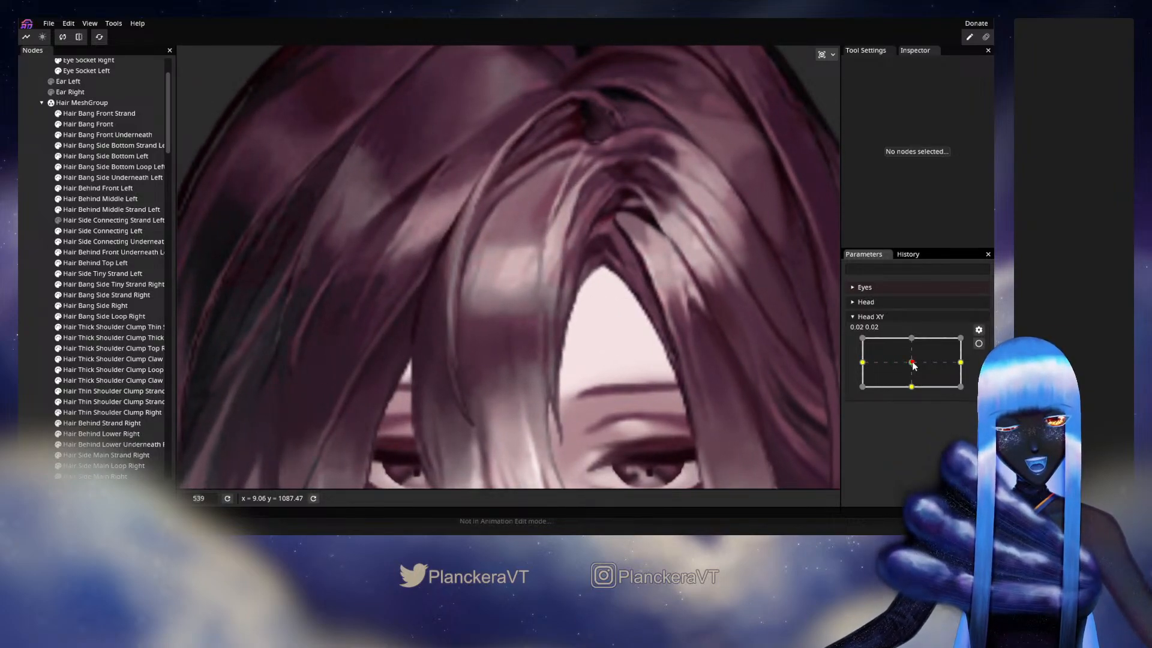
pyautogui.moveTo(913, 366); pyautogui.dragTo(863, 366)
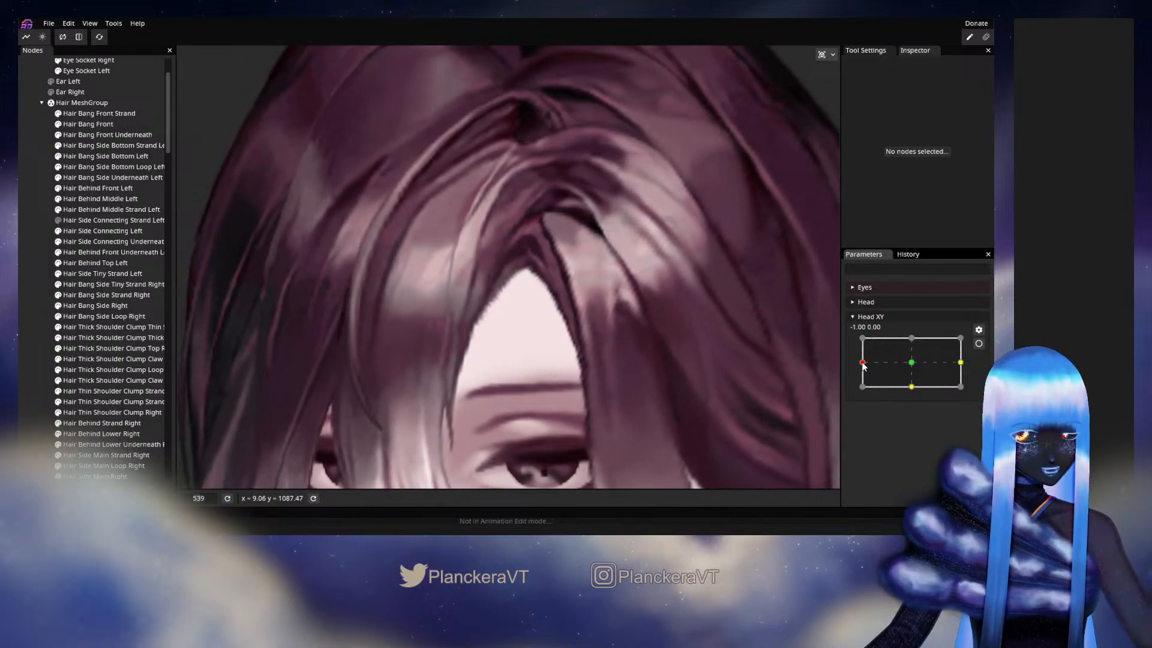
# - Rearm Head XY, nudge the upper vertex on the parting-side edge of Hair Bang Front Underneath, and check the -1.00, 0.00 pose with the parameter disarmed
pyautogui.click(978, 345)
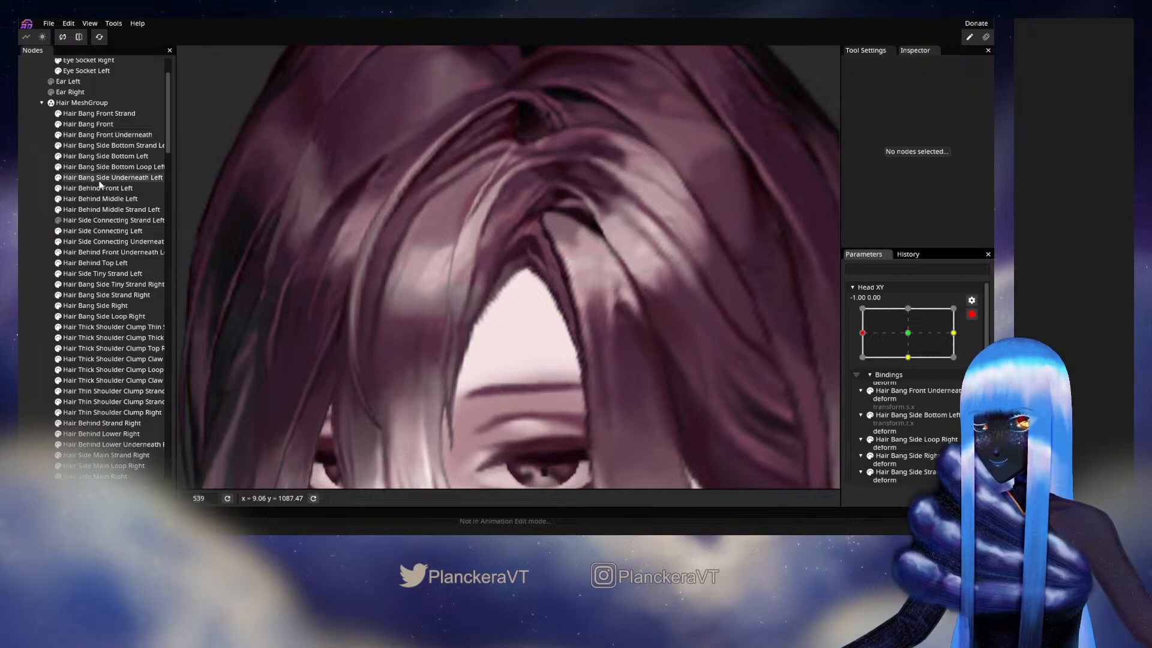
pyautogui.click(99, 138)
pyautogui.scroll(3, 573, 283)
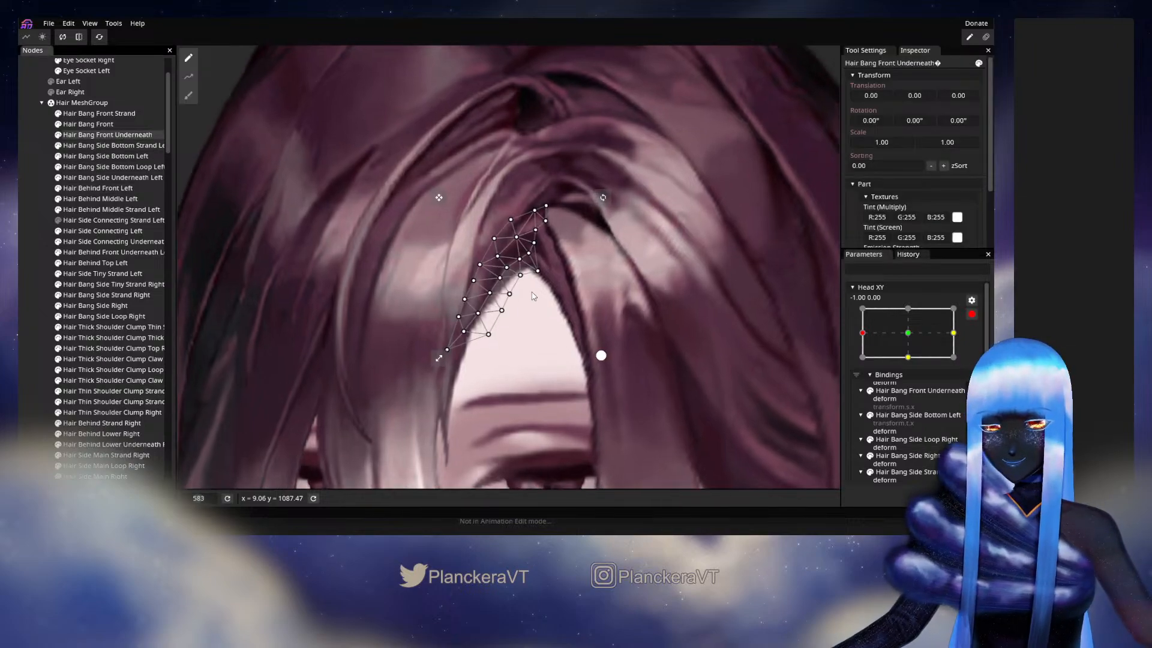
pyautogui.scroll(1, 542, 271)
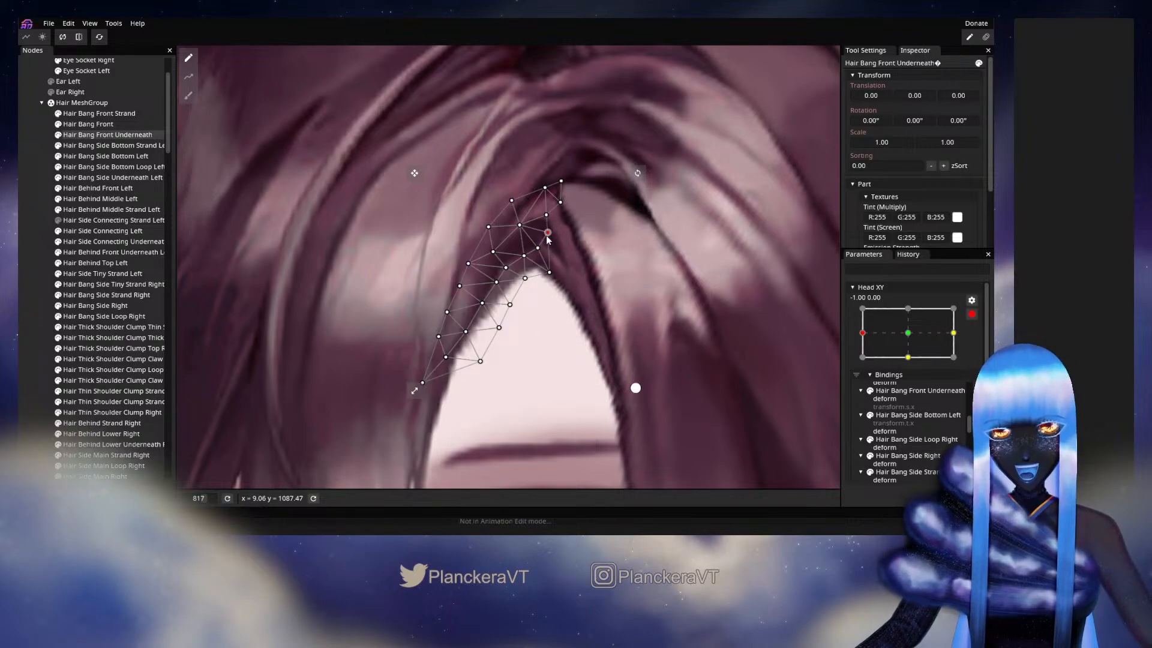
pyautogui.click(573, 342)
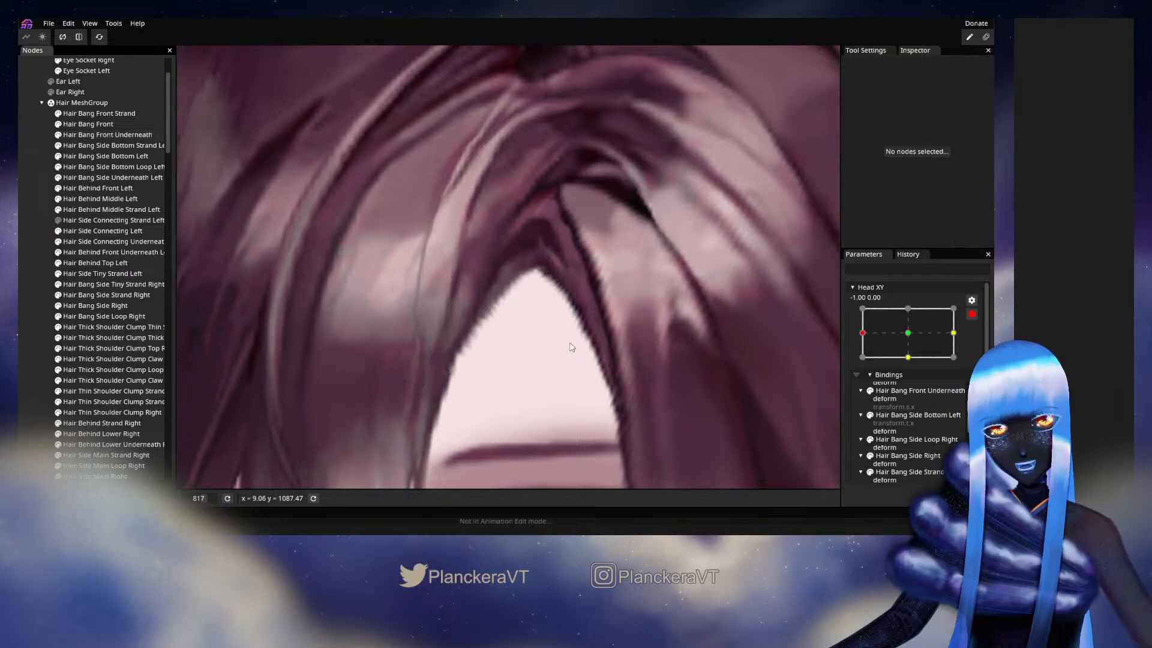
pyautogui.scroll(-4, 572, 342)
pyautogui.click(972, 313)
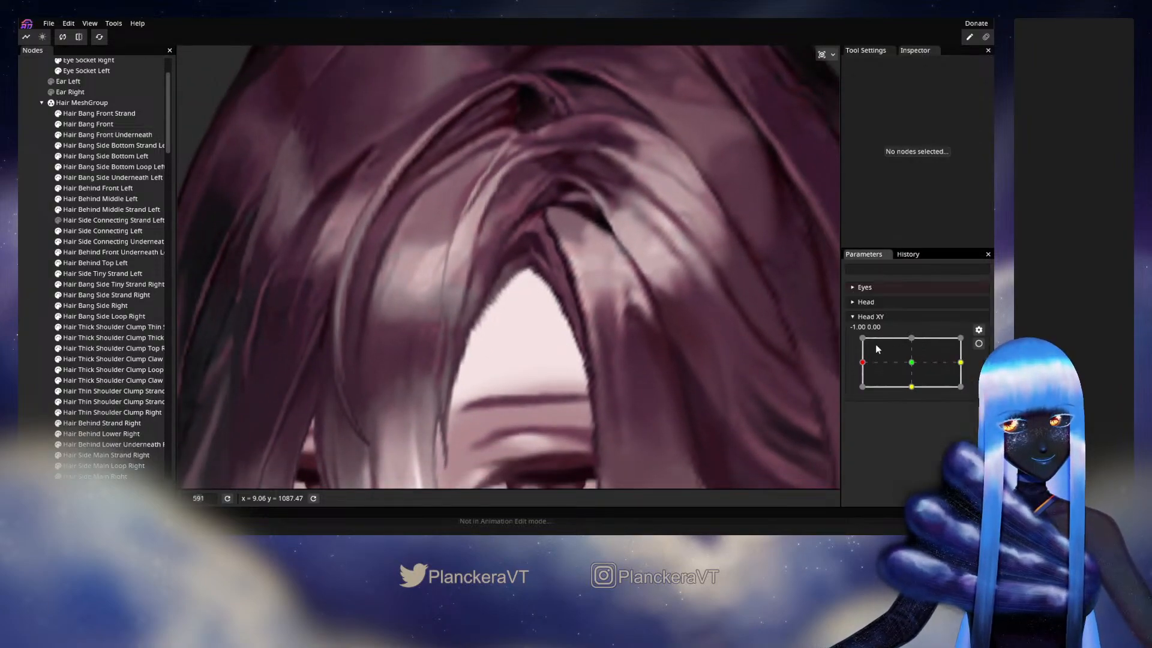
pyautogui.moveTo(863, 364)
pyautogui.mouseDown()
pyautogui.moveTo(906, 365)
pyautogui.moveTo(866, 360)
pyautogui.moveTo(906, 354)
pyautogui.moveTo(863, 349)
pyautogui.moveTo(856, 364)
pyautogui.mouseUp()
# - At Head XY -1.00, 0.00, undo the central vertex move, raise the mesh's lower parting-side corner vertex, and nudge the edge vertex above it
pyautogui.click(978, 344)
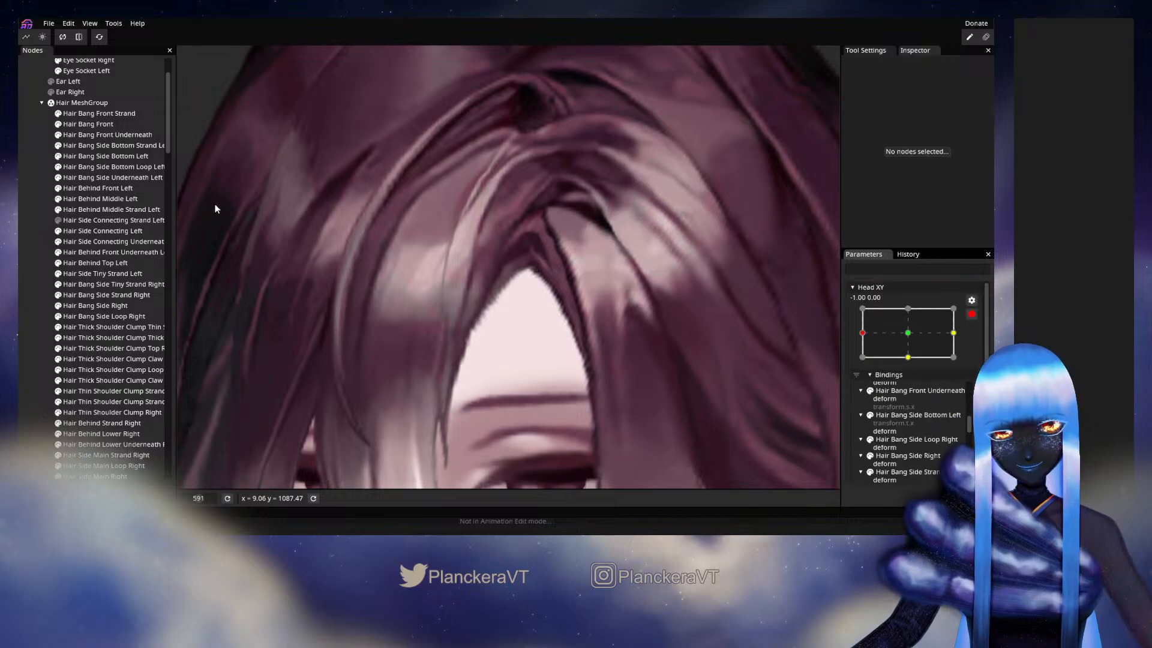
pyautogui.click(108, 135)
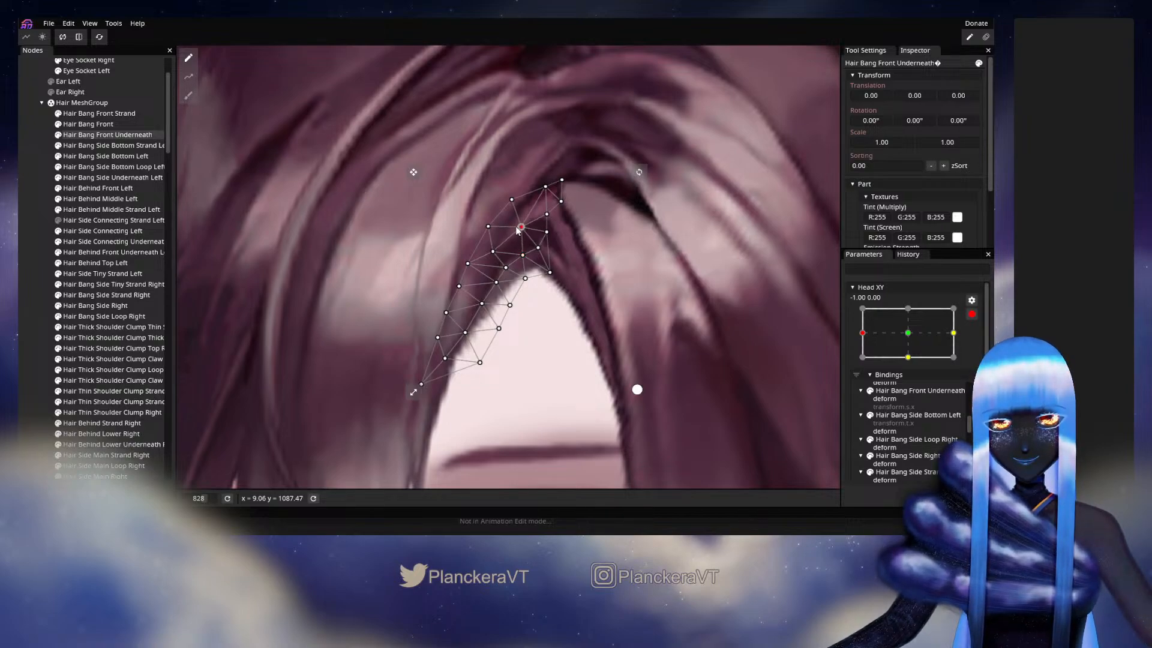
pyautogui.hotkey('ctrl', 'z')
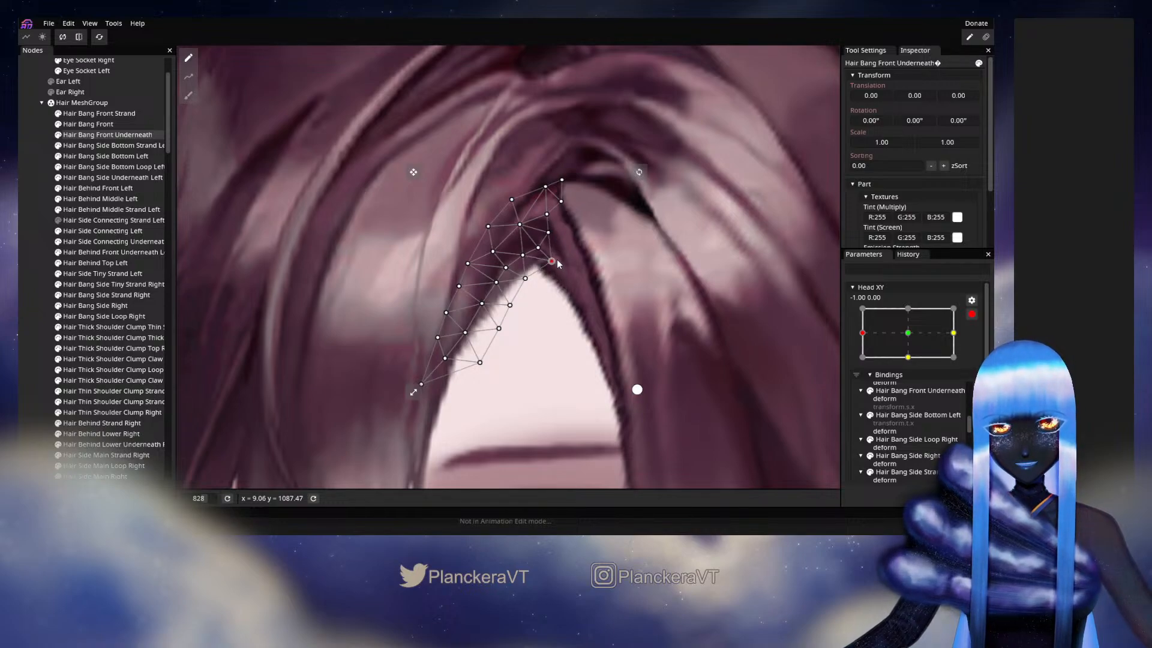
pyautogui.moveTo(565, 262); pyautogui.dragTo(558, 263)
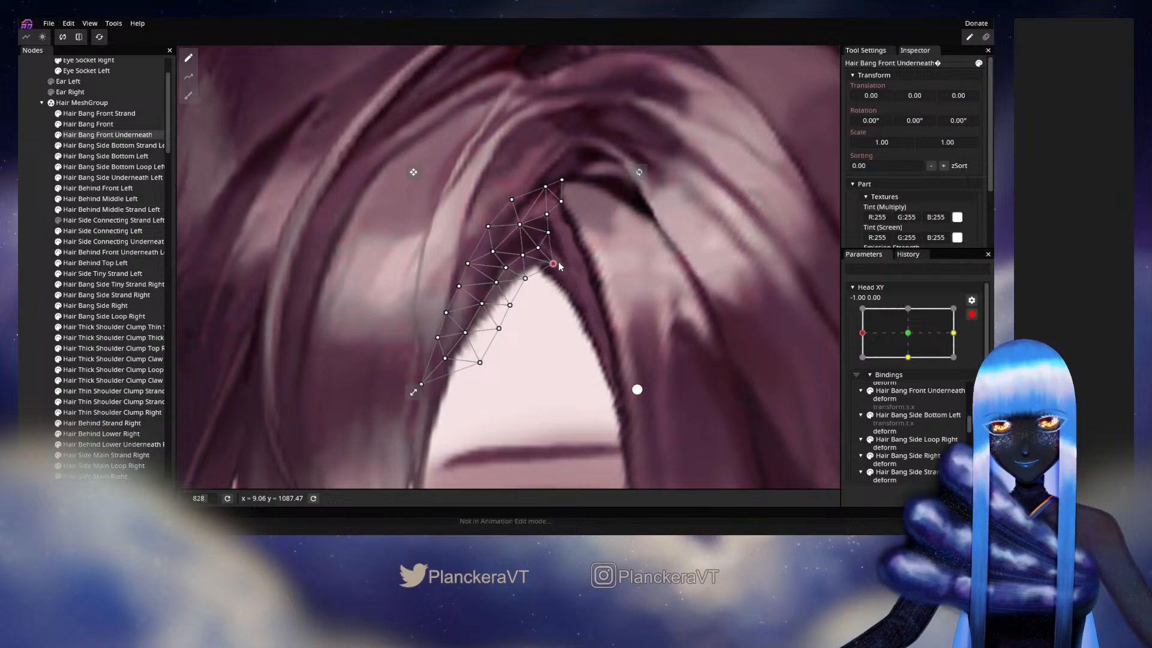
pyautogui.click(548, 233)
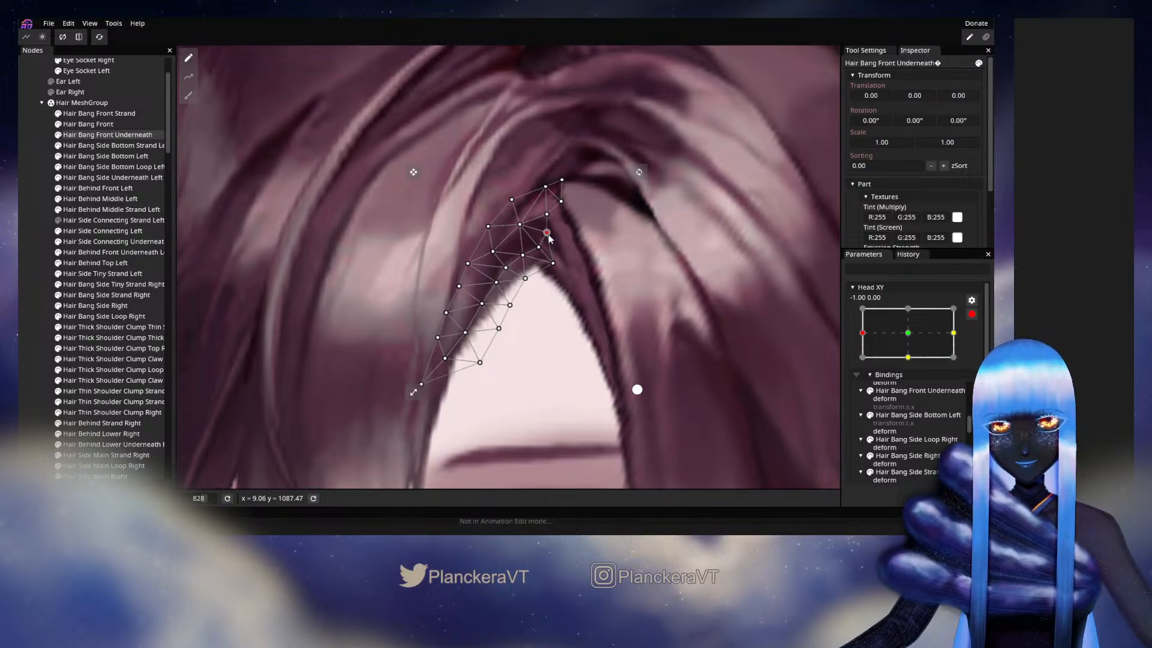
pyautogui.moveTo(552, 238); pyautogui.dragTo(550, 238)
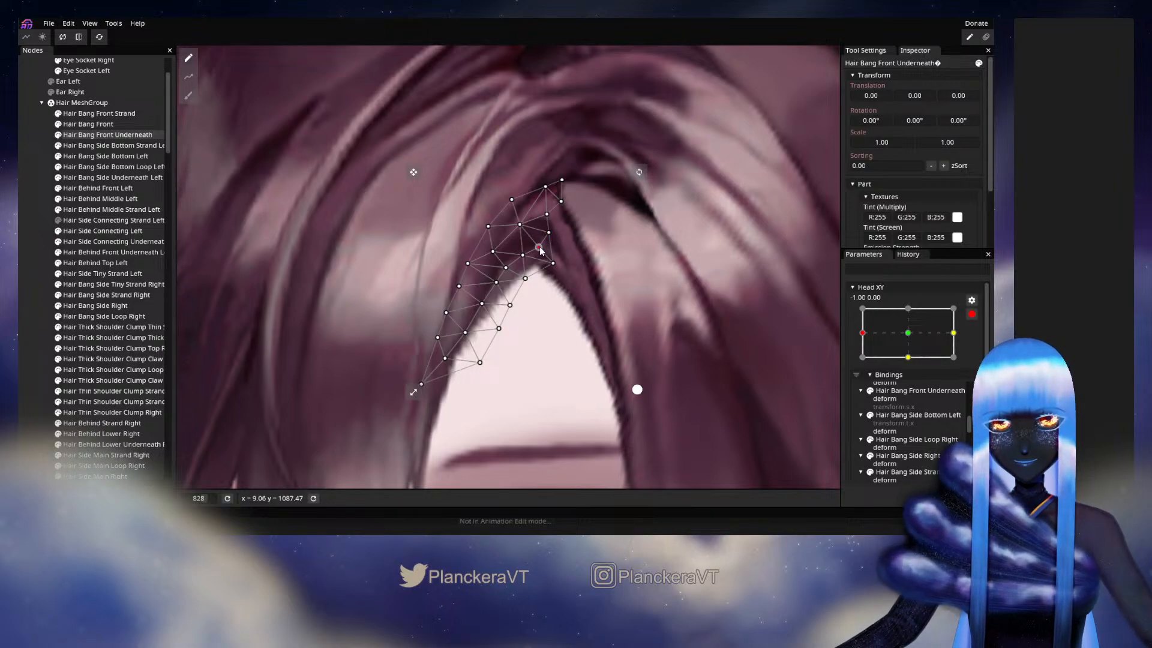
pyautogui.click(27, 284)
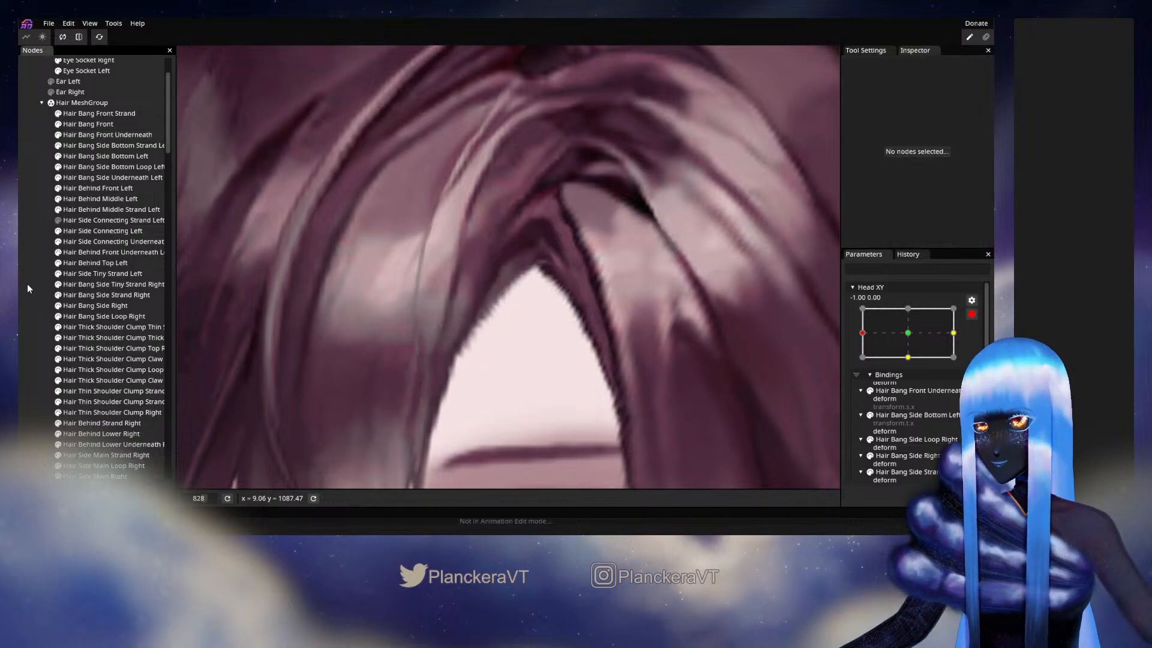
# - Disarm Head XY, preview a slight turn to about -0.89, 0.08, and return to -1.00, 0.00
pyautogui.click(972, 314)
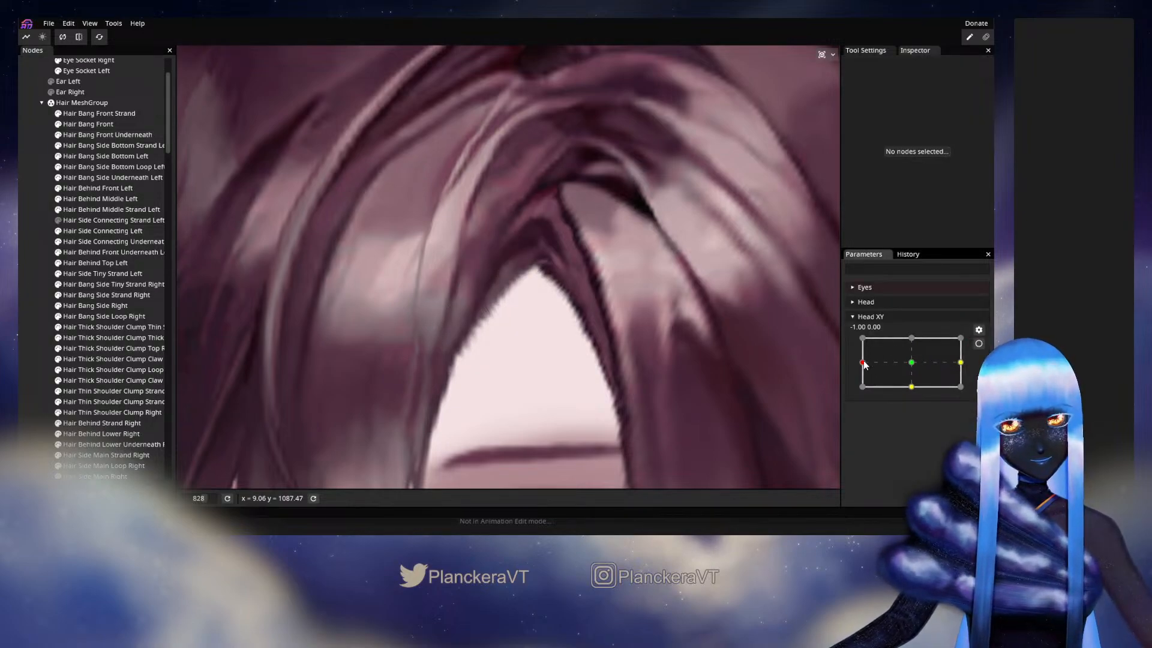
pyautogui.moveTo(864, 364)
pyautogui.mouseDown()
pyautogui.moveTo(905, 362)
pyautogui.moveTo(868, 361)
pyautogui.mouseUp()
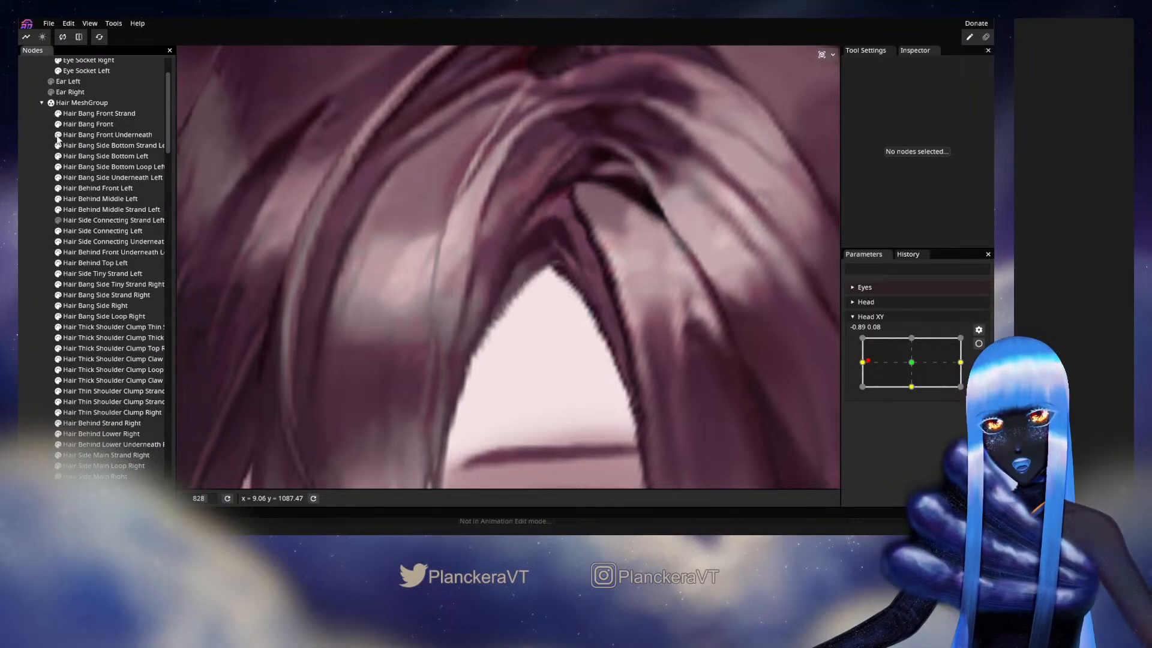
pyautogui.moveTo(867, 361)
pyautogui.mouseDown()
pyautogui.moveTo(910, 367)
pyautogui.moveTo(862, 366)
pyautogui.mouseUp()
# - Rearm Head XY at -1.00, 0.00 and lower the parting-side corner vertex of Hair Bang Front Underneath slightly
pyautogui.click(979, 344)
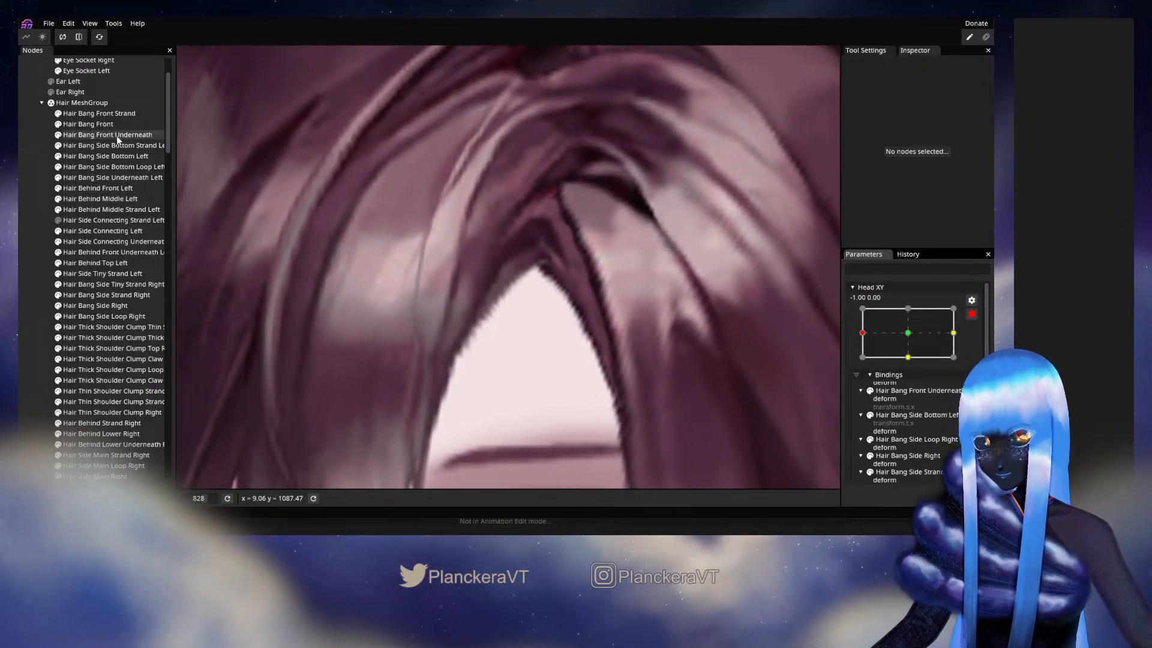
pyautogui.click(139, 135)
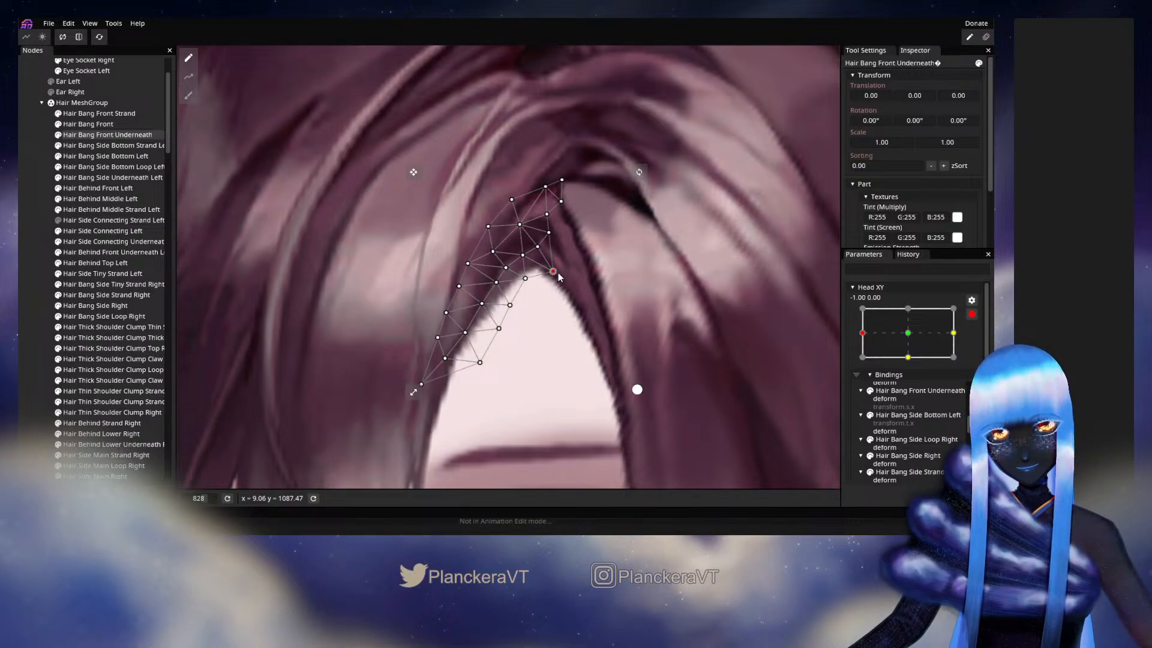
pyautogui.click(525, 278)
pyautogui.click(21, 282)
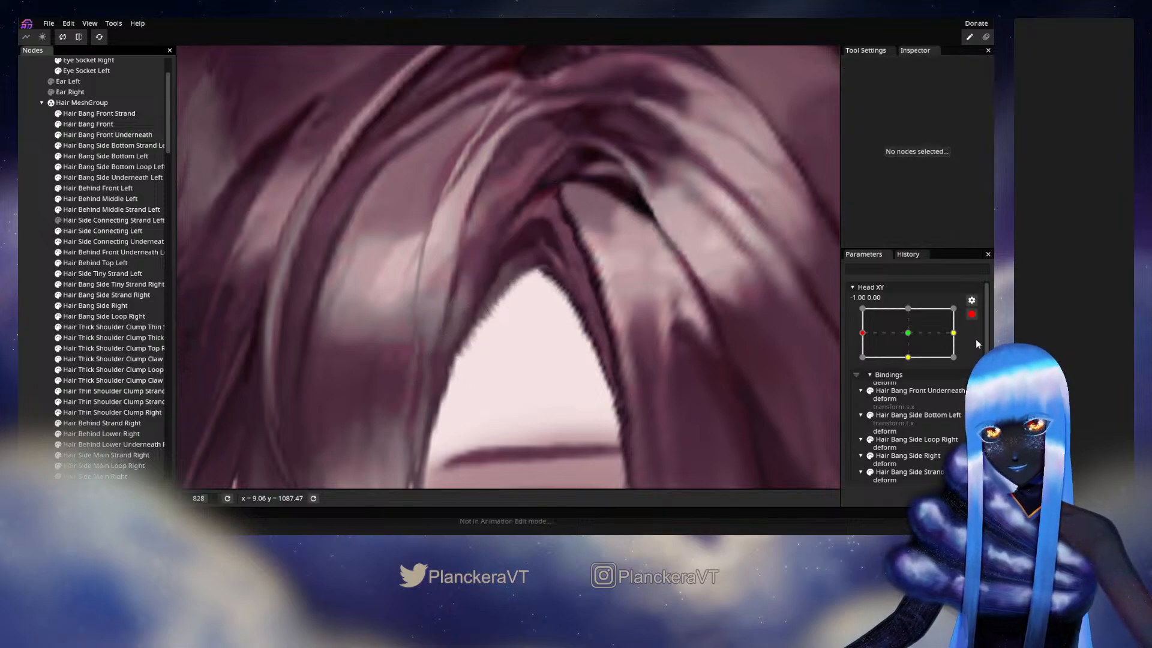
# - Disarm Head XY and preview the fringe from the centre to -1.00, -0.29, then return near the -1.00, 0.00 keyframe
pyautogui.click(971, 315)
pyautogui.moveTo(862, 362); pyautogui.dragTo(910, 366)
pyautogui.moveTo(894, 364); pyautogui.dragTo(861, 376)
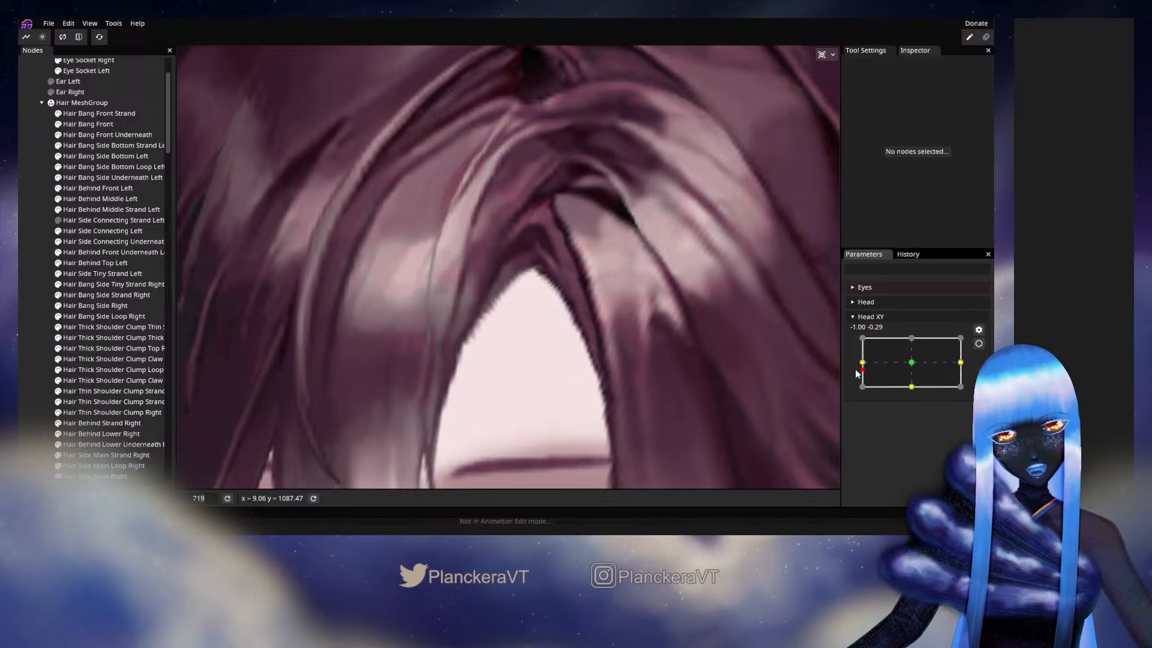
pyautogui.scroll(-4, 618, 357)
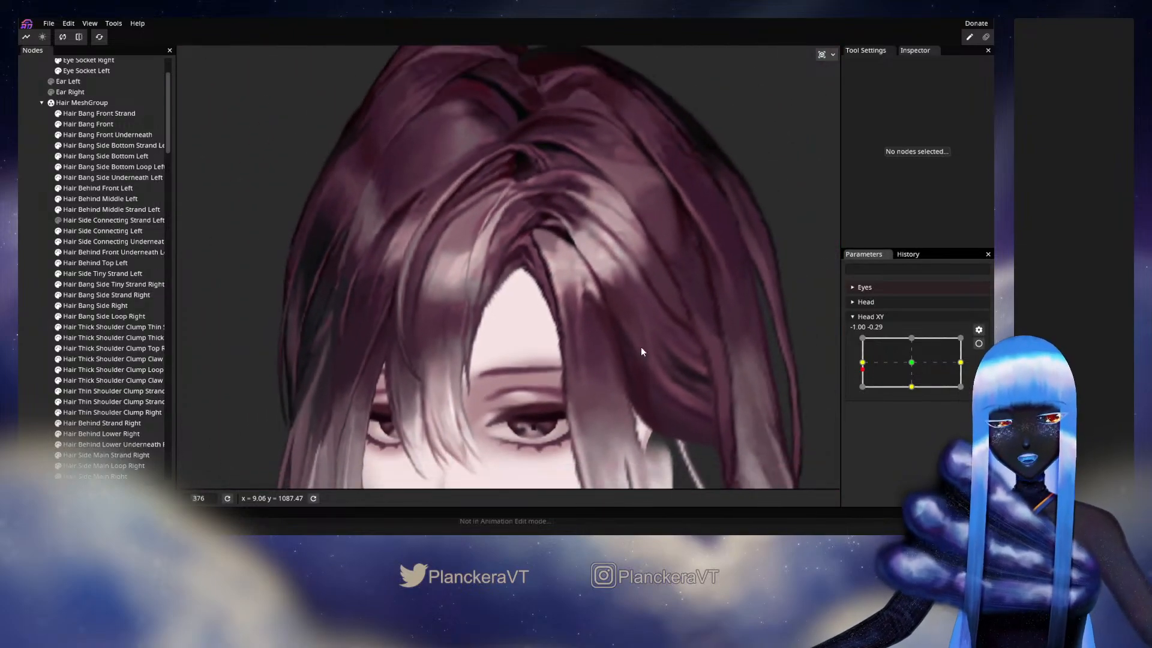
pyautogui.moveTo(862, 366)
pyautogui.mouseDown()
pyautogui.moveTo(906, 368)
pyautogui.moveTo(865, 368)
pyautogui.mouseUp()
# - Rearm Head XY, nudge vertices along the lower forehead edge of Hair Bang Front Underneath, and preview the -1.00, 0.00 pose with the parameter disarmed
pyautogui.click(979, 343)
pyautogui.scroll(5, 522, 321)
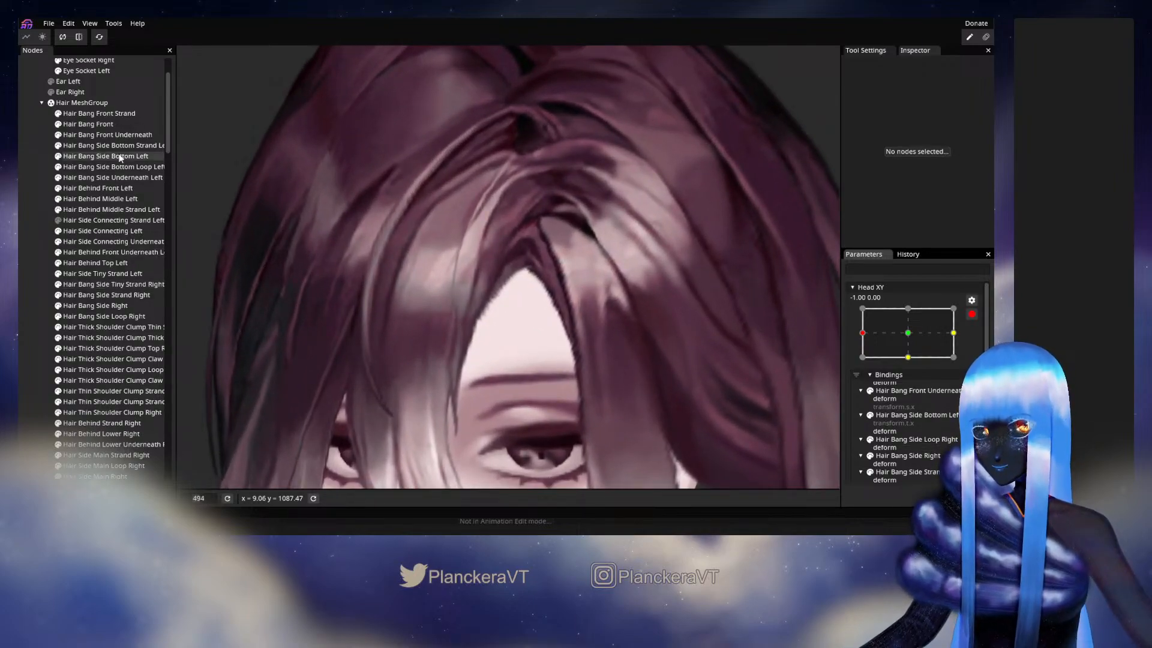
pyautogui.click(124, 135)
pyautogui.scroll(2, 532, 293)
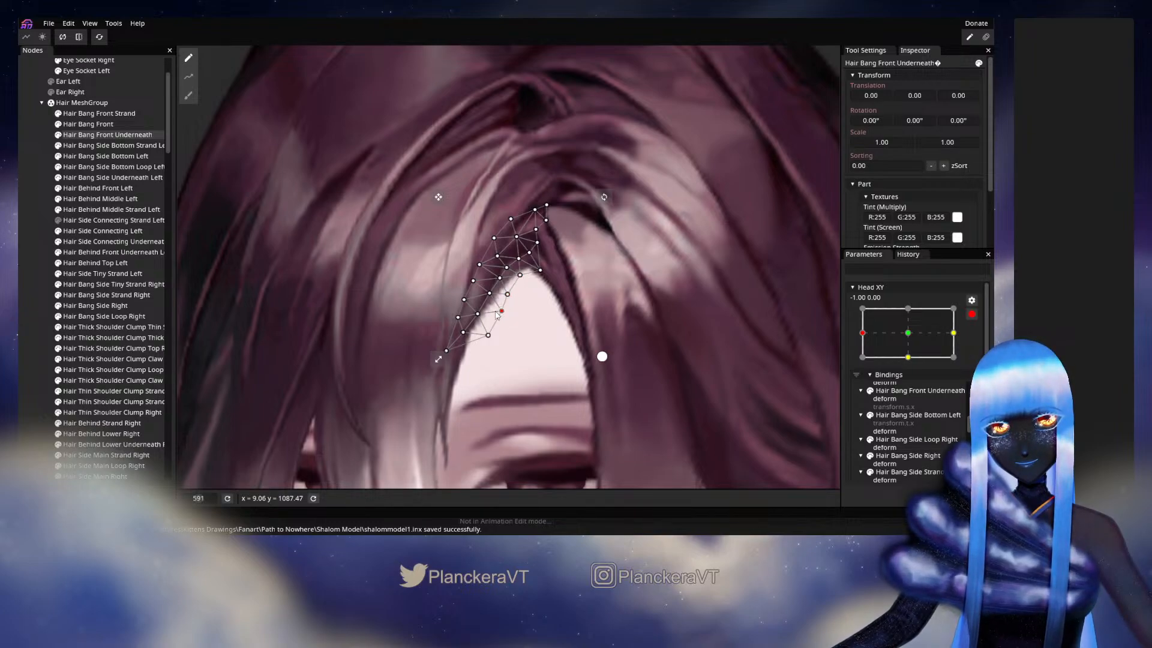
pyautogui.click(45, 268)
pyautogui.scroll(-5, 618, 370)
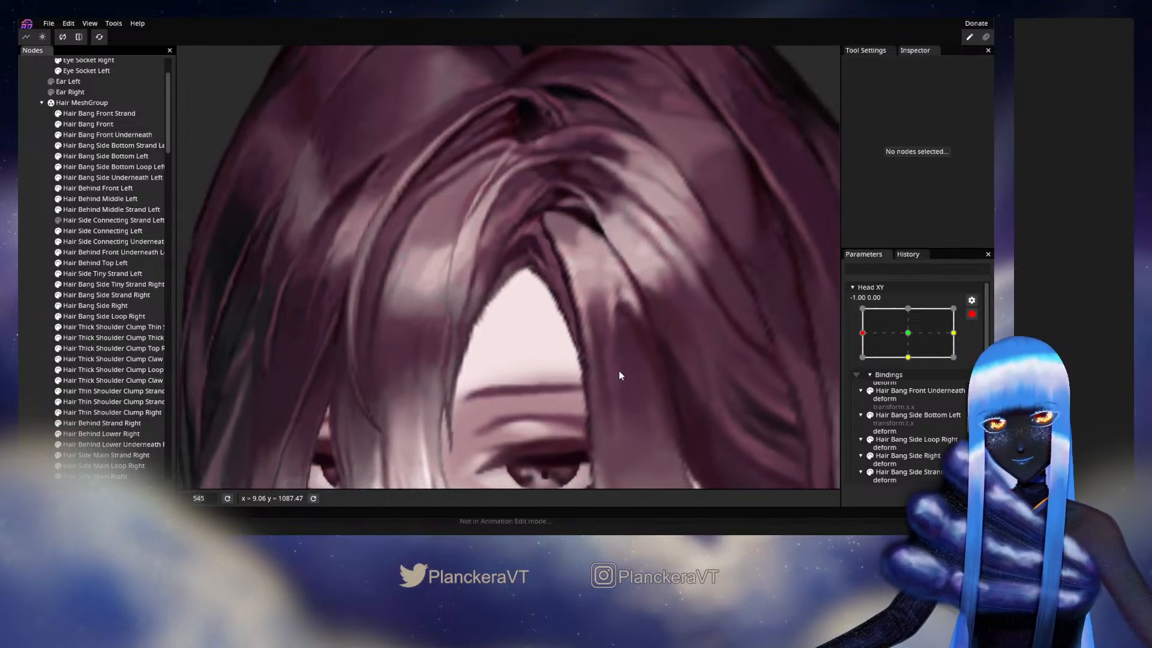
pyautogui.scroll(-1, 620, 377)
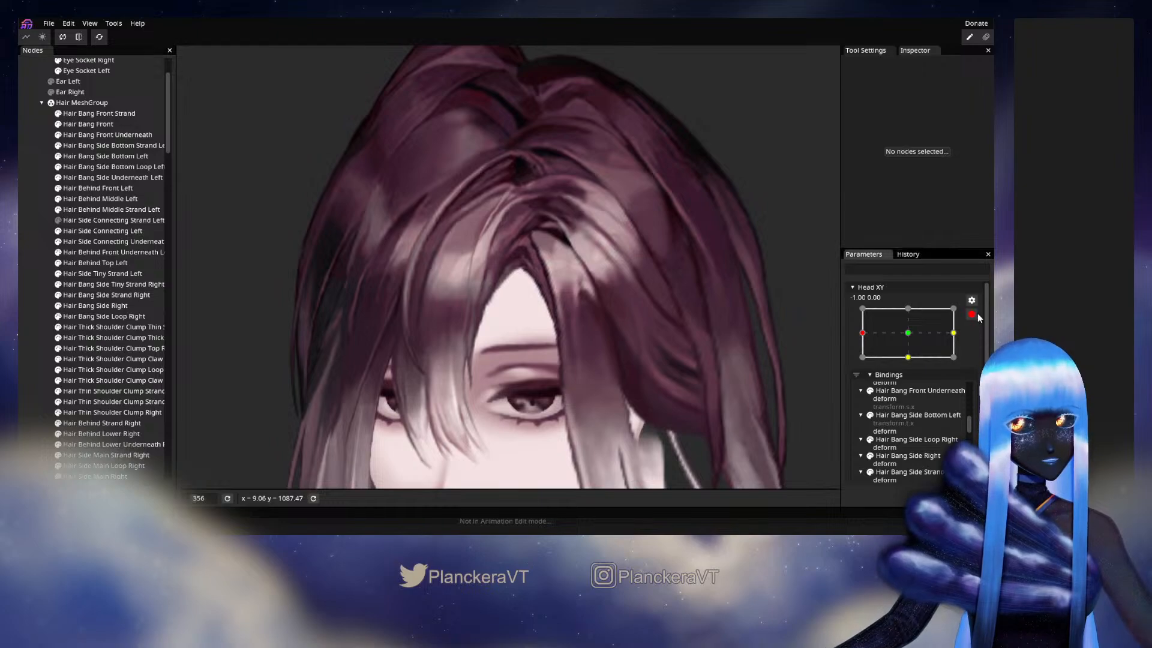
pyautogui.click(973, 314)
pyautogui.moveTo(864, 366)
pyautogui.mouseDown()
pyautogui.moveTo(912, 362)
pyautogui.moveTo(862, 362)
pyautogui.mouseUp()
# - Rearm Head XY at -1.00, 0.00, lower the parting-side edge vertex of Hair Bang Front Underneath slightly, and preview small vertical head turns
pyautogui.click(978, 344)
pyautogui.scroll(5, 545, 226)
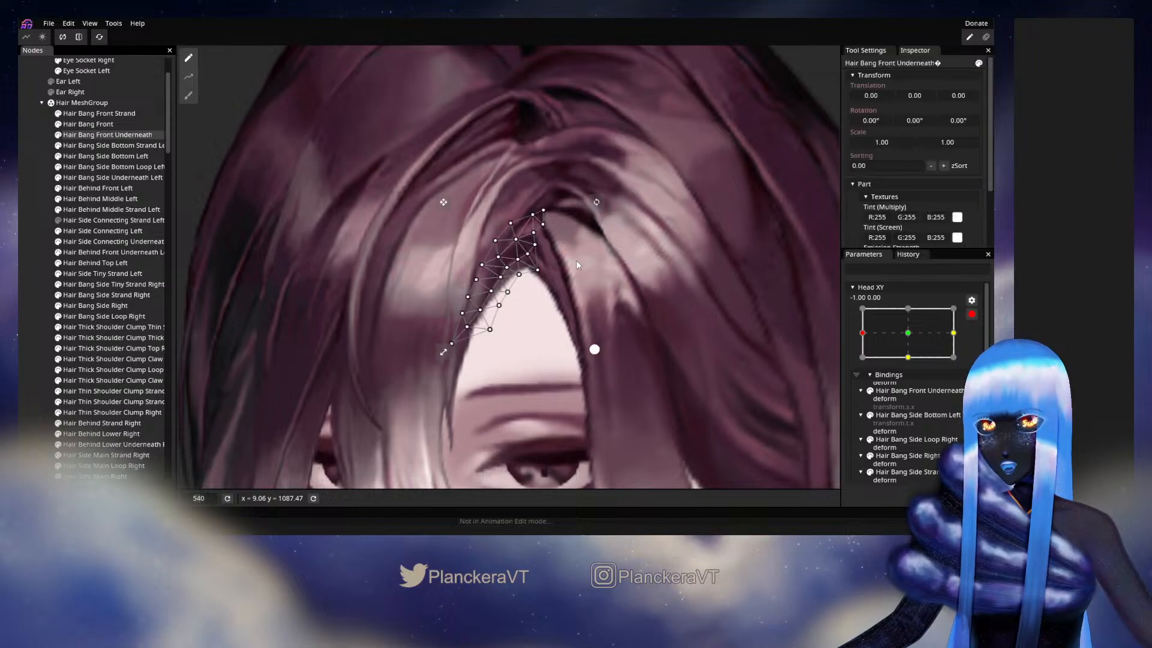
pyautogui.scroll(4, 577, 264)
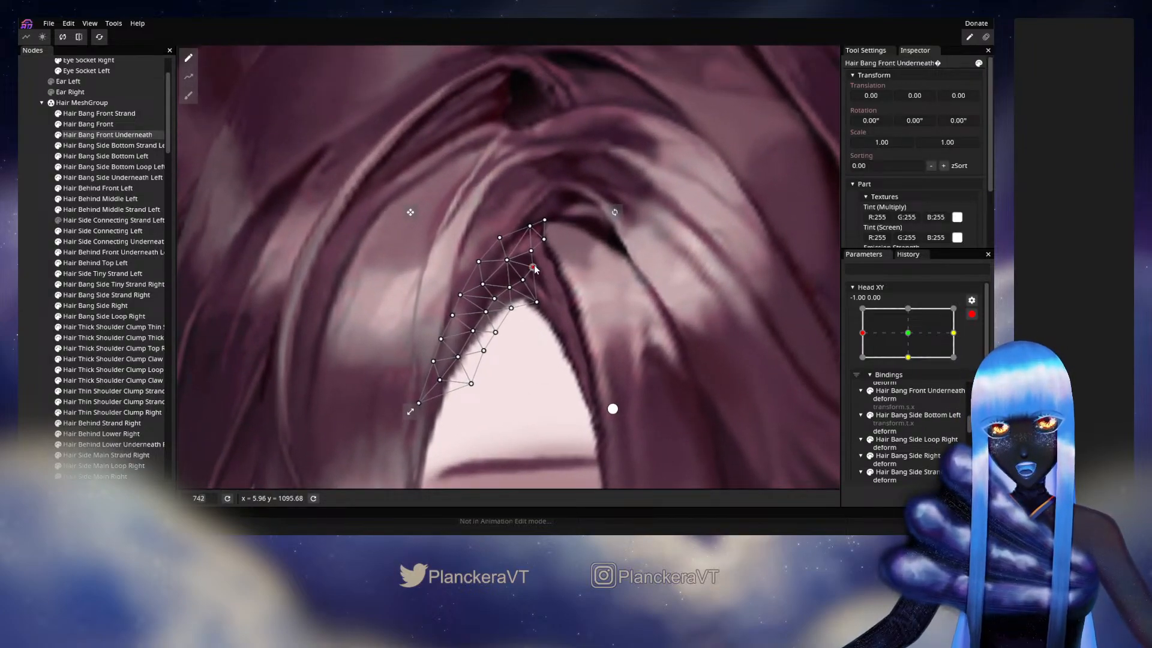
pyautogui.moveTo(535, 266); pyautogui.dragTo(533, 273)
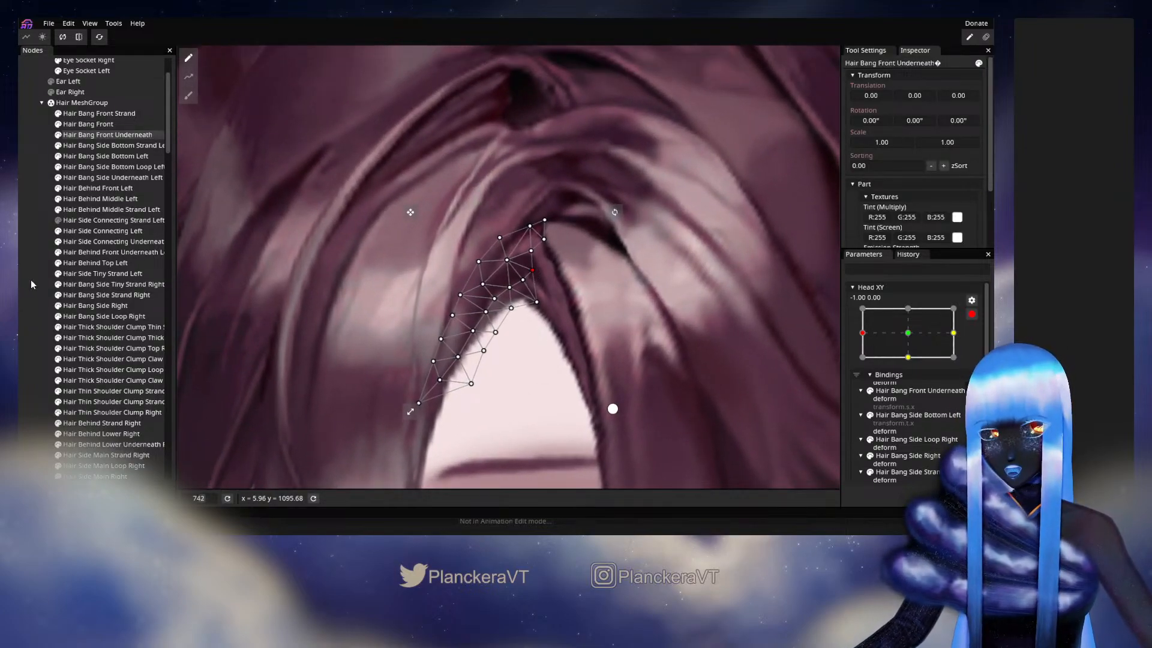
pyautogui.click(678, 350)
pyautogui.scroll(-8, 676, 346)
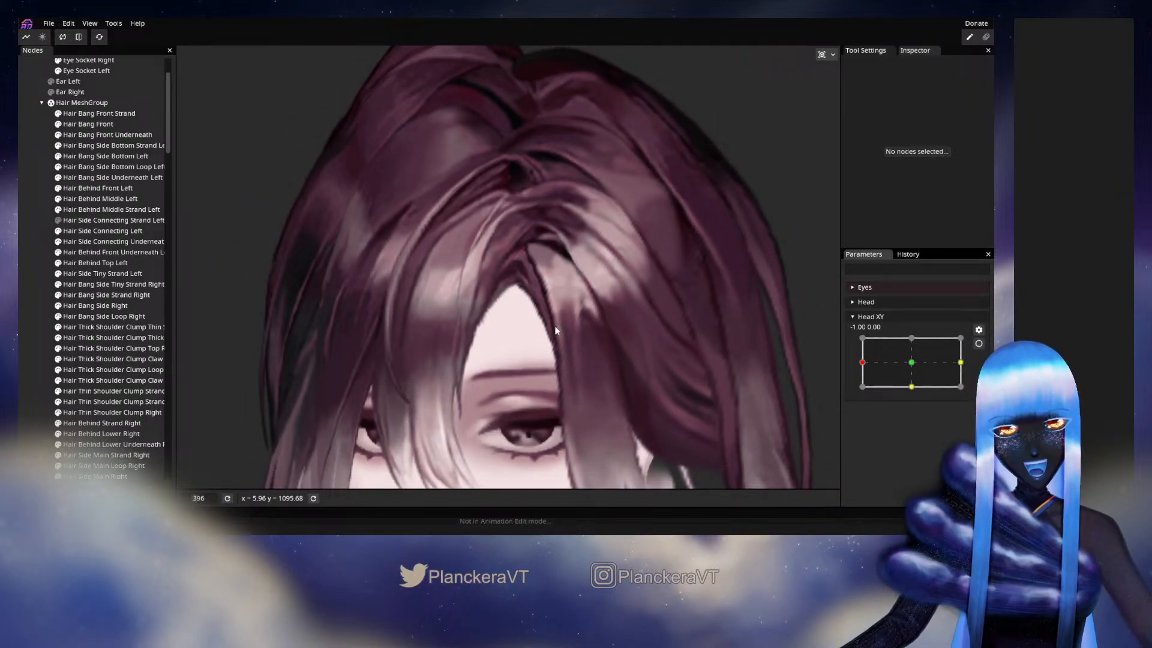
pyautogui.moveTo(862, 364)
pyautogui.mouseDown()
pyautogui.moveTo(908, 364)
pyautogui.moveTo(859, 363)
pyautogui.moveTo(906, 360)
pyautogui.moveTo(862, 350)
pyautogui.mouseUp()
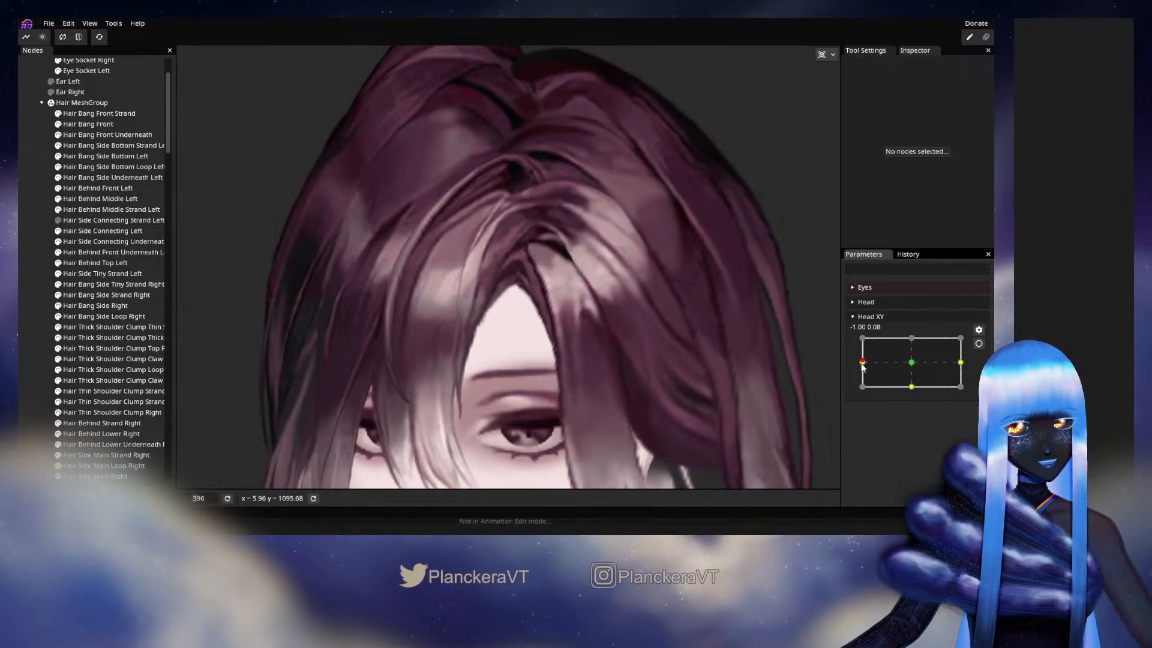
# - Rearm Head XY at -1.00, 0.00, inspect the Hair Bang Front Underneath mesh closely, and preview a turn towards the centre with the parameter disarmed
pyautogui.click(979, 344)
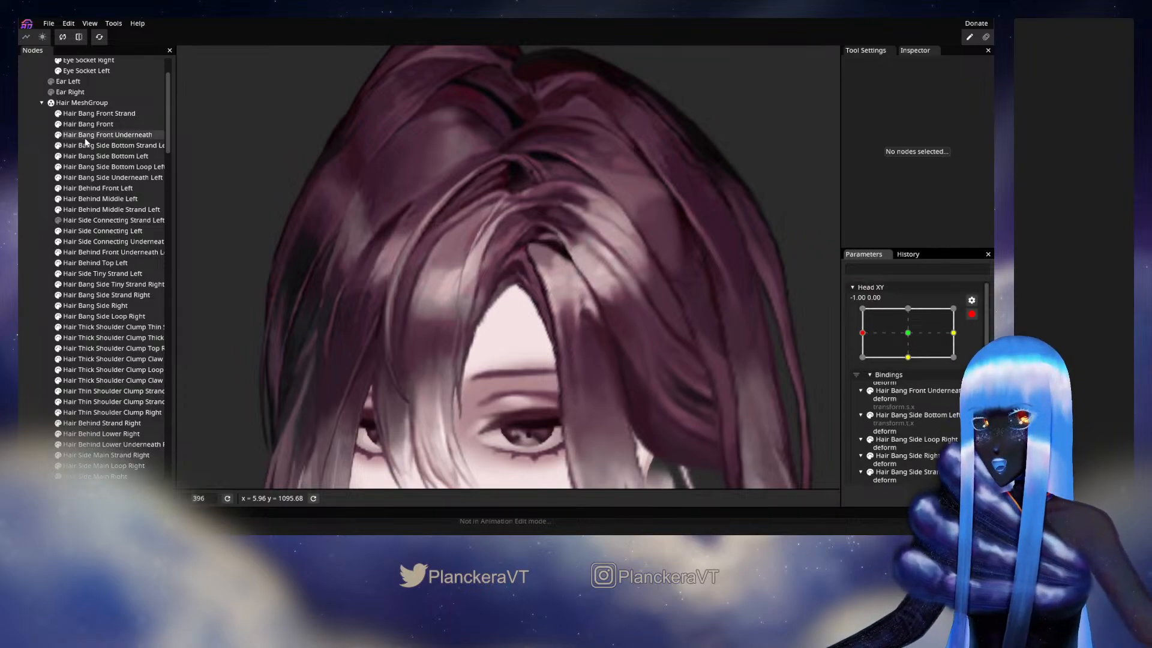
pyautogui.click(84, 138)
pyautogui.scroll(5, 553, 367)
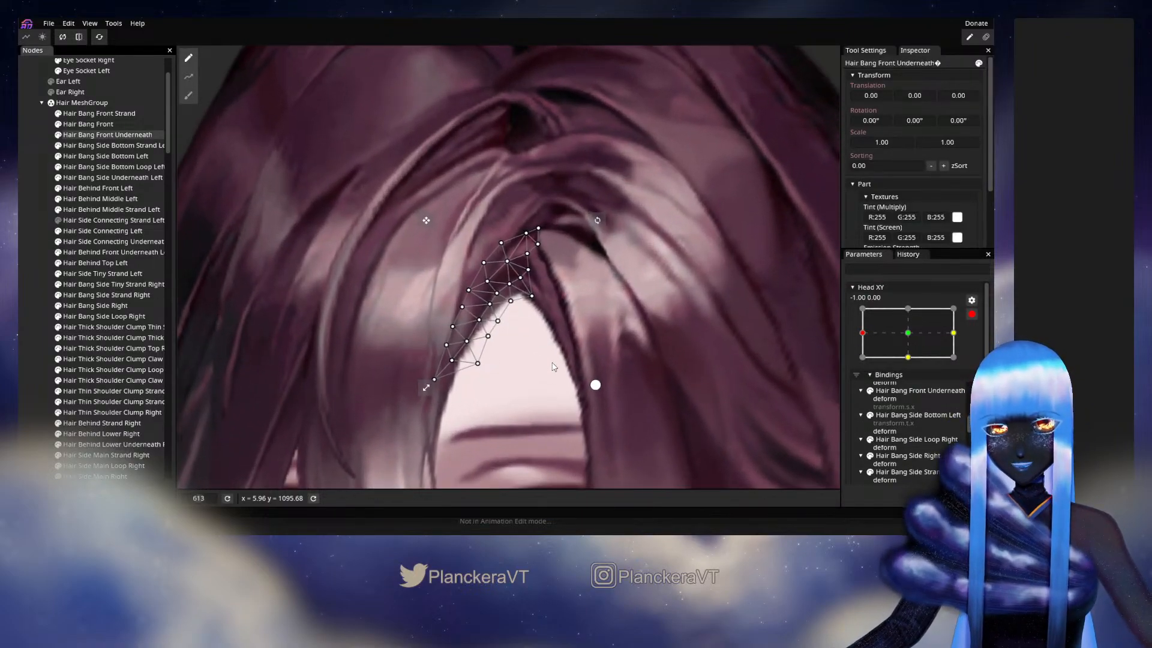
pyautogui.scroll(3, 487, 305)
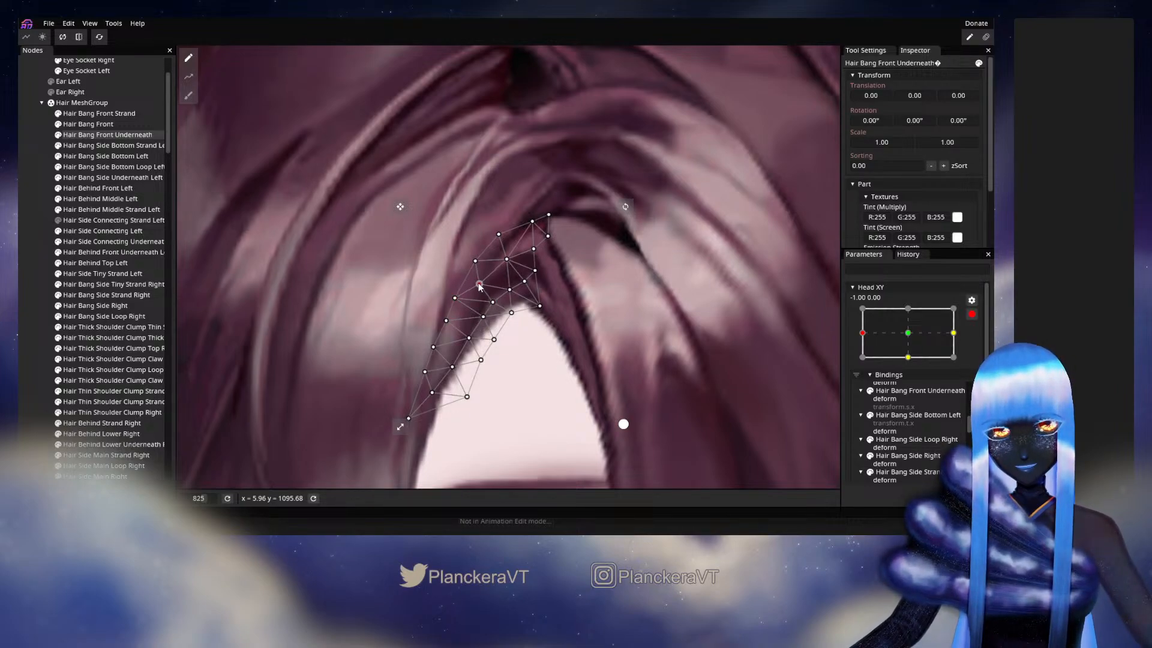
pyautogui.click(411, 365)
pyautogui.scroll(-6, 520, 369)
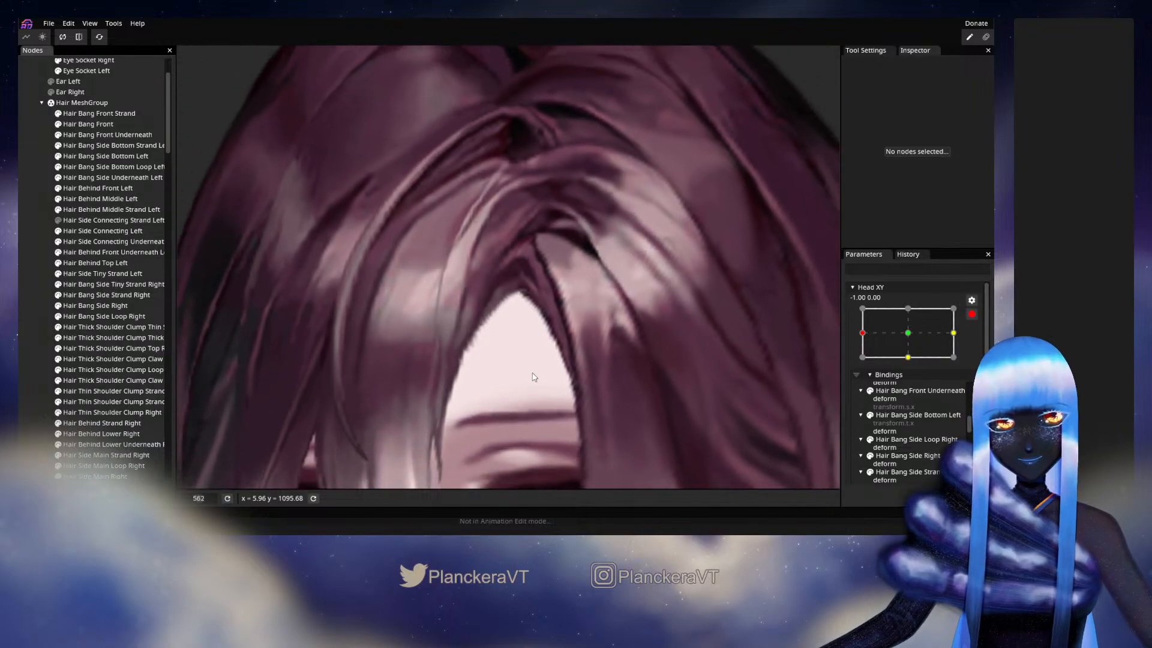
pyautogui.scroll(-2, 558, 374)
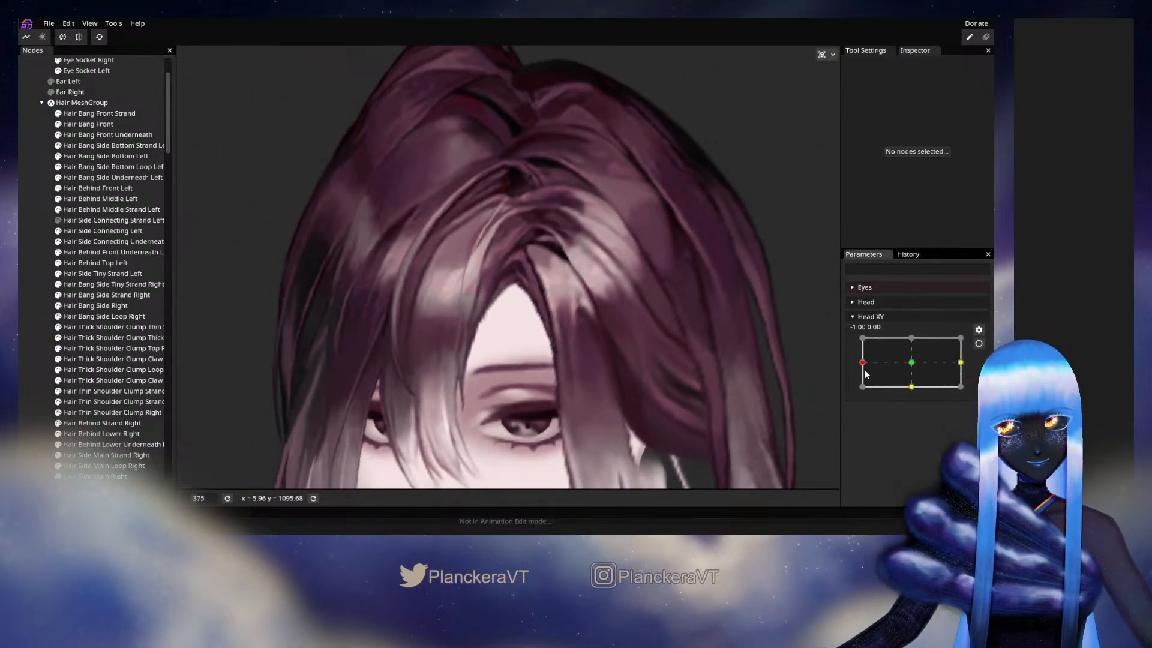
pyautogui.moveTo(864, 364); pyautogui.dragTo(894, 355)
# - Rearm Head XY at -1.00, 0.00 and nudge an inner vertex of Hair Bang Front Underneath near the peak of the forehead opening
pyautogui.click(978, 344)
pyautogui.scroll(3, 480, 302)
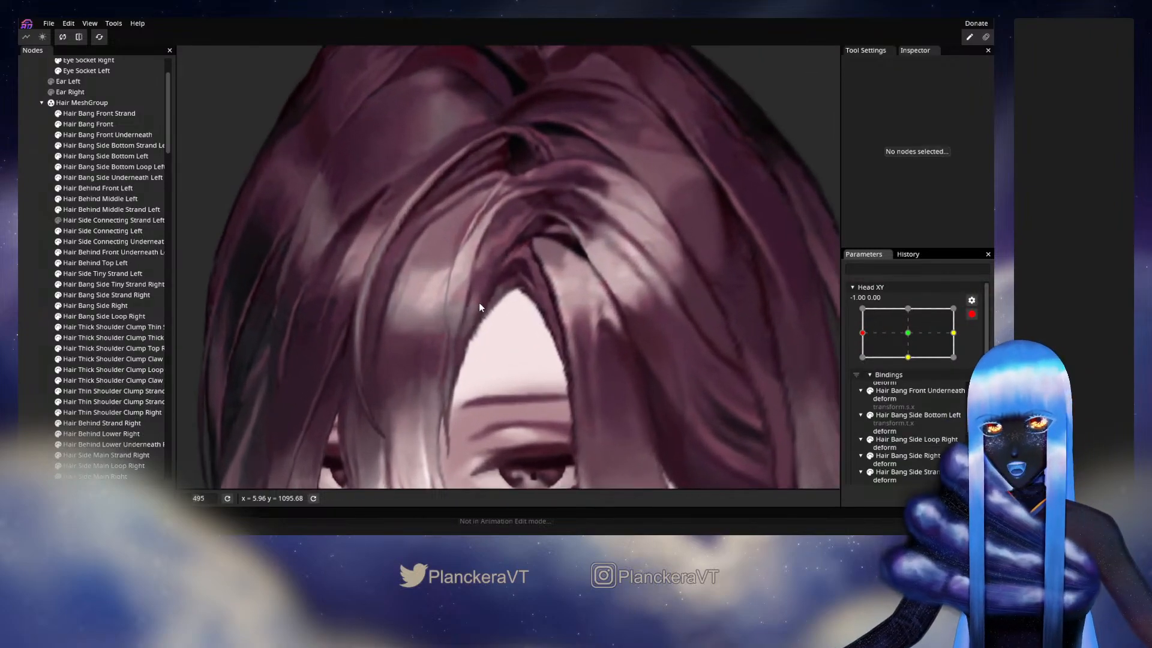
pyautogui.scroll(3, 479, 302)
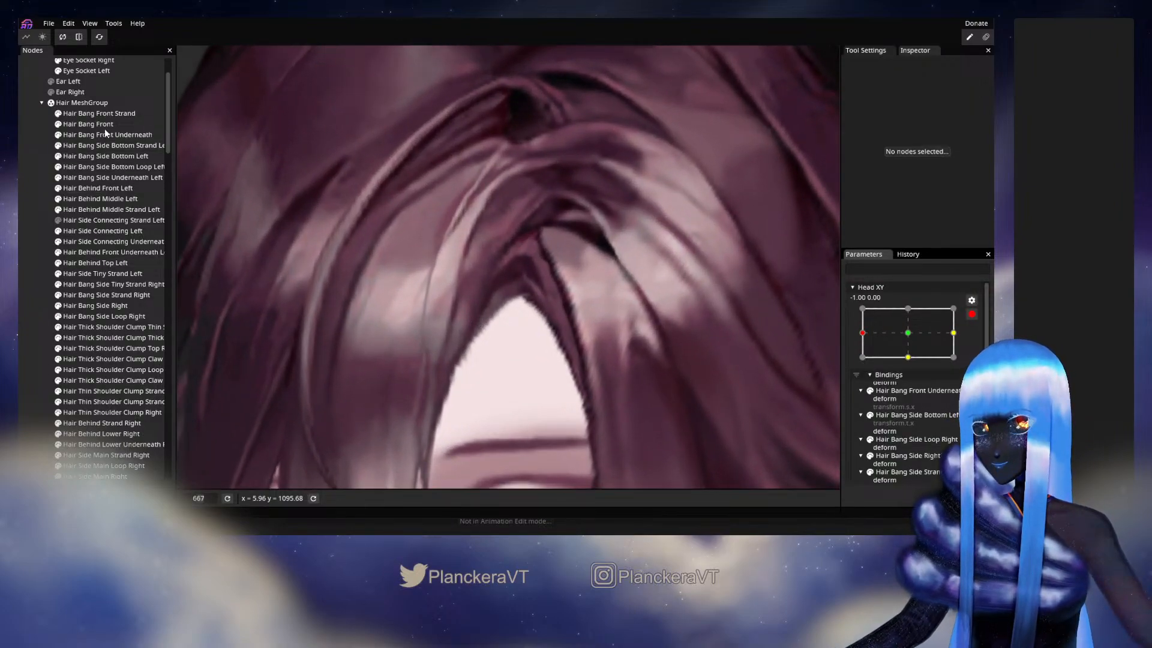
pyautogui.click(110, 136)
pyautogui.scroll(1, 489, 307)
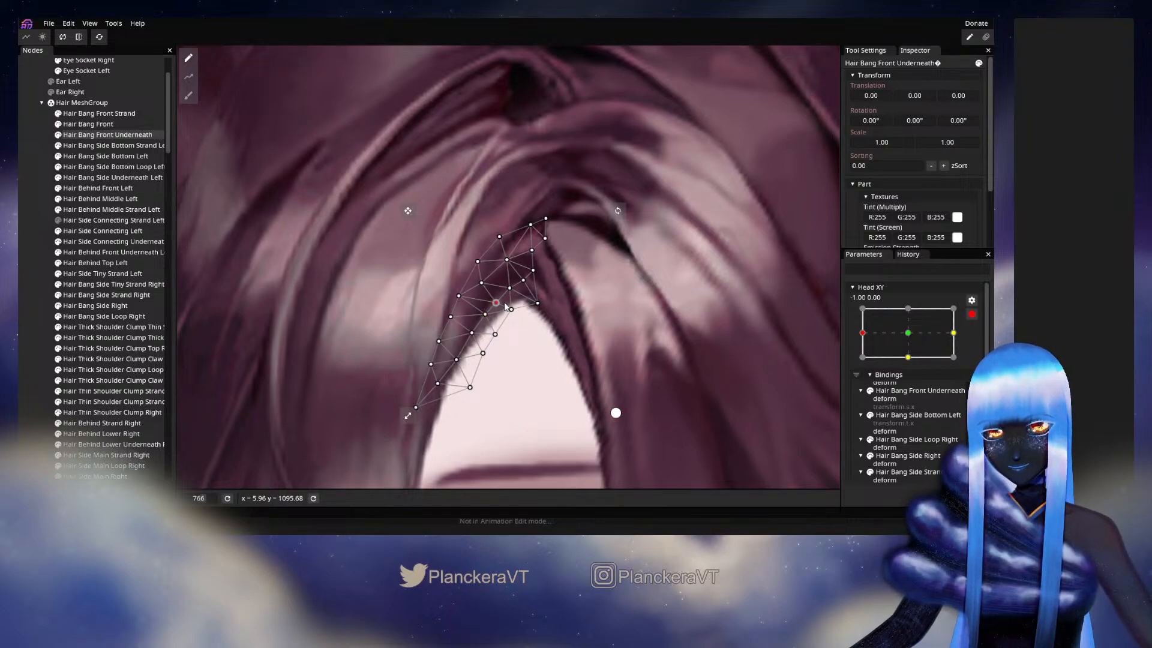
pyautogui.click(573, 373)
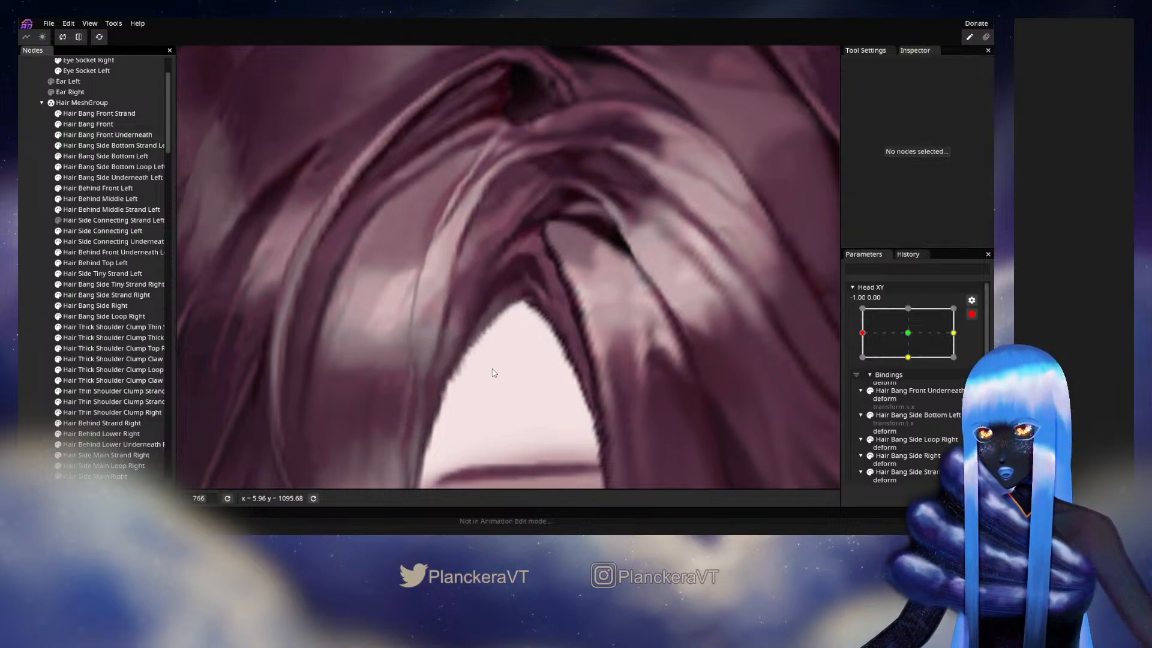
pyautogui.scroll(-4, 575, 374)
pyautogui.scroll(-3, 577, 379)
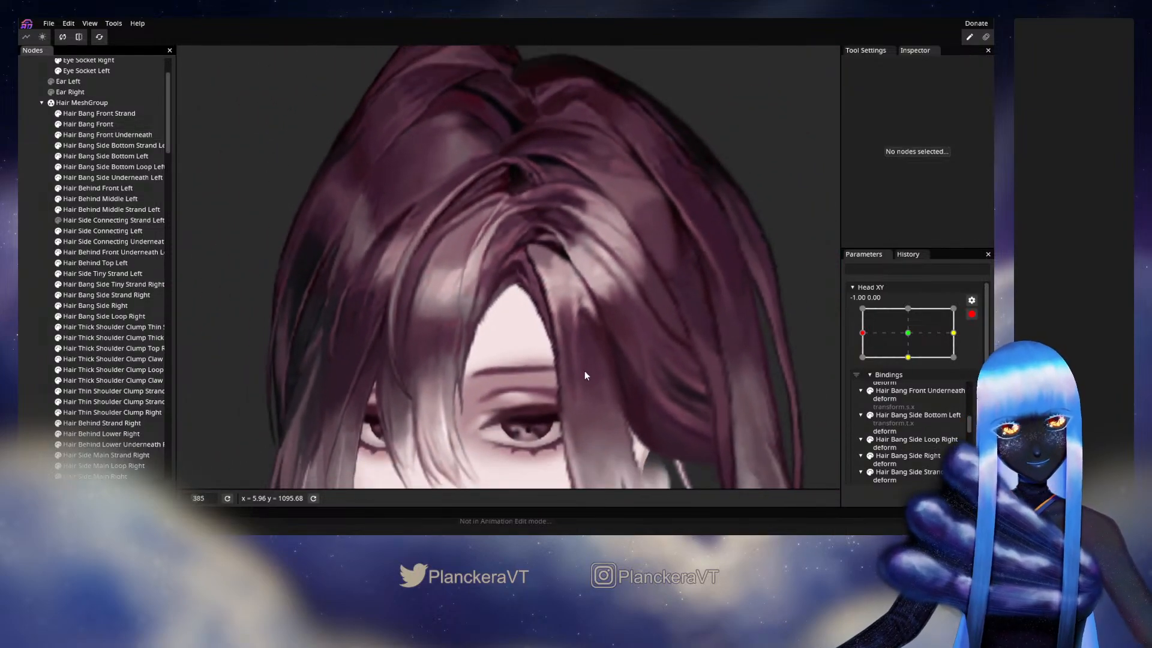
# - Disarm Head XY and preview the parting between -1.00, 0.10 and -1.00, -0.27, including a turn towards the centre
pyautogui.click(970, 315)
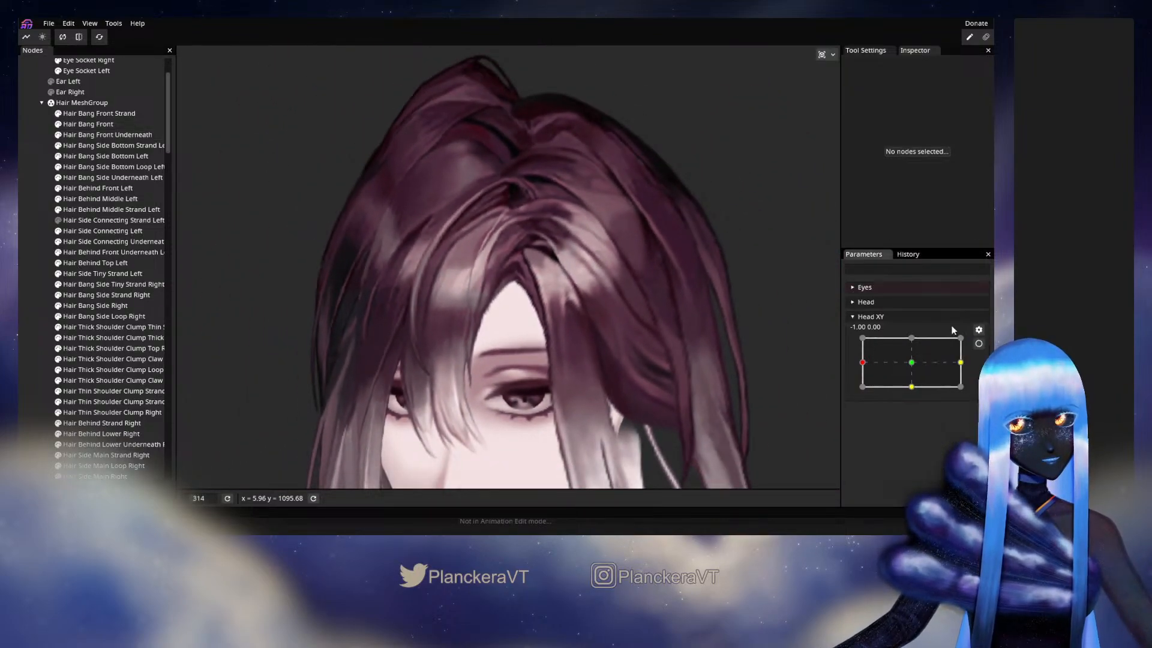
pyautogui.moveTo(862, 363)
pyautogui.mouseDown()
pyautogui.moveTo(910, 362)
pyautogui.moveTo(862, 361)
pyautogui.mouseUp()
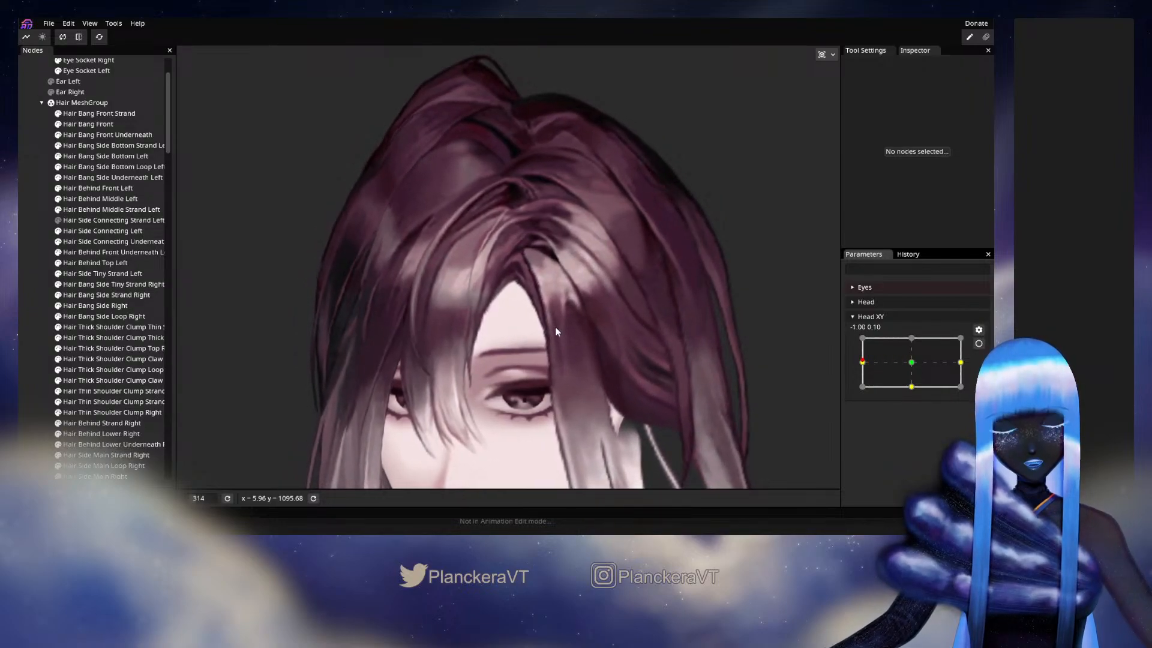
pyautogui.scroll(4, 555, 326)
pyautogui.scroll(3, 543, 330)
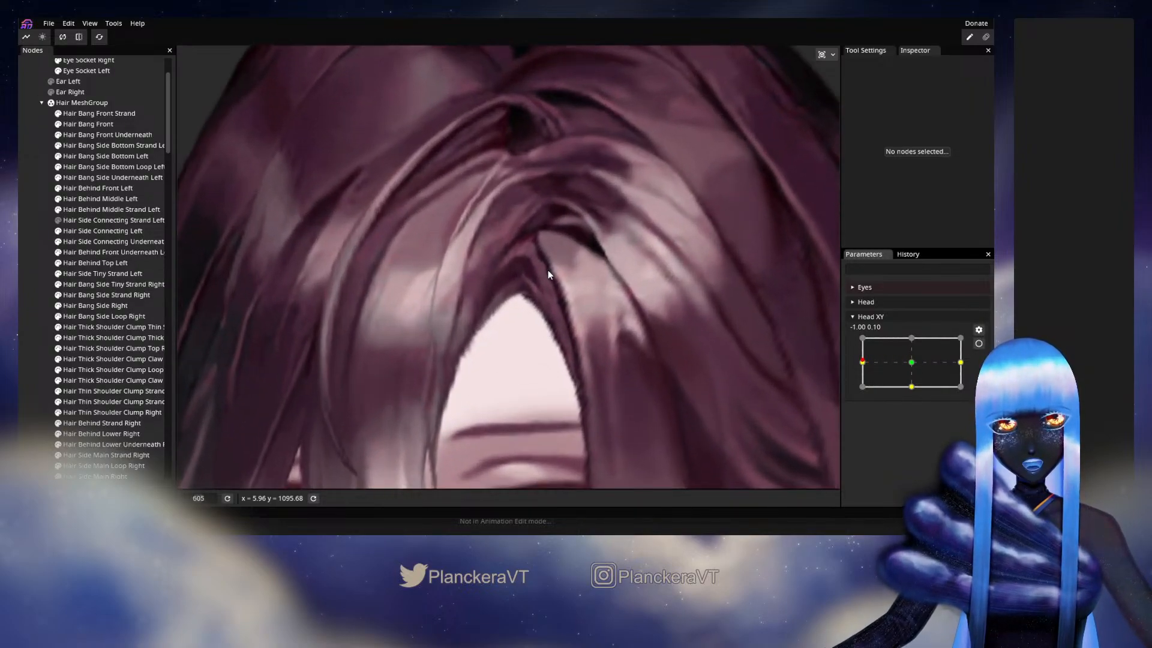
pyautogui.moveTo(874, 383)
pyautogui.mouseDown()
pyautogui.moveTo(874, 369)
pyautogui.moveTo(862, 366)
pyautogui.mouseUp()
pyautogui.scroll(-4, 630, 378)
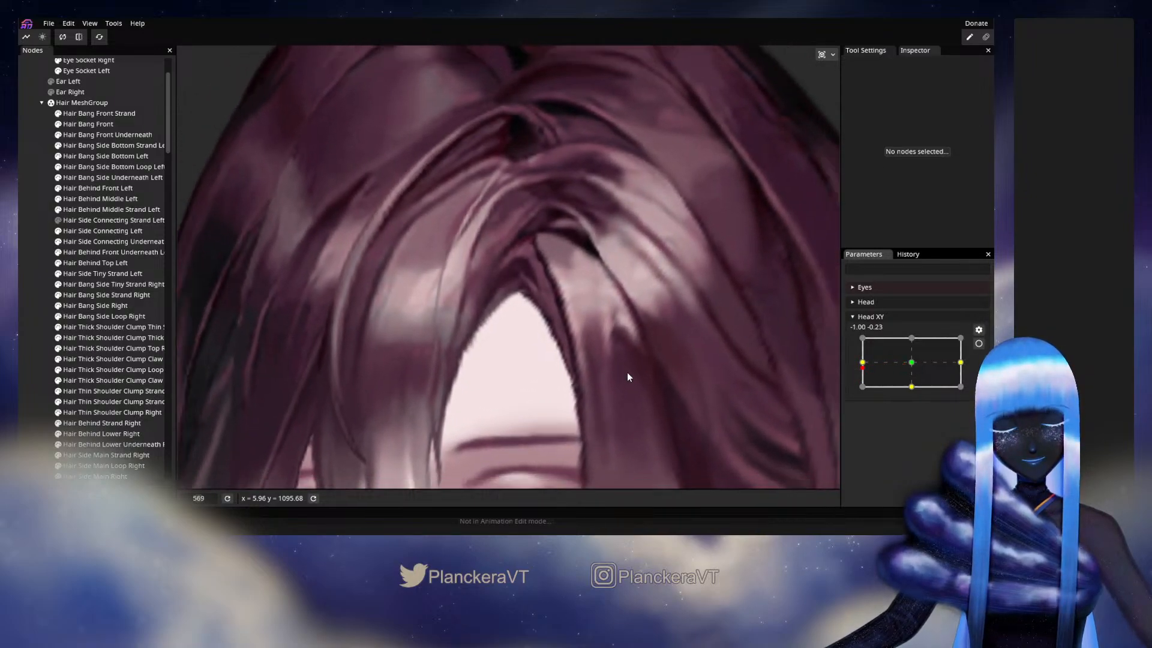
pyautogui.scroll(-5, 641, 393)
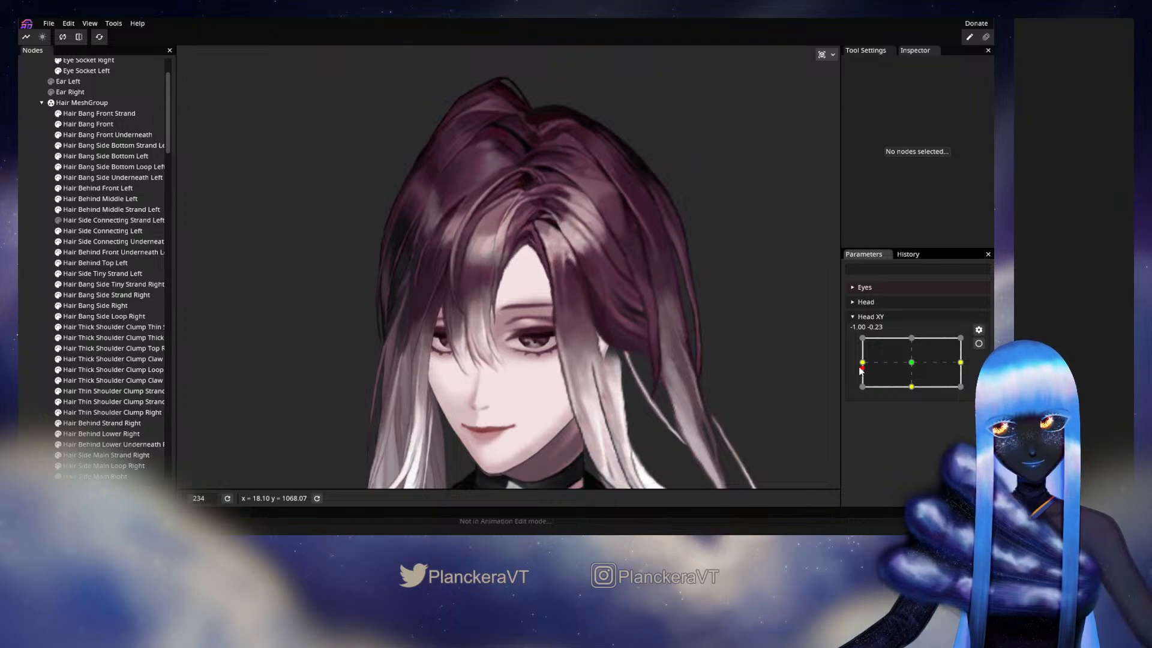
pyautogui.moveTo(863, 367); pyautogui.dragTo(913, 369)
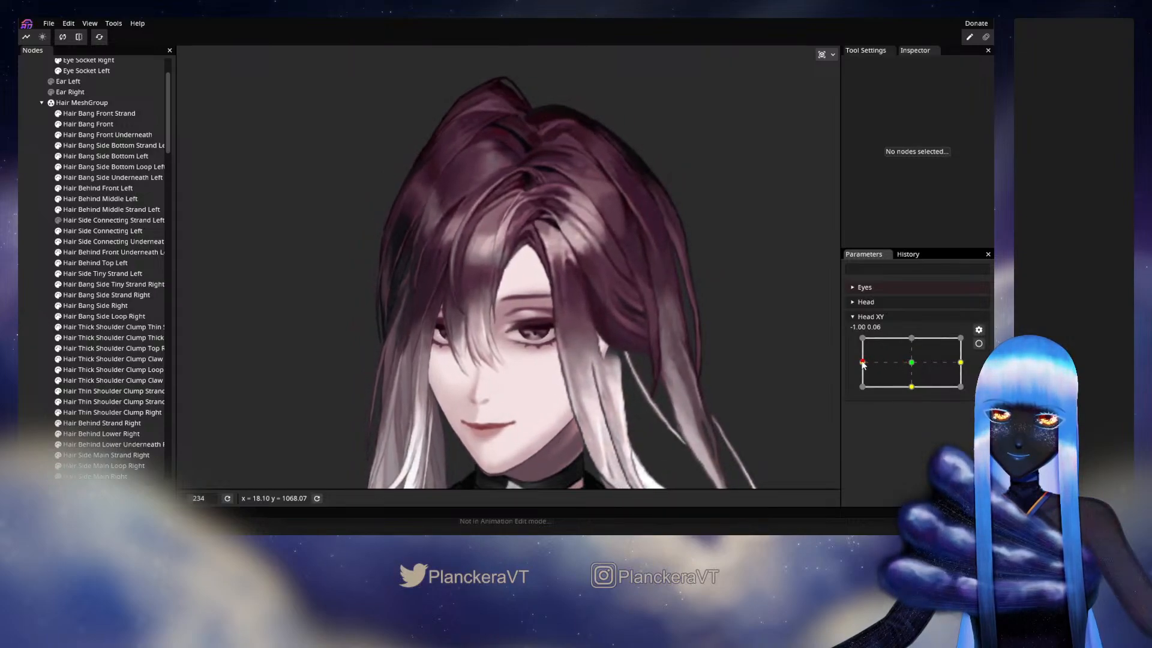
pyautogui.moveTo(865, 364)
pyautogui.mouseDown()
pyautogui.moveTo(916, 369)
pyautogui.moveTo(861, 373)
pyautogui.mouseUp()
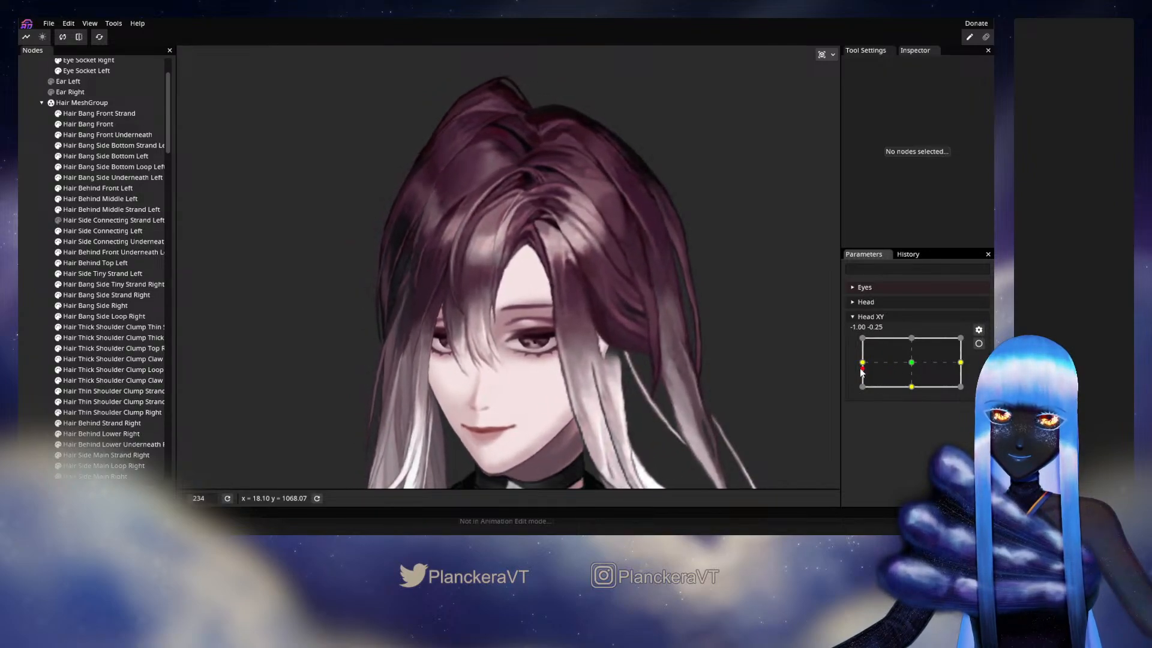
# - Rearm Head XY at -1.00, 0.00 and open the Hair Bang Side Underneath Left mesh for vertex adjustment around the parting
pyautogui.click(978, 344)
pyautogui.scroll(5, 520, 300)
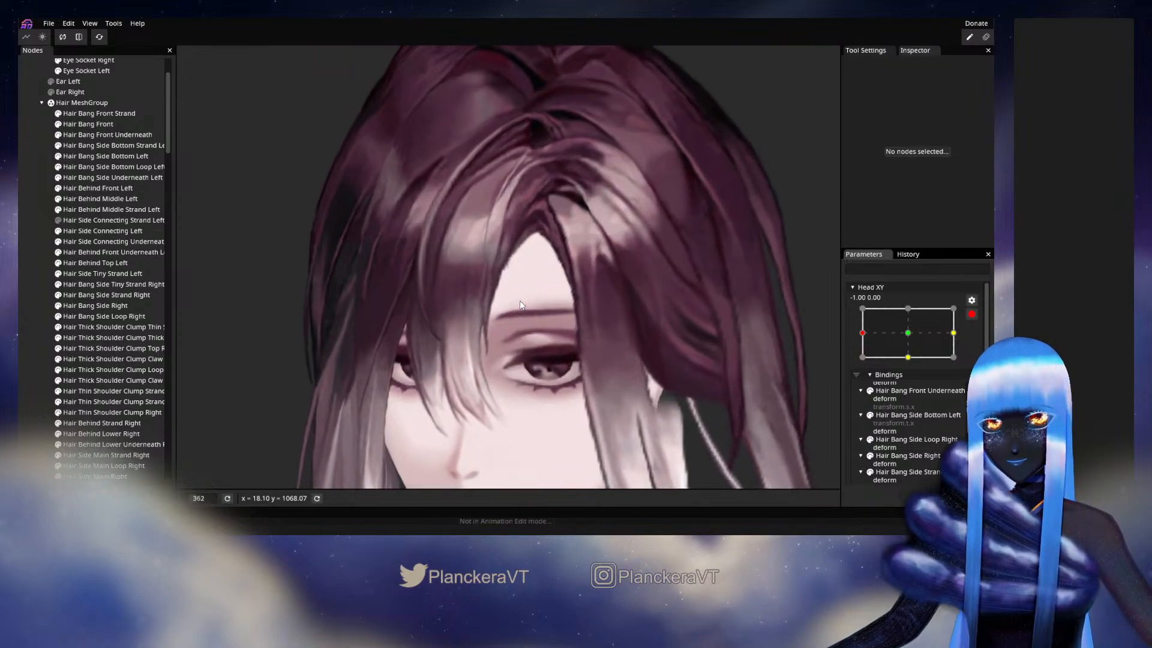
pyautogui.scroll(3, 610, 275)
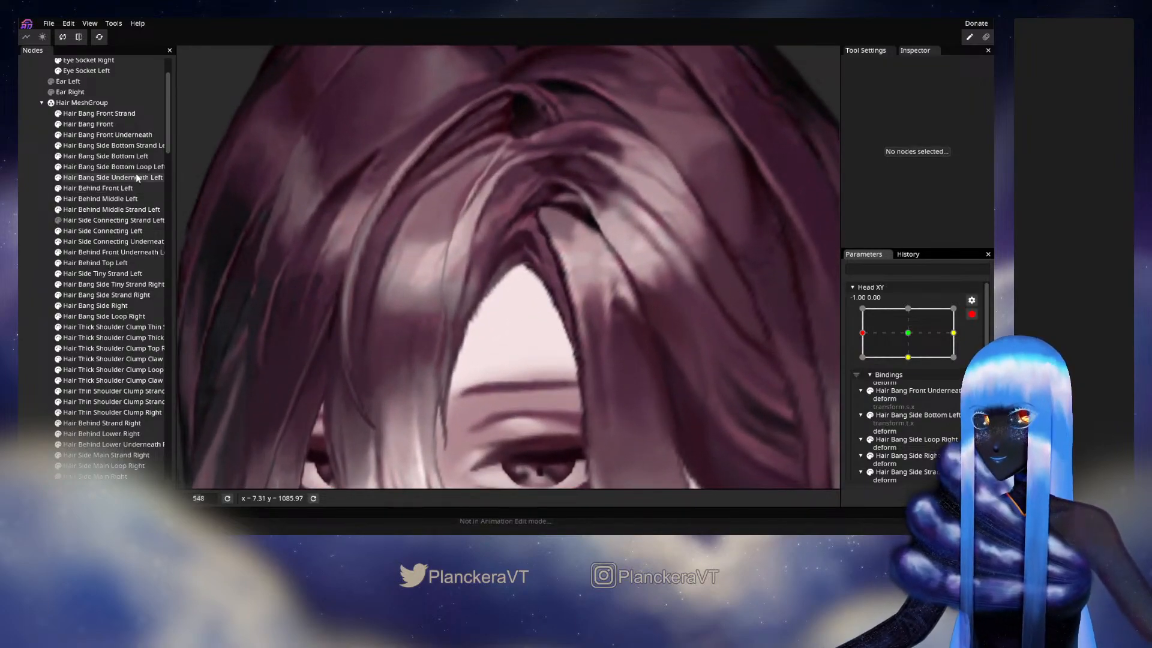
pyautogui.click(103, 180)
pyautogui.scroll(5, 687, 281)
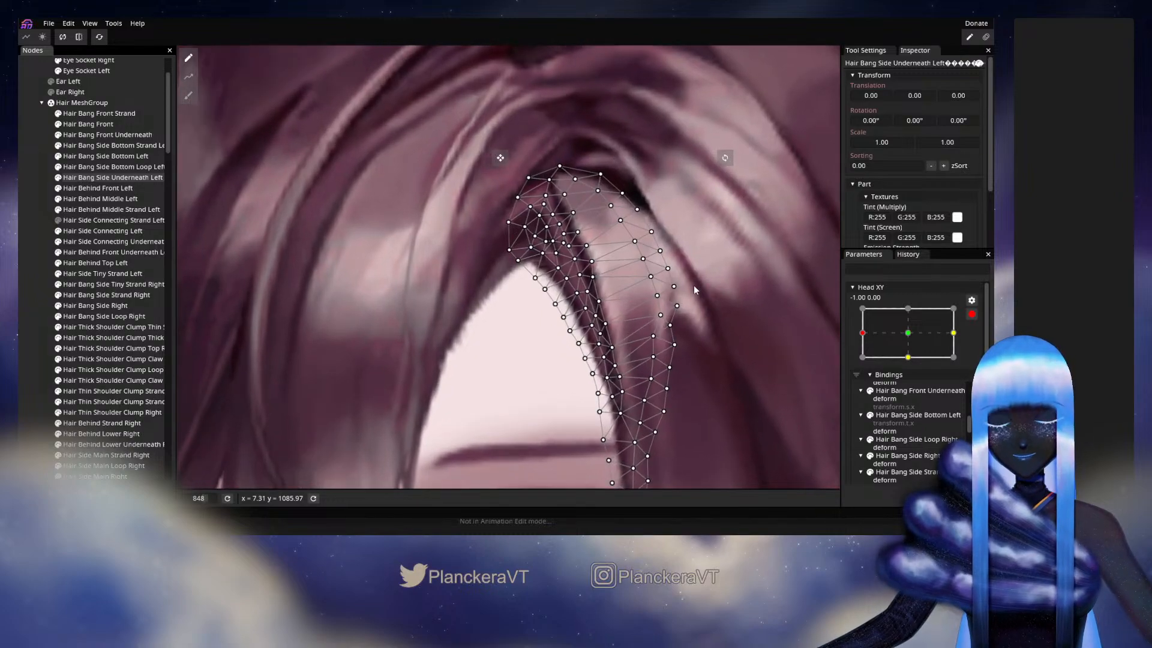
pyautogui.scroll(3, 694, 285)
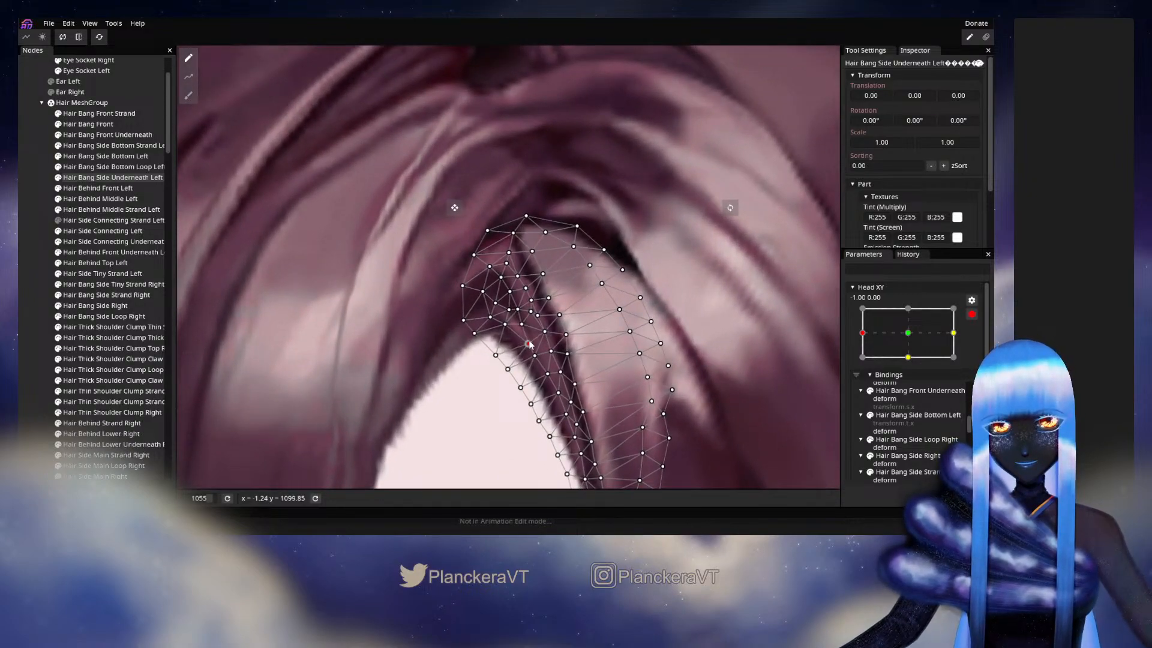
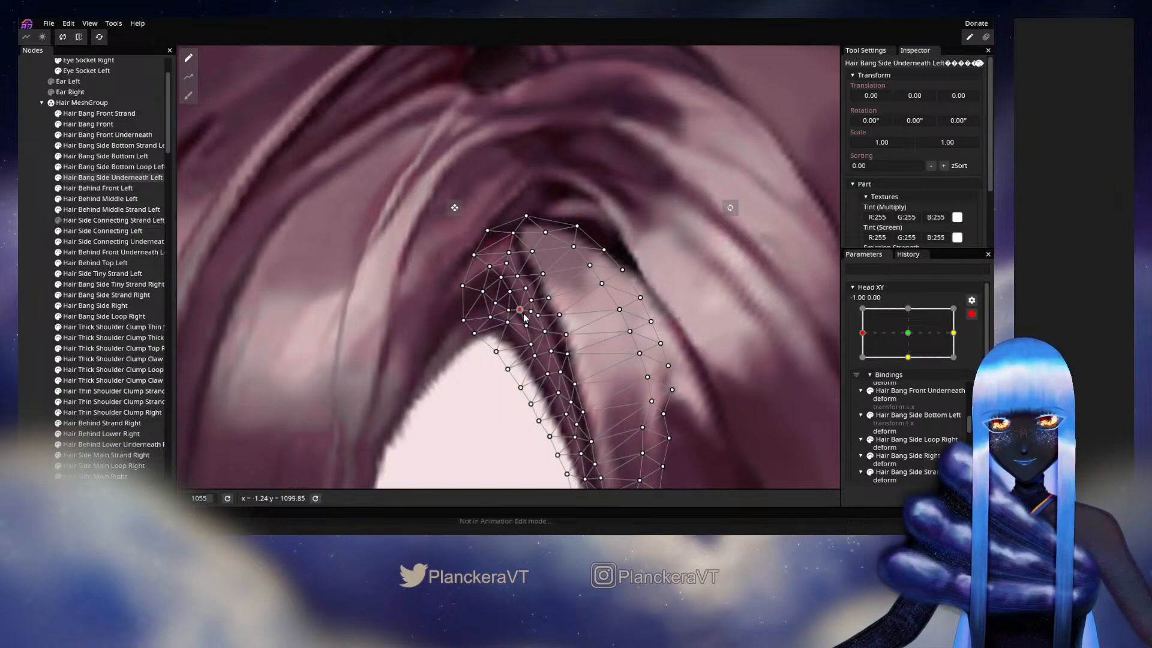
# - Deselect the mesh, disarm Head XY and preview the parting between -1.00, -0.17 and -1.00, 0.19, including a turn towards the centre
pyautogui.click(642, 365)
pyautogui.scroll(-5, 643, 364)
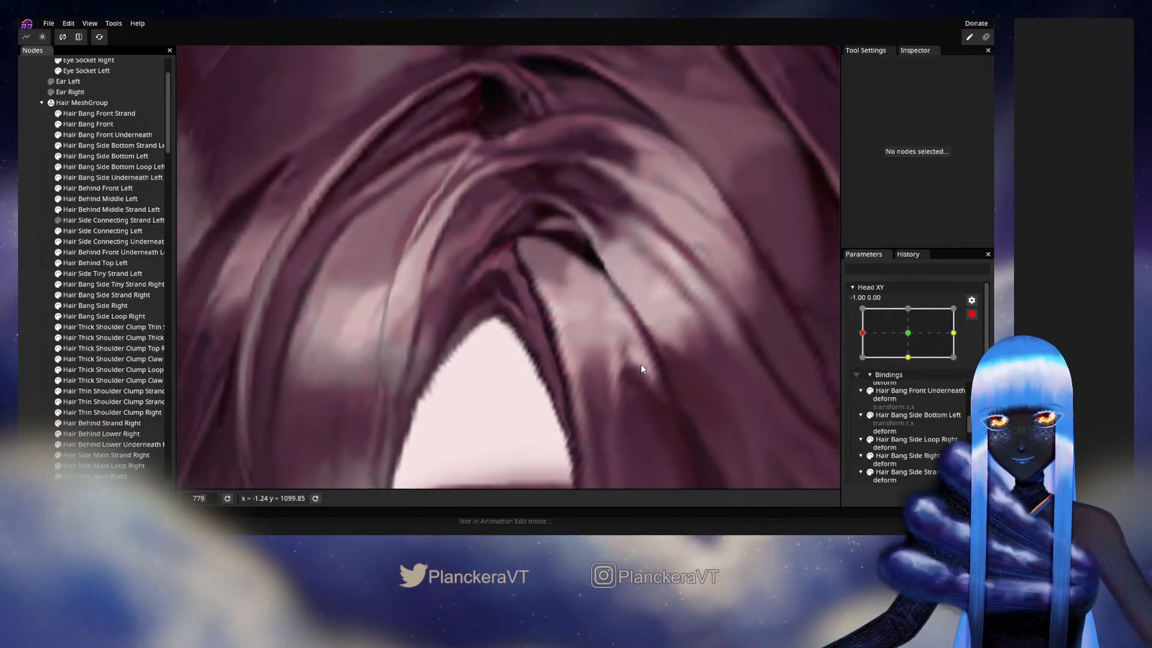
pyautogui.scroll(-5, 640, 362)
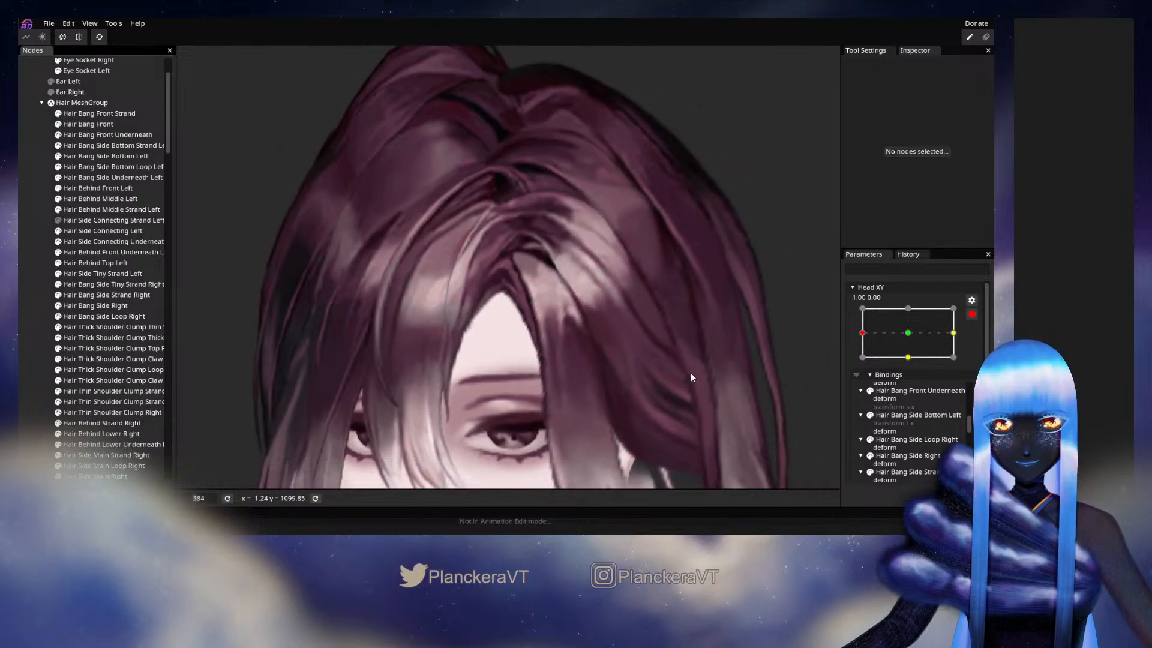
pyautogui.click(972, 313)
pyautogui.moveTo(863, 363)
pyautogui.mouseDown()
pyautogui.moveTo(899, 364)
pyautogui.moveTo(862, 366)
pyautogui.mouseUp()
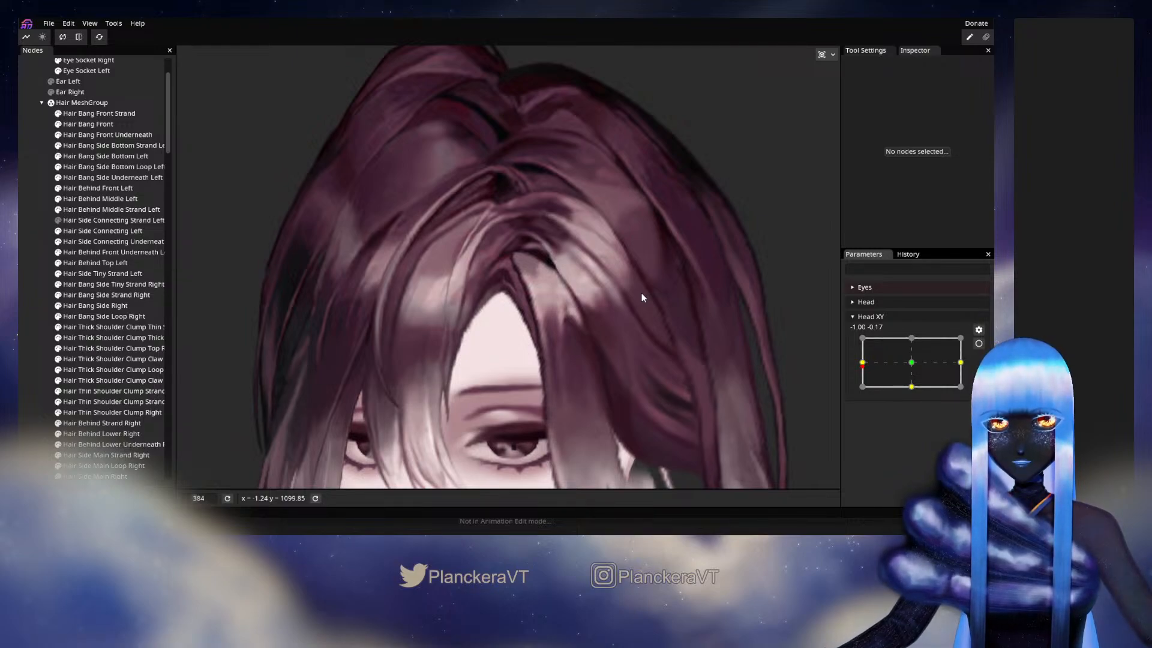
pyautogui.moveTo(862, 362)
pyautogui.mouseDown()
pyautogui.moveTo(907, 364)
pyautogui.moveTo(852, 358)
pyautogui.mouseUp()
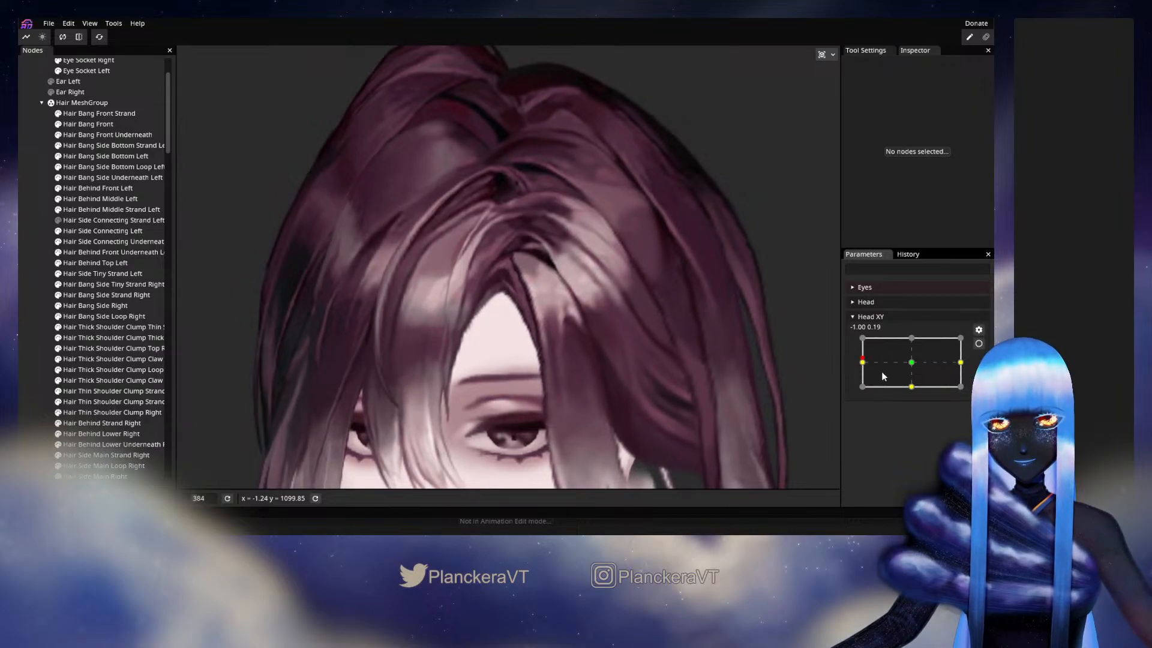
pyautogui.moveTo(862, 362); pyautogui.dragTo(903, 369)
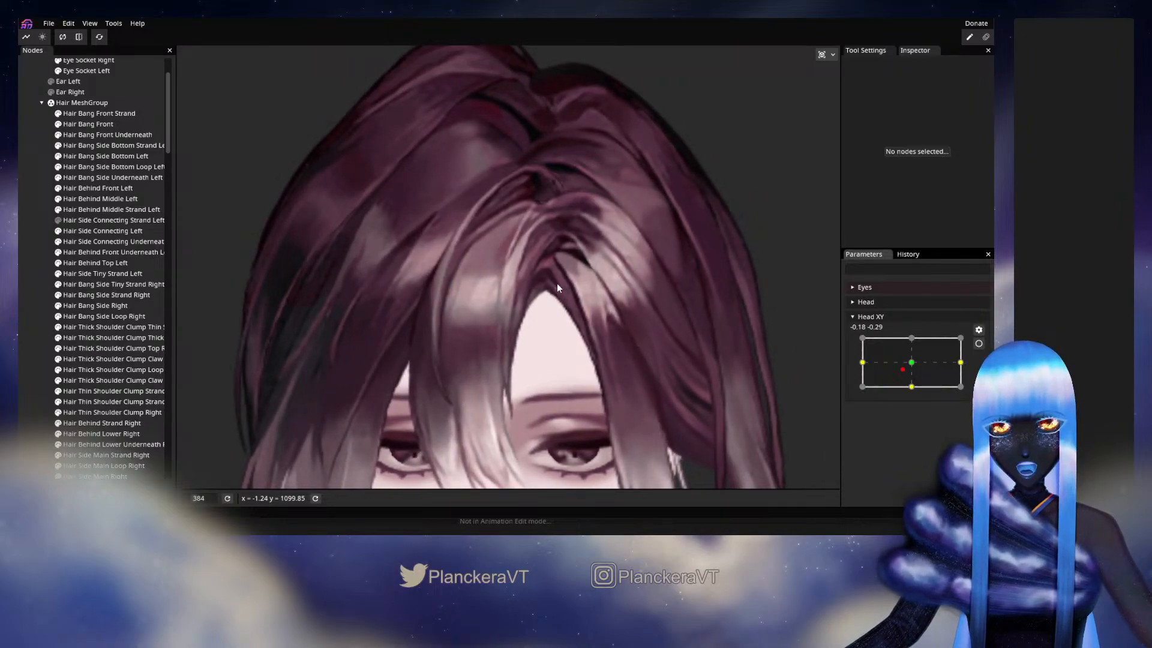
pyautogui.moveTo(898, 377); pyautogui.dragTo(858, 367)
# - Rearm Head XY at -1.00, 0.00 and adjust a lower-edge vertex of Hair Bang Side Underneath Left beside the forehead opening's peak
pyautogui.click(979, 343)
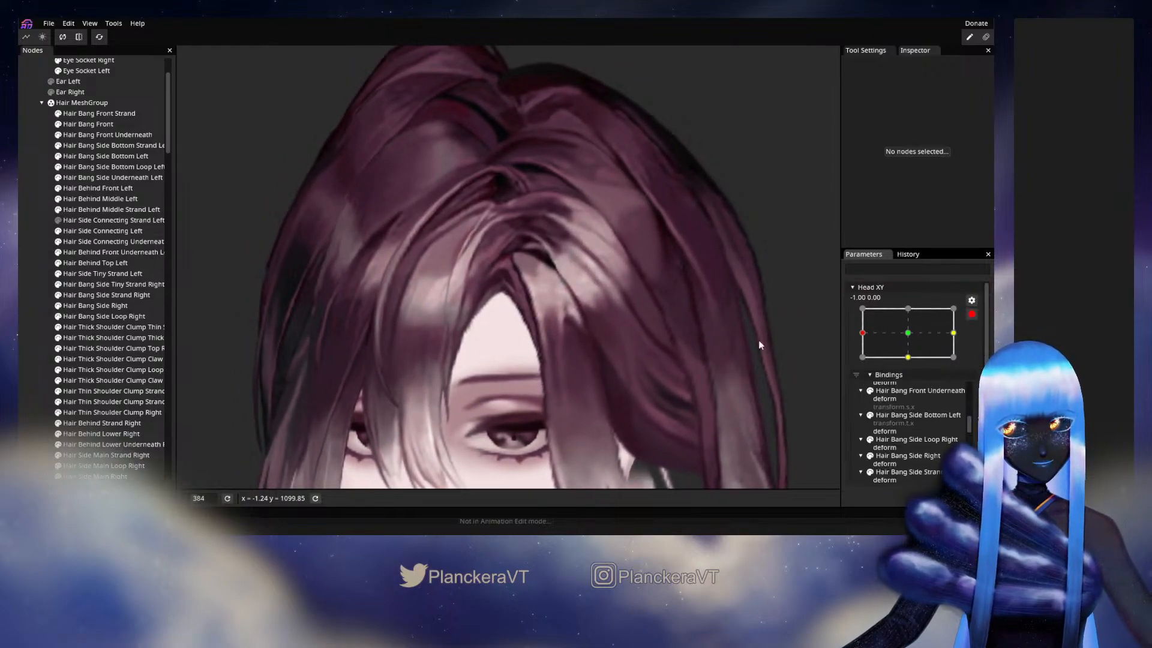
pyautogui.scroll(5, 477, 339)
pyautogui.scroll(1, 479, 344)
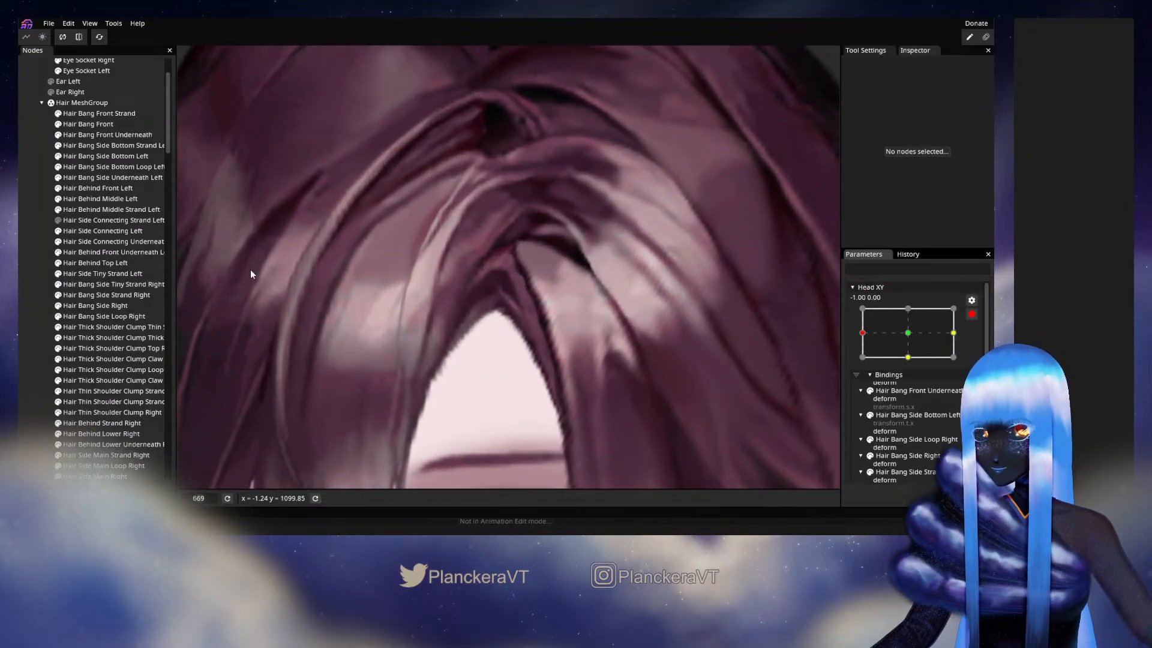
pyautogui.scroll(1, 78, 252)
pyautogui.scroll(-2, 120, 231)
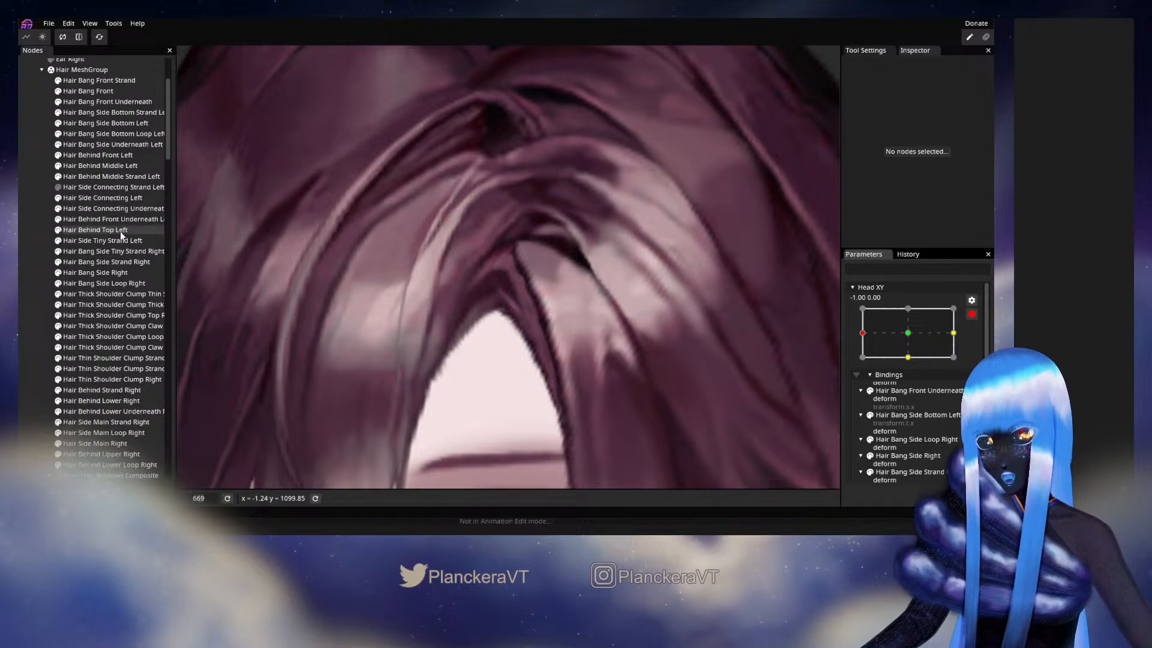
pyautogui.click(108, 145)
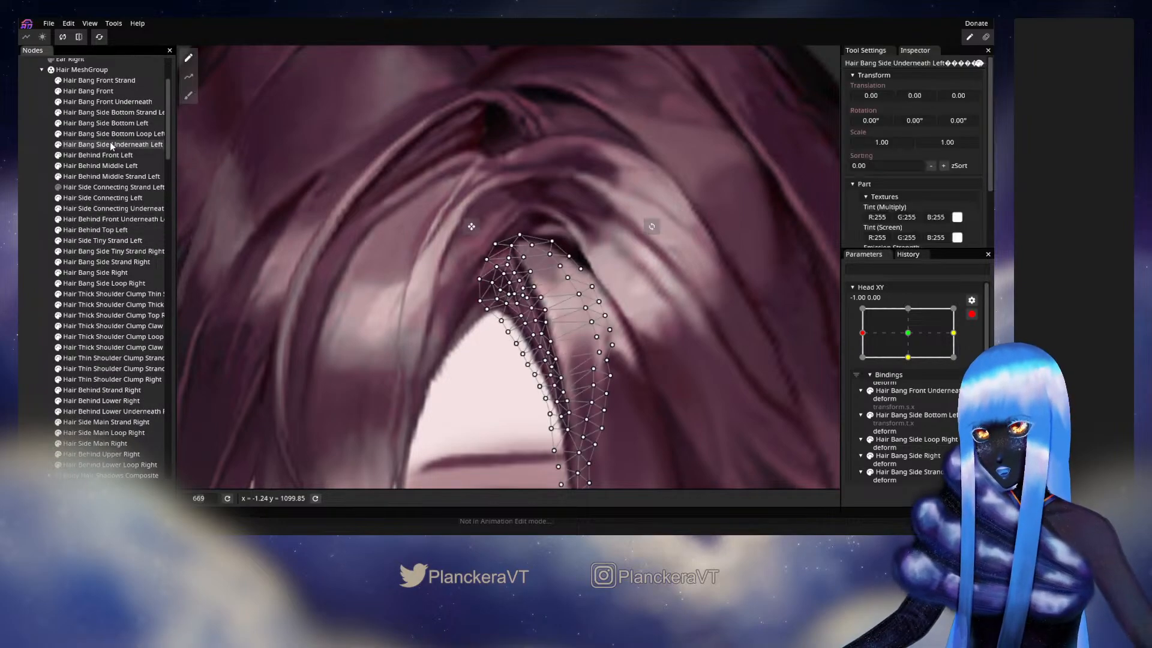
pyautogui.scroll(3, 139, 247)
pyautogui.scroll(-2, 139, 247)
pyautogui.scroll(5, 660, 359)
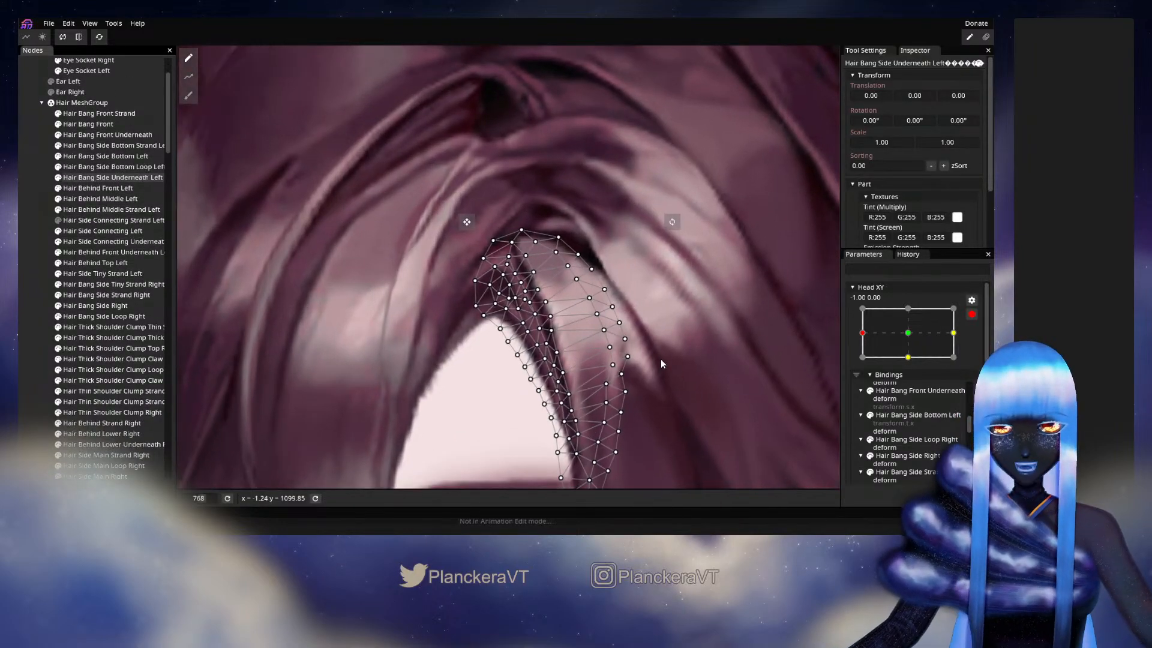
pyautogui.scroll(1, 554, 360)
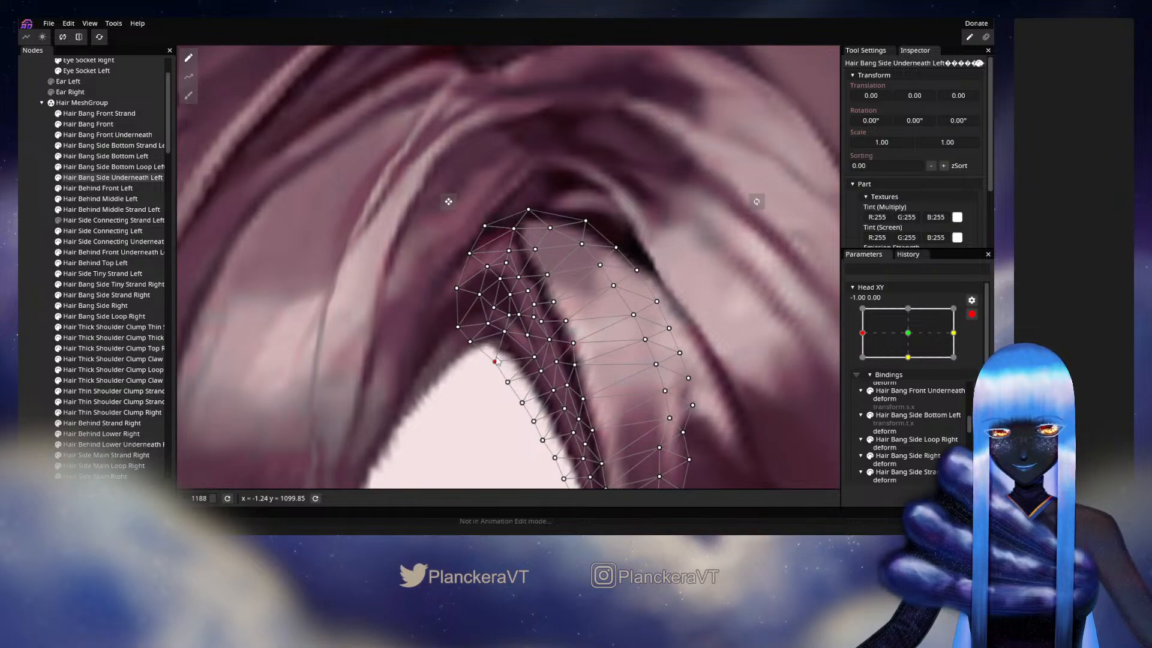
pyautogui.moveTo(496, 360); pyautogui.dragTo(519, 348)
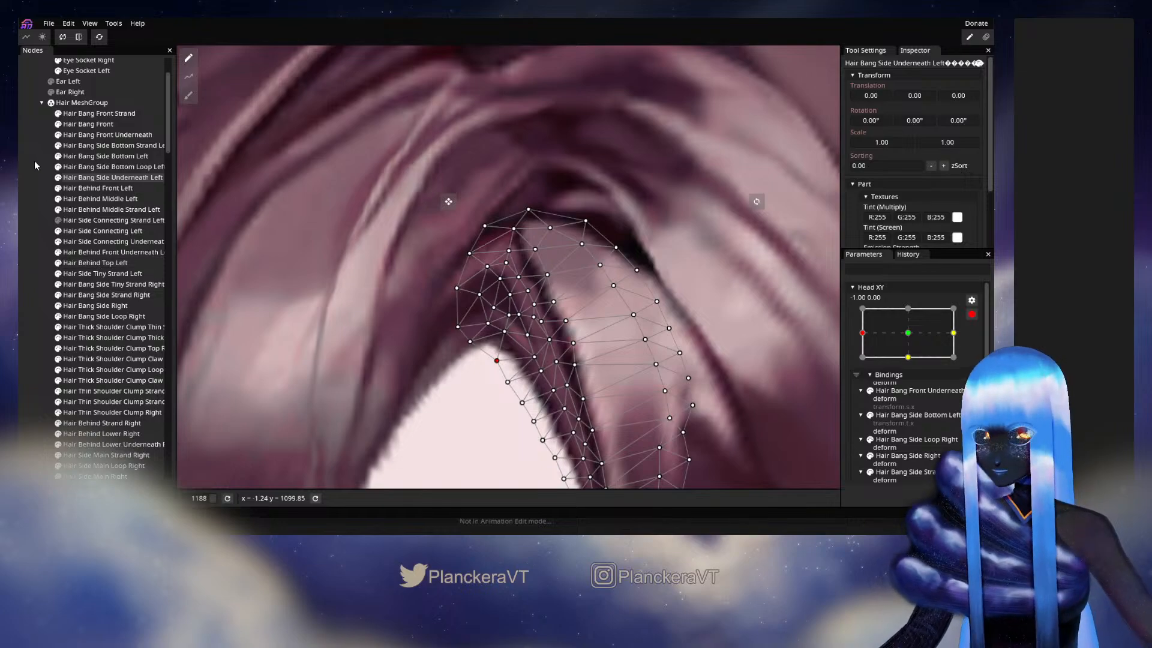
# - Toggle Hair Bang Side Underneath Left off and on for comparison, then refine its vertices just above the forehead opening's peak
pyautogui.click(58, 178)
pyautogui.click(58, 178)
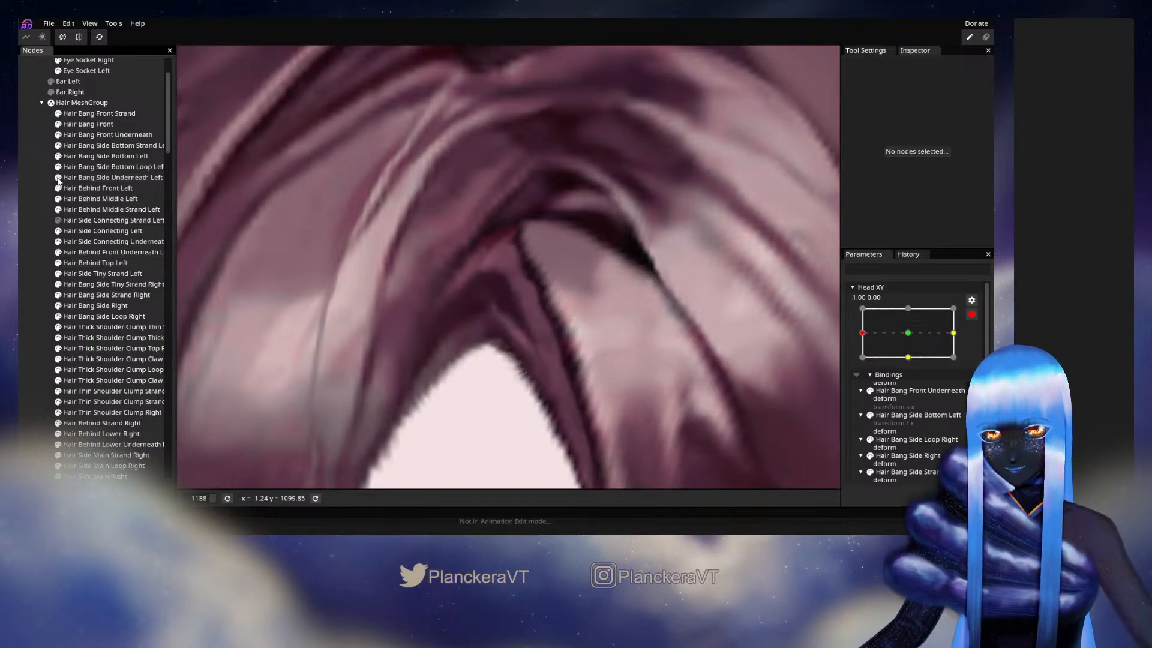
pyautogui.click(95, 178)
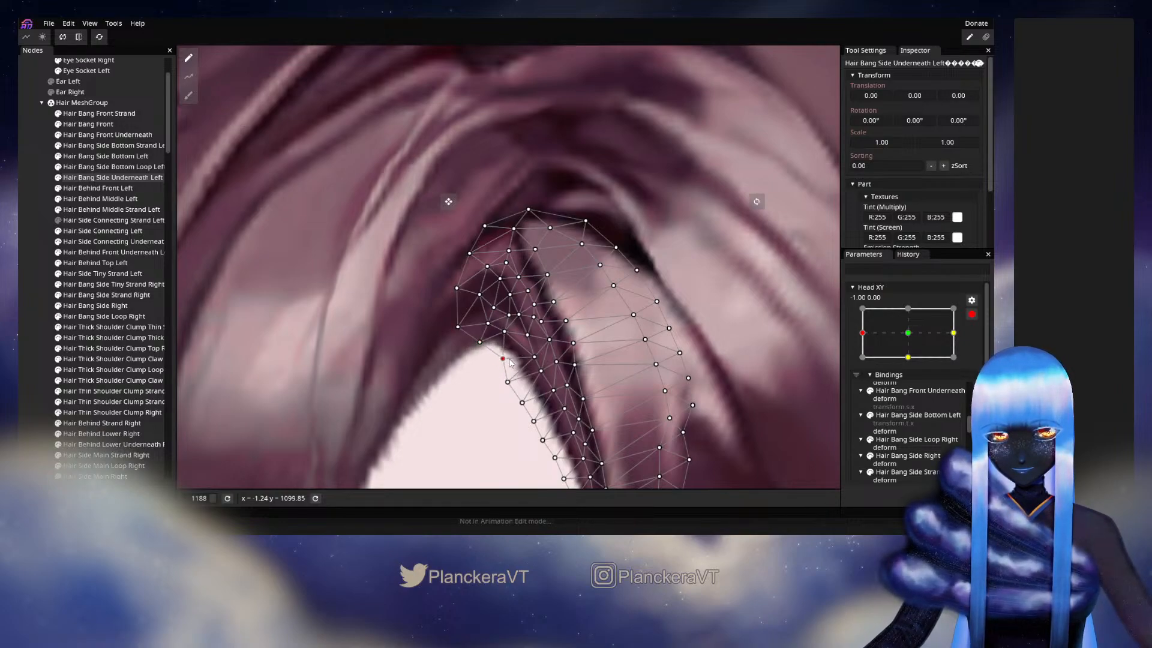
pyautogui.moveTo(505, 331); pyautogui.dragTo(511, 328)
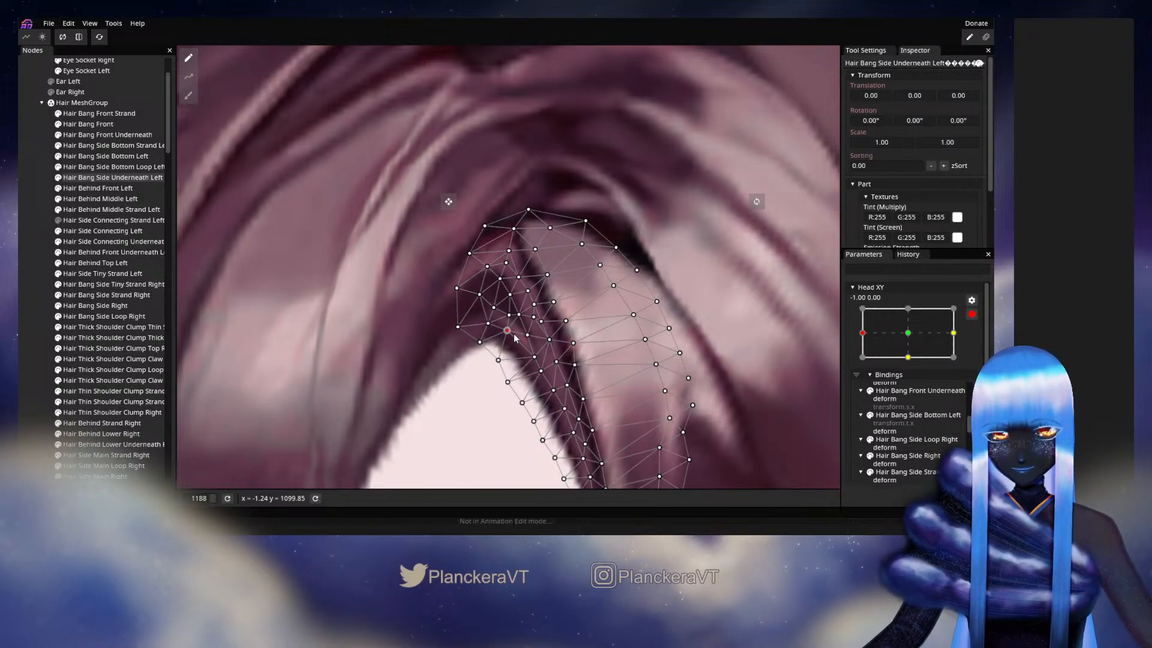
# - Deselect the mesh, disarm Head XY and preview the whole hairstyle with small head movements around -1.00, 0.00
pyautogui.click(28, 321)
pyautogui.scroll(-4, 573, 436)
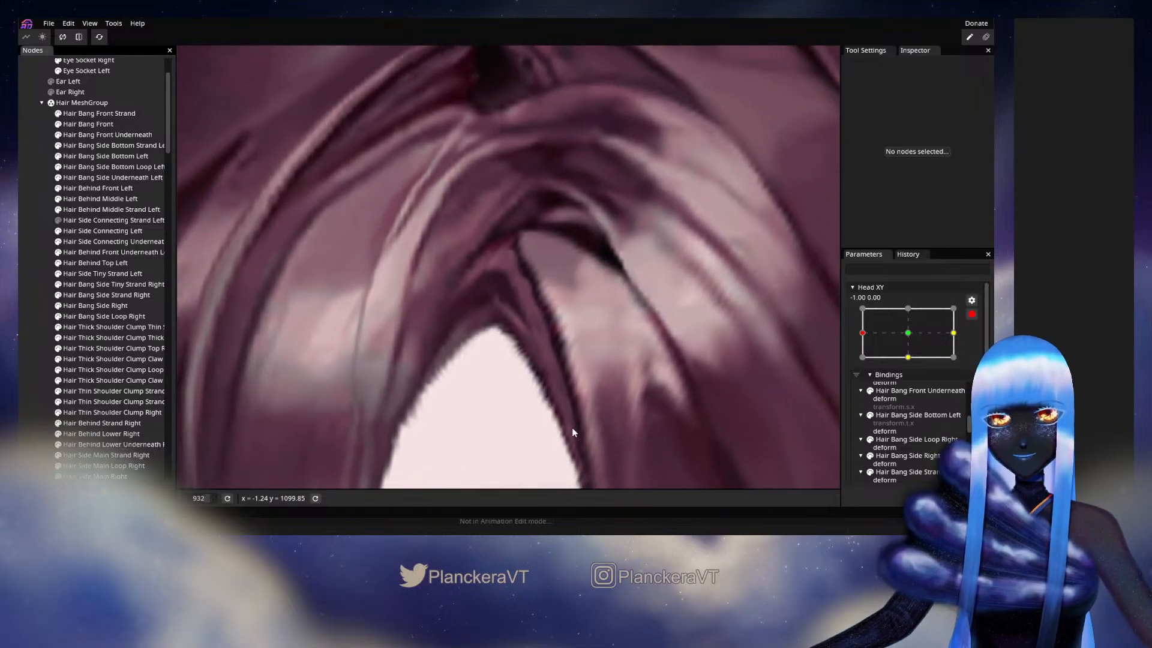
pyautogui.scroll(-5, 560, 441)
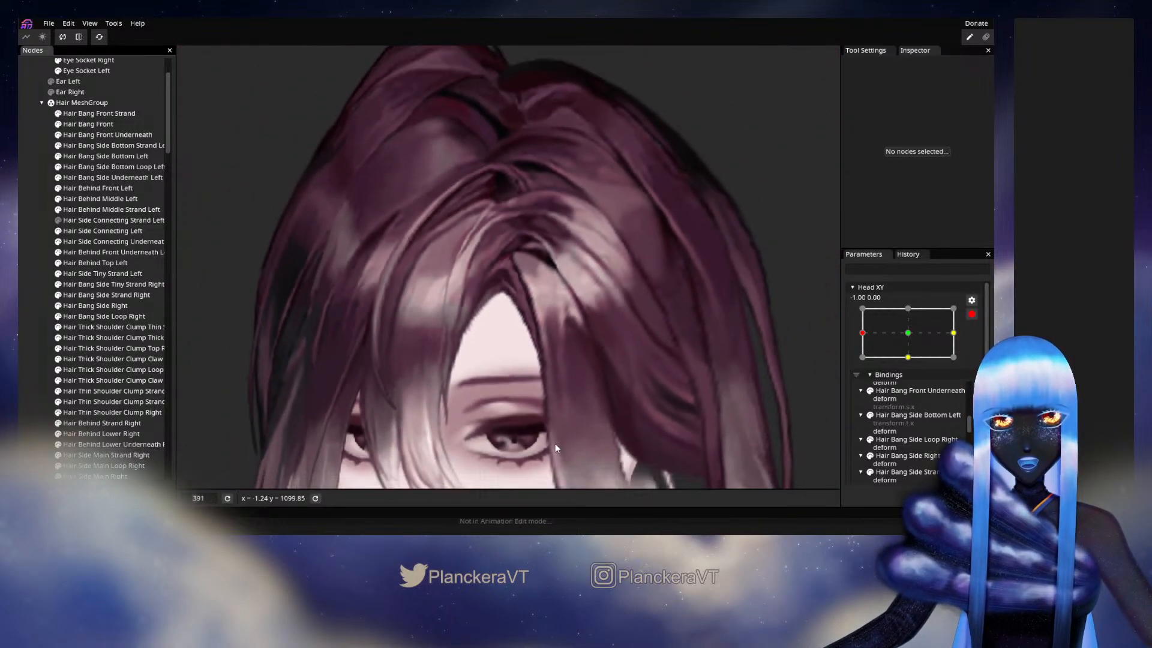
pyautogui.scroll(-3, 552, 447)
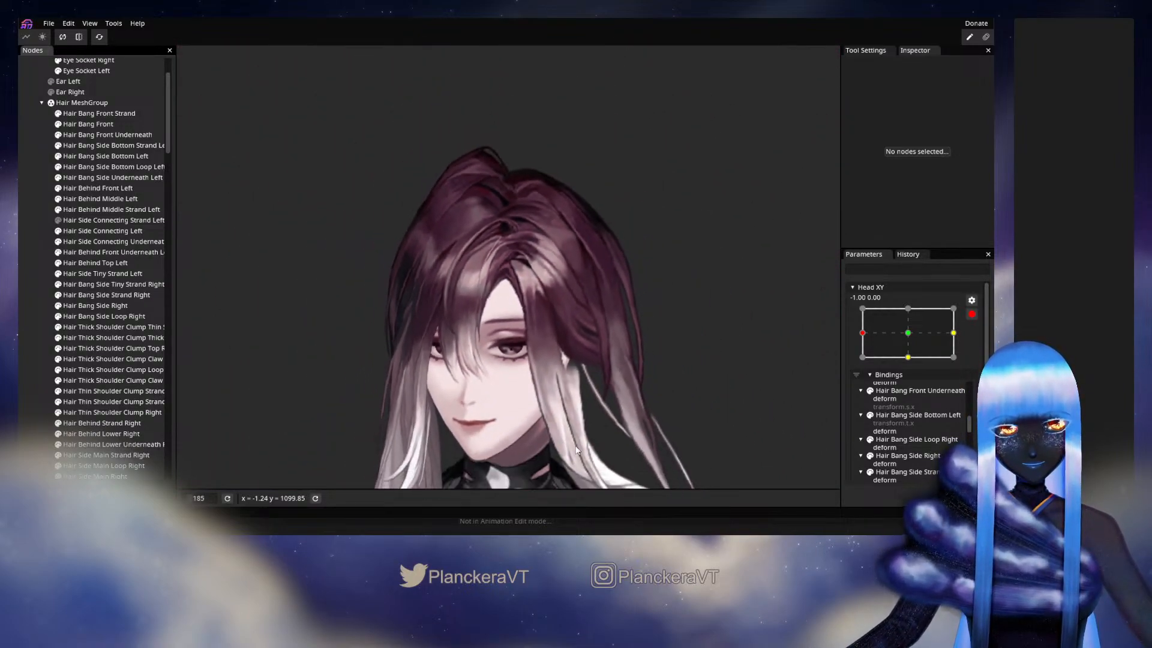
pyautogui.click(972, 314)
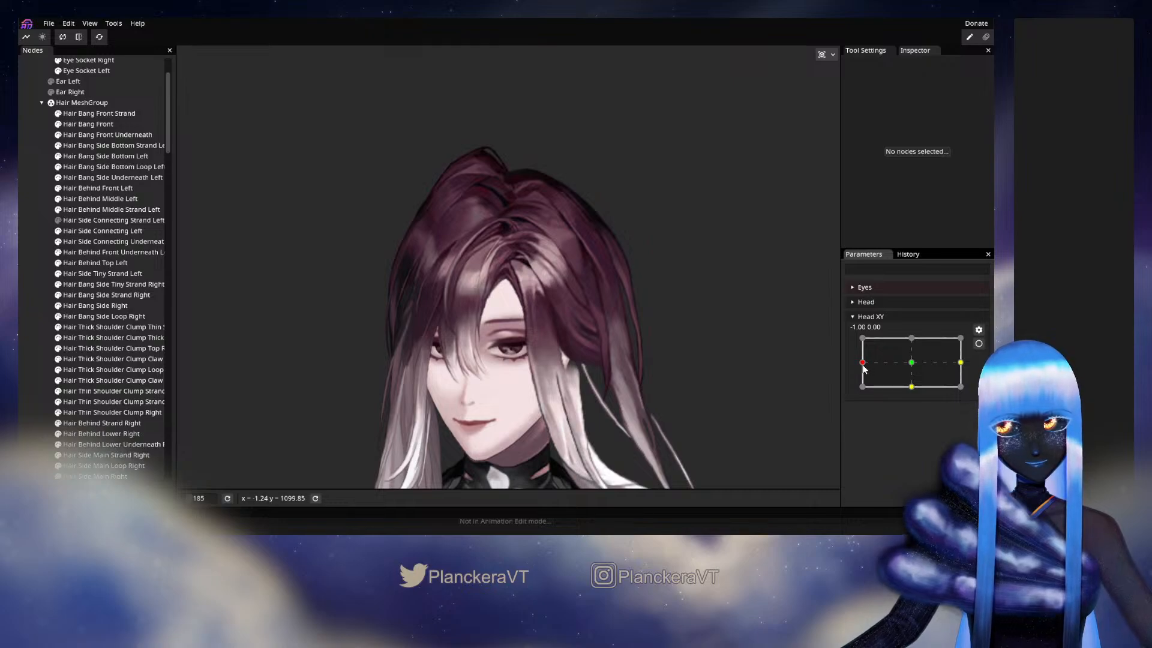
pyautogui.moveTo(864, 367)
pyautogui.mouseDown()
pyautogui.moveTo(911, 367)
pyautogui.moveTo(868, 367)
pyautogui.mouseUp()
# - Rearm Head XY at -1.00, 0.00 and raise the lower-edge vertices of Hair Bang Side Underneath Left at the forehead opening's peak
pyautogui.click(978, 343)
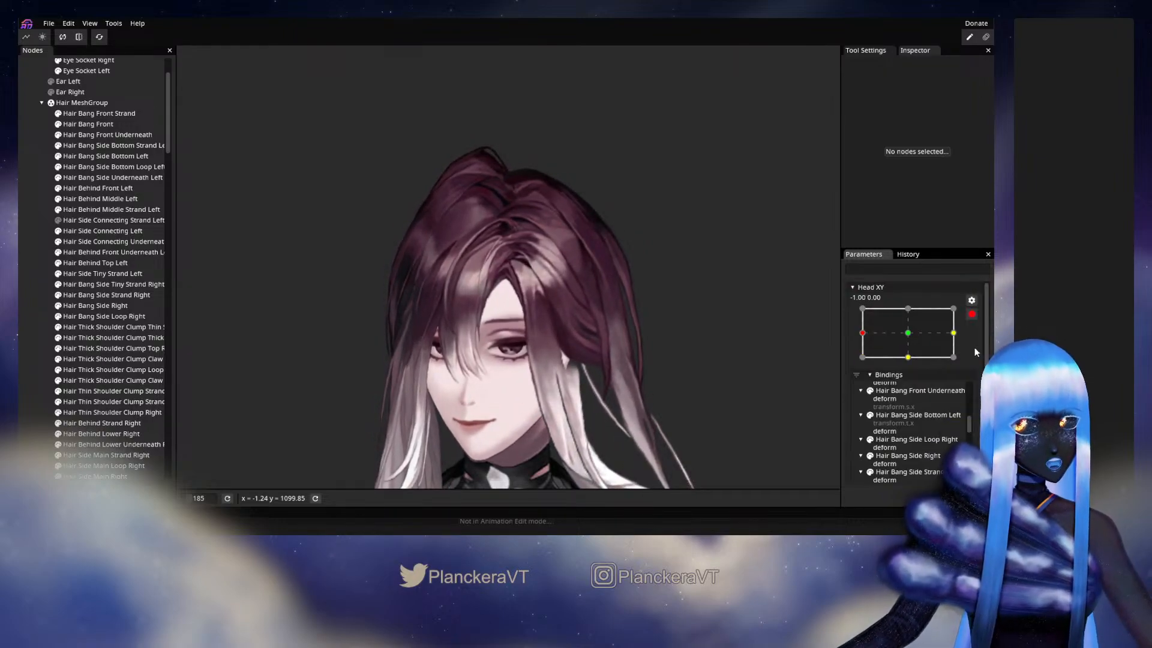
pyautogui.scroll(2, 489, 292)
pyautogui.scroll(8, 489, 293)
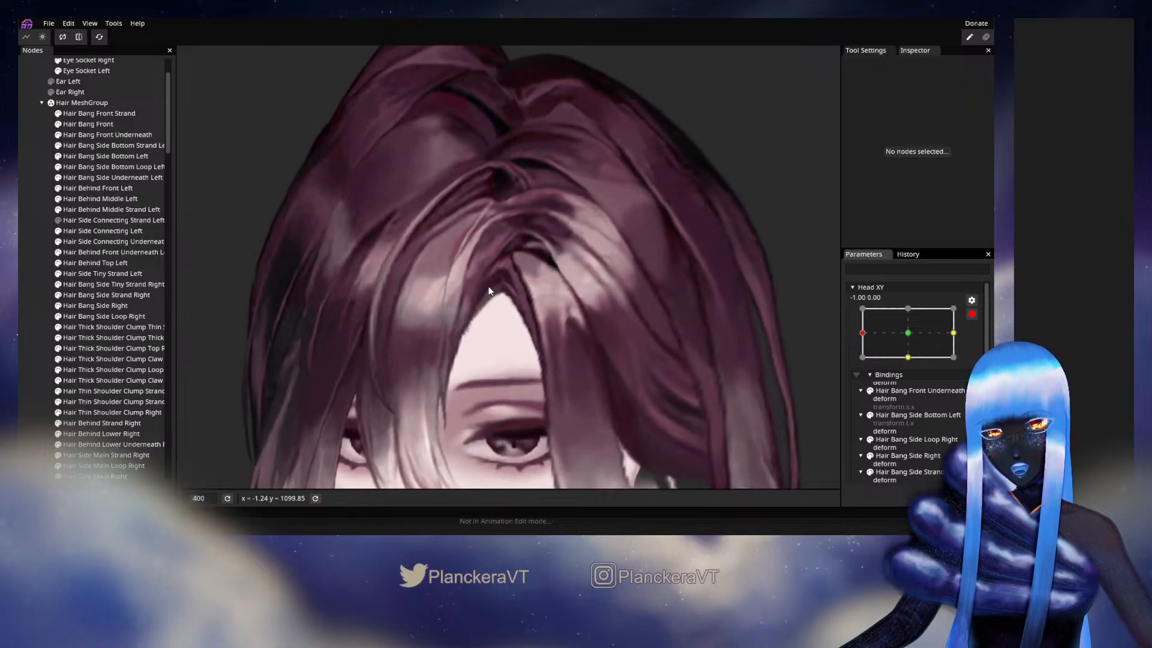
pyautogui.scroll(7, 529, 339)
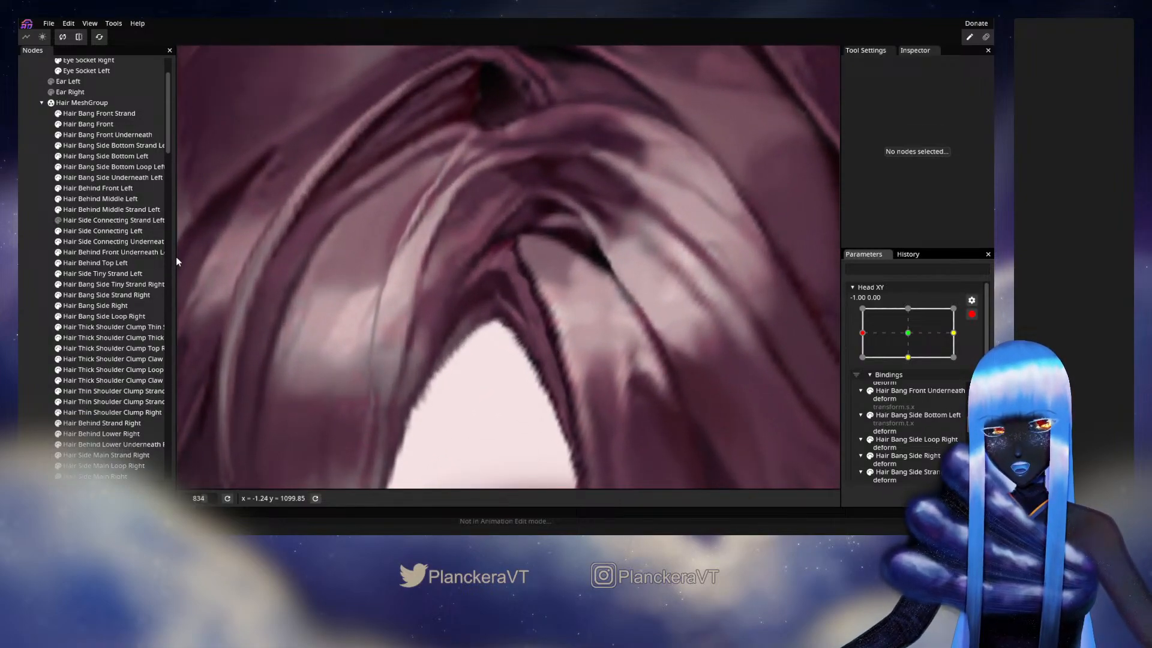
pyautogui.click(113, 178)
pyautogui.scroll(4, 536, 354)
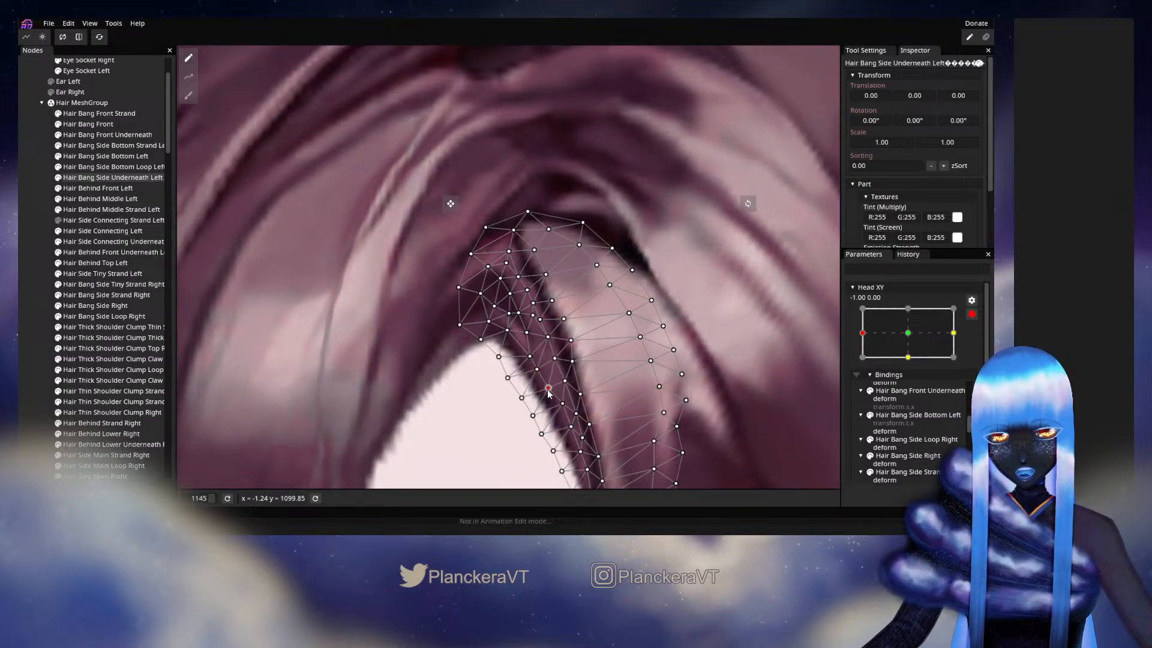
pyautogui.click(507, 332)
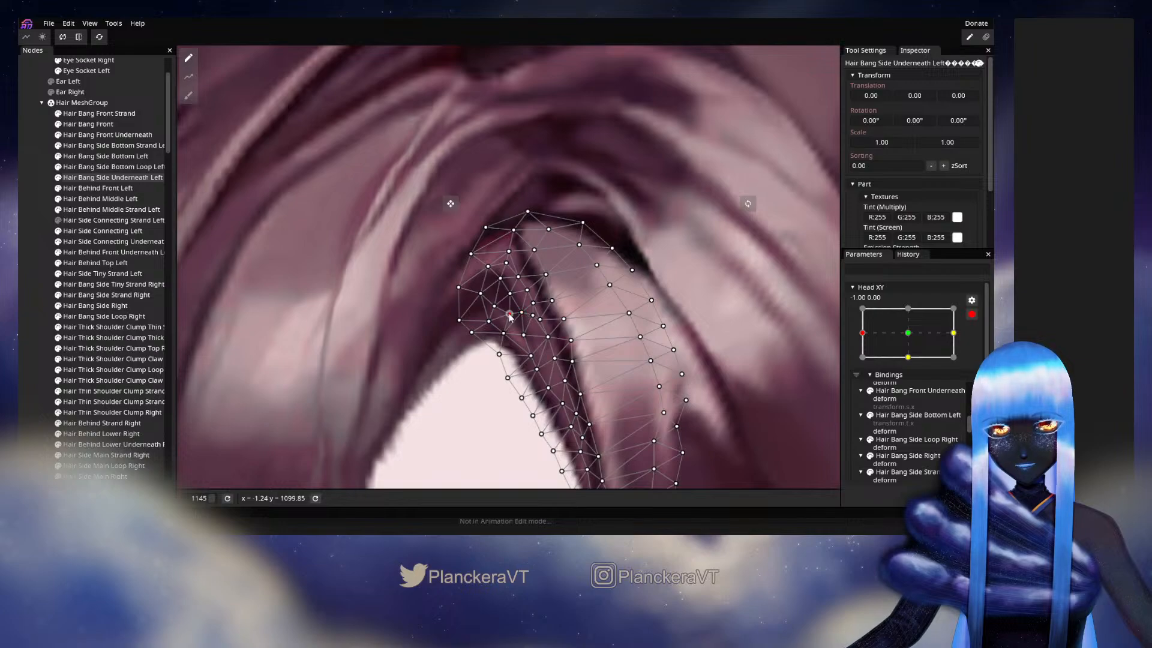
# - Deselect the mesh and disarm Head XY to check the raised parting edge on the full head near -1.00, 0.00
pyautogui.click(18, 282)
pyautogui.scroll(-4, 588, 412)
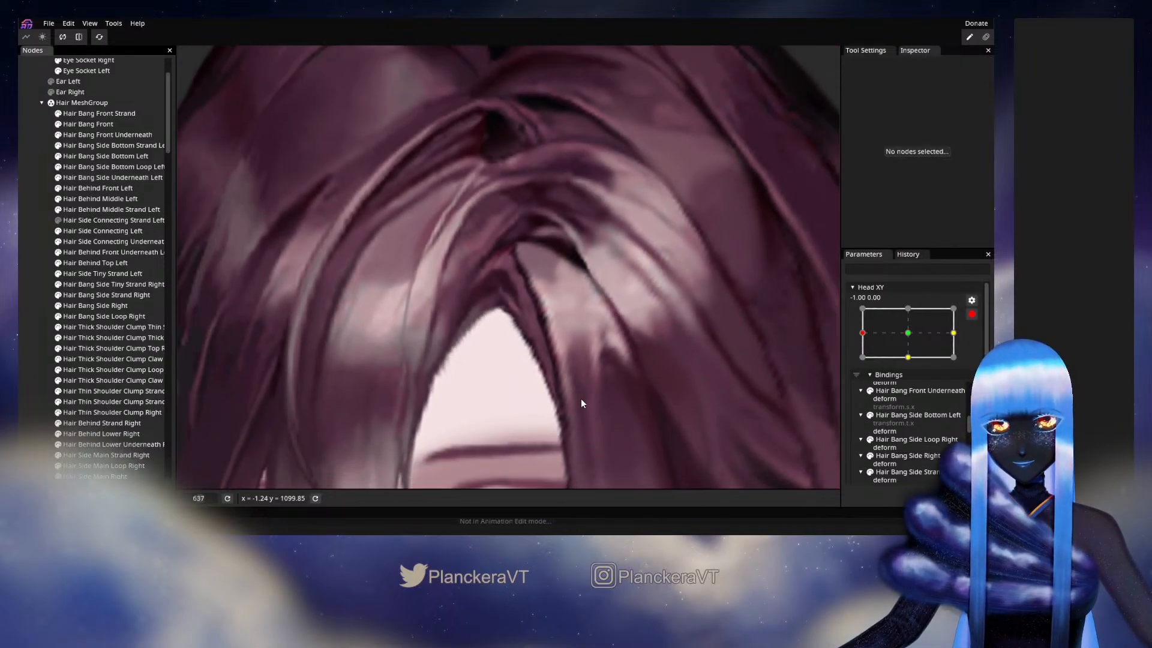
pyautogui.scroll(-4, 581, 400)
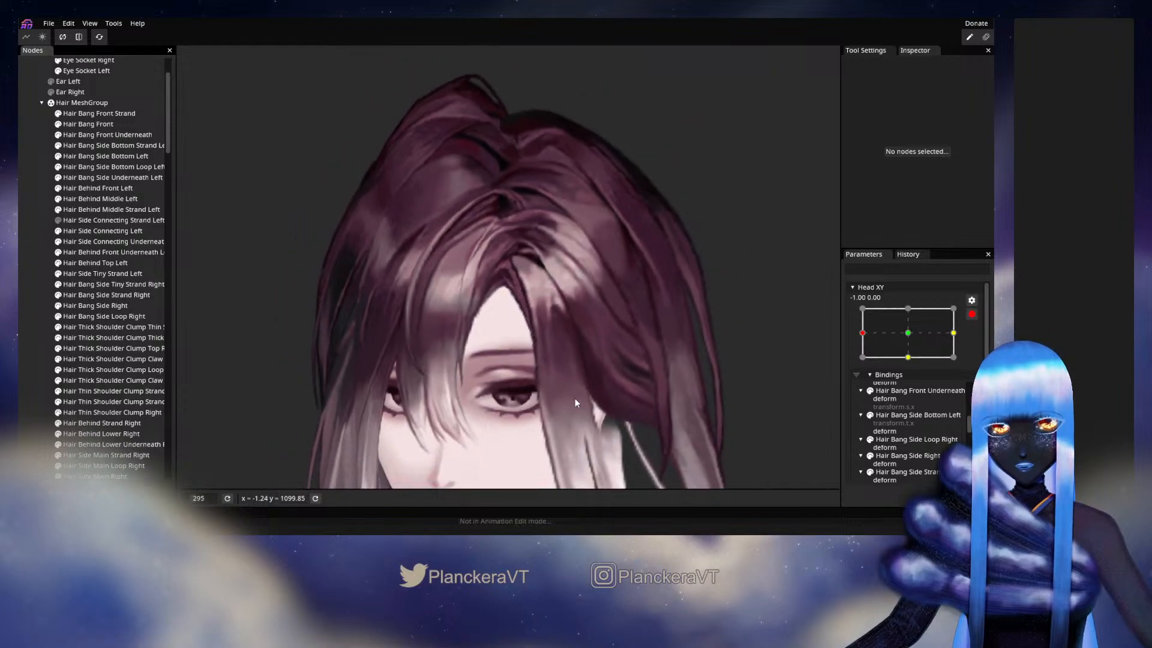
pyautogui.scroll(-3, 575, 402)
pyautogui.click(972, 314)
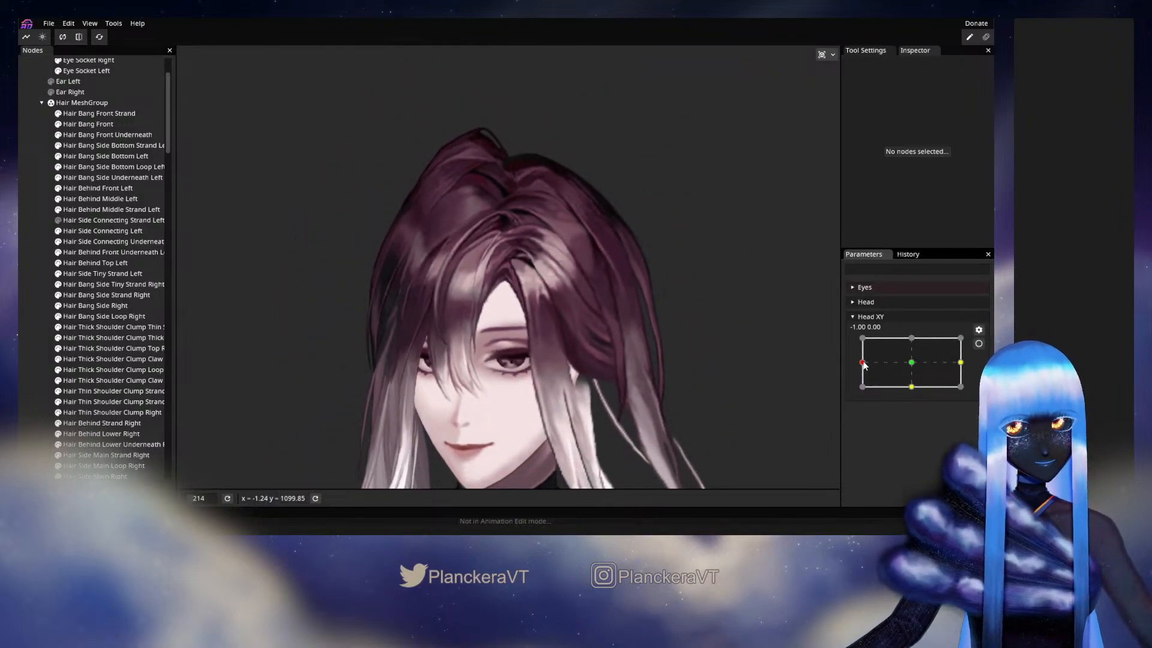
pyautogui.moveTo(864, 365)
pyautogui.mouseDown()
pyautogui.moveTo(911, 365)
pyautogui.moveTo(863, 363)
pyautogui.mouseUp()
# - Rearm Head XY at -1.00, 0.00 and shift the inner and lower-edge vertices of Hair Bang Side Underneath Left to smooth the parting
pyautogui.click(976, 344)
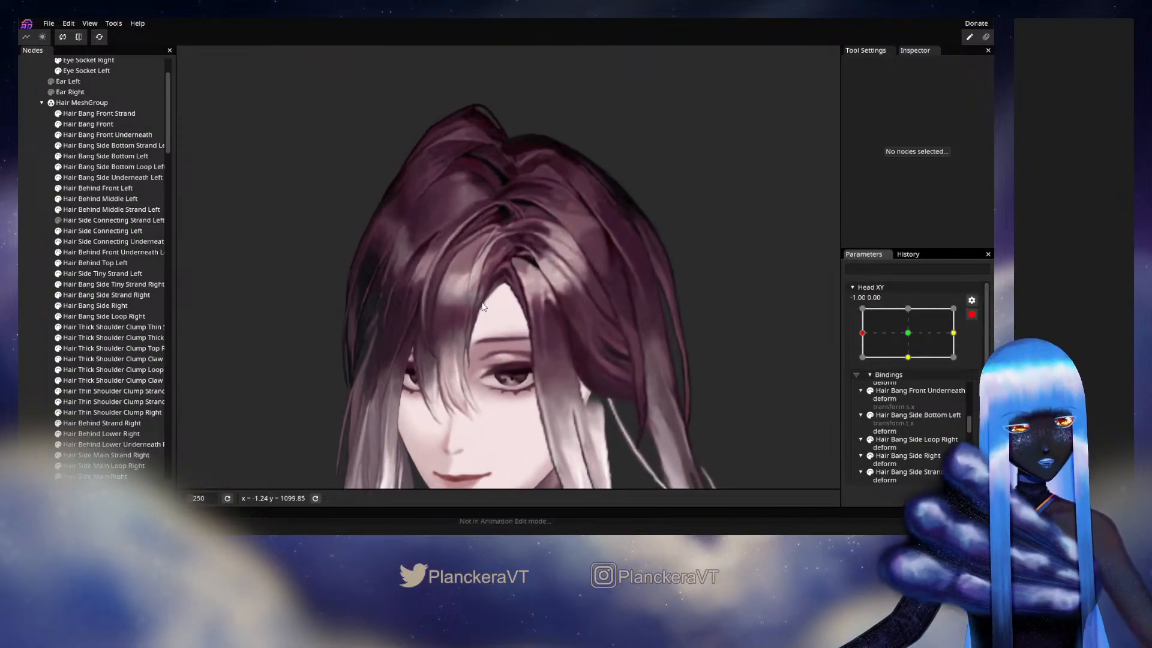
pyautogui.scroll(10, 483, 307)
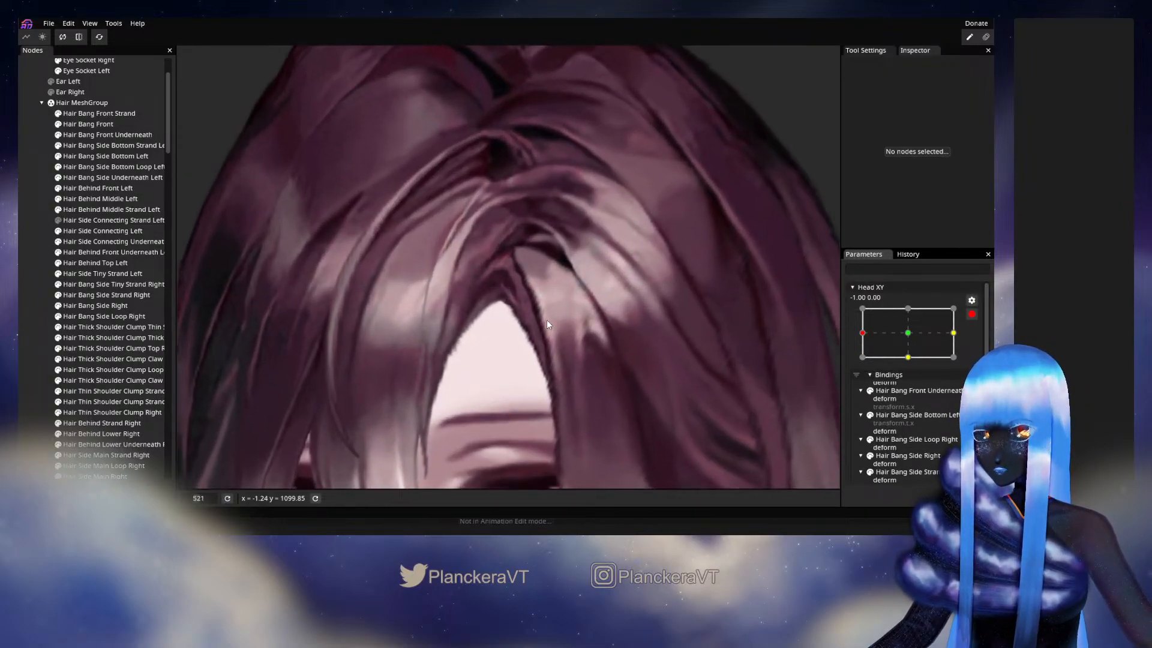
pyautogui.click(109, 177)
pyautogui.scroll(5, 622, 335)
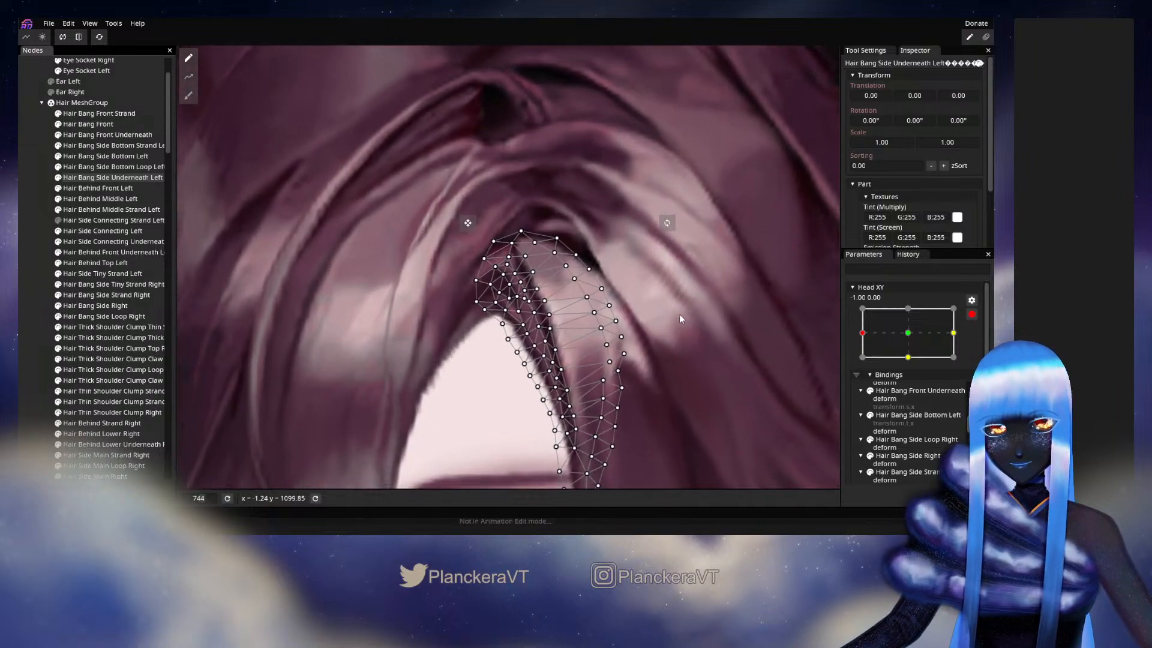
pyautogui.scroll(6, 681, 315)
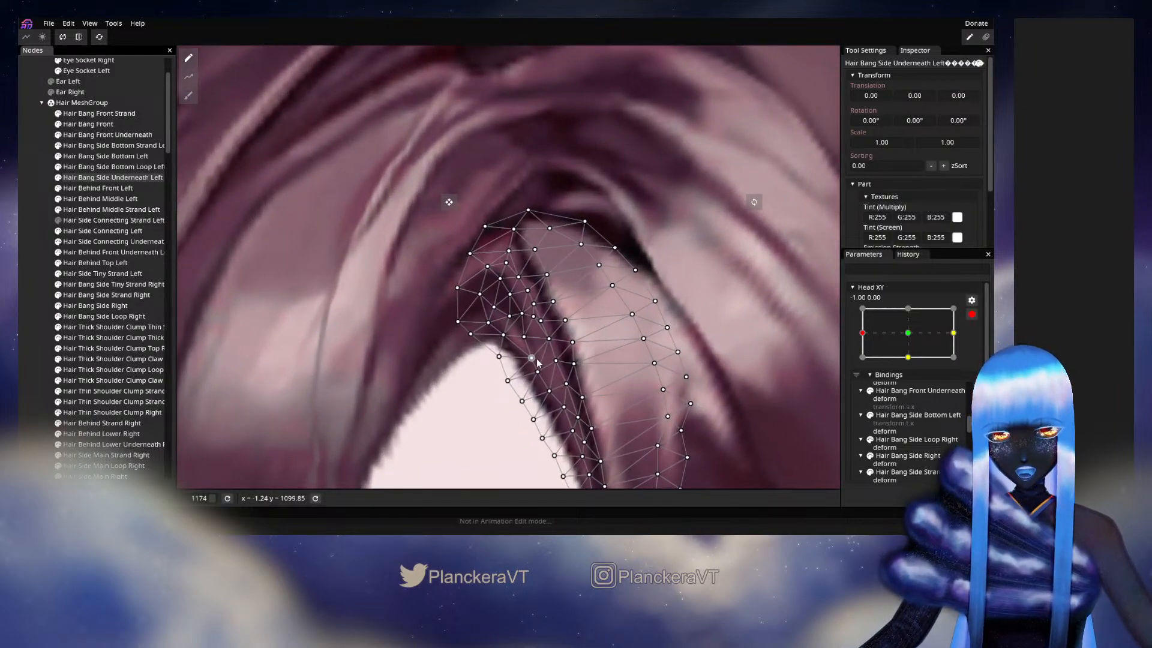
pyautogui.moveTo(535, 359); pyautogui.dragTo(535, 348)
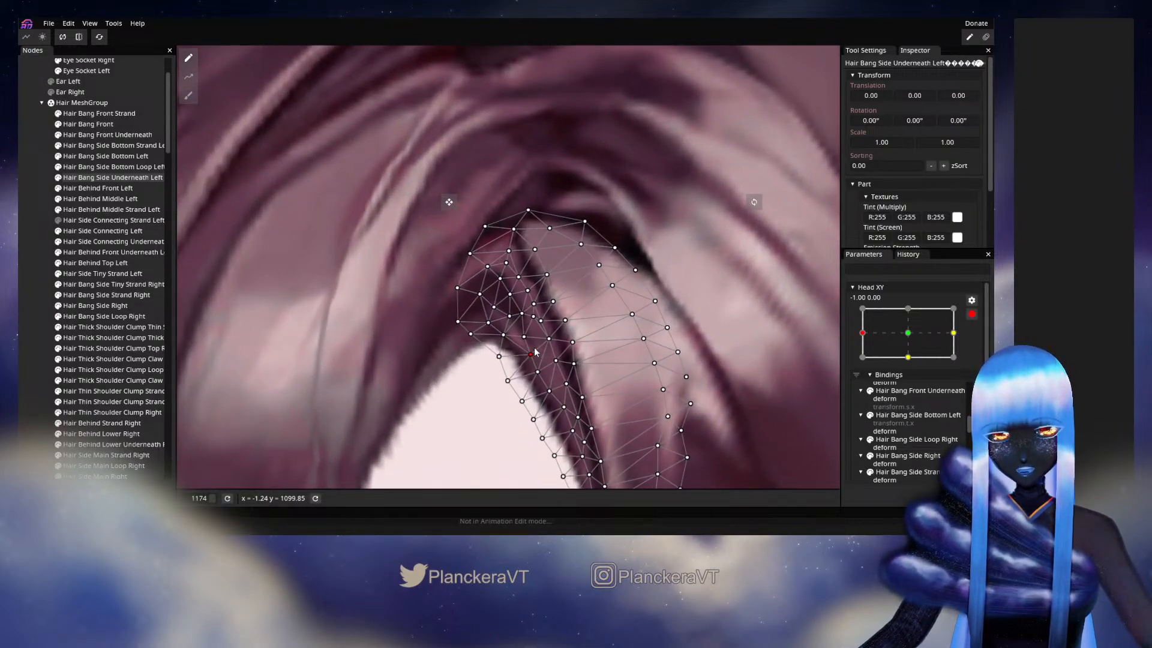
pyautogui.click(524, 335)
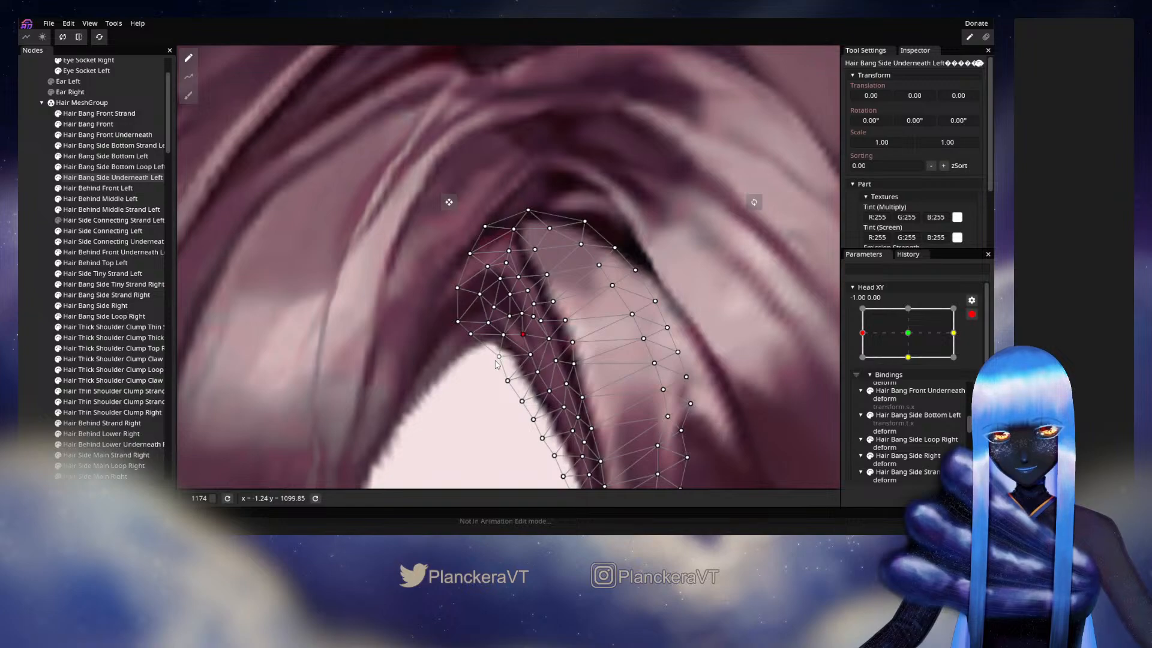
pyautogui.moveTo(508, 382); pyautogui.dragTo(506, 357)
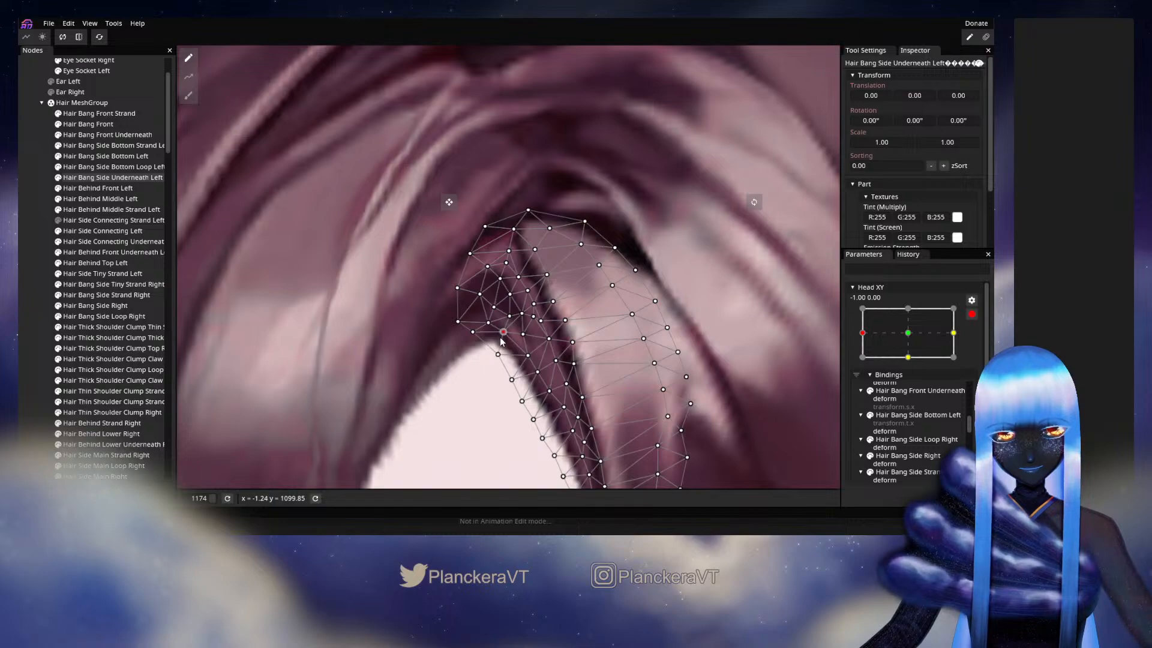
pyautogui.moveTo(501, 342); pyautogui.dragTo(505, 319)
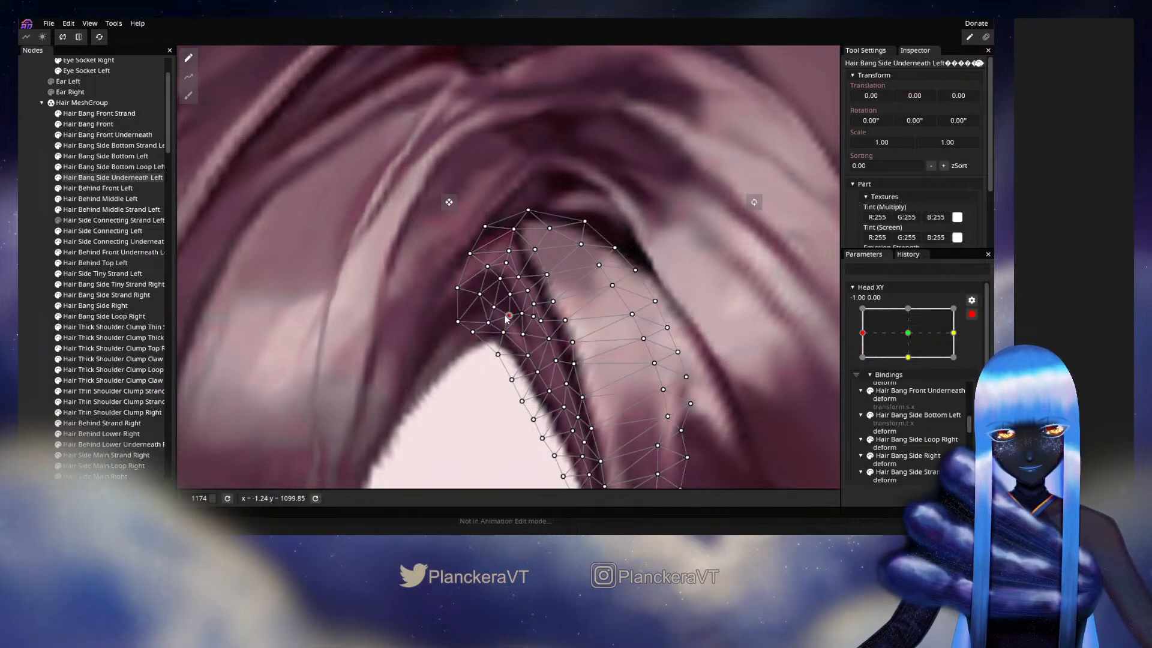
# - Deselect the mesh, disarm Head XY and preview the parting while turning the head between -1.00, 0.00 and the center
pyautogui.click(47, 280)
pyautogui.scroll(-5, 712, 356)
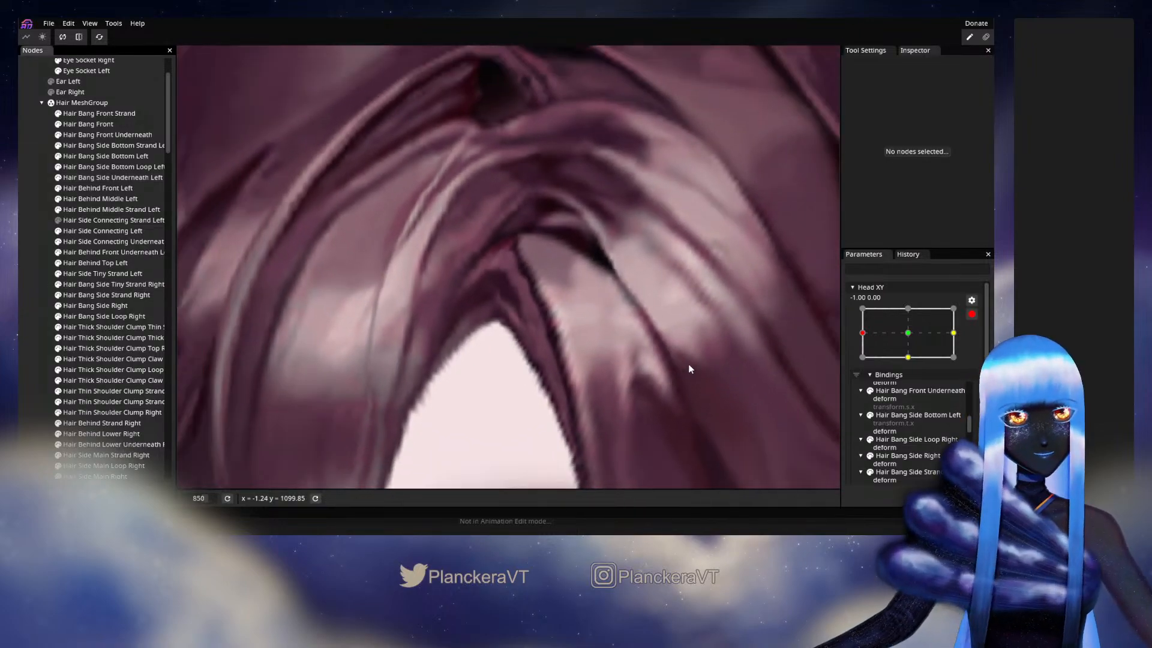
pyautogui.scroll(-6, 682, 373)
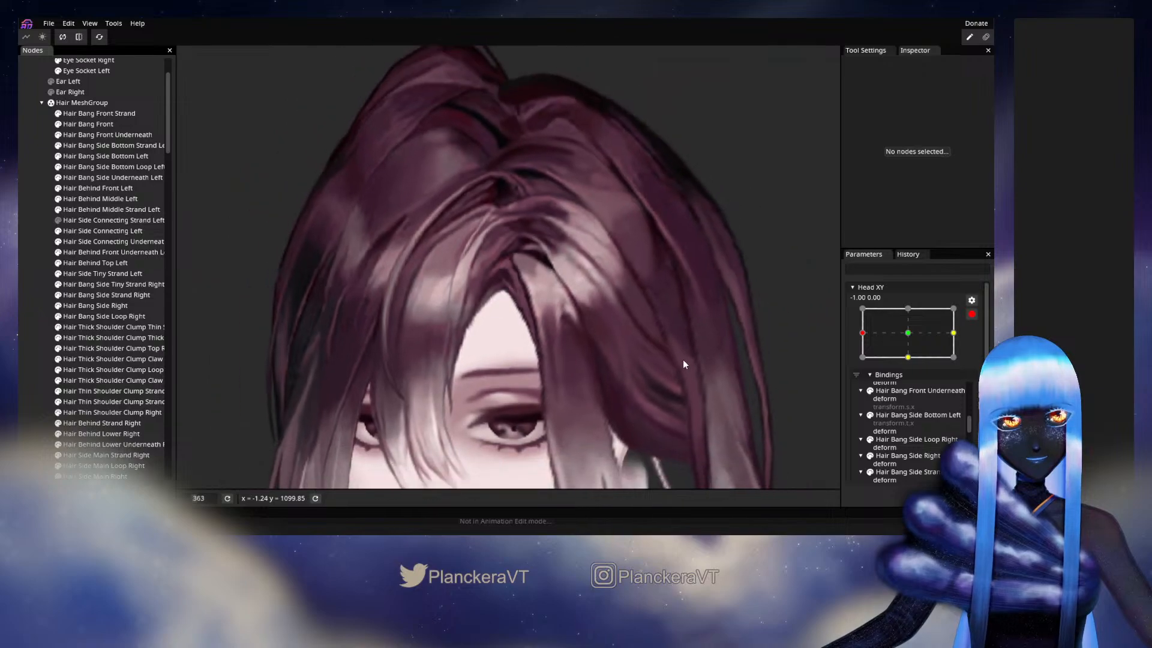
pyautogui.click(972, 314)
pyautogui.moveTo(865, 365)
pyautogui.mouseDown()
pyautogui.moveTo(900, 363)
pyautogui.moveTo(858, 368)
pyautogui.mouseUp()
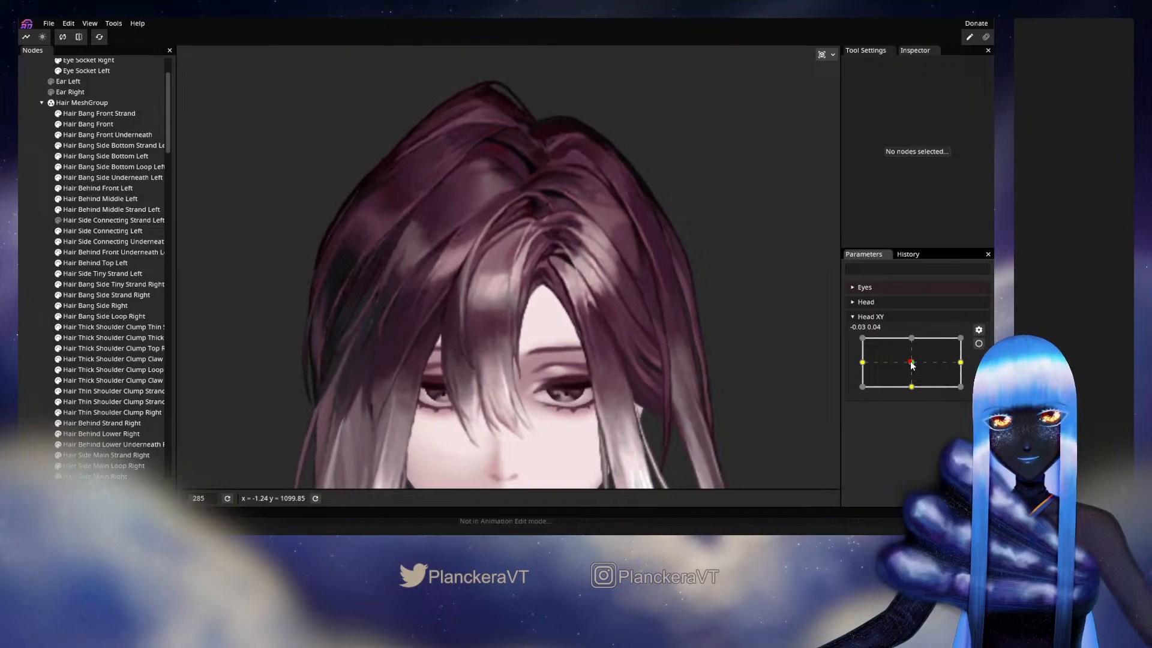
pyautogui.moveTo(859, 365)
pyautogui.mouseDown()
pyautogui.moveTo(907, 364)
pyautogui.moveTo(870, 363)
pyautogui.mouseUp()
# - Rearm Head XY at -1.00, 0.00 and open Hair Bang Side Underneath Left to inspect its vertices around the parting
pyautogui.click(979, 344)
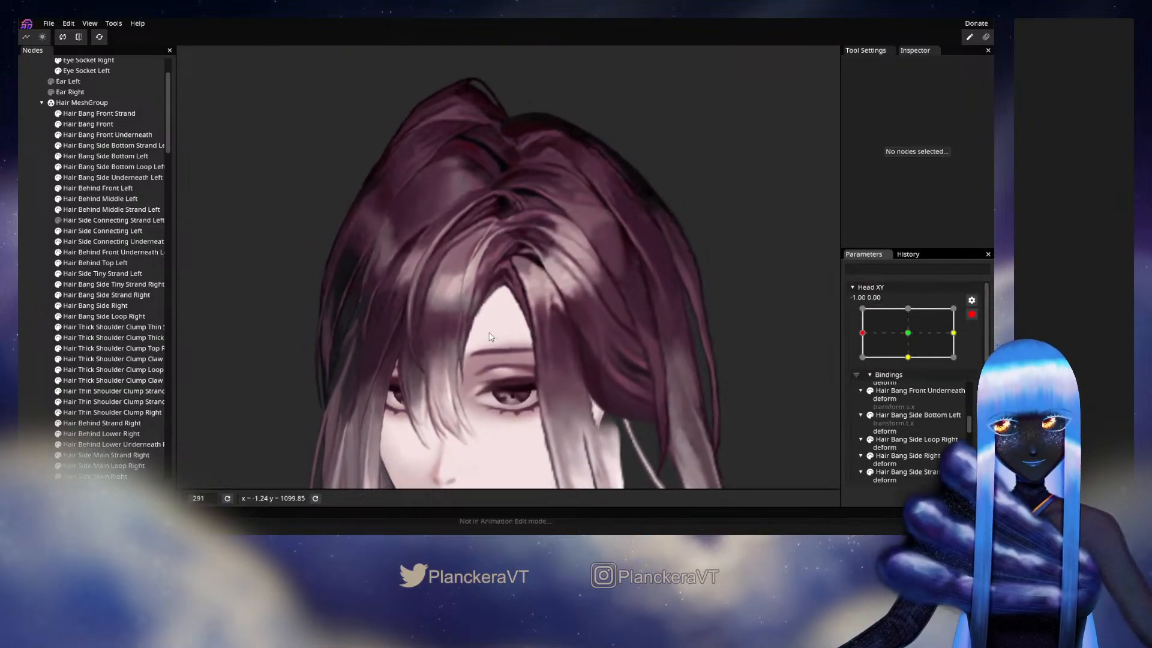
pyautogui.scroll(5, 486, 337)
pyautogui.scroll(4, 486, 337)
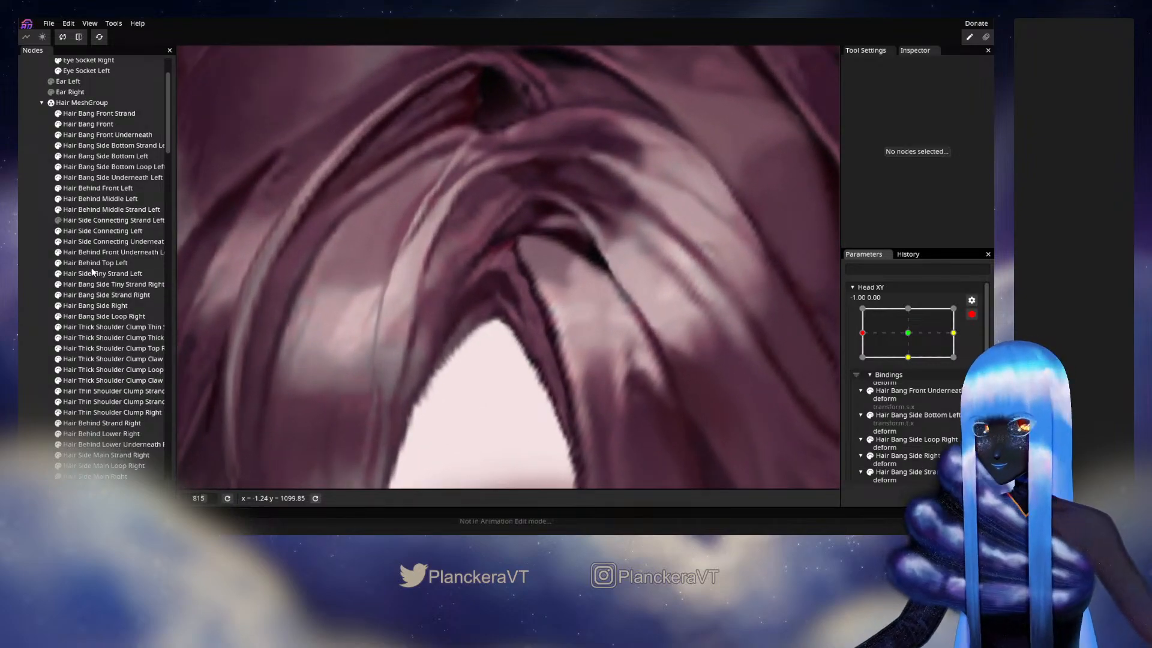
pyautogui.click(90, 209)
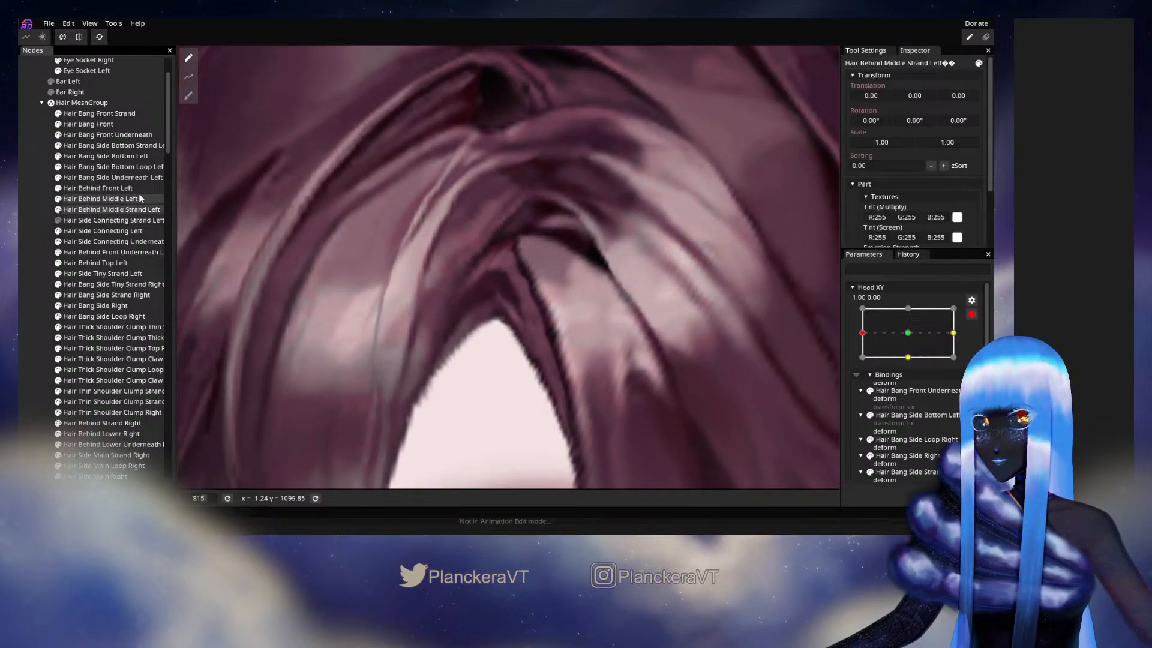
pyautogui.click(138, 178)
pyautogui.scroll(4, 696, 356)
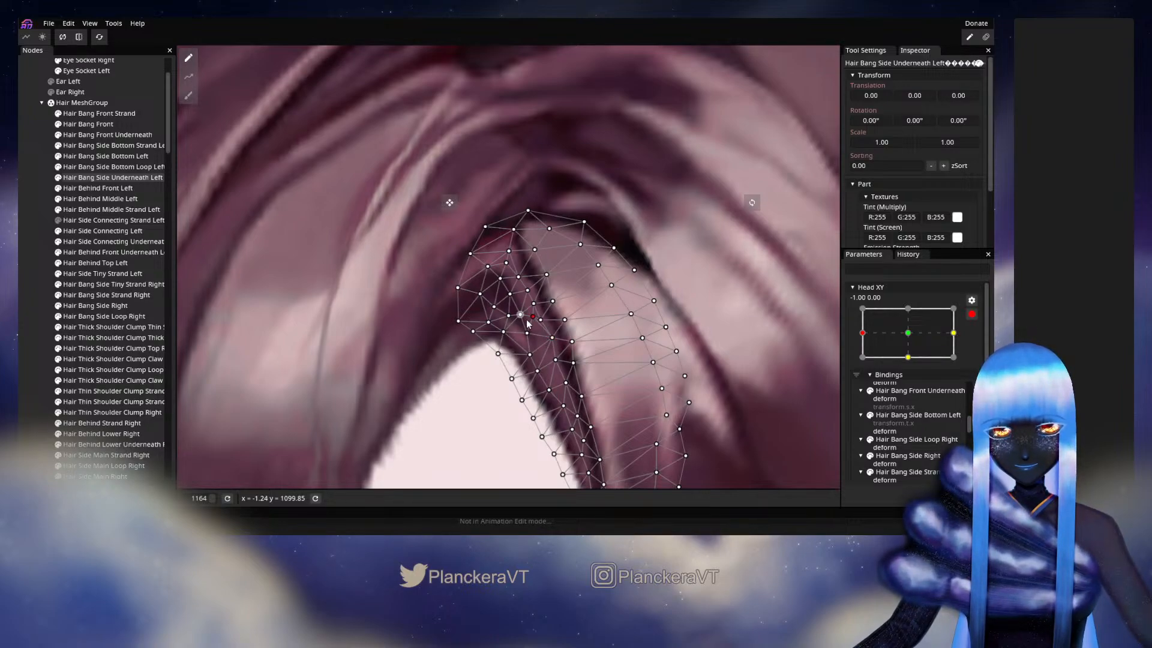
# - Deselect the mesh, disarm Head XY and check the whole hairstyle with slight head movements around -1.00, 0.00
pyautogui.click(595, 370)
pyautogui.scroll(-5, 605, 367)
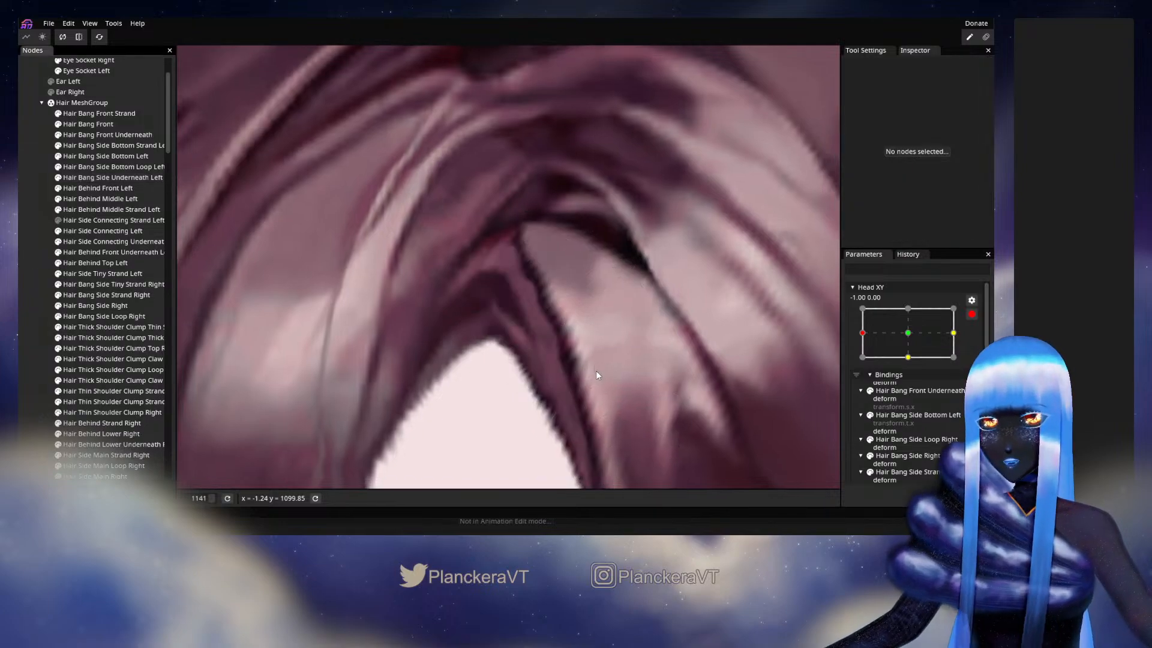
pyautogui.scroll(-5, 607, 373)
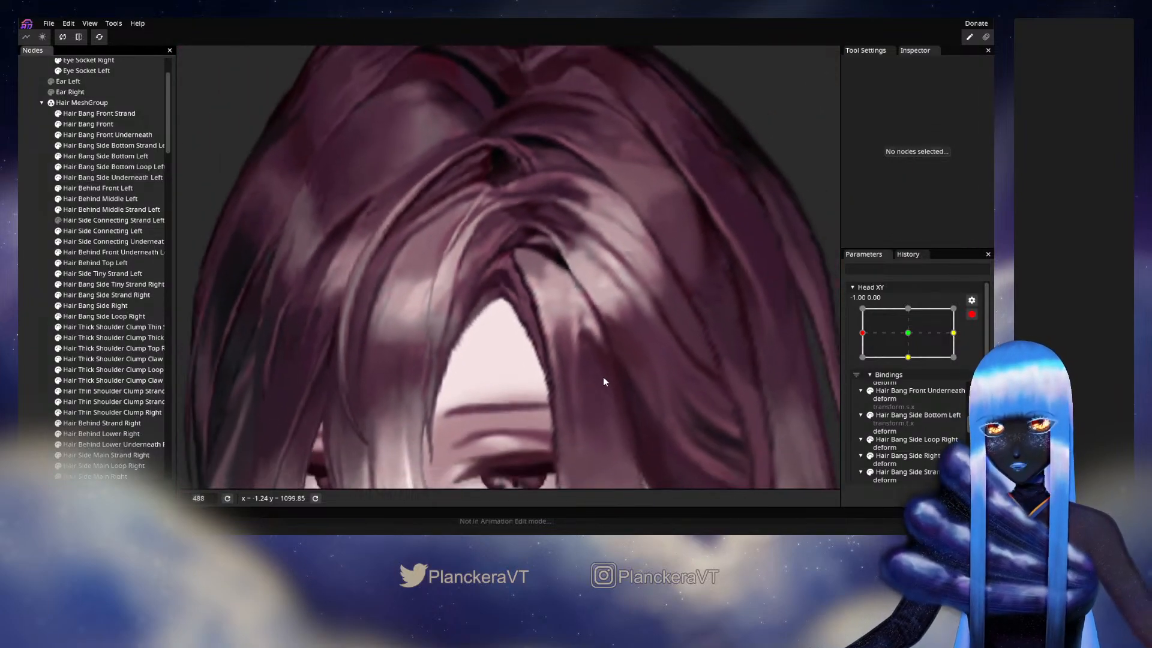
pyautogui.scroll(-3, 602, 386)
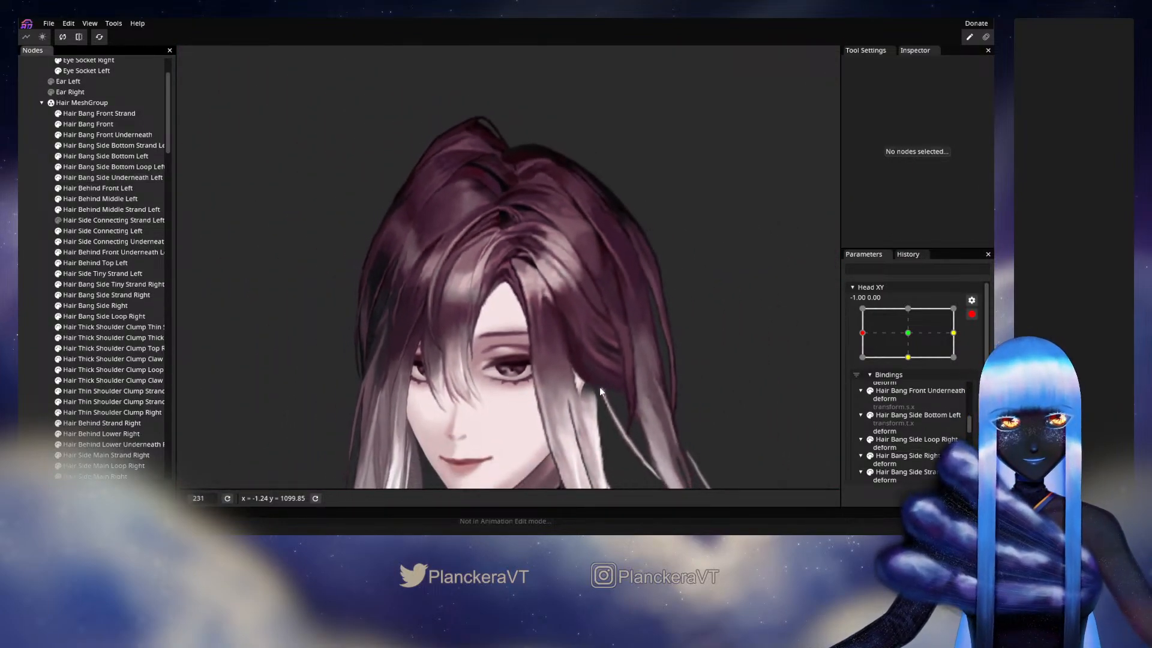
pyautogui.click(971, 314)
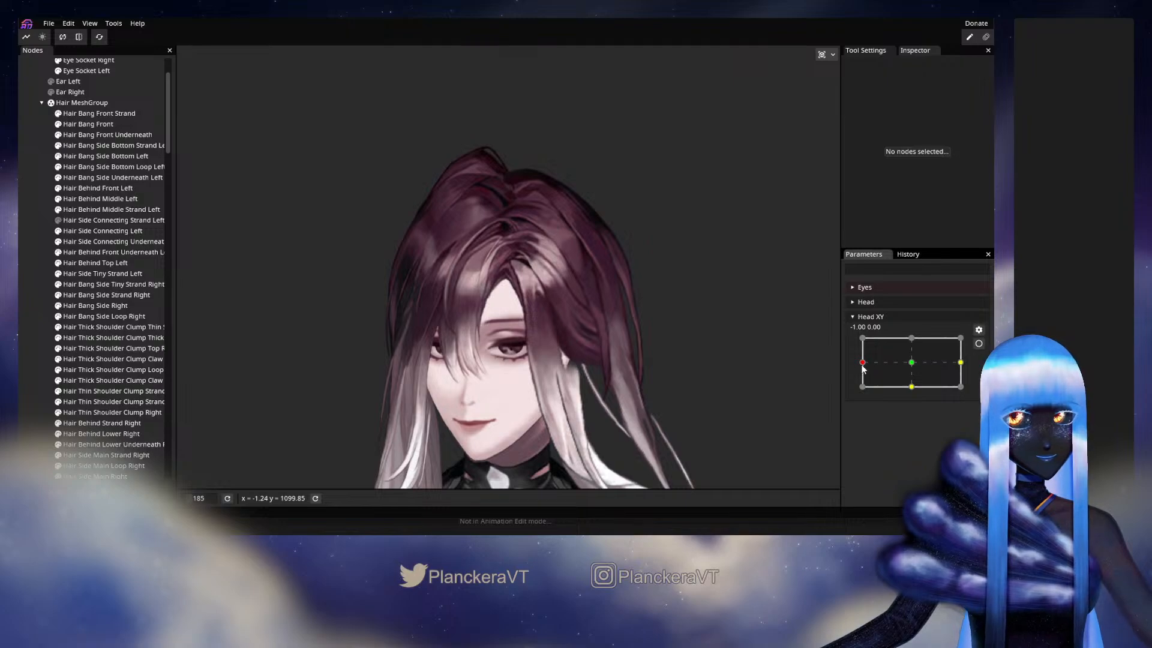
pyautogui.moveTo(863, 369)
pyautogui.mouseDown()
pyautogui.moveTo(907, 369)
pyautogui.moveTo(862, 368)
pyautogui.mouseUp()
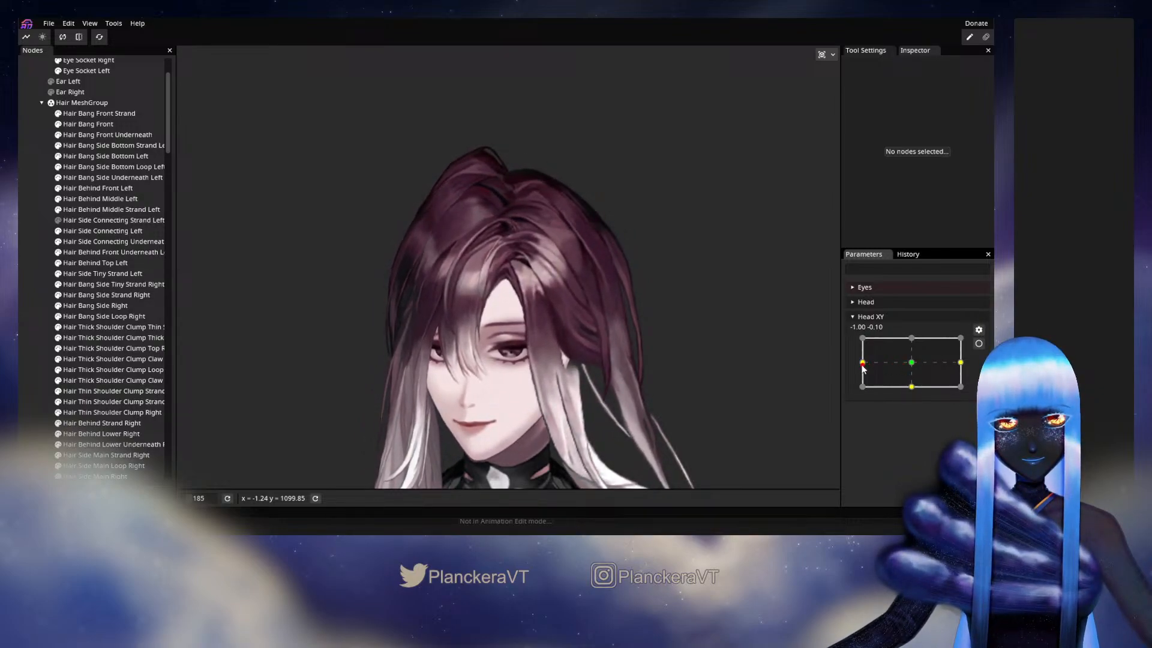
# - Rearm Head XY at -1.00, 0.00 and nudge Hair Bang Side Underneath Left's lower-edge vertices outward at the forehead opening with the 14.00 Circle Brush
pyautogui.click(979, 343)
pyautogui.scroll(5, 480, 337)
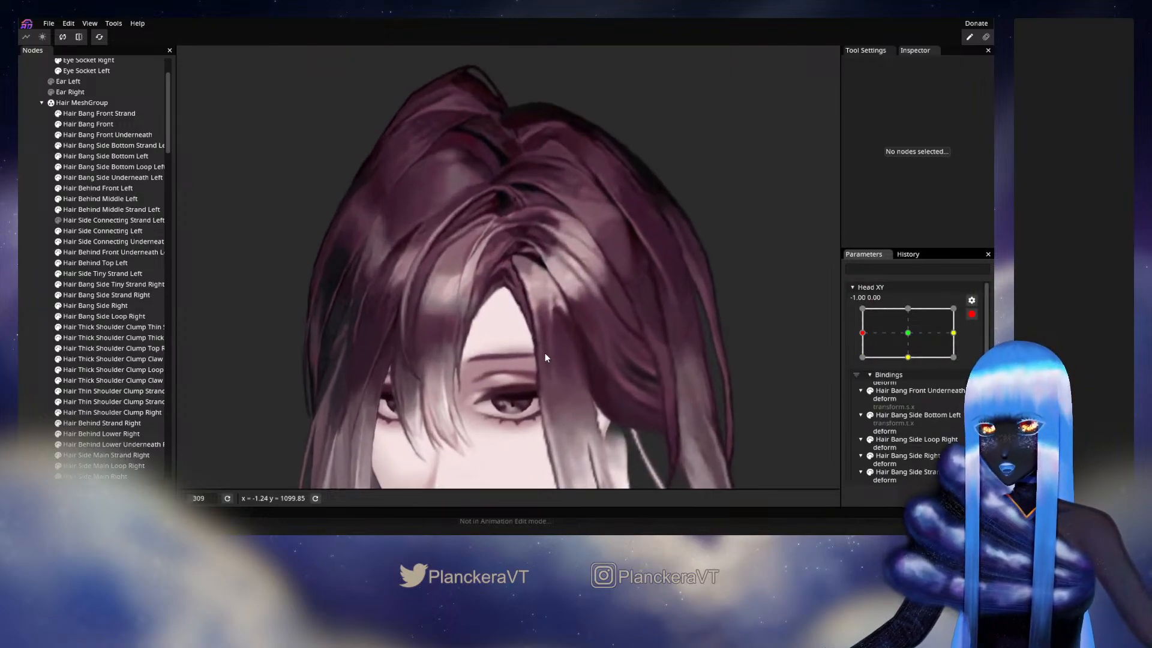
pyautogui.scroll(3, 545, 357)
pyautogui.click(105, 177)
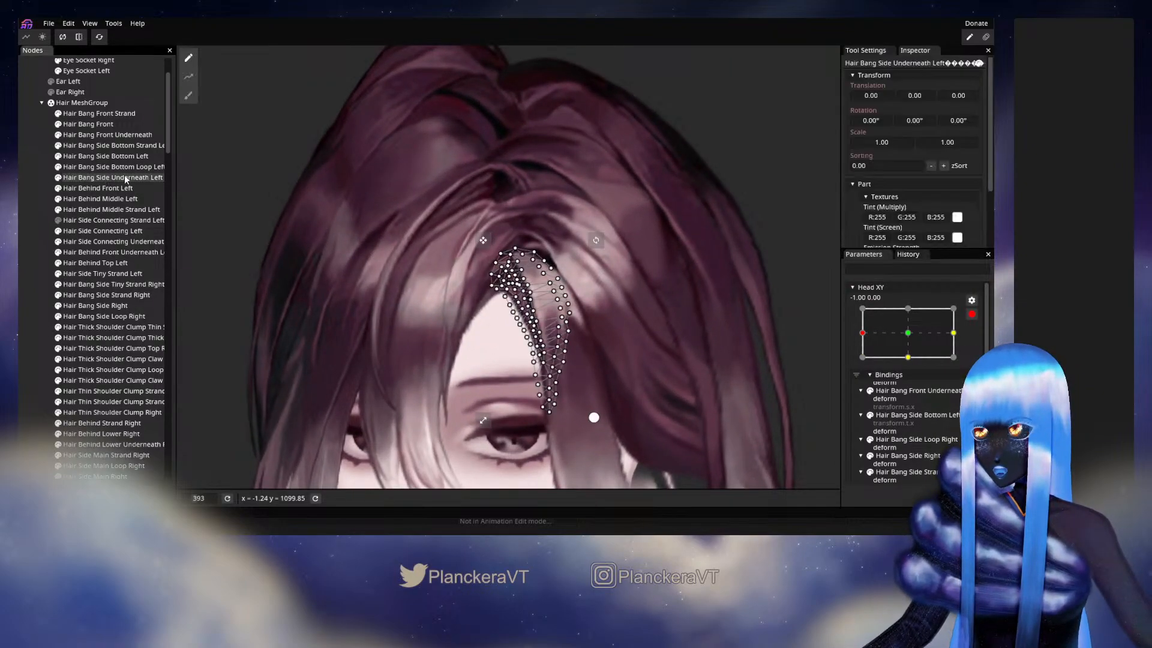
pyautogui.click(189, 95)
pyautogui.scroll(2, 411, 306)
pyautogui.scroll(4, 412, 306)
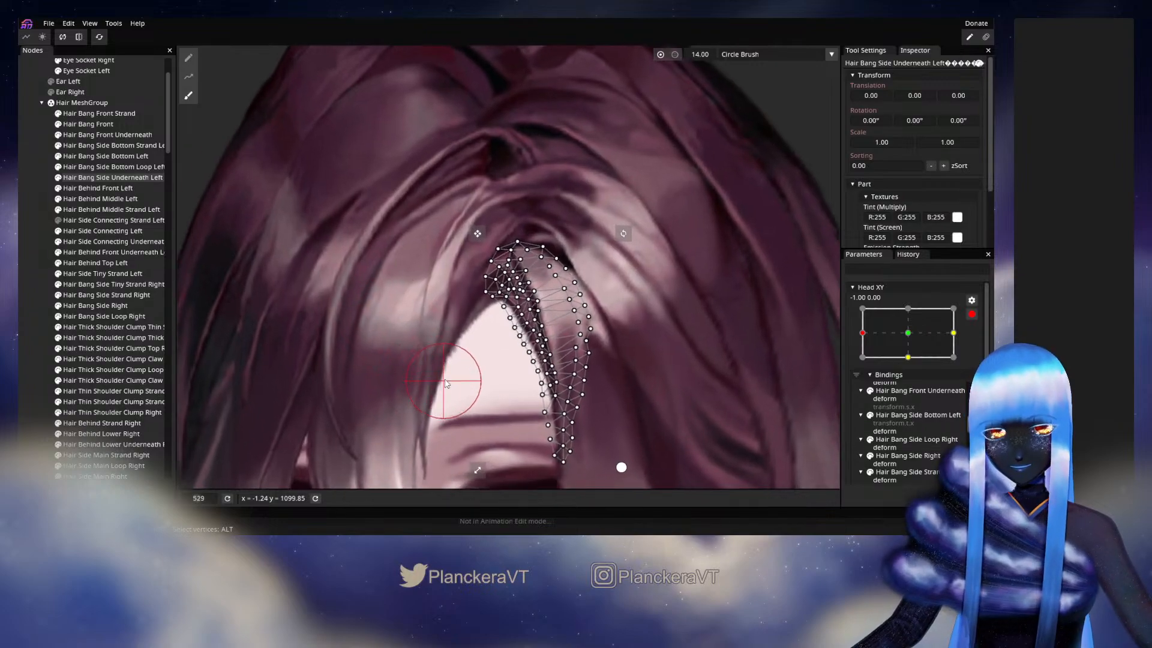
pyautogui.moveTo(485, 347); pyautogui.dragTo(468, 326)
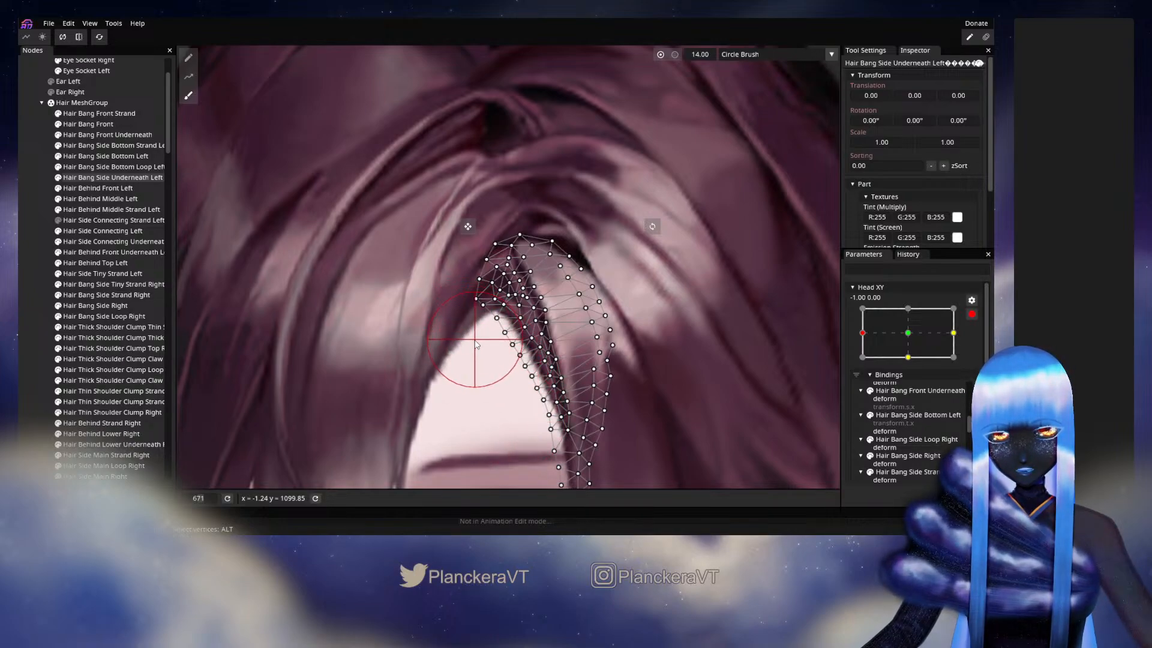
# - Deselect the mesh and disarm Head XY to preview the brushed parting edge on the full head near -1.00, 0.00
pyautogui.click(39, 283)
pyautogui.scroll(-4, 596, 344)
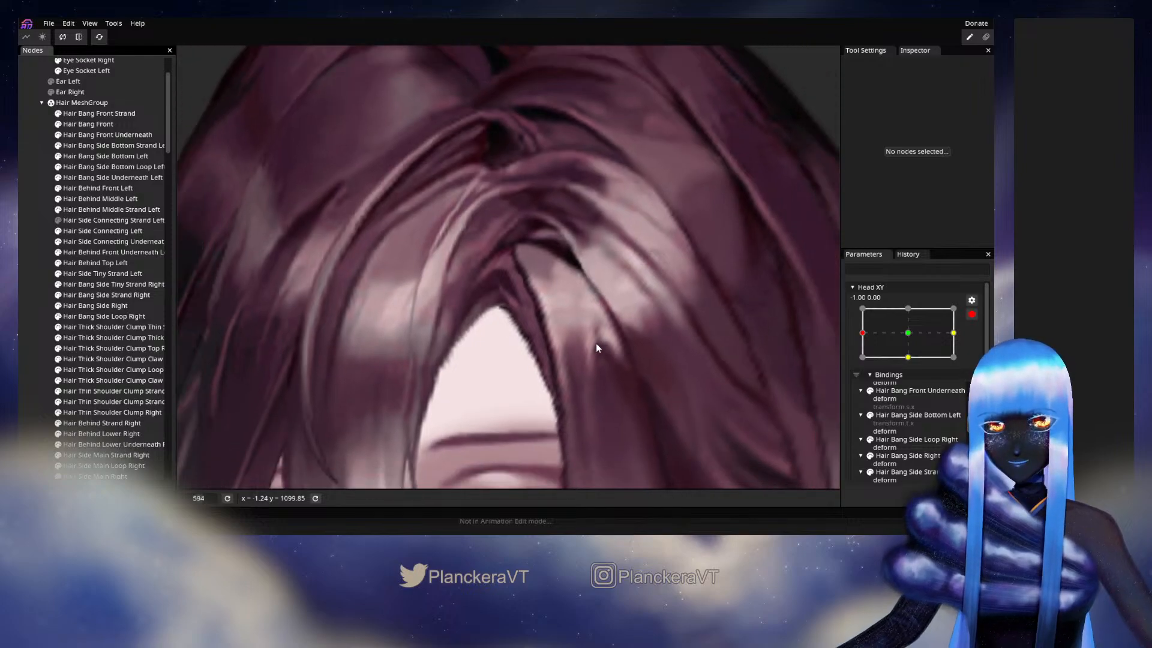
pyautogui.scroll(-6, 592, 368)
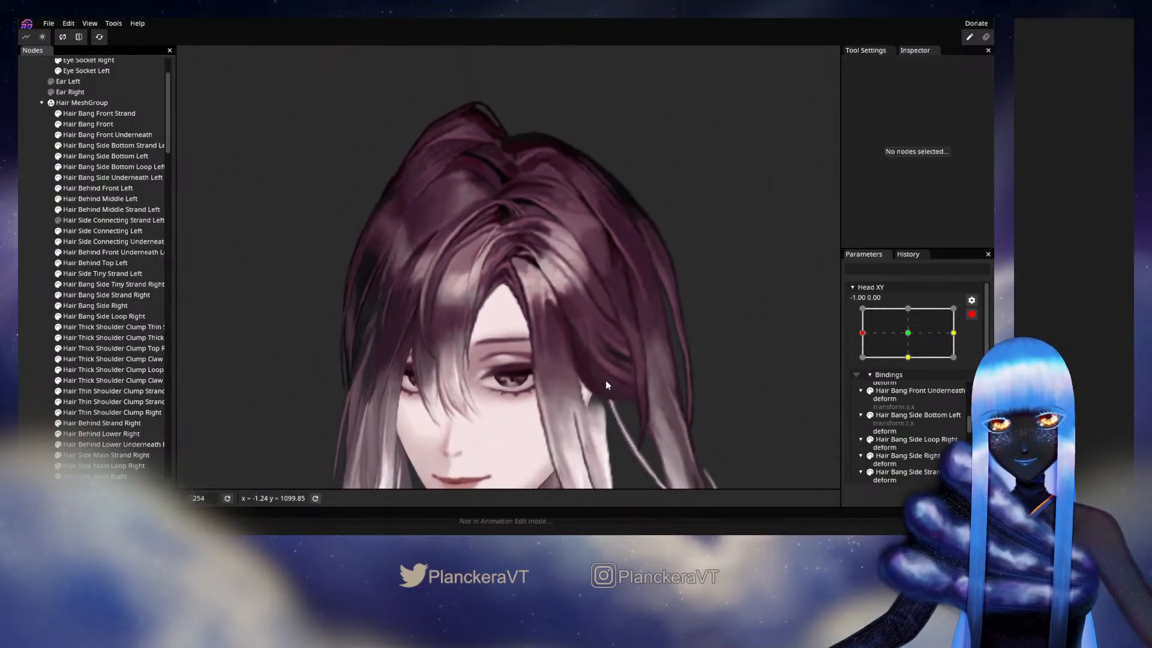
pyautogui.click(971, 314)
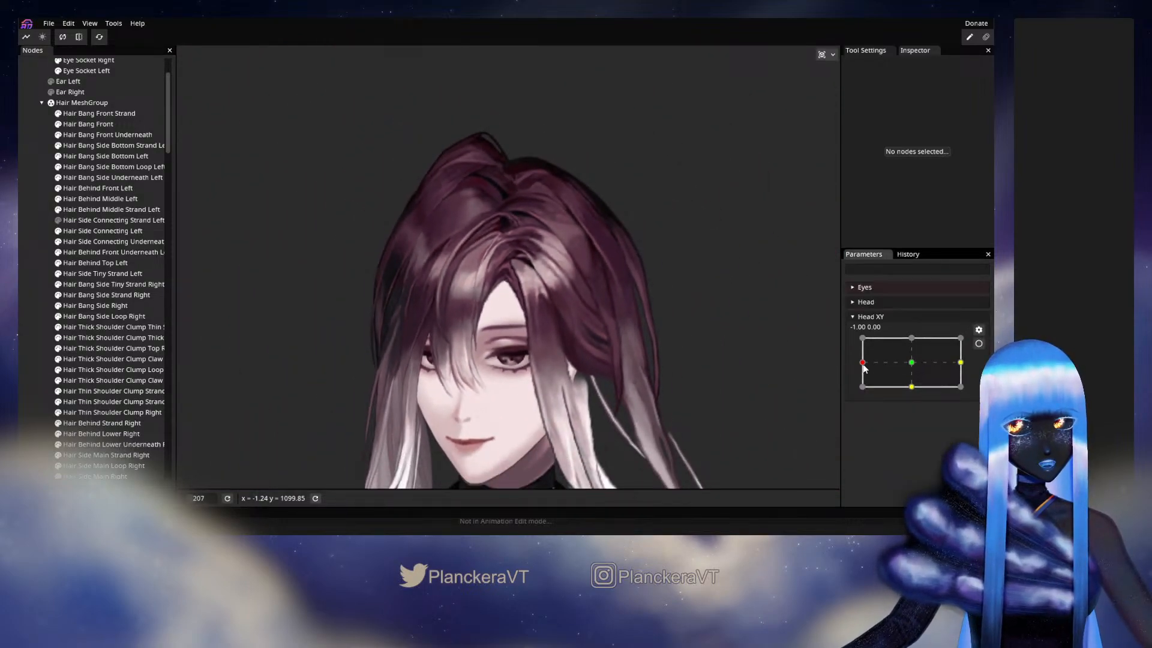
pyautogui.moveTo(862, 363)
pyautogui.mouseDown()
pyautogui.moveTo(909, 364)
pyautogui.moveTo(859, 367)
pyautogui.mouseUp()
# - Rearm Head XY at -1.00, 0.00 and reposition individual lower-edge vertices of Hair Bang Side Underneath Left to even out the forehead opening's peak
pyautogui.click(979, 344)
pyautogui.scroll(8, 509, 315)
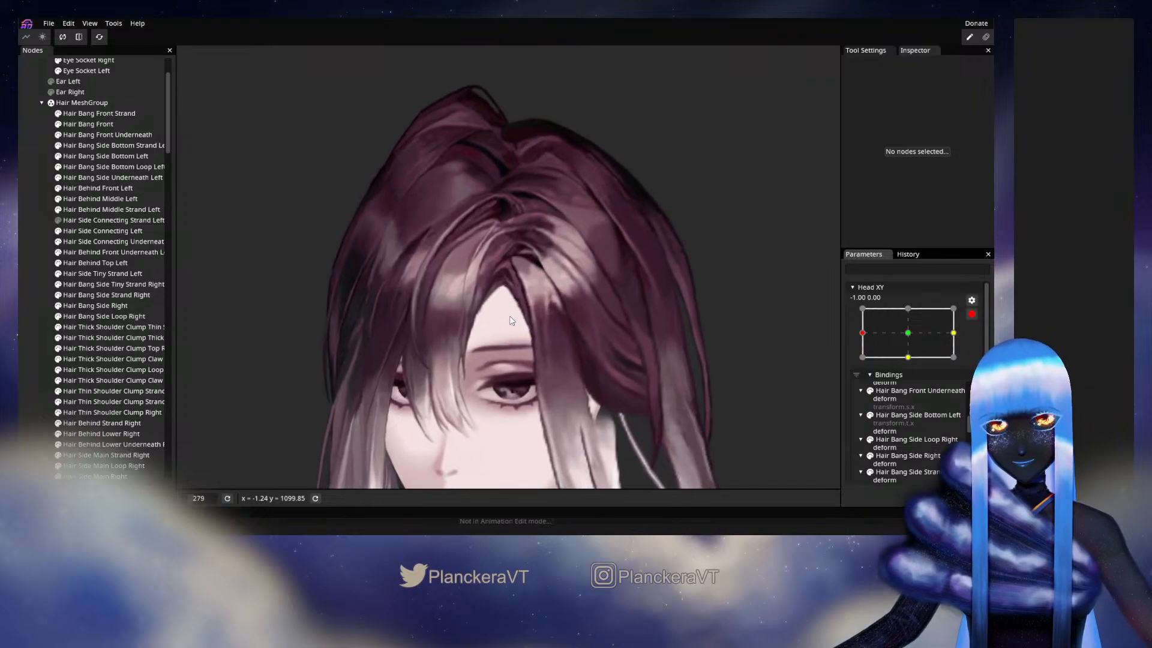
pyautogui.scroll(4, 511, 320)
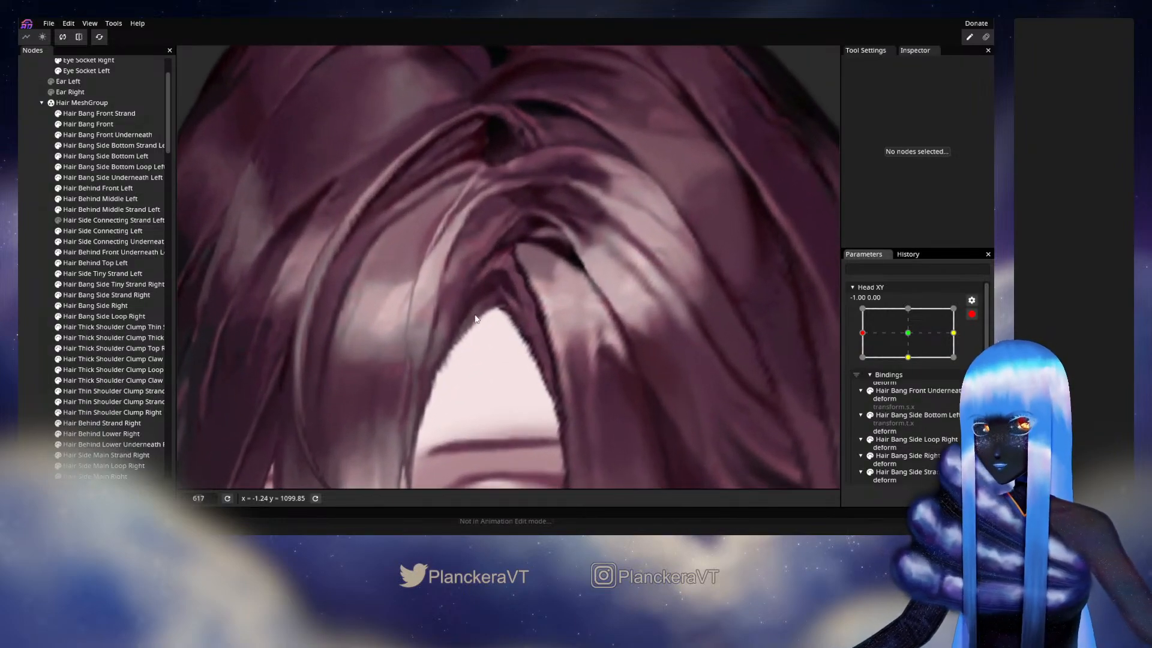
pyautogui.click(111, 178)
pyautogui.scroll(4, 486, 354)
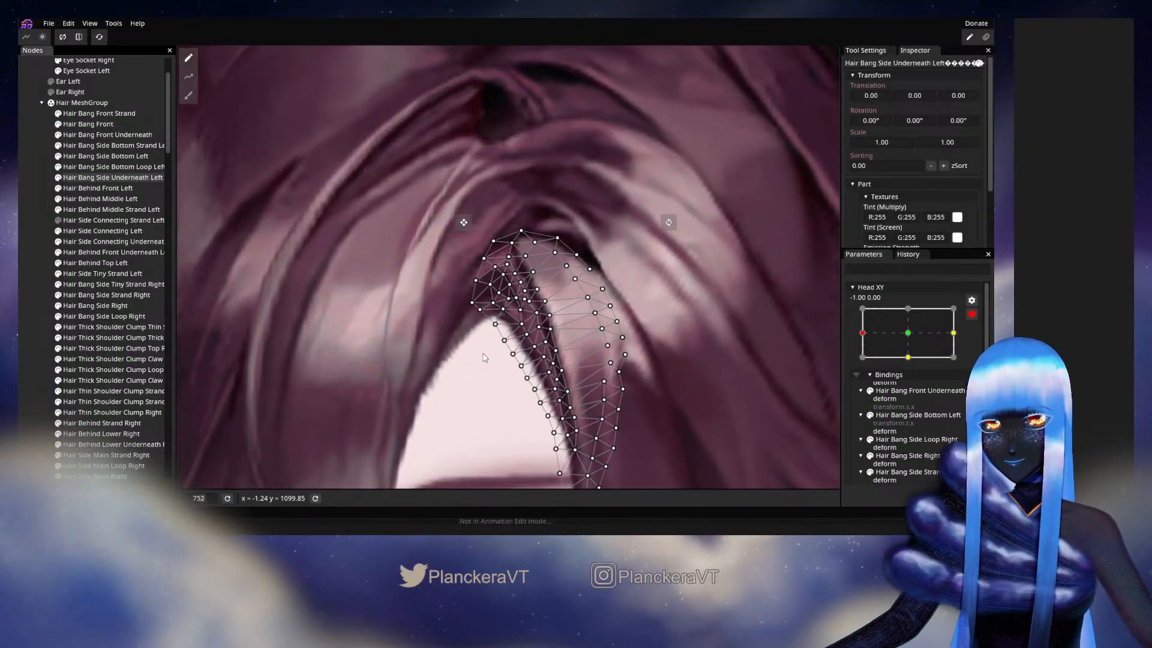
pyautogui.scroll(2, 486, 354)
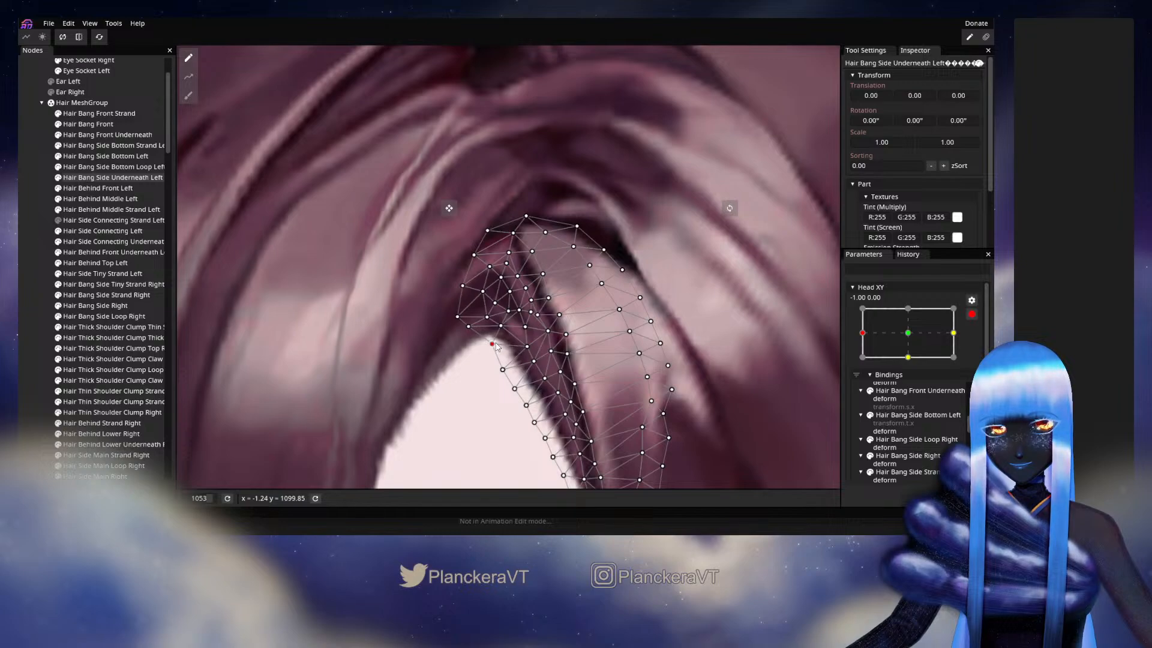
pyautogui.moveTo(502, 329); pyautogui.dragTo(505, 320)
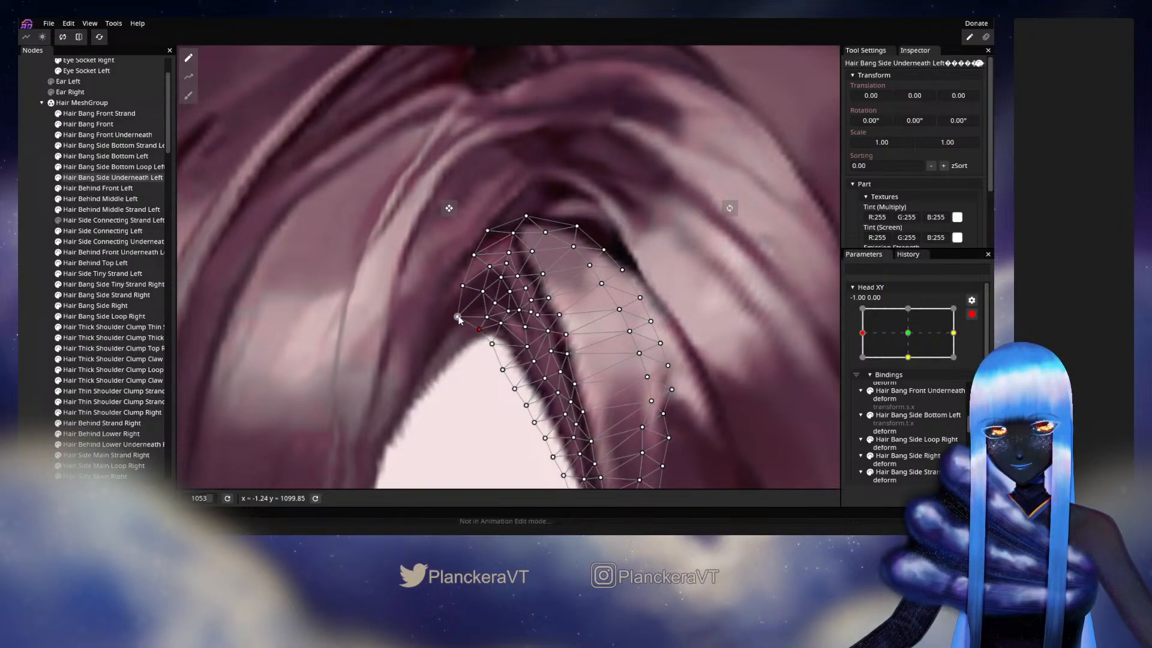
pyautogui.moveTo(484, 331); pyautogui.dragTo(474, 316)
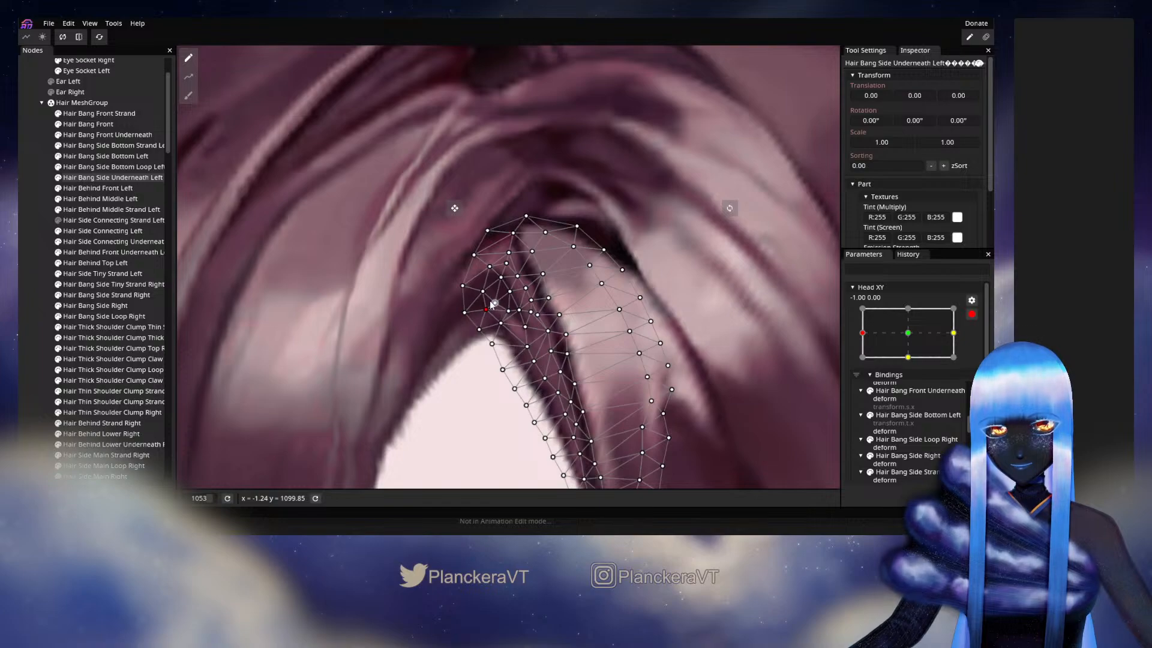
pyautogui.moveTo(505, 355)
pyautogui.mouseDown()
pyautogui.moveTo(466, 391)
pyautogui.moveTo(498, 354)
pyautogui.mouseUp()
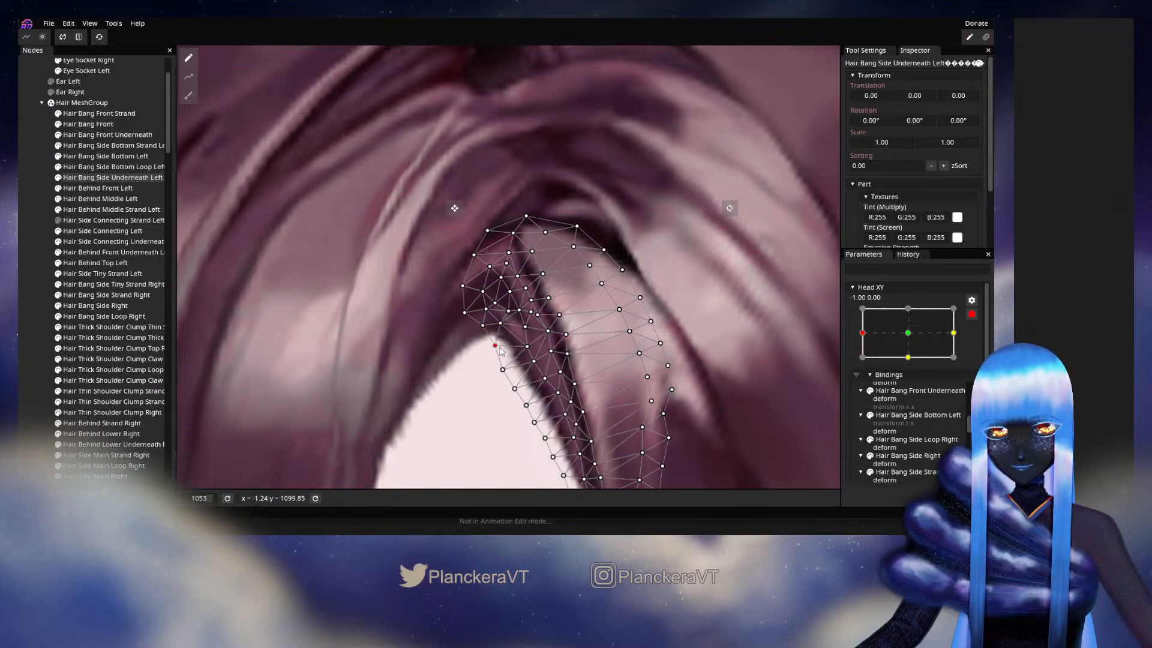
pyautogui.moveTo(504, 375); pyautogui.dragTo(513, 375)
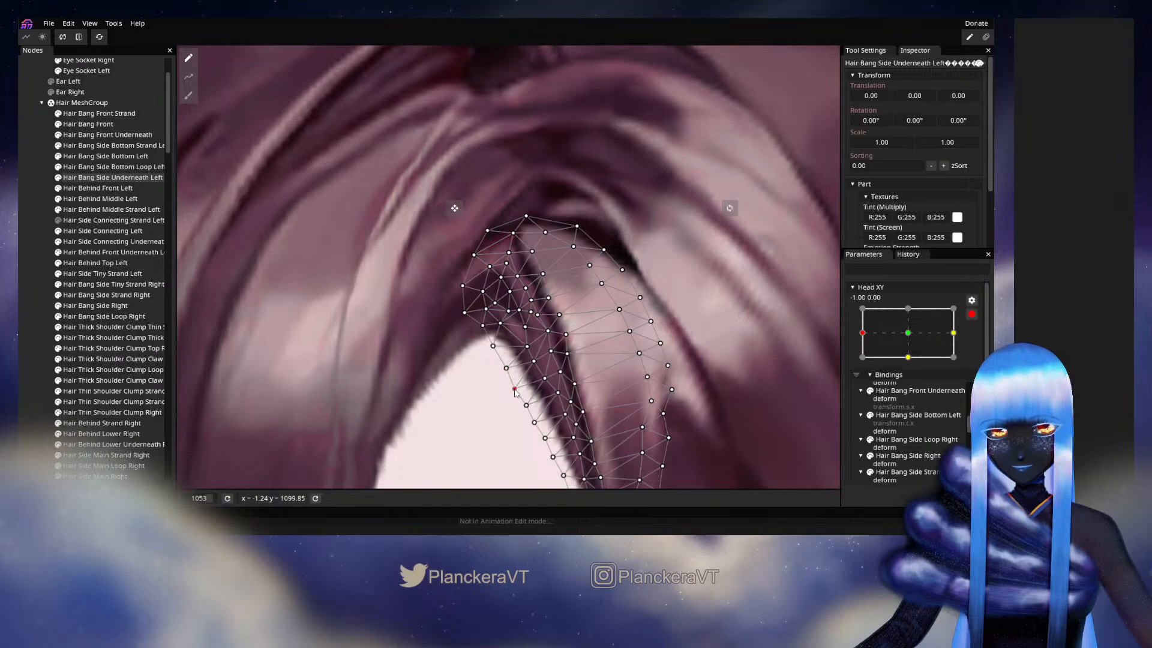
pyautogui.moveTo(559, 392); pyautogui.dragTo(573, 341)
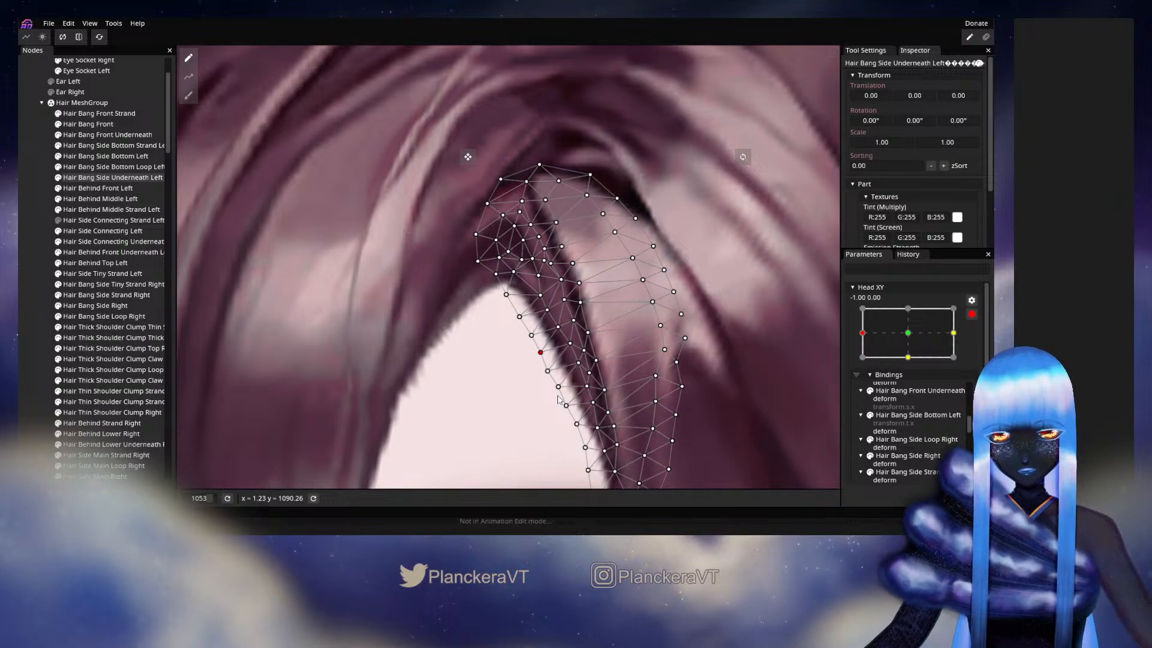
# - Deselect the mesh and examine the parting edge without the vertex overlay
pyautogui.click(496, 365)
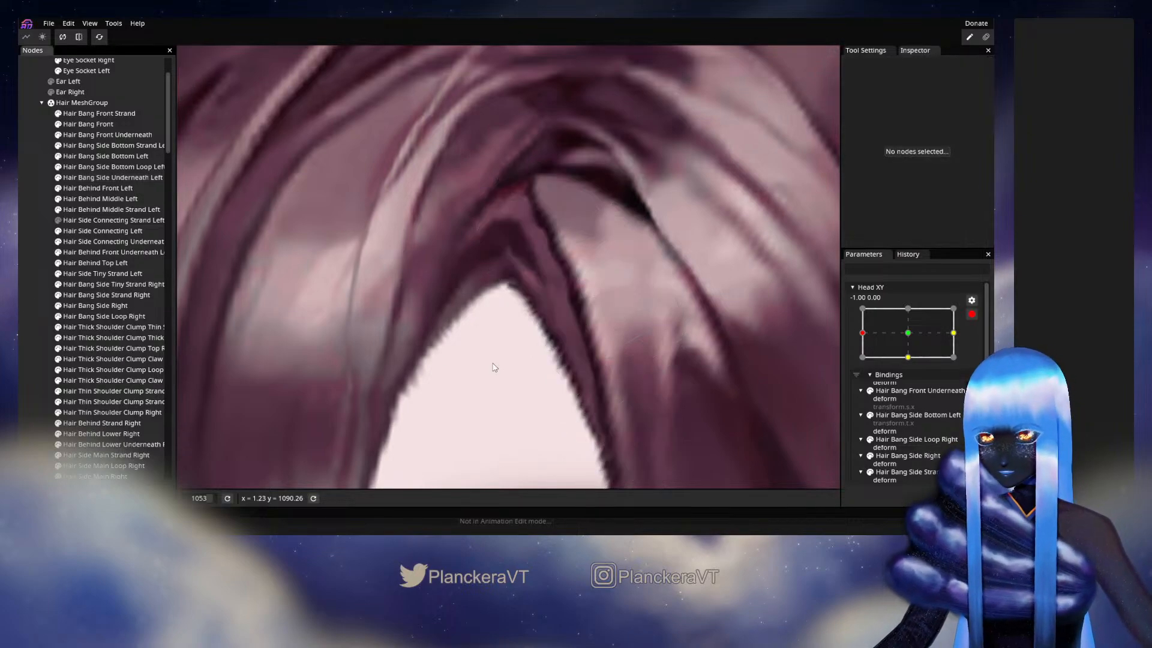
pyautogui.scroll(-5, 543, 367)
pyautogui.scroll(2, 546, 354)
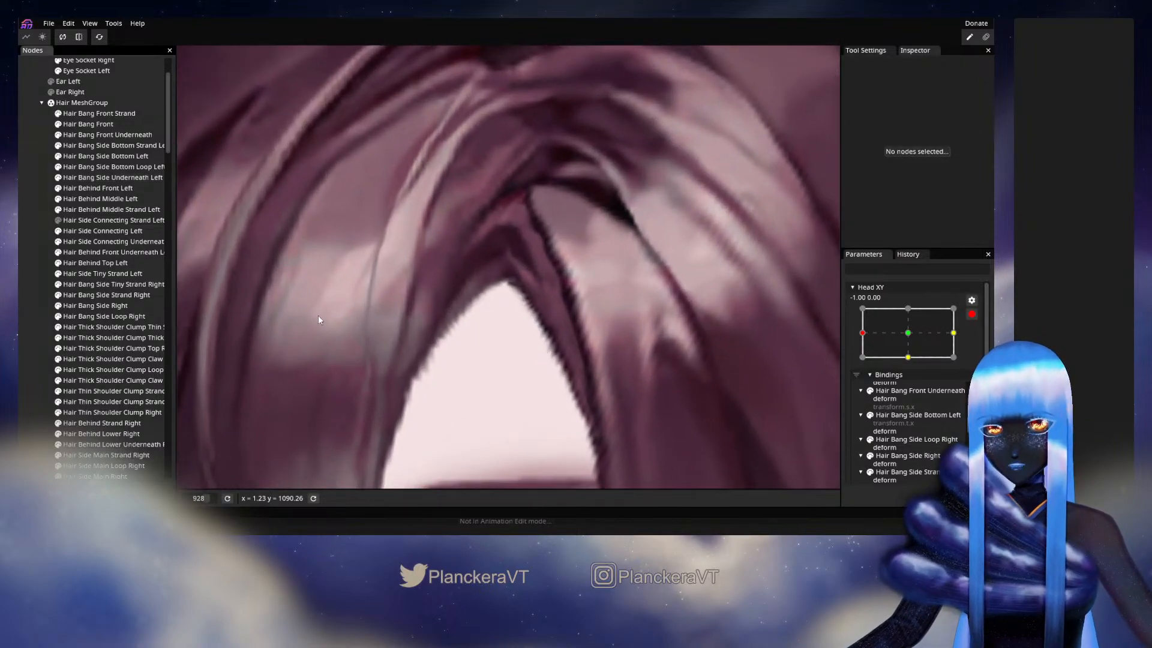
# - Try to pull a lower-edge vertex of Hair Bang Side Underneath Left down over the forehead opening's peak, and undo the move
pyautogui.click(88, 175)
pyautogui.scroll(3, 505, 284)
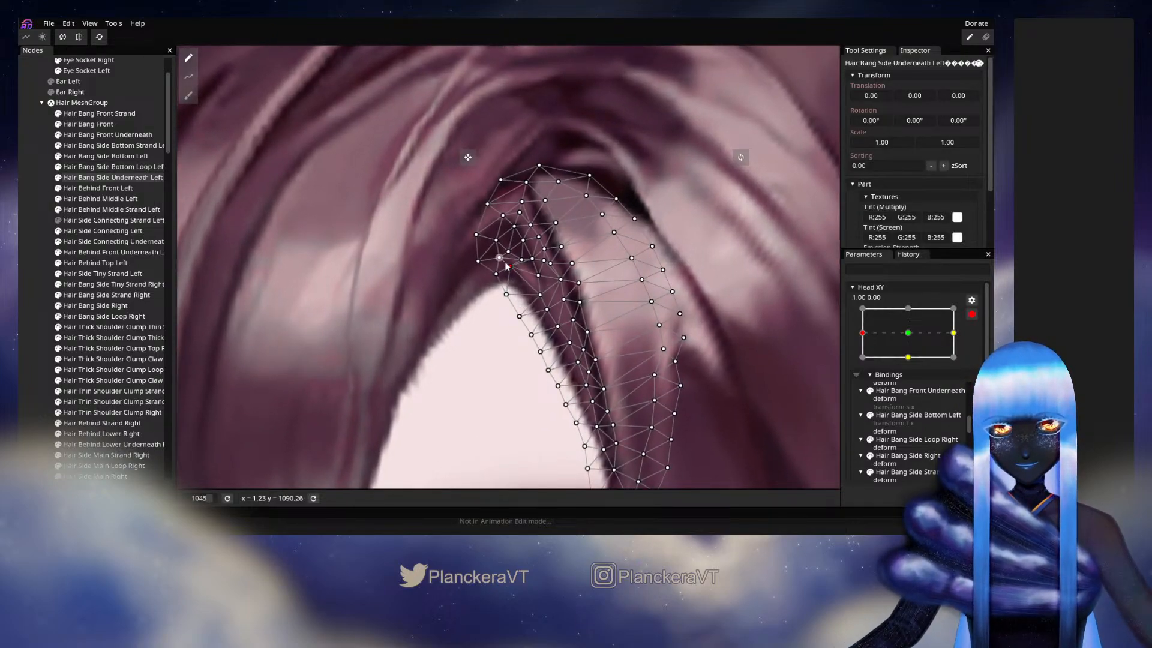
pyautogui.moveTo(506, 294); pyautogui.dragTo(495, 318)
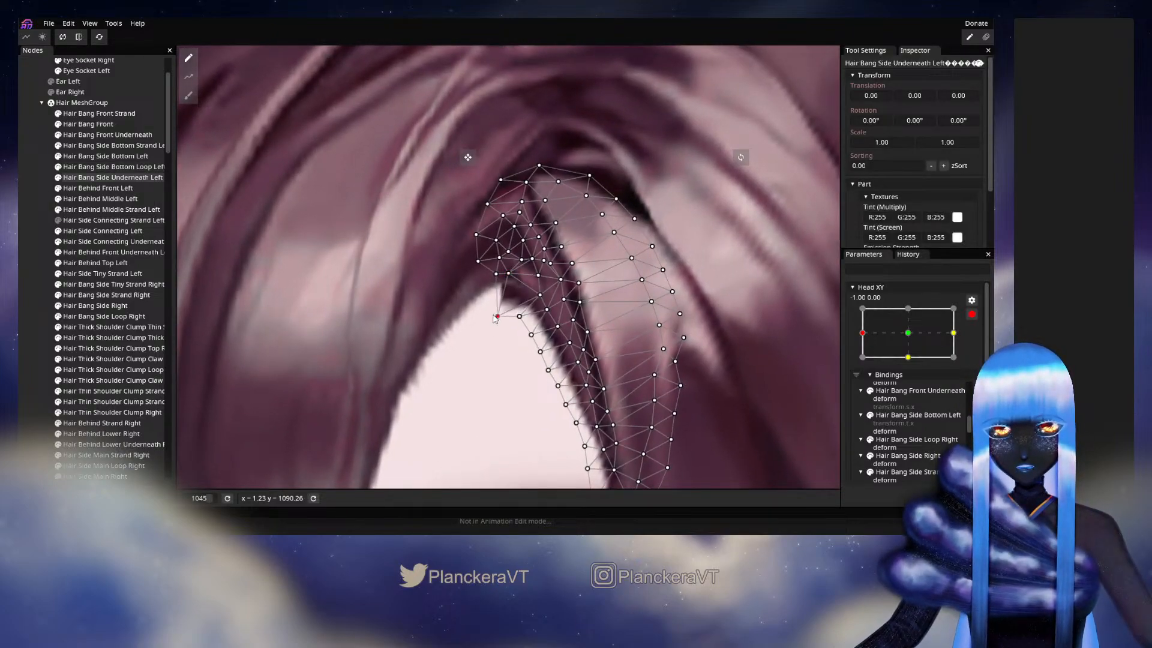
pyautogui.hotkey('ctrl', 'z')
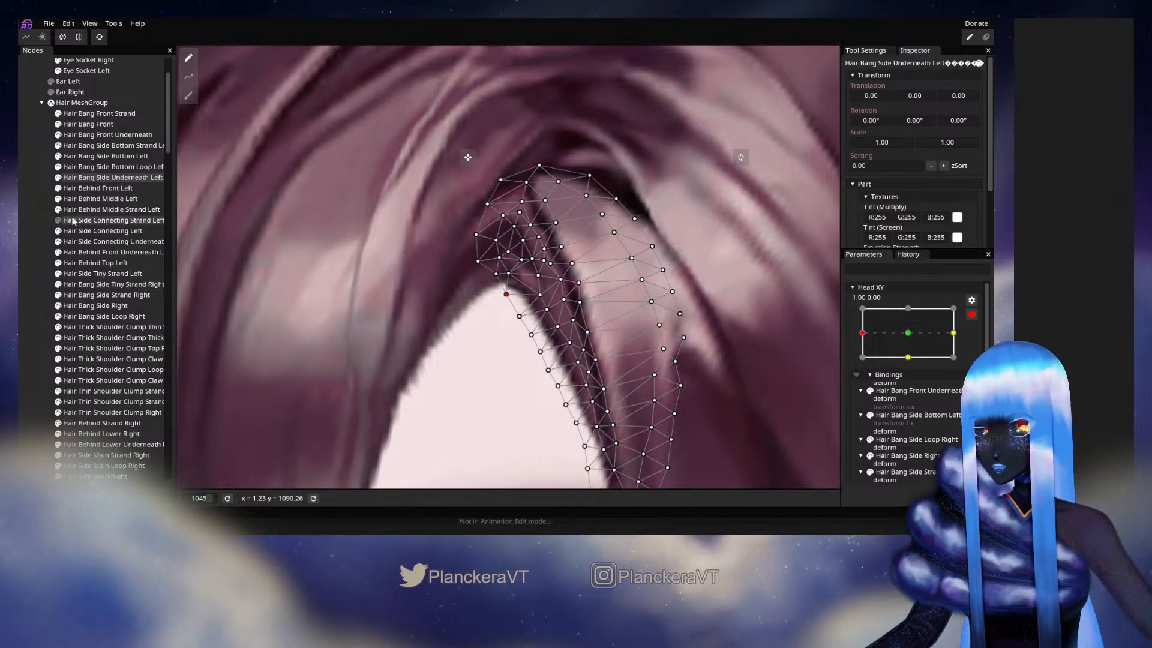
# - Pull the vertex of Hair Bang Front Underneath at the forehead opening's peak slightly down, and deselect the mesh
pyautogui.click(108, 135)
pyautogui.scroll(2, 531, 298)
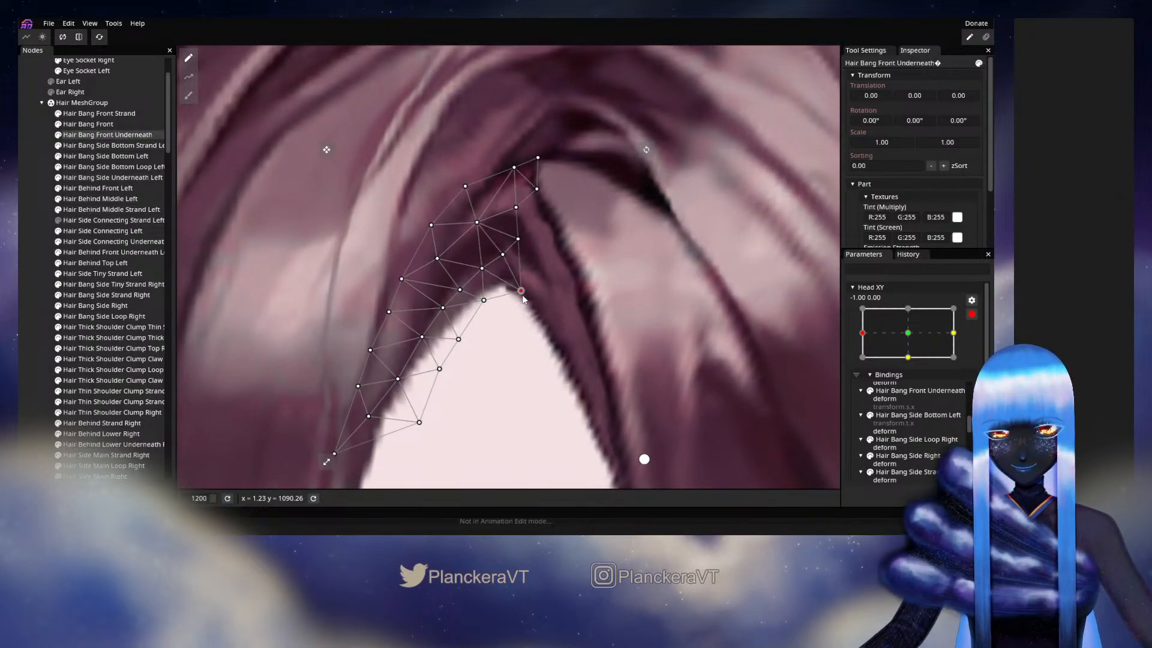
pyautogui.moveTo(520, 298); pyautogui.dragTo(516, 299)
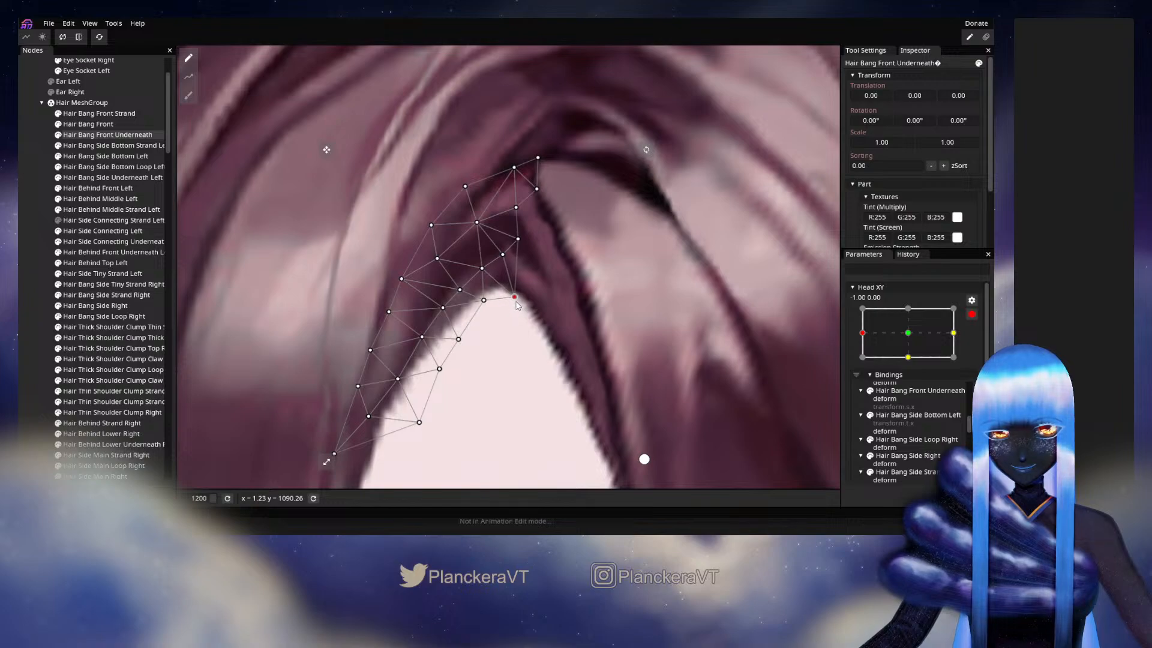
pyautogui.click(20, 277)
# - Disarm Head XY to preview the adjusted parting edge on the full head, and rearm it at -1.00, 0.00
pyautogui.scroll(-3, 598, 367)
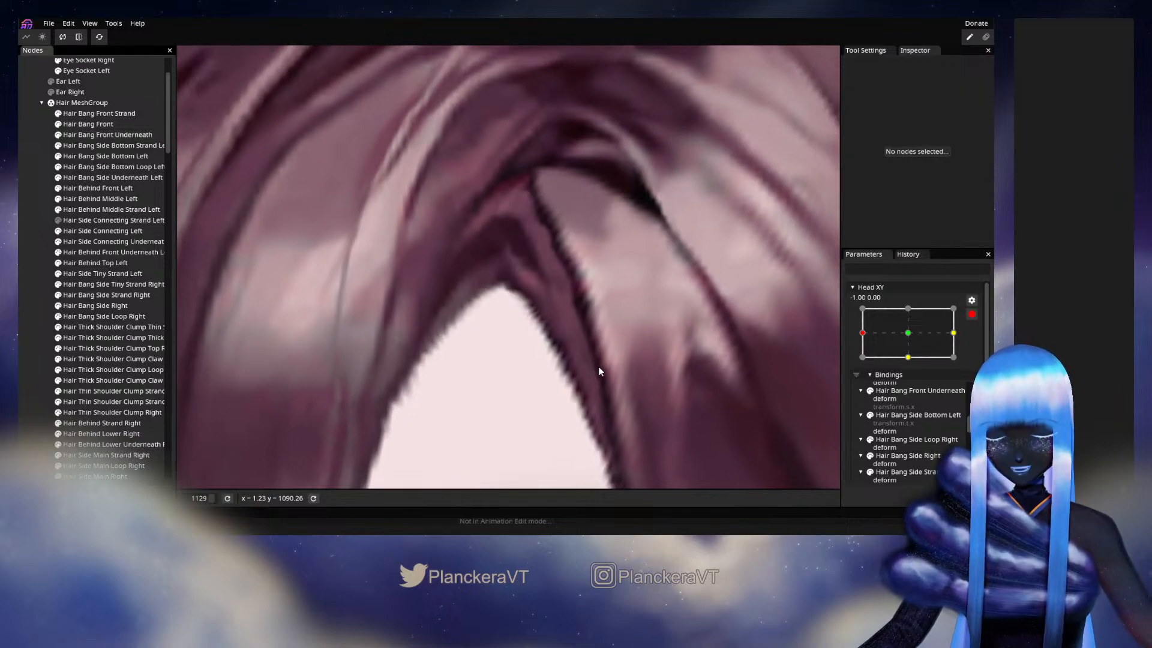
pyautogui.scroll(-6, 609, 357)
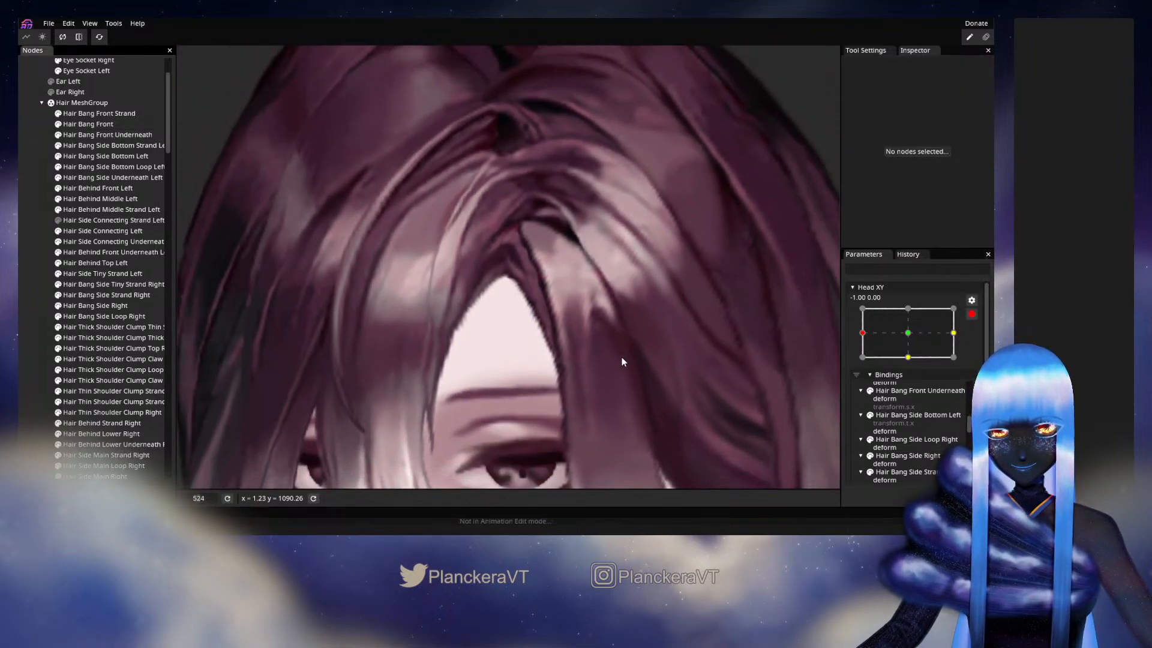
pyautogui.scroll(-4, 622, 359)
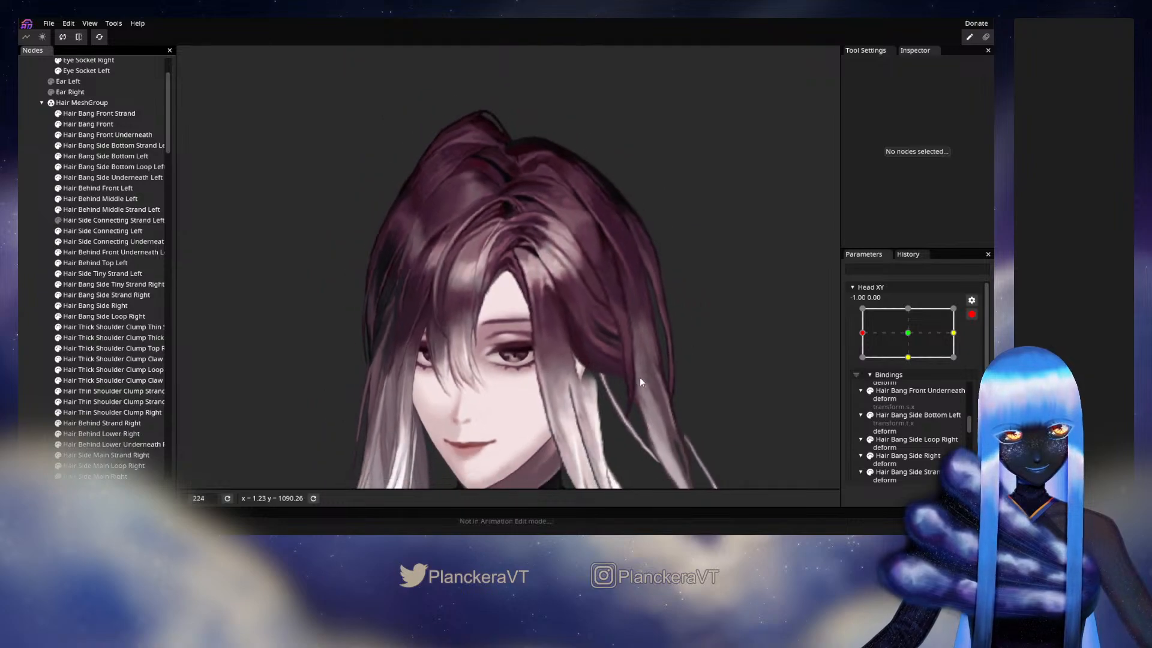
pyautogui.click(971, 314)
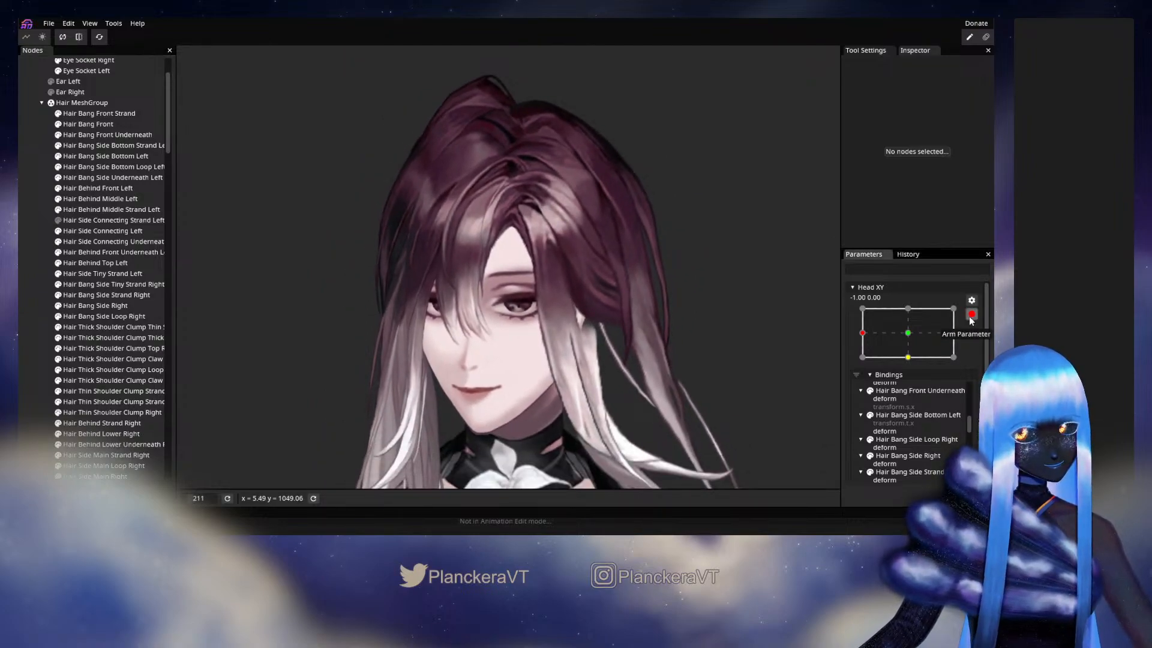
pyautogui.moveTo(861, 362)
pyautogui.mouseDown()
pyautogui.moveTo(906, 359)
pyautogui.moveTo(862, 362)
pyautogui.mouseUp()
pyautogui.click(978, 343)
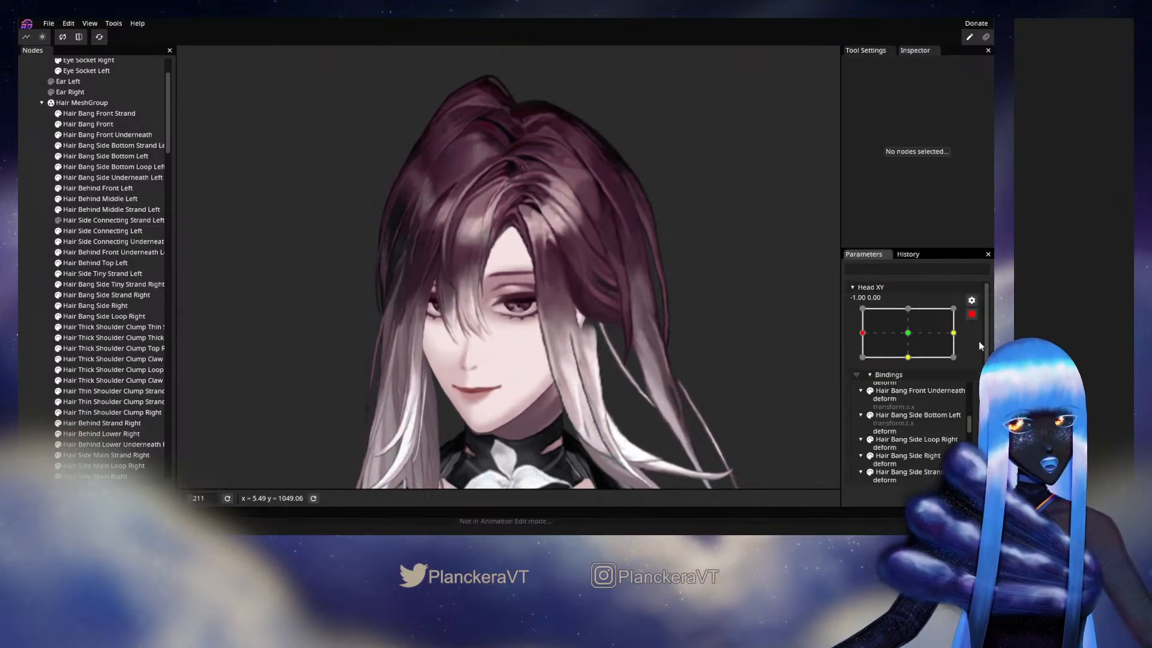
# - Reposition individual vertices of Hair Bang Side Underneath Left along its inner edge beside the forehead opening
pyautogui.scroll(5, 508, 271)
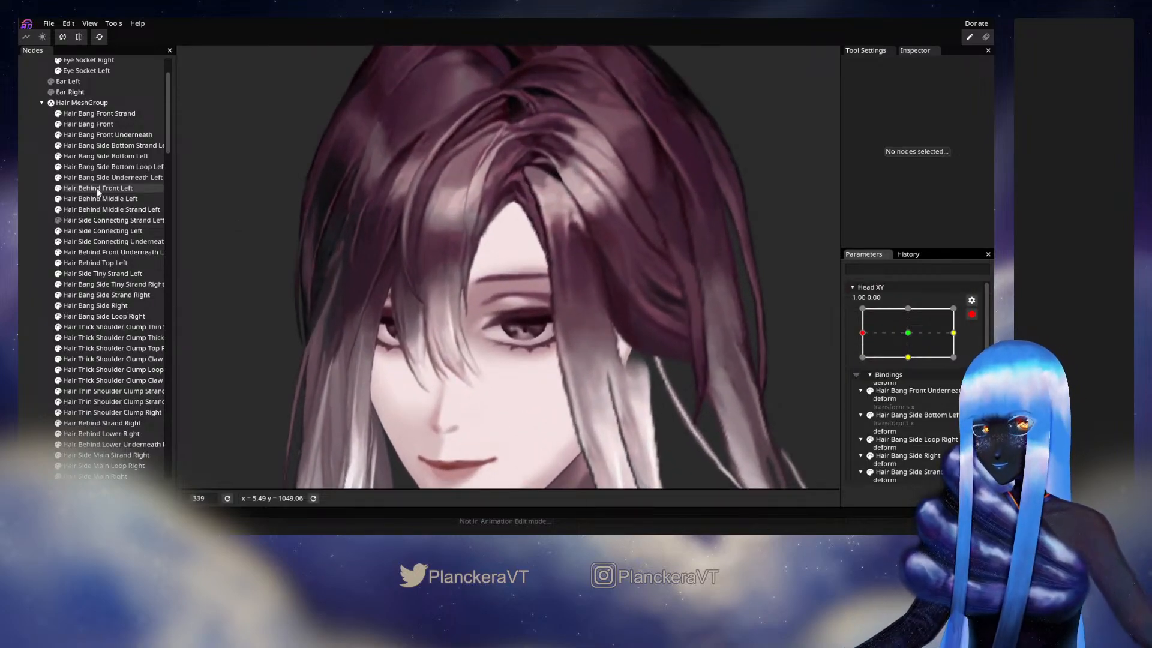
pyautogui.click(102, 176)
pyautogui.scroll(5, 480, 252)
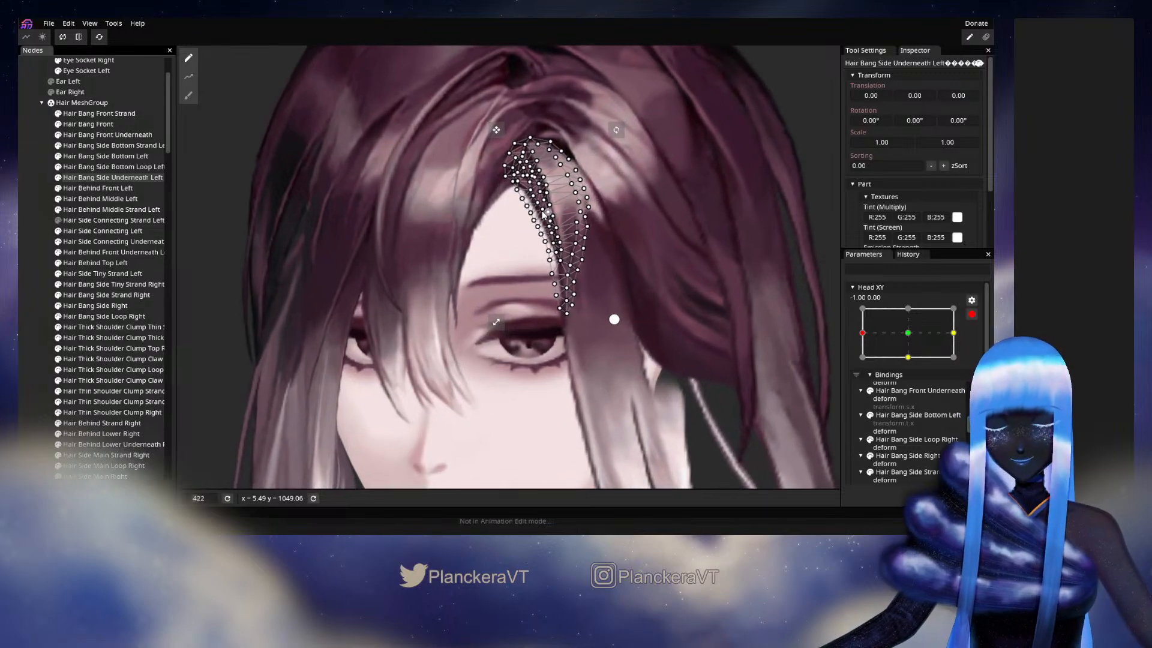
pyautogui.scroll(6, 480, 252)
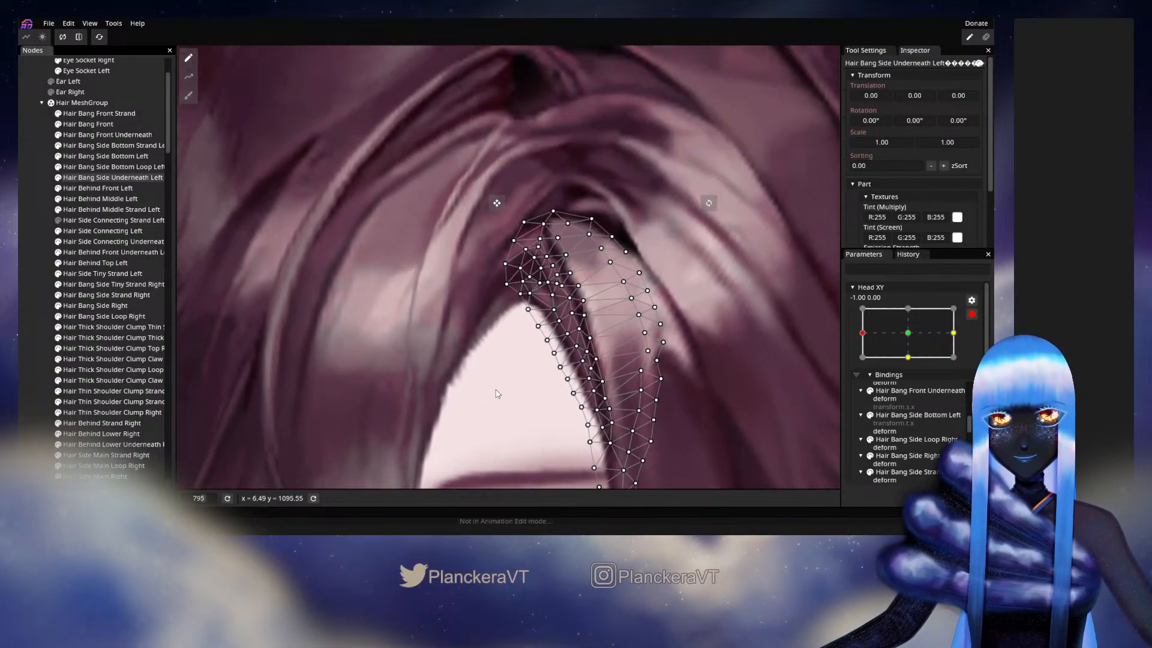
pyautogui.scroll(1, 510, 369)
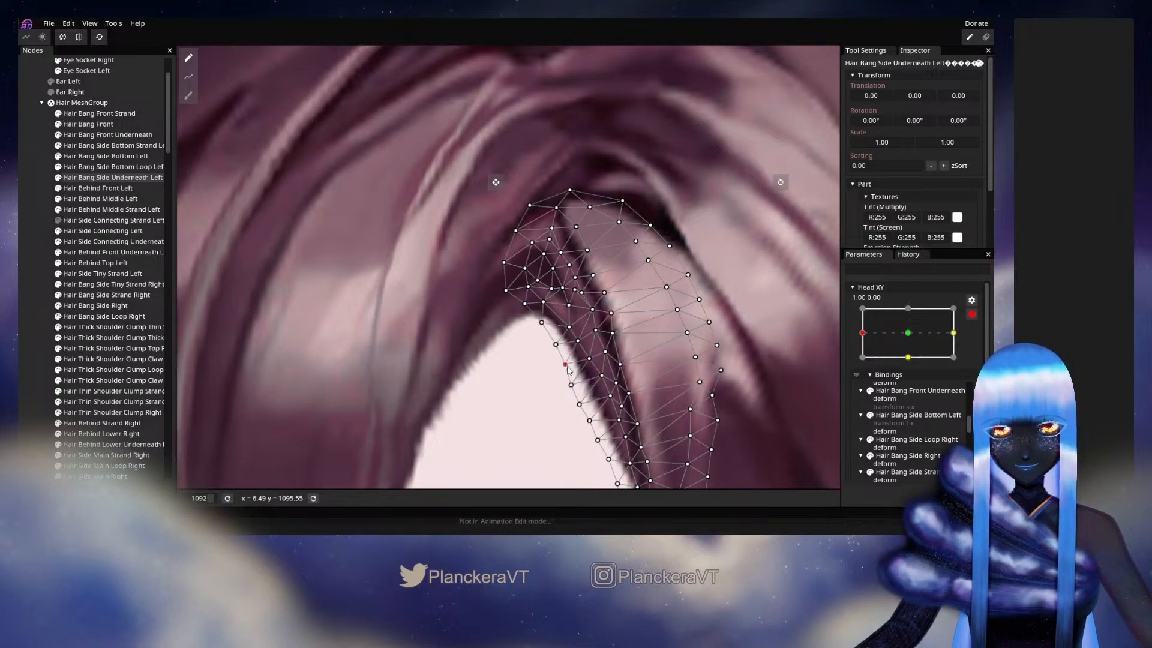
pyautogui.moveTo(574, 387); pyautogui.dragTo(504, 304)
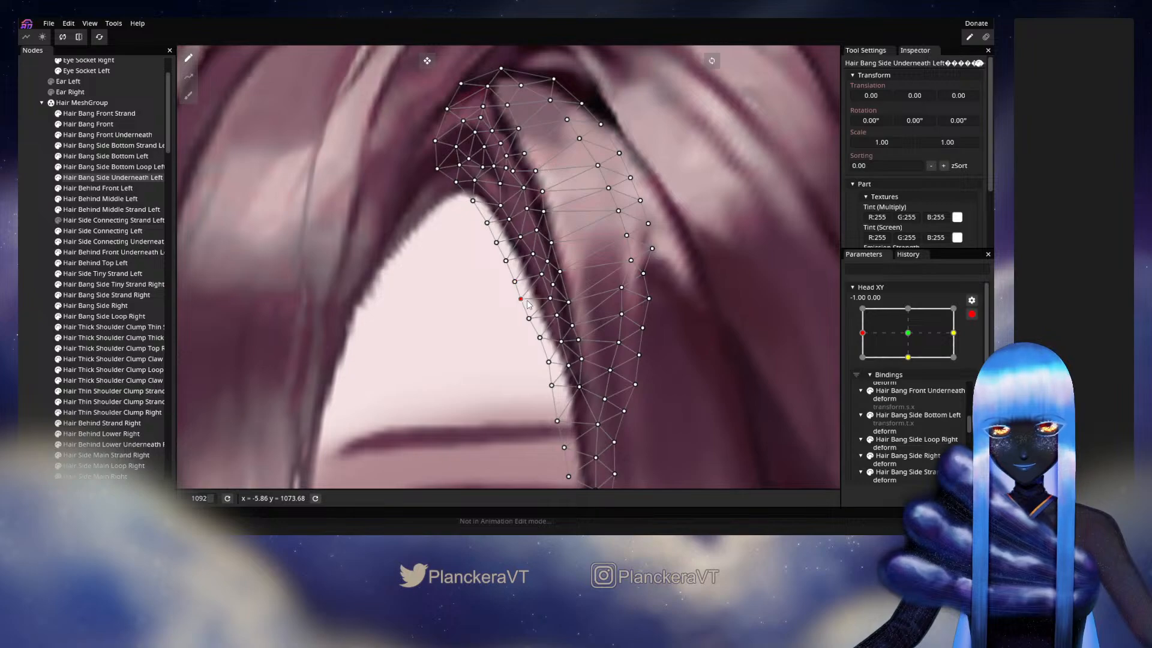
pyautogui.moveTo(461, 287); pyautogui.dragTo(493, 375)
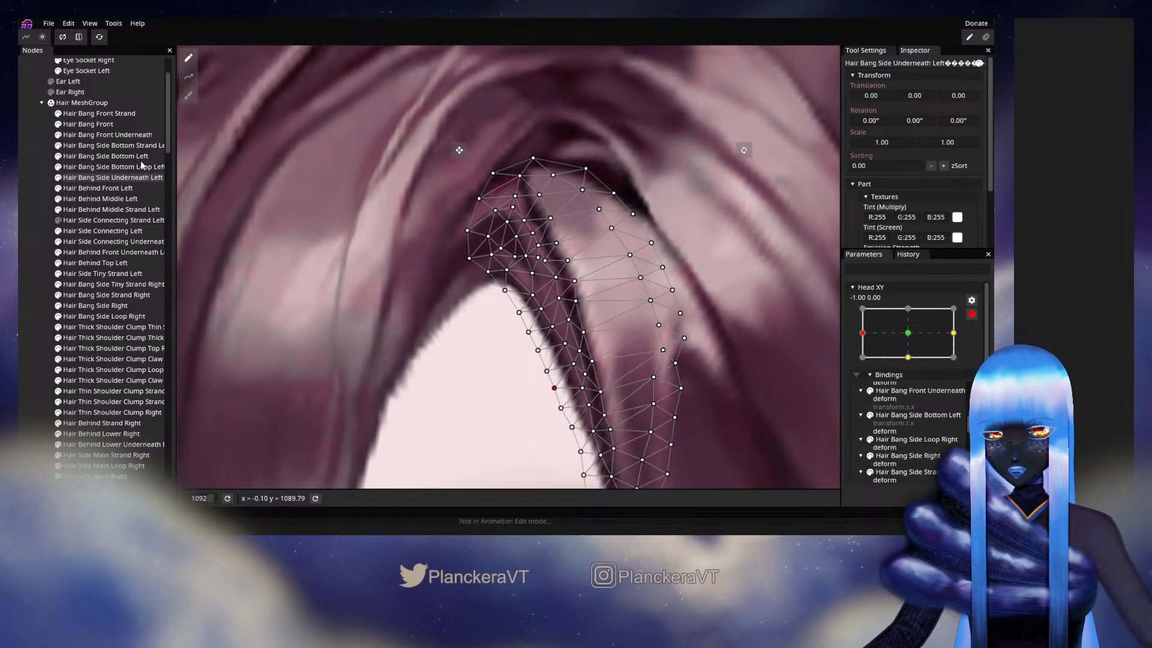
# - Try to lower the peak vertex of Hair Bang Front Underneath into the forehead opening, and deselect the mesh to check the edge
pyautogui.click(114, 146)
pyautogui.click(103, 135)
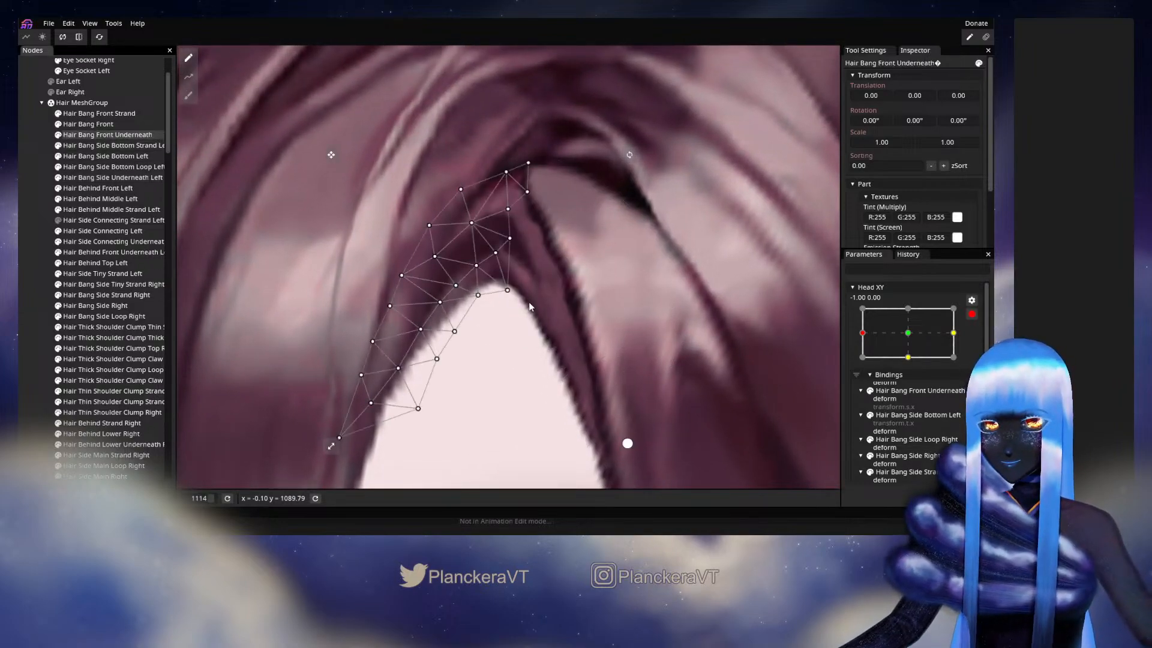
pyautogui.click(506, 292)
pyautogui.moveTo(508, 292)
pyautogui.mouseDown()
pyautogui.moveTo(491, 288)
pyautogui.moveTo(534, 279)
pyautogui.moveTo(510, 309)
pyautogui.mouseUp()
pyautogui.scroll(3, 556, 290)
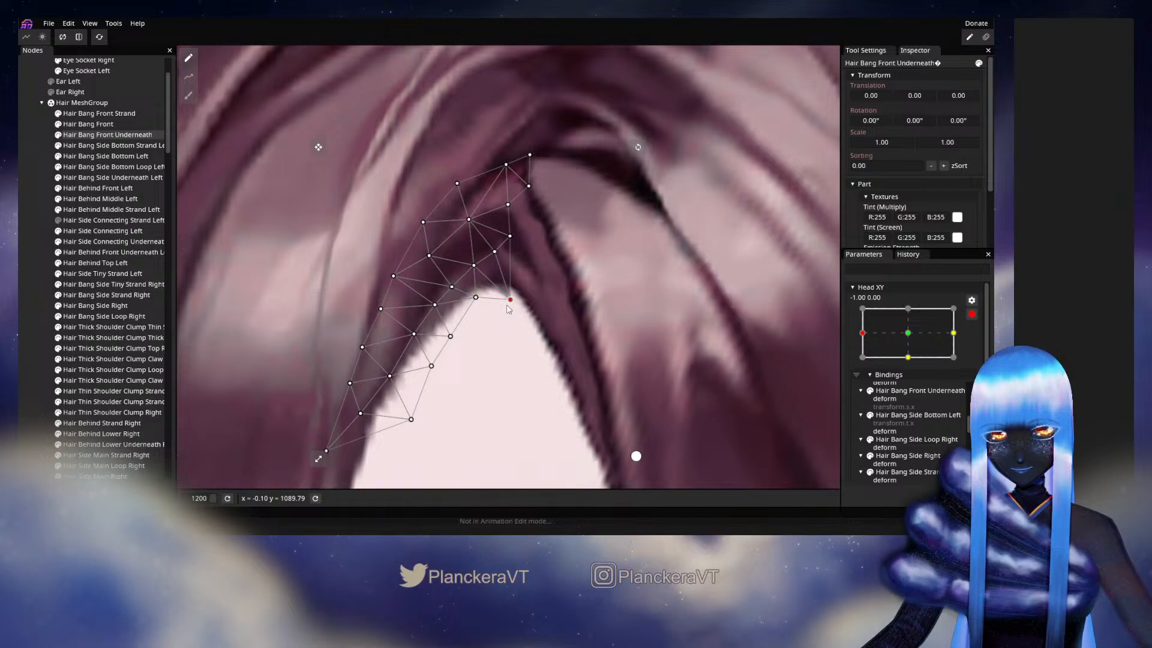
pyautogui.click(35, 267)
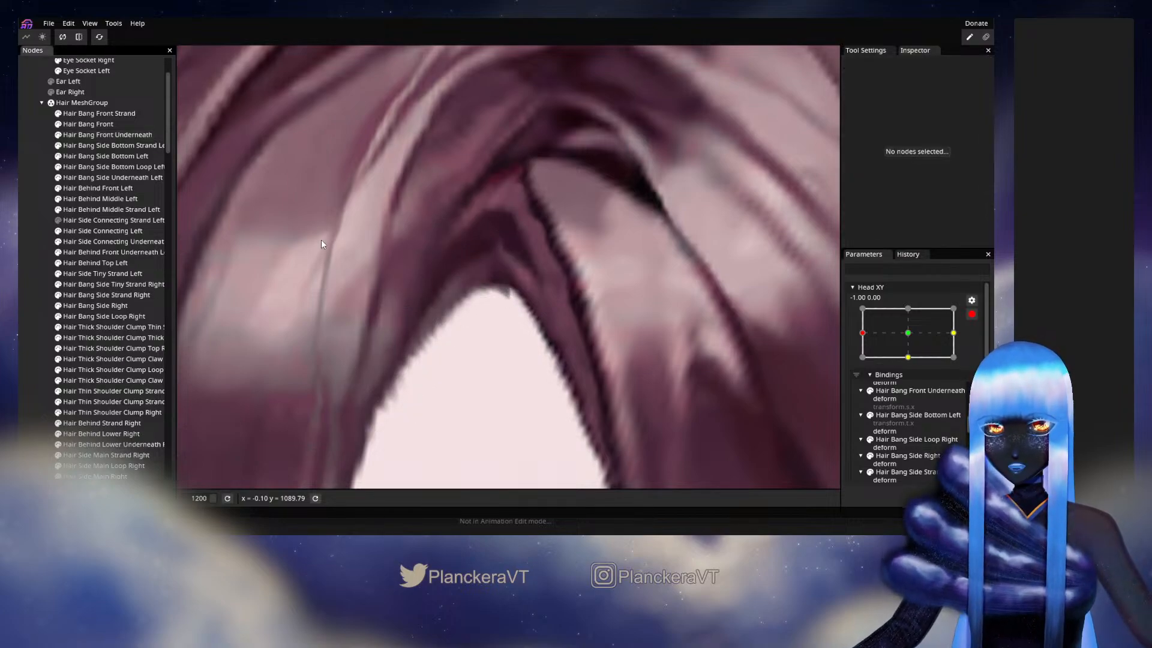
# - Raise the peak vertex of Hair Bang Front Underneath to round the opening, comparing the -1.00, 0.00 keyframe with 0.00, 0.00
pyautogui.click(367, 276)
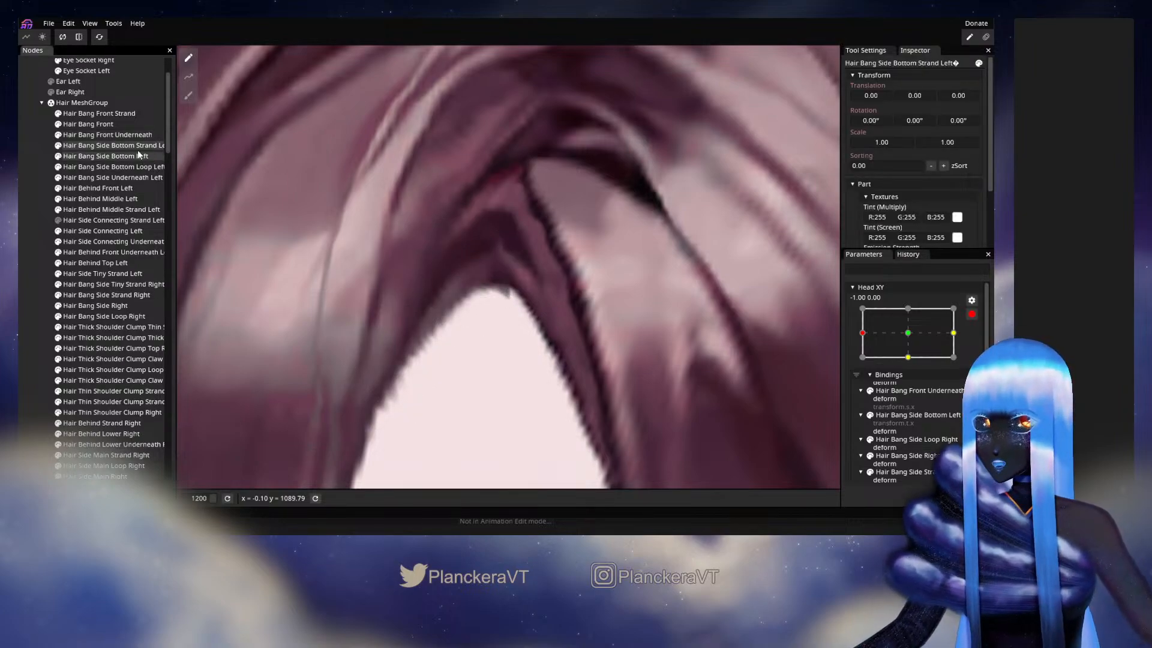
pyautogui.click(399, 261)
pyautogui.moveTo(515, 305)
pyautogui.mouseDown()
pyautogui.moveTo(513, 278)
pyautogui.moveTo(511, 289)
pyautogui.mouseUp()
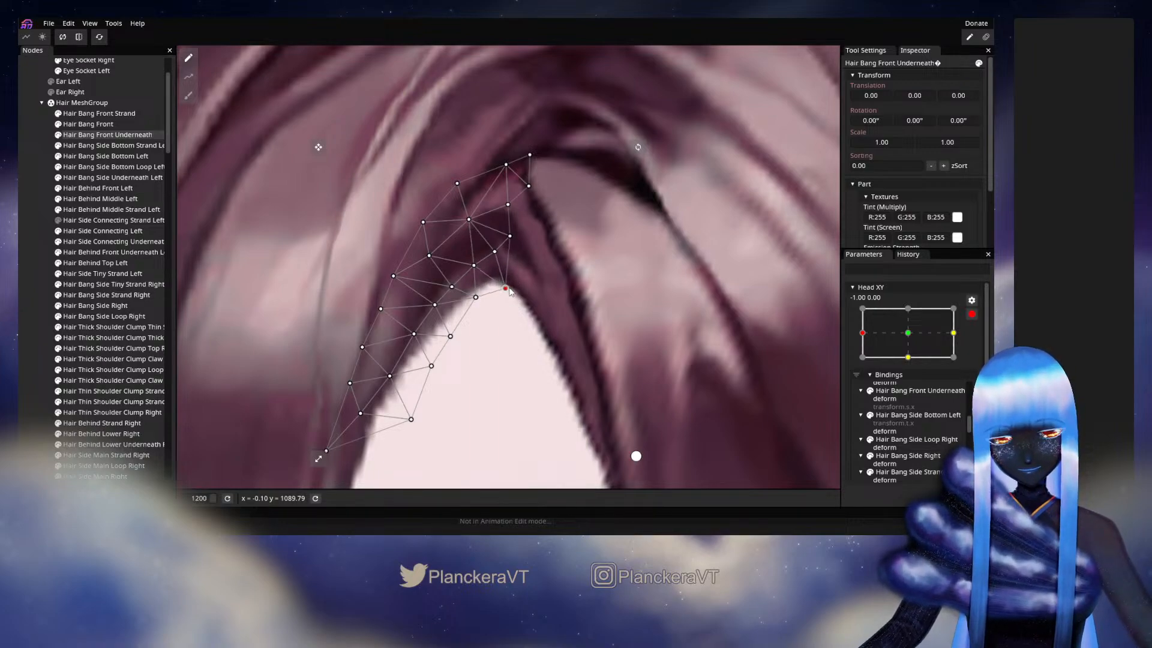
pyautogui.click(916, 335)
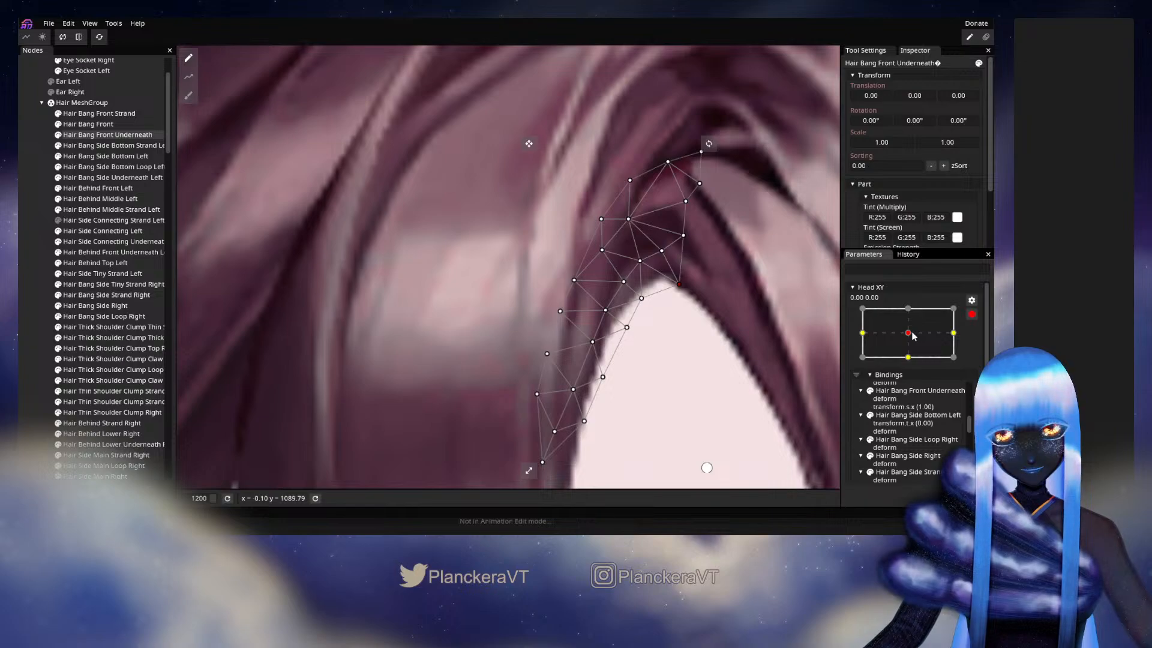
pyautogui.click(862, 332)
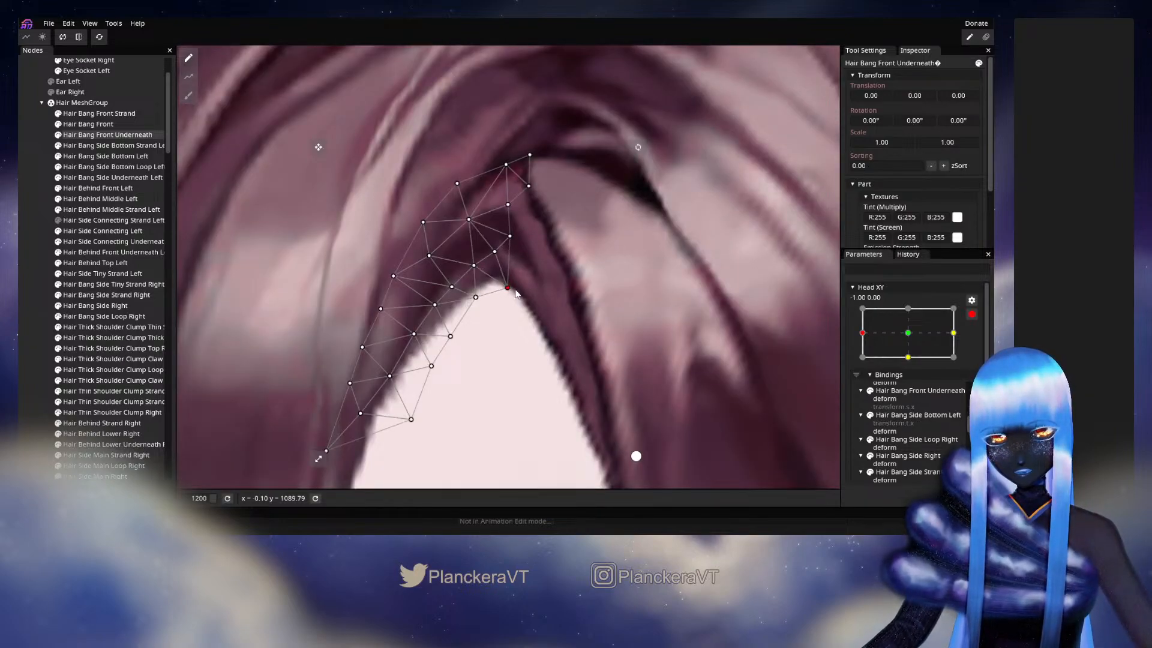
pyautogui.click(101, 311)
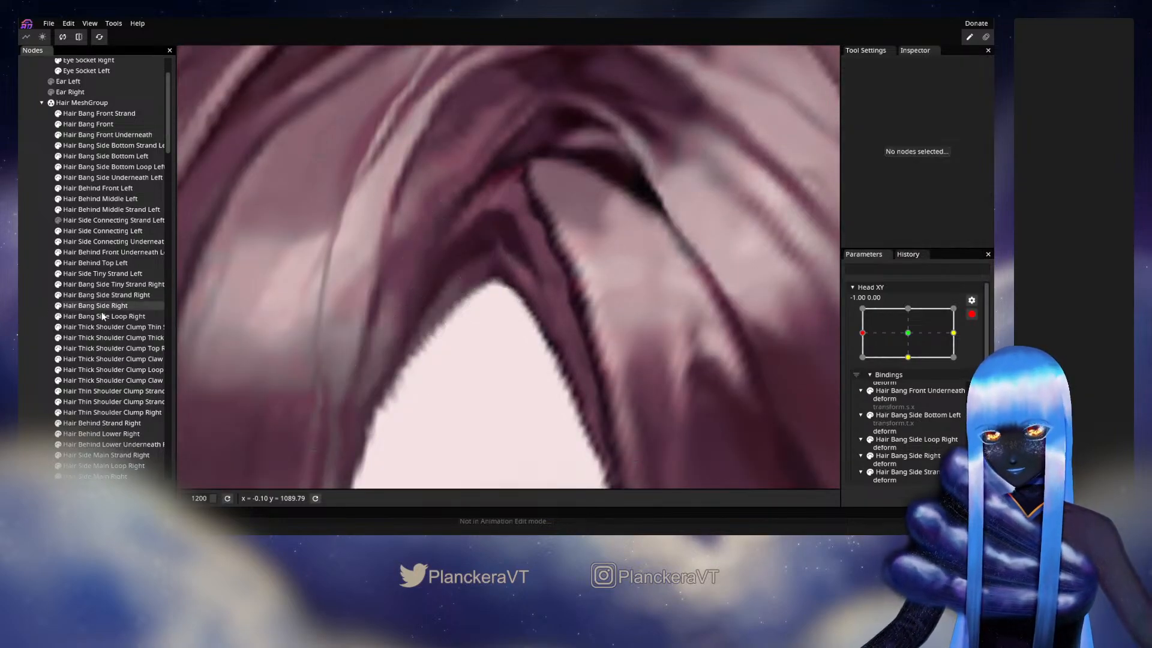
# - Disarm Head XY and preview the turn between the neutral pose and the -1.00, 0.00 keyframe on the full head
pyautogui.scroll(-3, 574, 347)
pyautogui.scroll(-8, 580, 345)
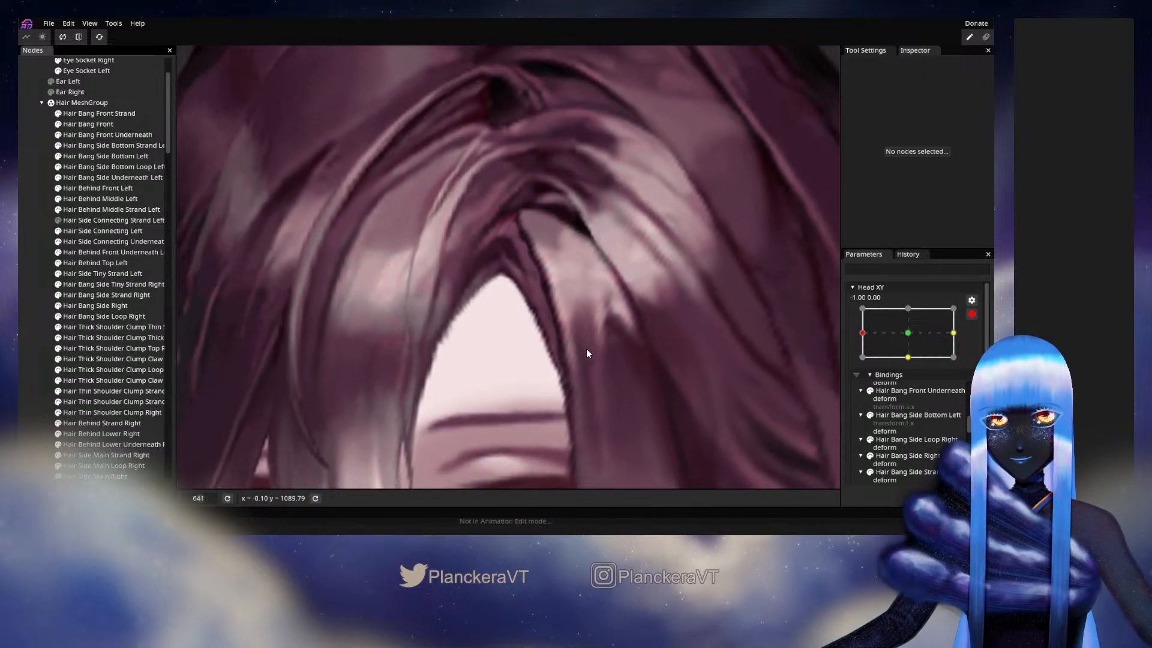
pyautogui.scroll(-6, 592, 352)
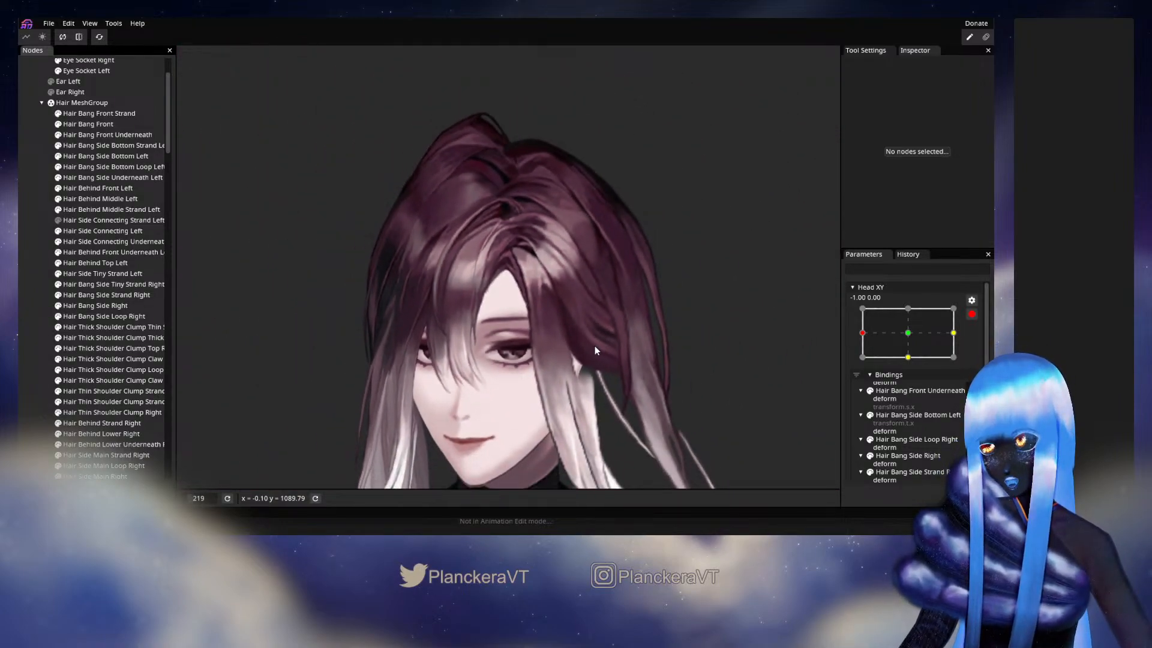
pyautogui.scroll(-1, 595, 346)
pyautogui.click(972, 314)
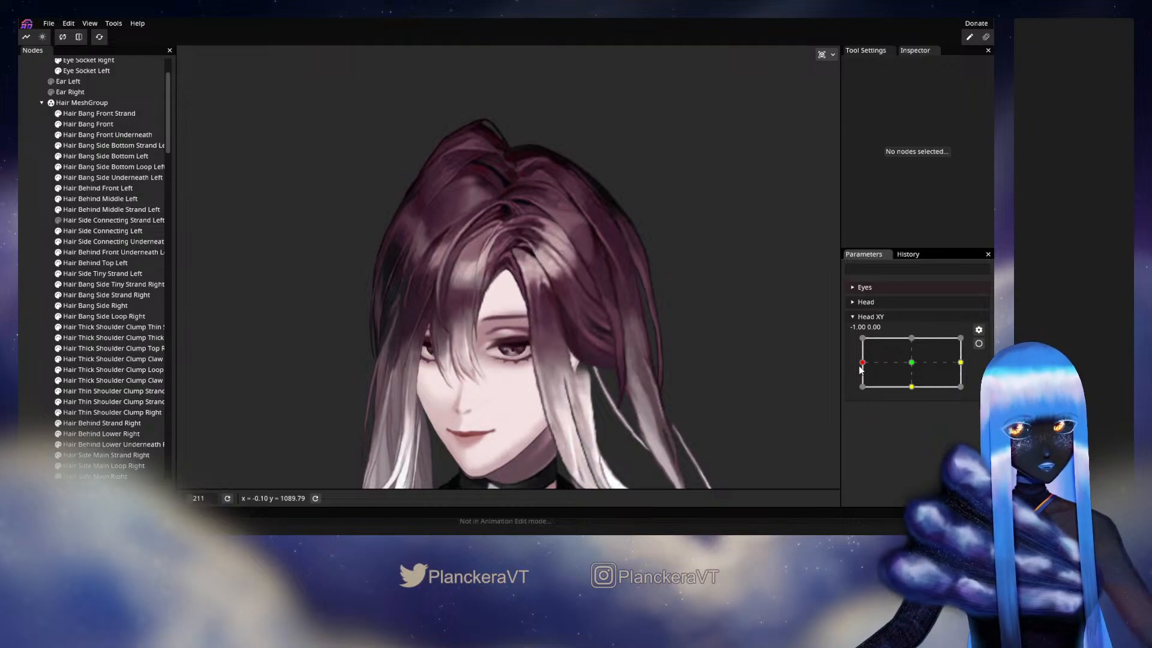
pyautogui.moveTo(863, 363); pyautogui.dragTo(902, 370)
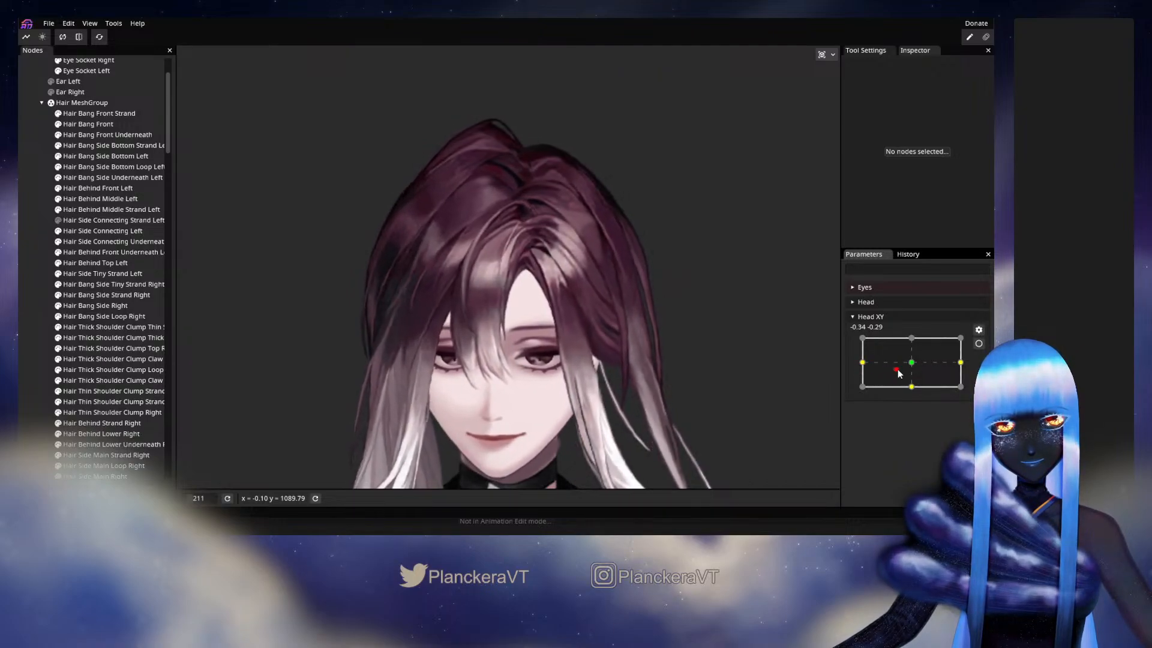
pyautogui.moveTo(875, 372)
pyautogui.mouseDown()
pyautogui.moveTo(862, 372)
pyautogui.moveTo(910, 369)
pyautogui.moveTo(864, 364)
pyautogui.mouseUp()
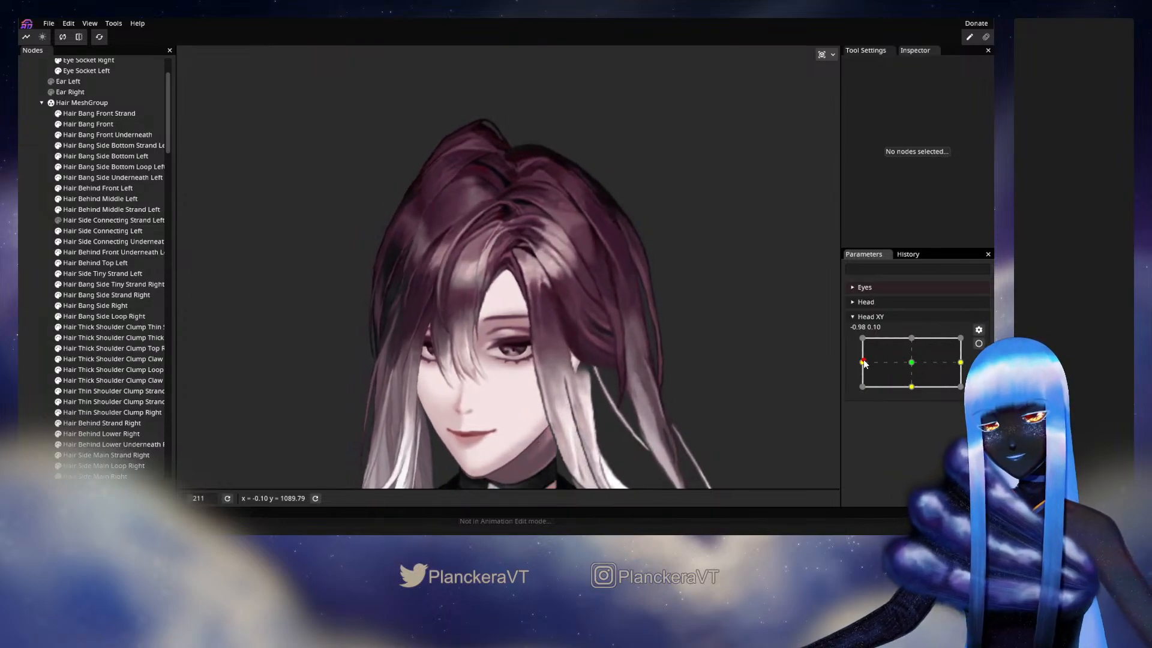
# - Examine the hair around the parting more closely while sweeping Head XY between center and -1.00, and rearm the parameter
pyautogui.scroll(5, 622, 390)
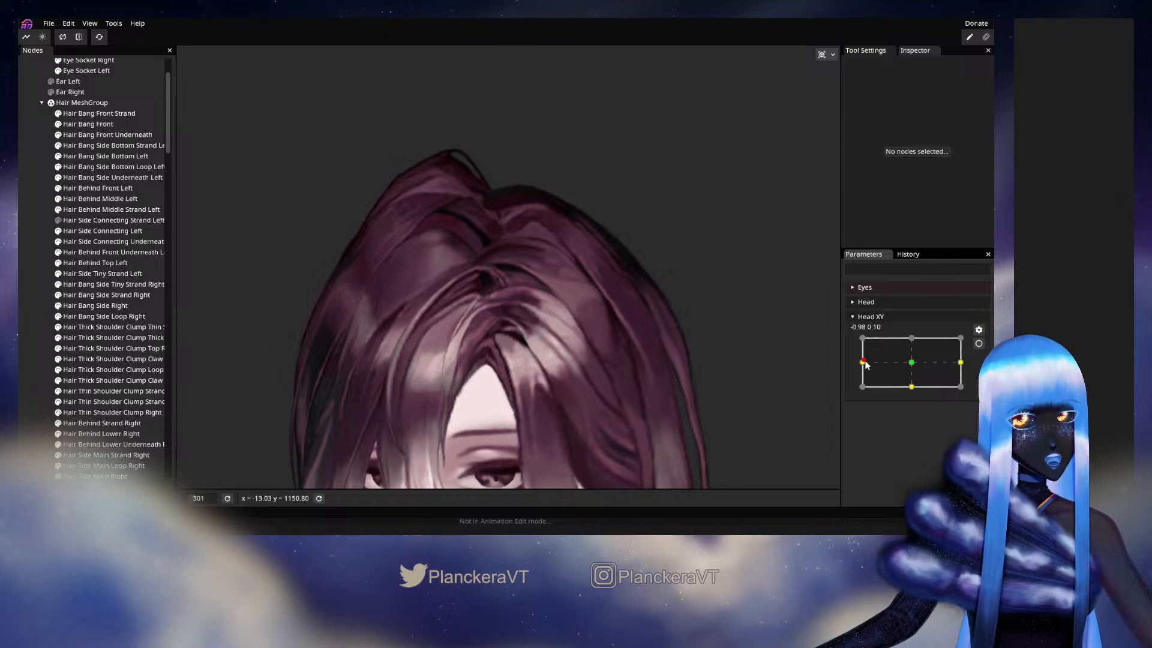
pyautogui.moveTo(864, 366); pyautogui.dragTo(861, 364)
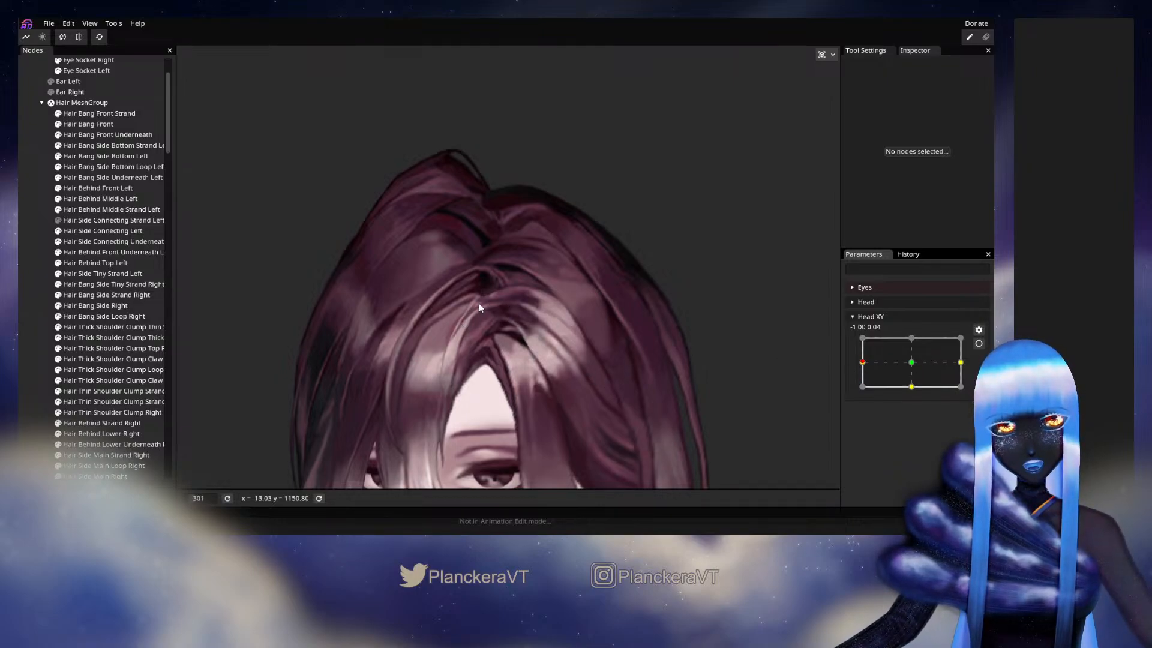
pyautogui.moveTo(861, 363); pyautogui.dragTo(915, 366)
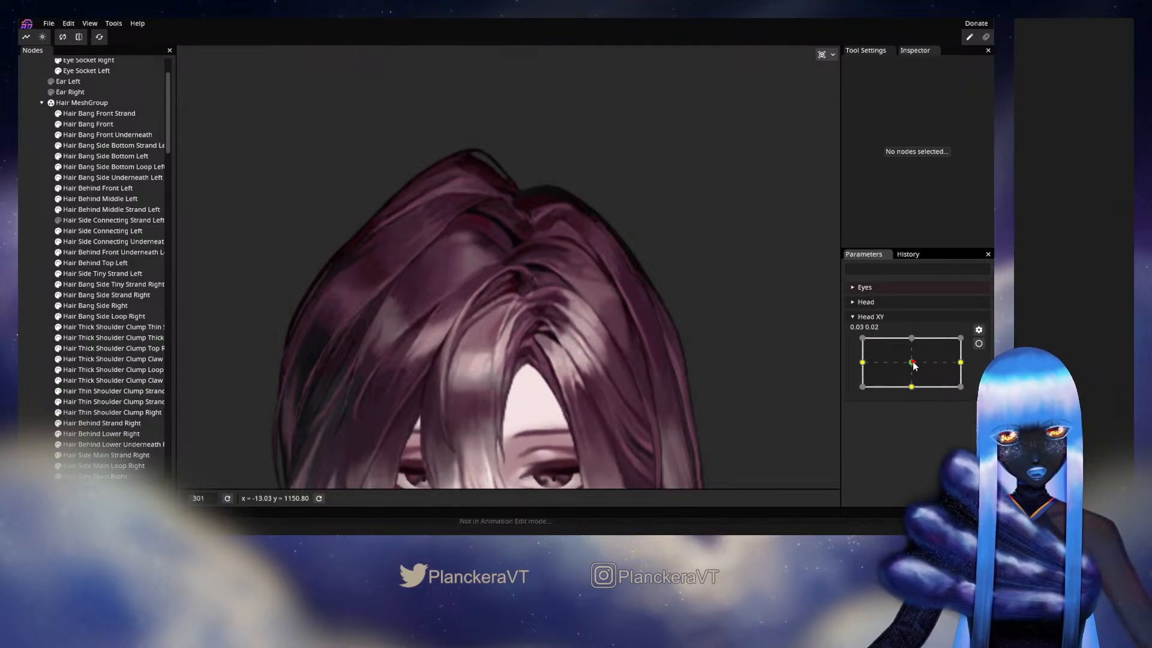
pyautogui.moveTo(913, 366)
pyautogui.mouseDown()
pyautogui.moveTo(861, 364)
pyautogui.moveTo(914, 364)
pyautogui.moveTo(900, 364)
pyautogui.mouseUp()
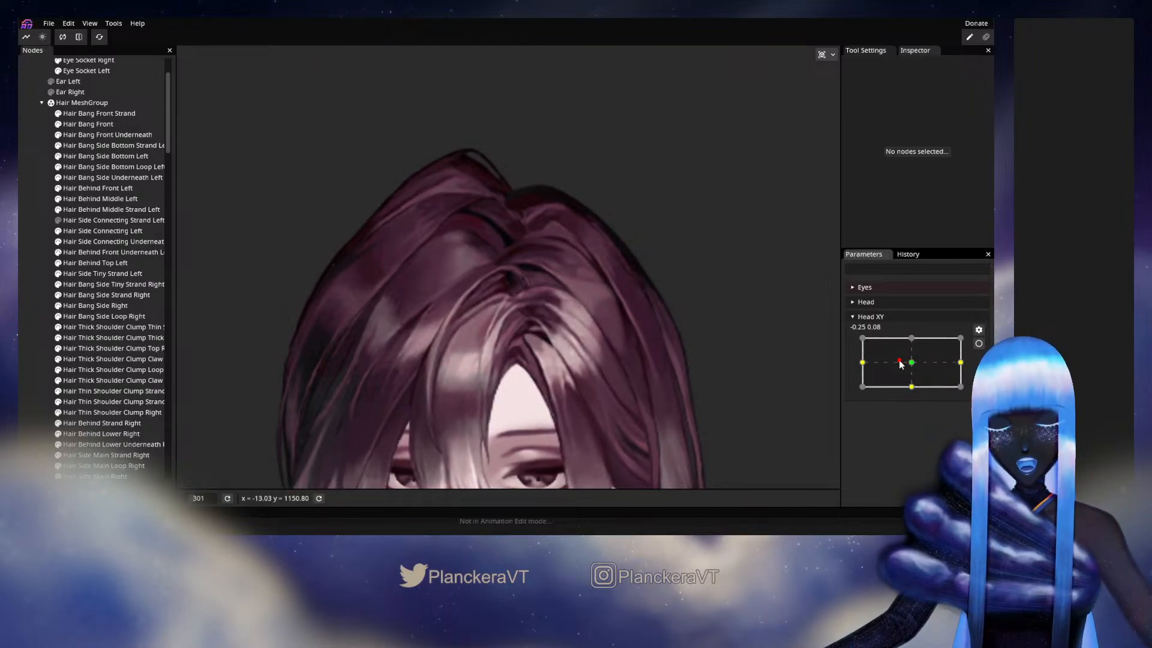
pyautogui.moveTo(901, 364); pyautogui.dragTo(859, 370)
pyautogui.click(978, 343)
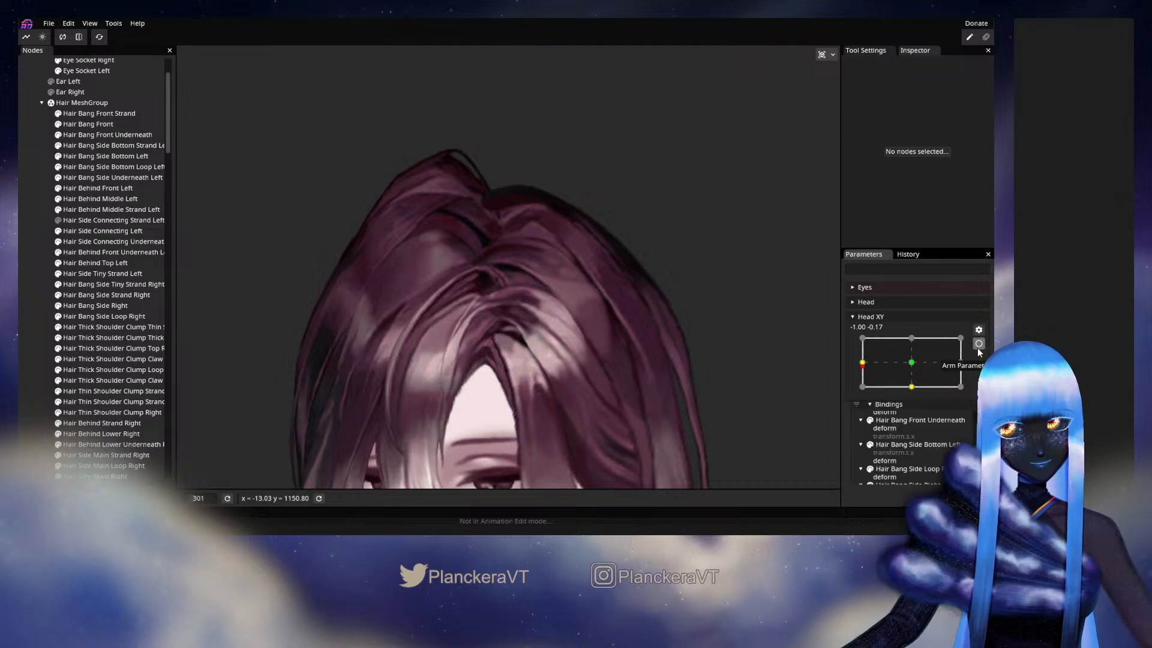
# - Nudge the upper vertices of Hair Side Connecting Left towards the forehead opening with a size 44 circle brush, and deselect the mesh
pyautogui.click(115, 230)
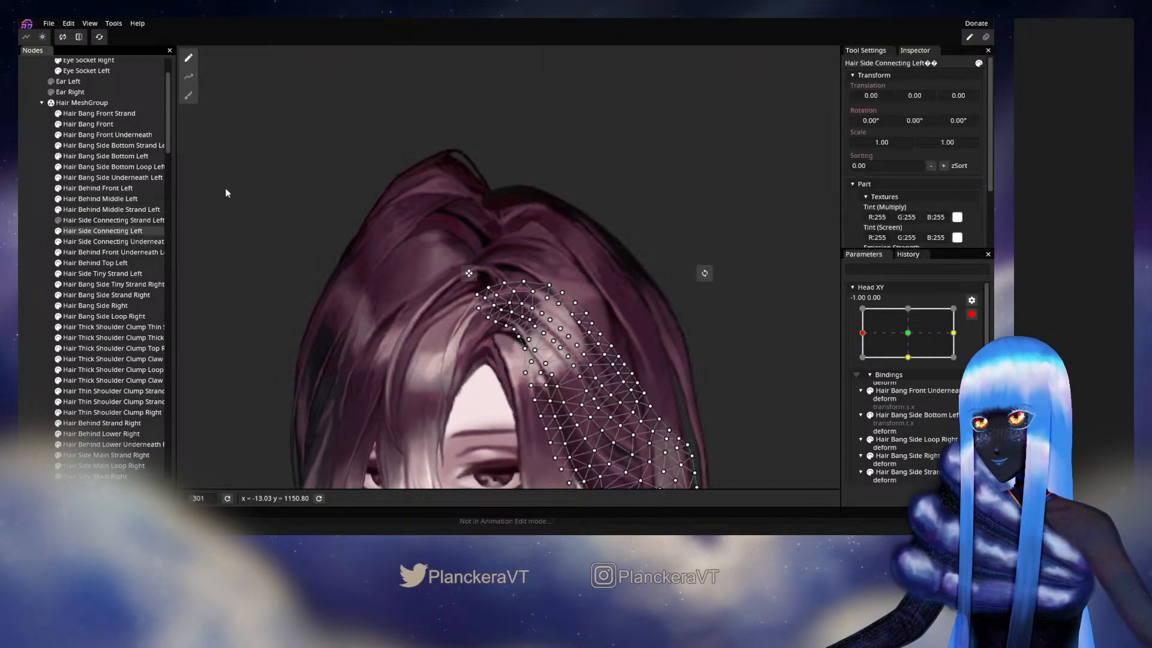
pyautogui.click(188, 98)
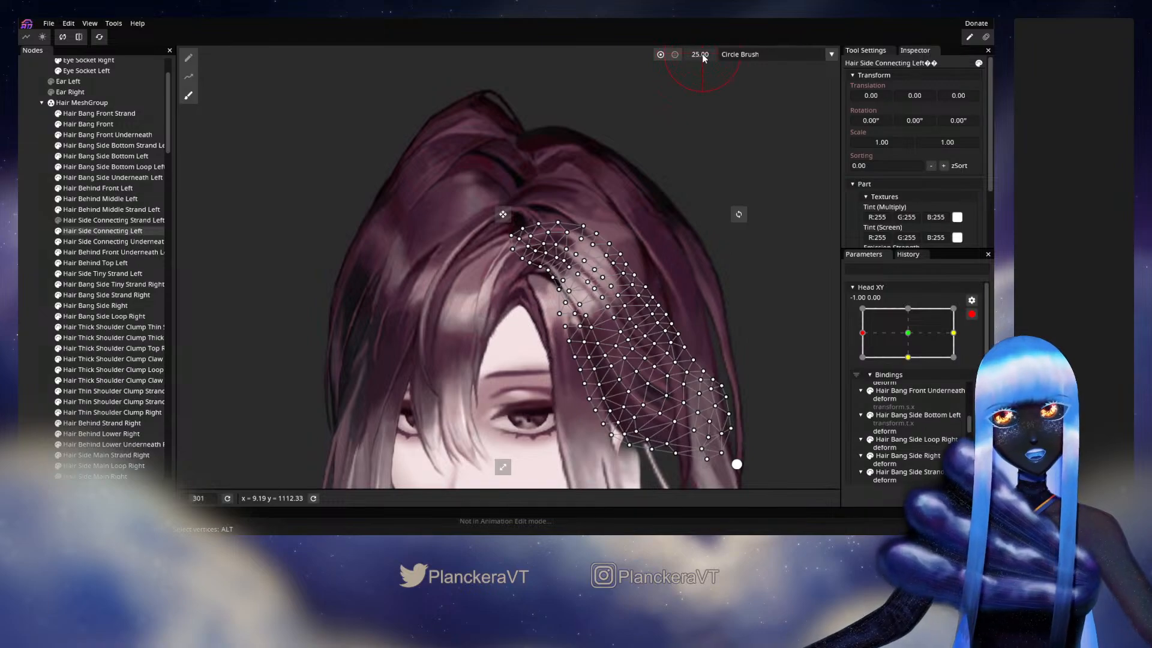
pyautogui.moveTo(709, 54); pyautogui.dragTo(713, 54)
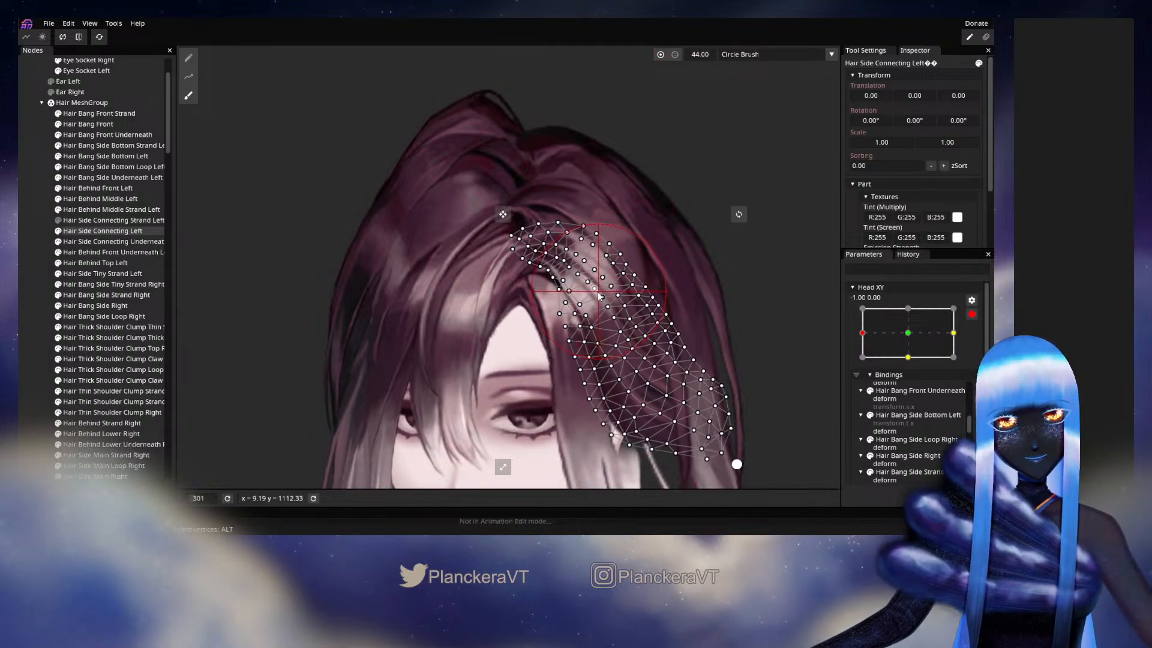
pyautogui.moveTo(608, 304); pyautogui.dragTo(602, 306)
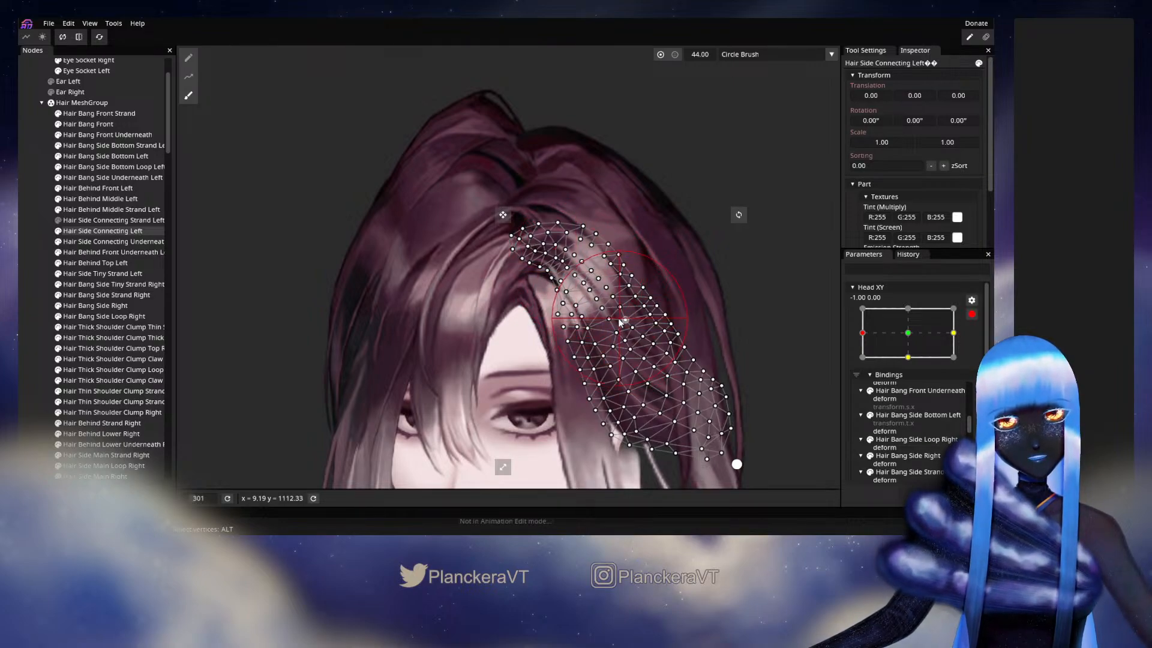
pyautogui.moveTo(619, 318); pyautogui.dragTo(614, 319)
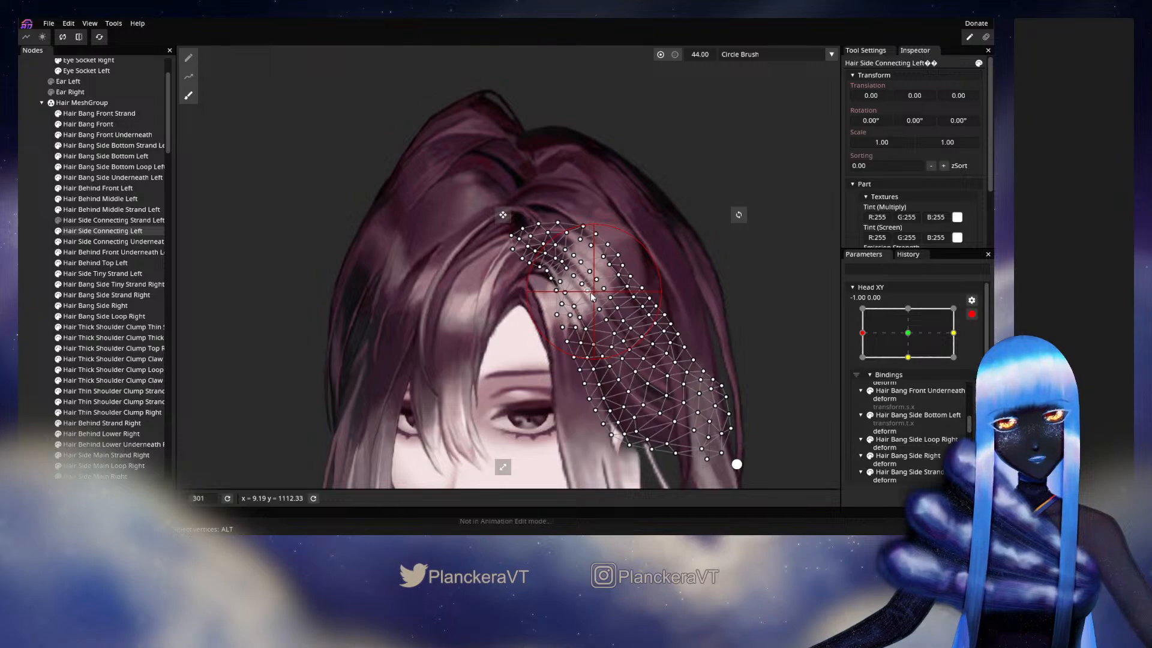
pyautogui.click(29, 295)
# - Disarm Head XY, preview small turns around the -1.00, 0.00 keyframe, and rearm the parameter there
pyautogui.click(972, 314)
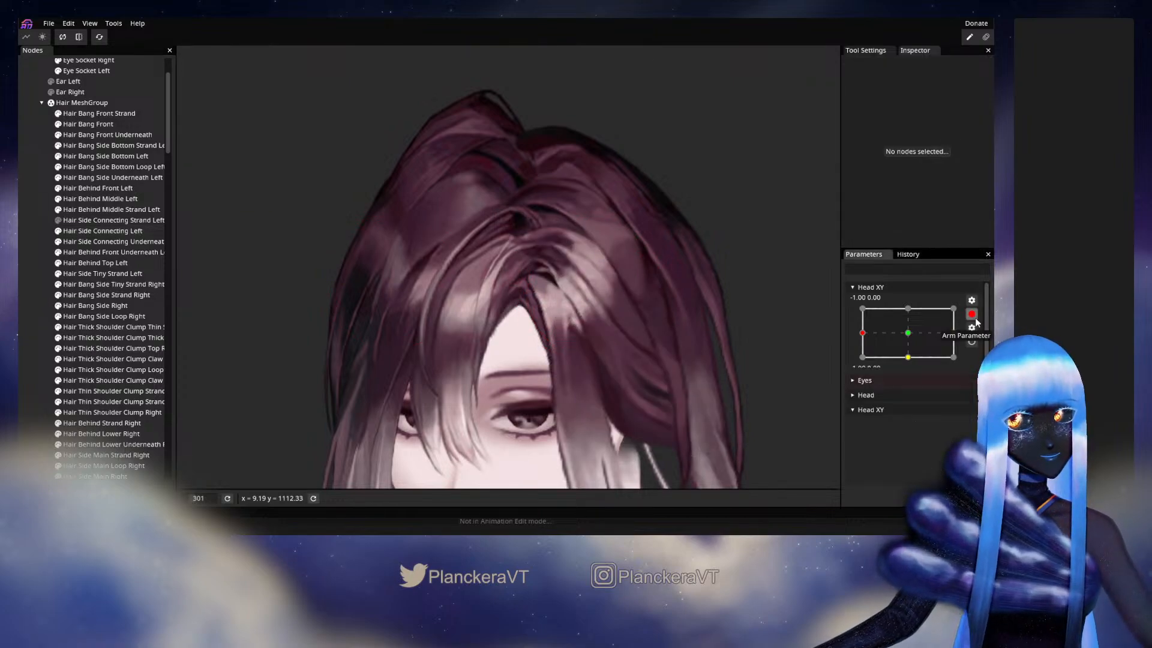
pyautogui.moveTo(864, 362)
pyautogui.mouseDown()
pyautogui.moveTo(909, 364)
pyautogui.moveTo(862, 363)
pyautogui.mouseUp()
pyautogui.click(979, 344)
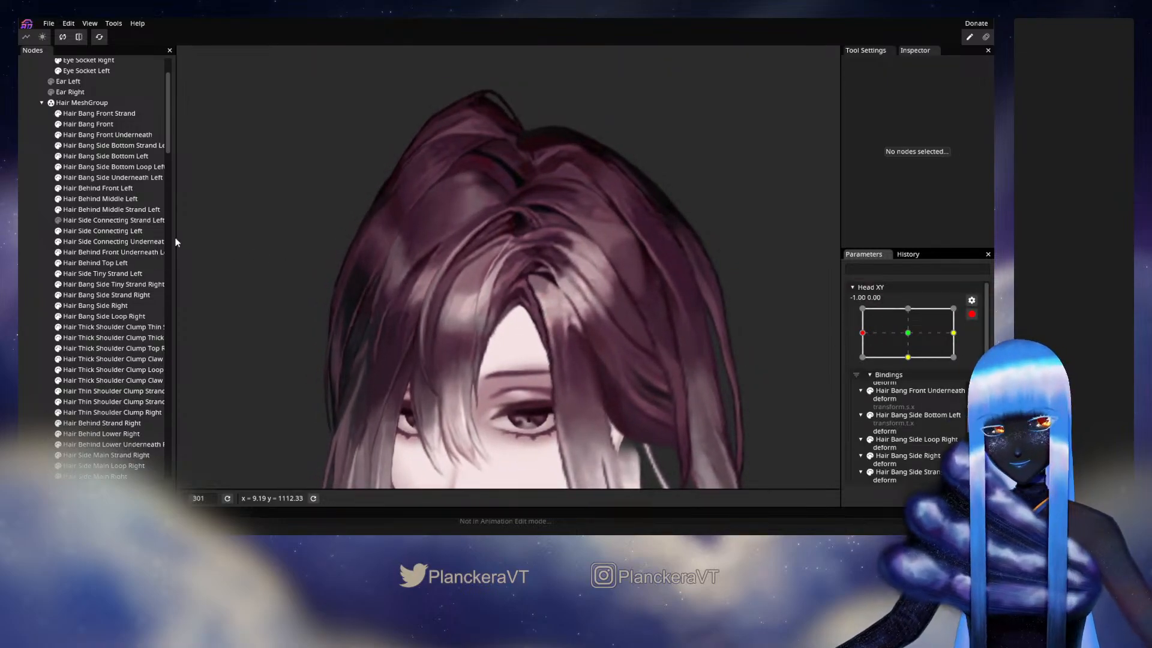
# - Brush the inner edge of Hair Side Connecting Left slightly away from the forehead opening, and preview the motion around -1.00, 0.00
pyautogui.click(108, 231)
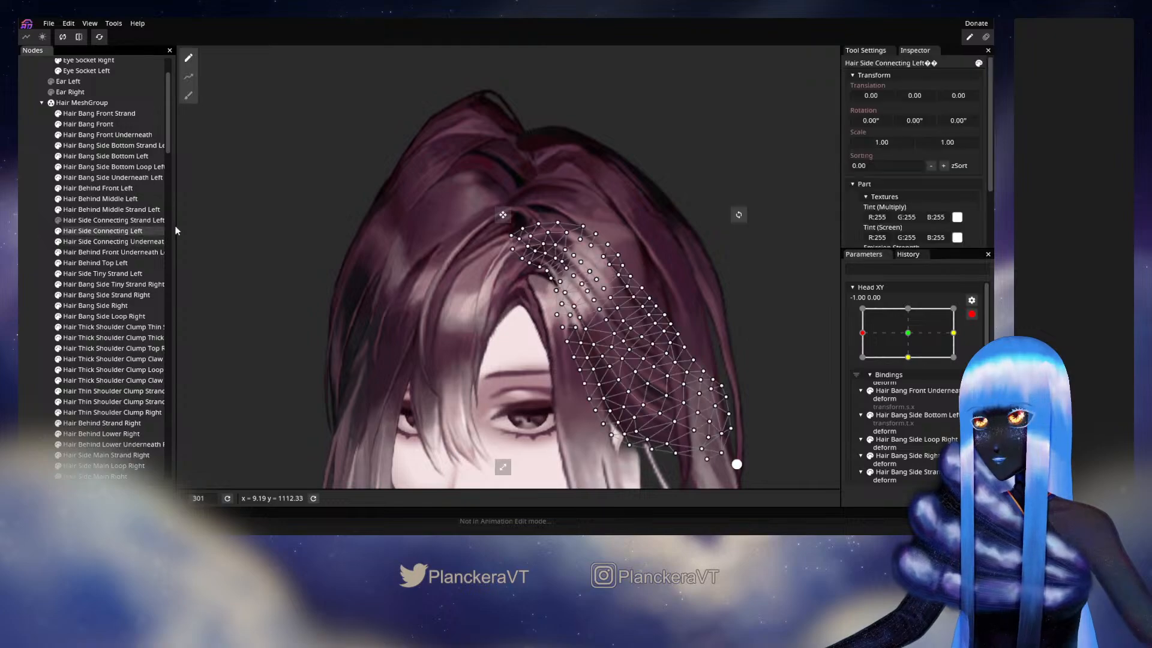
pyautogui.click(189, 95)
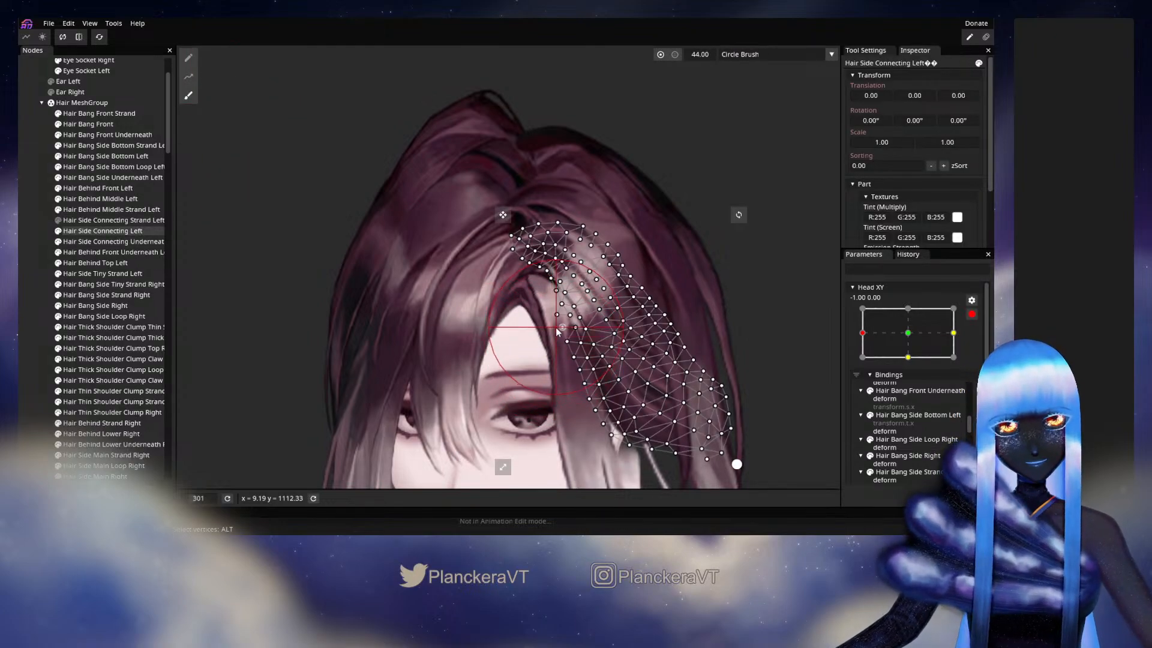
pyautogui.click(20, 314)
pyautogui.click(972, 314)
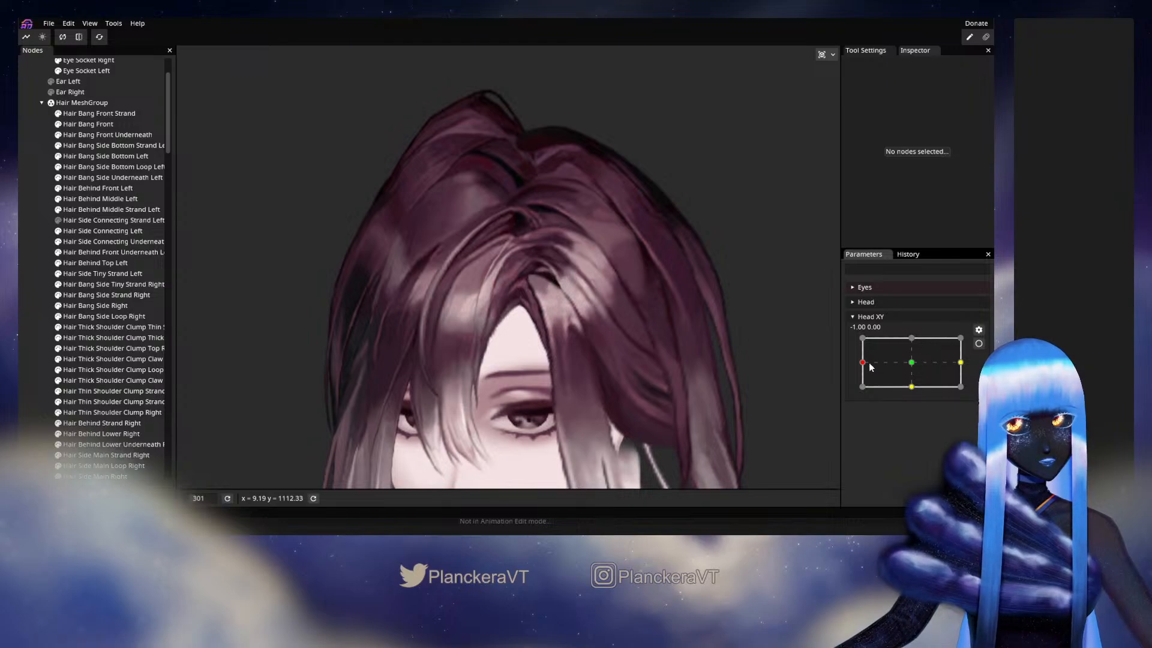
pyautogui.moveTo(871, 367)
pyautogui.mouseDown()
pyautogui.moveTo(916, 368)
pyautogui.moveTo(861, 365)
pyautogui.mouseUp()
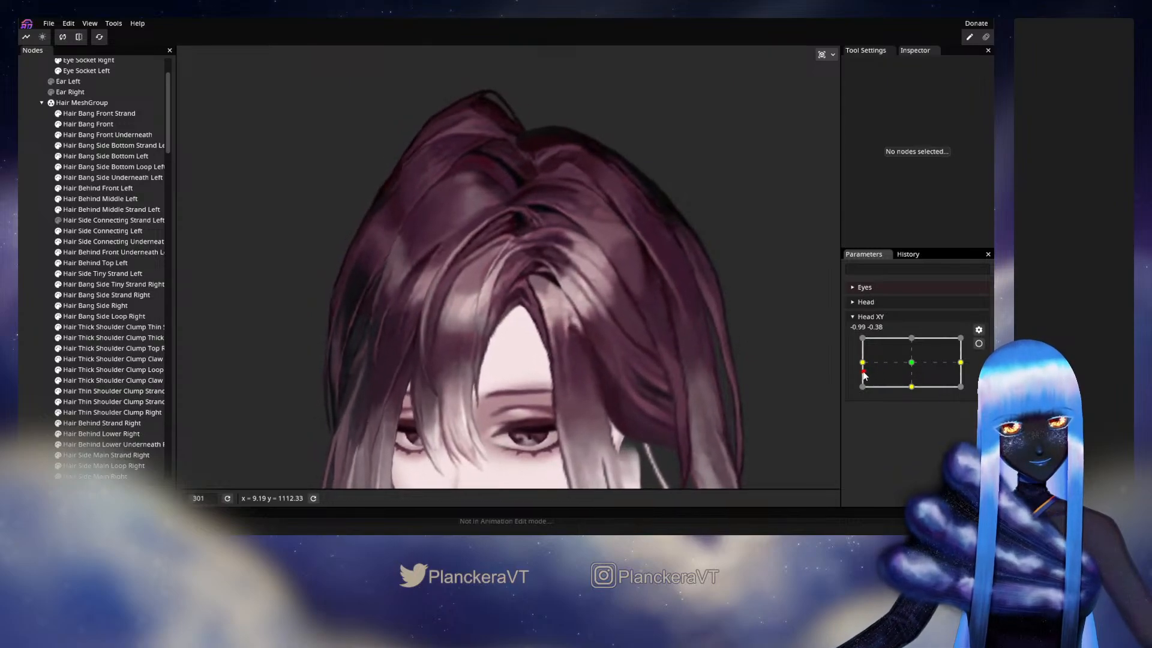
pyautogui.click(980, 344)
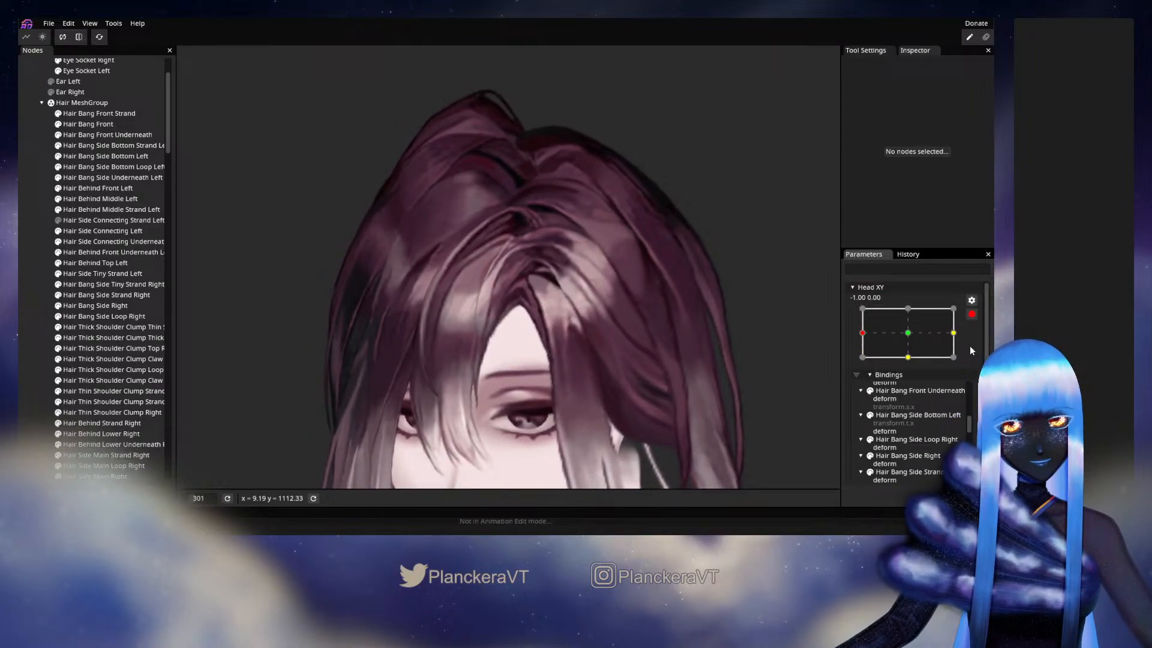
# - Fine-tune the middle of Hair Side Connecting Left with the size 44 brush, and recheck Head XY movement near the keyframe
pyautogui.click(98, 230)
pyautogui.click(188, 96)
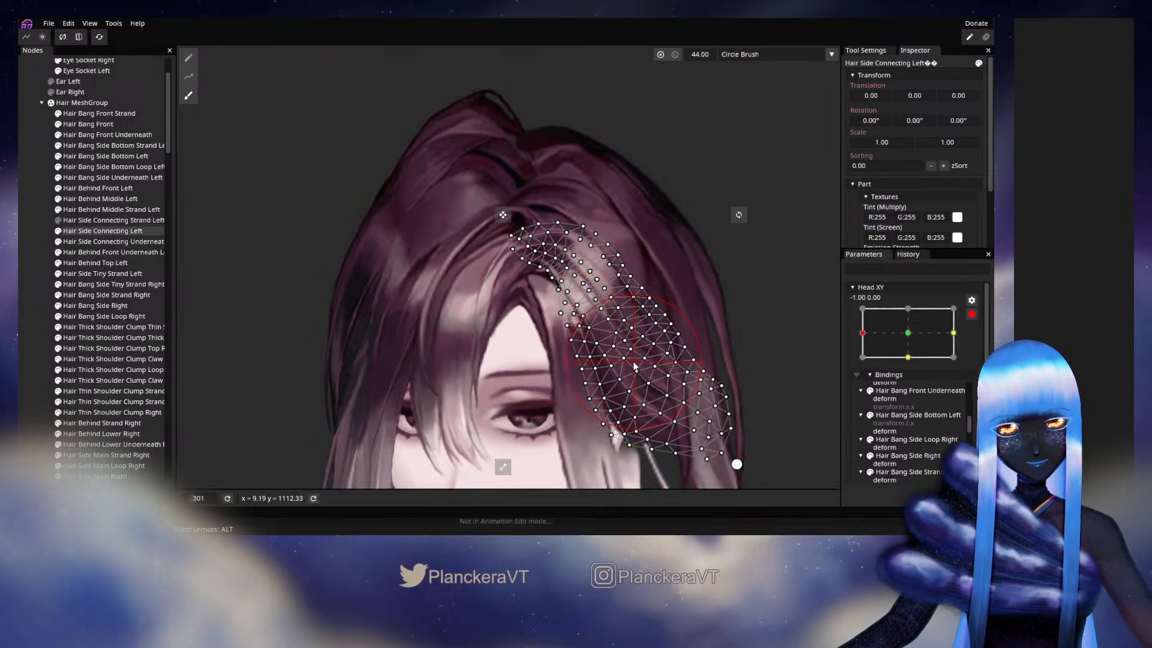
pyautogui.click(24, 326)
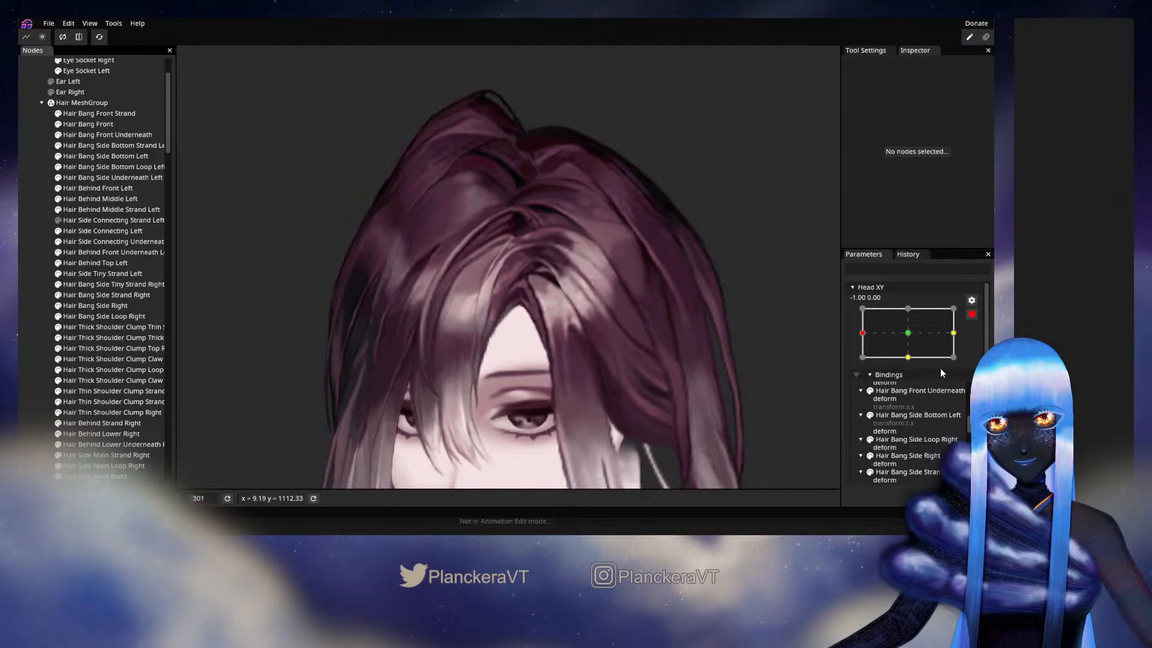
pyautogui.click(972, 316)
pyautogui.moveTo(864, 363)
pyautogui.mouseDown()
pyautogui.moveTo(909, 364)
pyautogui.moveTo(858, 367)
pyautogui.mouseUp()
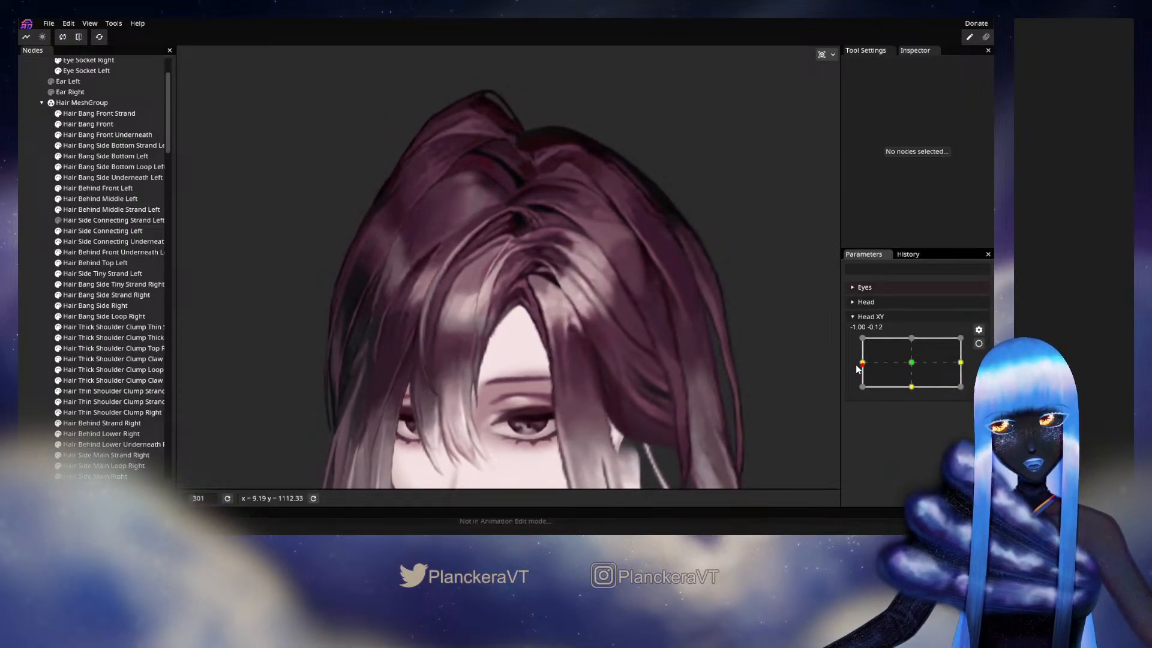
pyautogui.click(978, 343)
# - Retouch the lower part of Hair Side Connecting Left with the circle brush, and test the deformation with Head XY disarmed
pyautogui.click(102, 231)
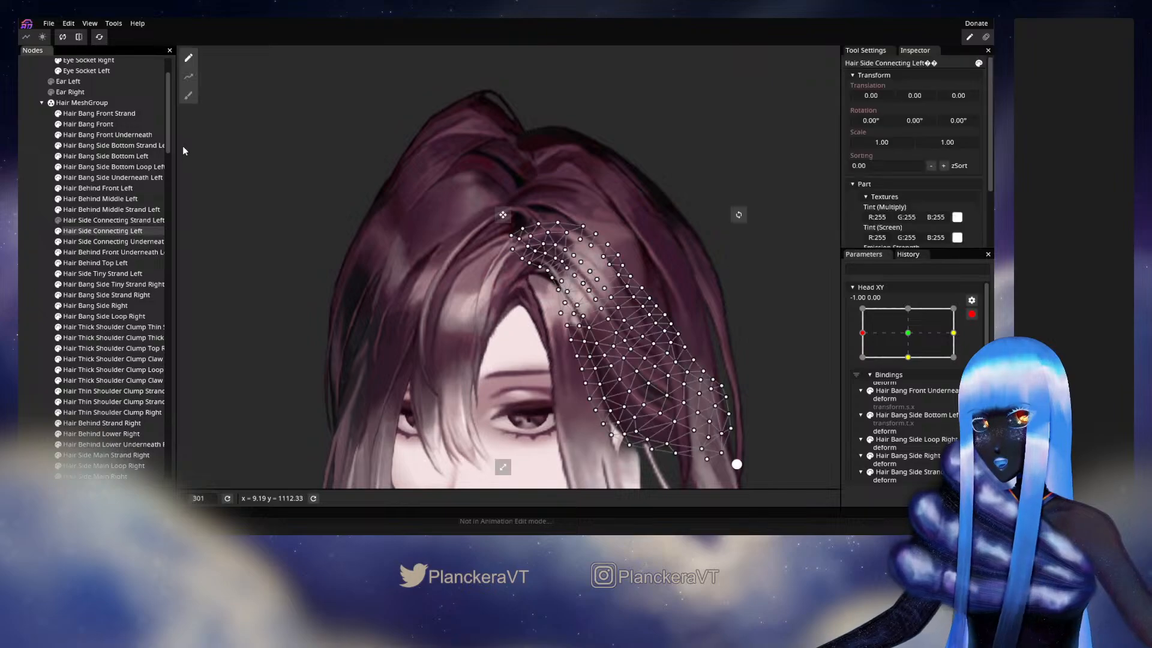
pyautogui.click(188, 95)
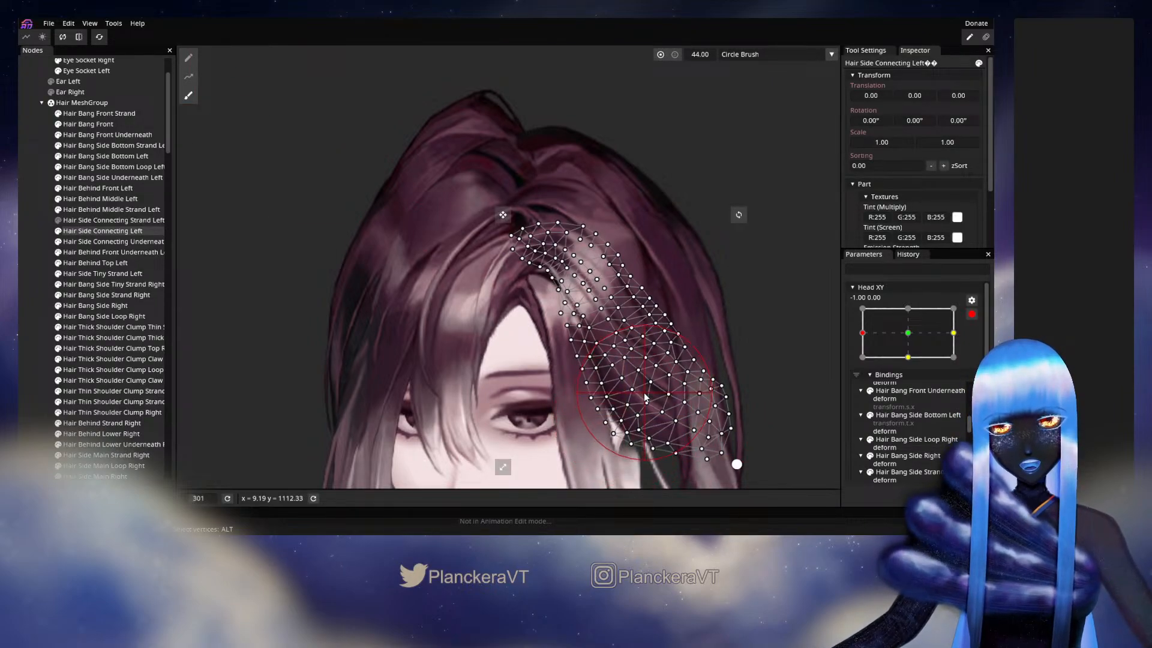
pyautogui.click(26, 276)
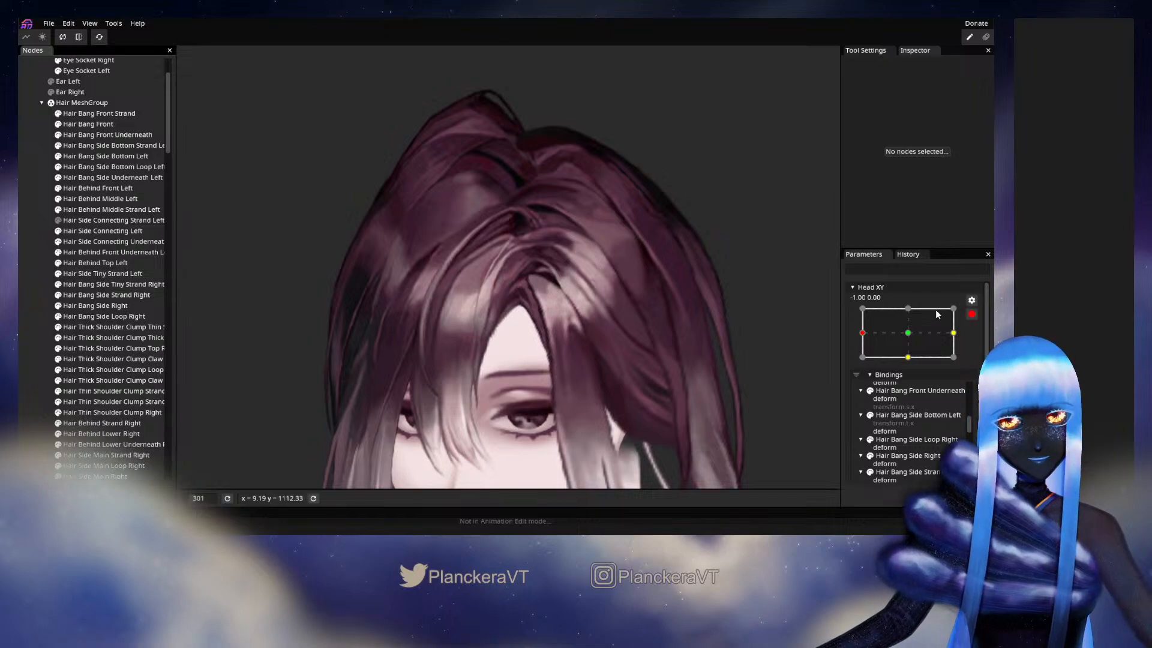
pyautogui.click(971, 314)
pyautogui.moveTo(866, 363); pyautogui.dragTo(856, 370)
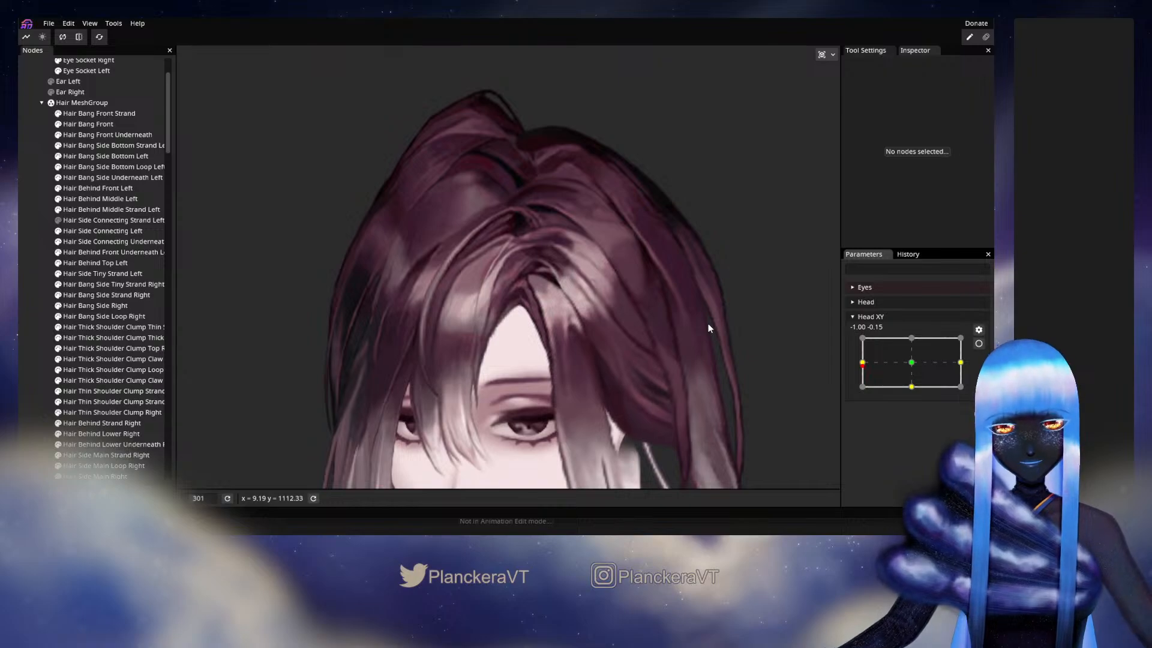
# - Examine the parting more closely while moving Head XY below the -1.00, 0.00 keyframe, and rearm the parameter
pyautogui.moveTo(864, 364); pyautogui.dragTo(834, 365)
pyautogui.scroll(1, 659, 357)
pyautogui.moveTo(659, 358); pyautogui.dragTo(718, 446)
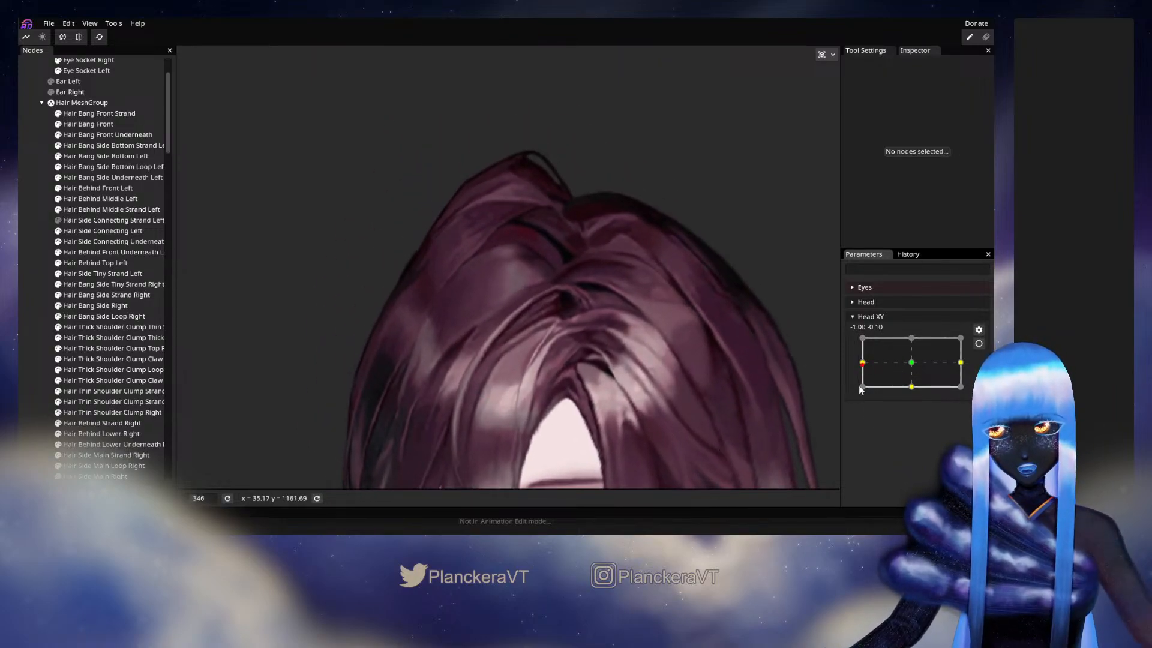
pyautogui.moveTo(865, 370)
pyautogui.mouseDown()
pyautogui.moveTo(905, 375)
pyautogui.moveTo(861, 385)
pyautogui.mouseUp()
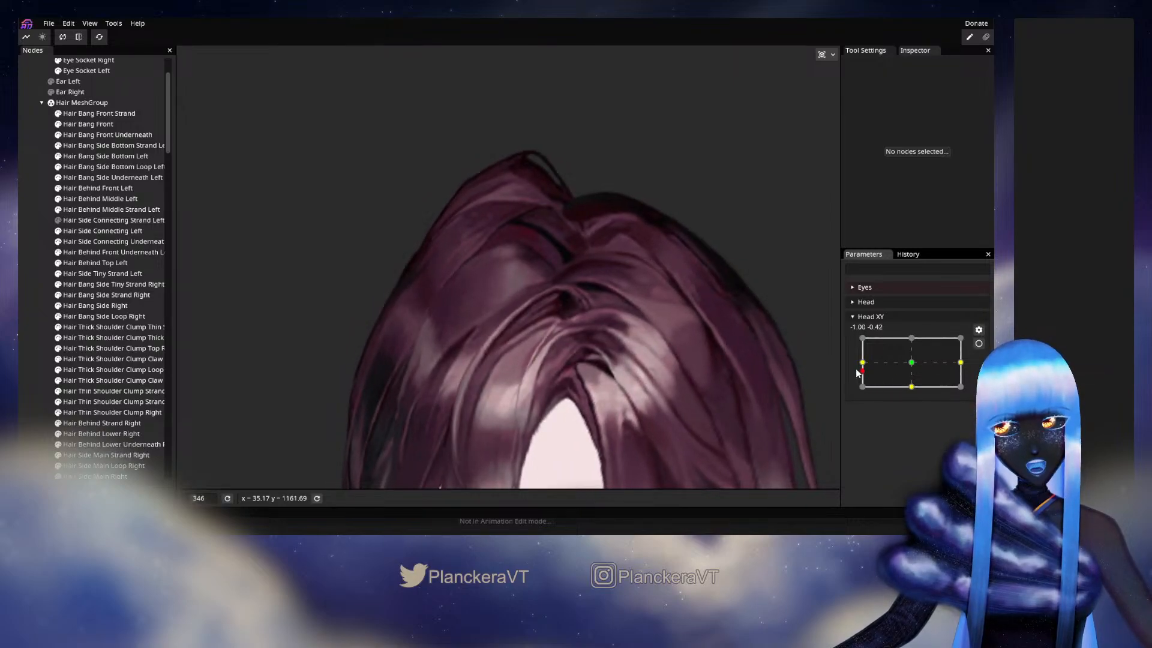
pyautogui.click(978, 343)
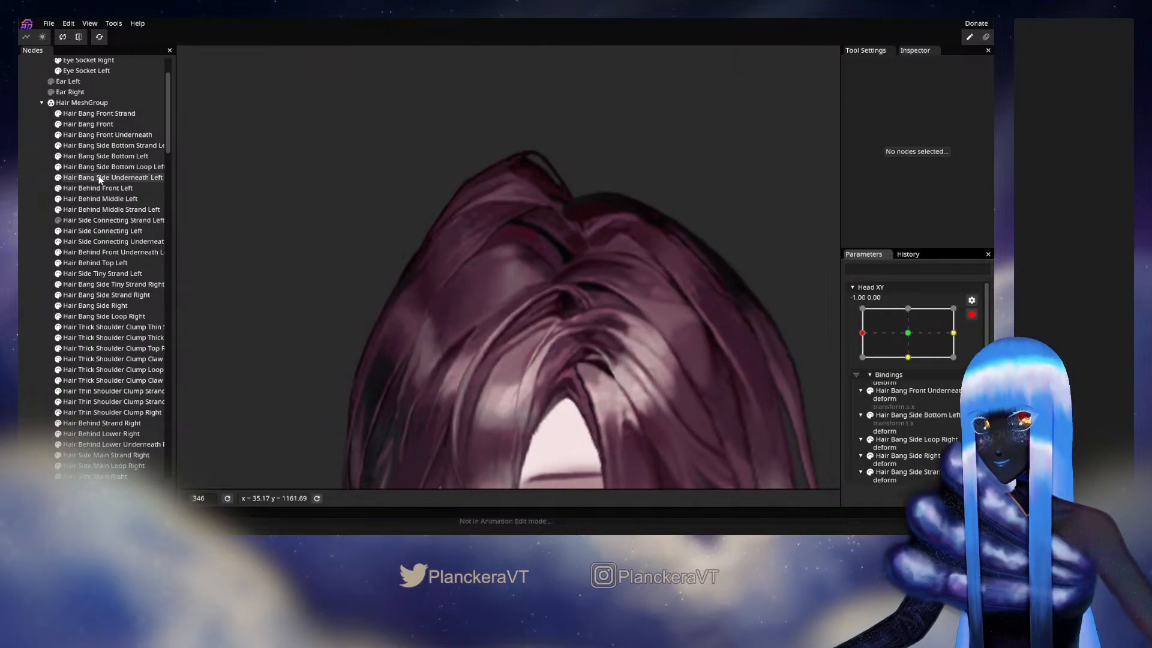
# - Brush the vertices of Hair Side Connecting Left beside the forehead opening slightly outward, and preview the turn with Head XY disarmed
pyautogui.click(110, 232)
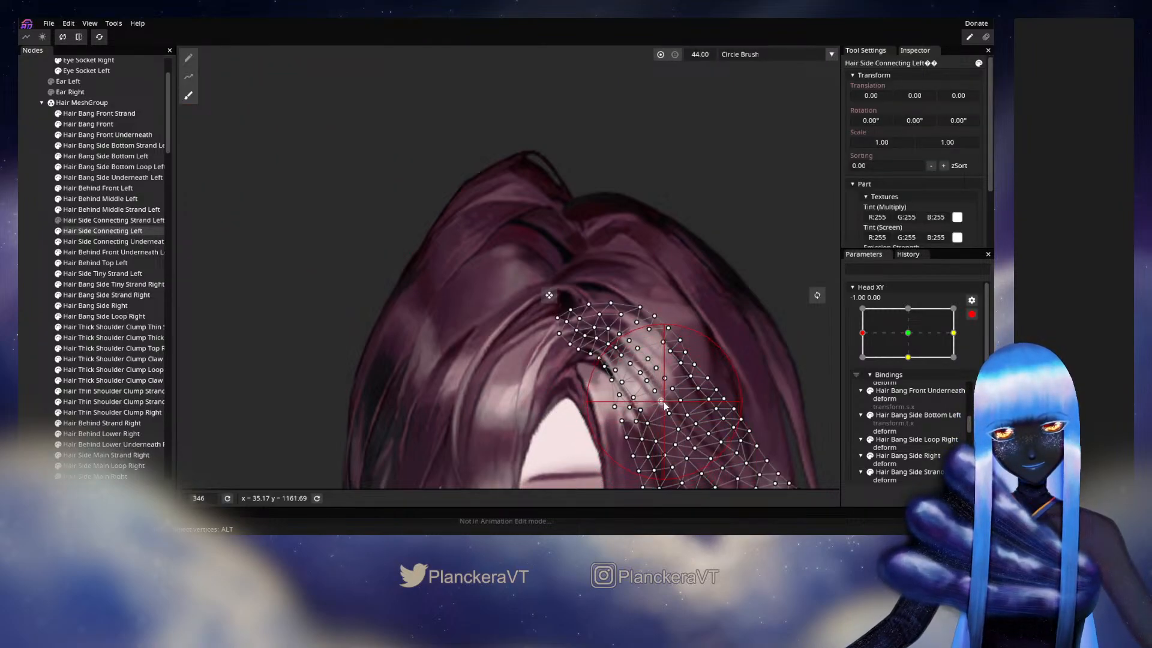
pyautogui.moveTo(664, 406); pyautogui.dragTo(666, 407)
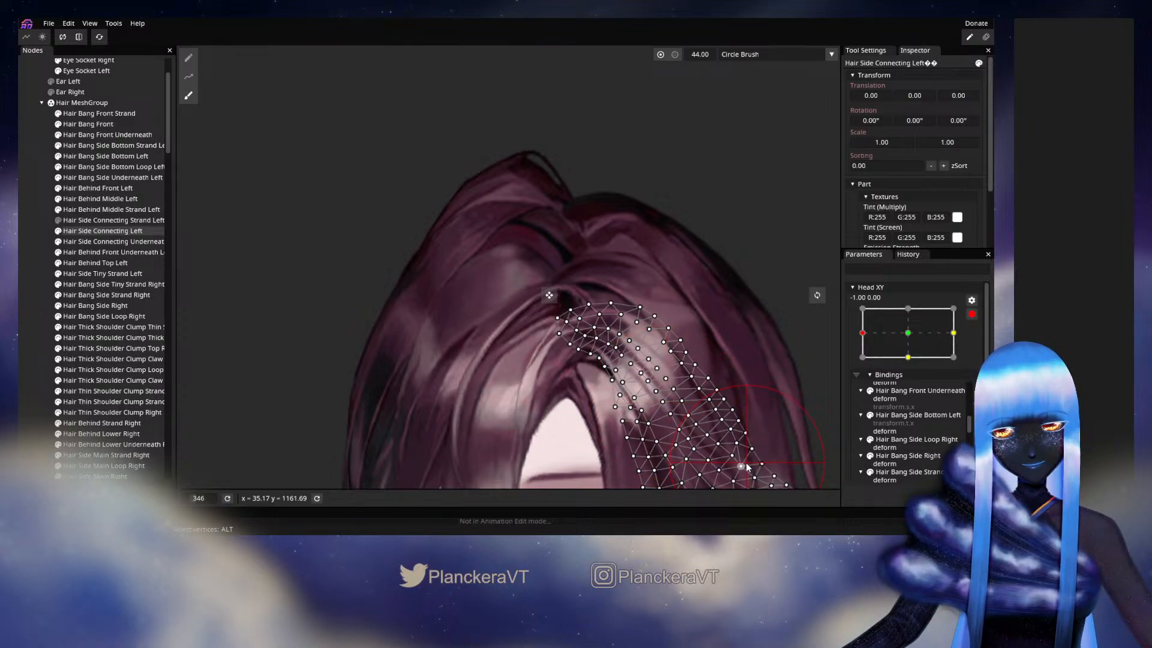
pyautogui.click(42, 342)
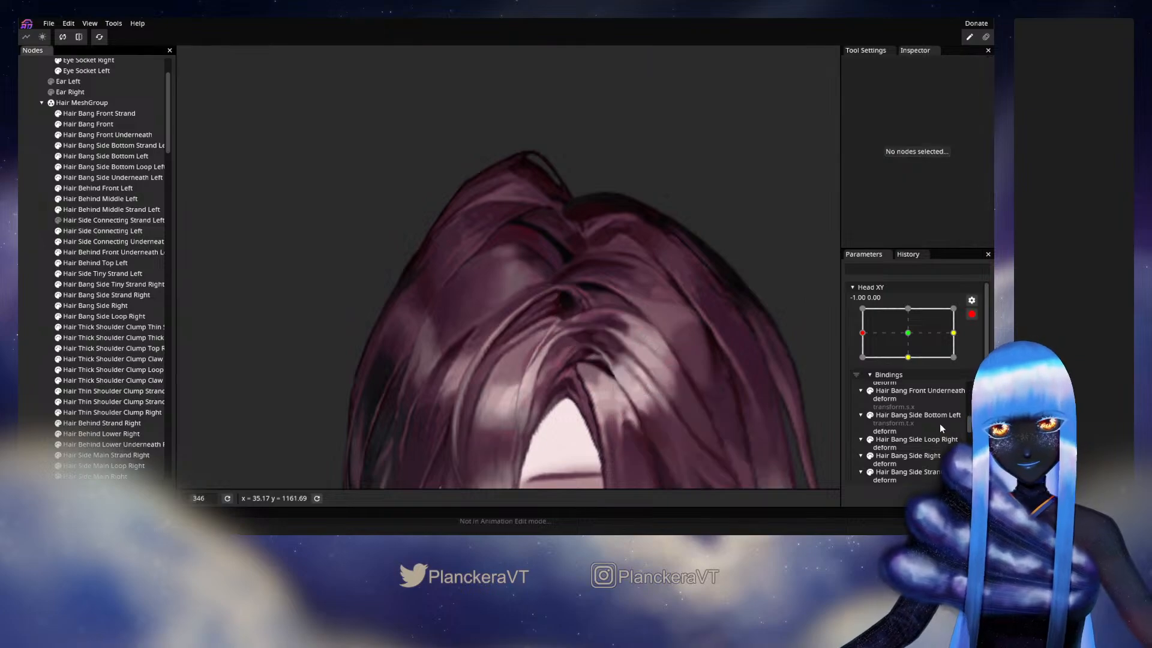
pyautogui.click(972, 314)
pyautogui.moveTo(864, 366)
pyautogui.mouseDown()
pyautogui.moveTo(911, 373)
pyautogui.moveTo(861, 390)
pyautogui.moveTo(877, 364)
pyautogui.moveTo(907, 370)
pyautogui.moveTo(875, 374)
pyautogui.moveTo(908, 362)
pyautogui.moveTo(859, 373)
pyautogui.mouseUp()
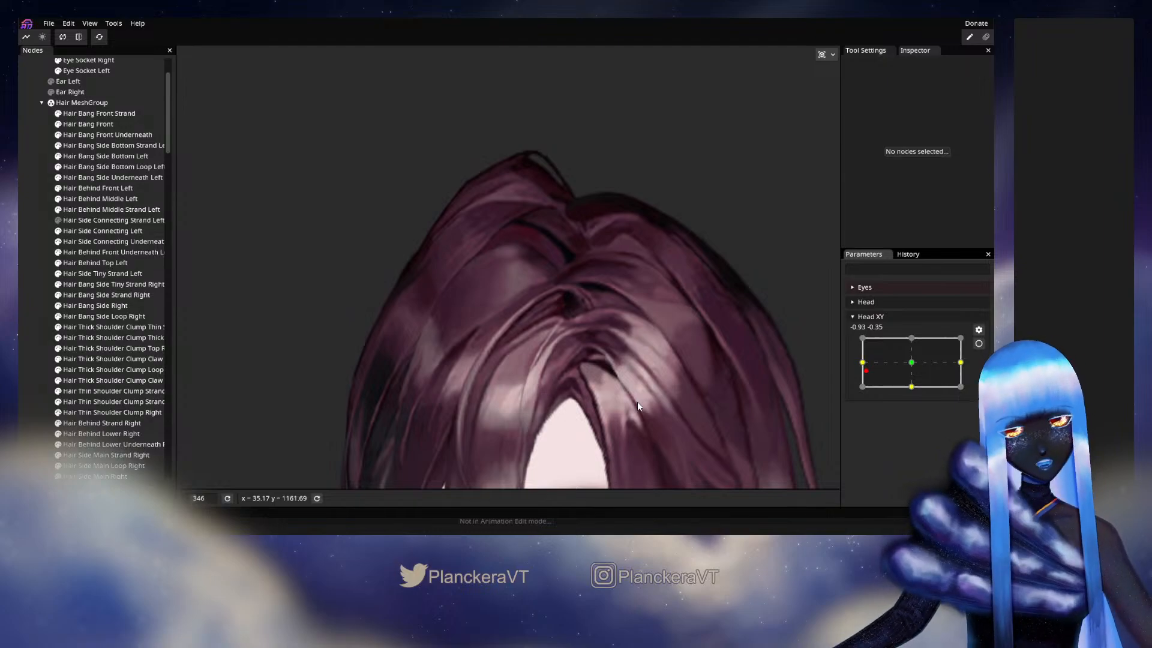
# - Inspect the Hair Bang Front mesh vertices around the parting up close with Head XY armed at -1.00, 0.00, and deselect the mesh
pyautogui.scroll(5, 657, 384)
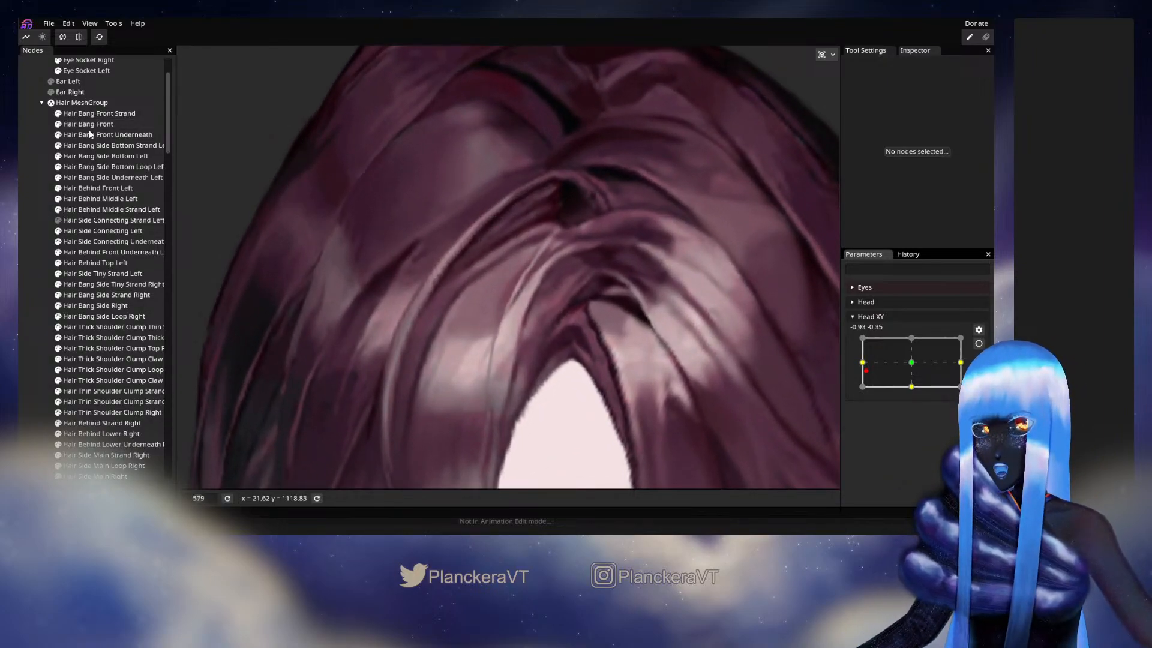
pyautogui.click(91, 125)
pyautogui.scroll(3, 510, 269)
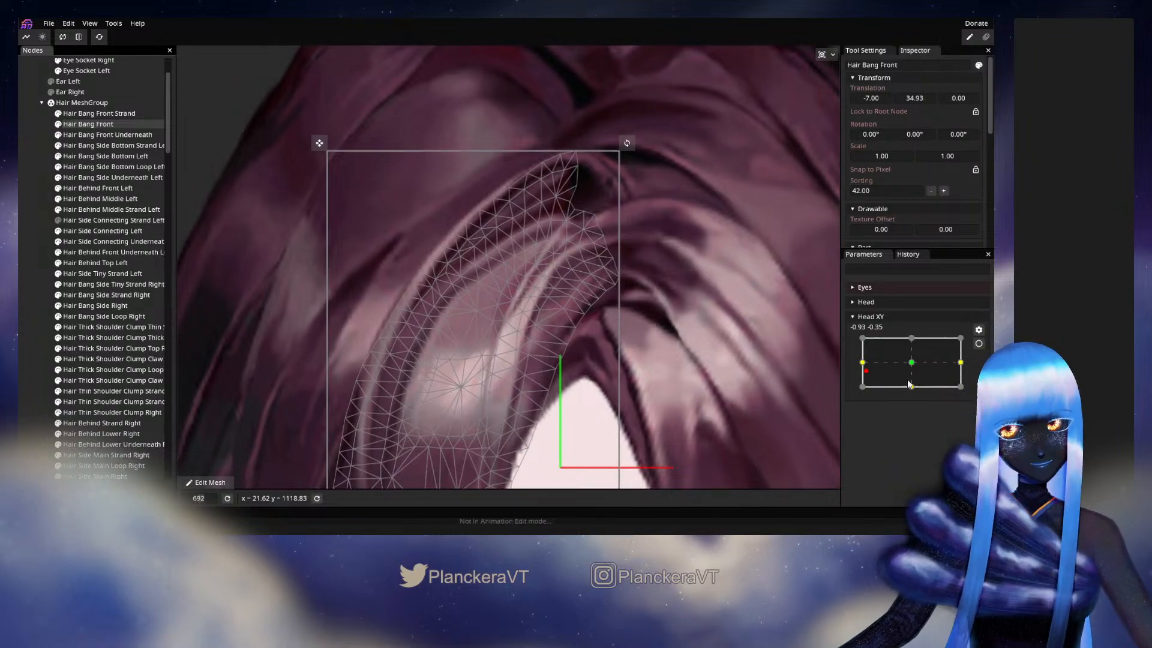
pyautogui.moveTo(865, 370); pyautogui.dragTo(862, 362)
pyautogui.click(978, 343)
pyautogui.scroll(5, 675, 299)
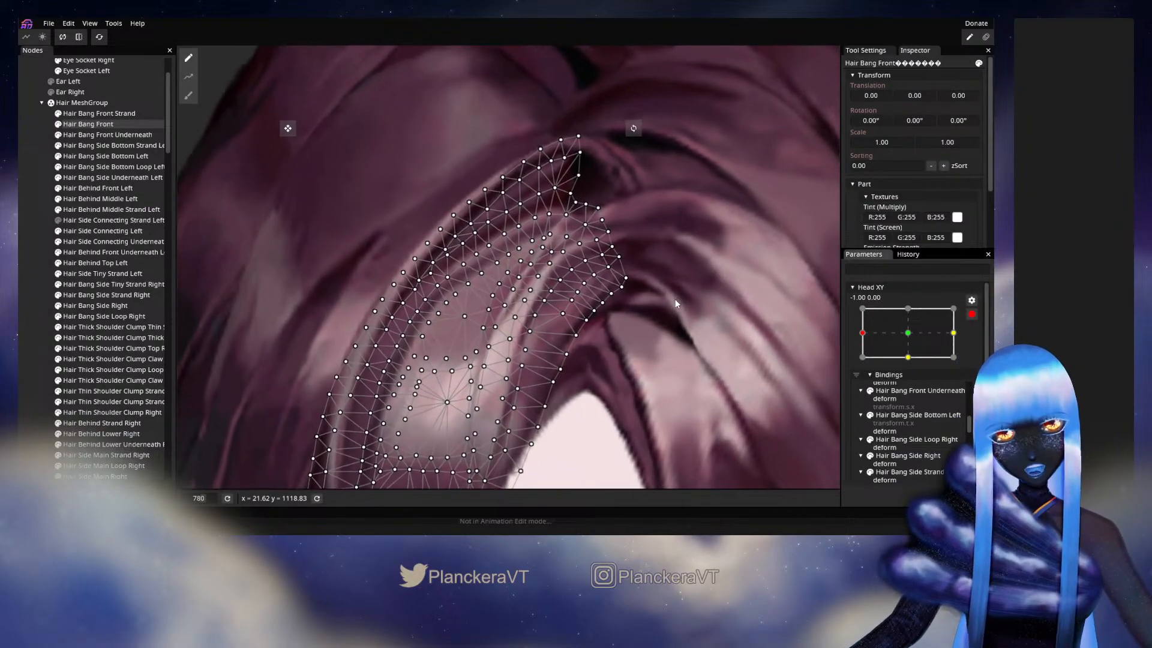
pyautogui.scroll(2, 579, 333)
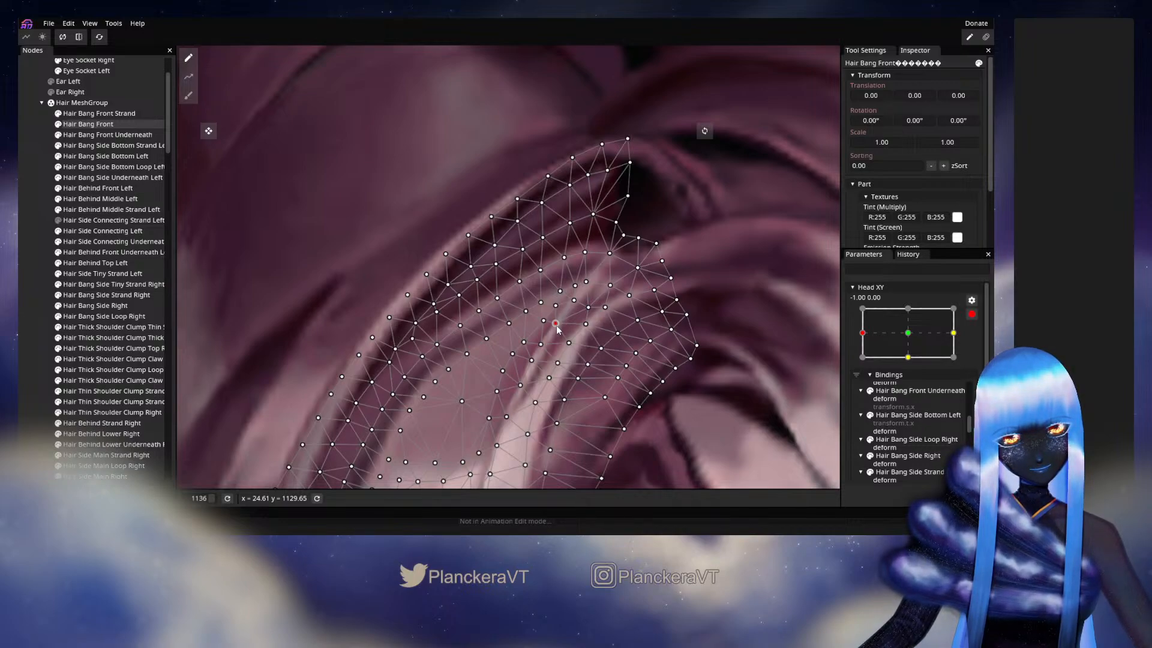
pyautogui.click(48, 314)
# - Review the whole top of the hair while sweeping Head XY near -1.00, 0.00, and rearm the parameter at that keyframe
pyautogui.scroll(-3, 613, 355)
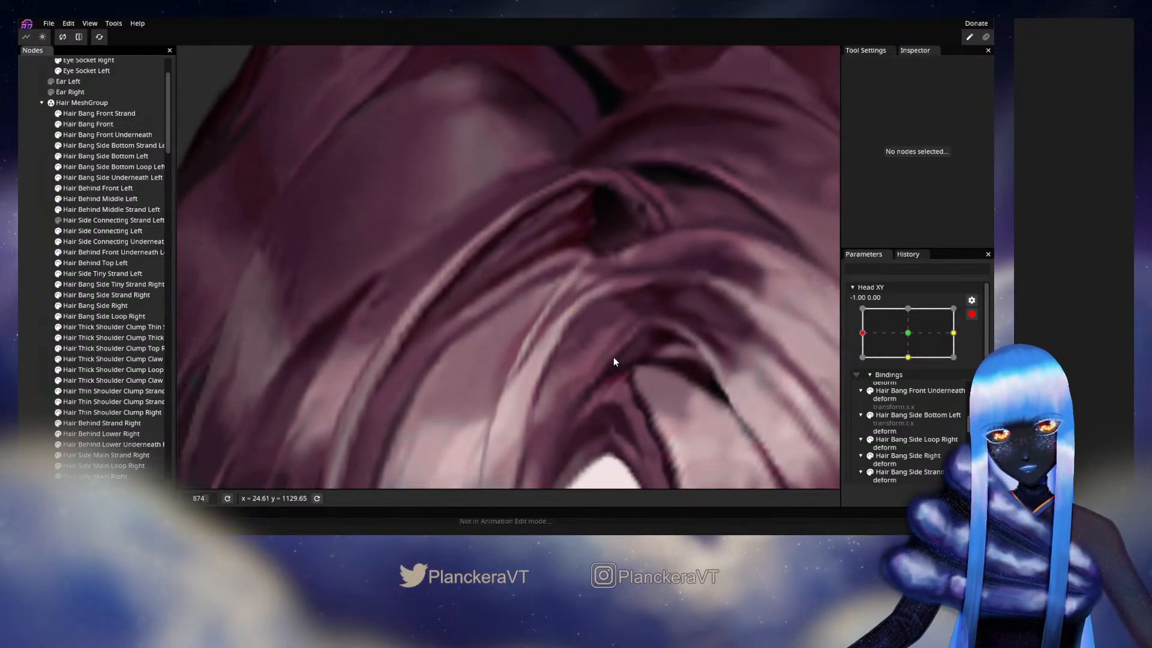
pyautogui.scroll(-5, 613, 357)
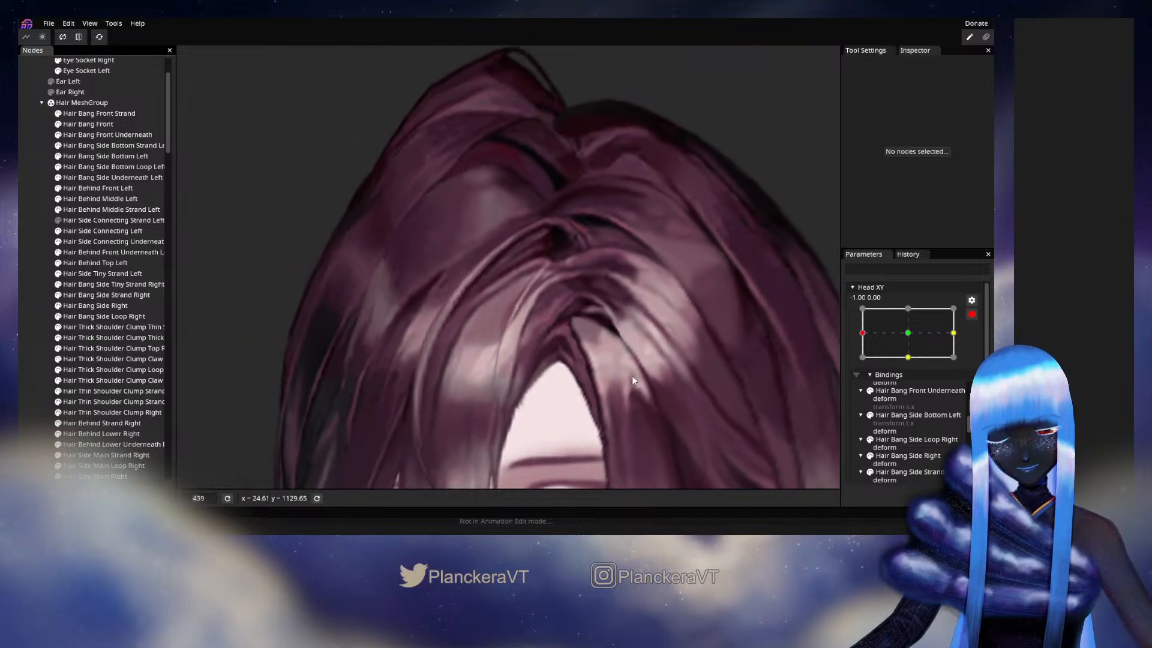
pyautogui.scroll(-2, 632, 376)
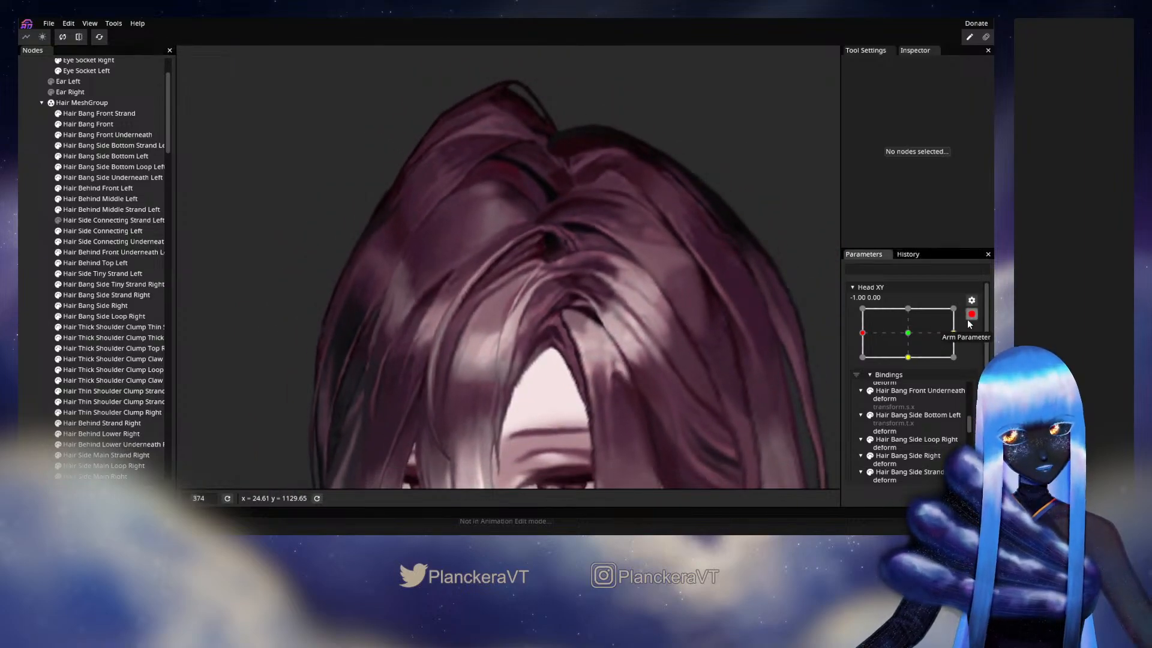
pyautogui.click(969, 317)
pyautogui.moveTo(863, 363)
pyautogui.mouseDown()
pyautogui.moveTo(909, 365)
pyautogui.moveTo(863, 363)
pyautogui.mouseUp()
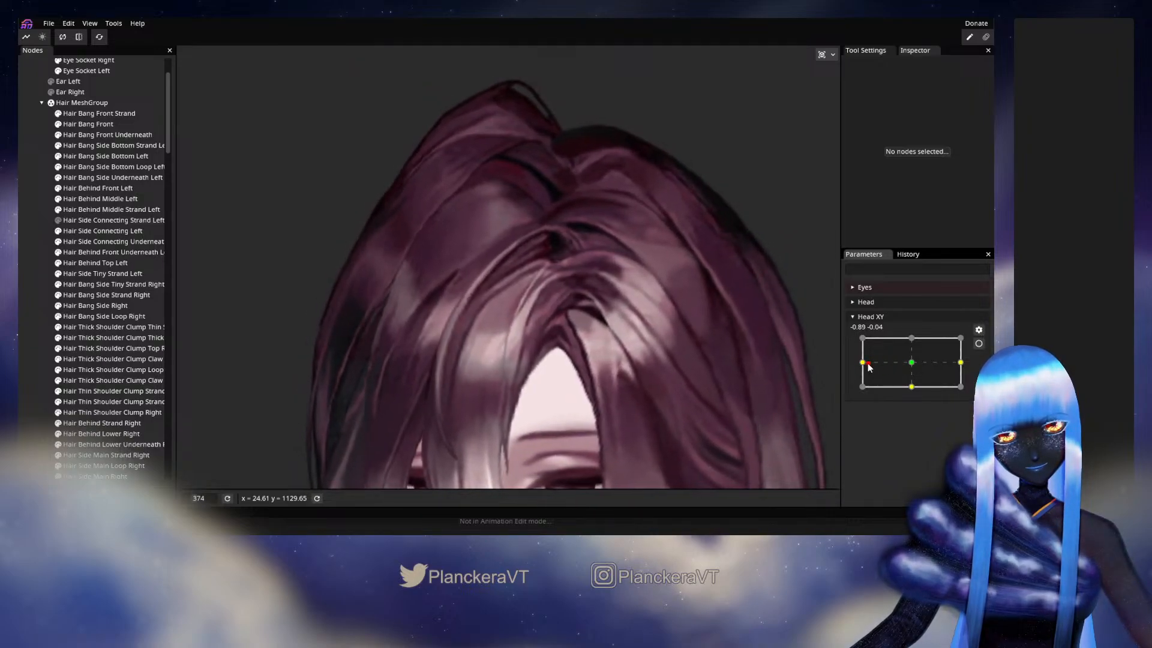
pyautogui.click(978, 343)
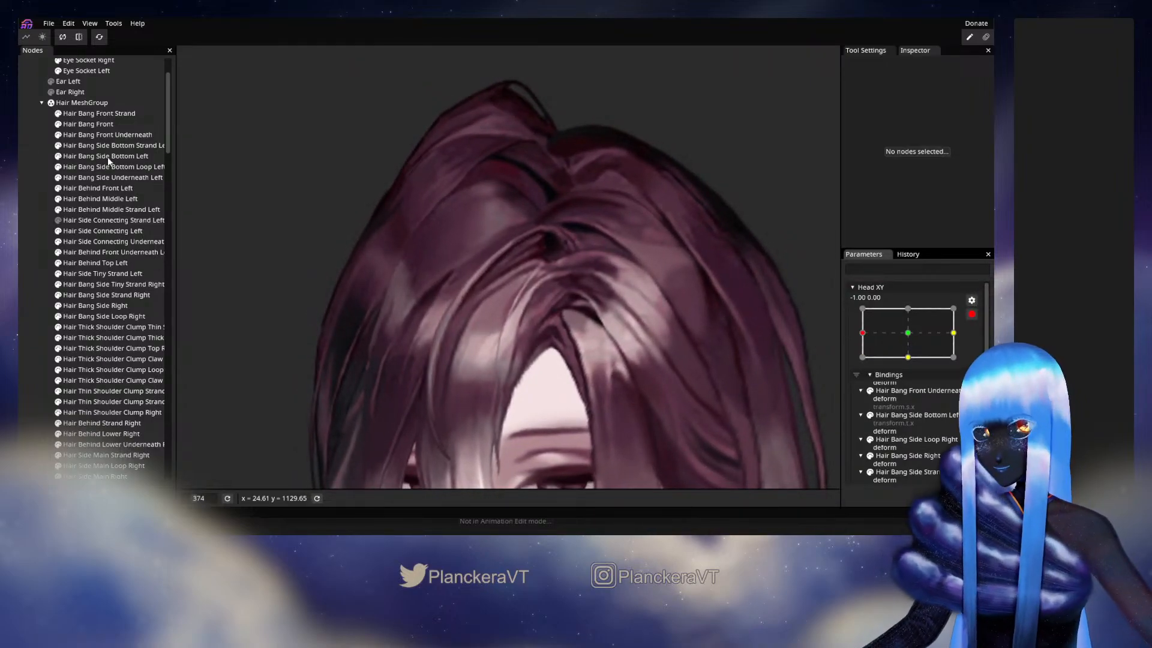
# - Inspect the Hair Bang Front mesh vertices at the tip by the parting at Head XY -1.00, 0.00, and deselect the mesh
pyautogui.click(100, 123)
pyautogui.scroll(3, 643, 306)
pyautogui.scroll(5, 645, 305)
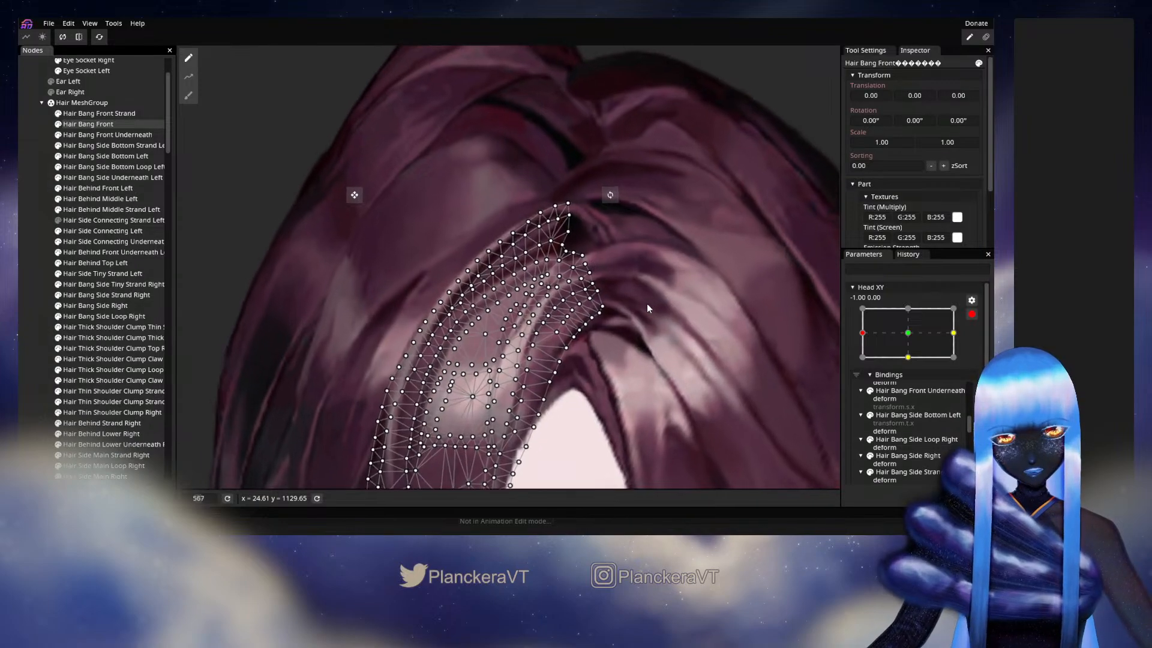
pyautogui.scroll(1, 670, 327)
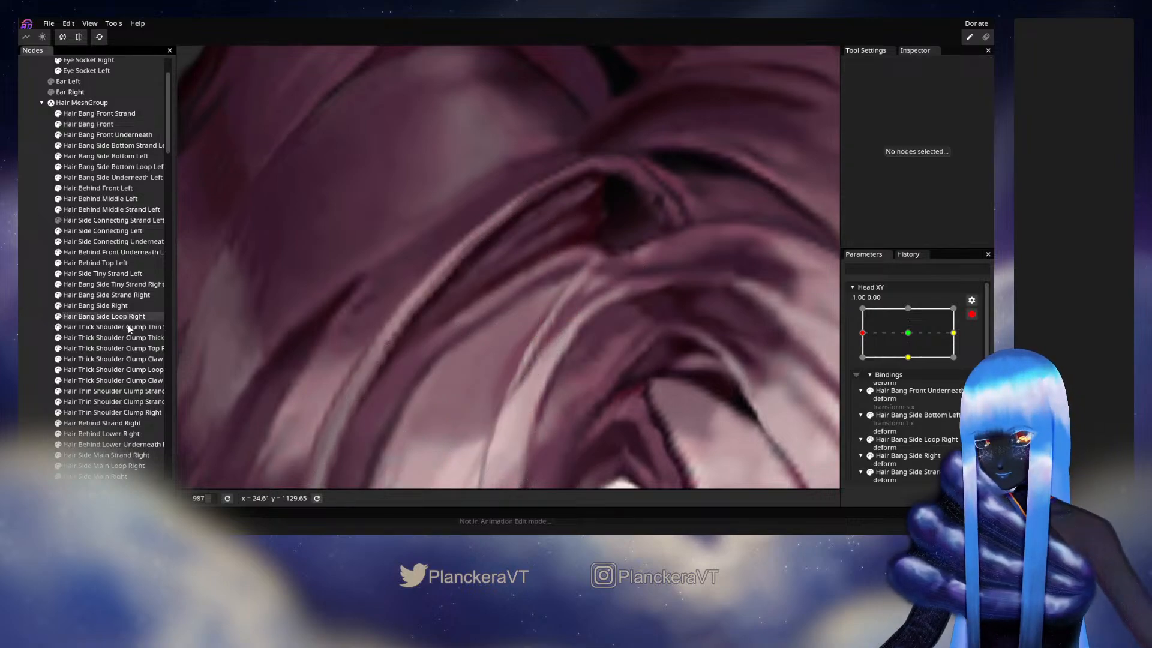
pyautogui.scroll(-5, 624, 372)
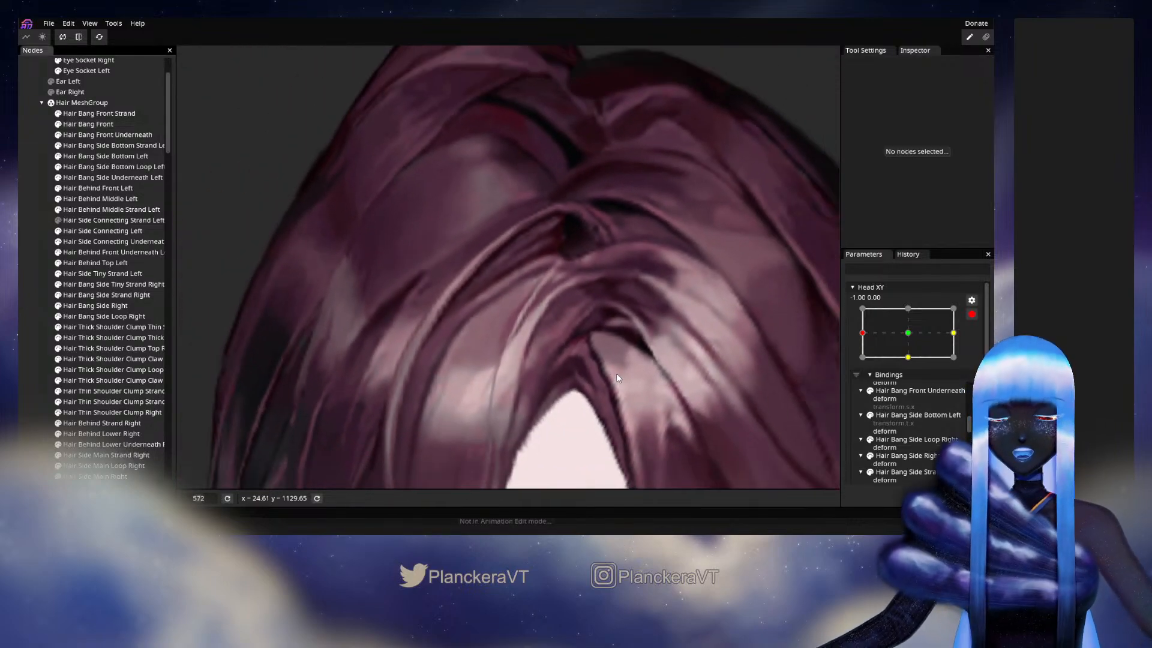
pyautogui.scroll(-3, 617, 373)
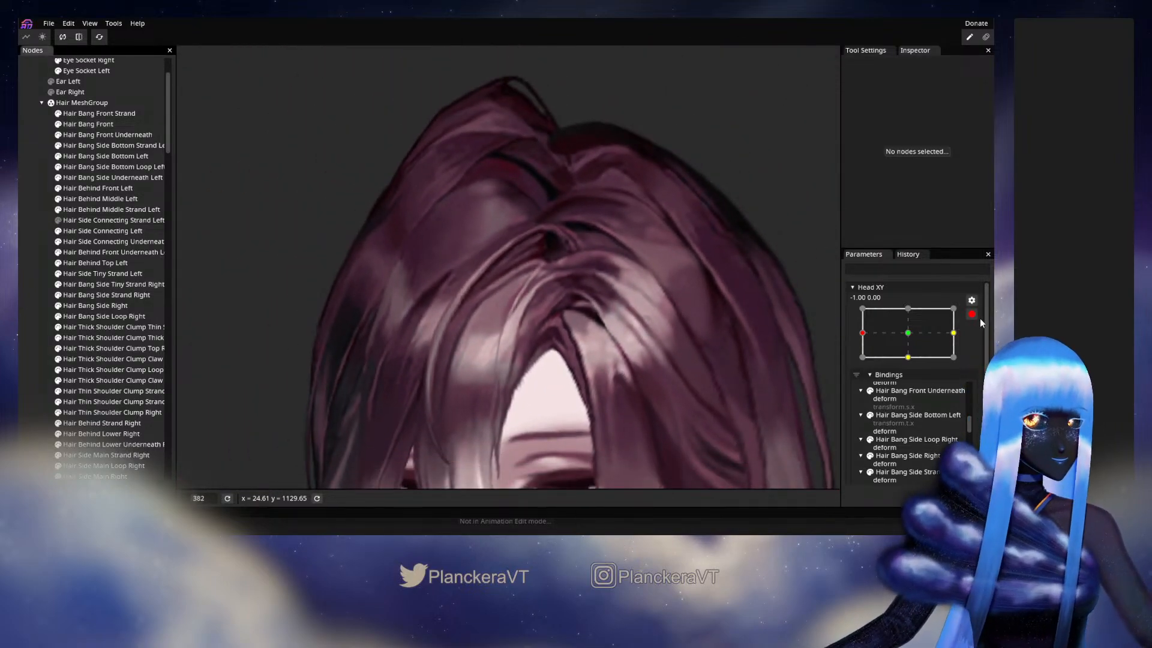
# - Disarm Head XY, hide Hair Bang Front Strand, and preview the turn from the -1.00 keyframe to near the center and back
pyautogui.click(973, 315)
pyautogui.moveTo(862, 362); pyautogui.dragTo(906, 363)
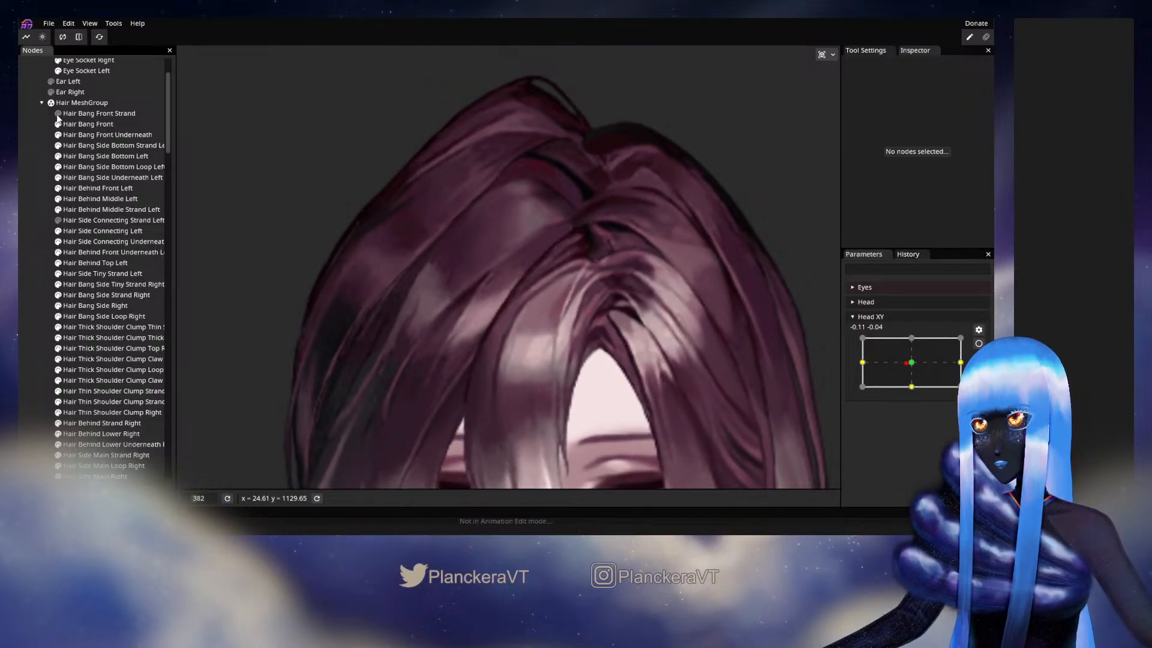
pyautogui.moveTo(905, 369); pyautogui.dragTo(863, 372)
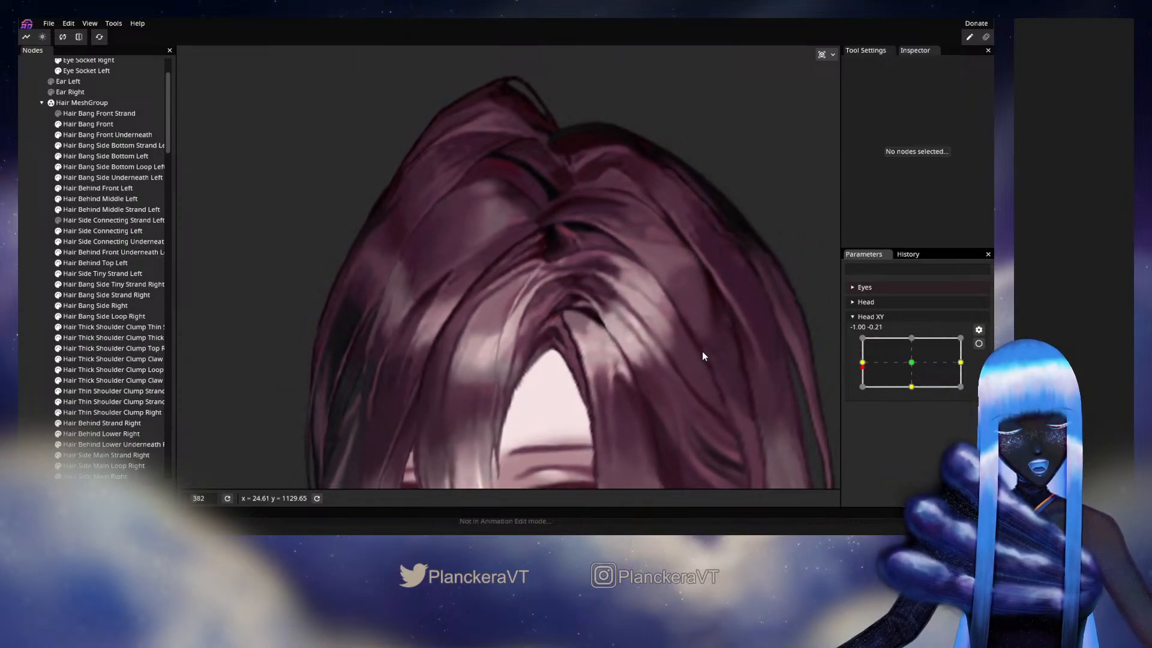
# - Preview the parting close up while turning Head XY from -1.00 to the center and back, and save the model
pyautogui.scroll(3, 657, 315)
pyautogui.rightClick(670, 321)
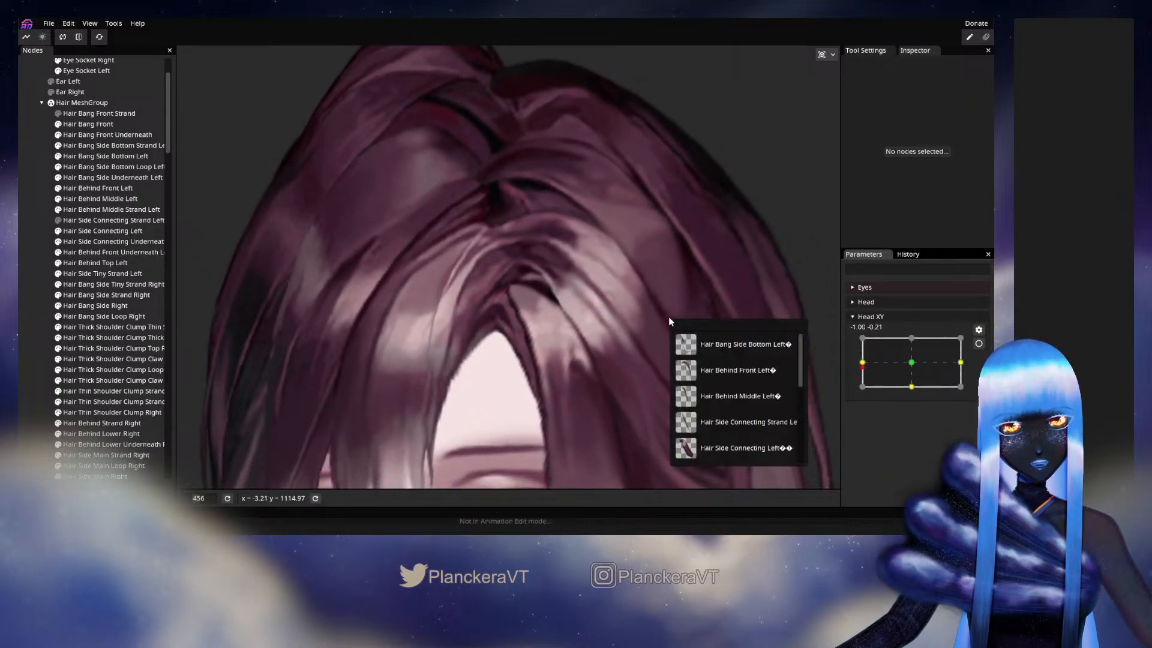
pyautogui.click(617, 301)
pyautogui.scroll(1, 618, 301)
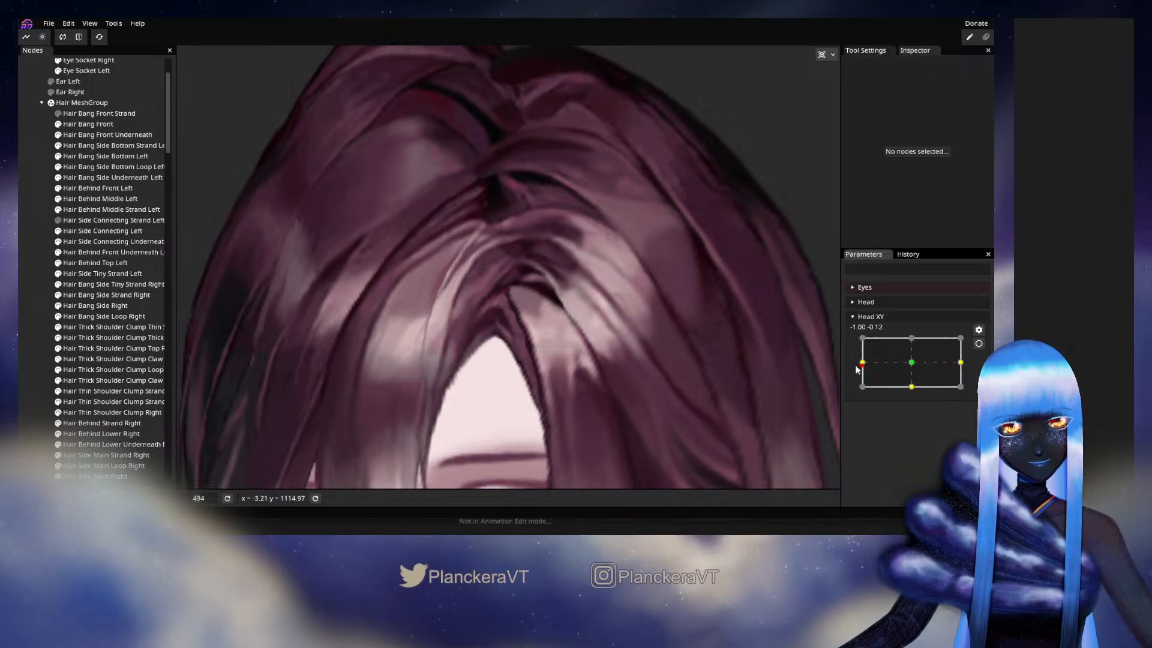
pyautogui.moveTo(856, 369); pyautogui.dragTo(916, 376)
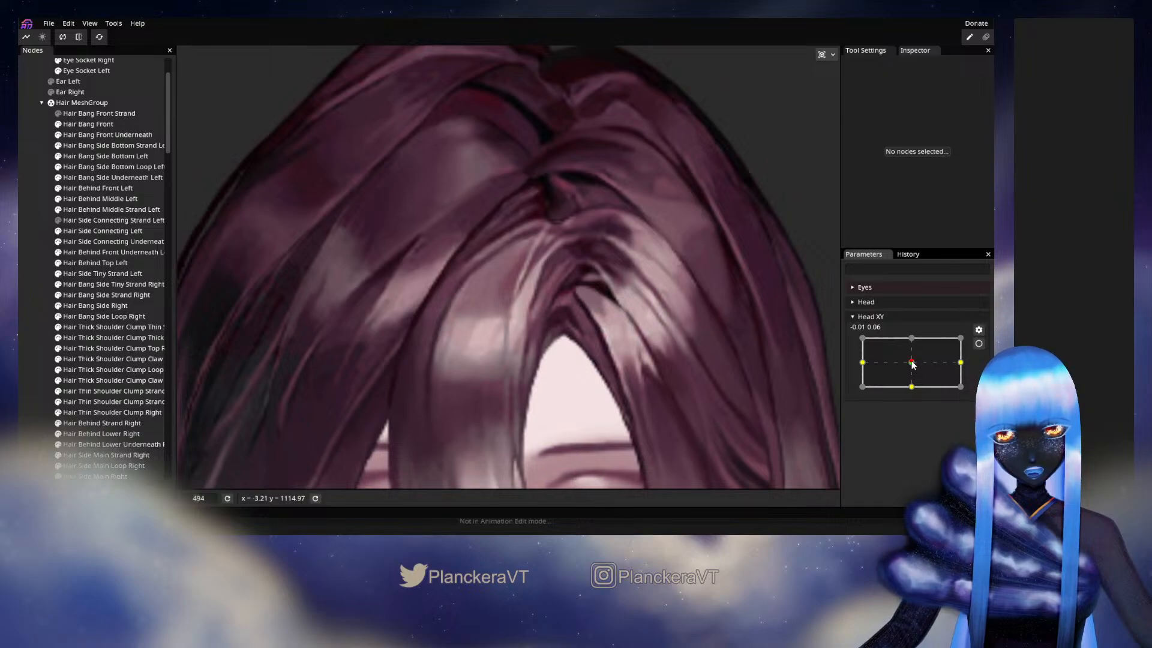
pyautogui.moveTo(913, 364); pyautogui.dragTo(865, 367)
pyautogui.hotkey('ctrl', 's')
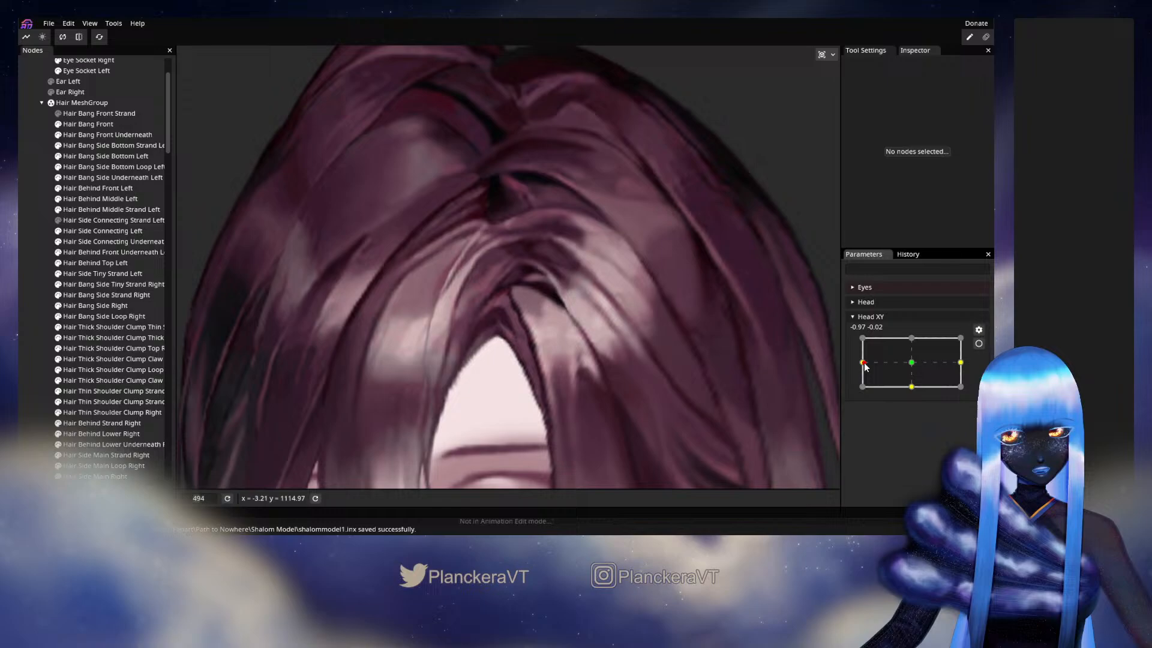
# - With Head XY armed at -1.00, 0.00, inspect the Hair Side Connecting Left vertices along the inner curve above the forehead, and deselect the mesh
pyautogui.click(979, 343)
pyautogui.click(116, 234)
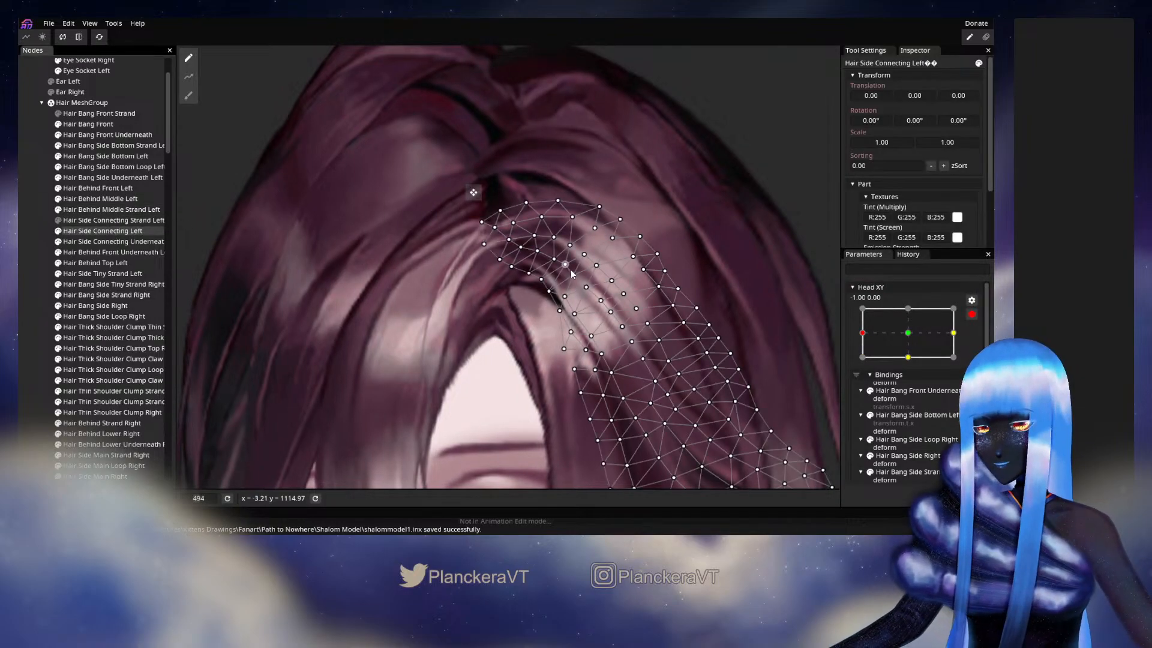
pyautogui.scroll(5, 509, 282)
pyautogui.scroll(2, 506, 323)
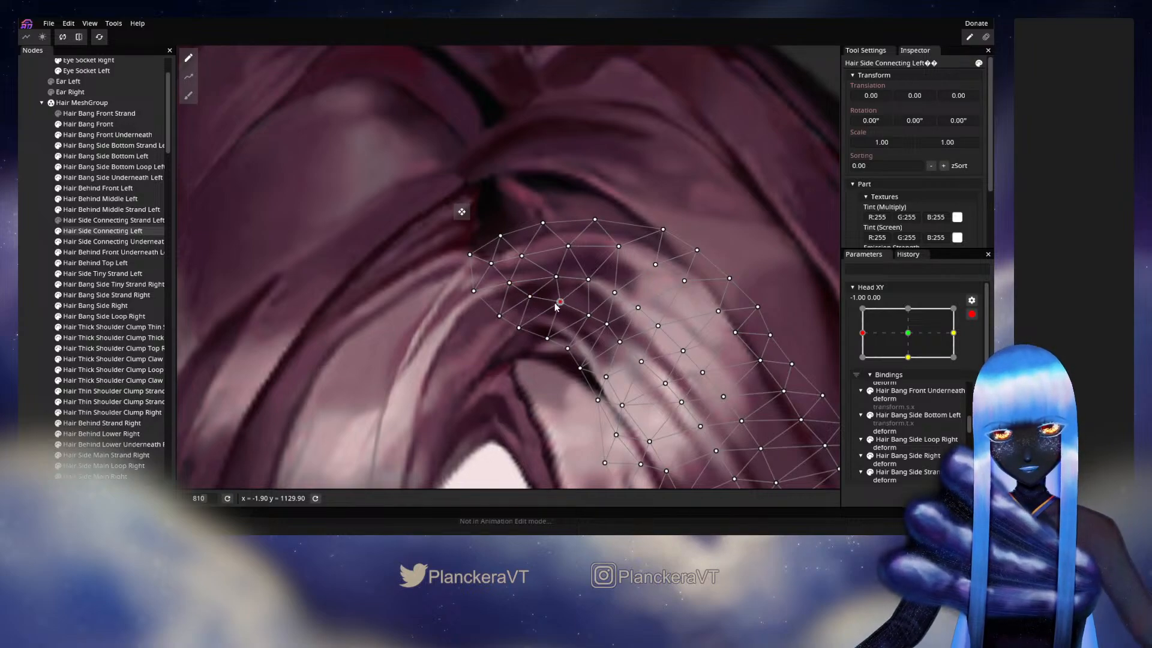
pyautogui.moveTo(591, 330); pyautogui.dragTo(588, 270)
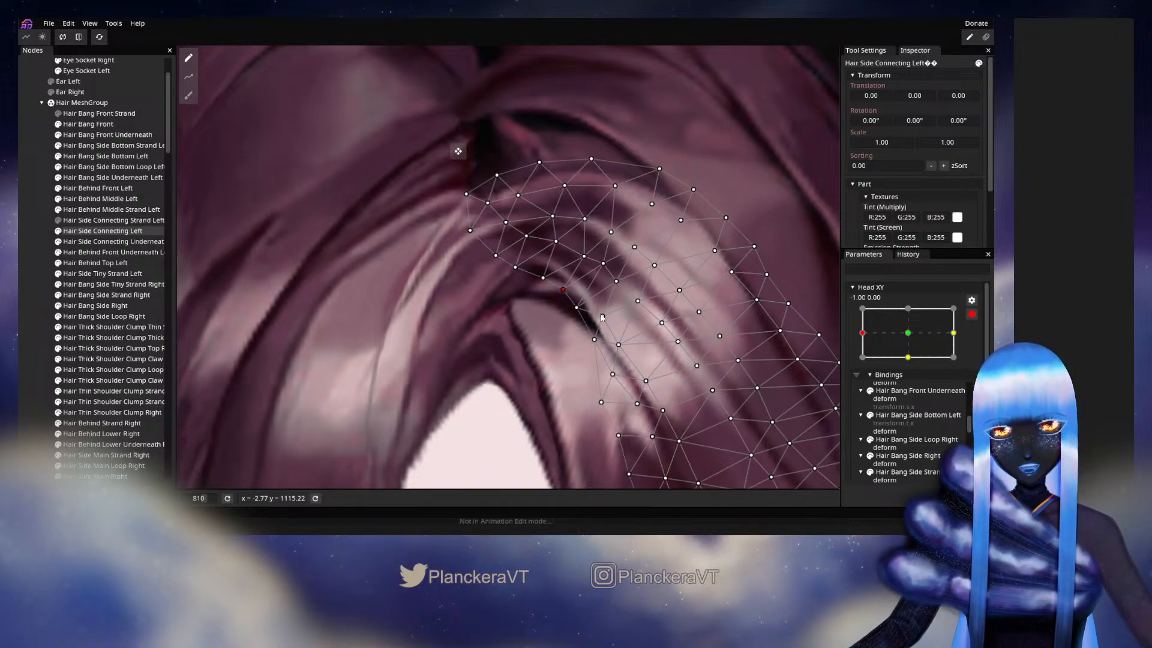
pyautogui.moveTo(672, 358); pyautogui.dragTo(639, 329)
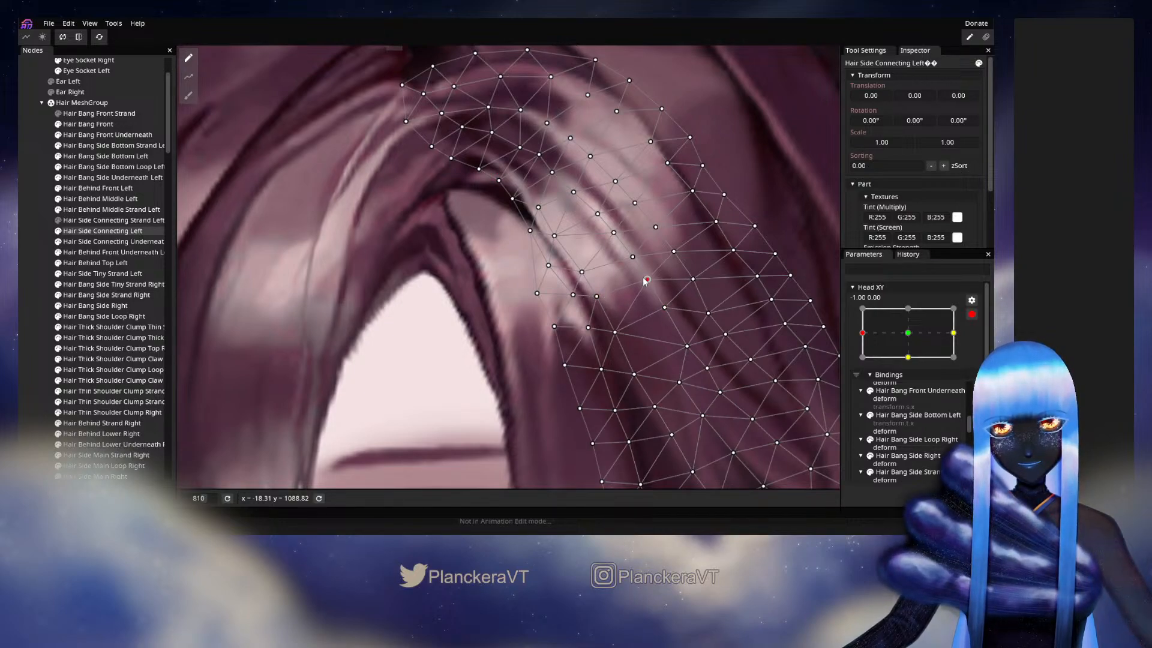
pyautogui.click(49, 225)
pyautogui.scroll(-5, 504, 300)
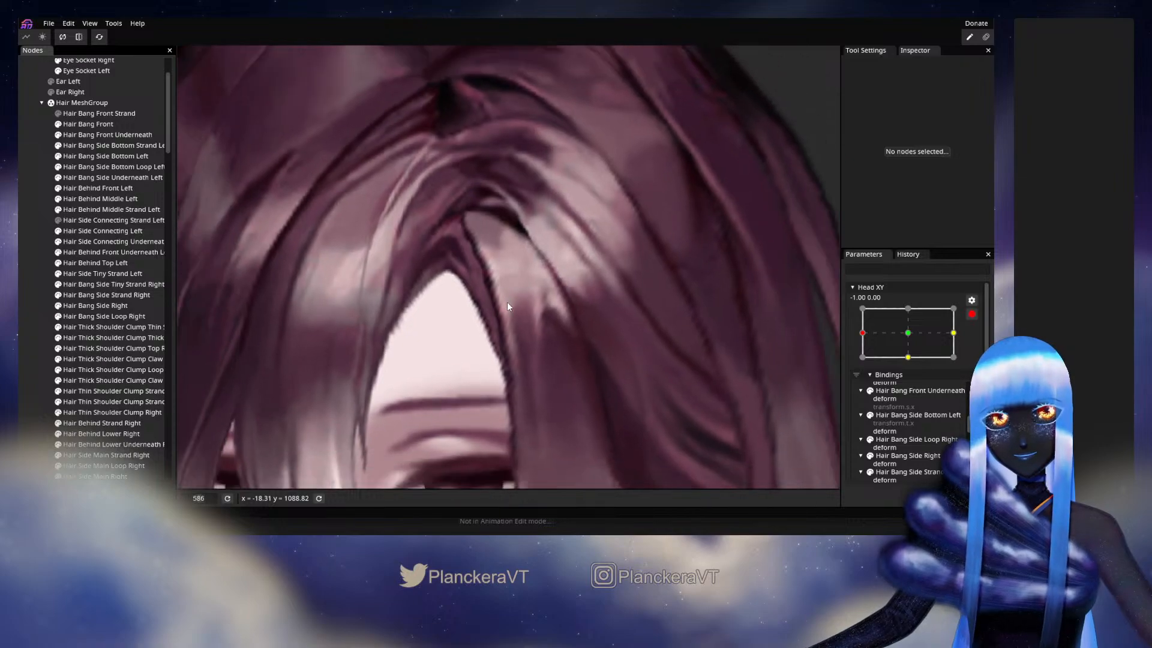
pyautogui.scroll(-5, 506, 301)
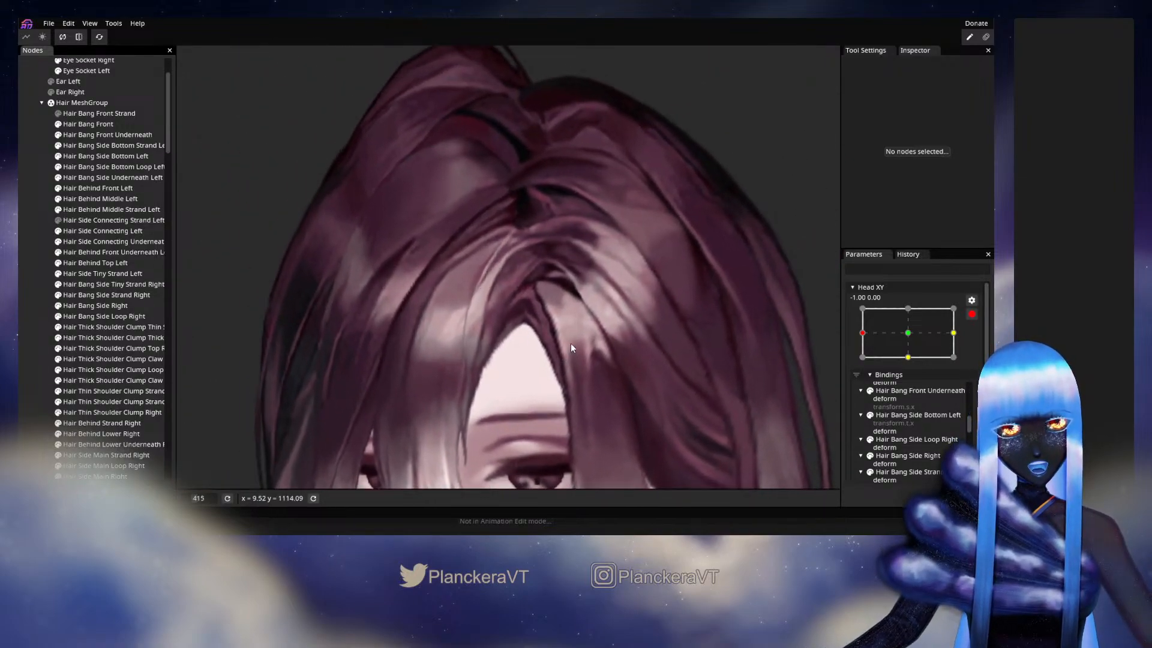
# - Examine how the side connecting hair follows small Head XY movements around -1.00, 0.00, and rearm the parameter there
pyautogui.click(971, 314)
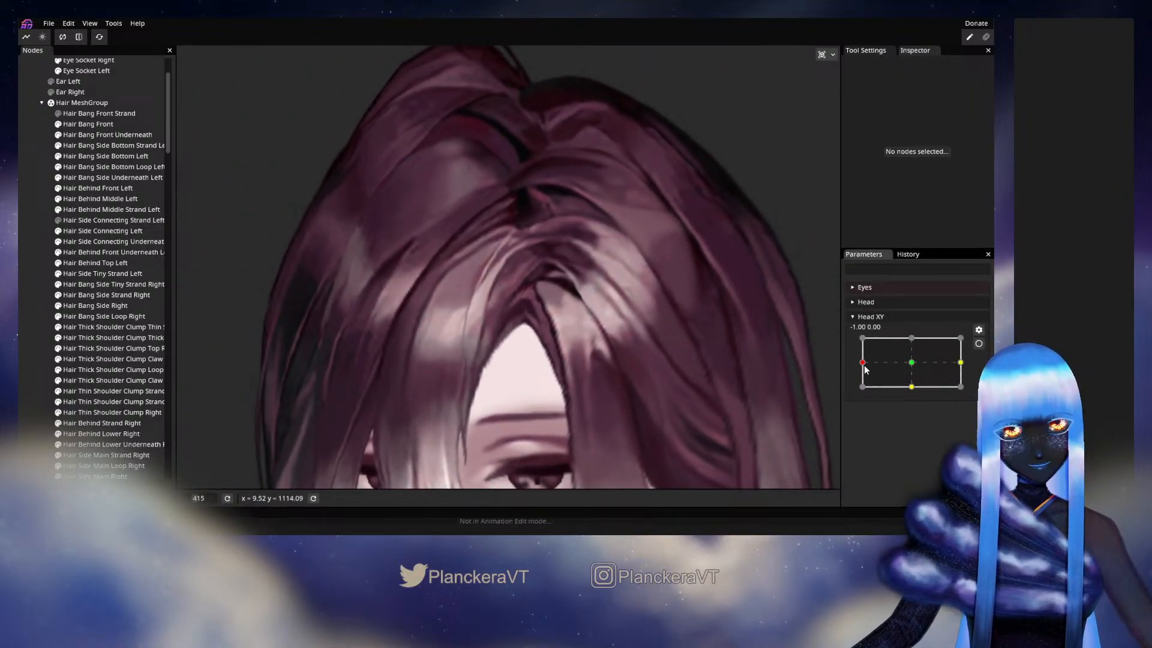
pyautogui.moveTo(864, 366)
pyautogui.mouseDown()
pyautogui.moveTo(910, 373)
pyautogui.moveTo(868, 366)
pyautogui.mouseUp()
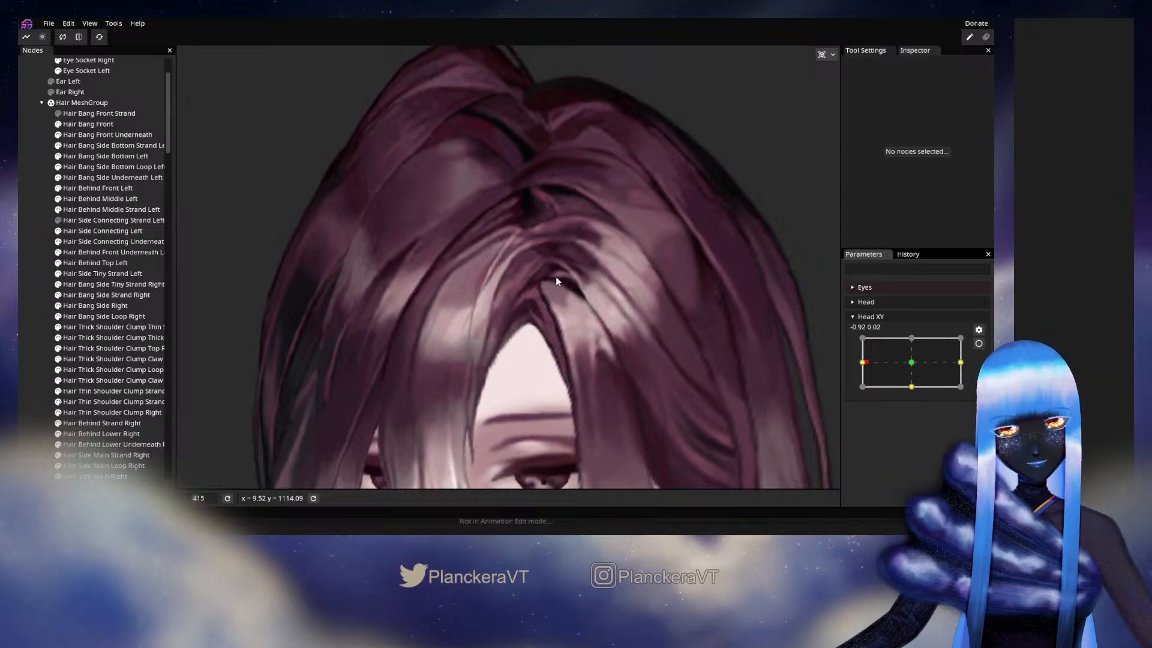
pyautogui.moveTo(871, 364)
pyautogui.mouseDown()
pyautogui.moveTo(908, 366)
pyautogui.moveTo(865, 366)
pyautogui.mouseUp()
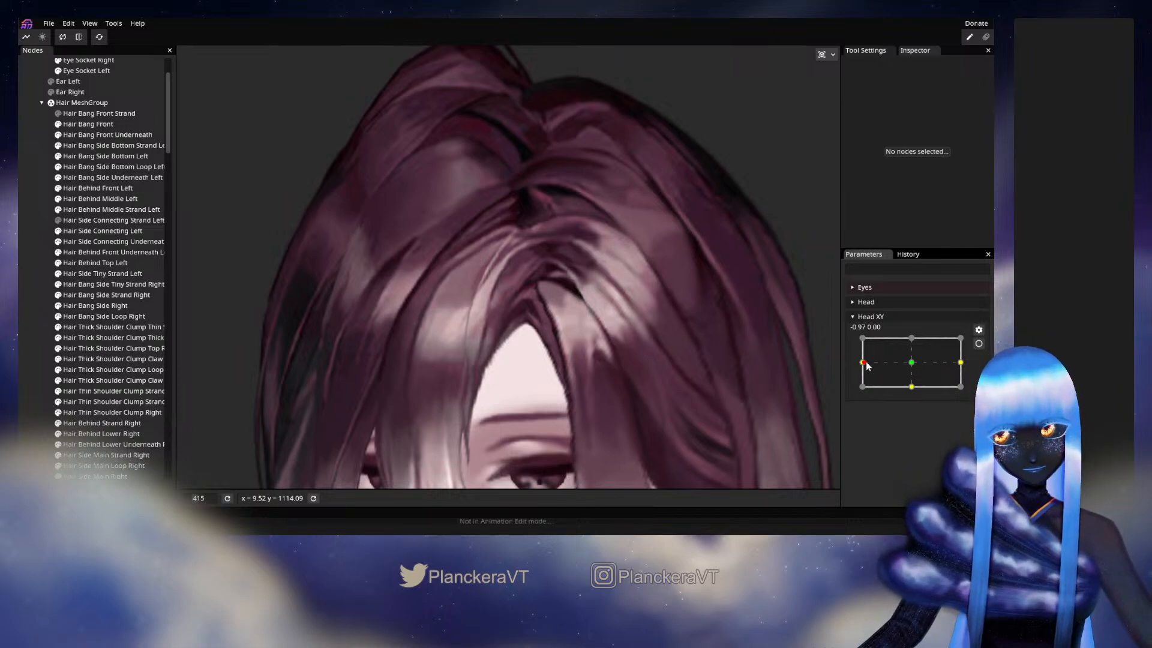
pyautogui.moveTo(866, 366)
pyautogui.mouseDown()
pyautogui.moveTo(913, 368)
pyautogui.moveTo(861, 364)
pyautogui.mouseUp()
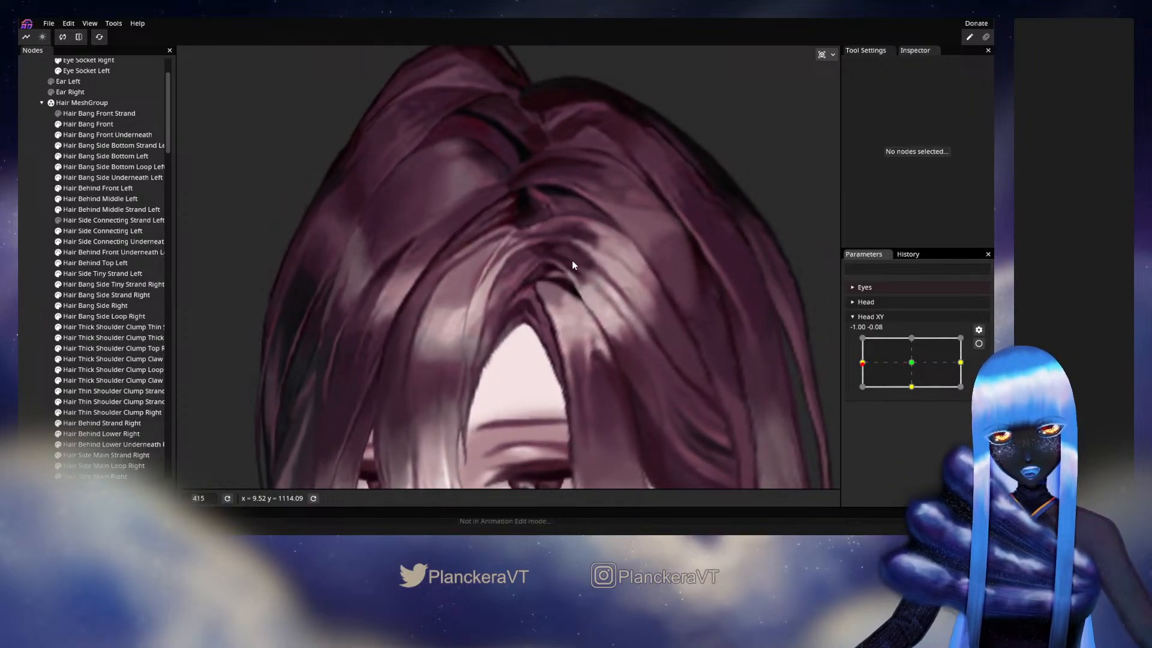
pyautogui.moveTo(862, 370)
pyautogui.mouseDown()
pyautogui.moveTo(903, 367)
pyautogui.moveTo(862, 366)
pyautogui.mouseUp()
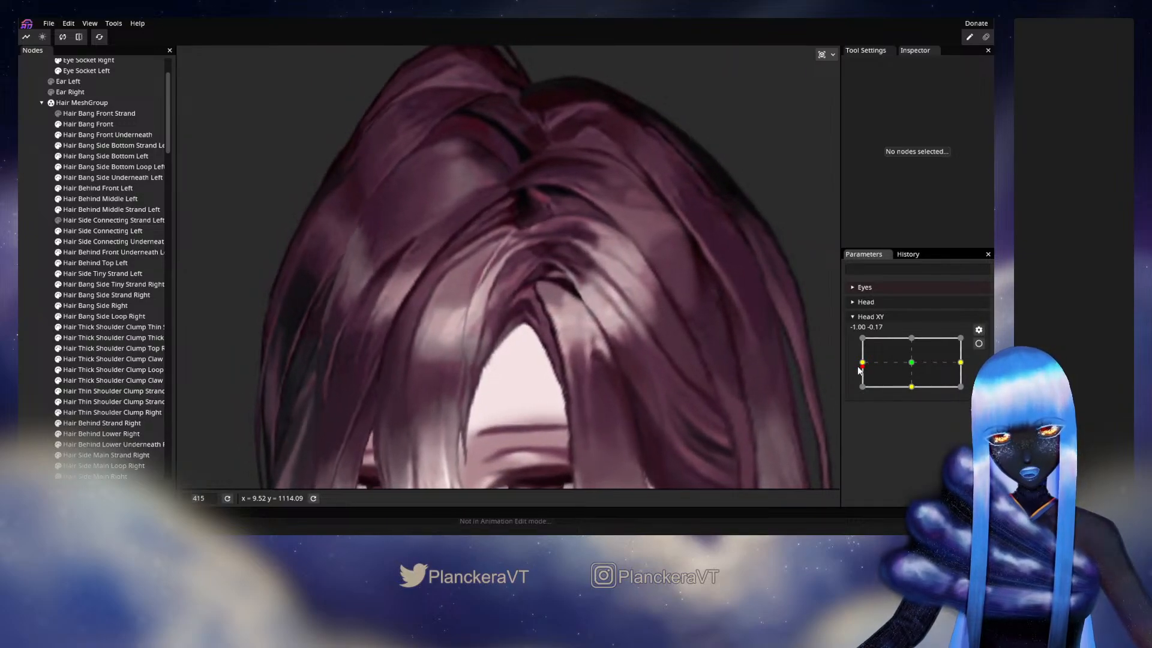
pyautogui.click(978, 343)
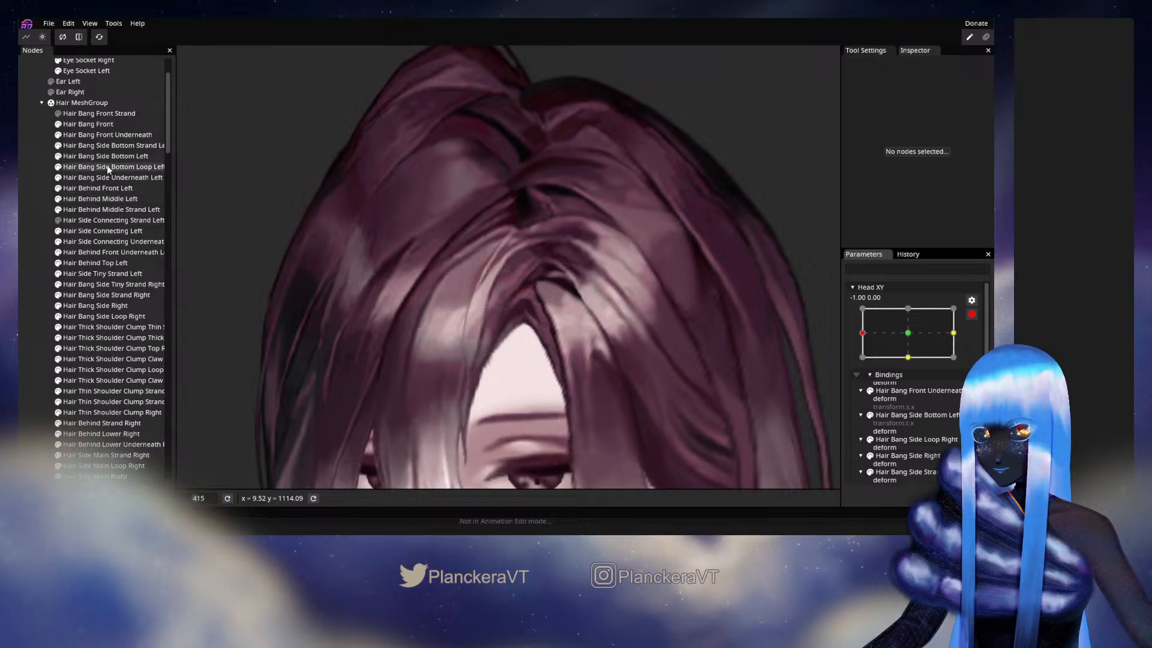
# - Check the upper vertices of Hair Side Connecting Left, preview a slight Head XY turn away from -1.00 with the parameter disarmed, and rearm it
pyautogui.click(102, 231)
pyautogui.scroll(5, 650, 306)
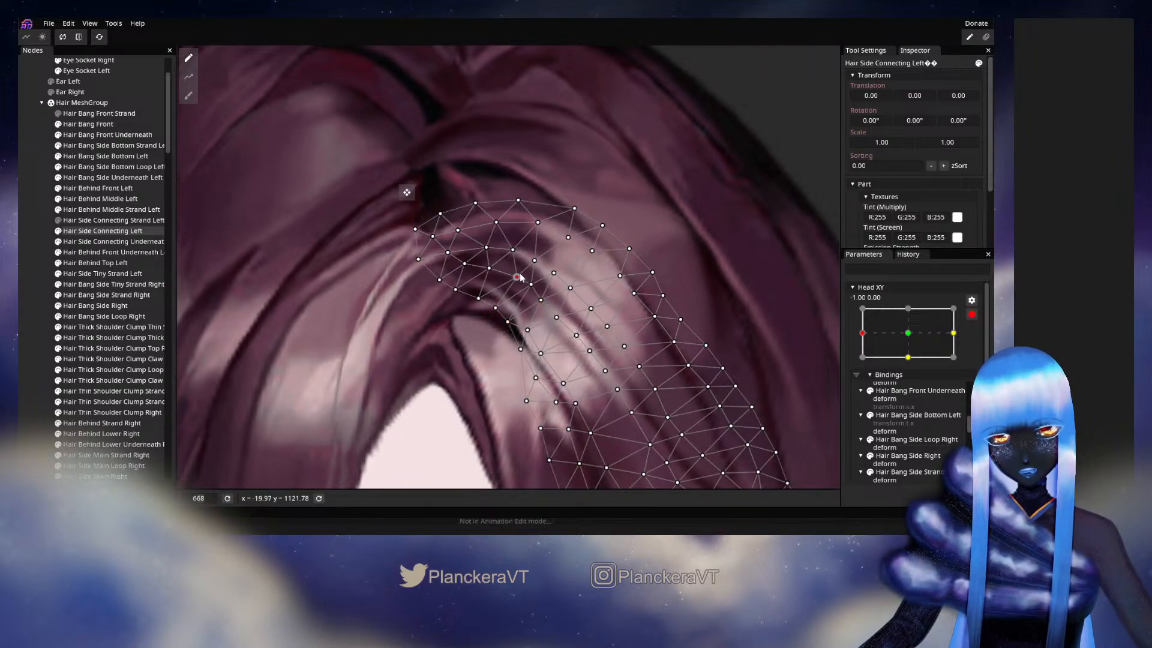
pyautogui.click(19, 243)
pyautogui.scroll(-2, 667, 357)
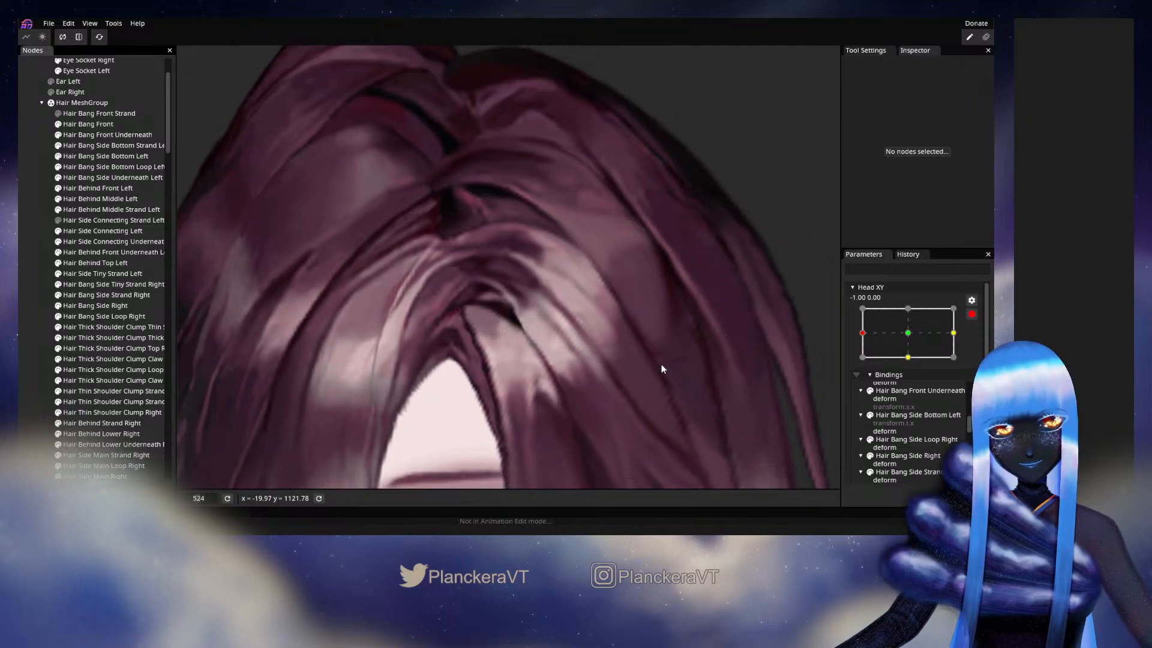
pyautogui.click(971, 314)
pyautogui.moveTo(867, 367)
pyautogui.mouseDown()
pyautogui.moveTo(910, 367)
pyautogui.moveTo(859, 369)
pyautogui.moveTo(910, 364)
pyautogui.moveTo(867, 363)
pyautogui.mouseUp()
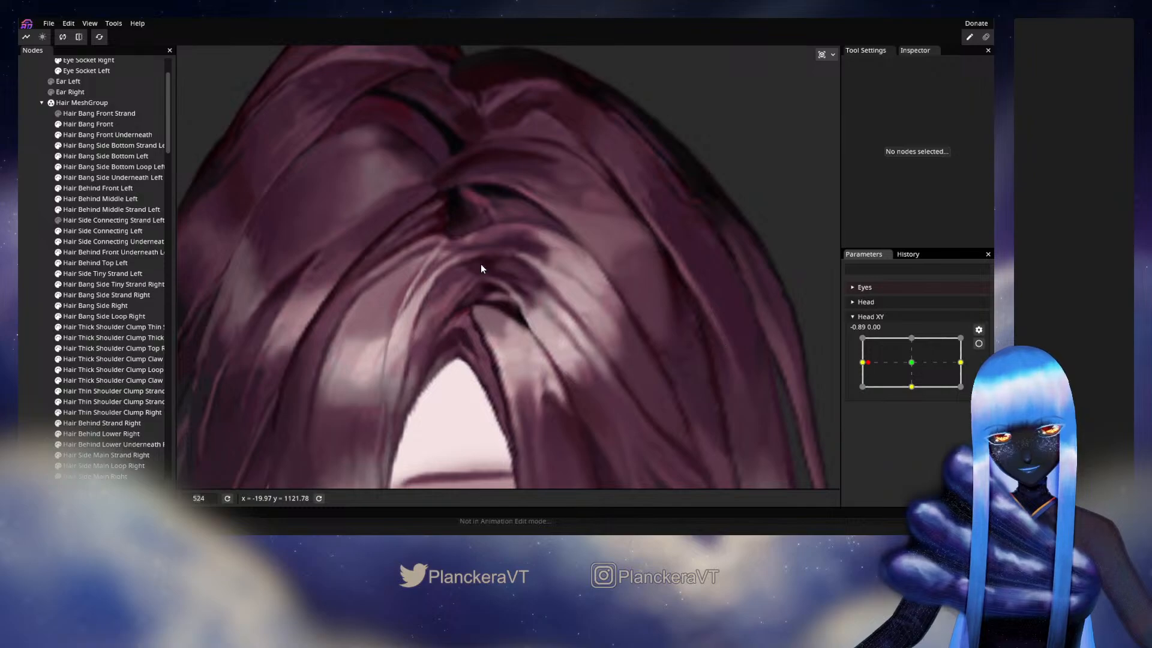
pyautogui.click(979, 345)
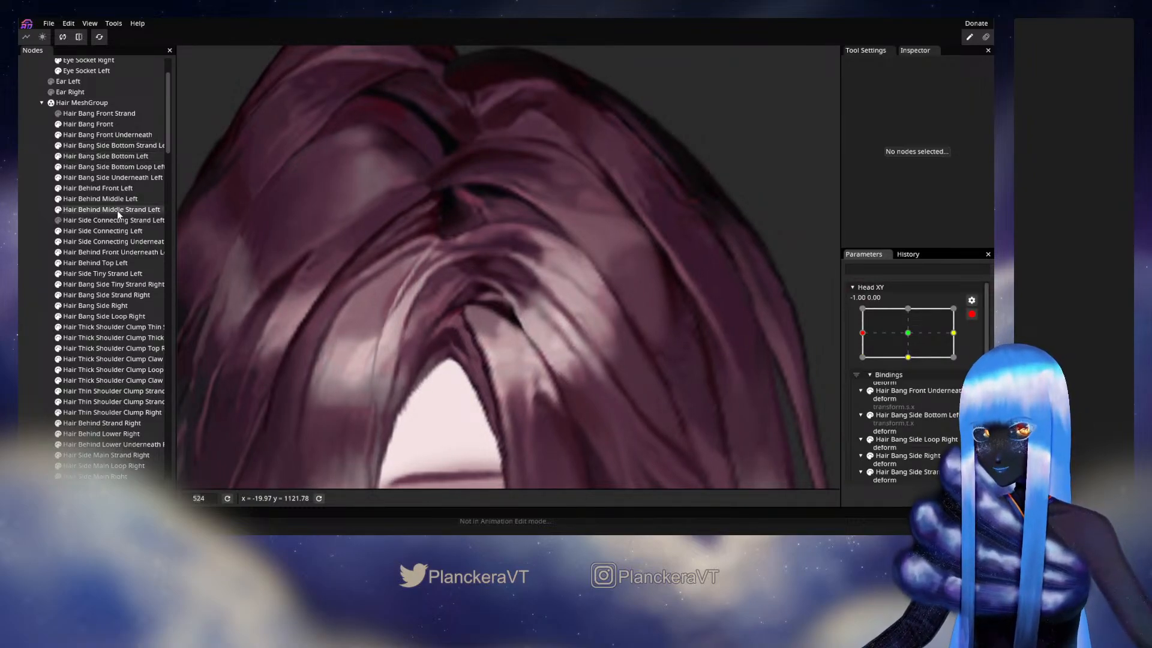
# - Inspect the parting end of the Hair Side Connecting Left mesh, and preview the turn from -1.00 to just past the center
pyautogui.click(103, 231)
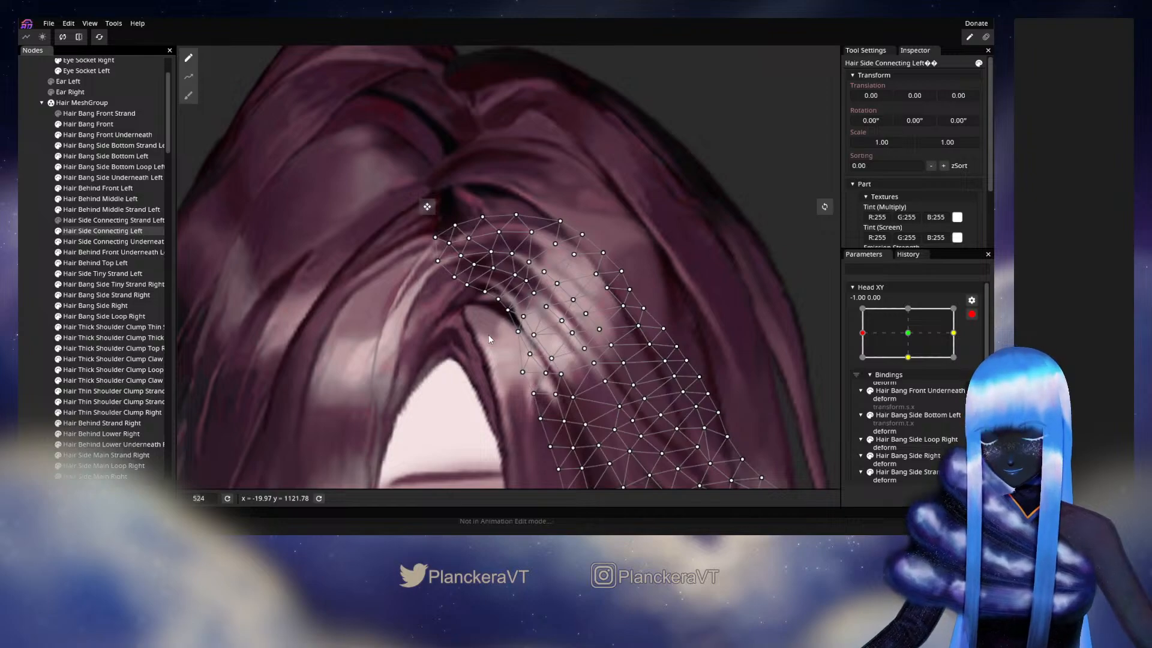
pyautogui.scroll(2, 469, 340)
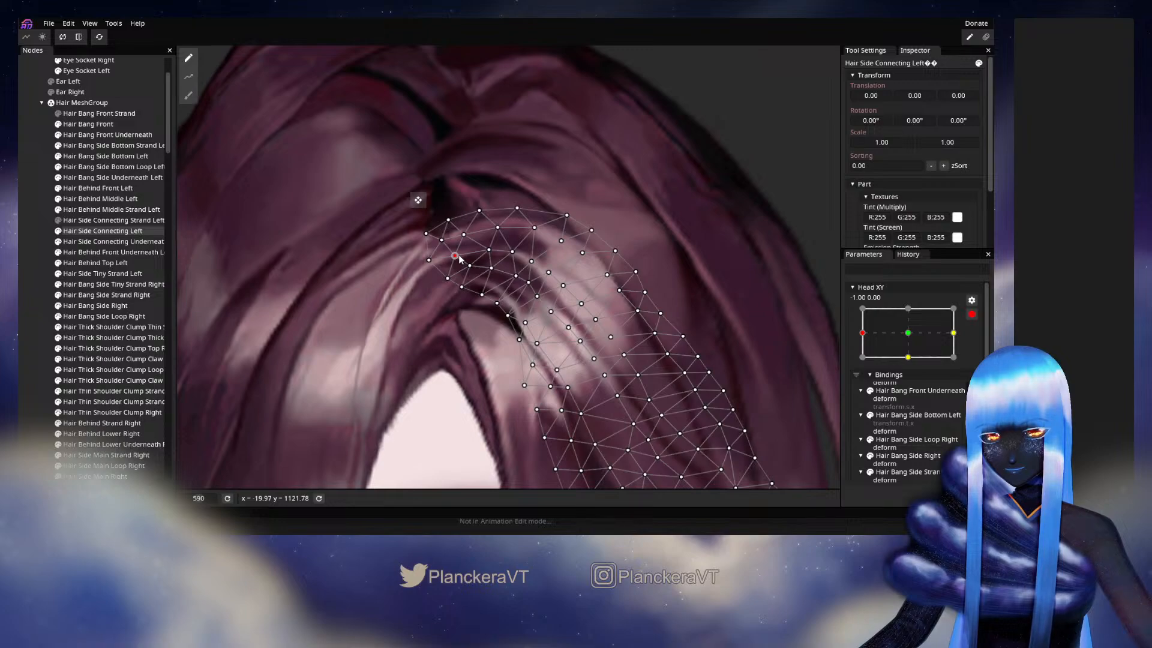
pyautogui.click(655, 328)
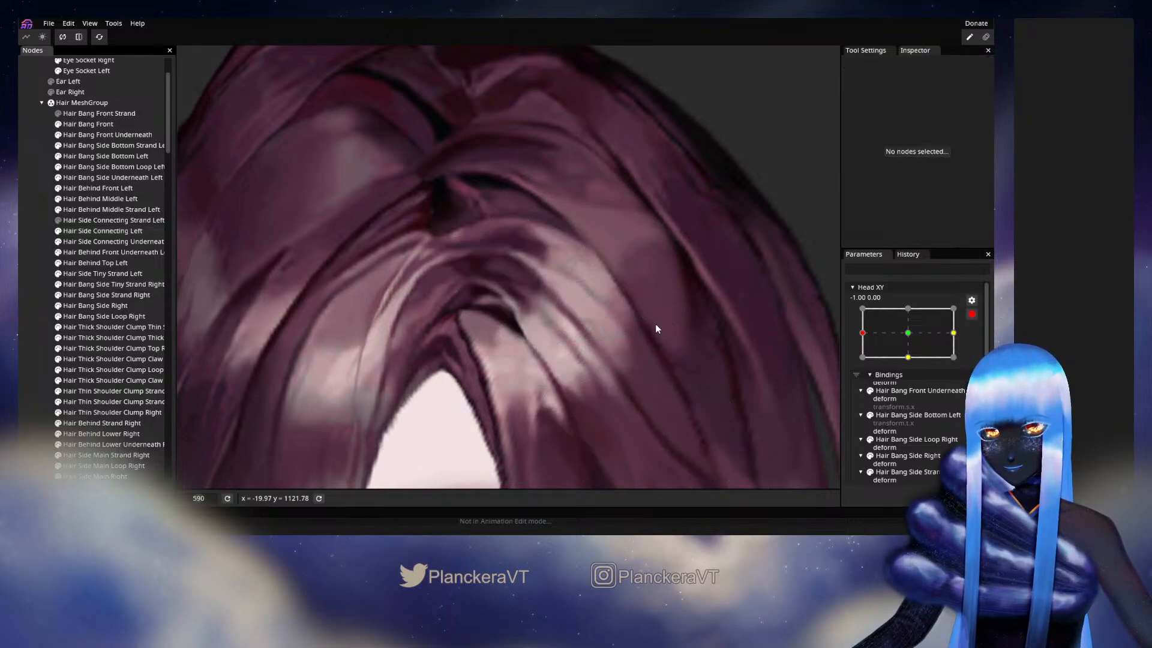
pyautogui.click(971, 315)
pyautogui.moveTo(860, 368); pyautogui.dragTo(918, 368)
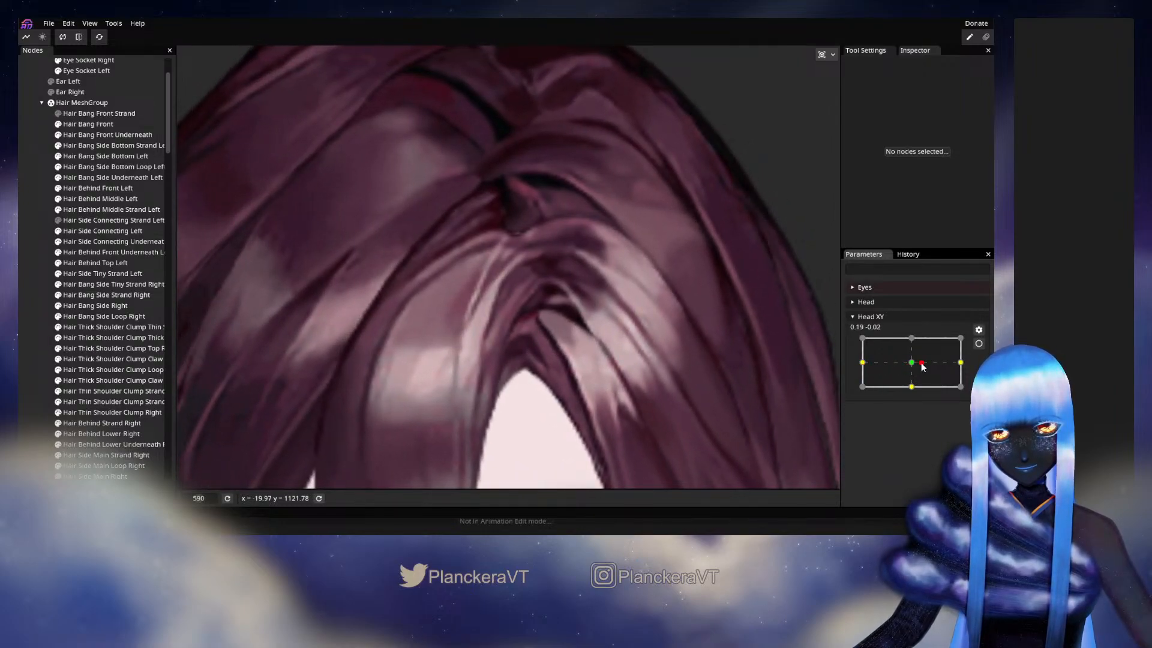
# - Hide Hair Bang Front to expose the hair underneath, and turn Head XY back toward the -1.00, 0.00 keyframe
pyautogui.click(59, 124)
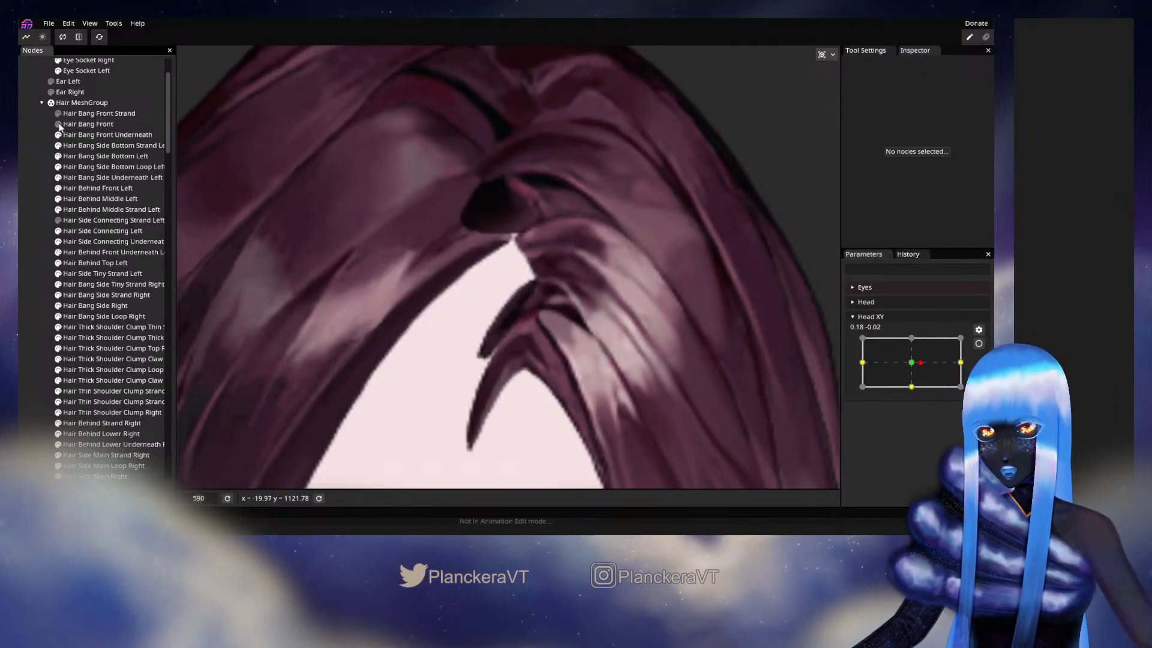
pyautogui.click(59, 124)
pyautogui.click(59, 124)
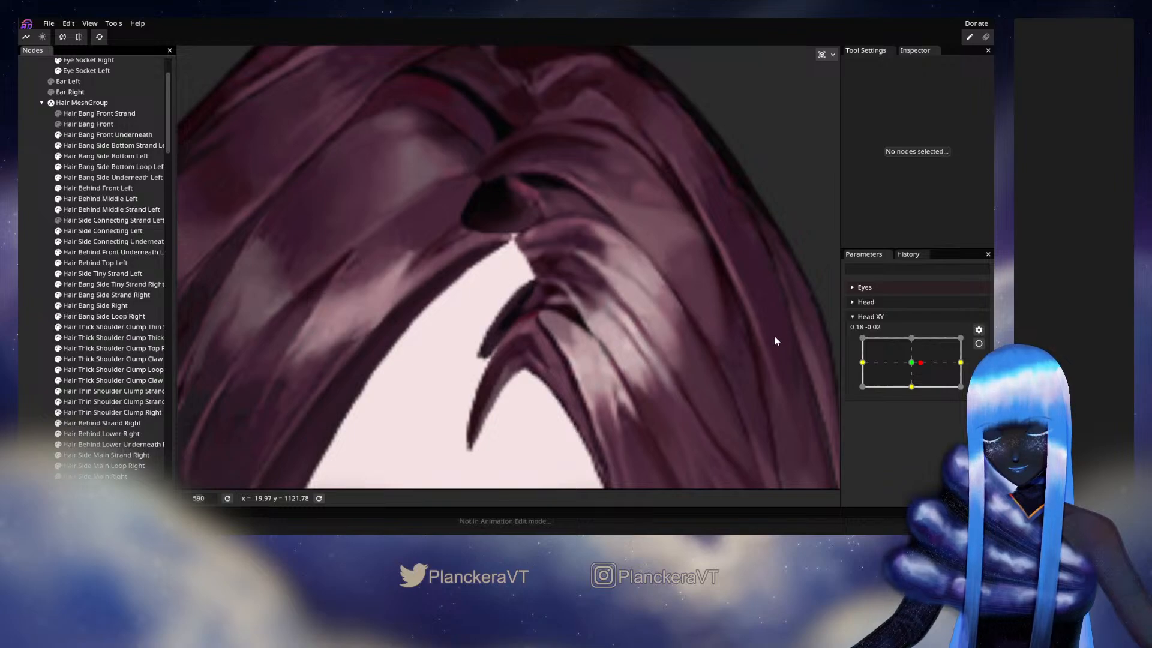
pyautogui.moveTo(918, 367); pyautogui.dragTo(861, 364)
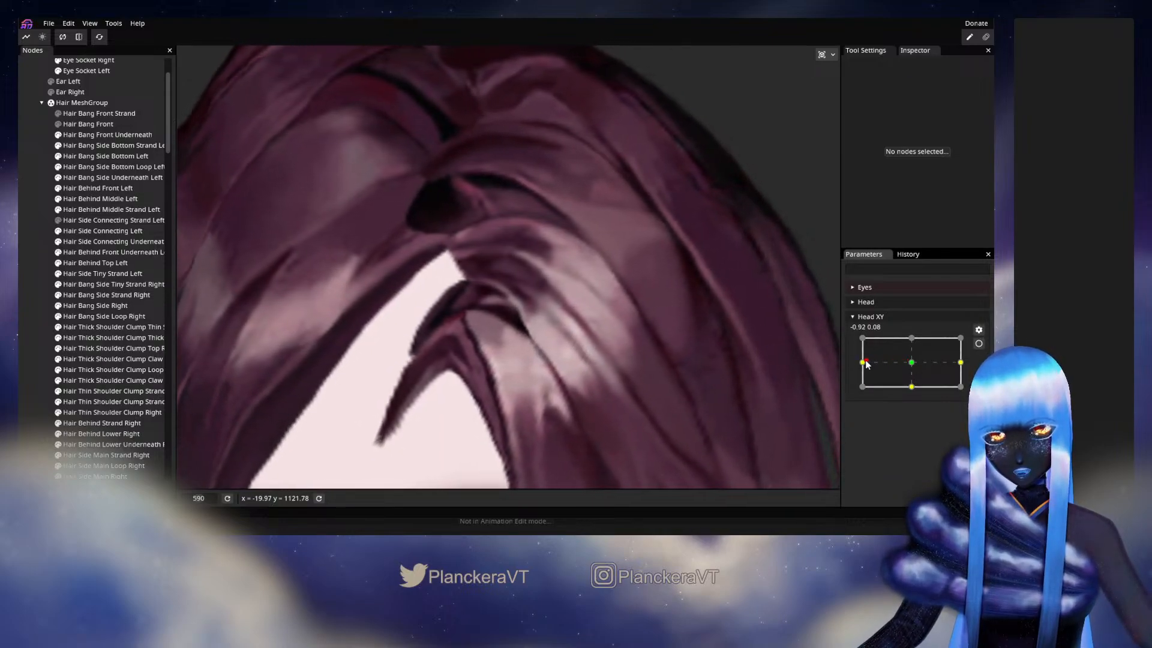
# - Arm Head XY at -1.00, 0.00 and nudge the parting end of the Hair Side Connecting Left mesh slightly right with the Brush tool
pyautogui.click(978, 343)
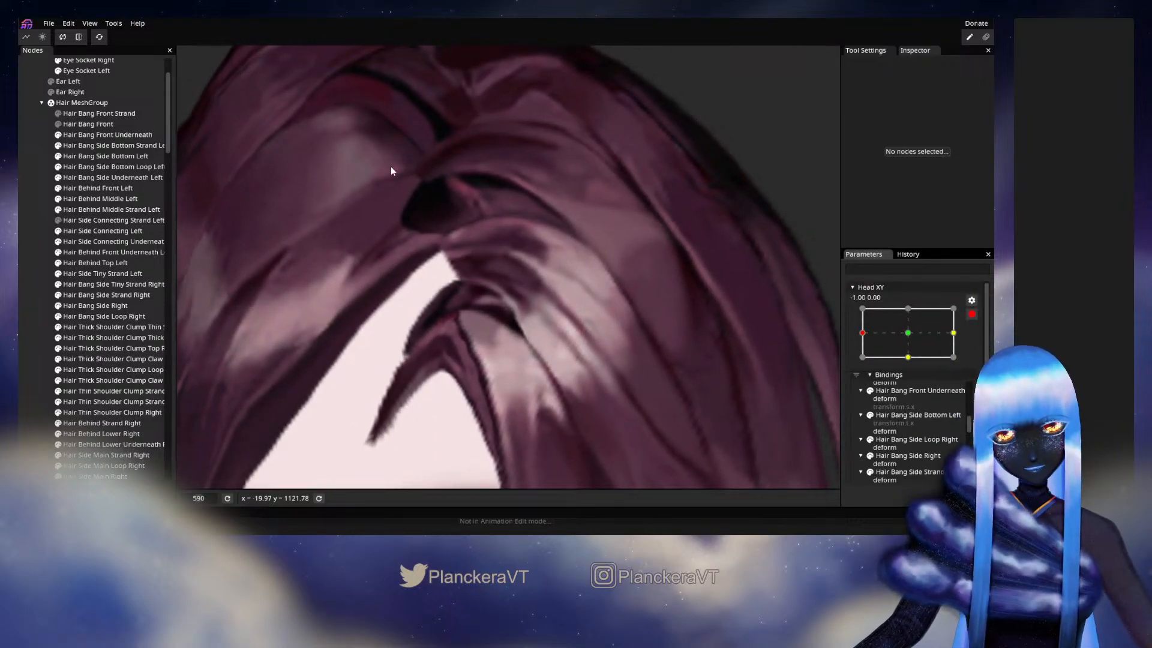
pyautogui.click(107, 232)
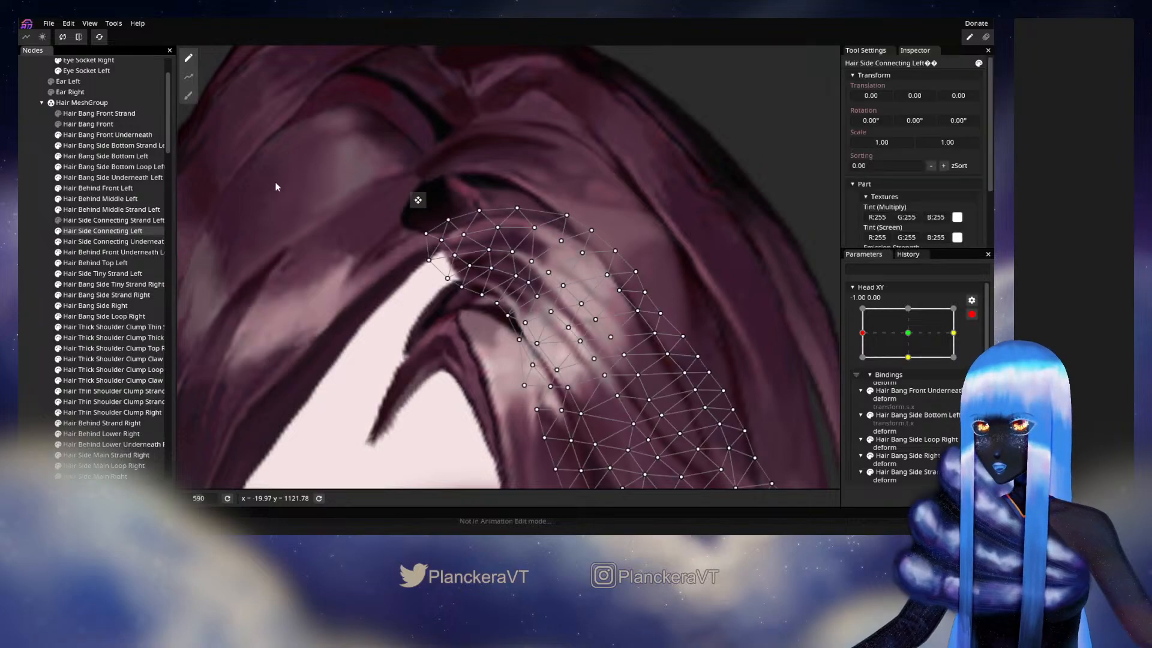
pyautogui.click(188, 95)
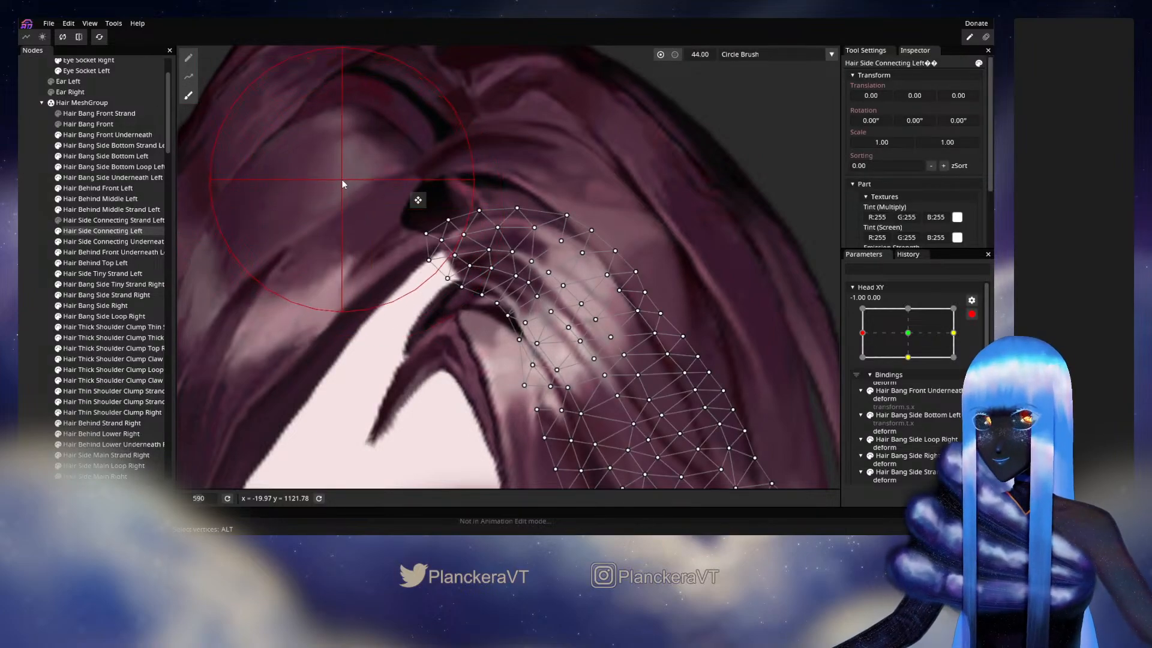
pyautogui.moveTo(377, 207)
pyautogui.mouseDown()
pyautogui.moveTo(410, 213)
pyautogui.moveTo(427, 231)
pyautogui.mouseUp()
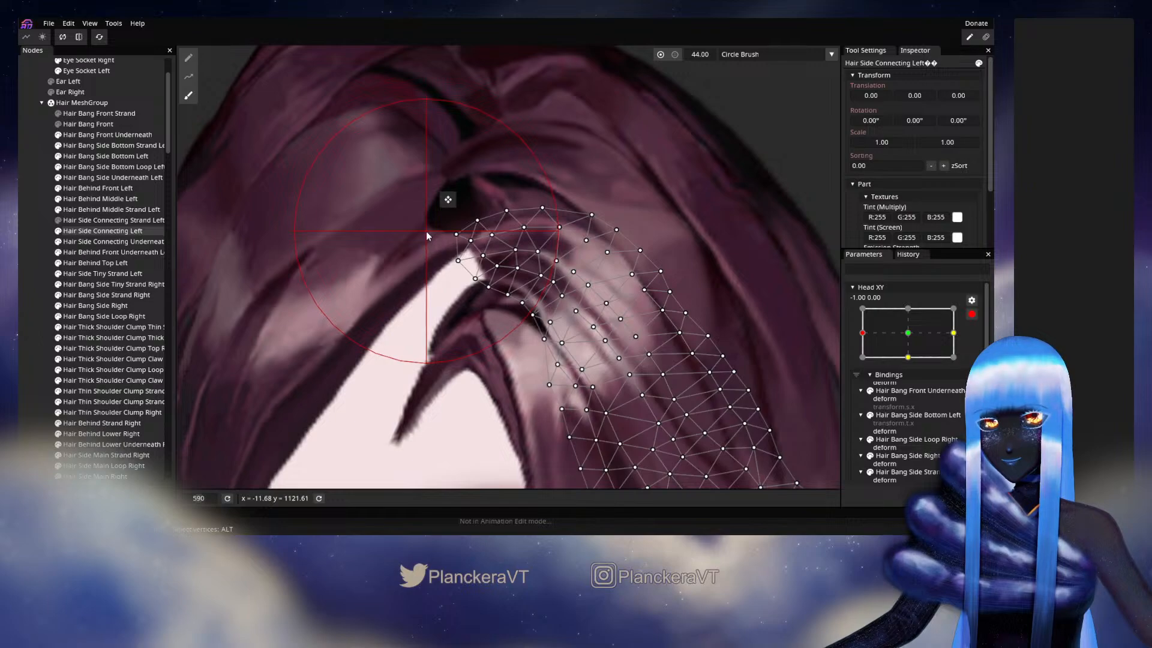
pyautogui.click(35, 250)
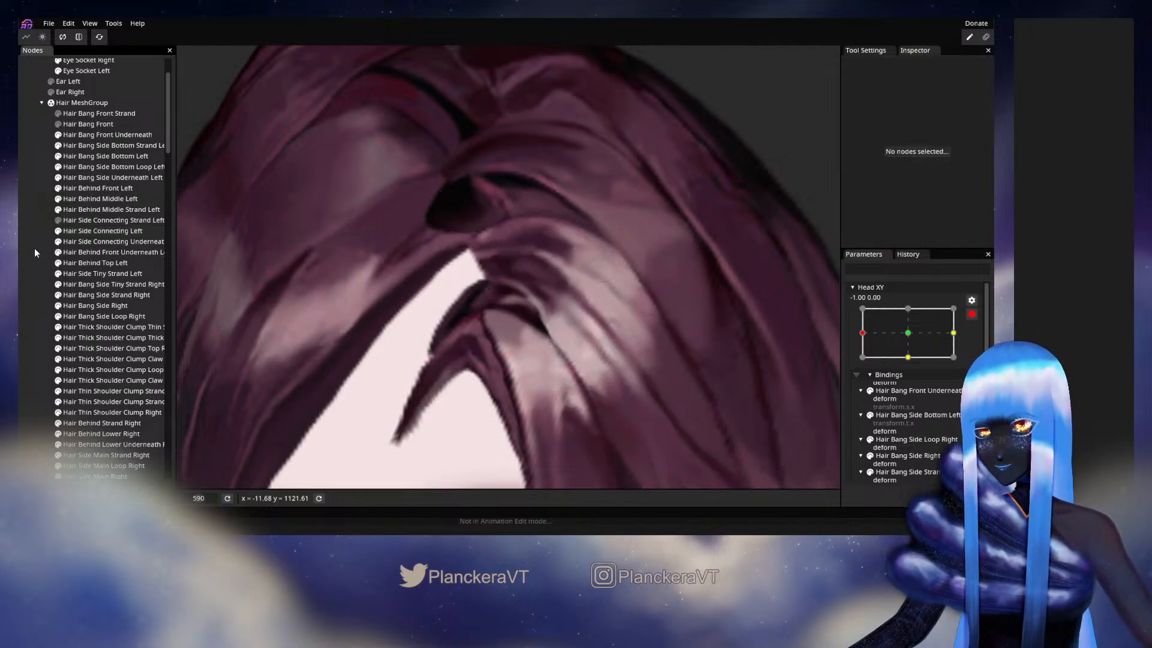
# - Preview small Head XY movements around -1.00, 0.00 with the parameter disarmed, check the Hair Side Connecting Left mesh, and rearm the keyframe
pyautogui.click(972, 314)
pyautogui.moveTo(864, 372)
pyautogui.mouseDown()
pyautogui.moveTo(923, 372)
pyautogui.moveTo(860, 373)
pyautogui.moveTo(908, 376)
pyautogui.moveTo(866, 373)
pyautogui.moveTo(905, 363)
pyautogui.moveTo(910, 375)
pyautogui.moveTo(862, 375)
pyautogui.mouseUp()
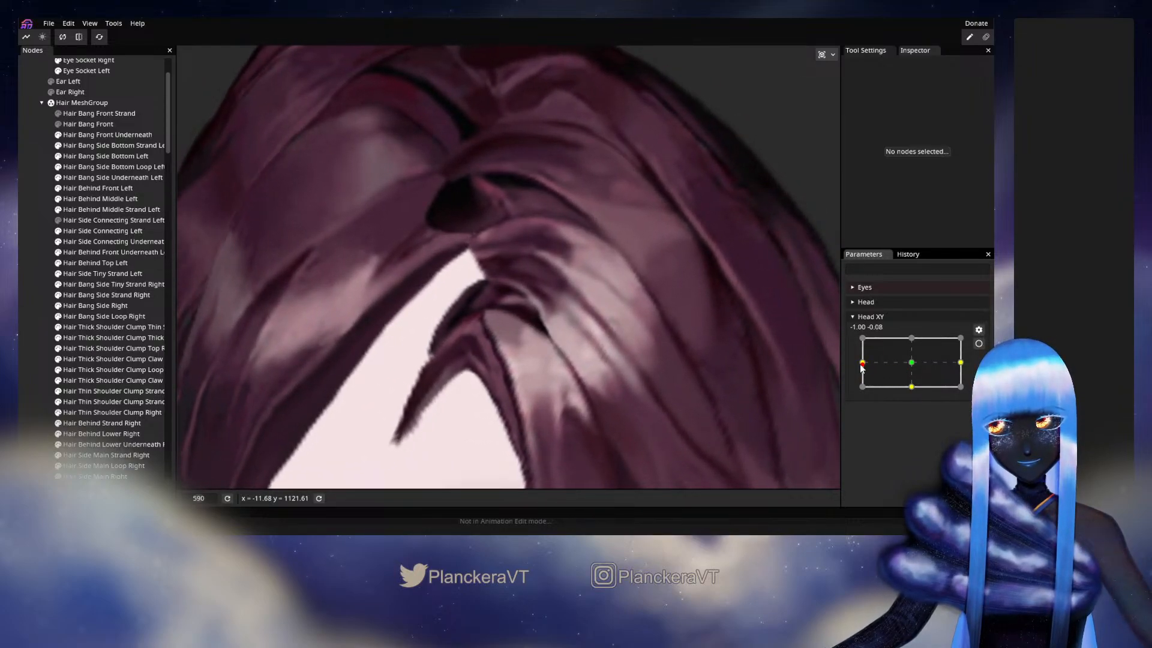
pyautogui.click(979, 343)
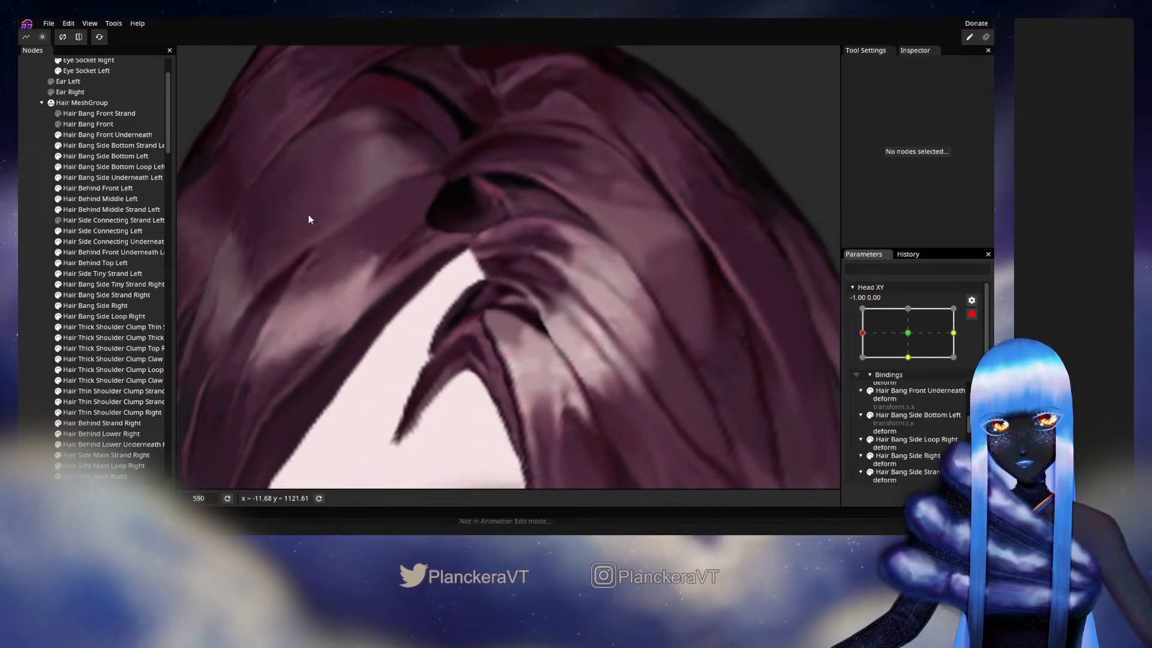
pyautogui.click(102, 231)
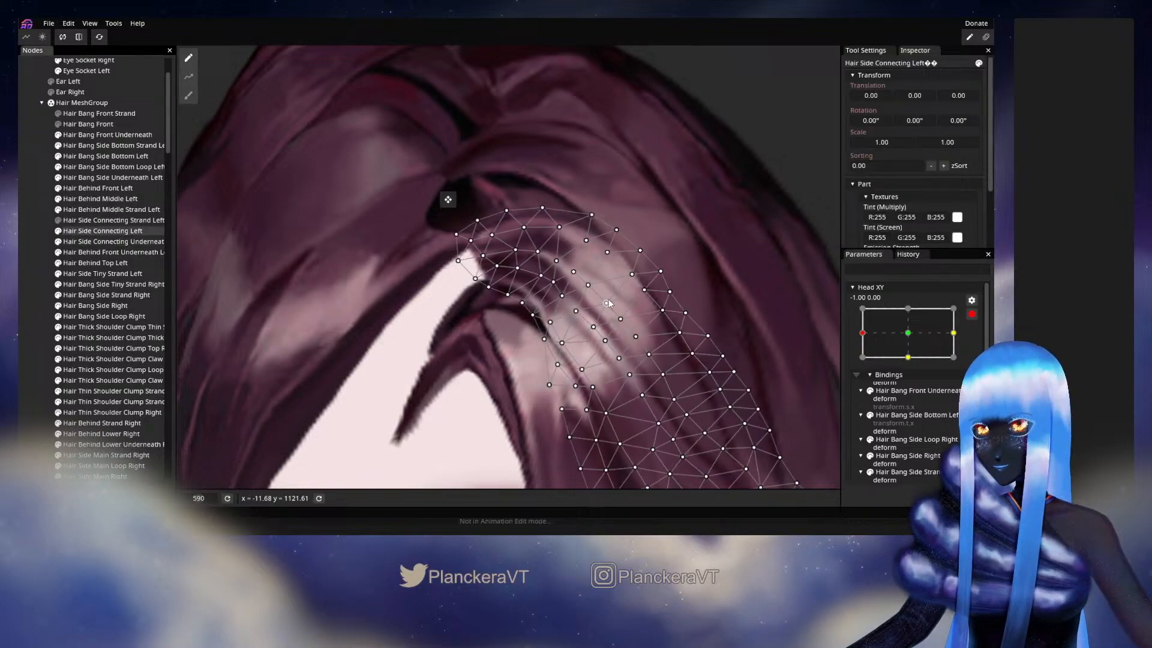
pyautogui.click(53, 266)
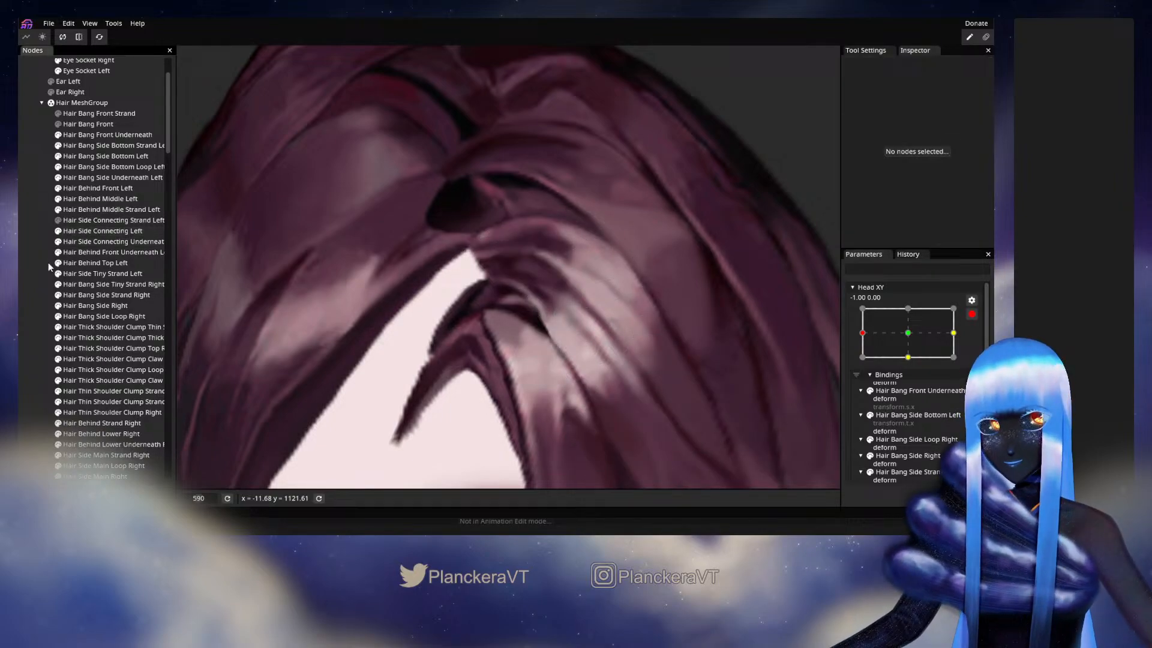
pyautogui.click(971, 314)
pyautogui.moveTo(864, 365)
pyautogui.mouseDown()
pyautogui.moveTo(906, 366)
pyautogui.moveTo(861, 366)
pyautogui.mouseUp()
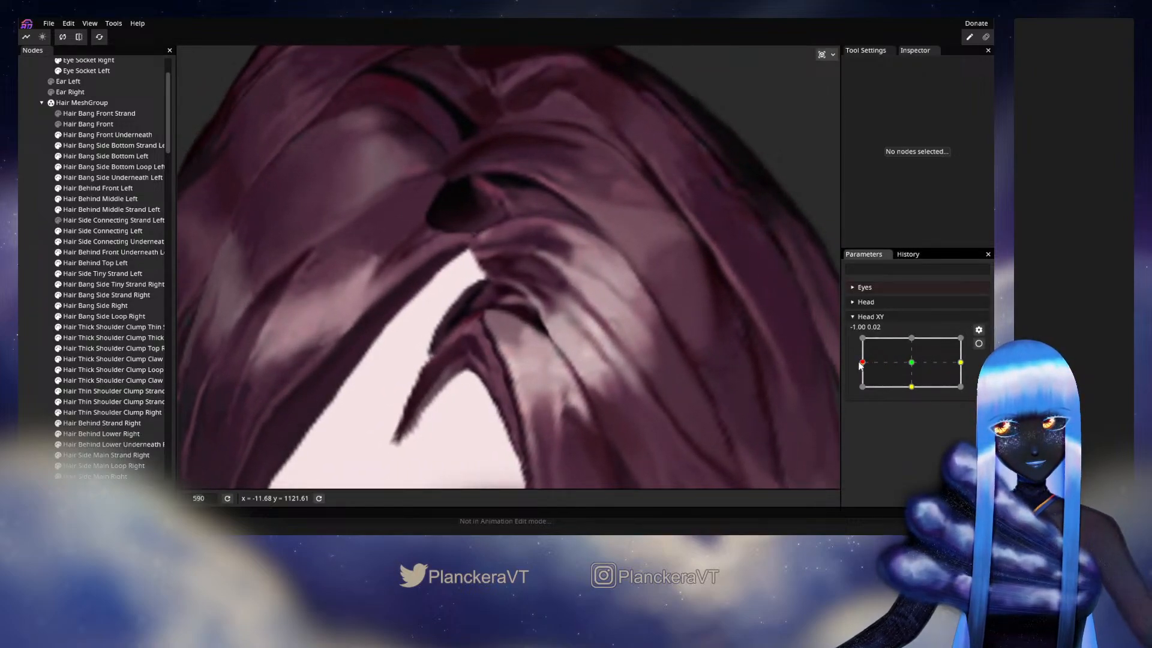
pyautogui.click(978, 343)
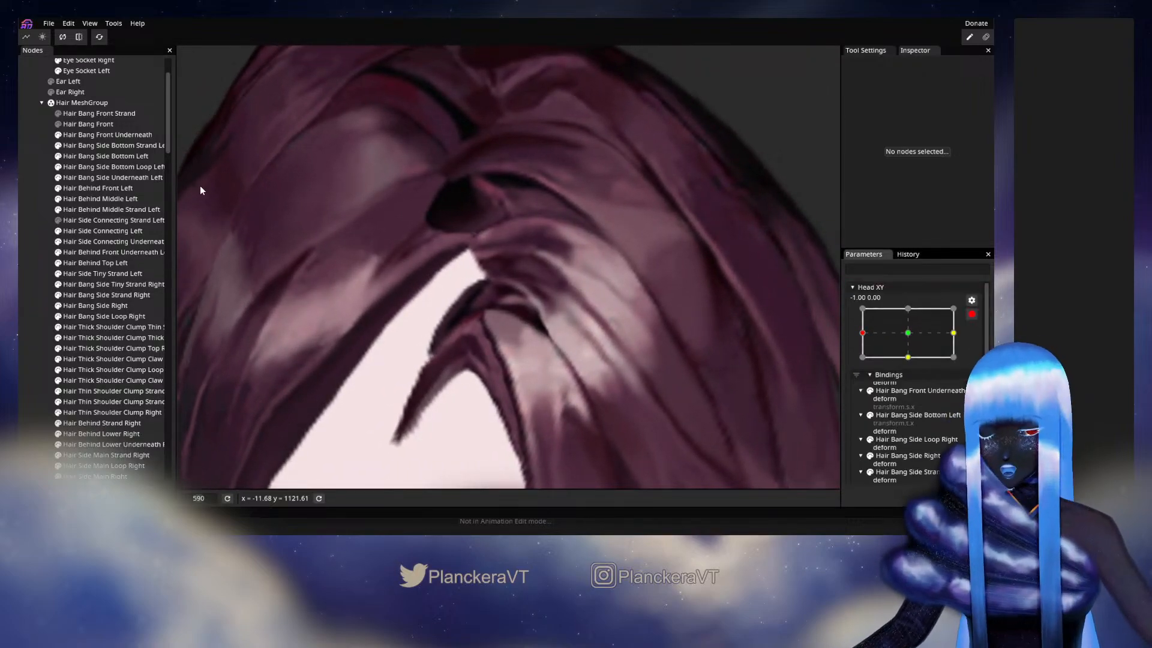
# - Brush the parting end of Hair Side Connecting Left slightly further right, and deselect the mesh
pyautogui.click(116, 232)
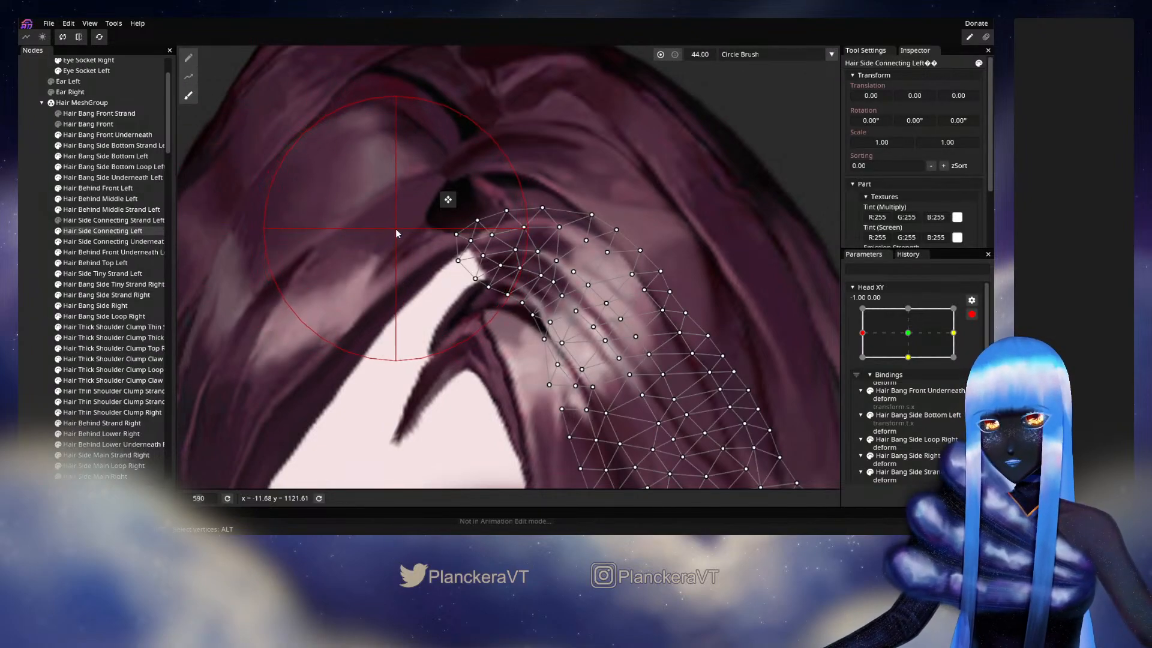
pyautogui.moveTo(396, 230); pyautogui.dragTo(404, 228)
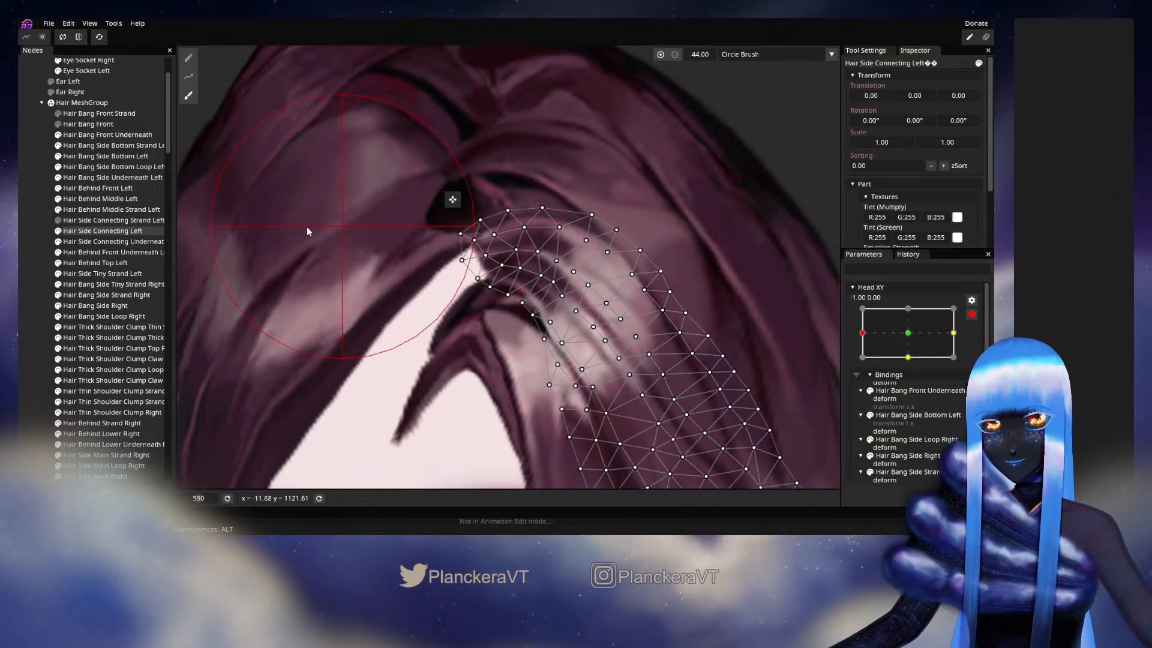
pyautogui.click(34, 273)
# - Show Hair Bang Front again, preview the turn near -1.00 with Head XY disarmed, and rearm the parameter
pyautogui.click(972, 314)
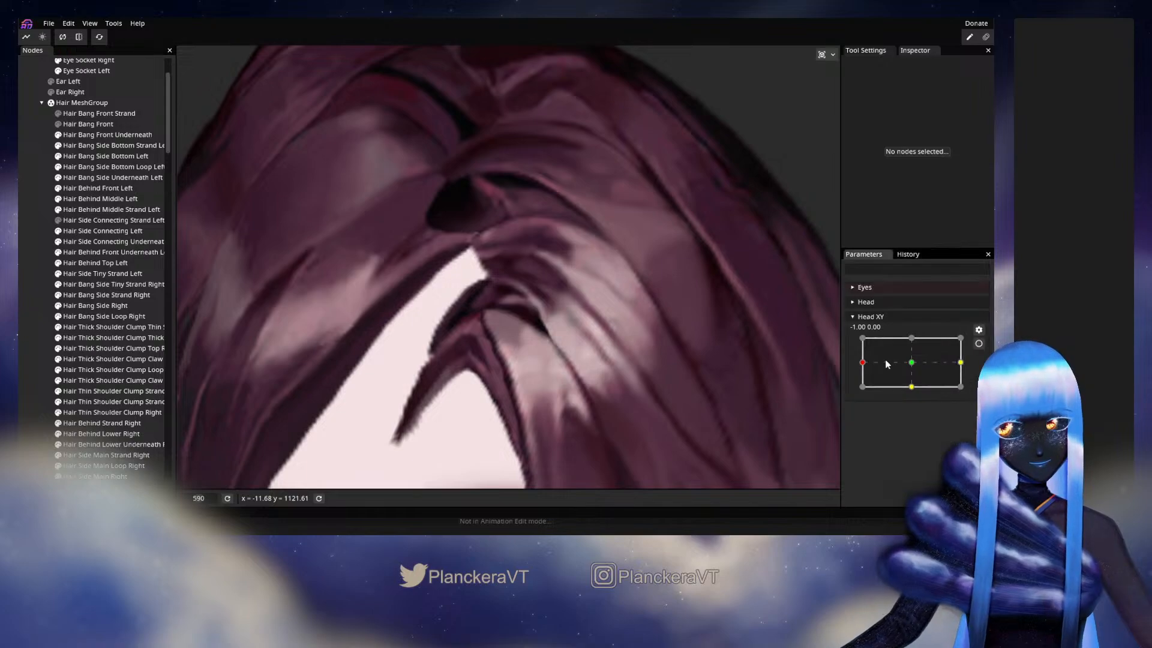
pyautogui.moveTo(867, 366)
pyautogui.mouseDown()
pyautogui.moveTo(910, 362)
pyautogui.moveTo(860, 361)
pyautogui.mouseUp()
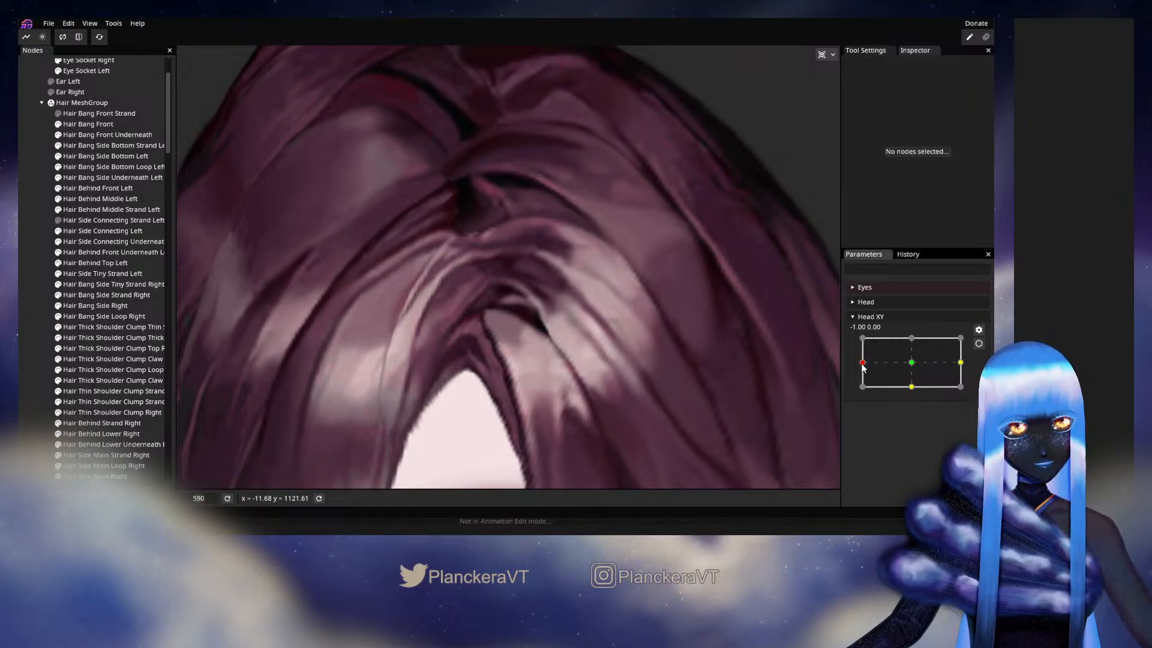
pyautogui.moveTo(891, 366); pyautogui.dragTo(864, 378)
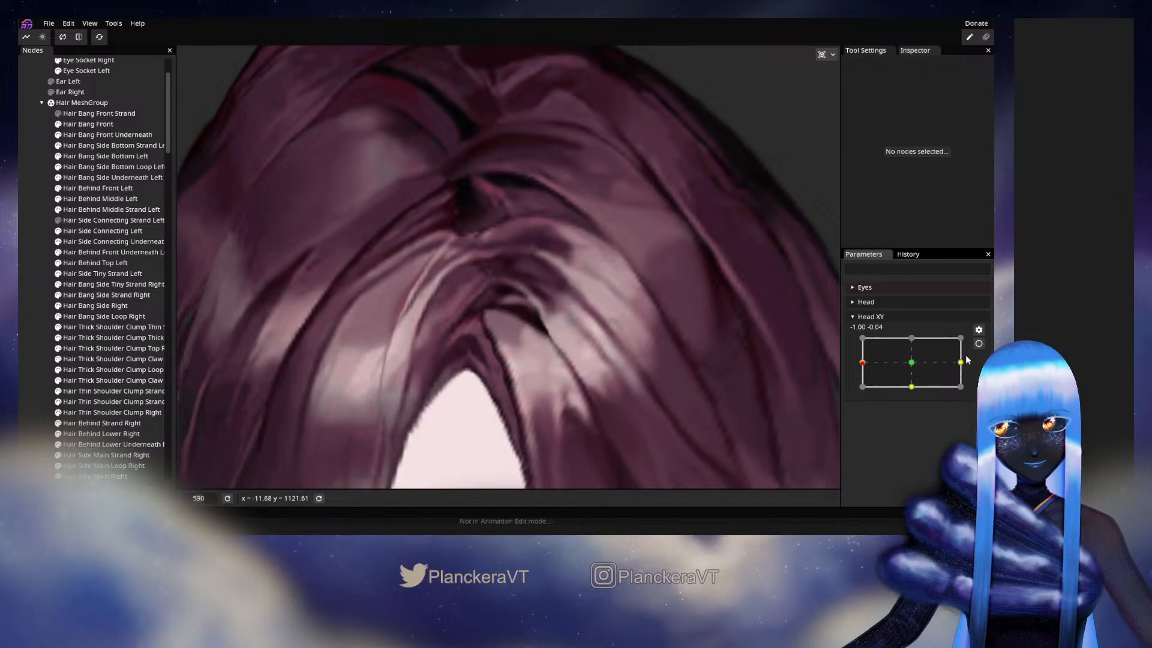
pyautogui.click(978, 343)
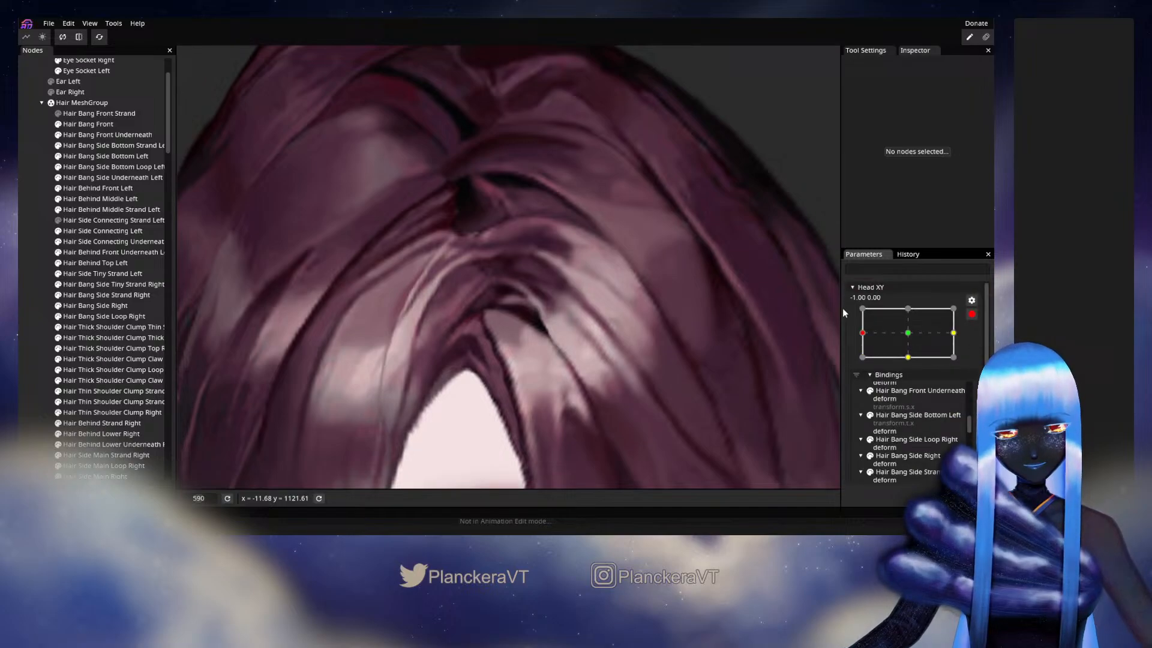
# - Brush the parting tip of Hair Bang Front slightly right and the end of Hair Side Connecting Left slightly left
pyautogui.click(120, 123)
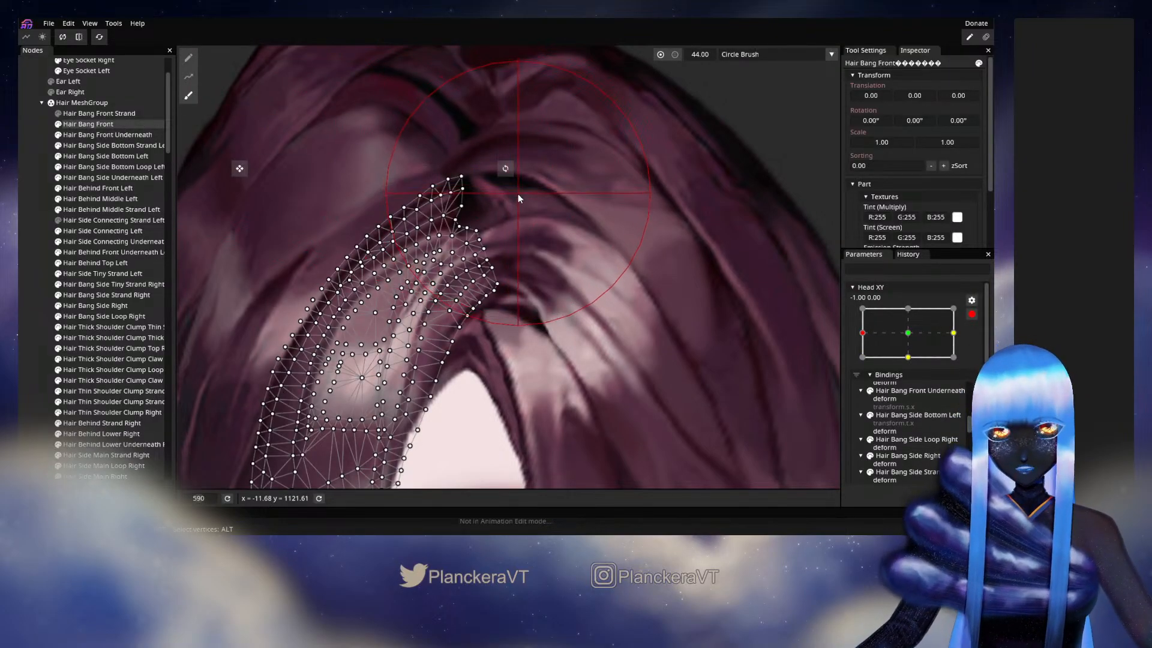
pyautogui.moveTo(516, 188); pyautogui.dragTo(524, 186)
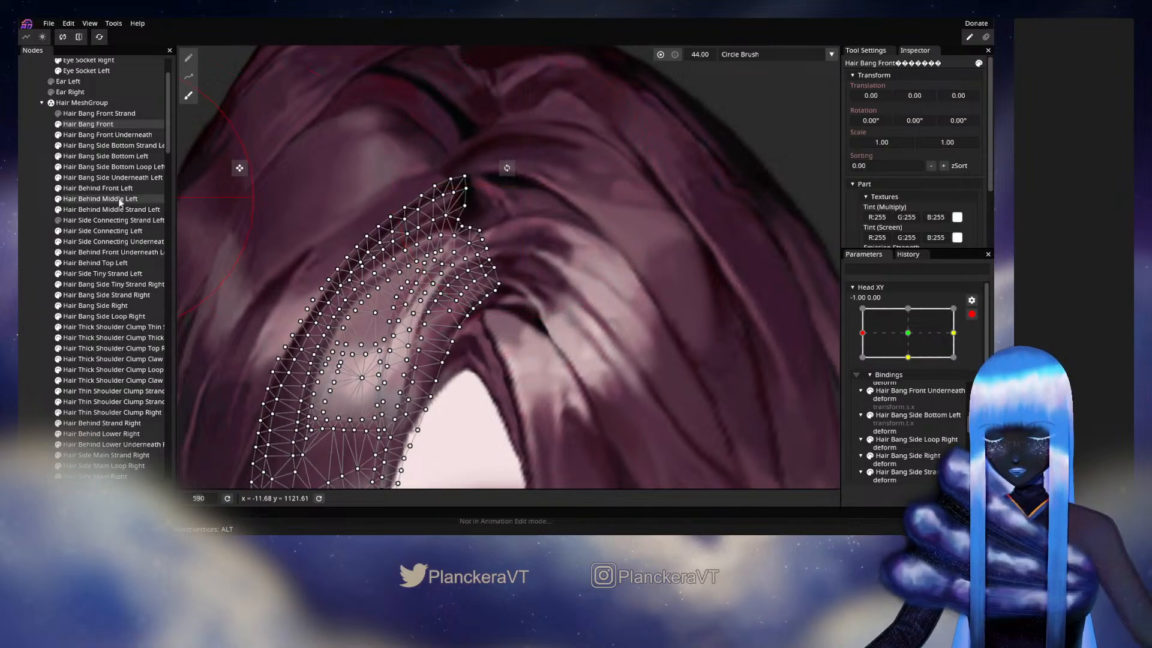
pyautogui.click(114, 231)
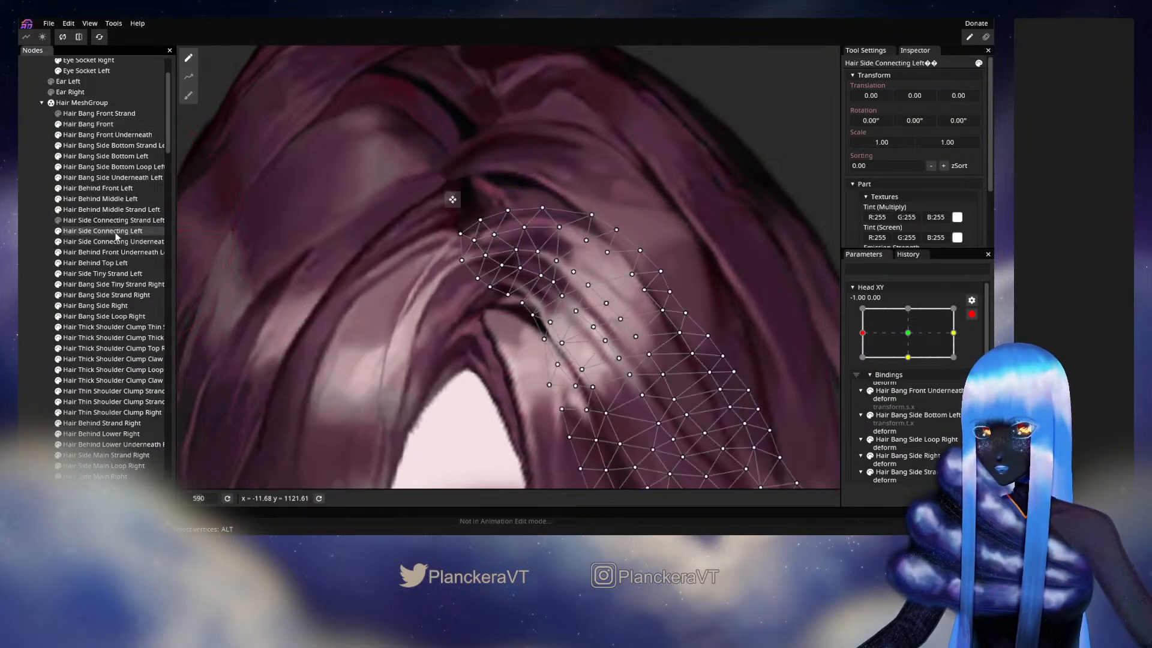
pyautogui.click(188, 95)
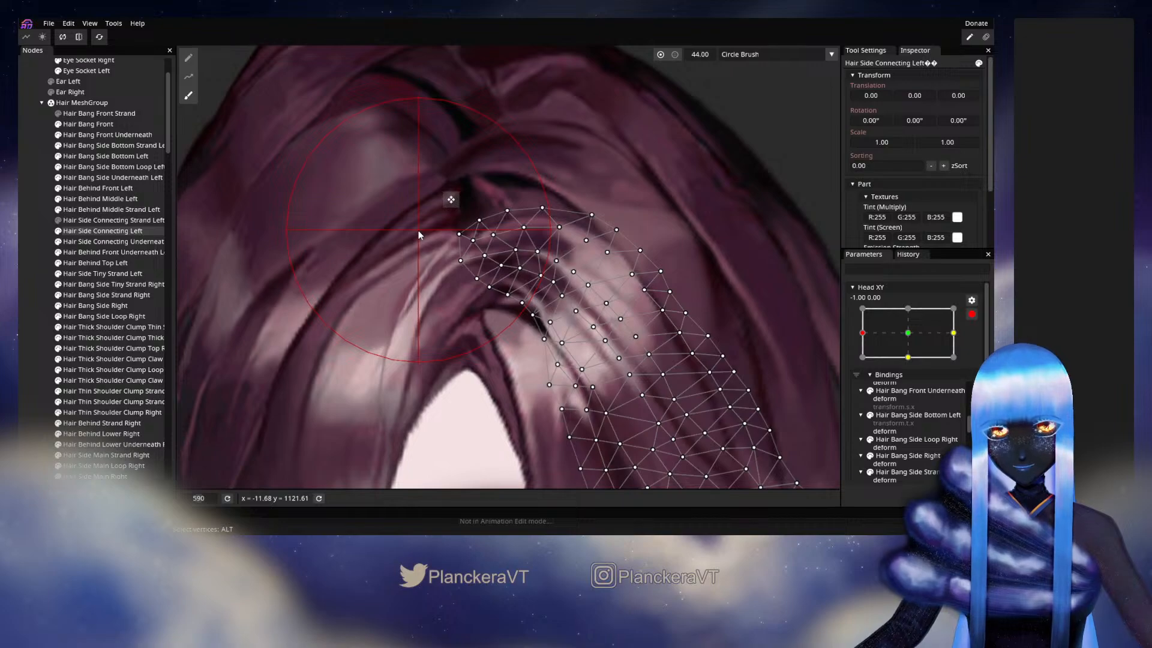
pyautogui.click(36, 276)
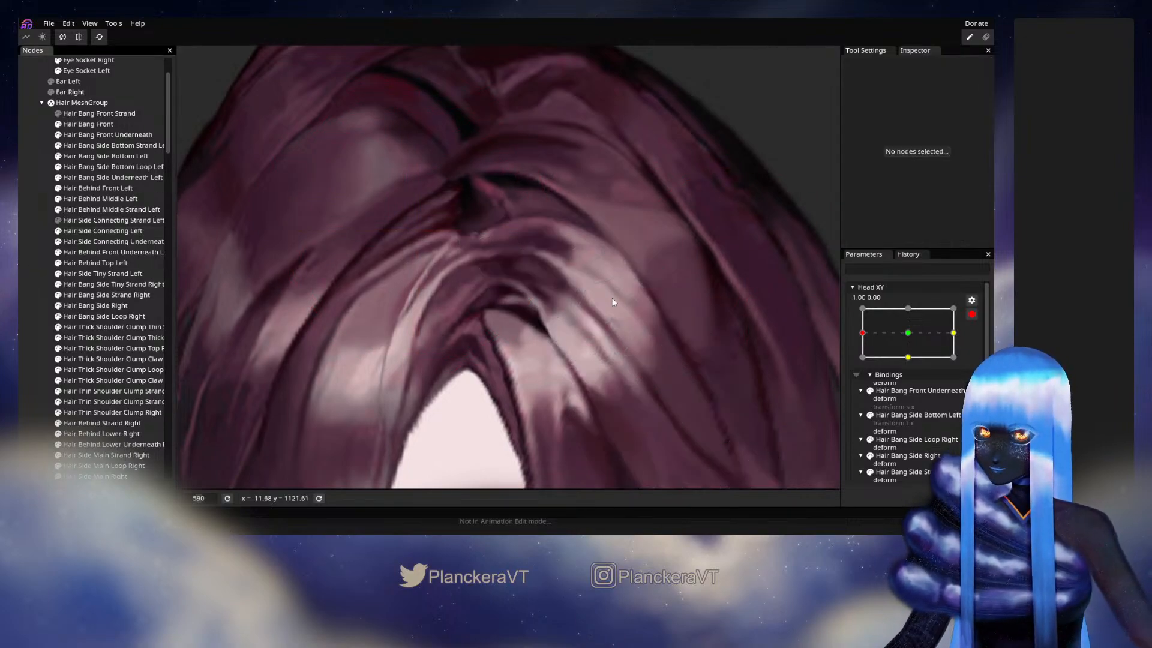
# - Preview how the bang and side connecting hair meet near Head XY -1.00, 0.00 while disarmed, and rearm the parameter
pyautogui.click(973, 314)
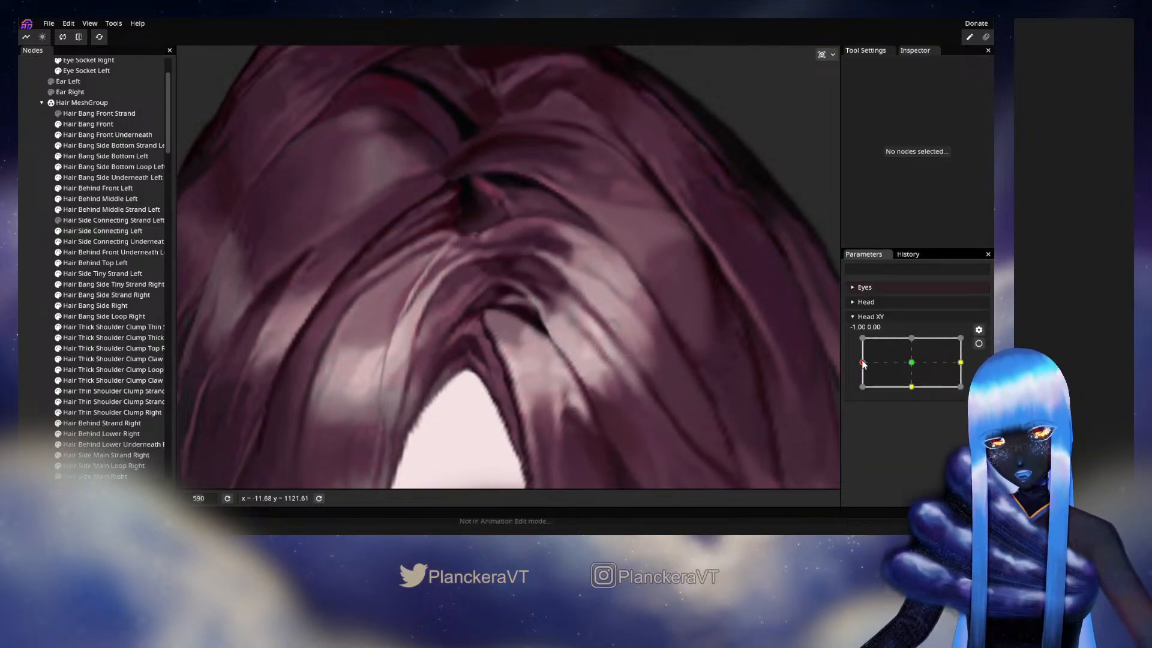
pyautogui.moveTo(862, 364)
pyautogui.mouseDown()
pyautogui.moveTo(905, 364)
pyautogui.moveTo(862, 366)
pyautogui.mouseUp()
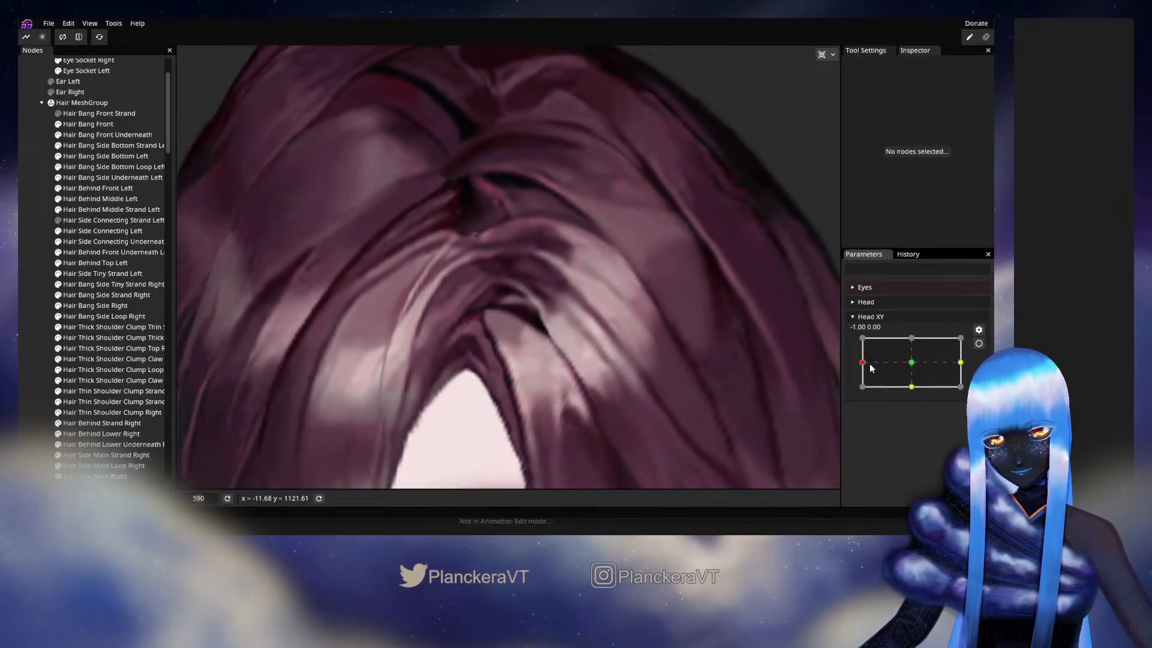
pyautogui.click(979, 345)
# - Try to brush the parting tip of Hair Bang Front right, undo the stroke, and try selecting its inner upper vertices for brushing
pyautogui.click(133, 127)
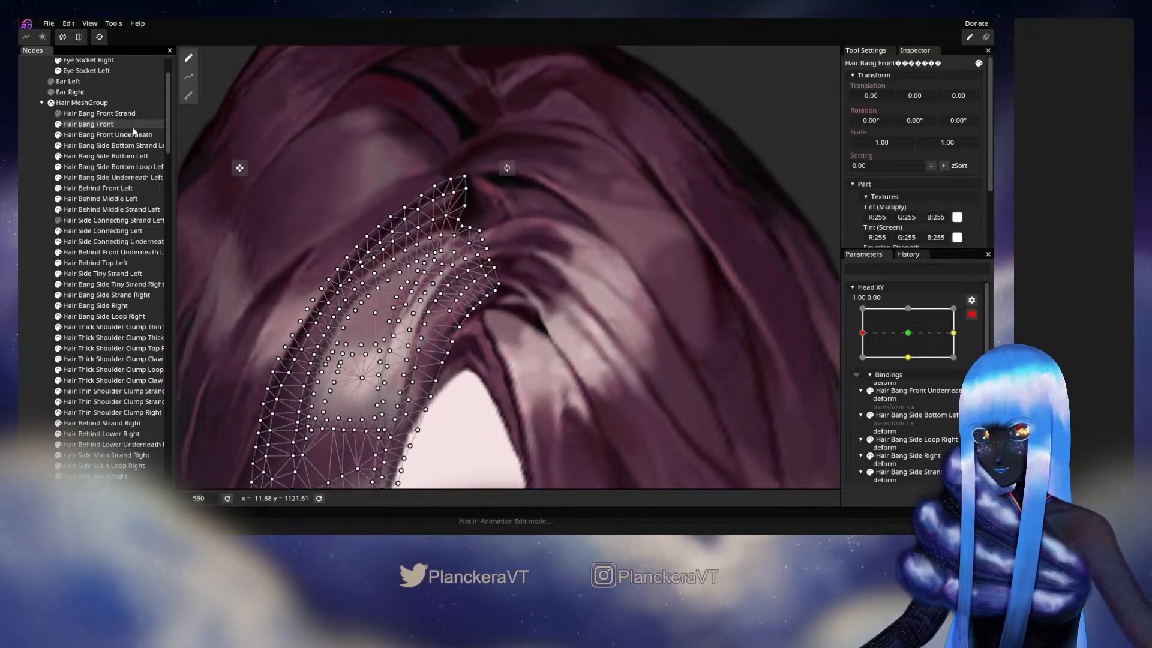
pyautogui.click(191, 98)
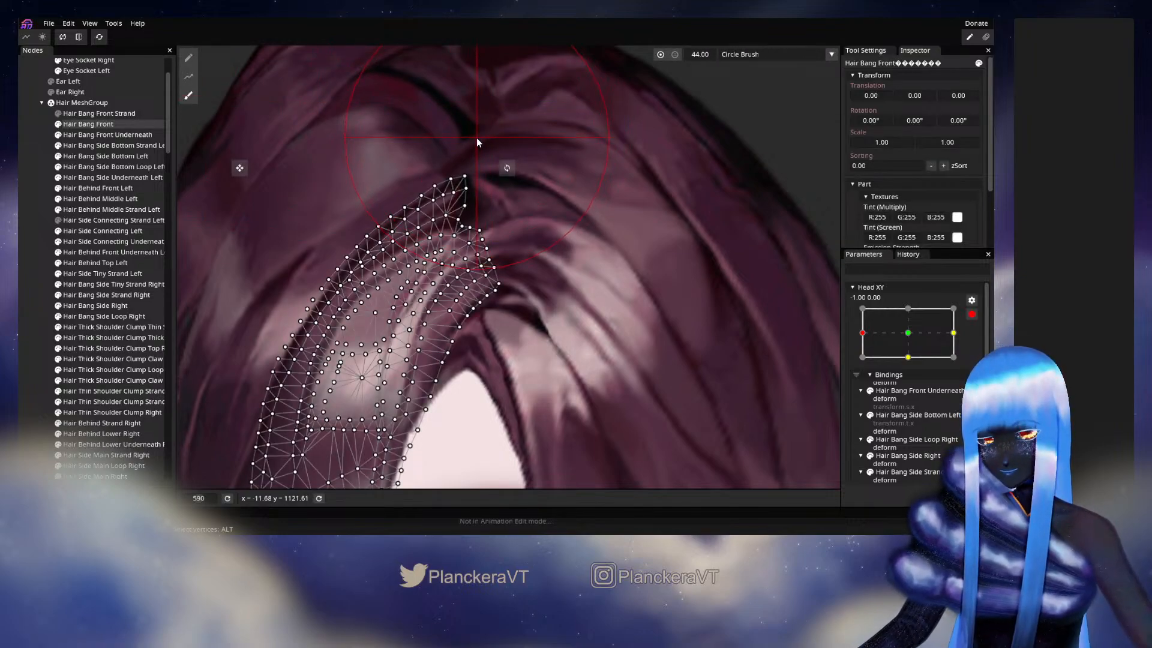
pyautogui.moveTo(476, 138); pyautogui.dragTo(488, 146)
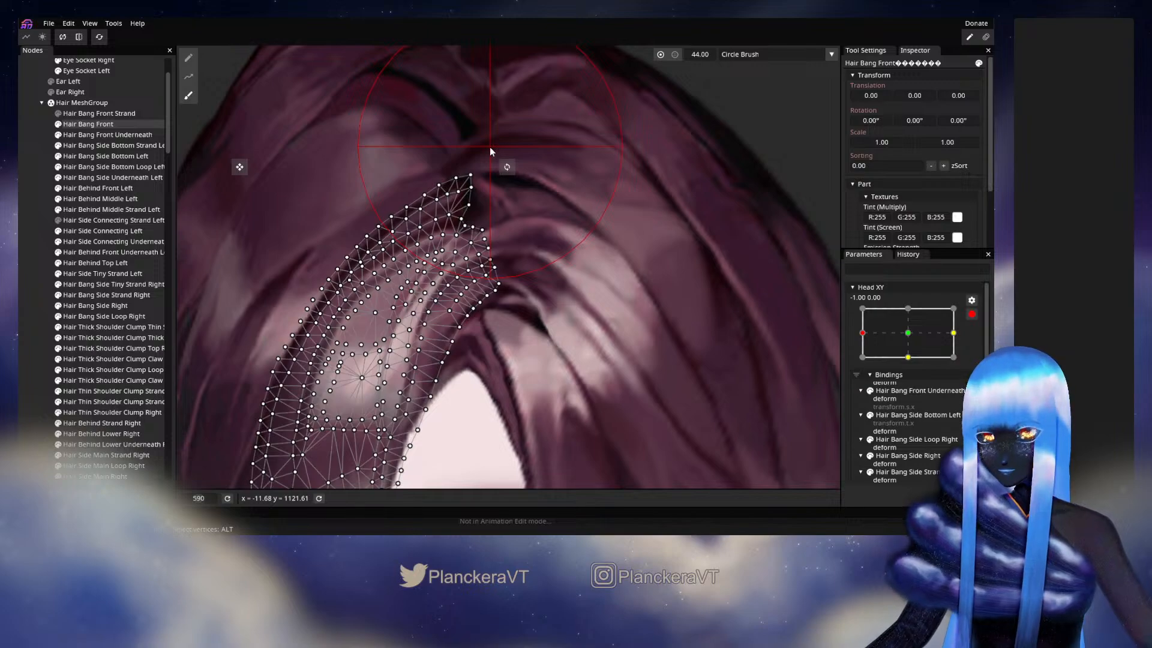
pyautogui.hotkey('ctrl', 'z')
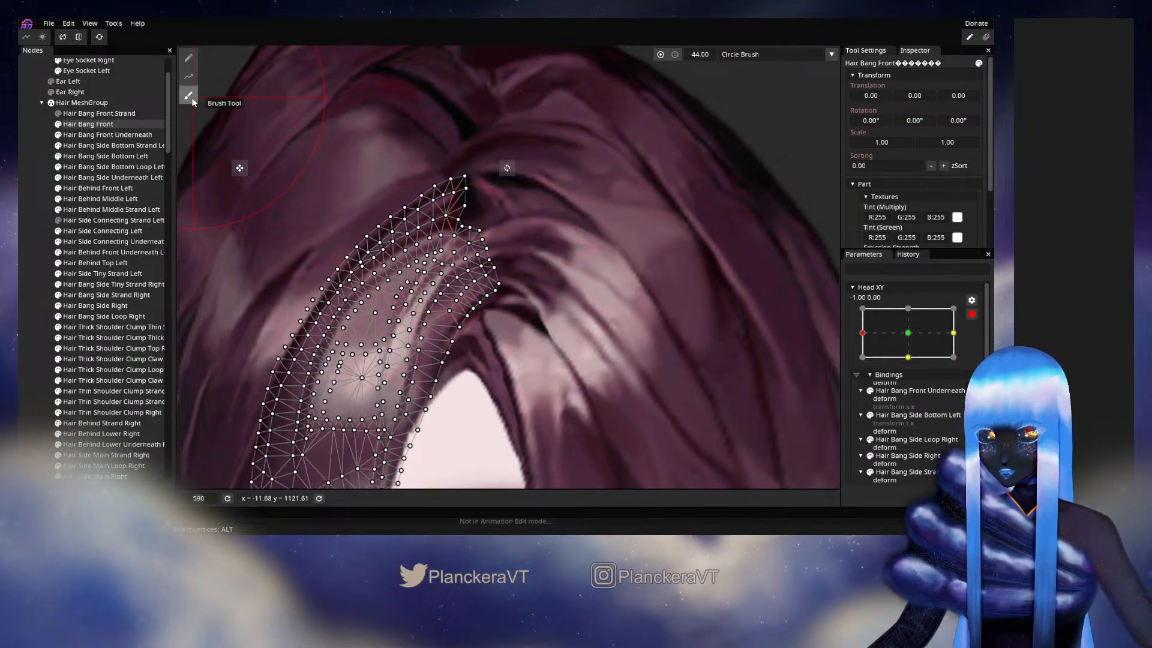
pyautogui.click(188, 57)
pyautogui.moveTo(499, 210); pyautogui.dragTo(446, 263)
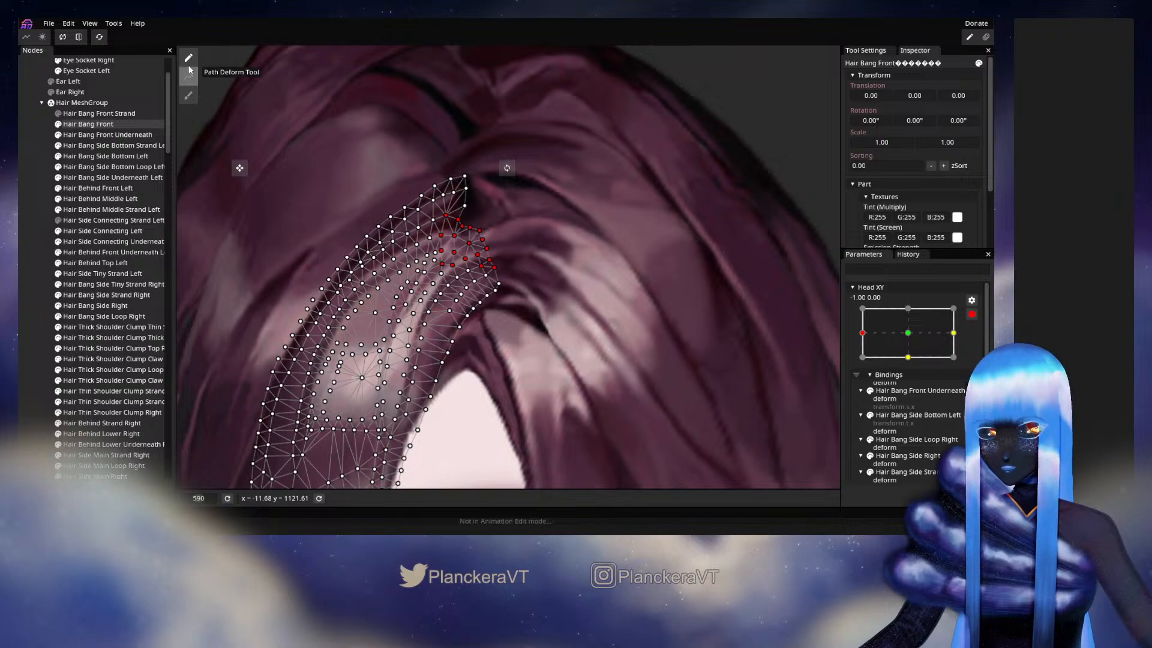
pyautogui.click(186, 98)
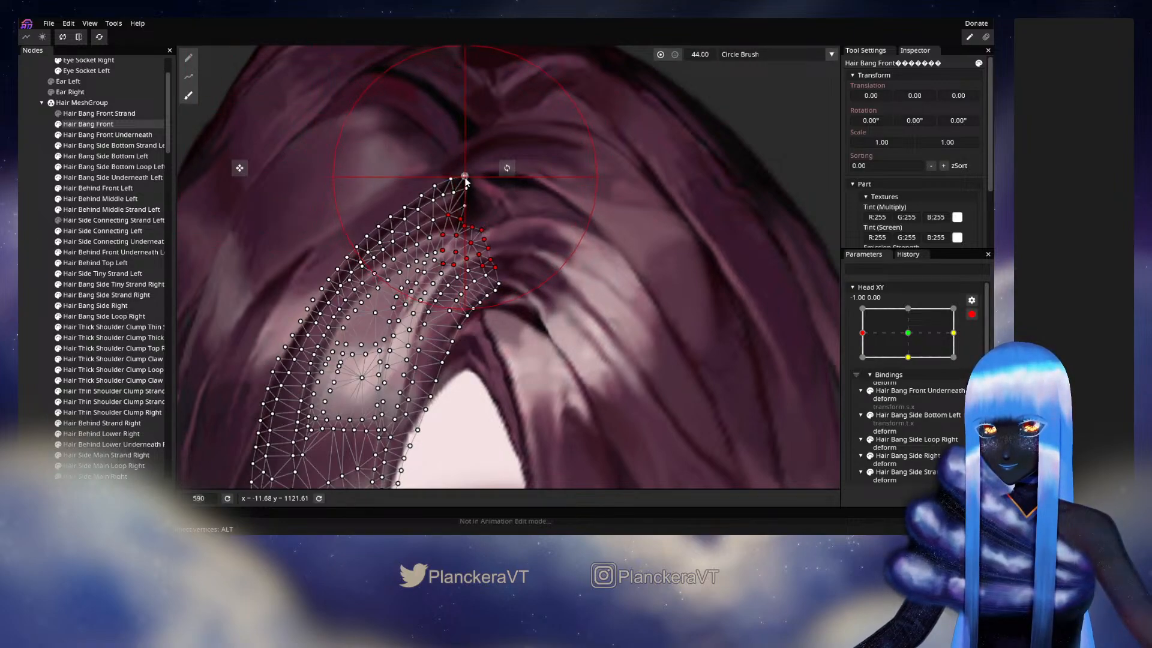
pyautogui.click(24, 269)
# - Disarm Head XY to recheck the parting during slight movement around -1.00, 0.00, and arm it again
pyautogui.click(971, 315)
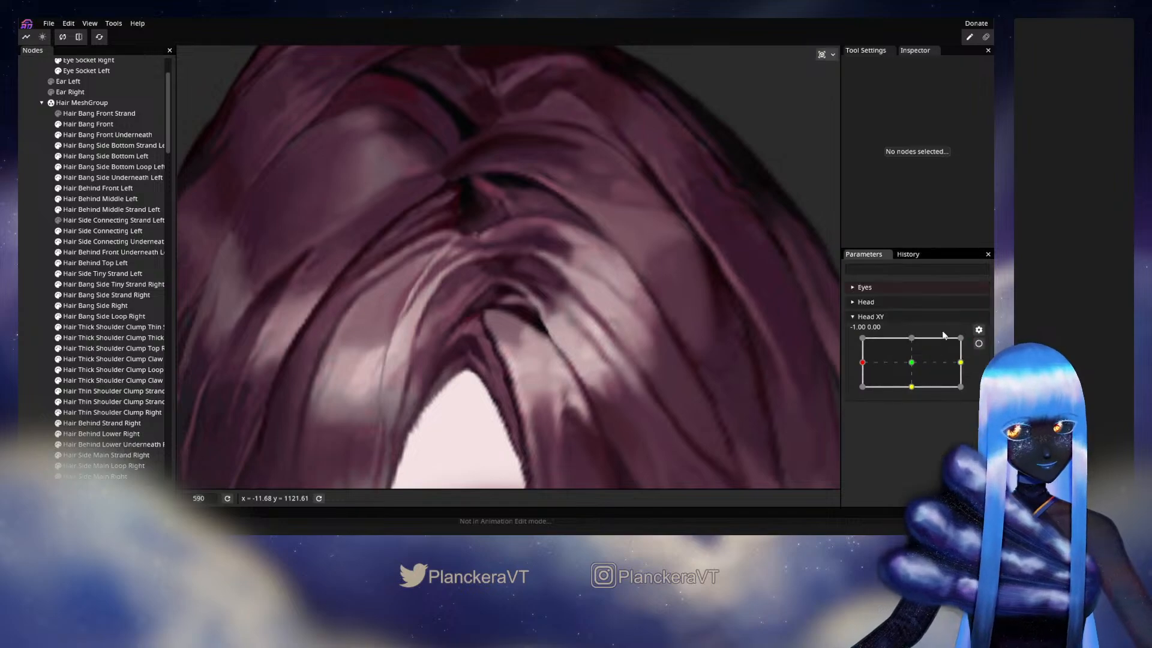
pyautogui.moveTo(862, 363)
pyautogui.mouseDown()
pyautogui.moveTo(905, 366)
pyautogui.moveTo(862, 364)
pyautogui.mouseUp()
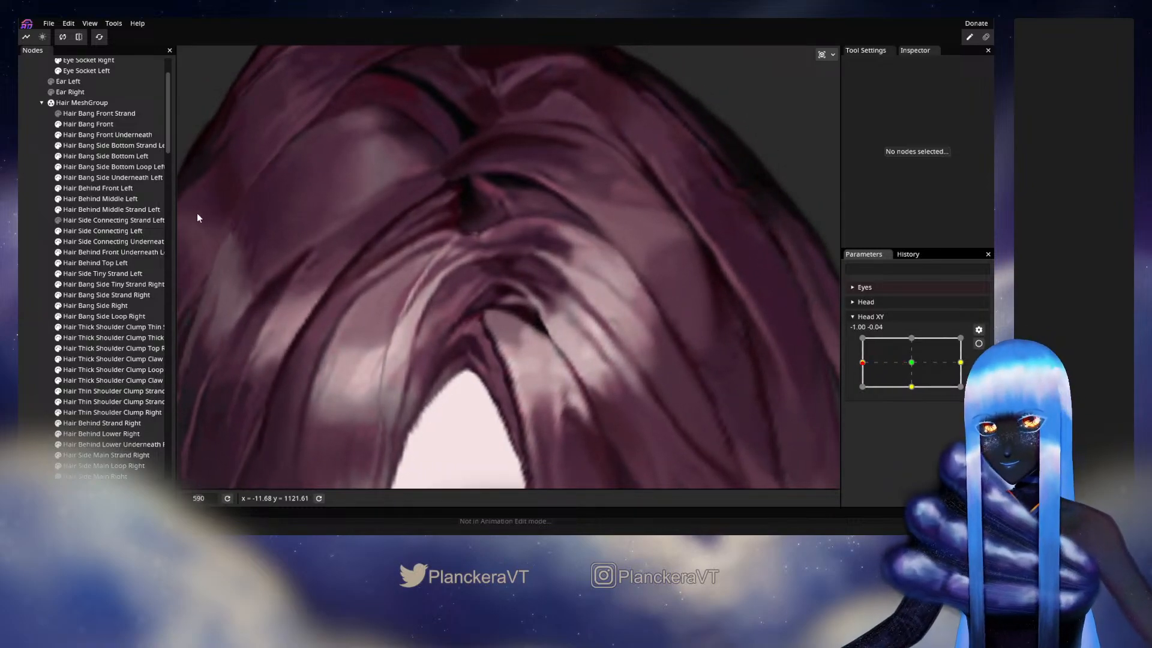
pyautogui.click(978, 343)
# - Push the parting end of the Hair Side Connecting Left mesh slightly up and to the left with the Brush tool
pyautogui.click(144, 231)
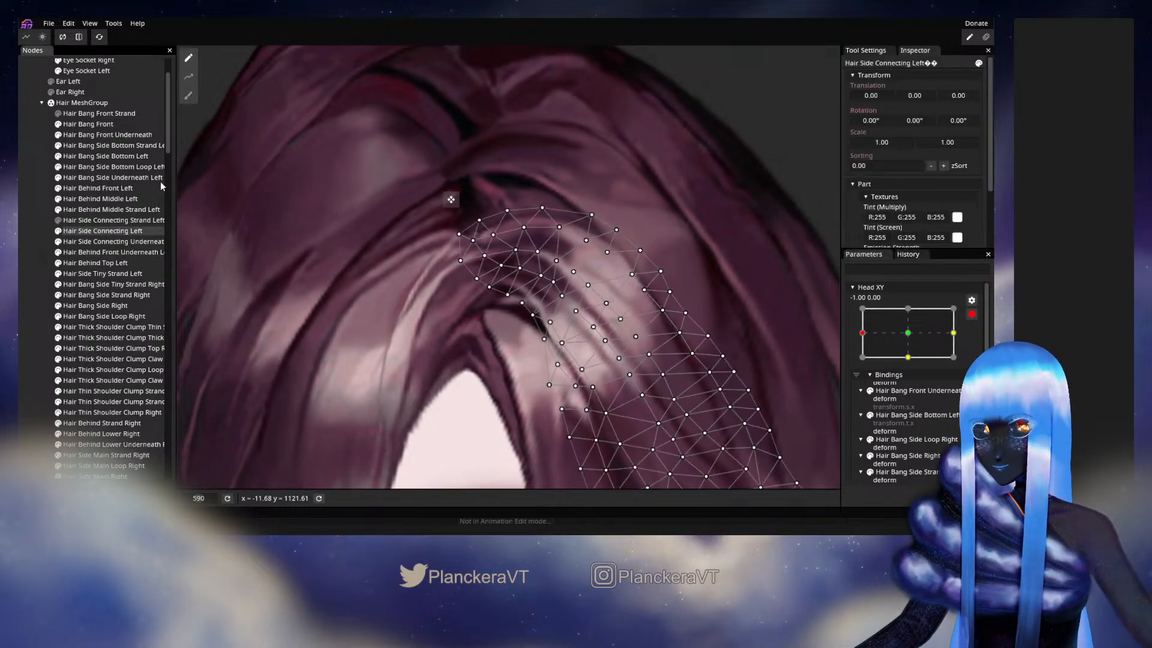
pyautogui.click(189, 96)
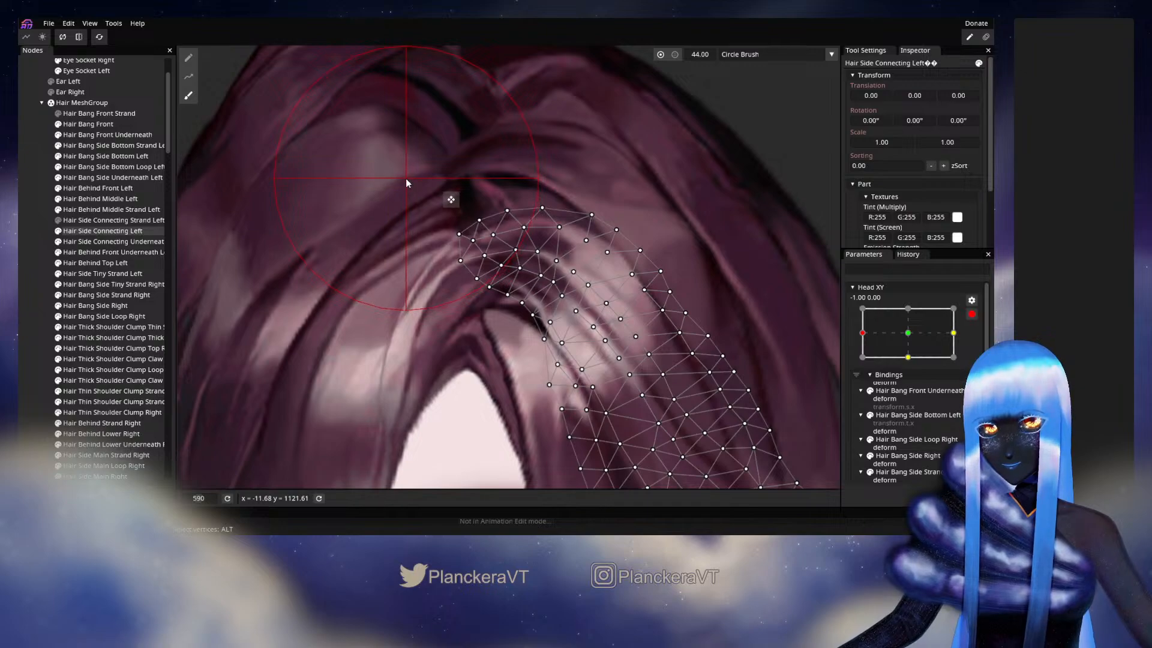
pyautogui.moveTo(405, 171); pyautogui.dragTo(402, 168)
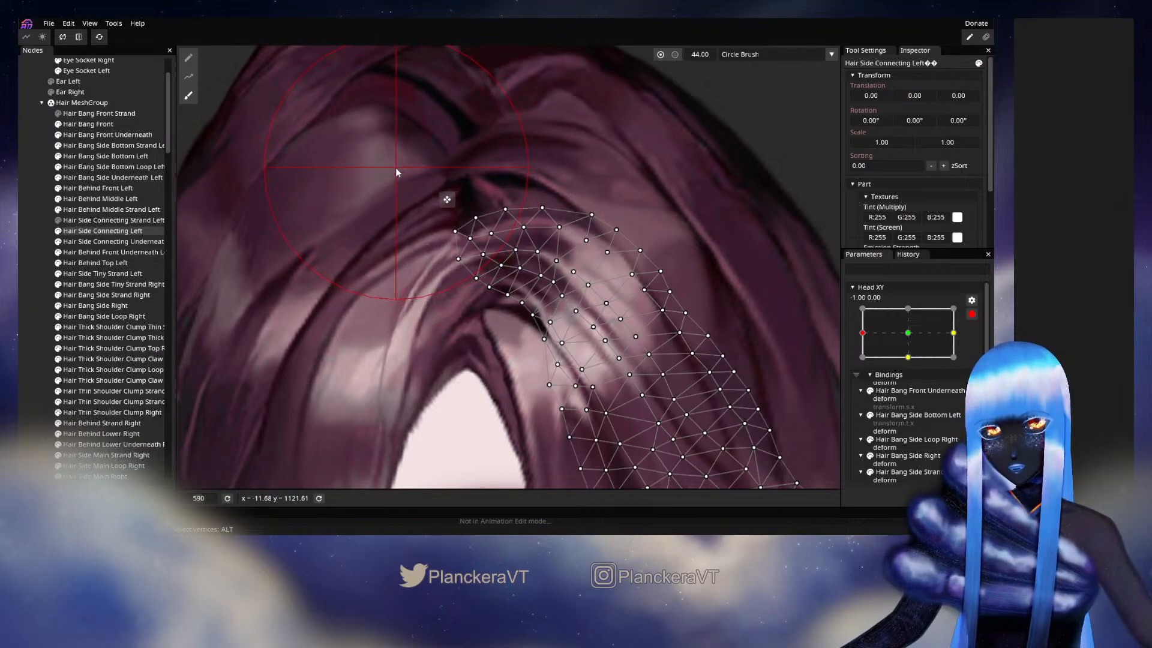
# - Deselect the mesh, disarm Head XY to preview the parting slightly below -1.00, 0.00, and rearm the parameter
pyautogui.click(26, 285)
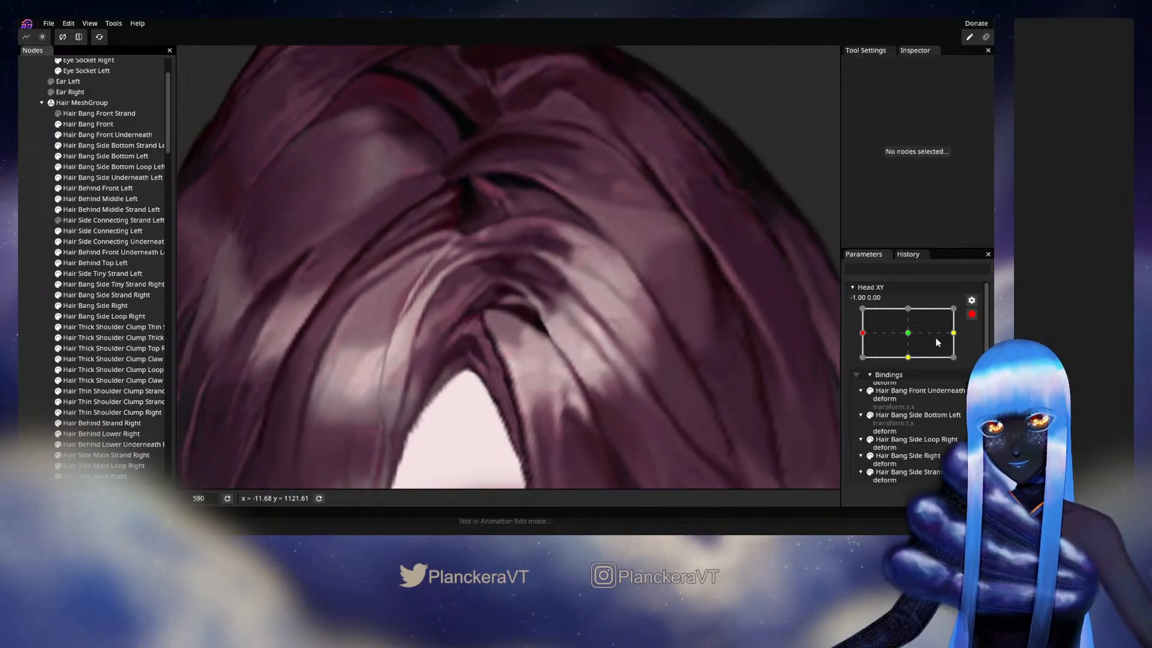
pyautogui.click(973, 315)
pyautogui.moveTo(862, 363)
pyautogui.mouseDown()
pyautogui.moveTo(908, 362)
pyautogui.moveTo(855, 372)
pyautogui.mouseUp()
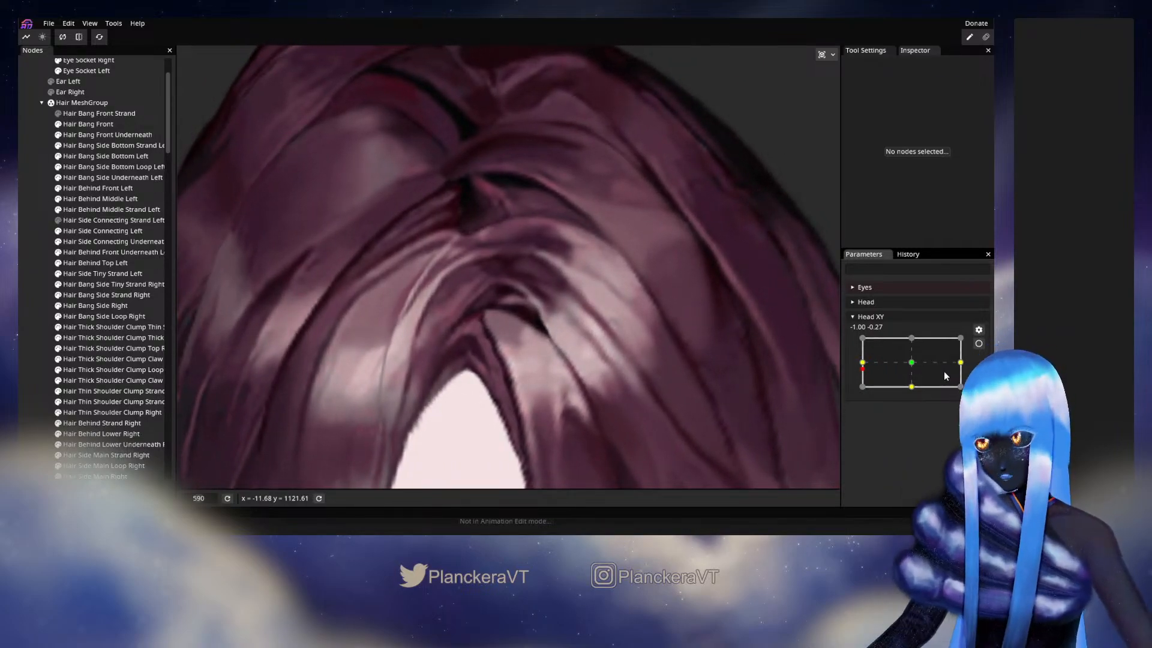
pyautogui.moveTo(868, 373); pyautogui.dragTo(860, 368)
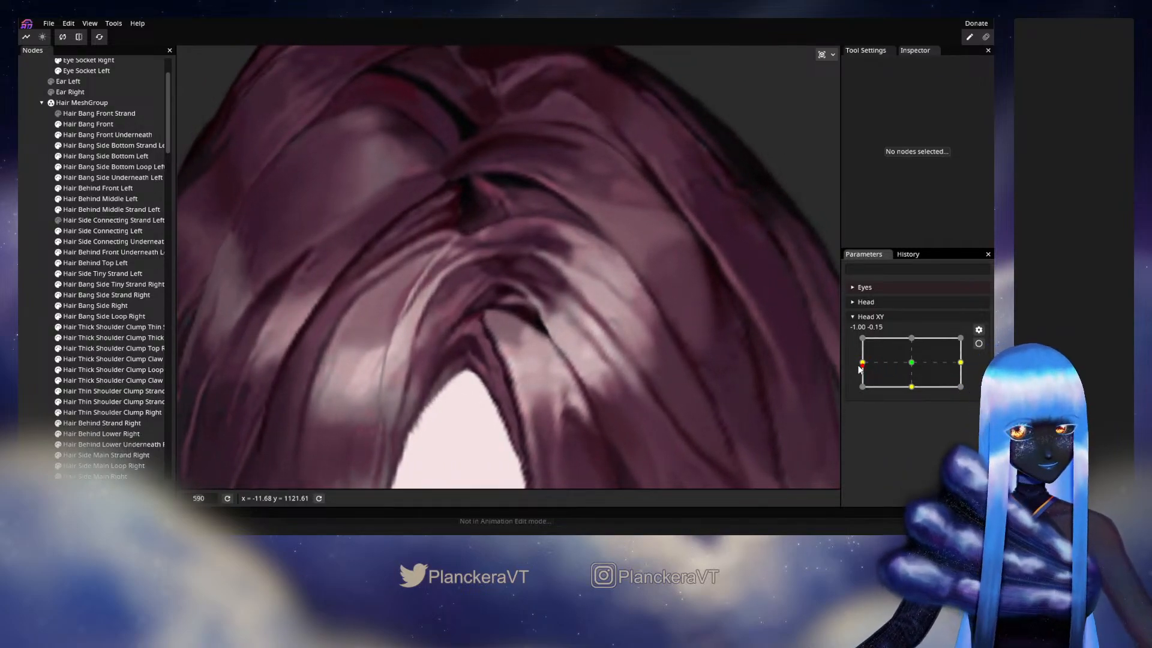
pyautogui.click(979, 343)
# - Nudge the parting end of Hair Side Connecting Left slightly with the size 44 brush, then recheck it with Head XY disarmed and rearm
pyautogui.click(101, 231)
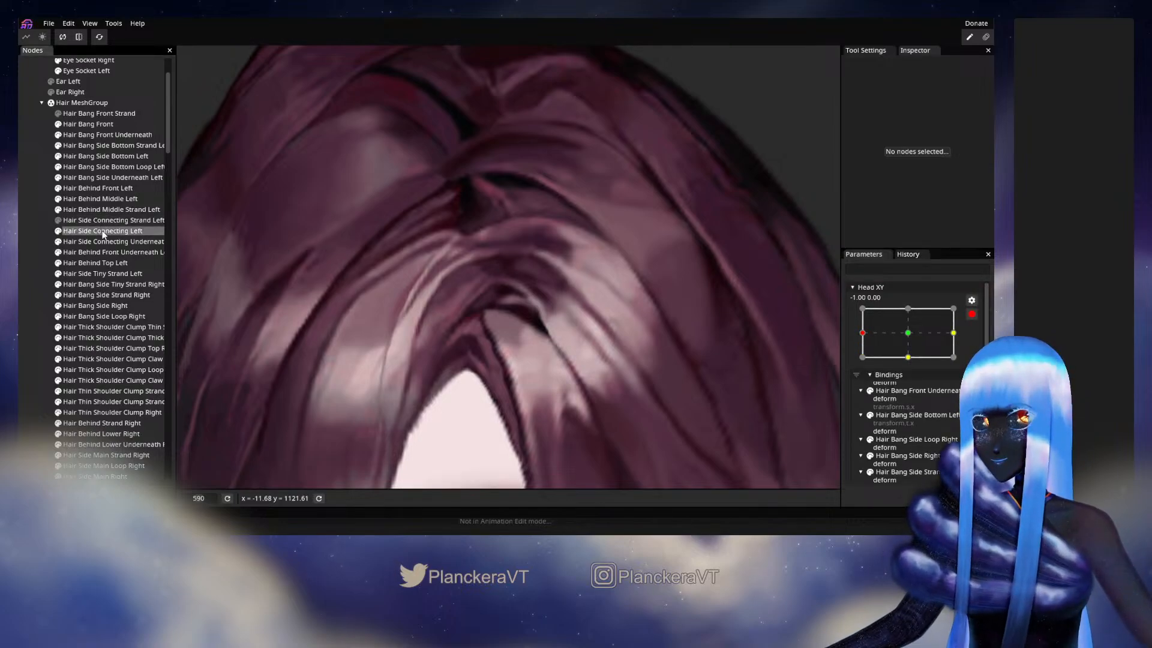
pyautogui.click(188, 96)
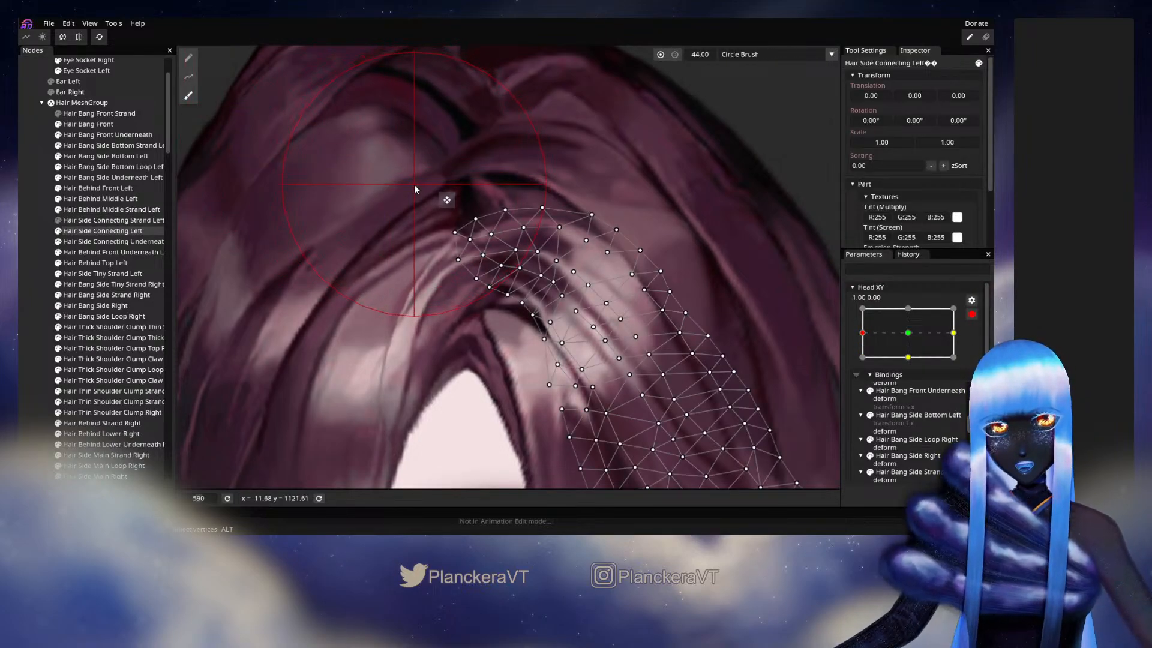
pyautogui.click(19, 256)
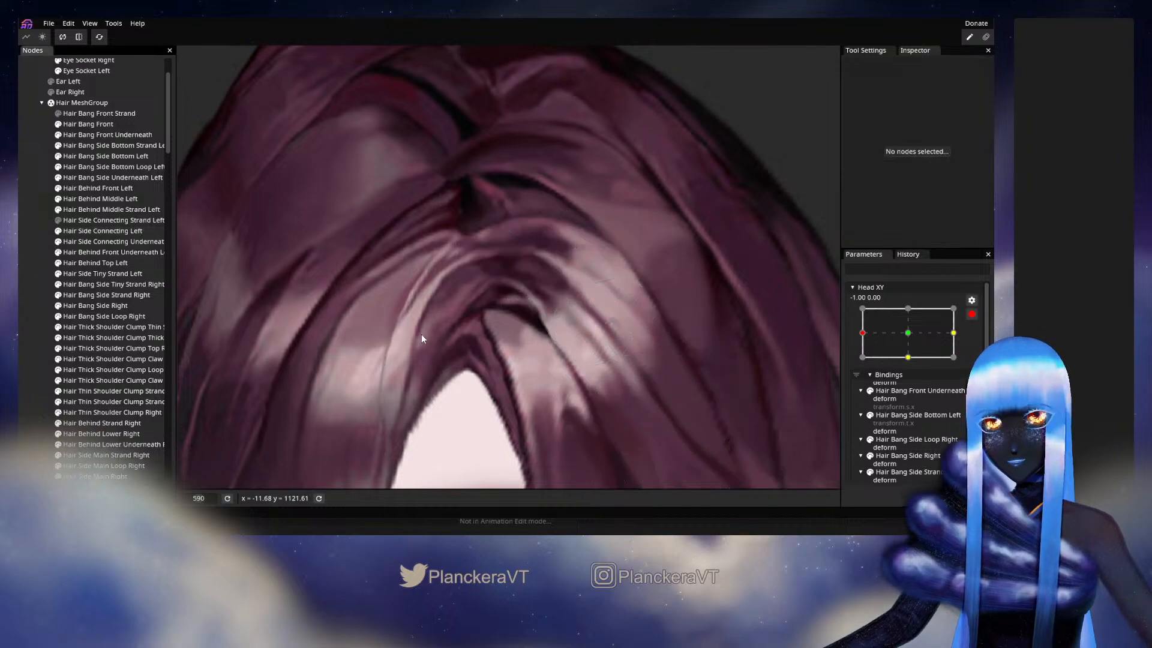
pyautogui.click(972, 314)
pyautogui.moveTo(873, 368)
pyautogui.mouseDown()
pyautogui.moveTo(905, 361)
pyautogui.moveTo(859, 371)
pyautogui.moveTo(901, 374)
pyautogui.moveTo(862, 371)
pyautogui.mouseUp()
pyautogui.click(978, 344)
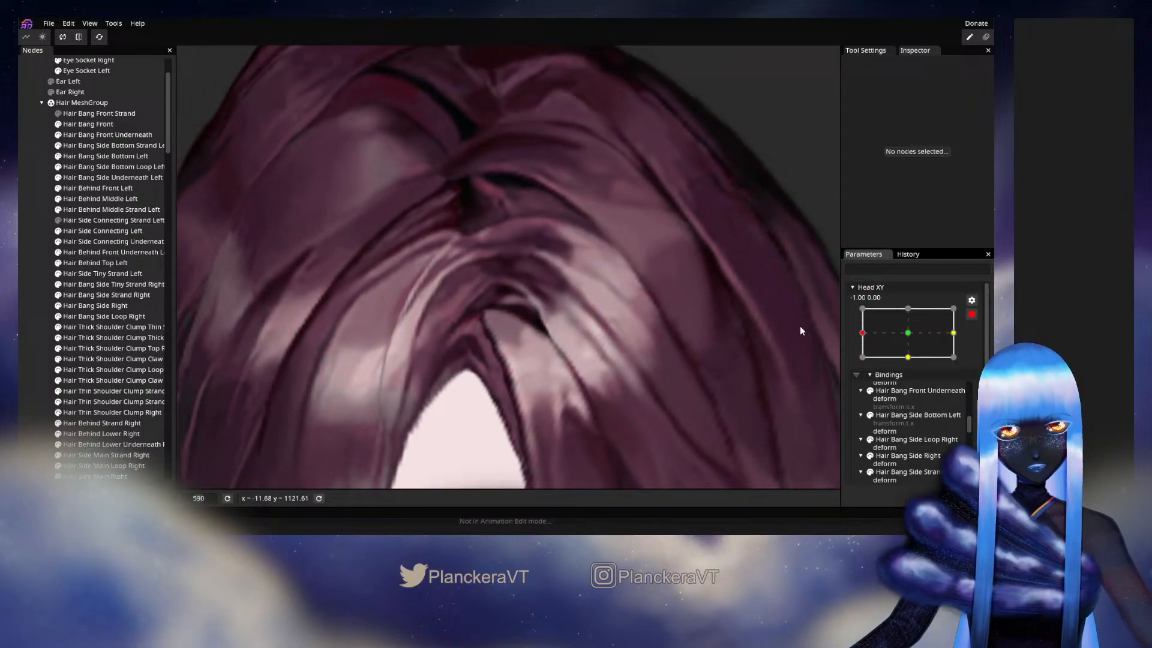
# - Reduce the Circle Brush size to 14 and push the upper inner vertices of Hair Side Connecting Left slightly up and left
pyautogui.click(100, 227)
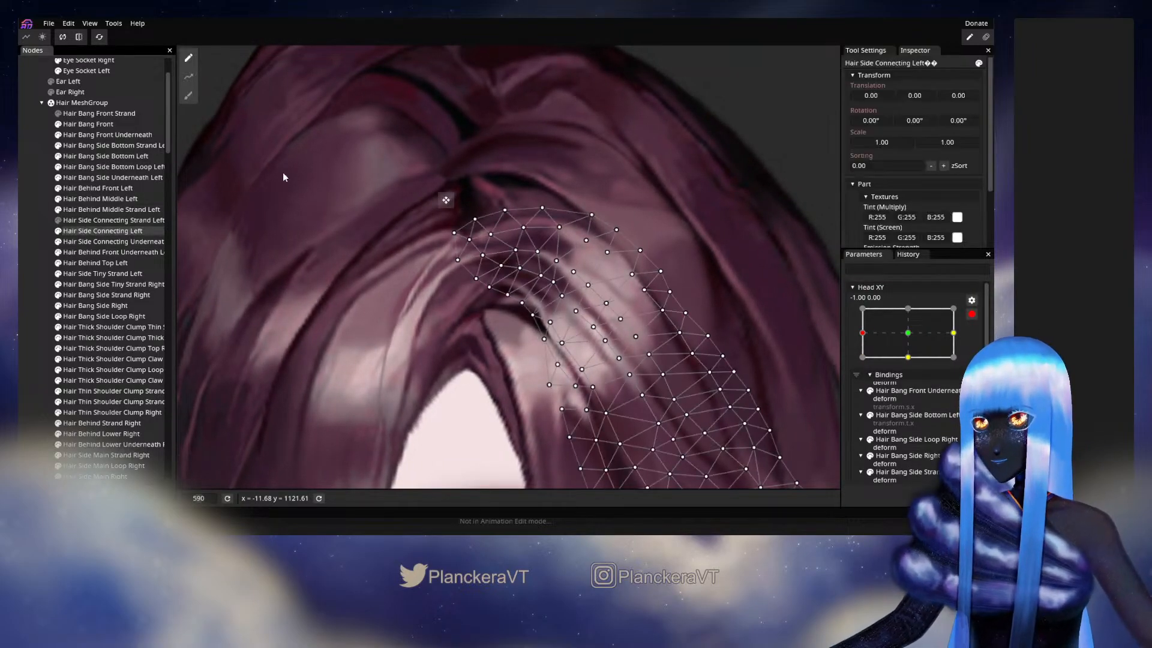
pyautogui.click(191, 99)
pyautogui.moveTo(359, 121)
pyautogui.mouseDown()
pyautogui.moveTo(456, 172)
pyautogui.moveTo(508, 241)
pyautogui.mouseUp()
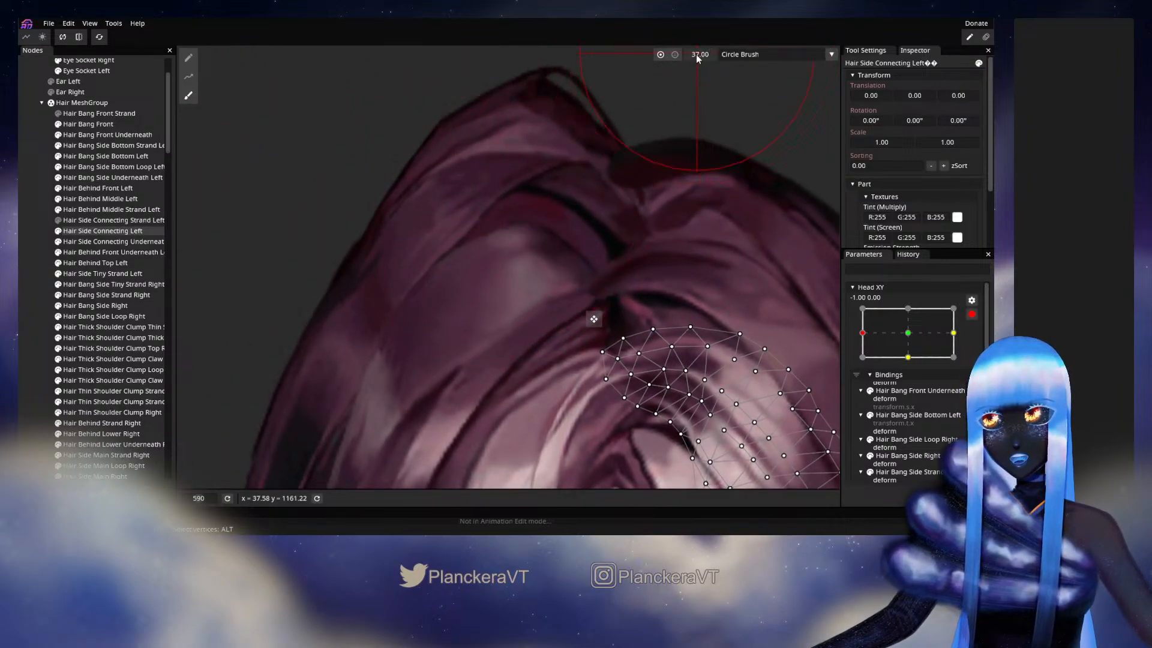
pyautogui.moveTo(696, 54); pyautogui.dragTo(685, 56)
pyautogui.moveTo(719, 217); pyautogui.dragTo(608, 173)
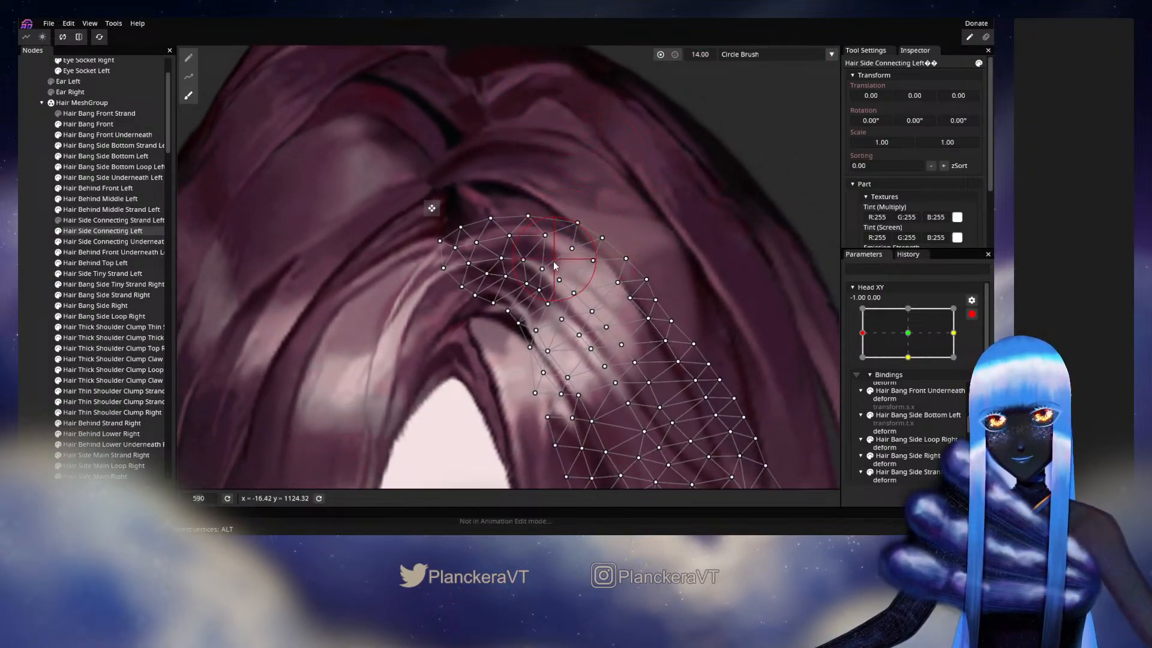
pyautogui.moveTo(521, 262); pyautogui.dragTo(516, 259)
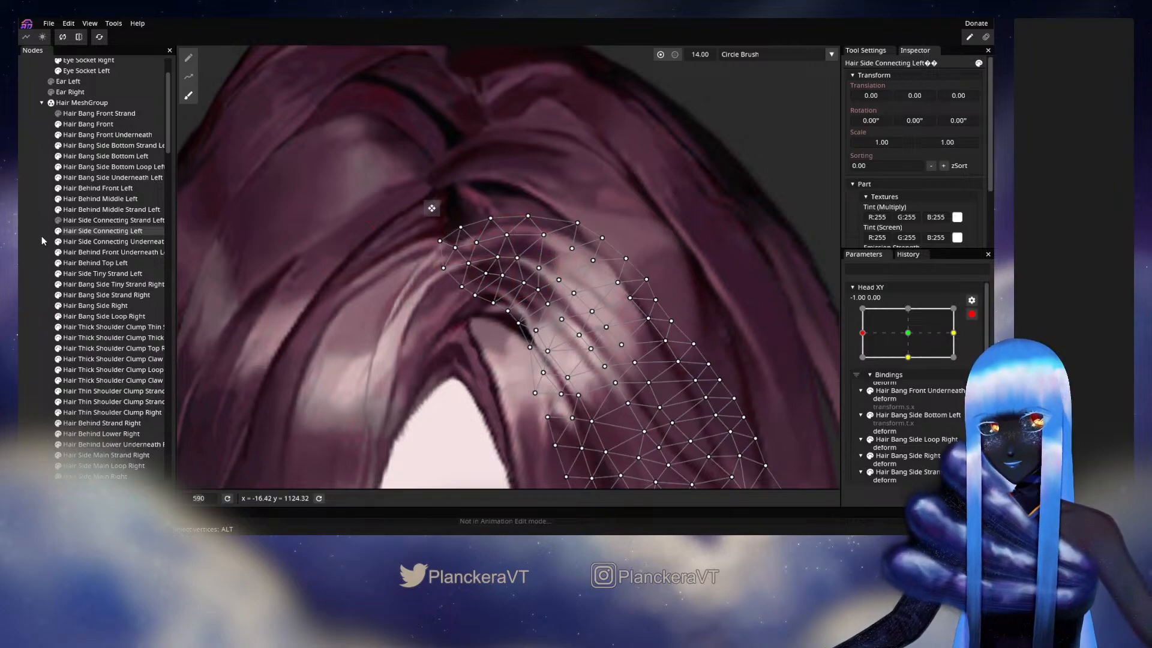
pyautogui.click(691, 314)
# - Disarm Head XY, preview the brushed connecting hair during slight movement around -1.00, 0.00, and arm the parameter again
pyautogui.click(972, 314)
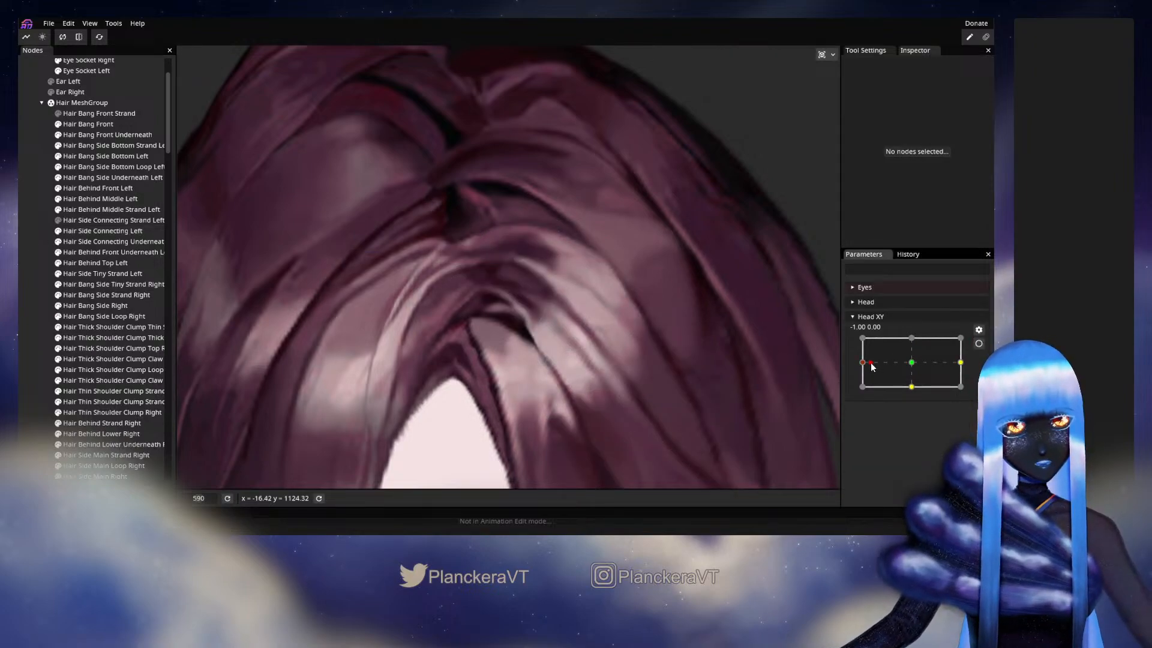
pyautogui.moveTo(871, 363)
pyautogui.mouseDown()
pyautogui.moveTo(908, 363)
pyautogui.moveTo(857, 372)
pyautogui.moveTo(912, 365)
pyautogui.moveTo(861, 367)
pyautogui.mouseUp()
pyautogui.click(978, 343)
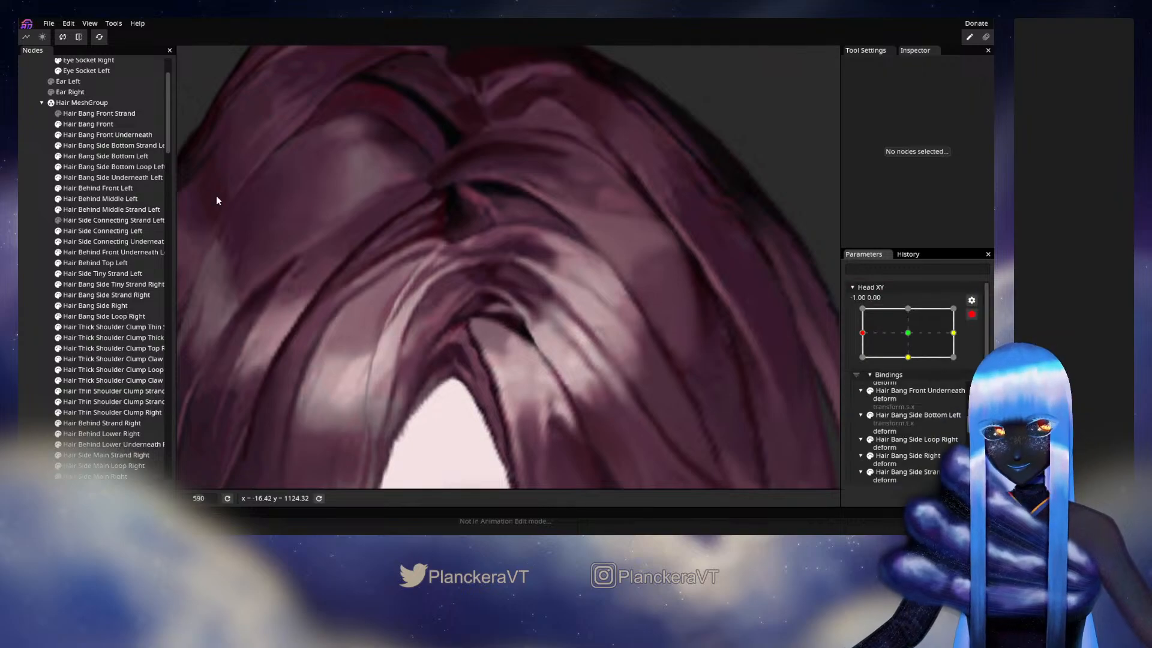
# - Shift a single upper inner vertex of Hair Side Connecting Left slightly, and recheck the parting with Head XY disarmed before rearming
pyautogui.click(102, 231)
pyautogui.click(518, 258)
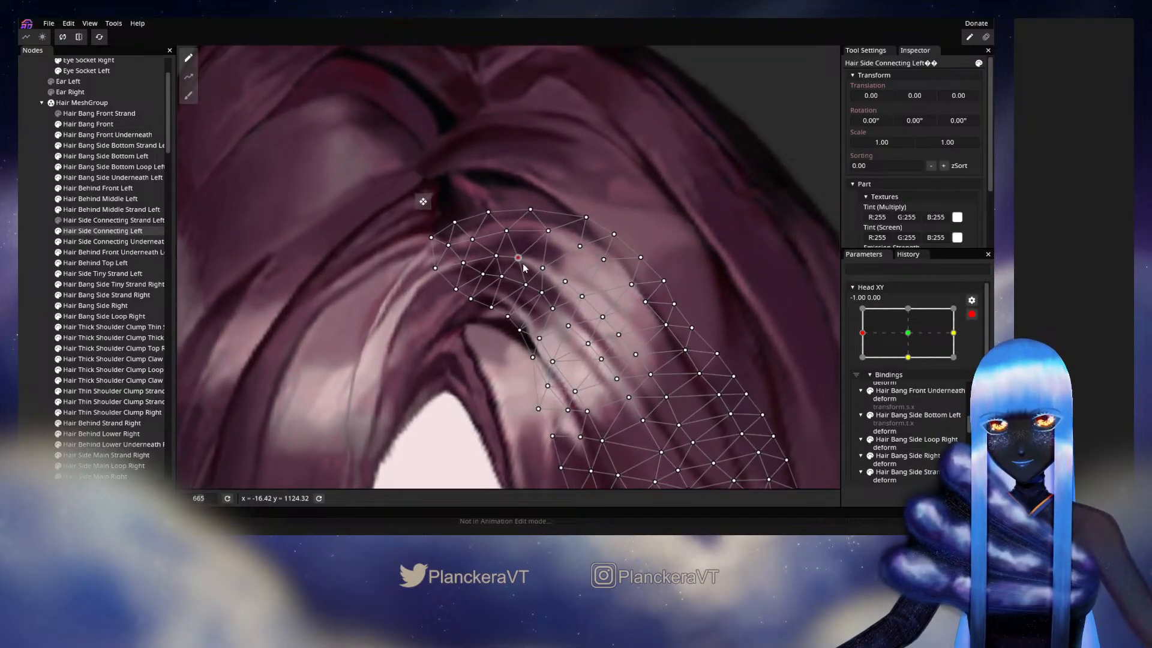
pyautogui.moveTo(525, 268); pyautogui.dragTo(547, 275)
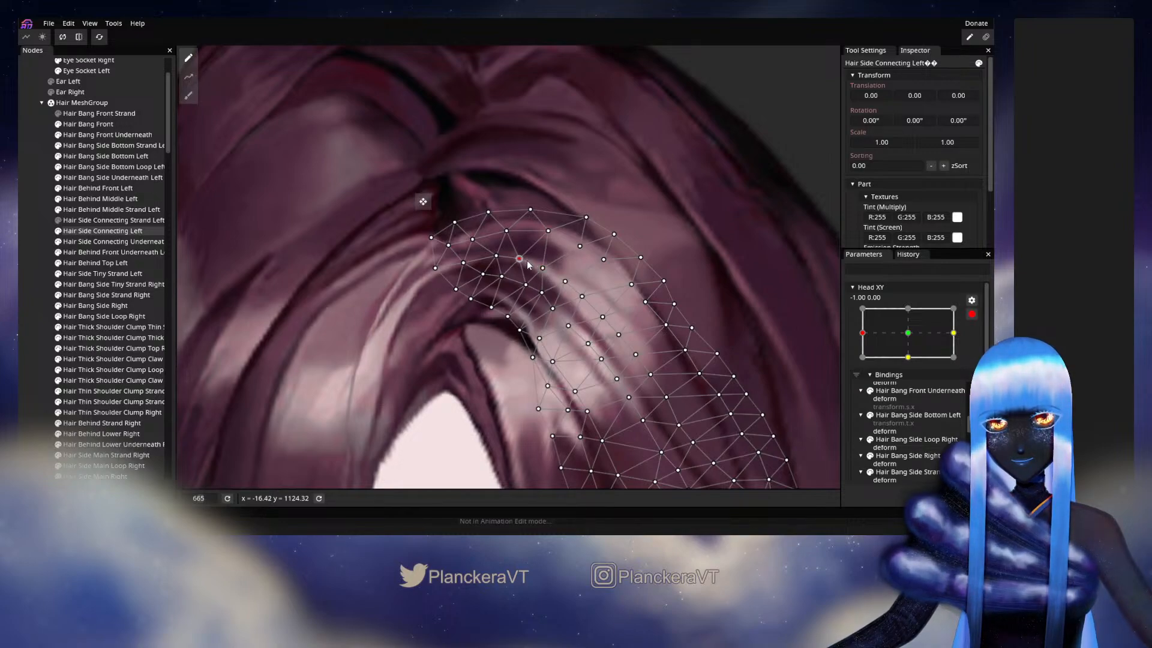
pyautogui.click(53, 254)
pyautogui.scroll(-2, 642, 335)
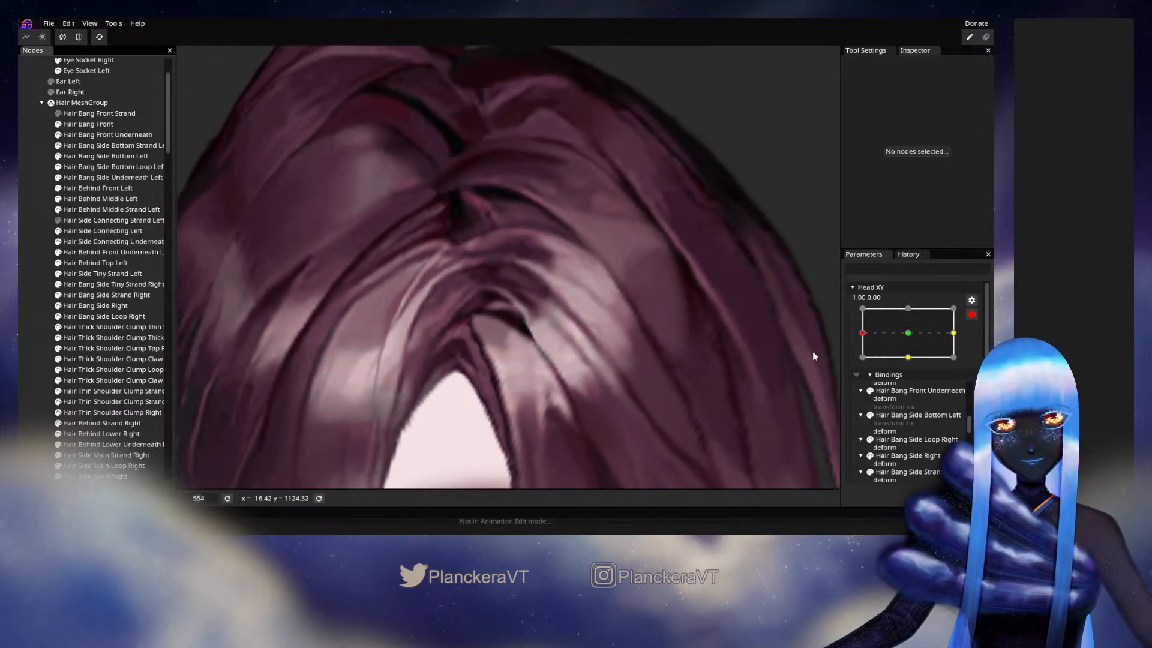
pyautogui.click(972, 313)
pyautogui.moveTo(863, 363)
pyautogui.mouseDown()
pyautogui.moveTo(913, 364)
pyautogui.moveTo(862, 362)
pyautogui.mouseUp()
pyautogui.click(978, 343)
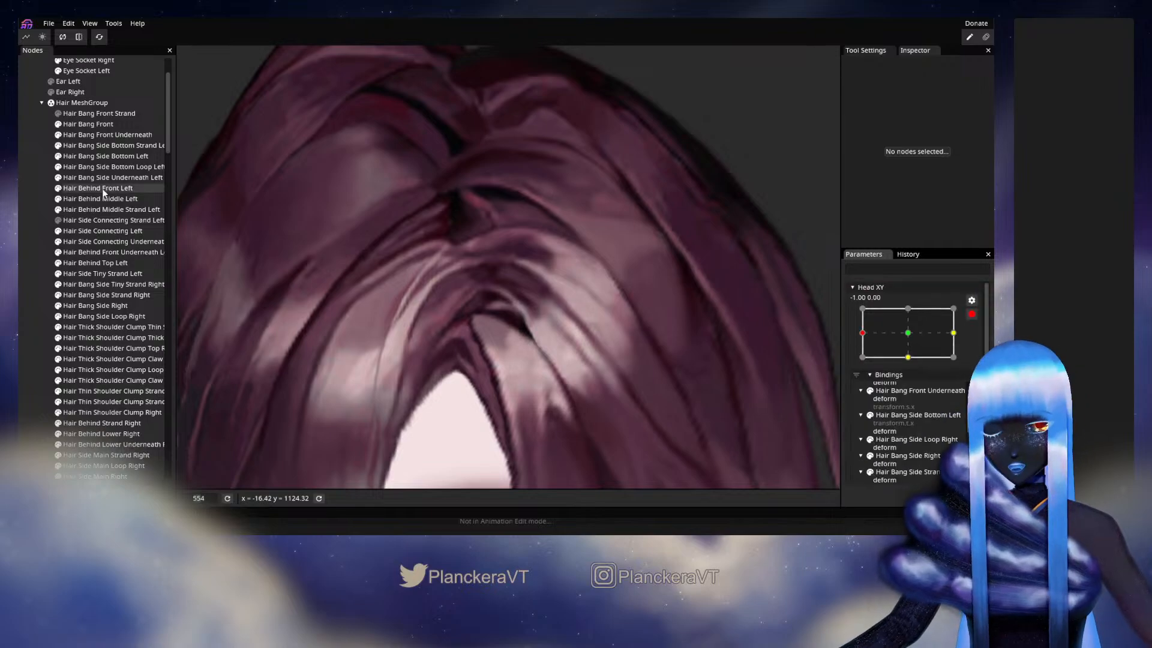
# - Fine-tune another inner vertex near the parting end of the Hair Side Connecting Left mesh and deselect it
pyautogui.click(100, 229)
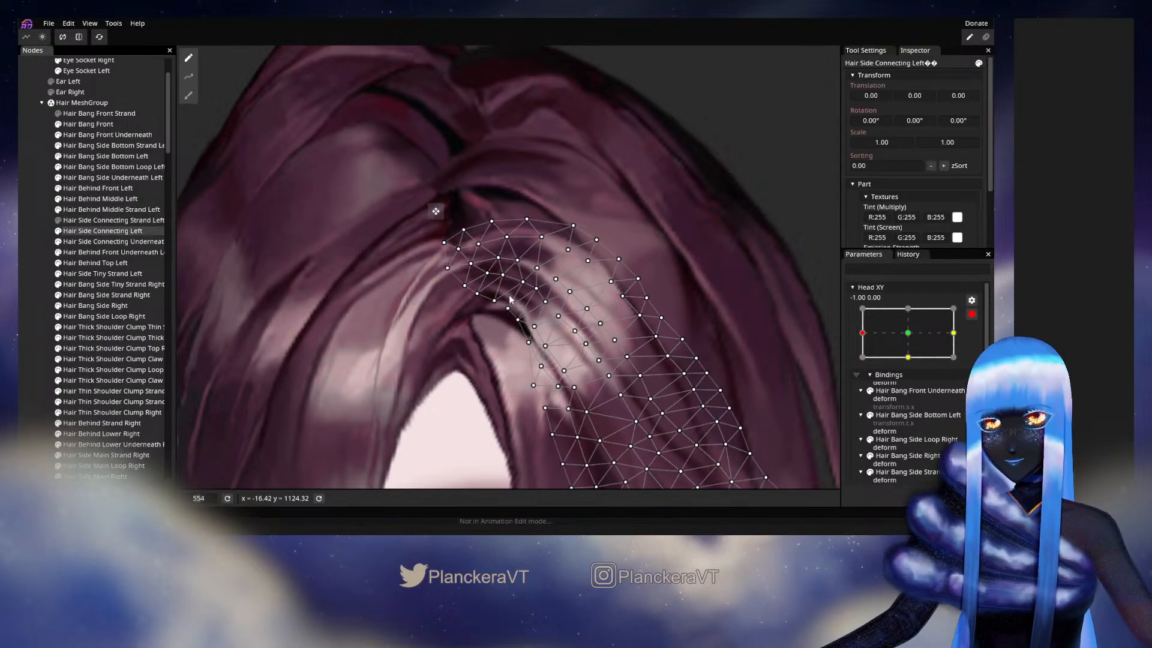
pyautogui.scroll(2, 510, 300)
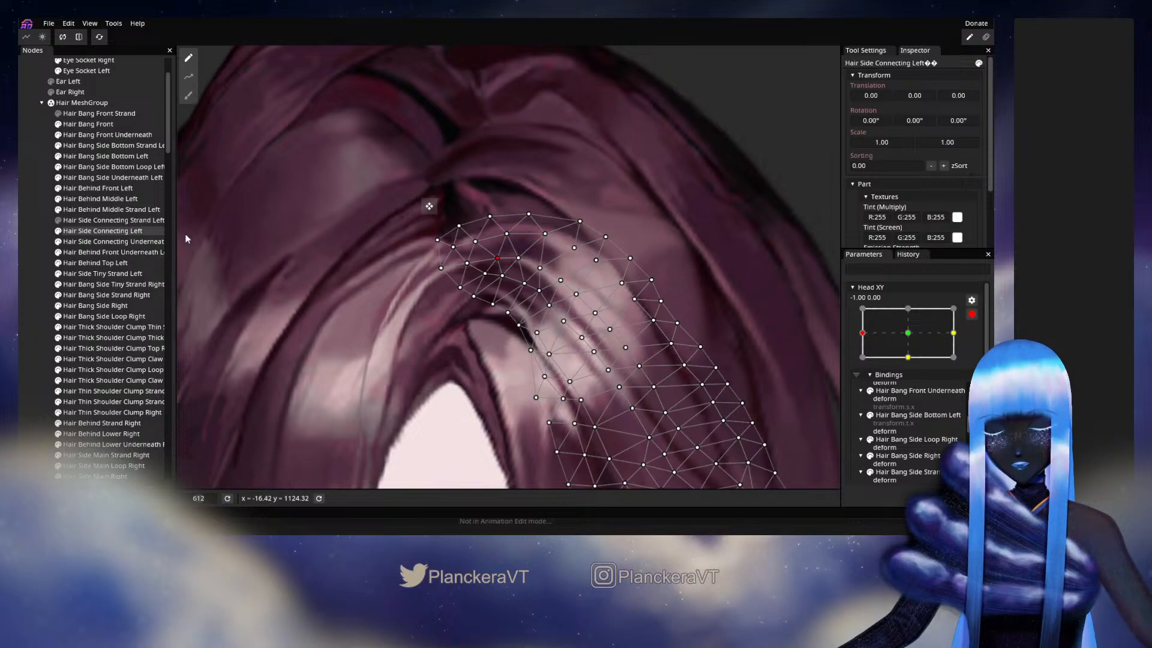
pyautogui.click(32, 276)
pyautogui.scroll(-5, 651, 351)
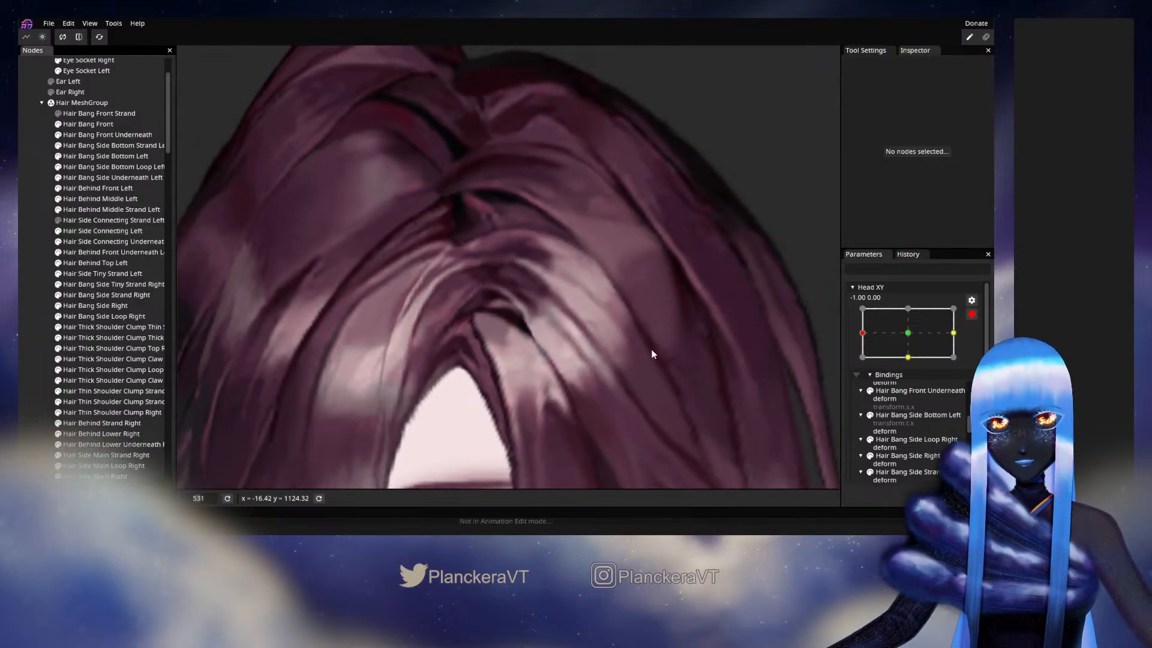
# - Disarm Head XY to examine the parting from farther out and close up around -1.00, 0.00, and rearm it
pyautogui.click(972, 313)
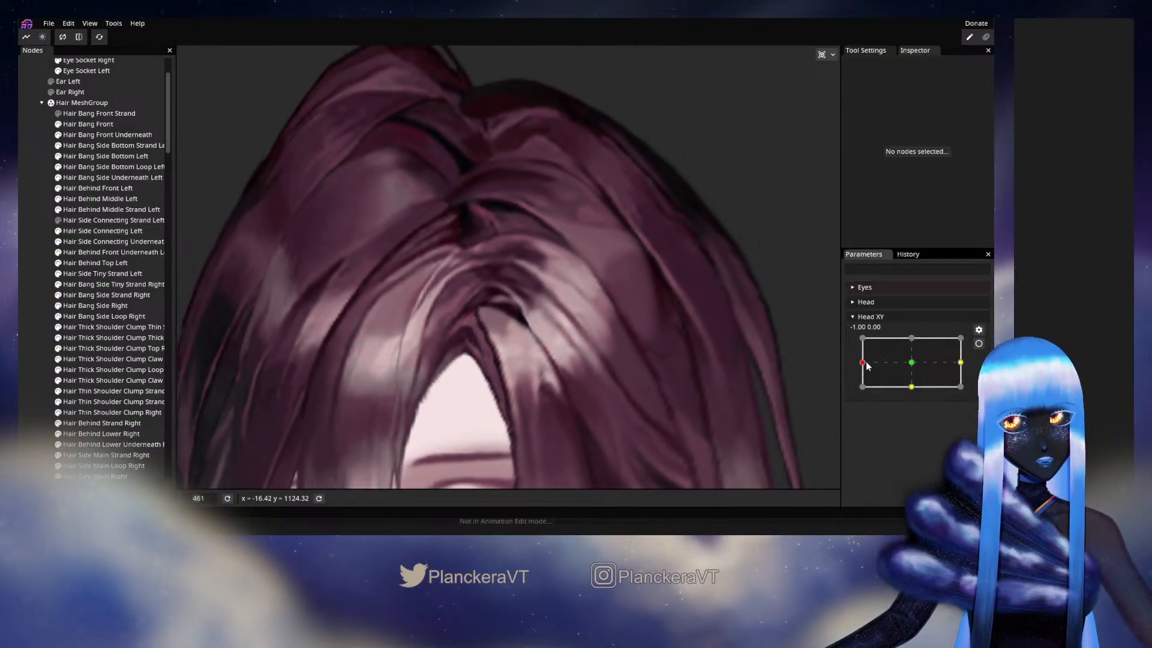
pyautogui.moveTo(867, 366)
pyautogui.mouseDown()
pyautogui.moveTo(906, 362)
pyautogui.moveTo(861, 363)
pyautogui.mouseUp()
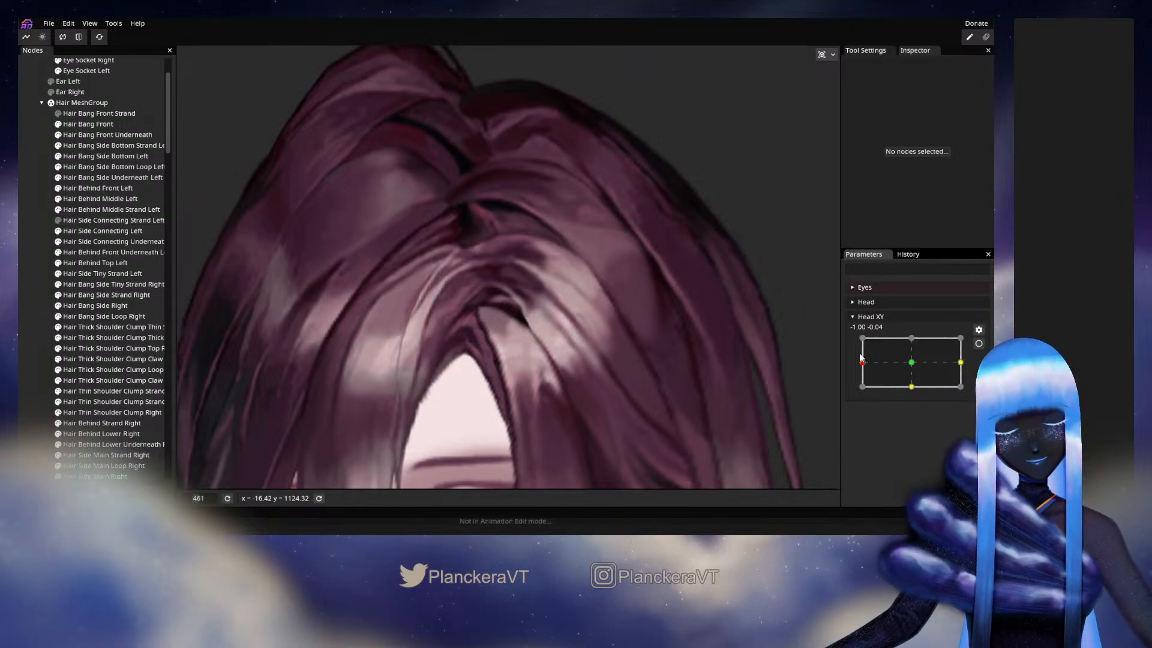
pyautogui.scroll(3, 660, 341)
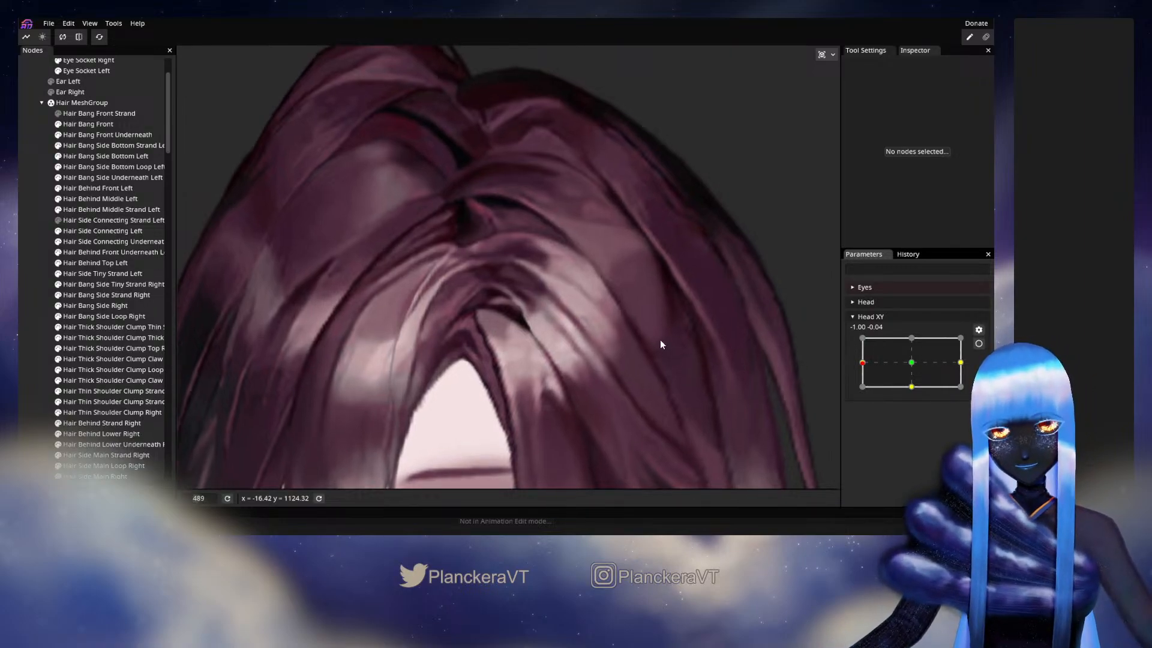
pyautogui.moveTo(866, 367)
pyautogui.mouseDown()
pyautogui.moveTo(855, 375)
pyautogui.moveTo(862, 362)
pyautogui.mouseUp()
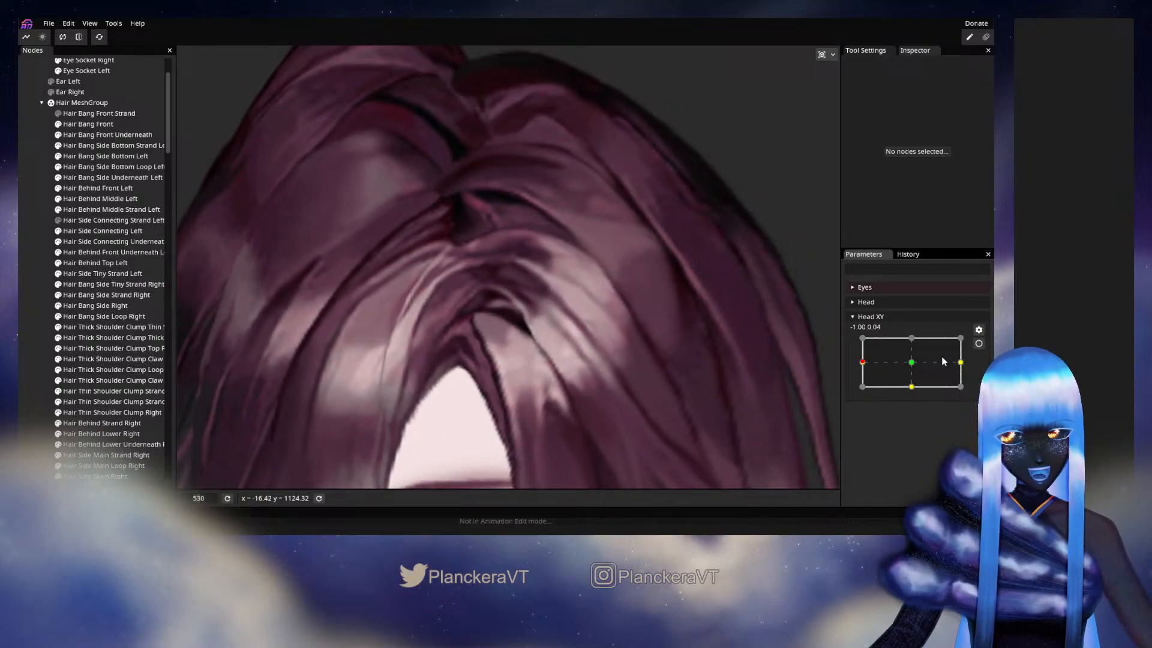
pyautogui.click(979, 343)
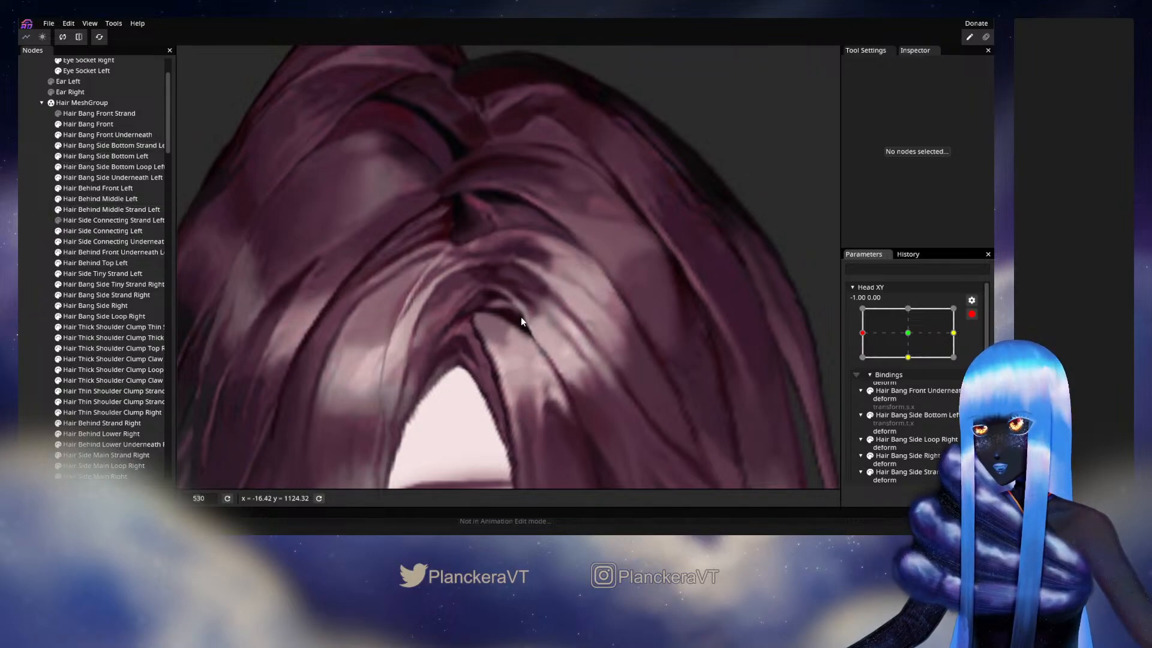
# - Brush the lower inner edge of Hair Side Connecting Left at size 14, then recheck the parting with Head XY disarmed and rearm
pyautogui.click(105, 232)
pyautogui.click(189, 96)
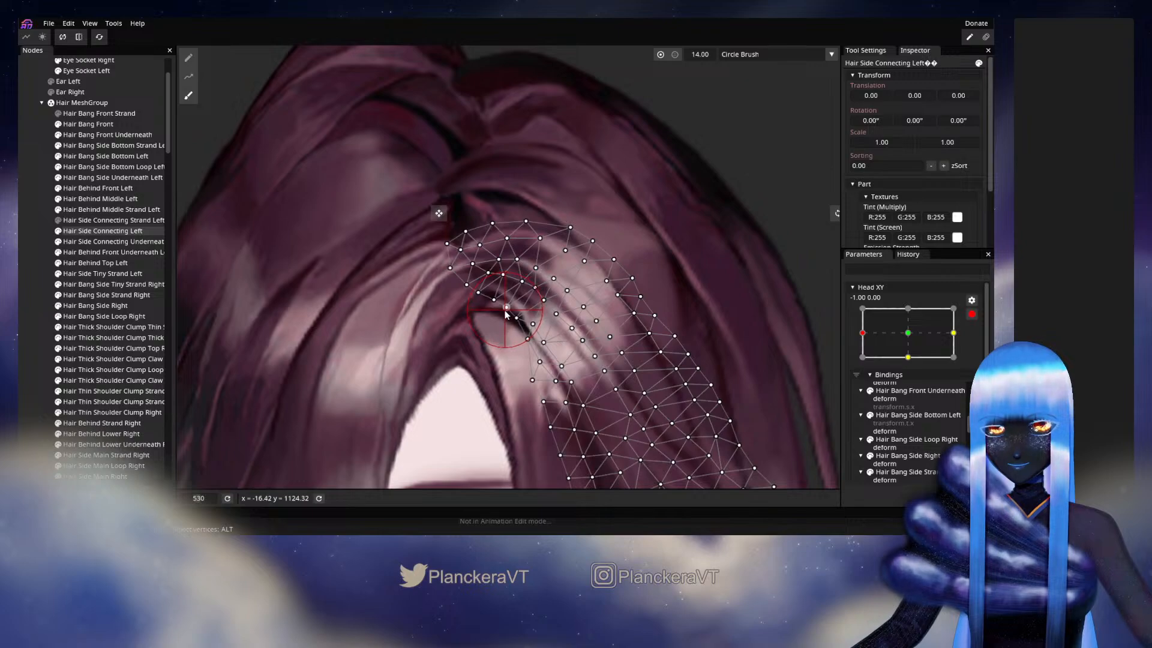
pyautogui.click(42, 294)
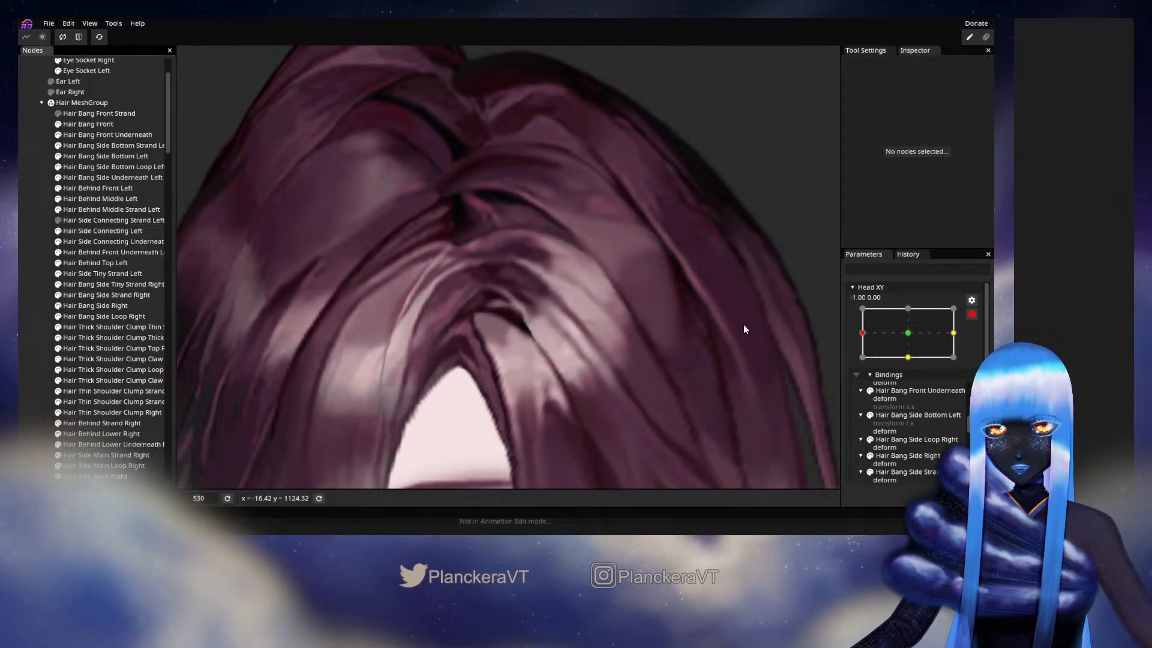
pyautogui.click(972, 314)
pyautogui.moveTo(873, 362)
pyautogui.mouseDown()
pyautogui.moveTo(908, 366)
pyautogui.moveTo(861, 362)
pyautogui.mouseUp()
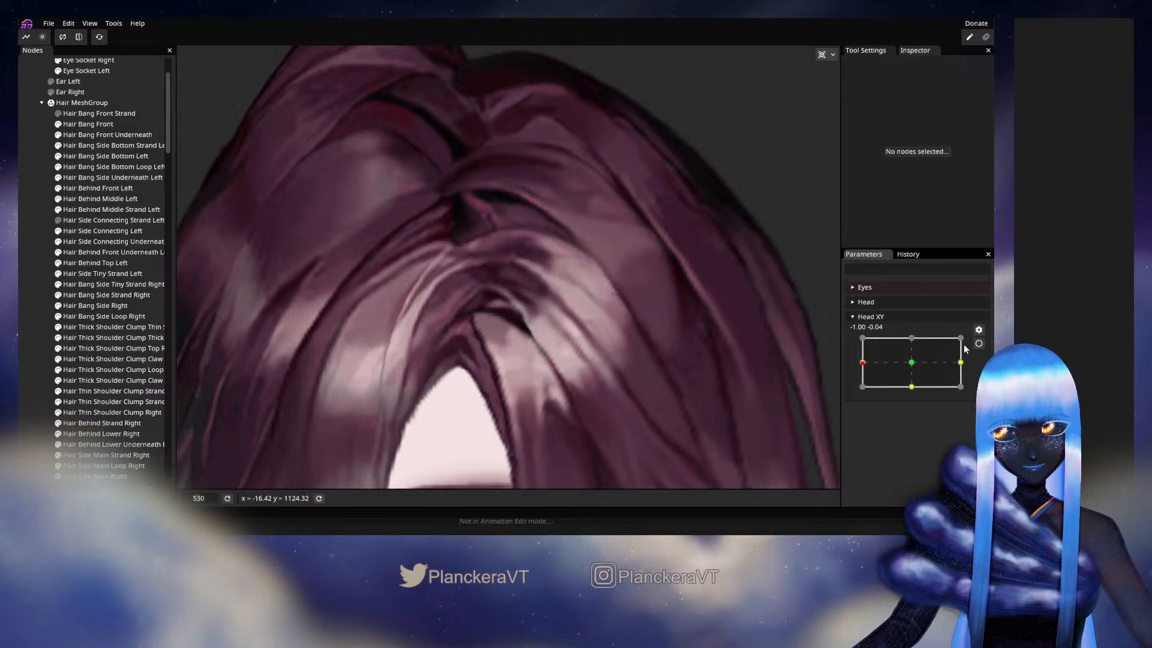
pyautogui.click(984, 344)
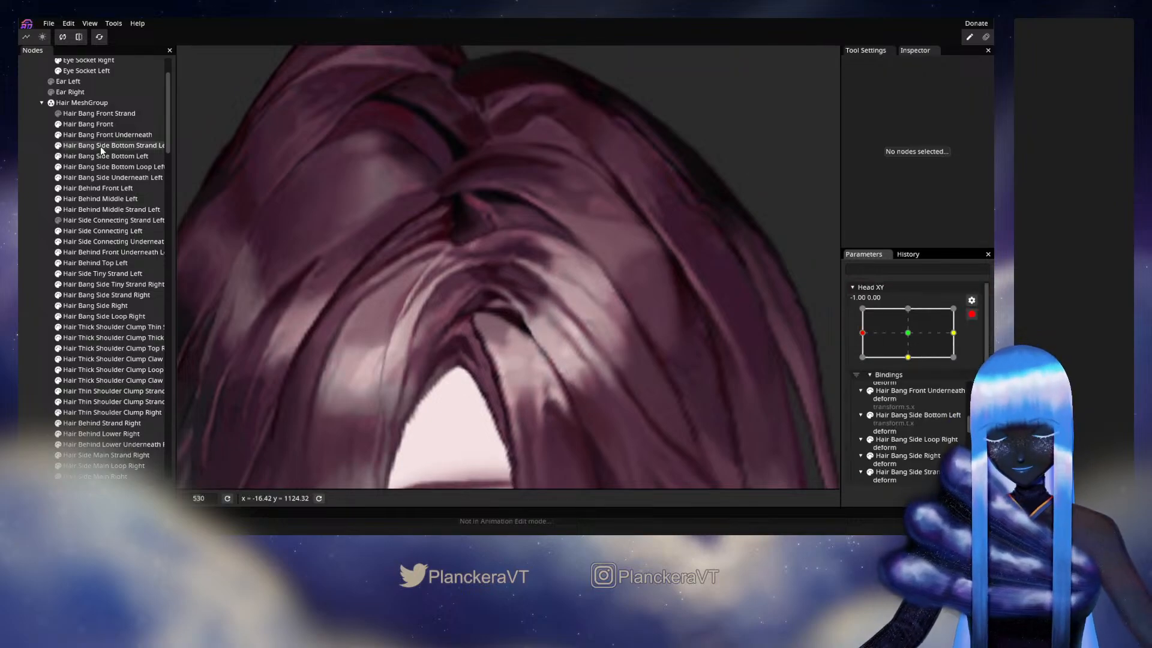
# - Select the Hair Side Connecting Left mesh for adjusting a vertex on its lower inner edge near the parting
pyautogui.click(101, 232)
pyautogui.scroll(3, 500, 358)
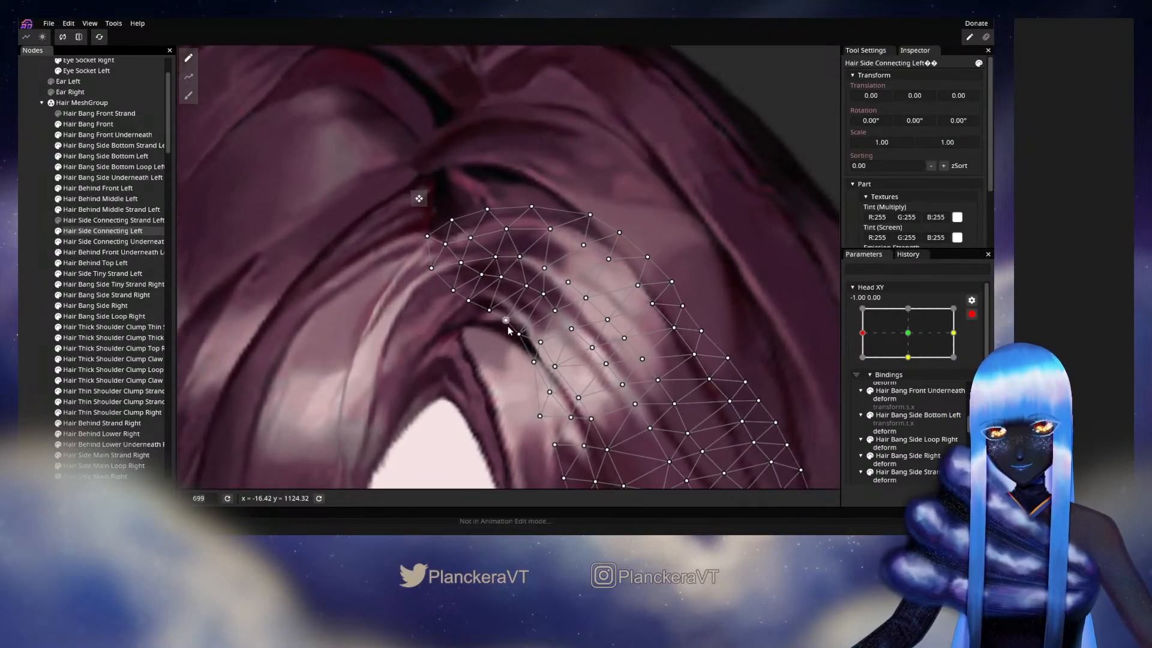
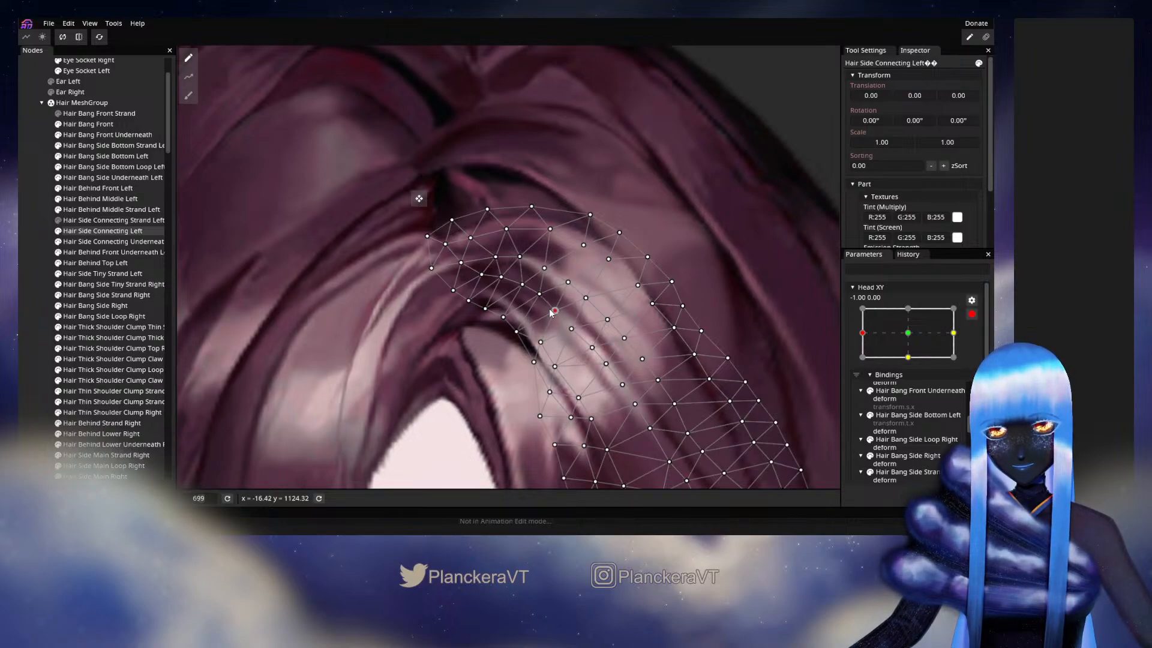
# - Adjust lower inner edge vertices of Hair Side Connecting Left, comparing the Head XY 0.00, 0.00 keyframe with -1.00, 0.00, and deselect the mesh
pyautogui.click(543, 341)
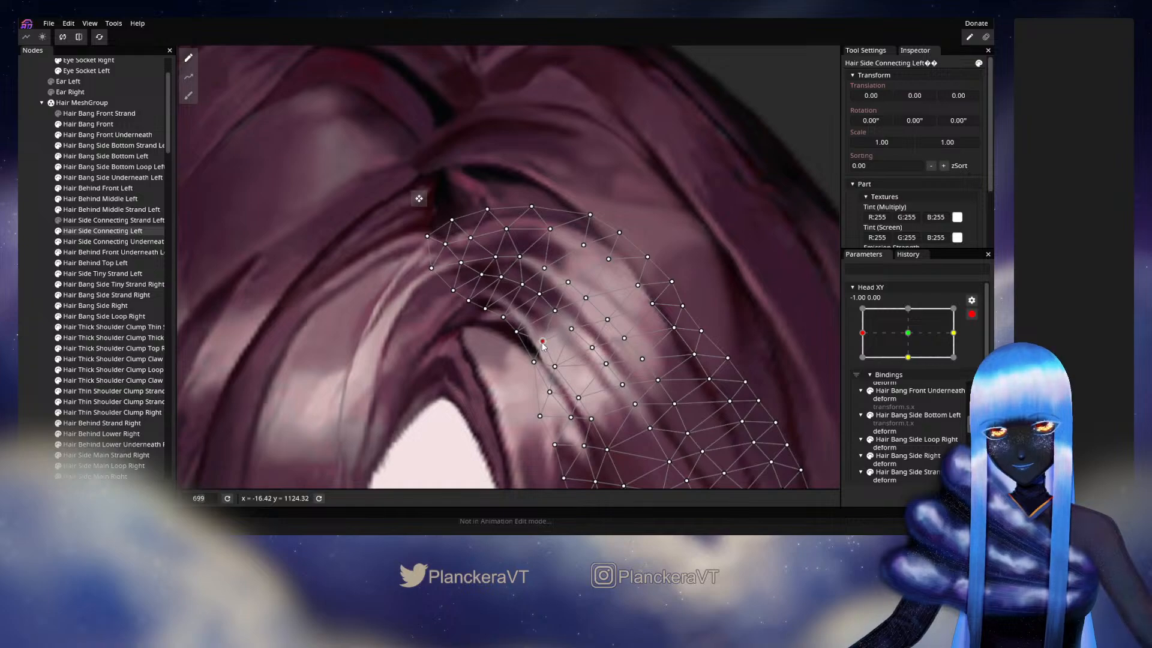
pyautogui.moveTo(524, 334); pyautogui.dragTo(520, 335)
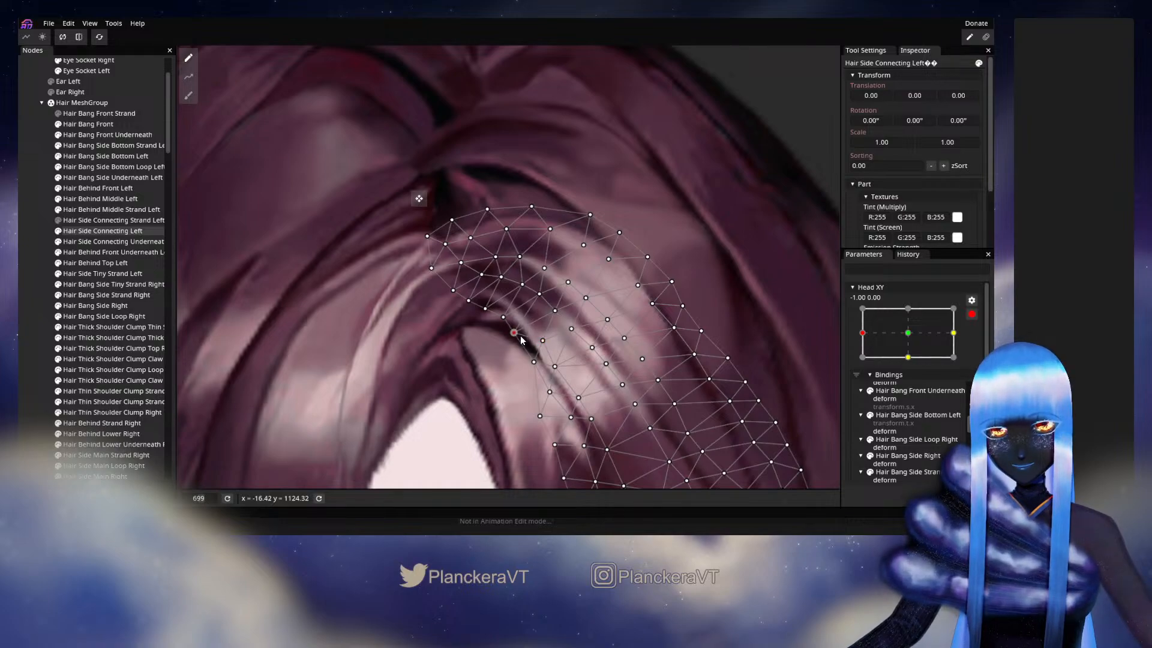
pyautogui.click(899, 338)
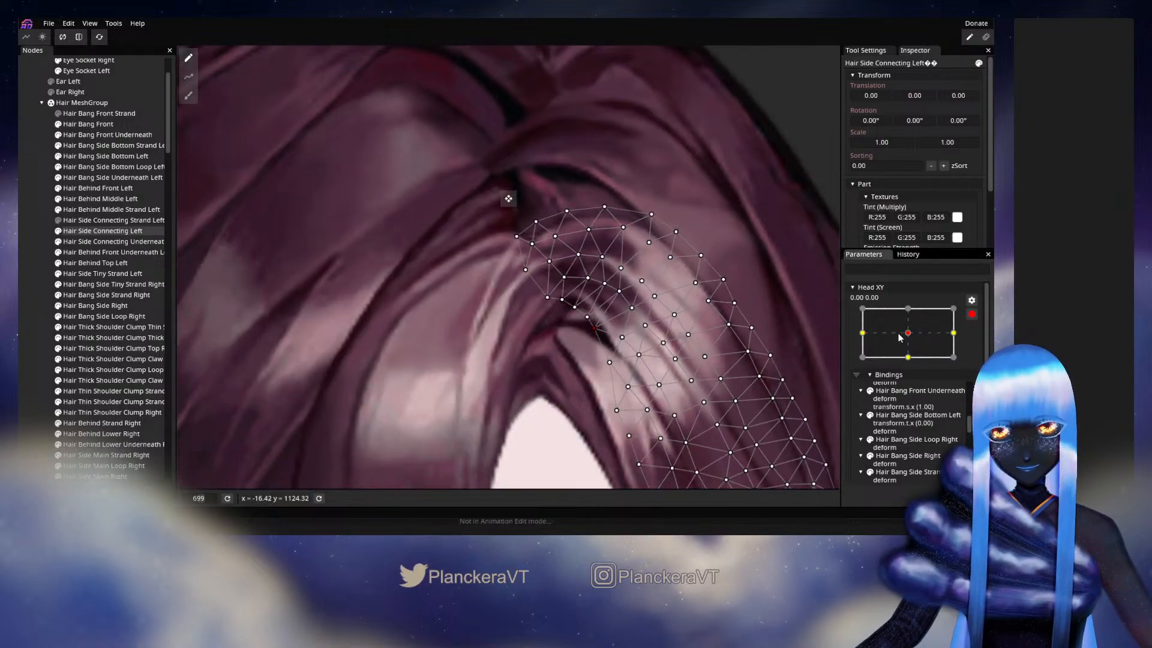
pyautogui.click(862, 332)
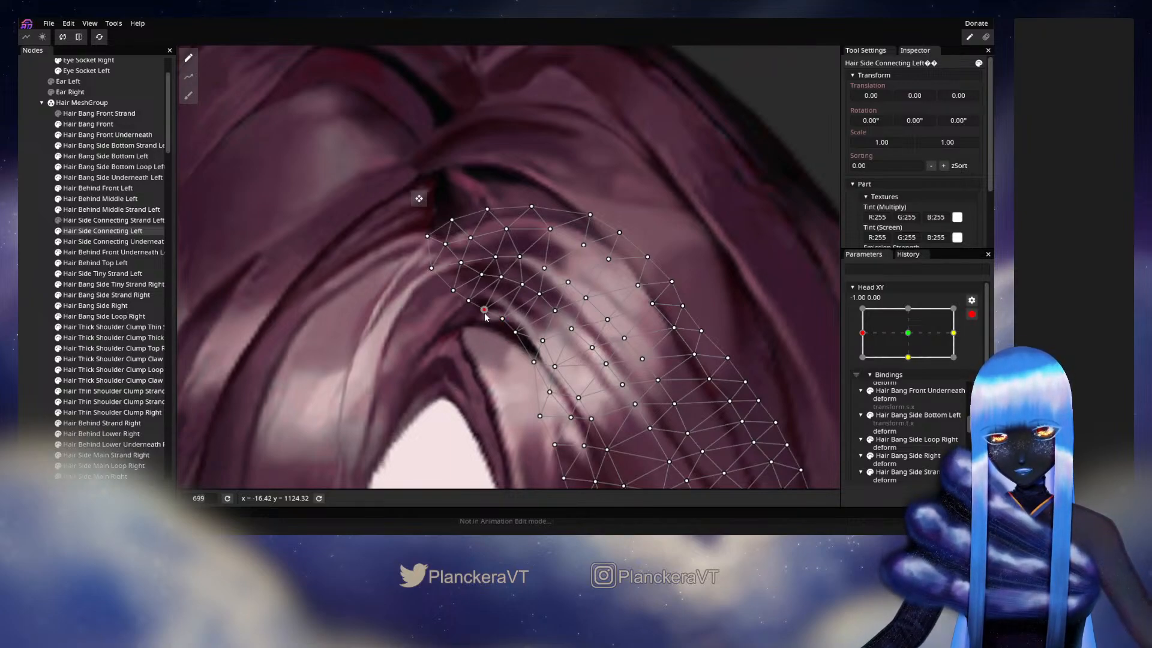
pyautogui.click(638, 402)
# - Disarm Head XY, examine the parting while varying the head turn around -1.00, 0.00, and rearm the parameter
pyautogui.scroll(-3, 622, 385)
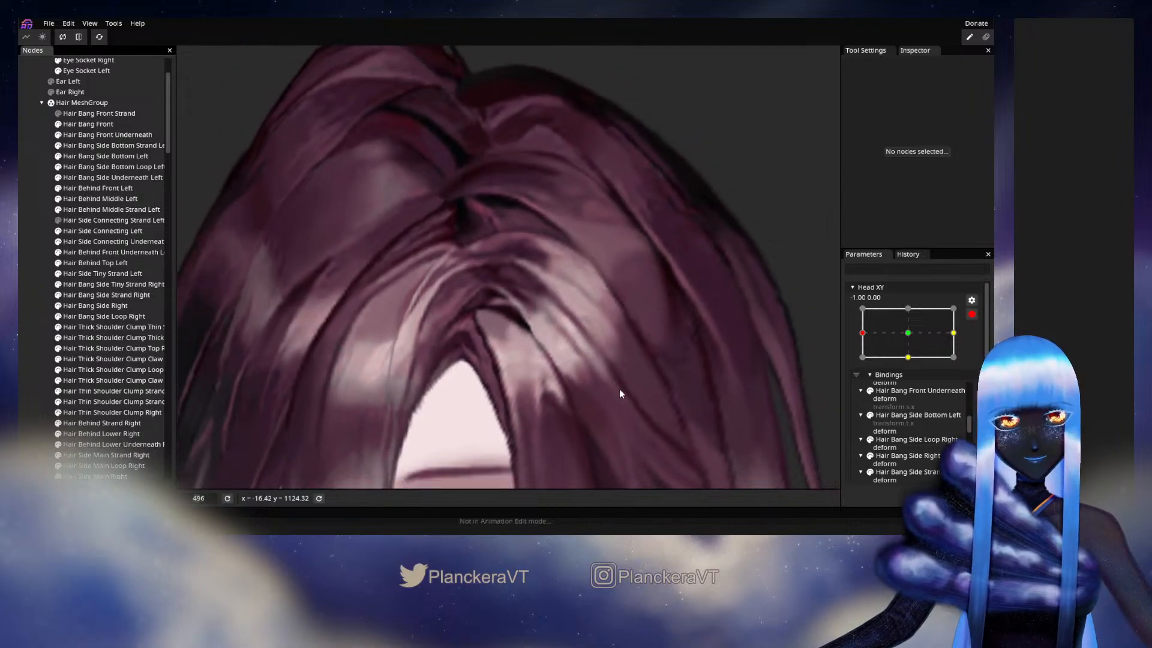
pyautogui.click(972, 315)
pyautogui.moveTo(866, 368)
pyautogui.mouseDown()
pyautogui.moveTo(913, 369)
pyautogui.moveTo(852, 372)
pyautogui.moveTo(907, 371)
pyautogui.moveTo(862, 368)
pyautogui.mouseUp()
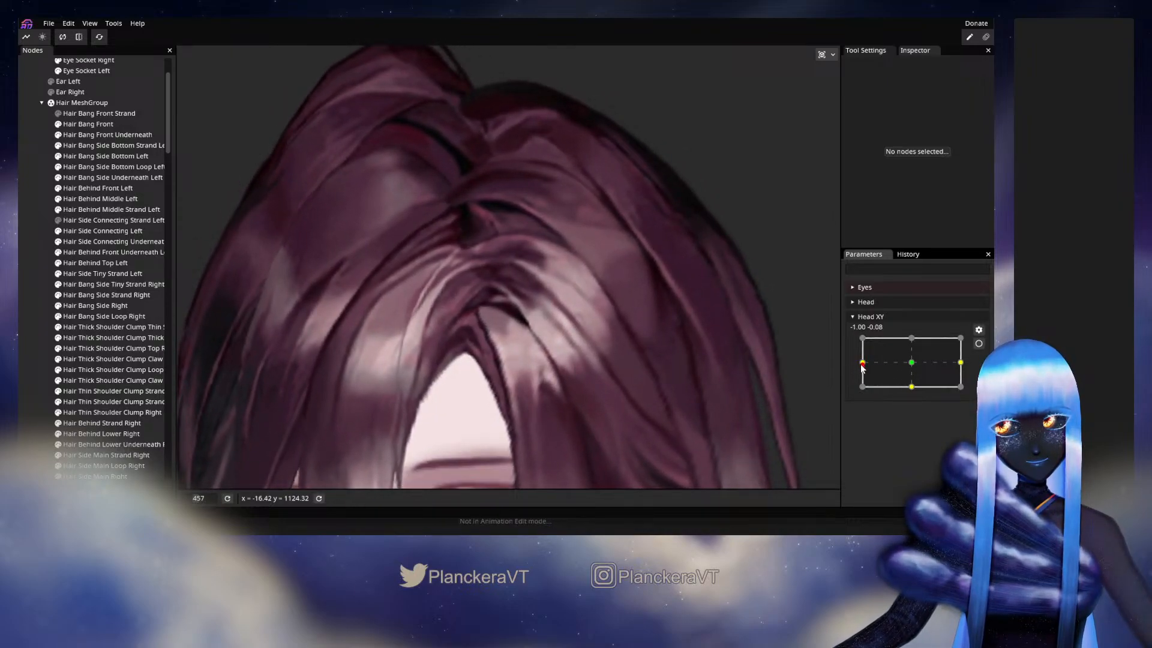
pyautogui.click(978, 344)
# - Nudge the inner edge vertices at the parting end of the Hair Side Connecting Left mesh and deselect it
pyautogui.click(102, 231)
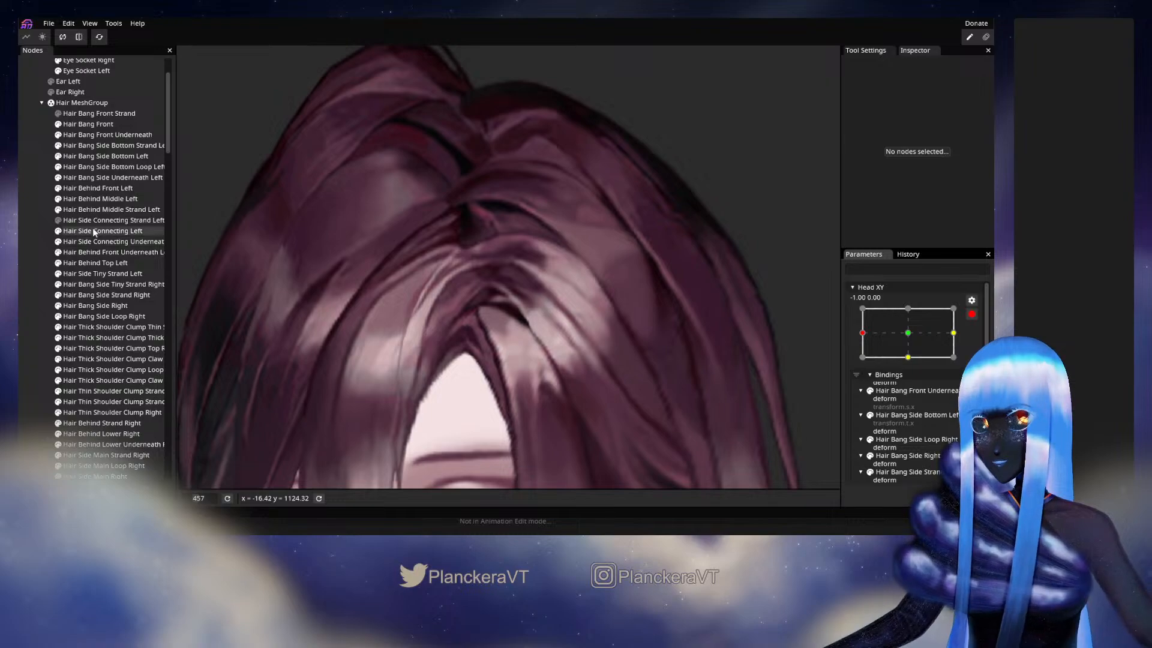
pyautogui.scroll(5, 487, 326)
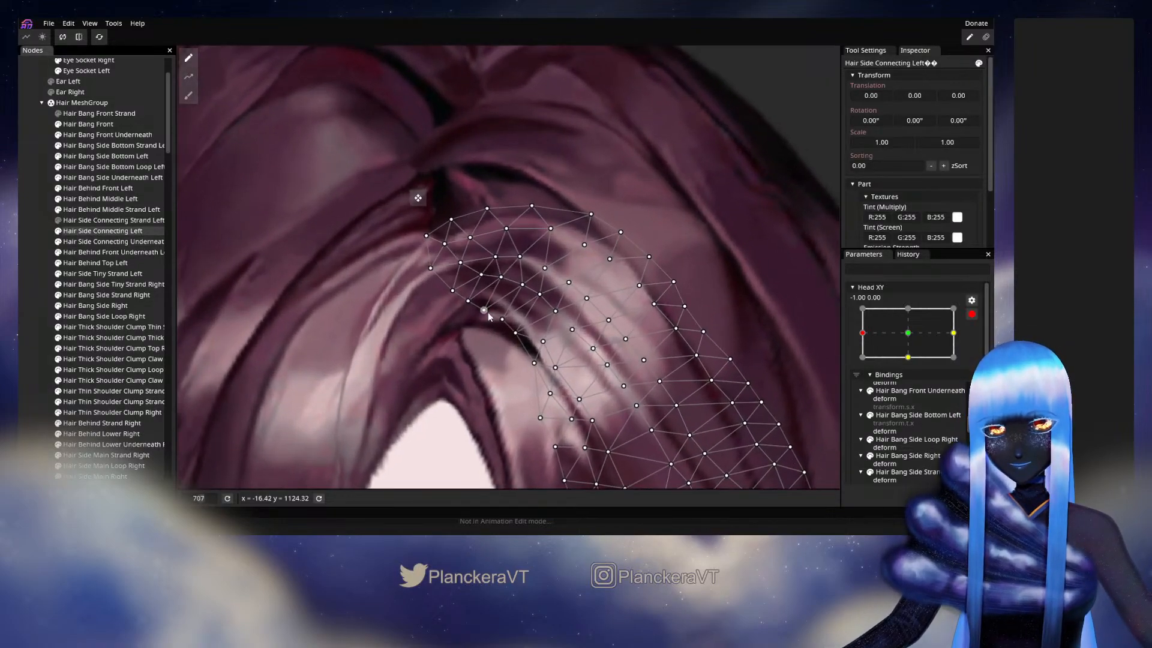
pyautogui.moveTo(489, 313); pyautogui.dragTo(492, 314)
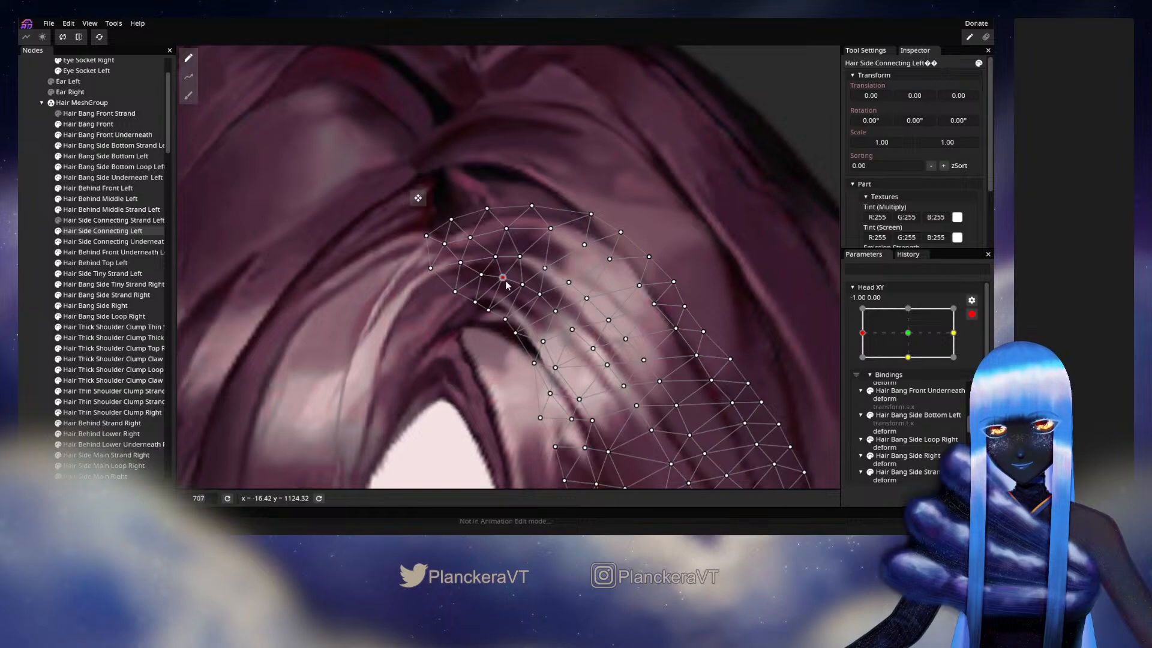
pyautogui.click(486, 340)
# - Disarm Head XY, recheck the inner edge of the parting with small head turns near -1.00, 0.00, and rearm
pyautogui.scroll(-3, 647, 372)
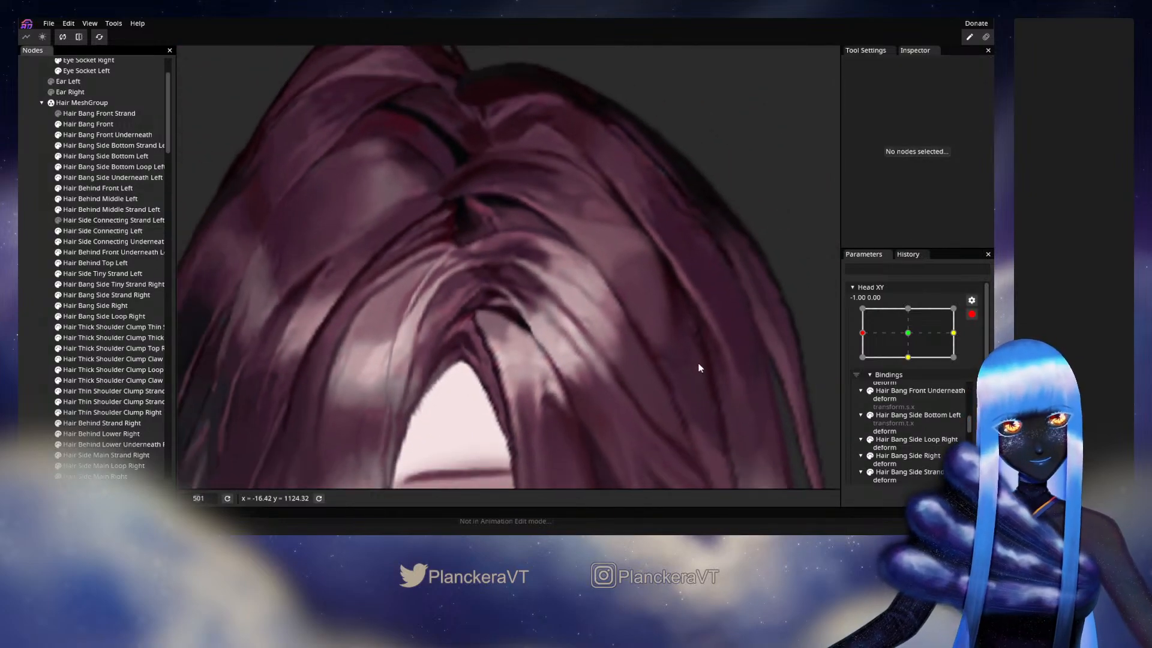
pyautogui.click(971, 313)
pyautogui.scroll(-1, 779, 333)
pyautogui.moveTo(862, 363)
pyautogui.mouseDown()
pyautogui.moveTo(908, 367)
pyautogui.moveTo(864, 363)
pyautogui.mouseUp()
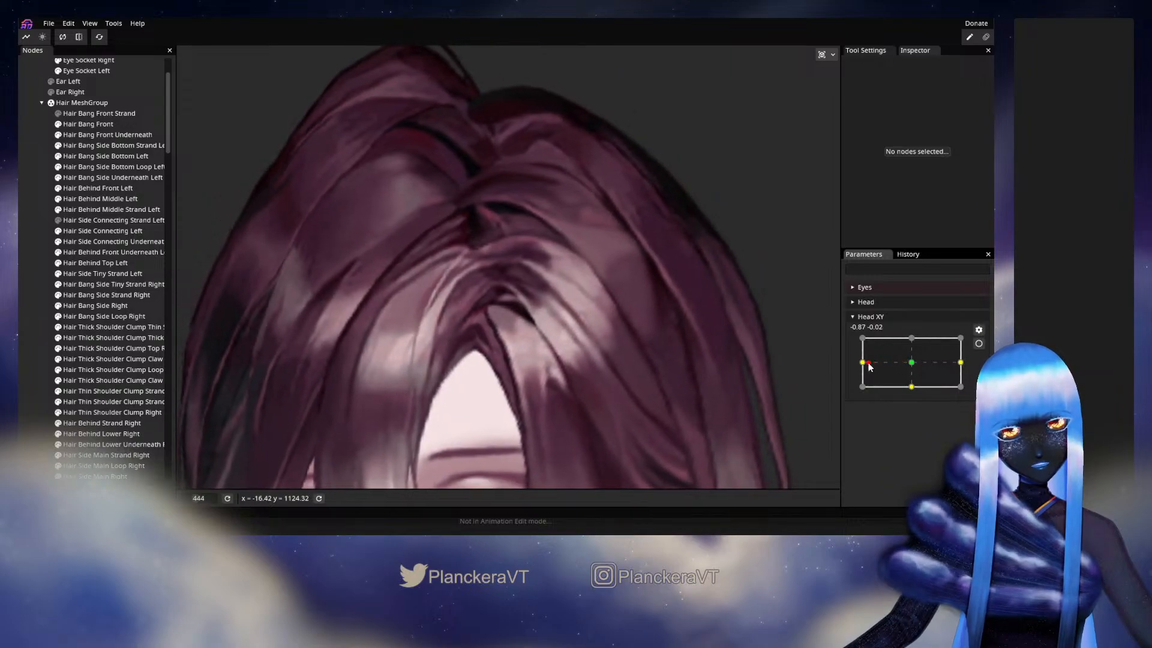
pyautogui.click(979, 344)
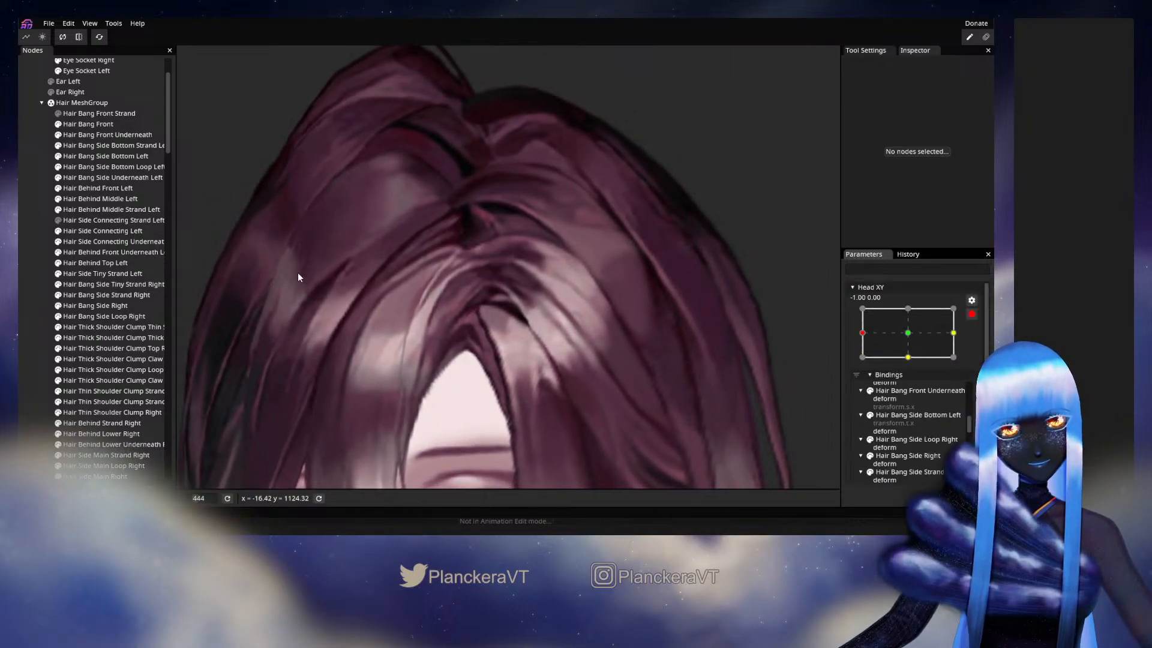
# - Fine-tune a lower inner edge vertex of Hair Side Connecting Left beside the dark gap under the parting, and deselect the mesh
pyautogui.click(104, 243)
pyautogui.scroll(4, 527, 376)
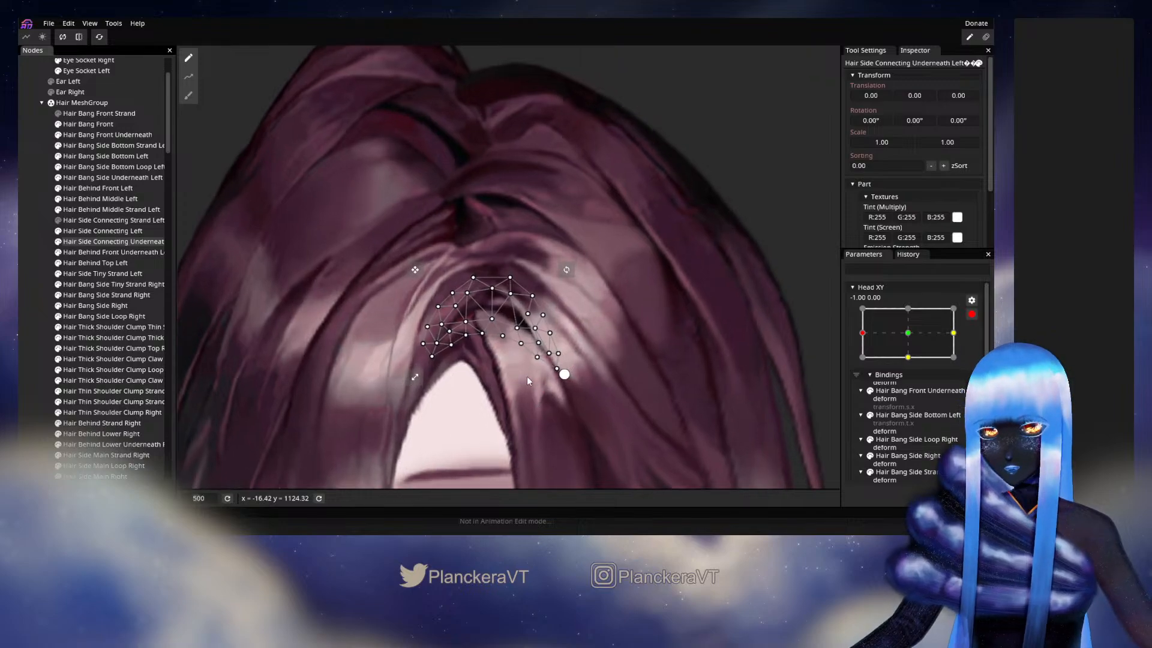
pyautogui.click(103, 232)
pyautogui.scroll(4, 505, 390)
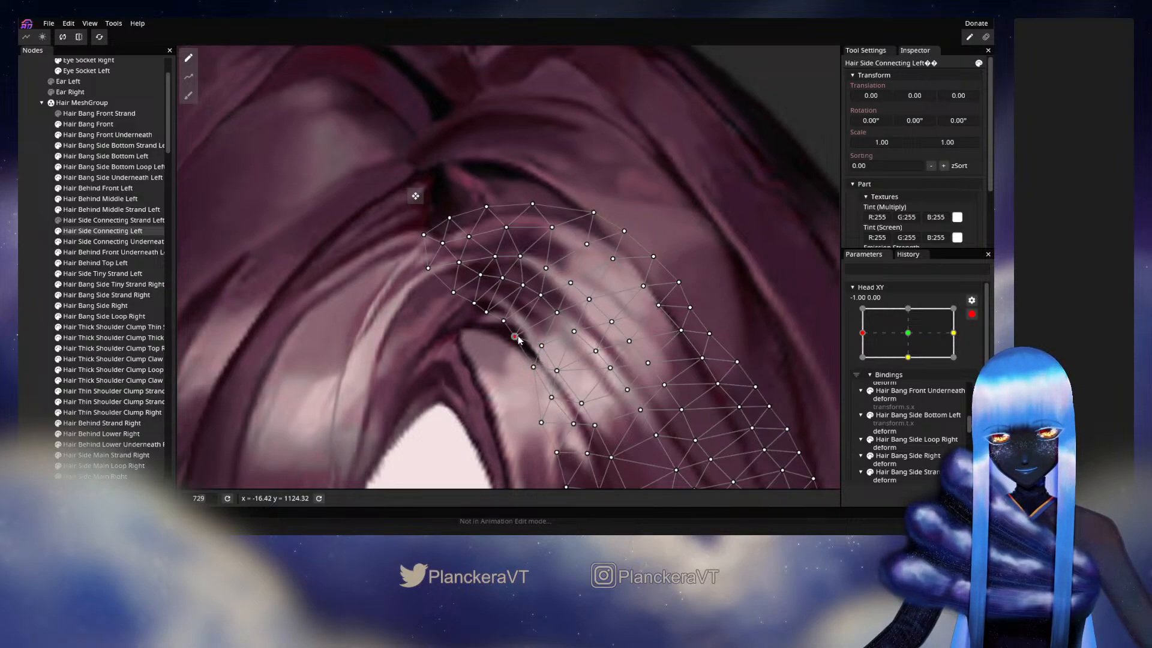
pyautogui.click(541, 454)
# - Check the parting from farther out with Head XY disarmed and moved slightly around -1.00, 0.00, and rearm it
pyautogui.scroll(-5, 631, 444)
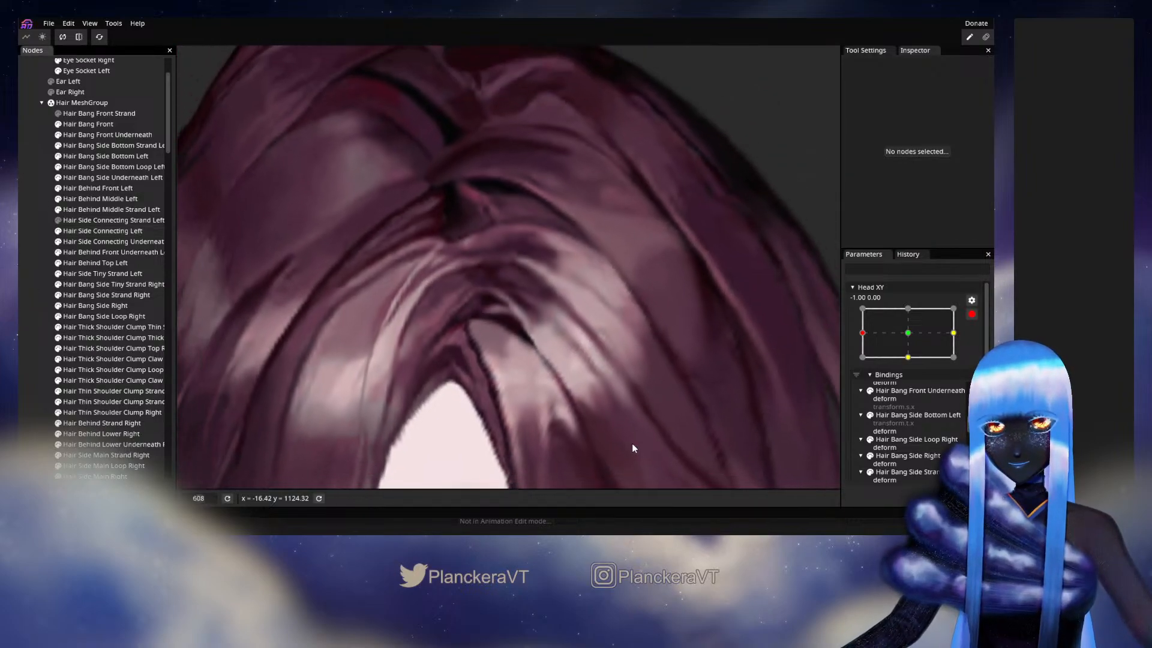
pyautogui.scroll(-1, 633, 433)
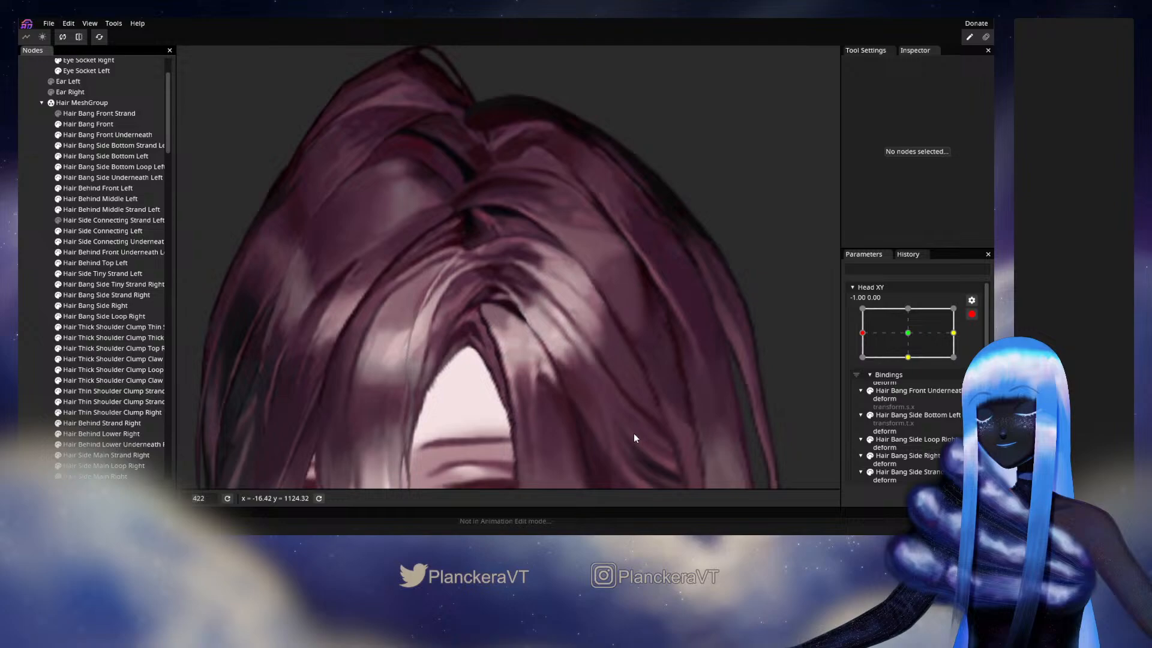
pyautogui.click(972, 314)
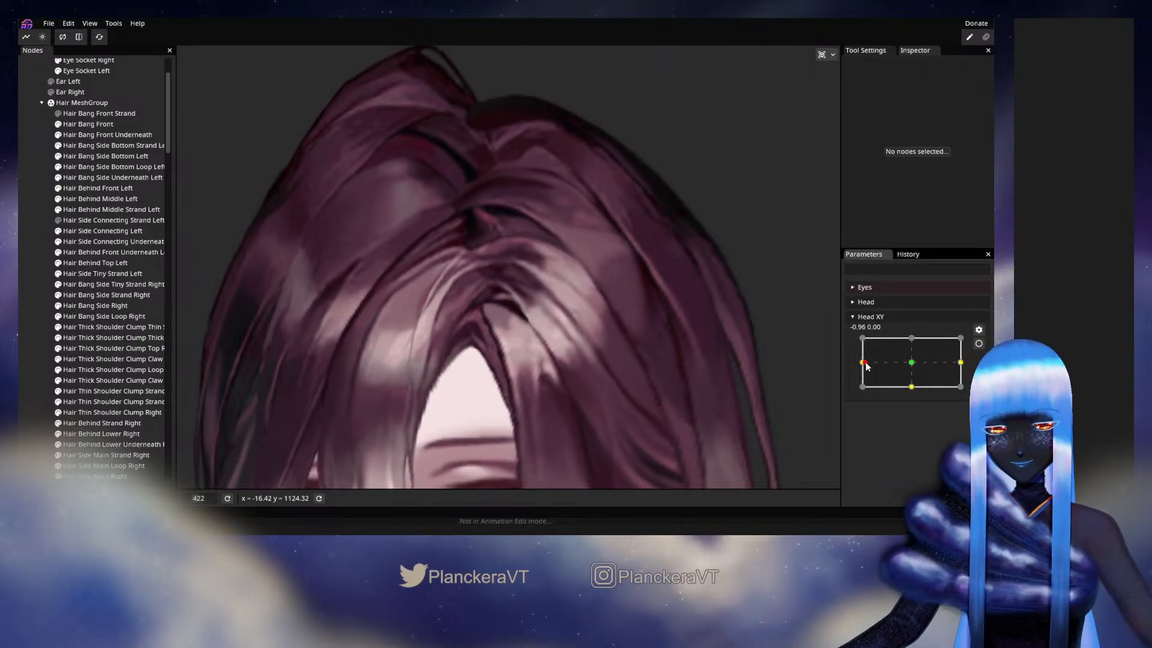
pyautogui.moveTo(862, 363)
pyautogui.mouseDown()
pyautogui.moveTo(915, 368)
pyautogui.moveTo(860, 363)
pyautogui.mouseUp()
pyautogui.click(979, 343)
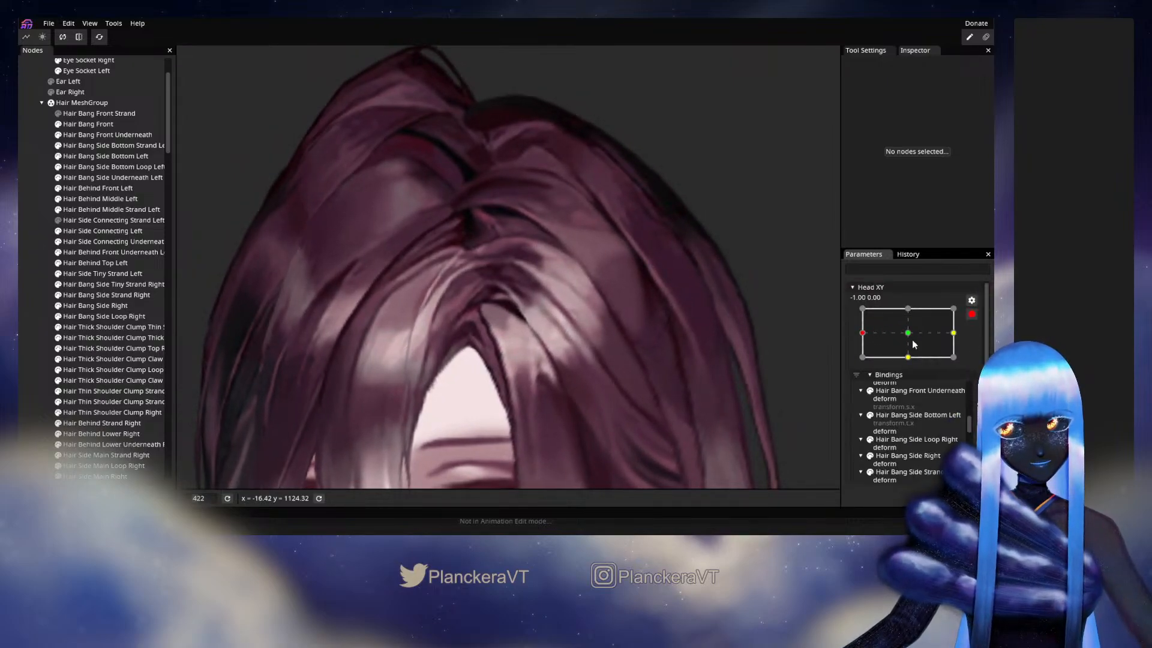
# - Shift the inner edge vertices nearest the parting end of Hair Side Connecting Left and clear the selection
pyautogui.click(114, 233)
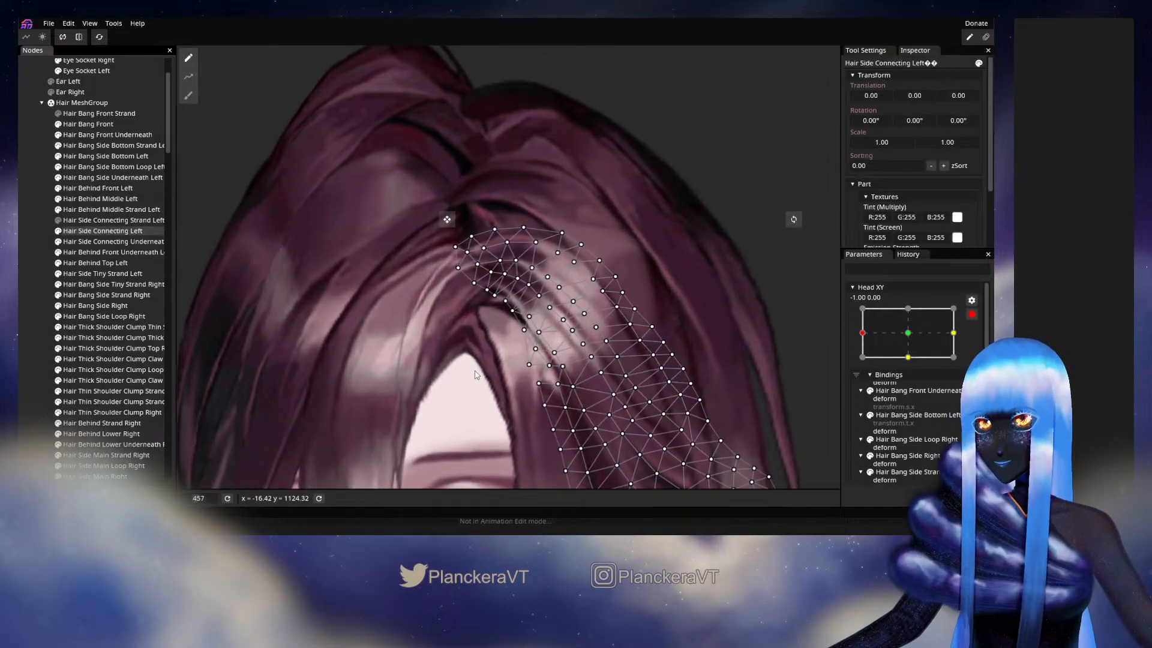
pyautogui.scroll(5, 481, 369)
pyautogui.scroll(4, 485, 366)
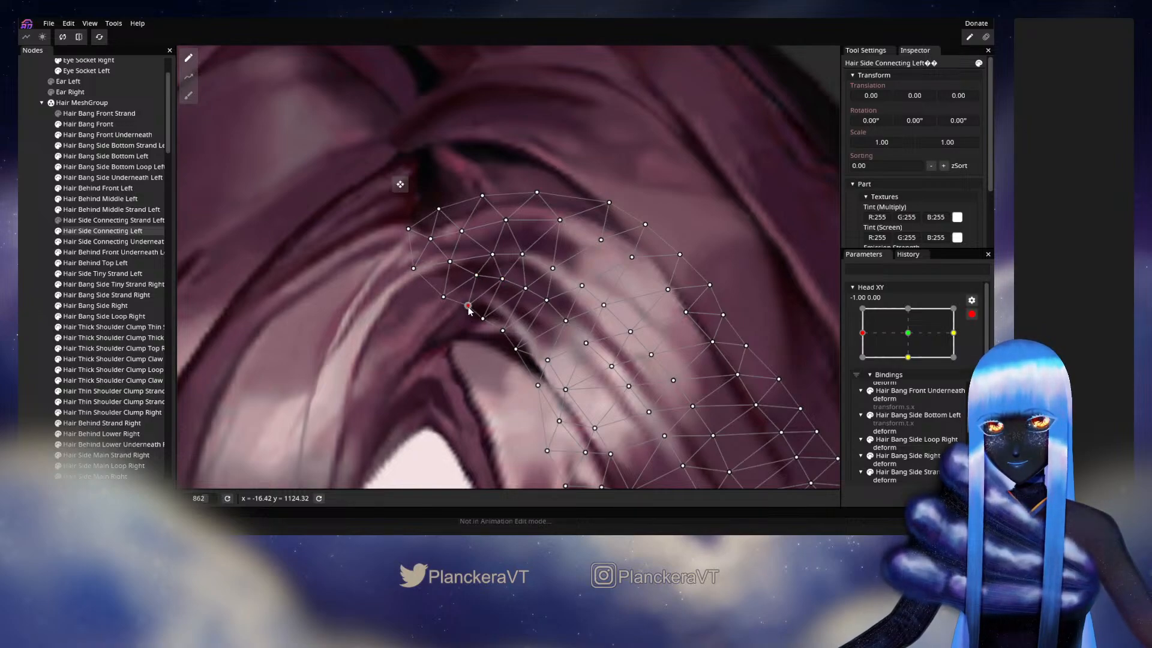
pyautogui.click(614, 377)
# - Disarm Head XY, inspect the whole top of the hair around -1.00, 0.00, and rearm the parameter
pyautogui.scroll(-6, 622, 377)
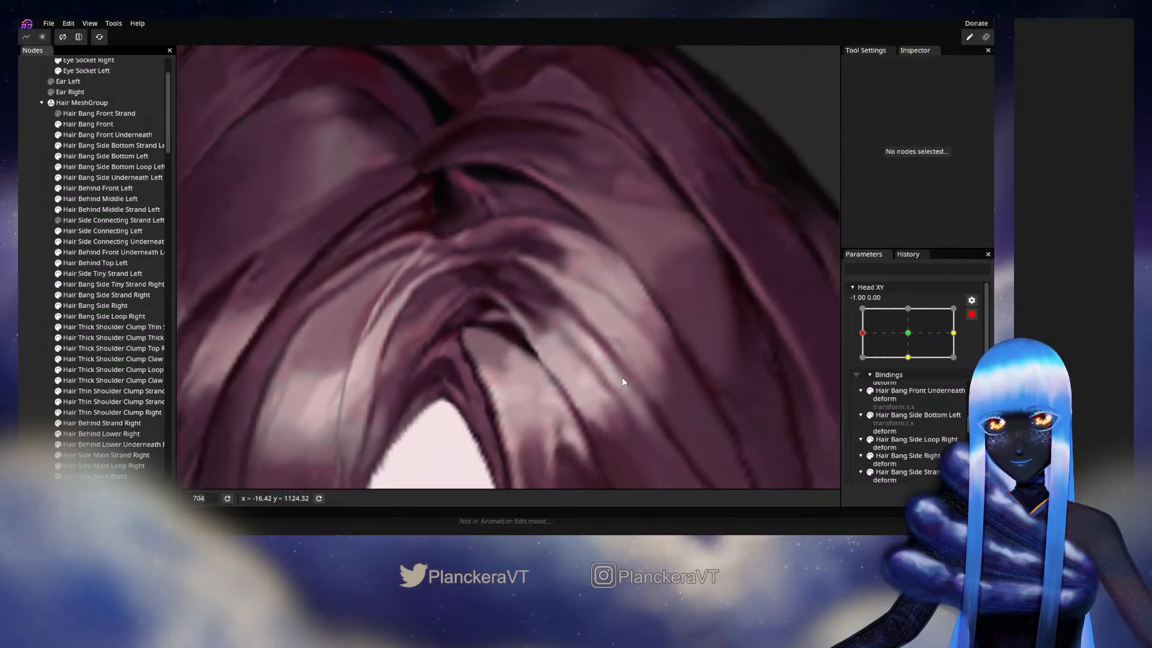
pyautogui.scroll(-3, 642, 380)
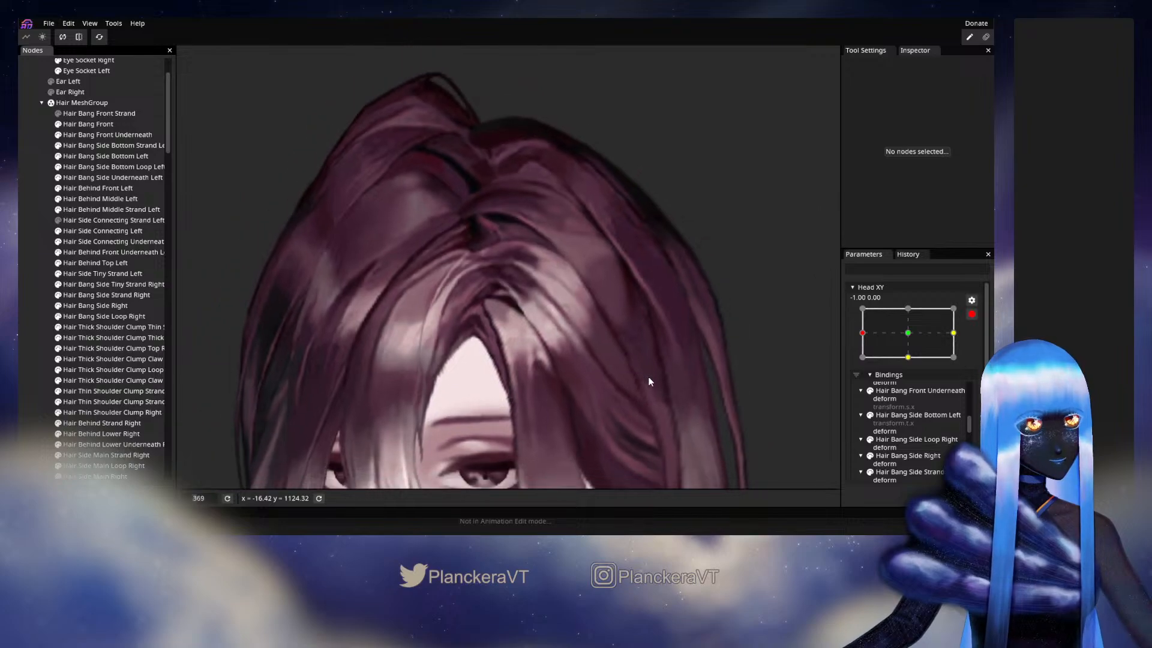
pyautogui.click(971, 315)
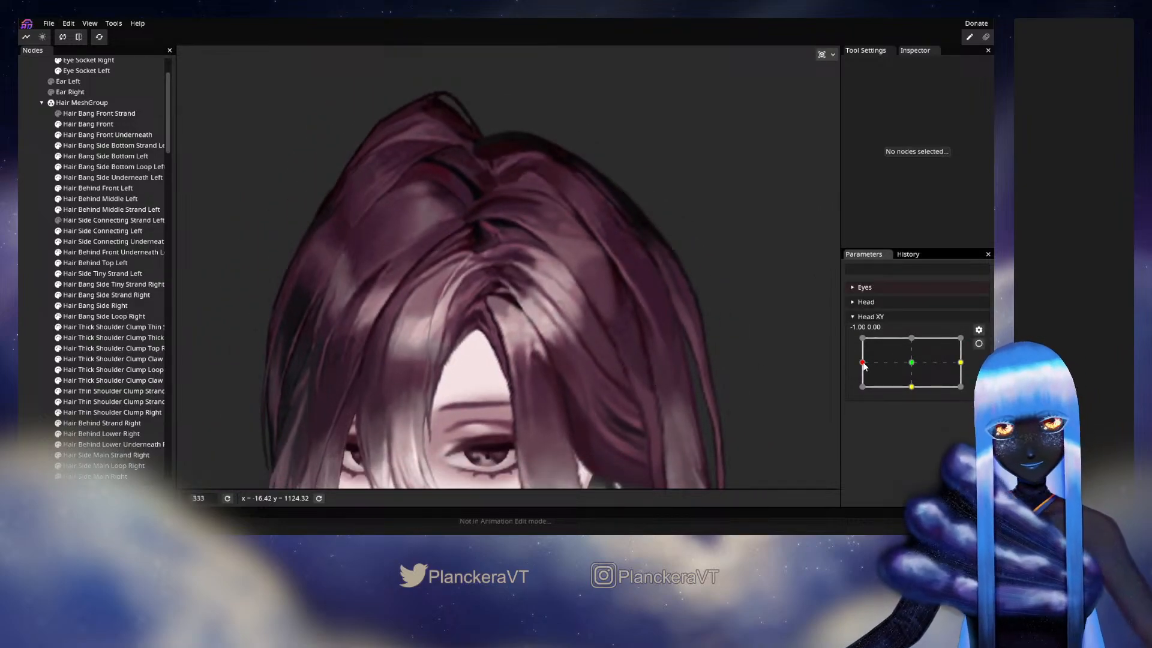
pyautogui.moveTo(864, 366)
pyautogui.mouseDown()
pyautogui.moveTo(903, 366)
pyautogui.moveTo(863, 364)
pyautogui.mouseUp()
pyautogui.click(978, 344)
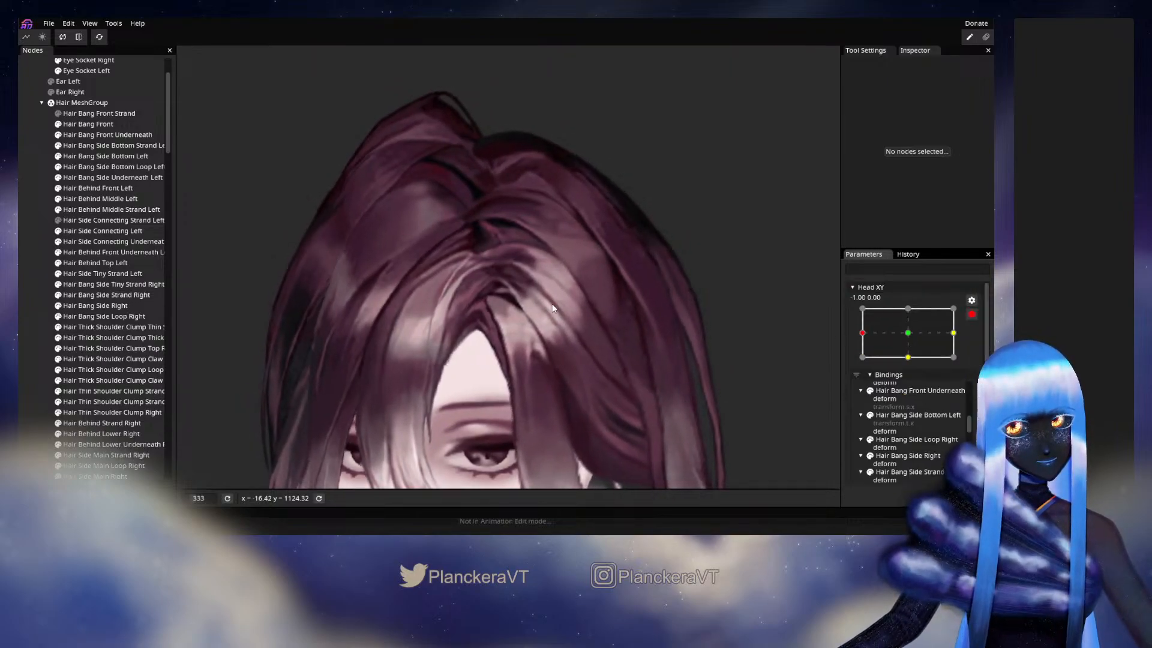
# - Refine one more inner edge vertex of Hair Side Connecting Left near the parting and deselect the mesh
pyautogui.scroll(6, 495, 282)
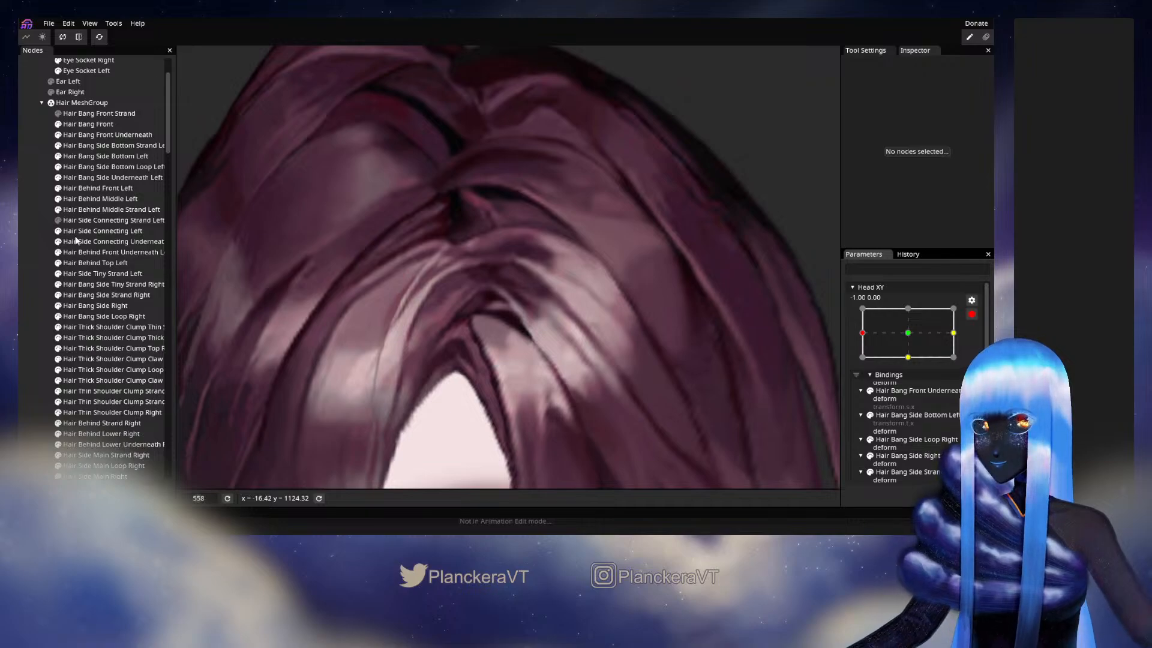
pyautogui.click(77, 231)
pyautogui.scroll(2, 479, 300)
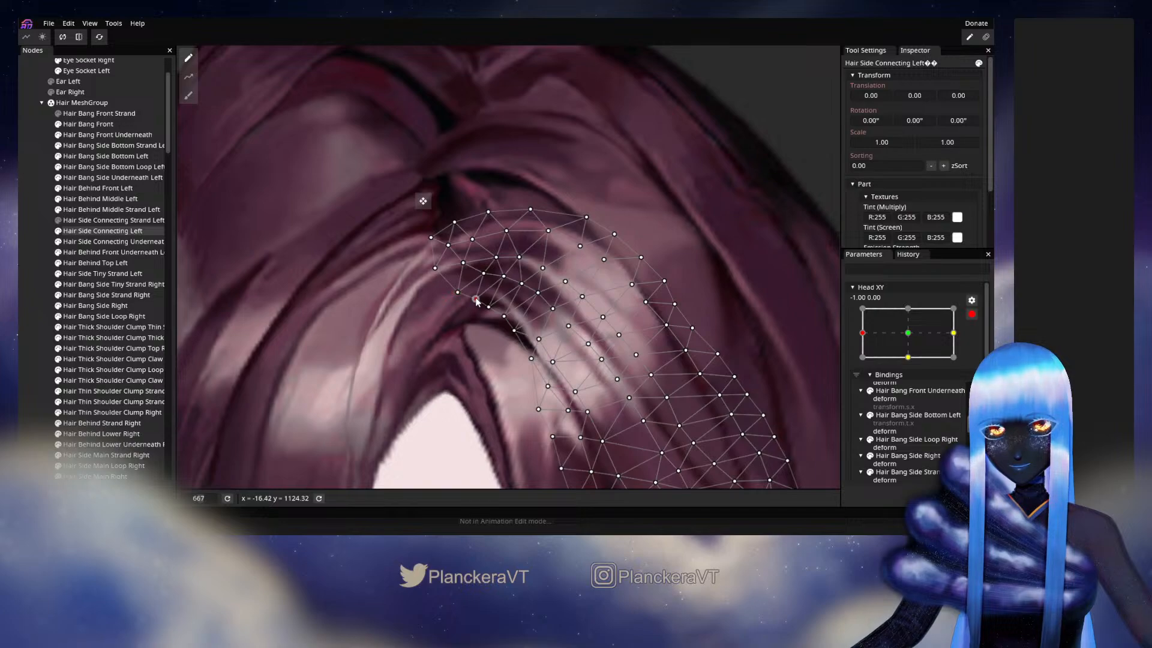
pyautogui.click(18, 260)
# - Disarm Head XY, test how the parting moves near -1.00, 0.00 with the upper face in view, and rearm
pyautogui.scroll(-5, 585, 380)
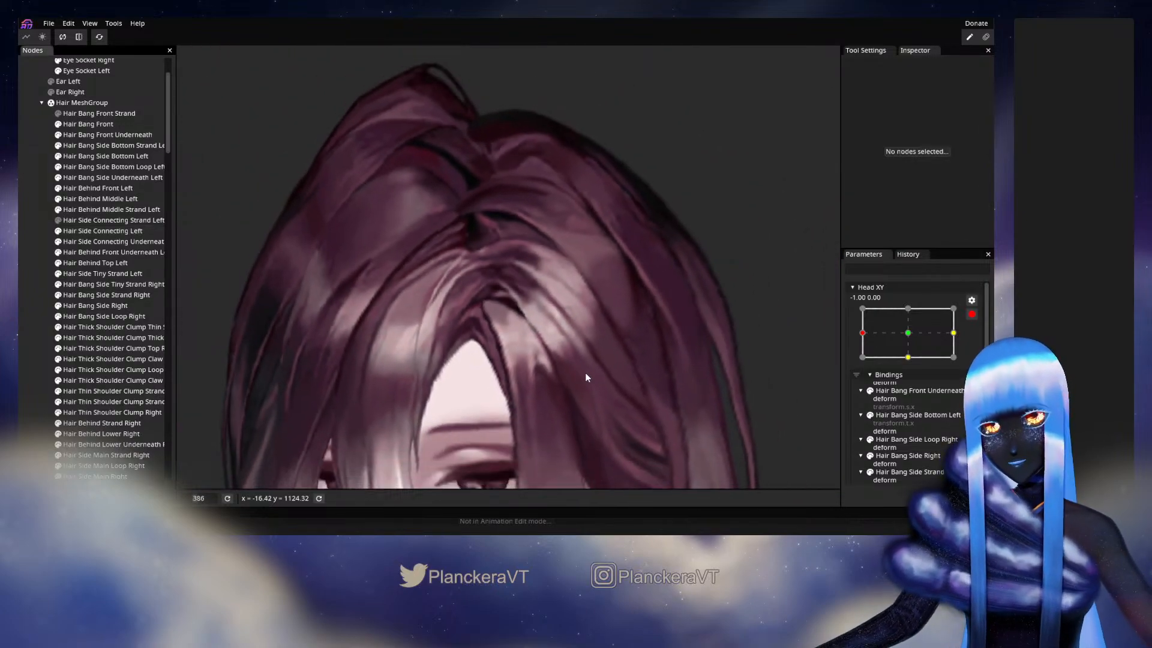
pyautogui.scroll(-2, 585, 374)
pyautogui.click(971, 314)
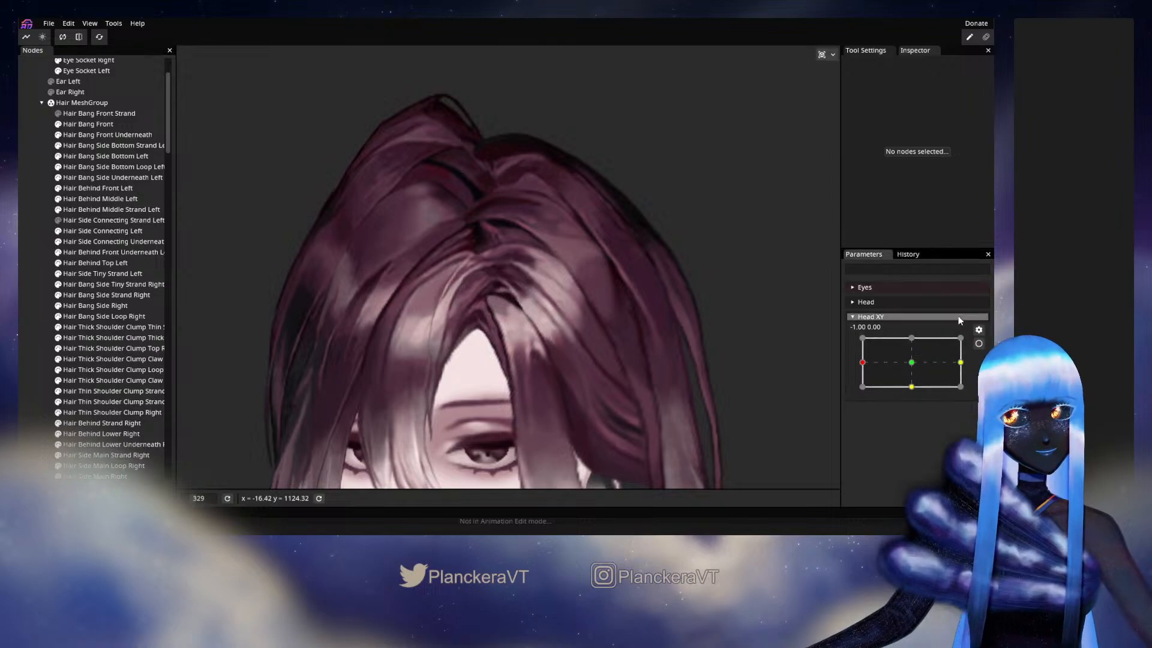
pyautogui.moveTo(863, 362)
pyautogui.mouseDown()
pyautogui.moveTo(912, 366)
pyautogui.moveTo(862, 362)
pyautogui.mouseUp()
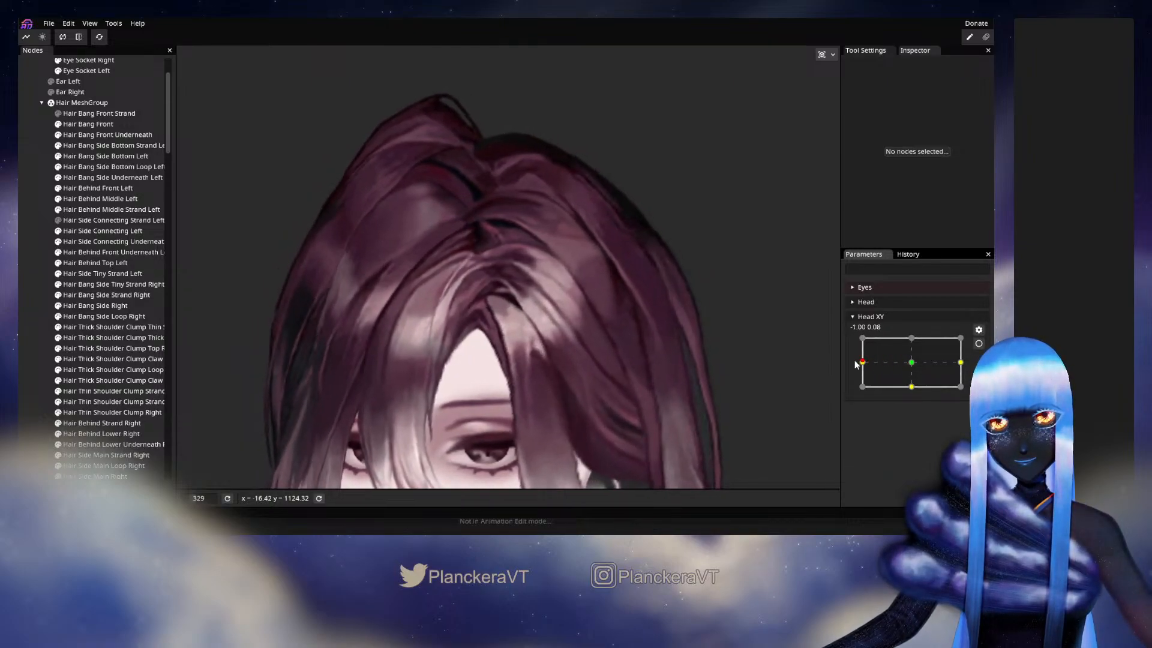
pyautogui.click(978, 344)
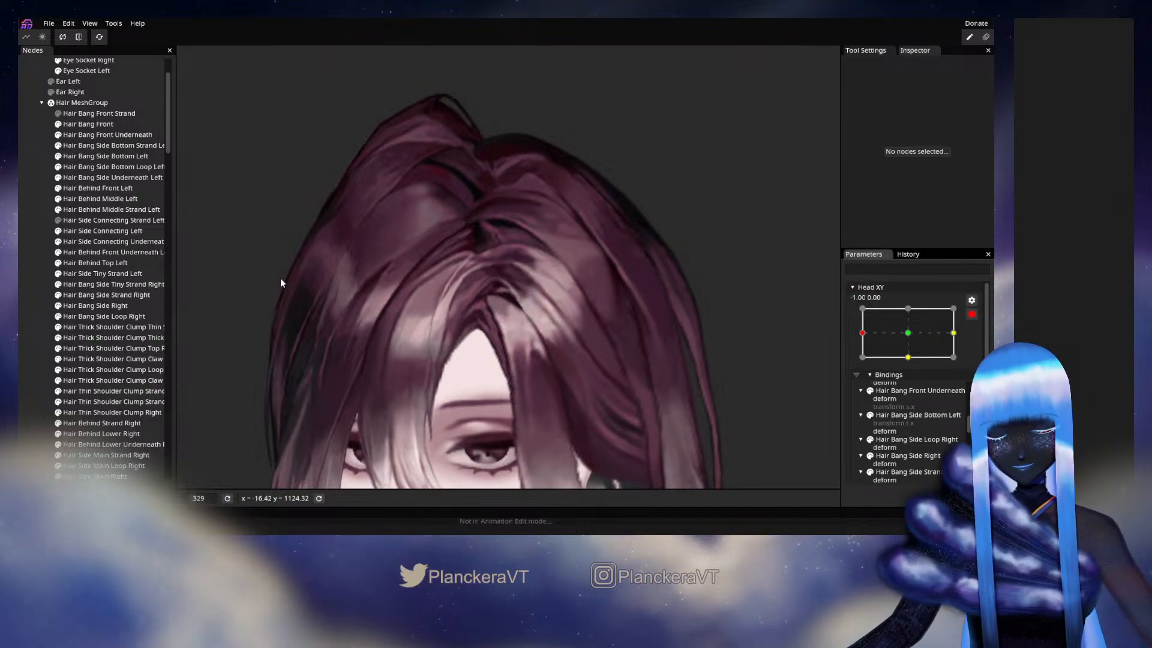
# - Brush the upper edge of the Hair Side Connecting Left mesh with the Circle Brush at size 14 and deselect it
pyautogui.click(94, 232)
pyautogui.click(189, 95)
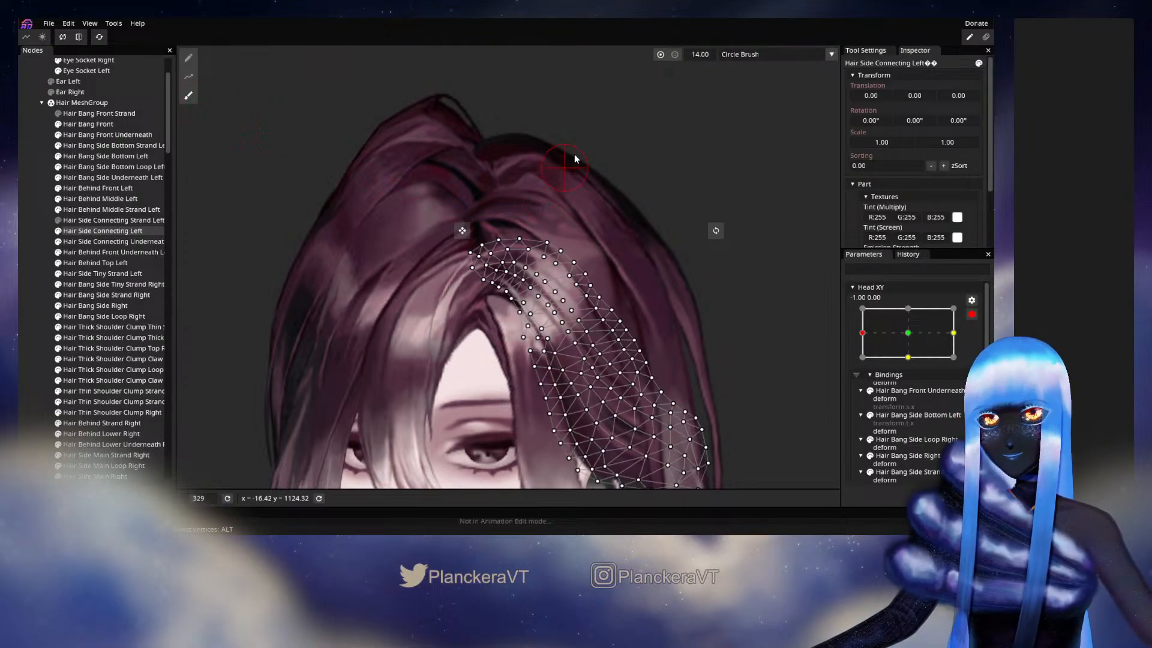
pyautogui.click(46, 293)
# - Disarm Head XY to check the hair's upper edge around -1.00, 0.00, and rearm it with Hair Side Connecting Left selected
pyautogui.click(972, 315)
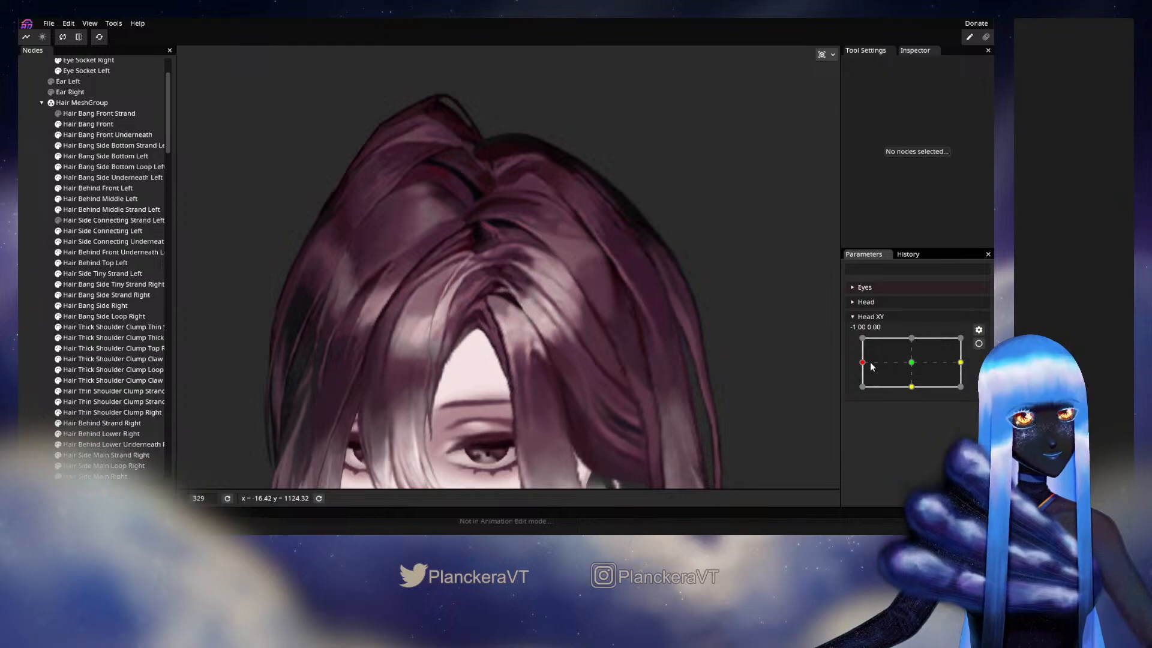
pyautogui.moveTo(870, 362)
pyautogui.mouseDown()
pyautogui.moveTo(910, 362)
pyautogui.moveTo(862, 362)
pyautogui.mouseUp()
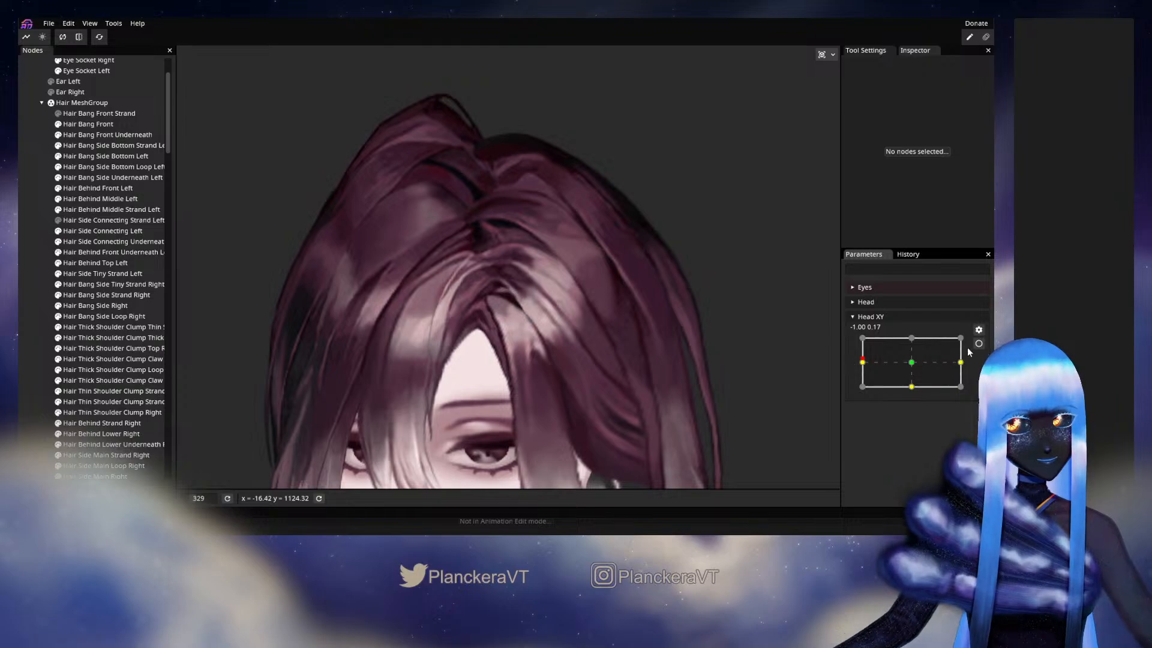
pyautogui.click(142, 232)
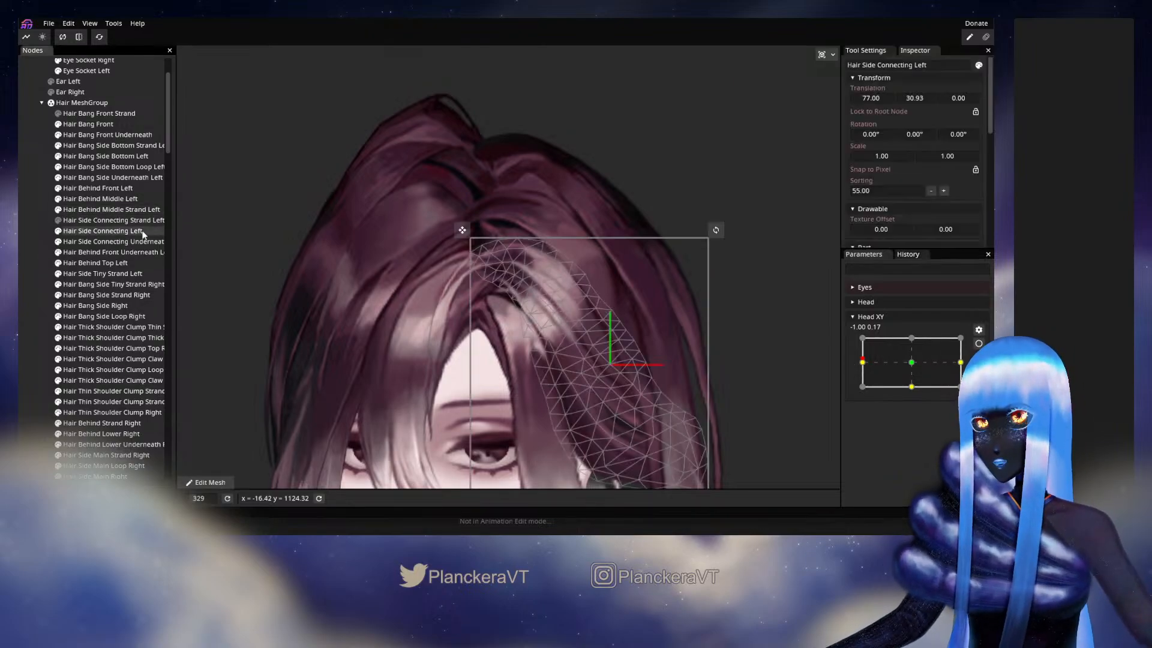
pyautogui.click(978, 344)
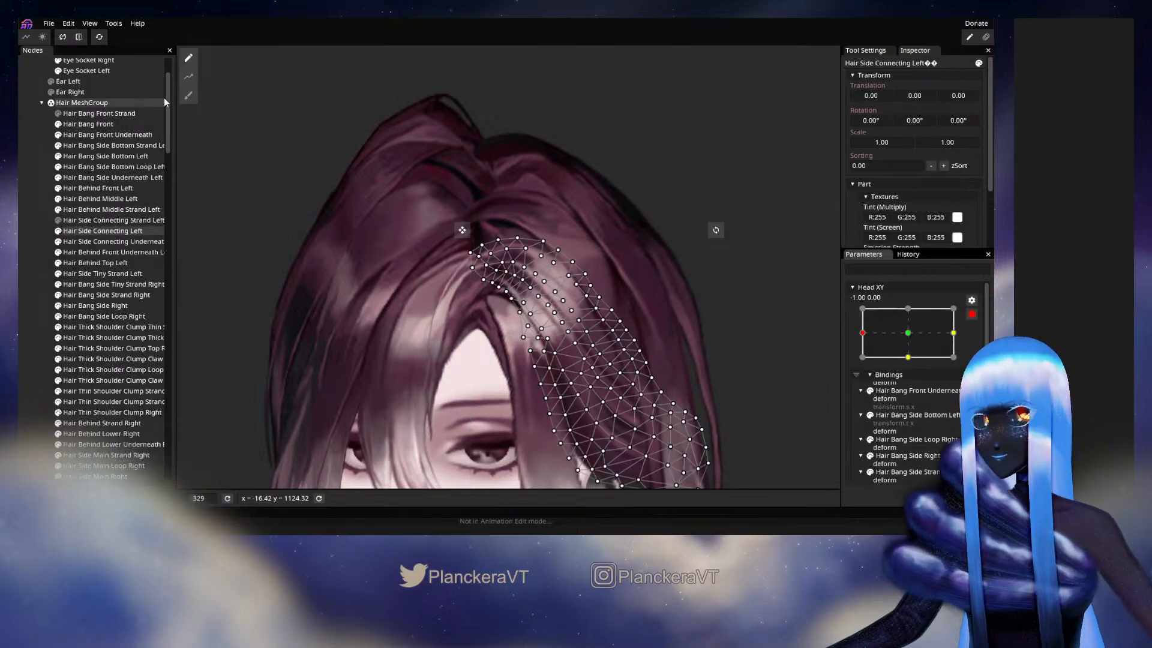
# - Brush the upper edge of Hair Side Connecting Left at Circle Brush size 32, then test Head XY near -1.00, 0.00 and rearm it
pyautogui.click(189, 95)
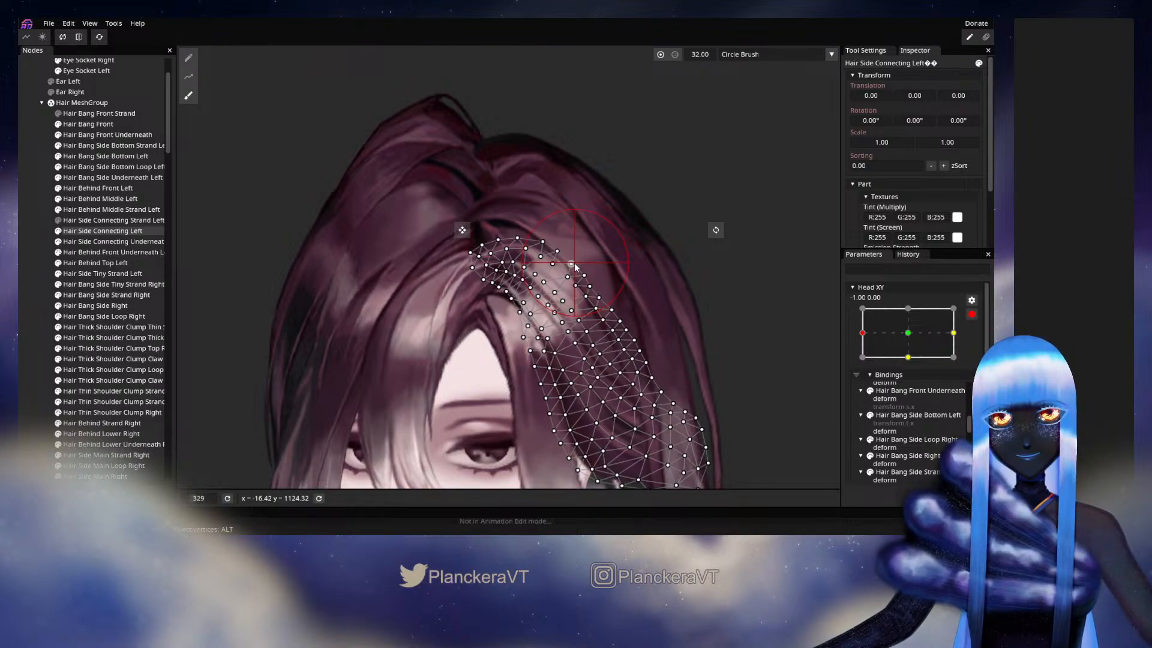
pyautogui.click(64, 288)
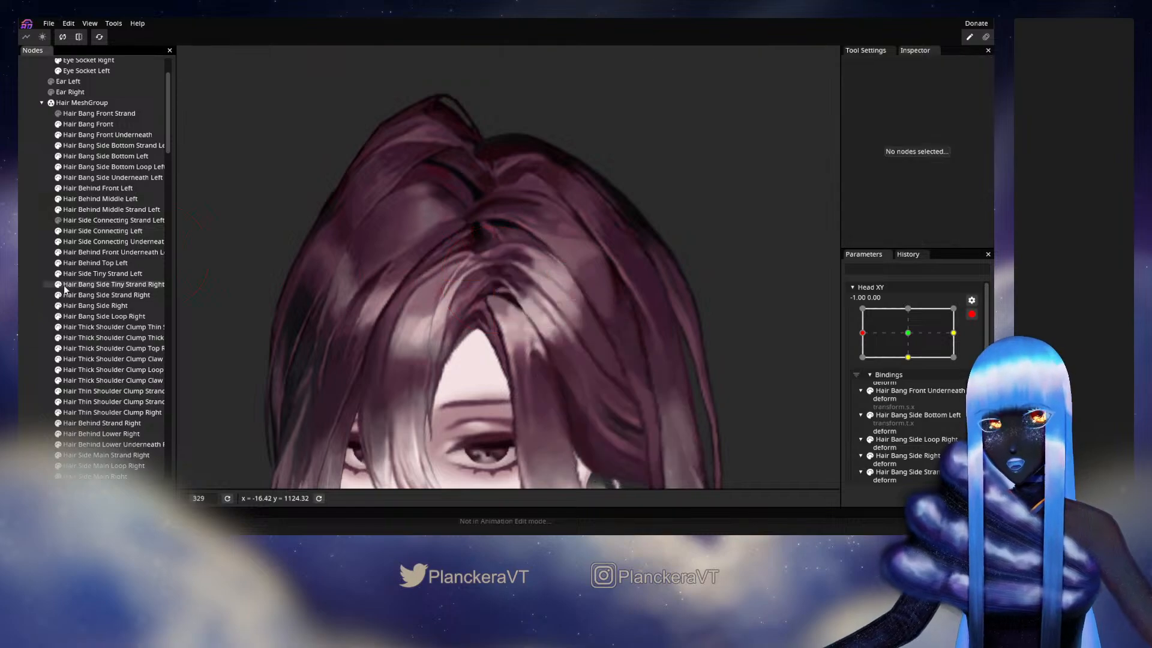
pyautogui.click(973, 314)
pyautogui.moveTo(871, 361)
pyautogui.mouseDown()
pyautogui.moveTo(913, 364)
pyautogui.moveTo(854, 366)
pyautogui.mouseUp()
pyautogui.click(978, 344)
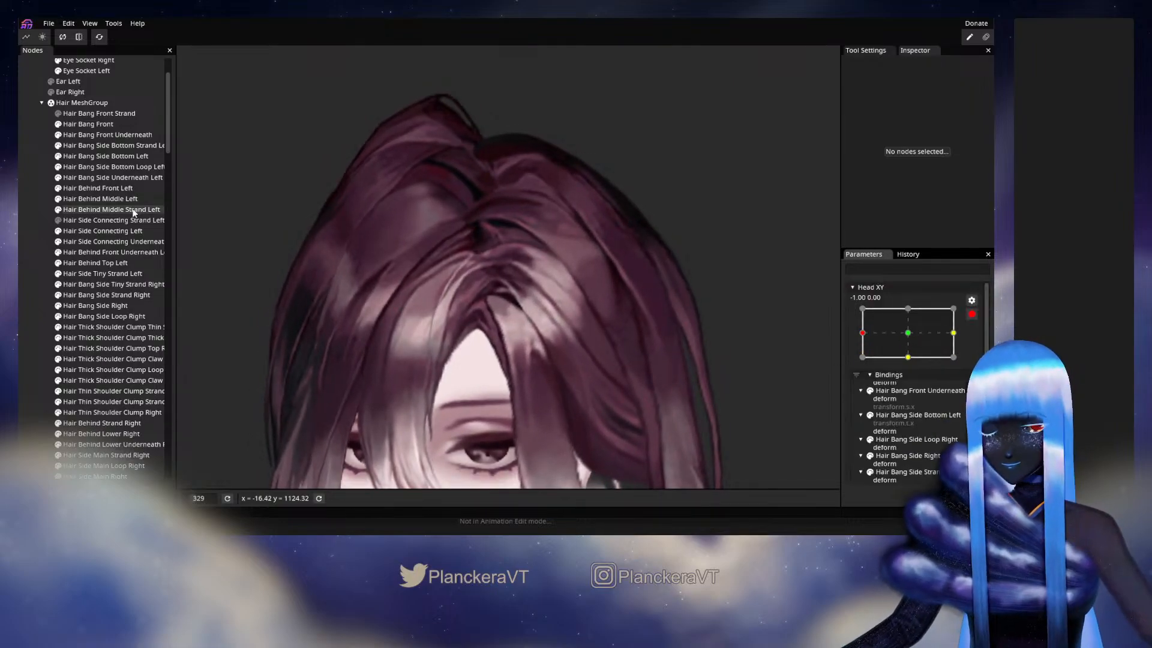
# - Nudge the upper edge of the Hair Side Connecting Left mesh with the Circle Brush at size 32 and deselect it
pyautogui.click(113, 230)
pyautogui.click(190, 96)
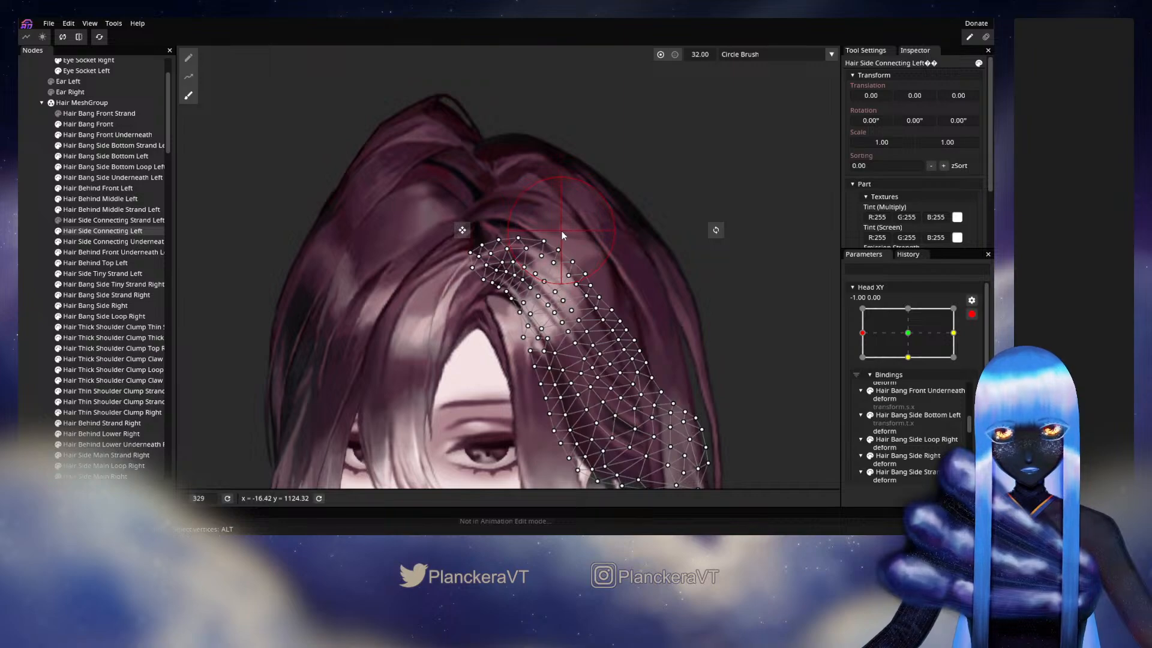
pyautogui.moveTo(568, 236); pyautogui.dragTo(557, 238)
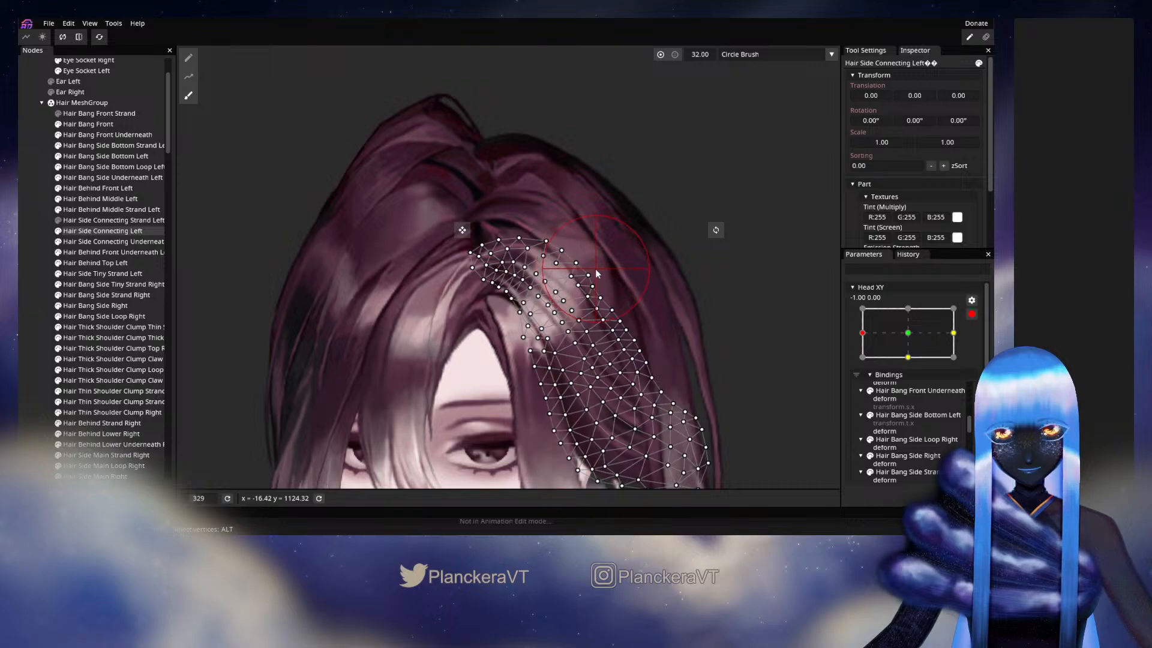
pyautogui.click(50, 304)
# - Disarm Head XY, check how the upper hair moves close to -1.00, 0.00, and rearm the parameter
pyautogui.click(971, 315)
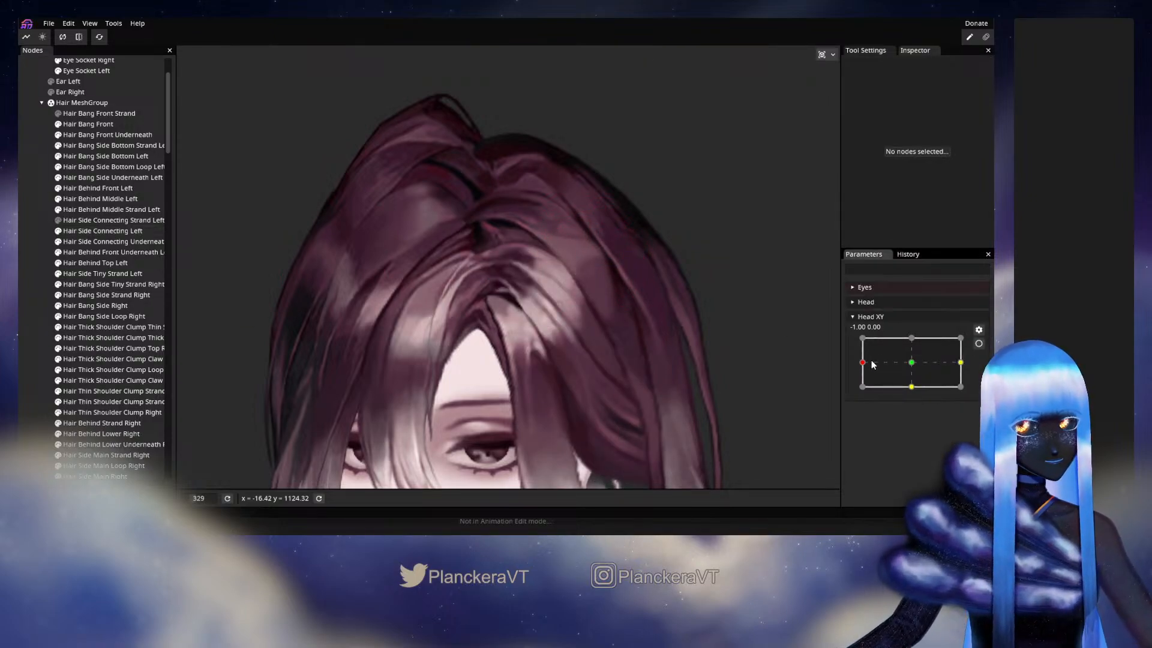
pyautogui.moveTo(865, 363)
pyautogui.mouseDown()
pyautogui.moveTo(914, 365)
pyautogui.moveTo(864, 364)
pyautogui.moveTo(894, 356)
pyautogui.moveTo(862, 353)
pyautogui.mouseUp()
pyautogui.click(979, 343)
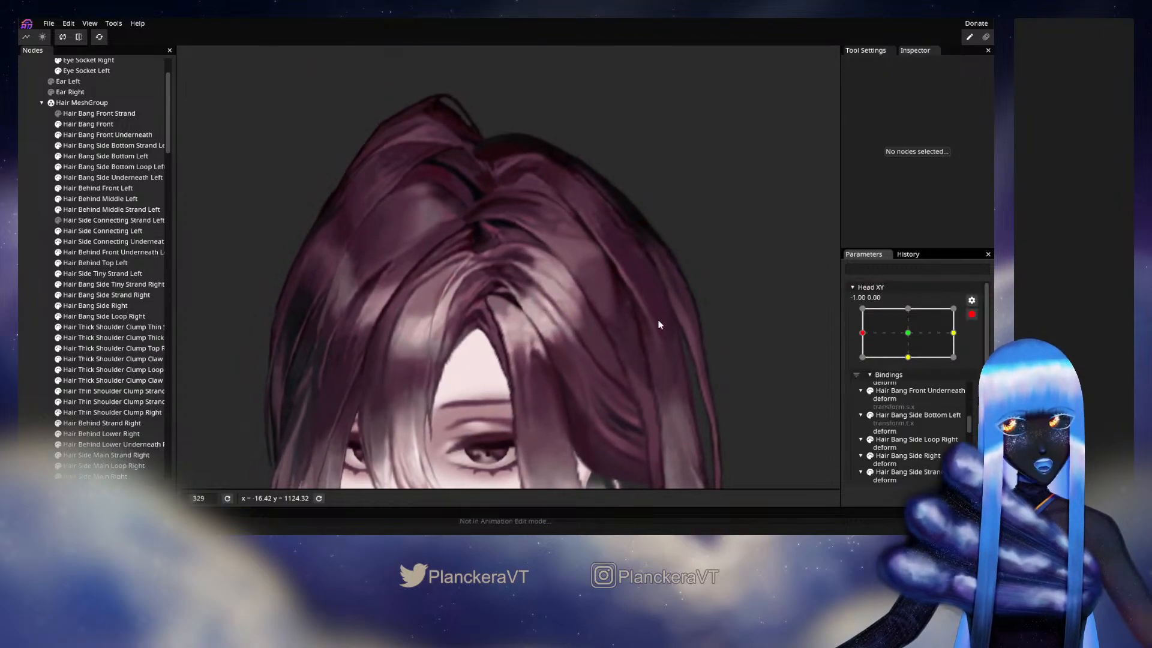
# - Inspect the vertices of Hair Side Connecting Left near the parting up close and deselect the mesh
pyautogui.click(107, 234)
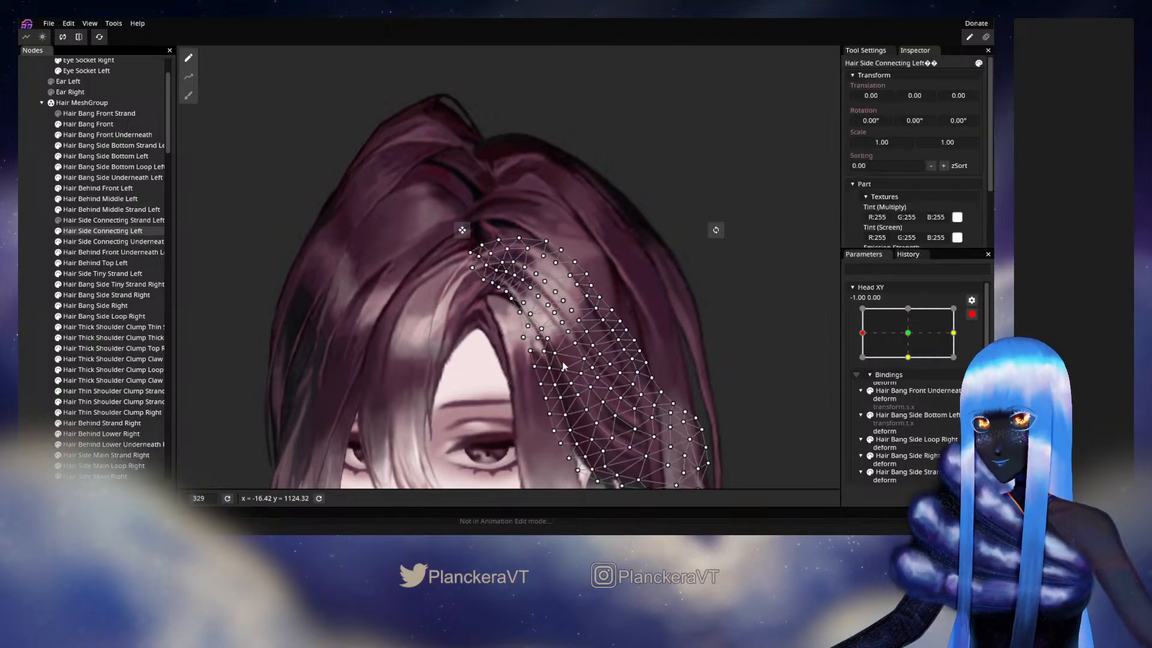
pyautogui.scroll(5, 550, 318)
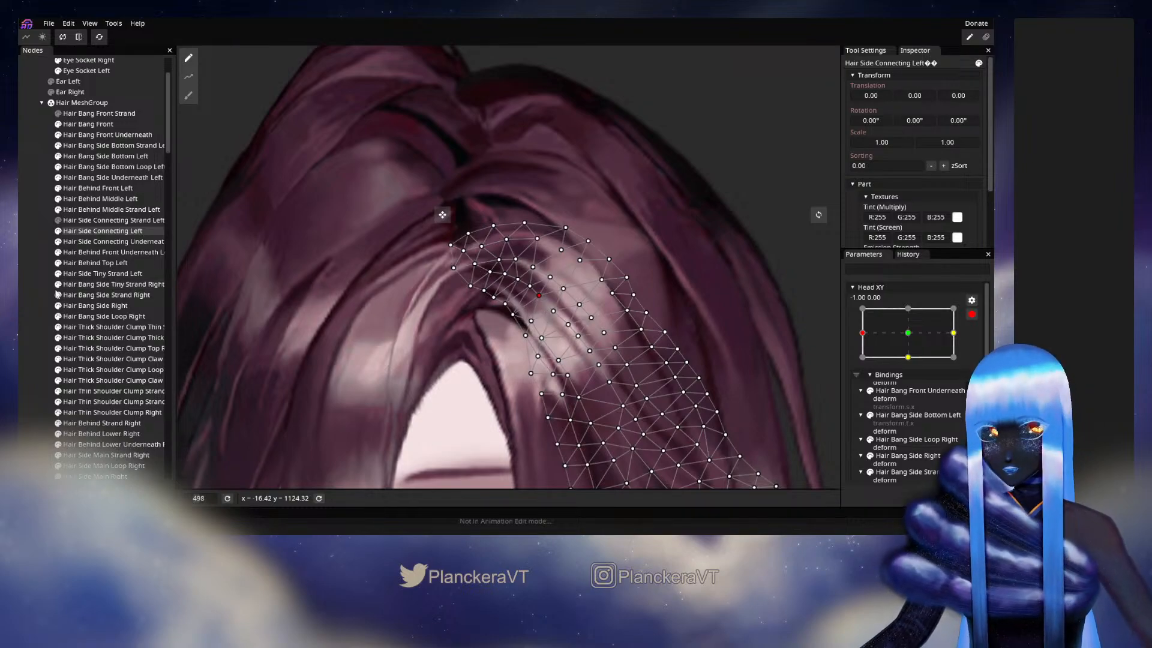
pyautogui.click(681, 380)
pyautogui.scroll(-4, 714, 372)
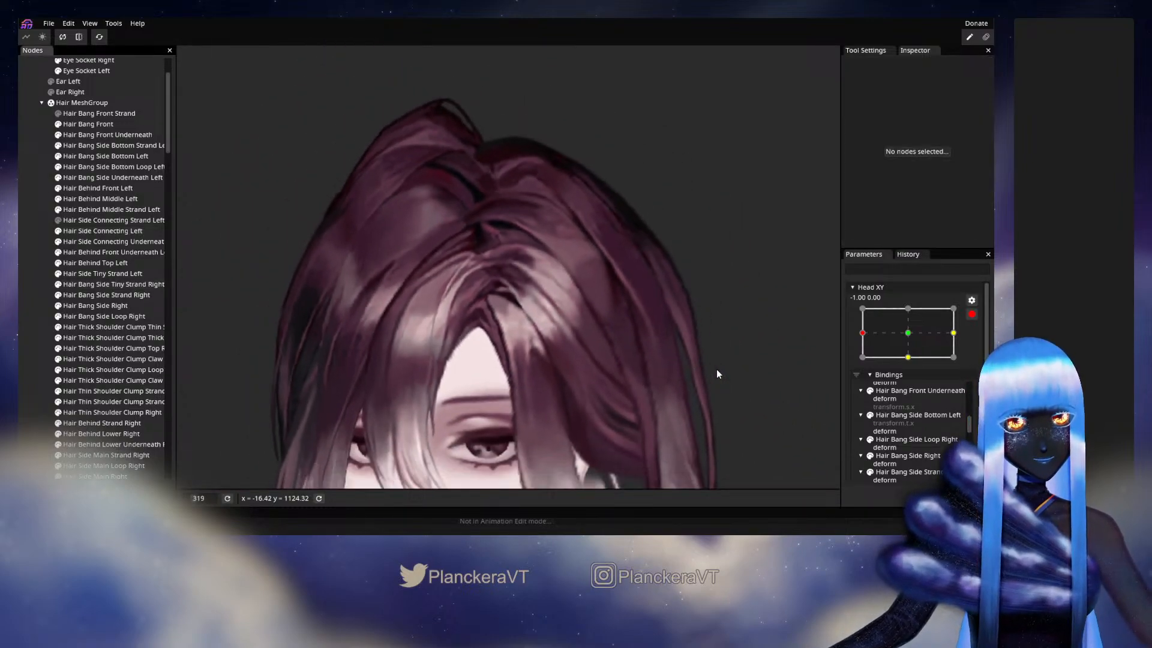
pyautogui.scroll(-3, 684, 368)
# - Disarm Head XY, test the hair between about -0.96, -0.19 and -0.98, -0.12, and look over the undo history
pyautogui.click(973, 316)
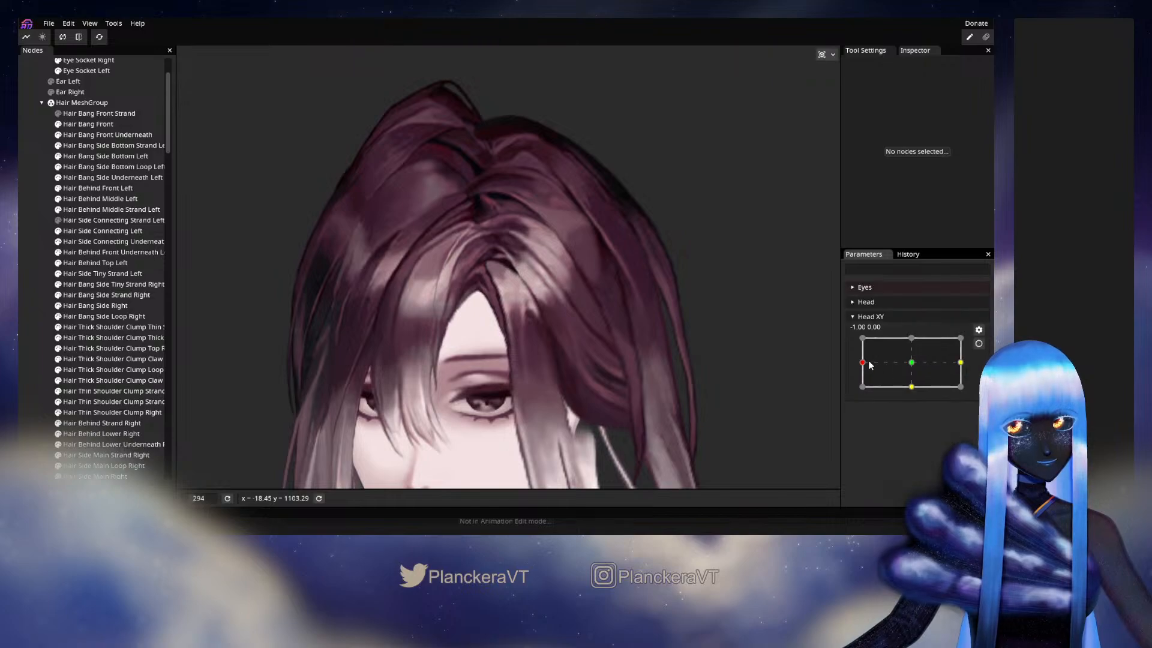
pyautogui.moveTo(863, 363)
pyautogui.mouseDown()
pyautogui.moveTo(910, 367)
pyautogui.moveTo(864, 371)
pyautogui.mouseUp()
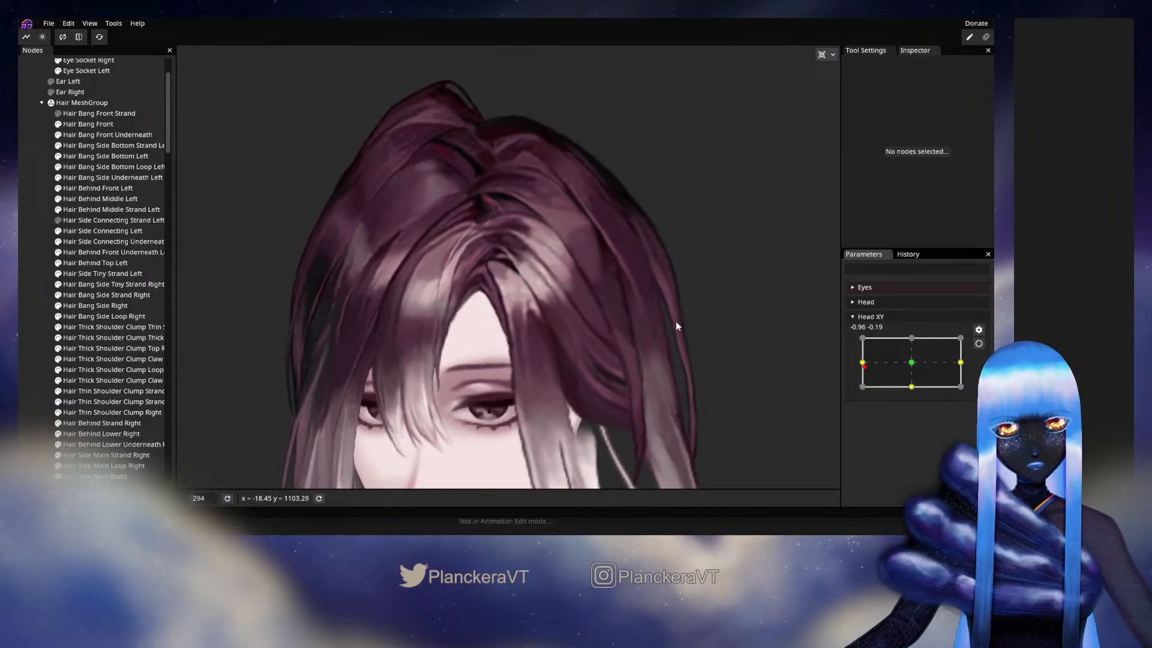
pyautogui.click(908, 254)
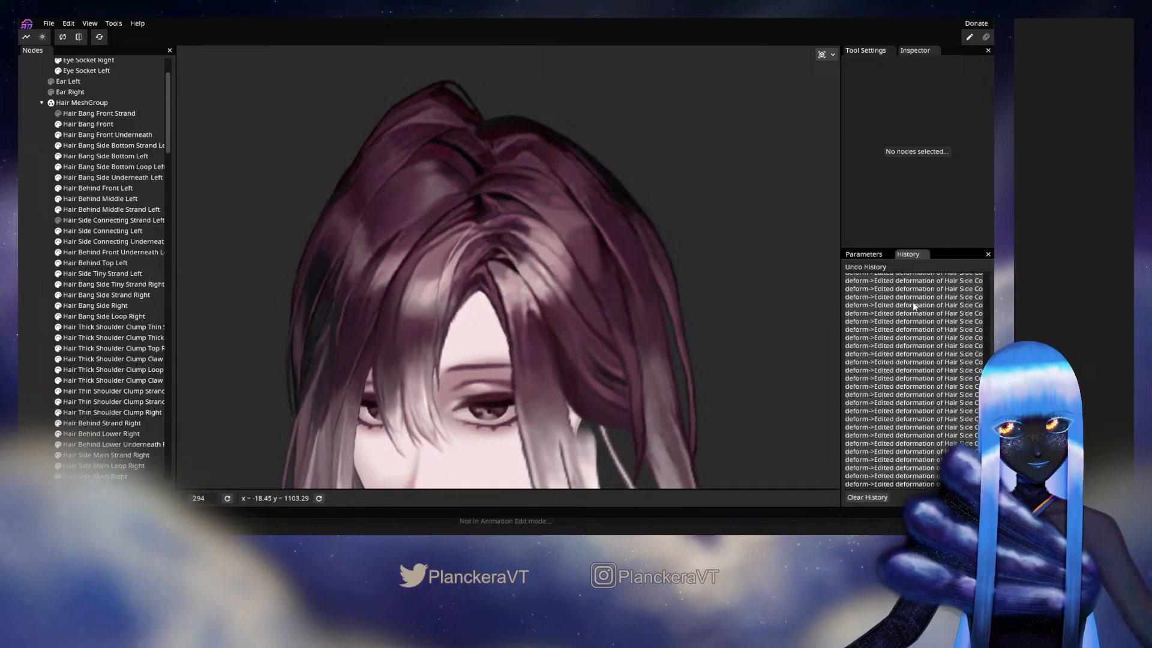
pyautogui.click(860, 257)
pyautogui.moveTo(866, 368)
pyautogui.mouseDown()
pyautogui.moveTo(903, 370)
pyautogui.moveTo(851, 366)
pyautogui.mouseUp()
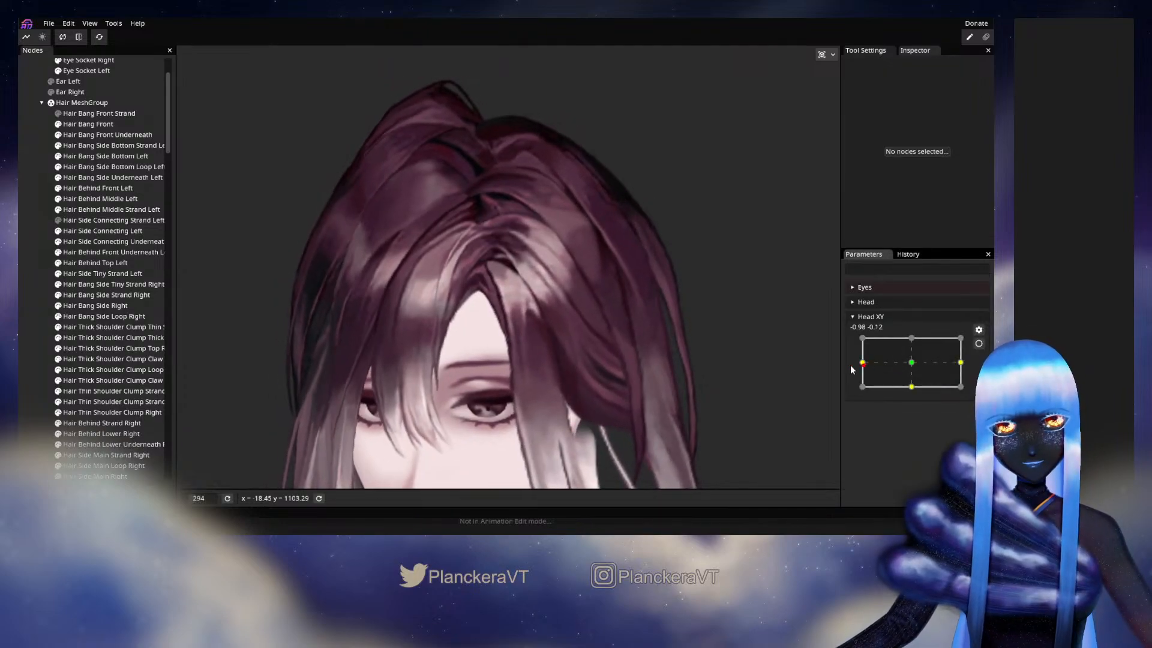
# - Examine the parting up close while moving Head XY around -1.00, -0.08
pyautogui.scroll(5, 528, 334)
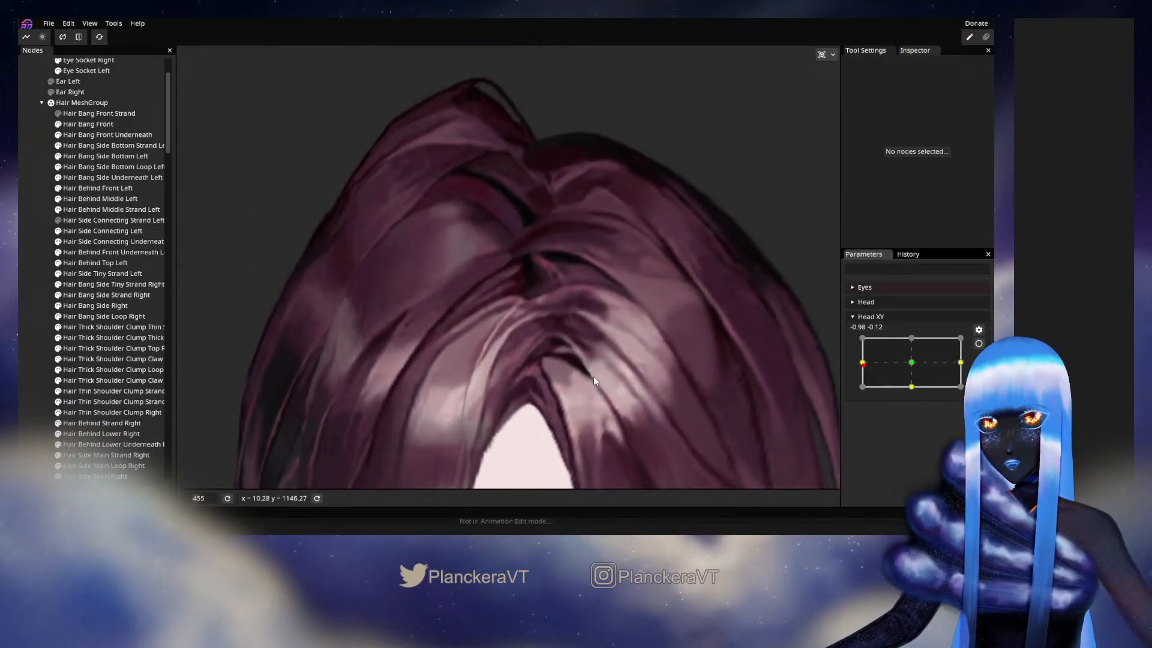
pyautogui.scroll(2, 593, 376)
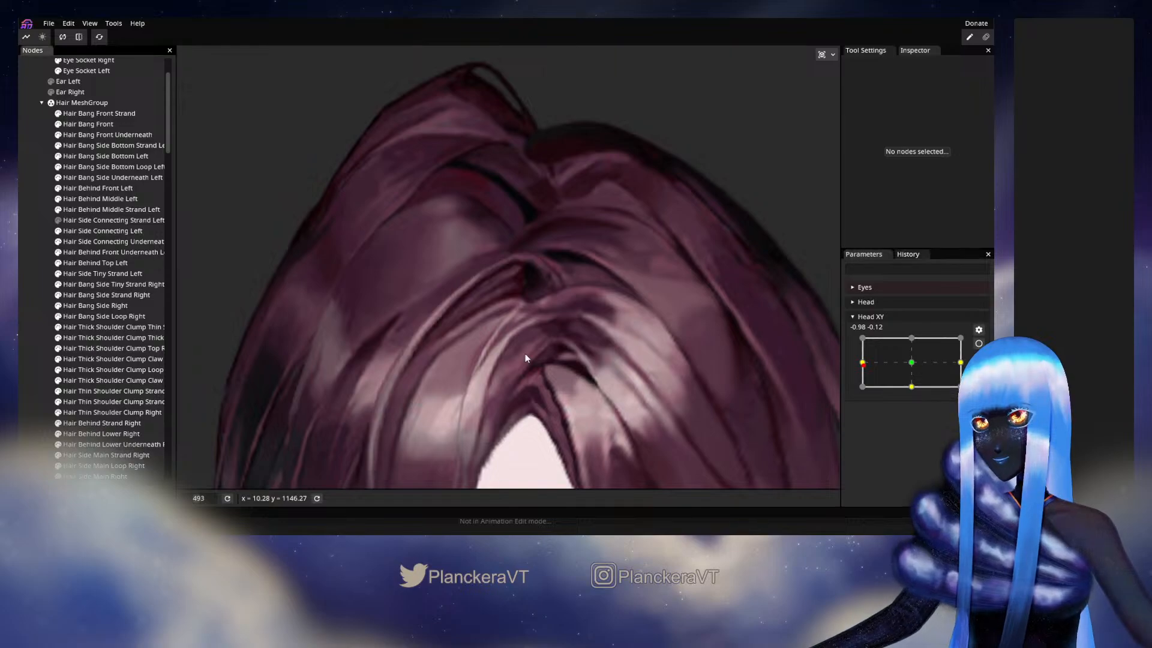
pyautogui.scroll(1, 671, 348)
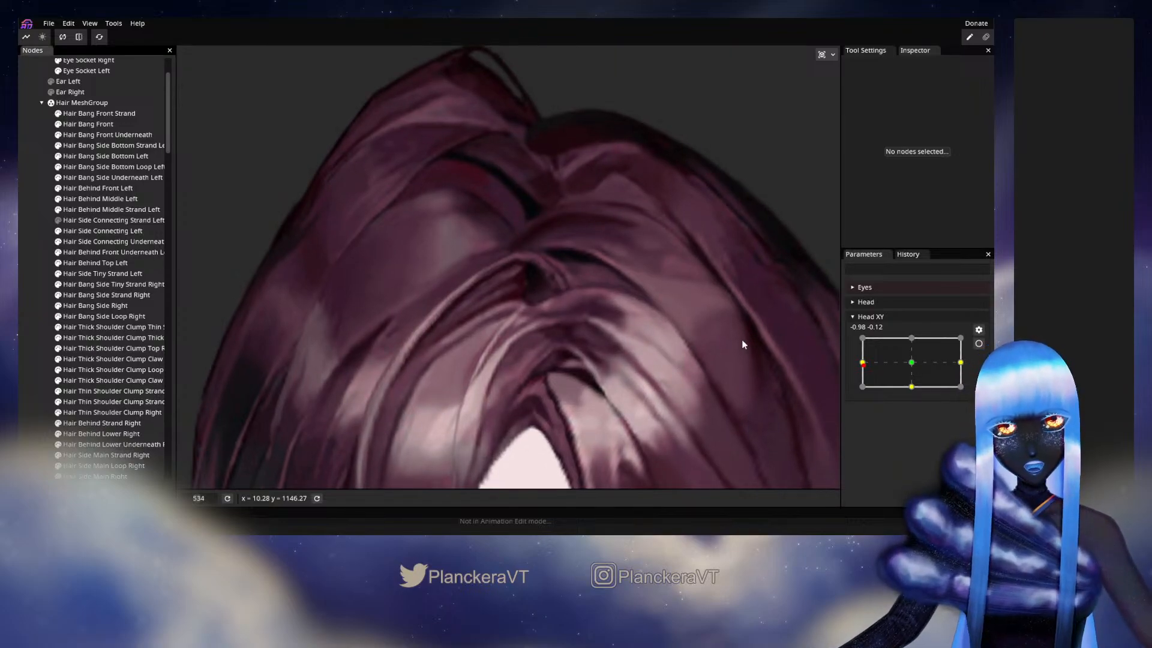
pyautogui.moveTo(861, 368); pyautogui.dragTo(861, 367)
pyautogui.moveTo(892, 368); pyautogui.dragTo(862, 373)
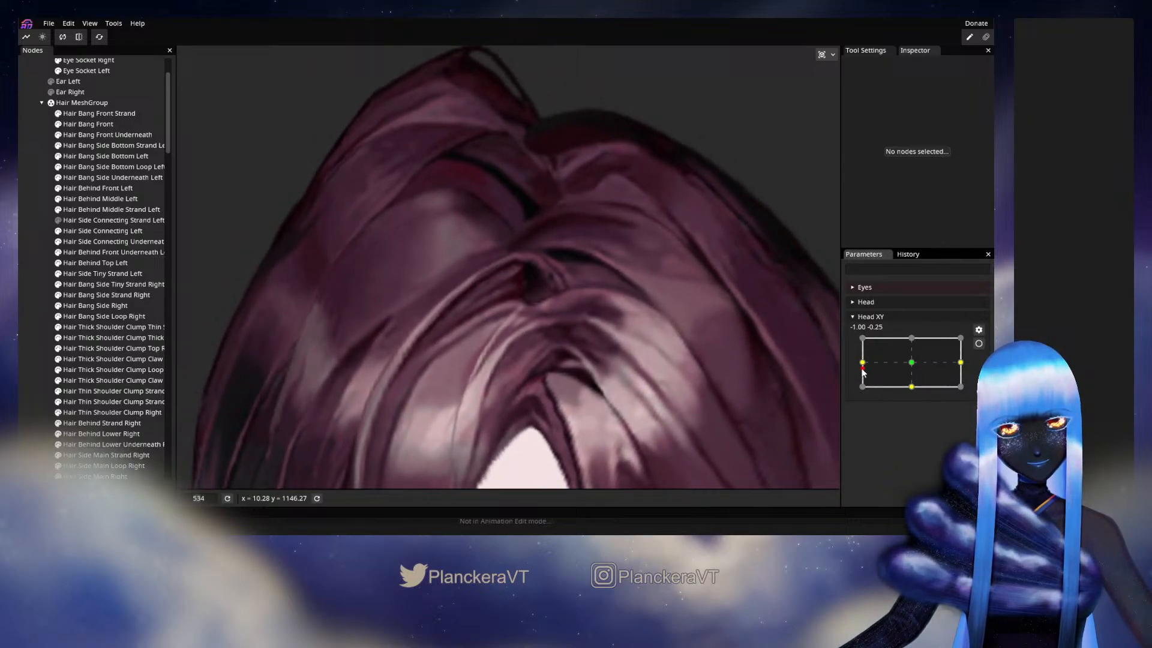
# - Arm Head XY at -1.00, 0.00 and brush the parting end of Hair Bang Front Strand with the Circle Brush at size 32
pyautogui.click(979, 343)
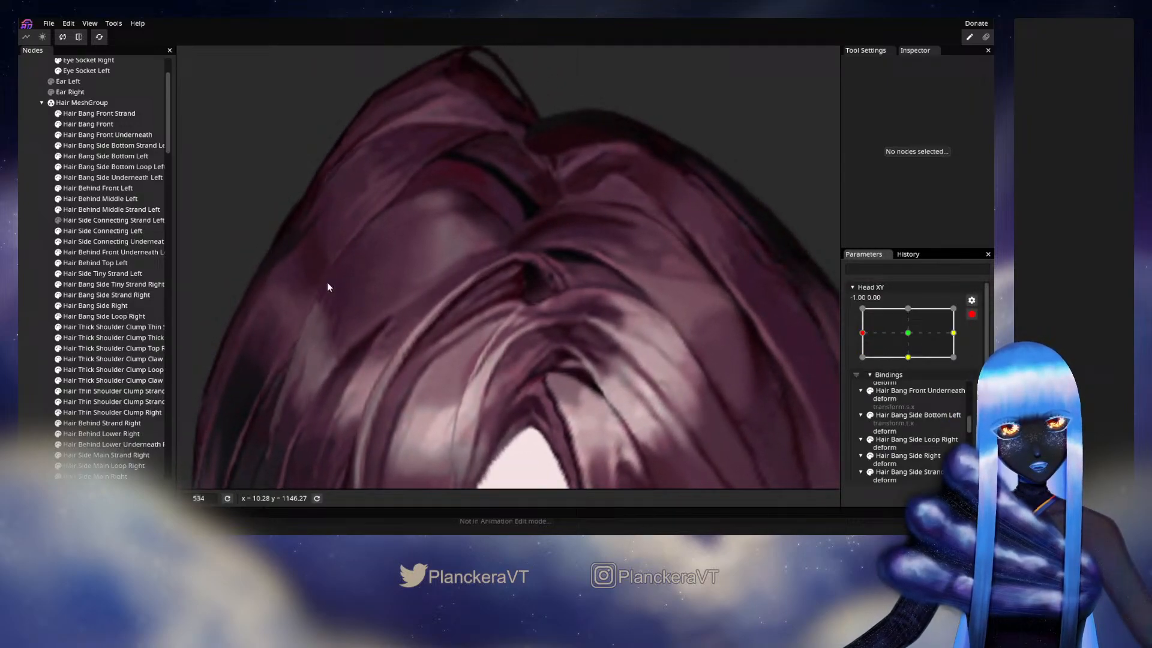
pyautogui.click(107, 113)
pyautogui.click(189, 96)
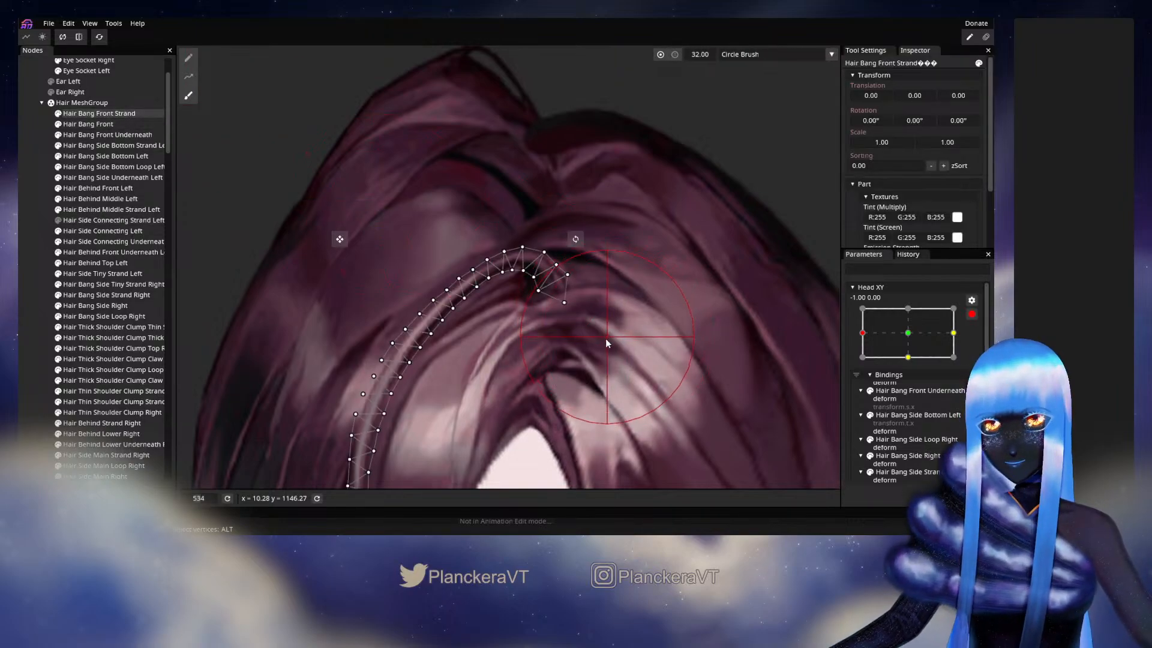
pyautogui.moveTo(578, 337); pyautogui.dragTo(591, 331)
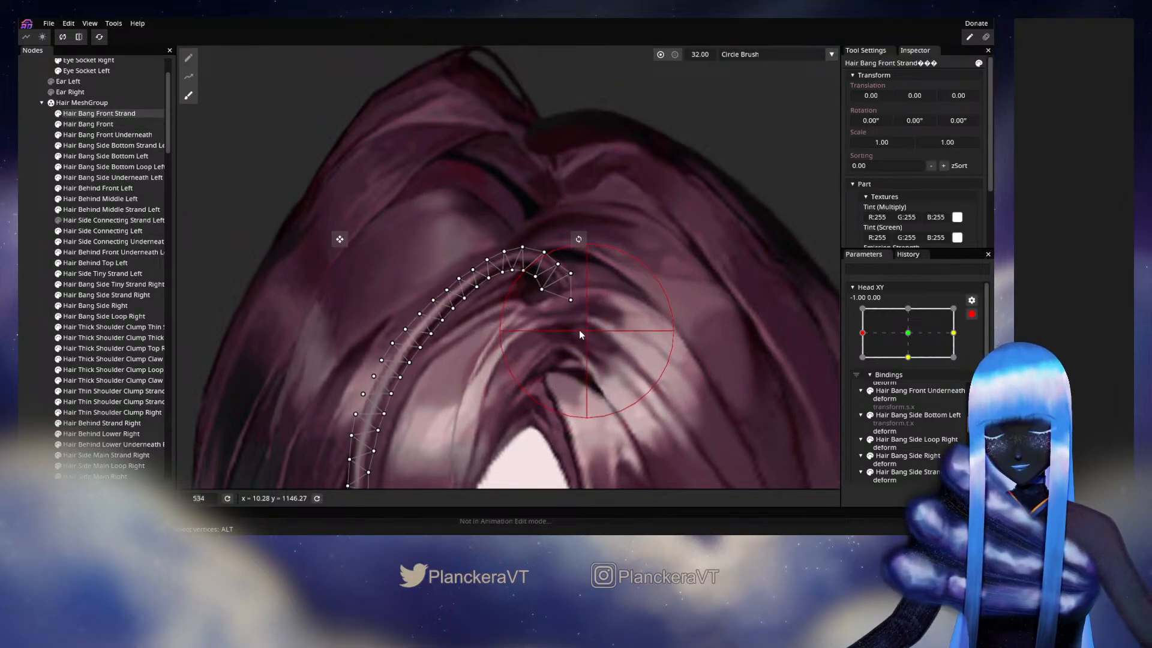
pyautogui.click(22, 310)
# - Disarm Head XY and test the front strand and parting at about -1.00, 0.12, -1.00, -0.21 and -0.49, -0.02
pyautogui.click(972, 314)
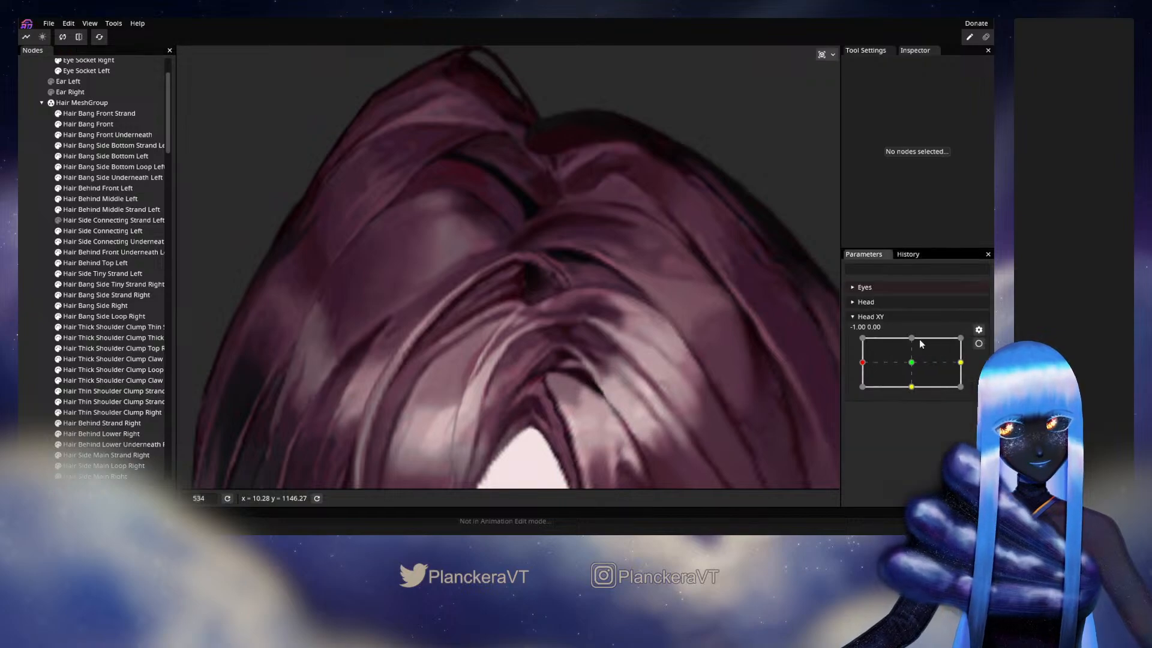
pyautogui.moveTo(868, 368); pyautogui.dragTo(673, 332)
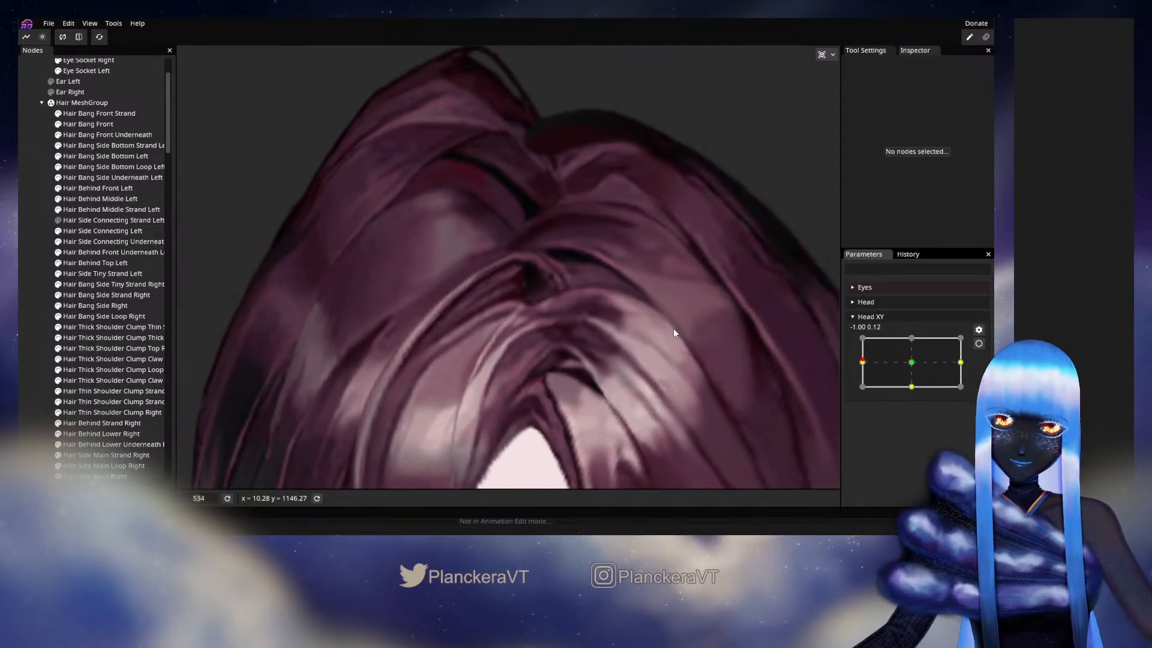
pyautogui.moveTo(927, 368); pyautogui.dragTo(858, 372)
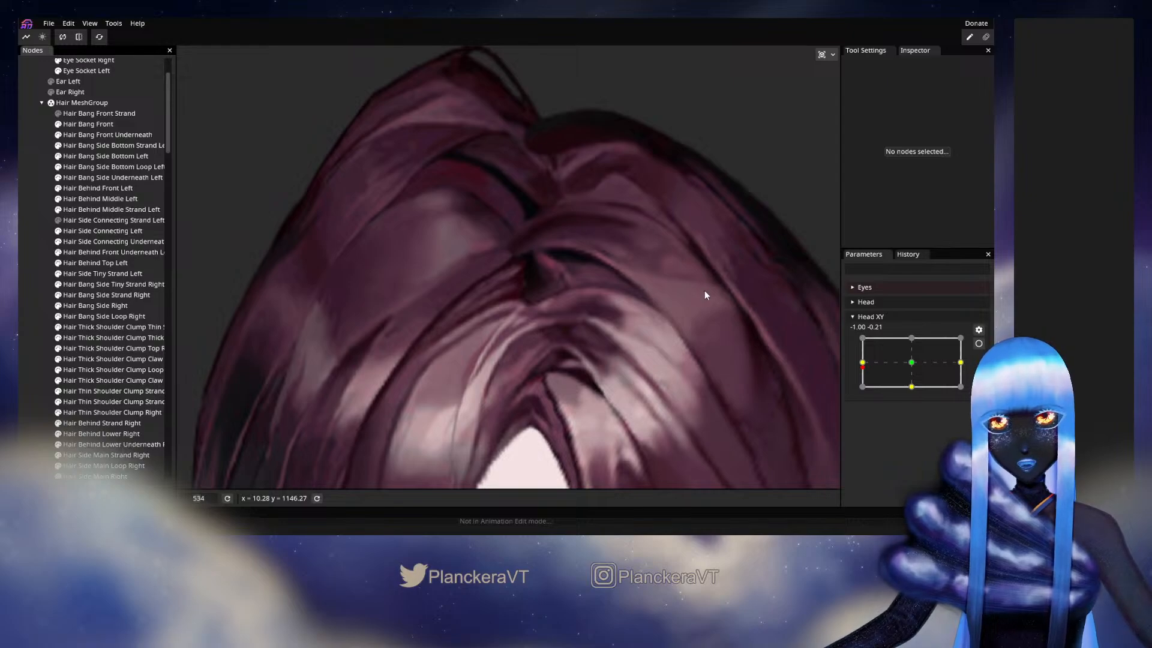
pyautogui.moveTo(868, 368)
pyautogui.mouseDown()
pyautogui.moveTo(924, 370)
pyautogui.moveTo(858, 360)
pyautogui.moveTo(913, 367)
pyautogui.moveTo(880, 364)
pyautogui.moveTo(910, 365)
pyautogui.moveTo(889, 367)
pyautogui.mouseUp()
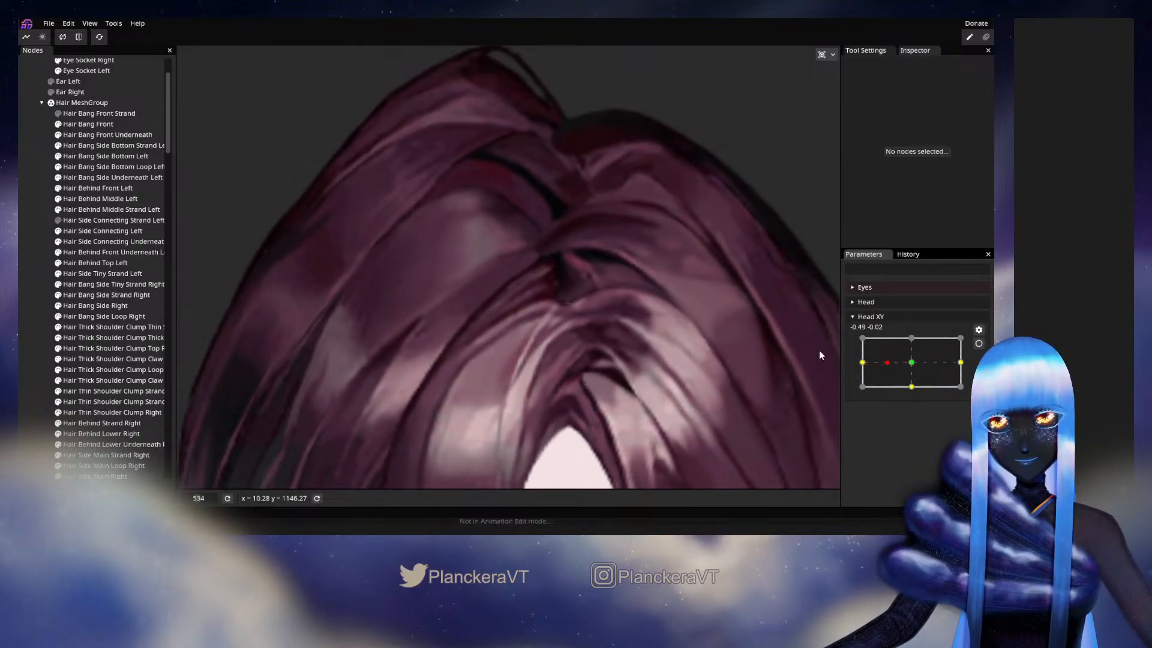
# - Check the crown and parting during the head turn from about -0.83, -0.19 to -1.00, -0.06 on Head XY
pyautogui.scroll(-3, 710, 315)
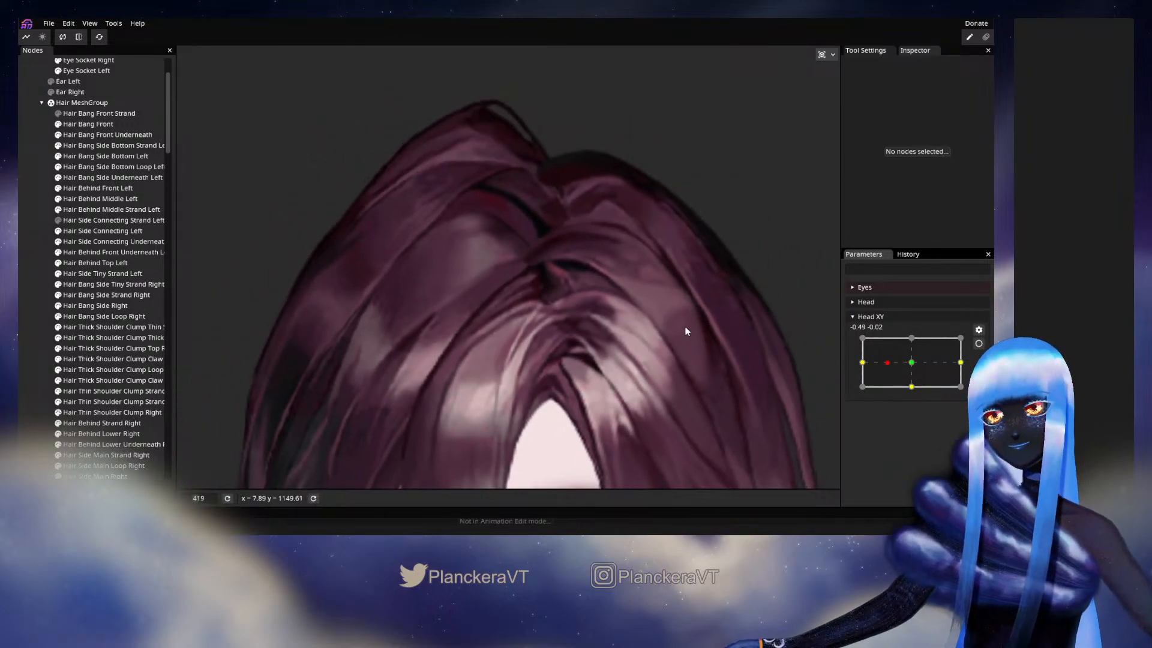
pyautogui.scroll(1, 686, 331)
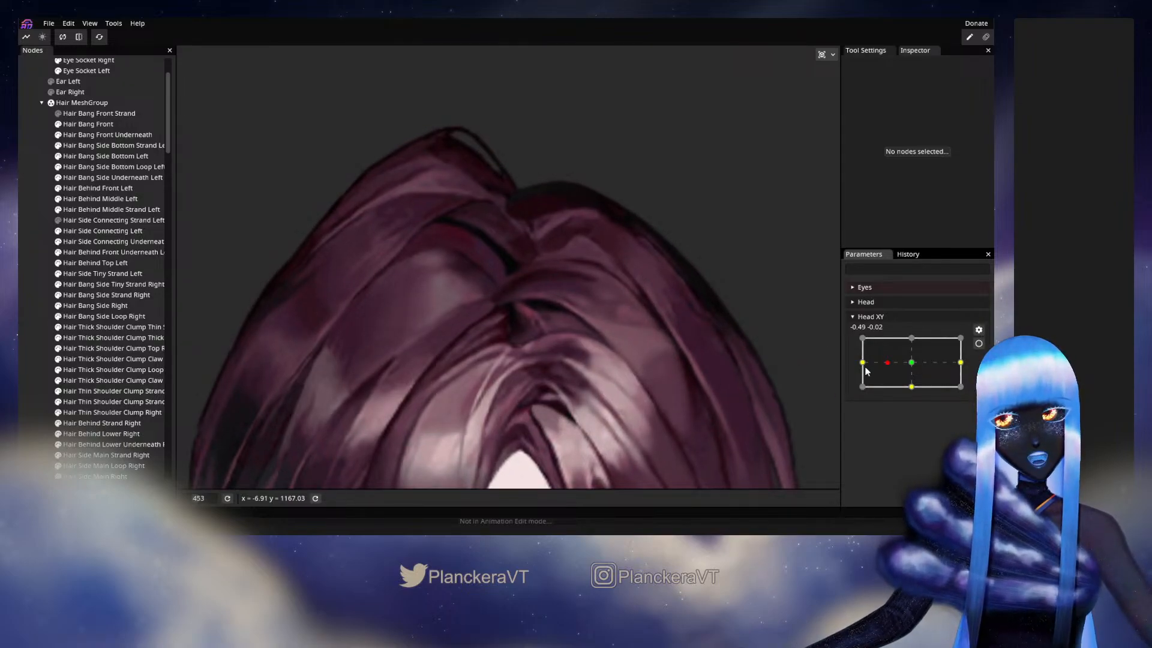
pyautogui.moveTo(884, 362)
pyautogui.mouseDown()
pyautogui.moveTo(869, 362)
pyautogui.moveTo(912, 363)
pyautogui.moveTo(858, 371)
pyautogui.moveTo(911, 364)
pyautogui.moveTo(872, 371)
pyautogui.mouseUp()
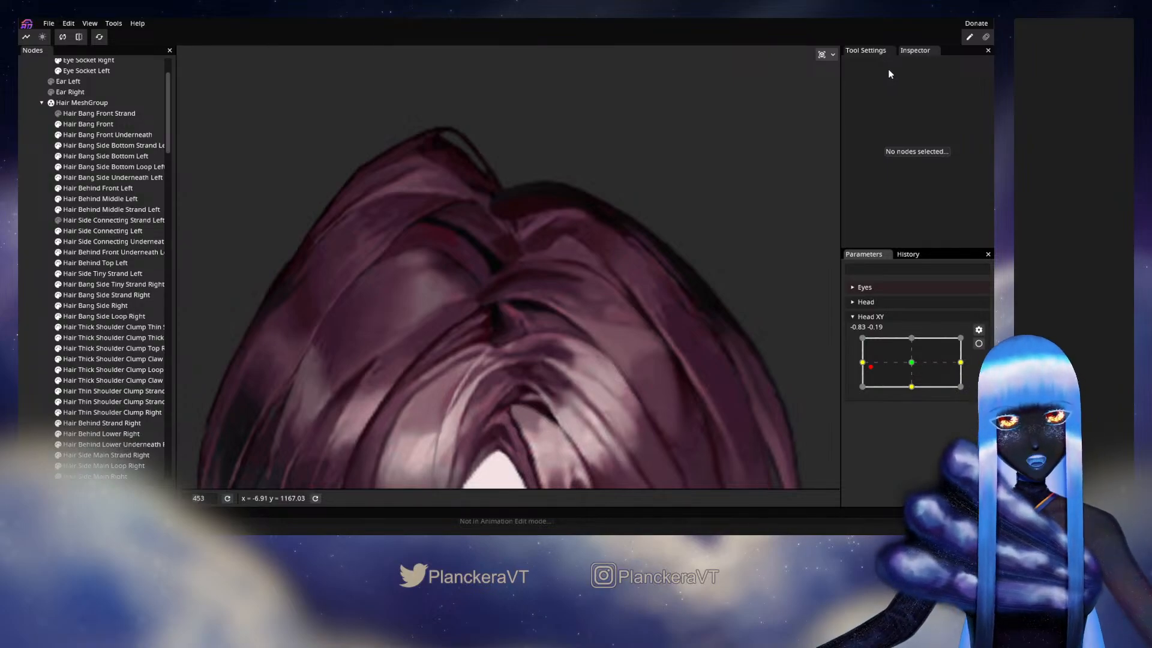
pyautogui.moveTo(870, 366)
pyautogui.mouseDown()
pyautogui.moveTo(912, 354)
pyautogui.moveTo(856, 366)
pyautogui.moveTo(909, 364)
pyautogui.moveTo(900, 367)
pyautogui.moveTo(858, 366)
pyautogui.mouseUp()
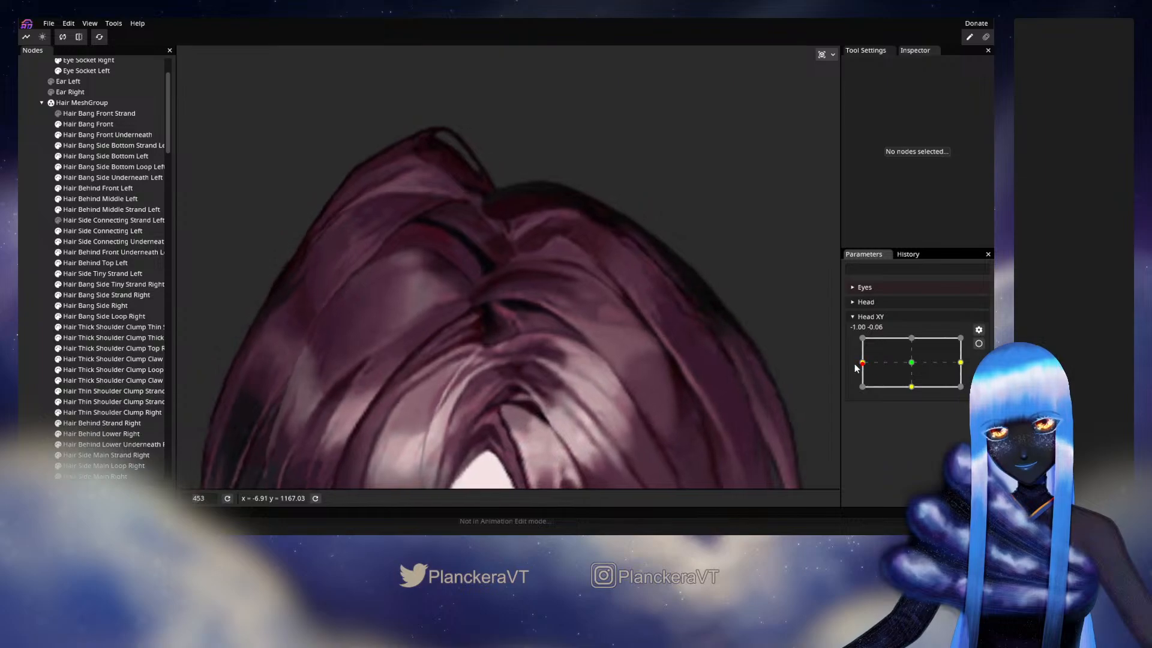
# - Rearm Head XY at -1.00, 0.00 and examine the Hair Behind Front Underneath, Side Connecting Underneath, Behind Middle Strand and Behind Middle Left meshes
pyautogui.click(978, 345)
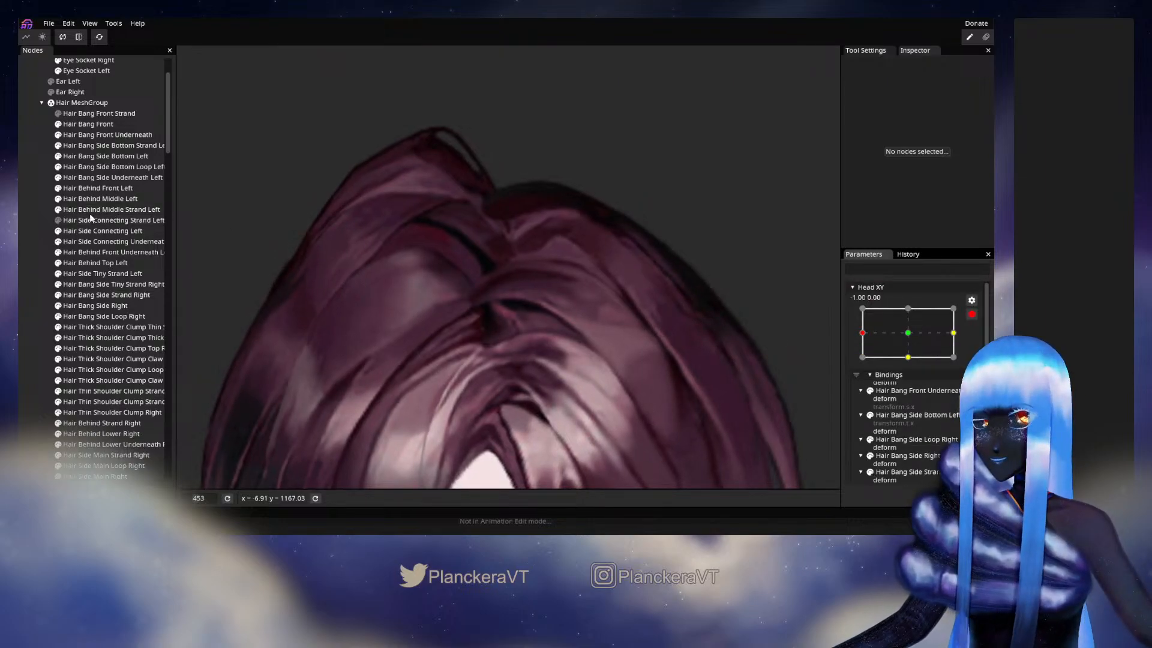
pyautogui.click(117, 253)
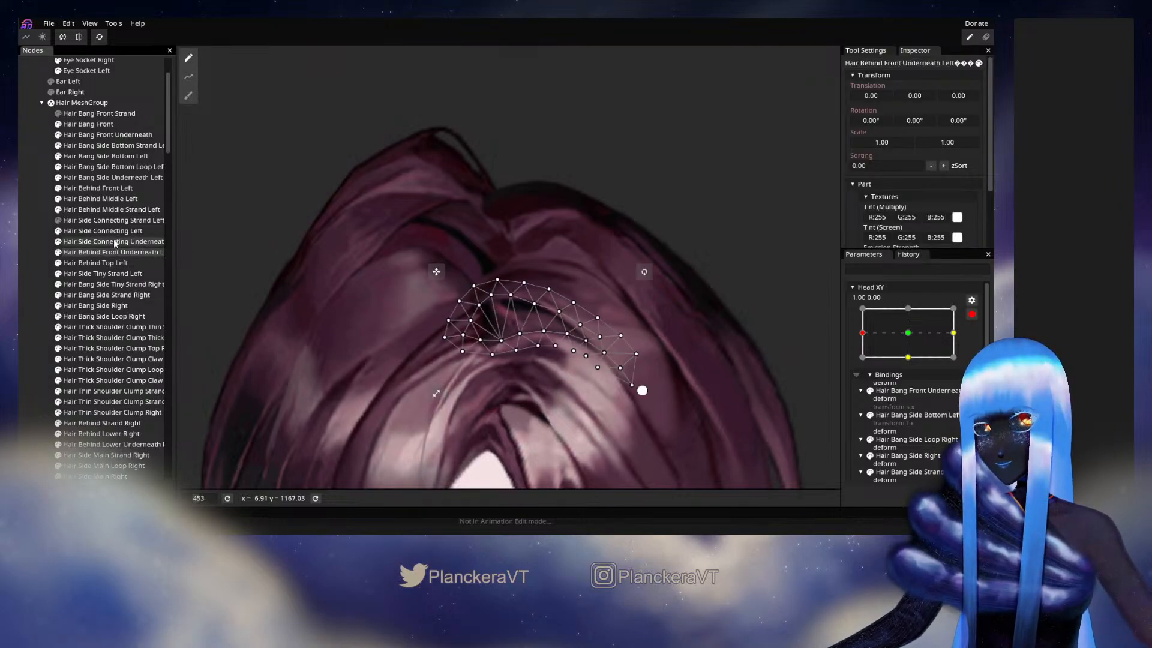
pyautogui.click(114, 240)
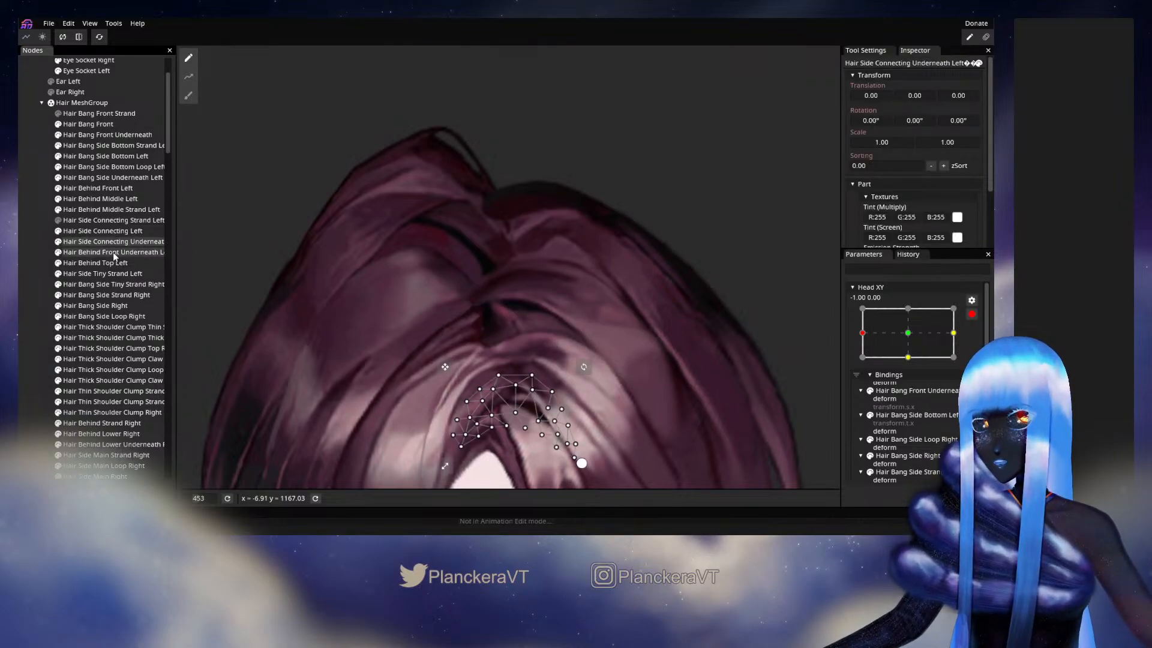
pyautogui.click(110, 208)
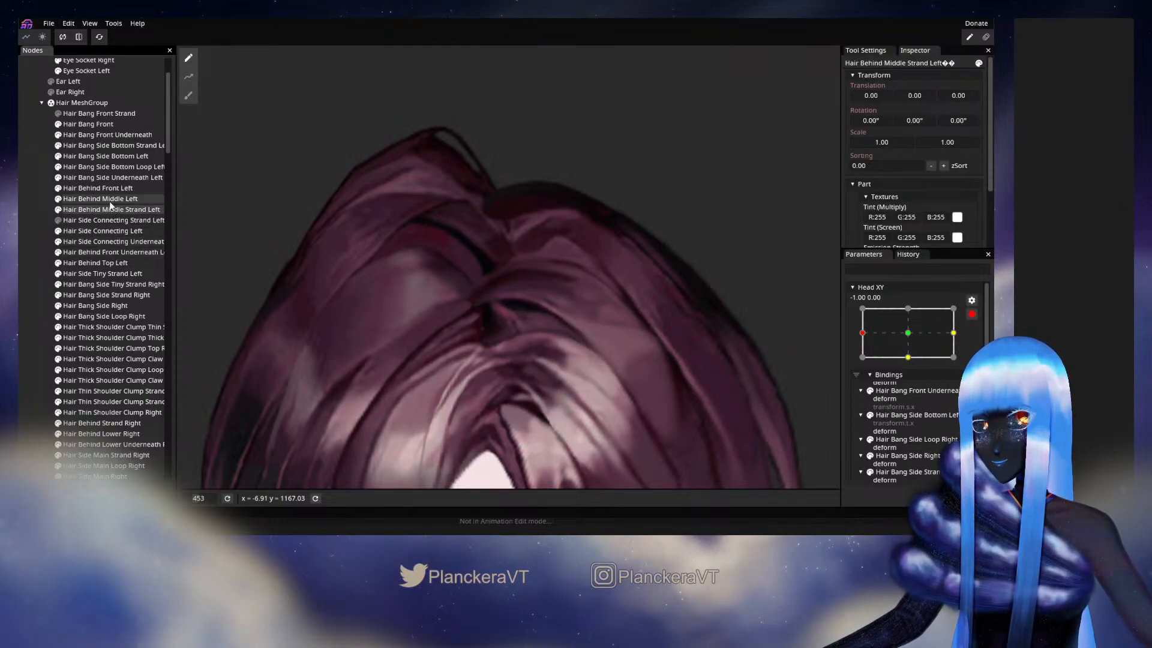
pyautogui.click(109, 200)
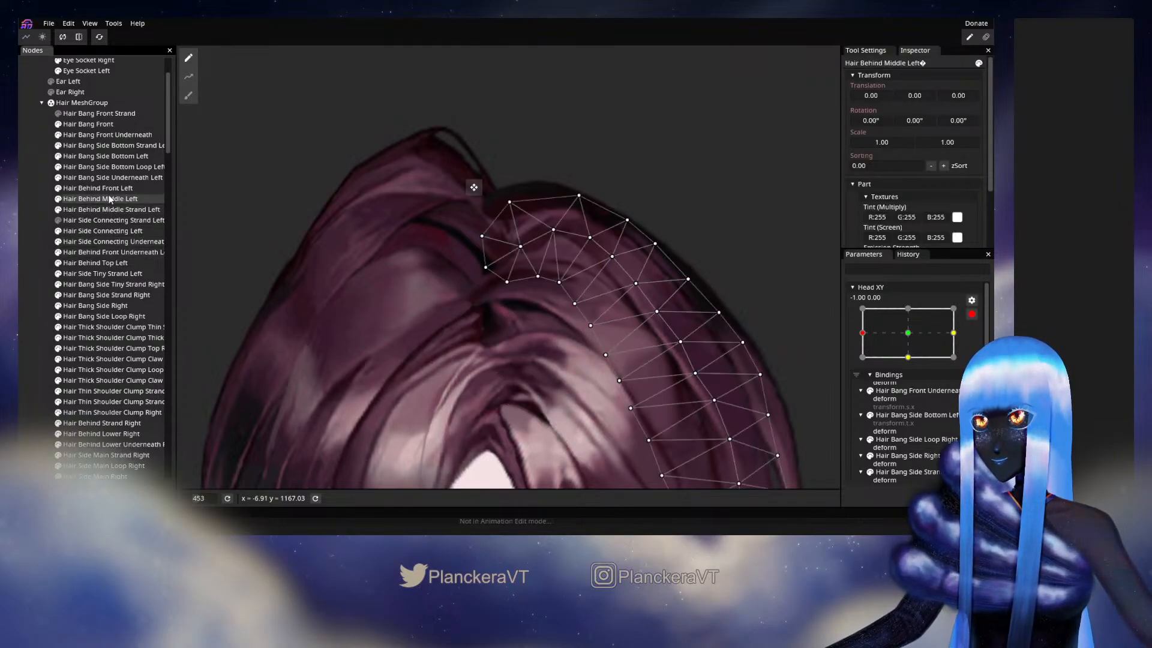
pyautogui.click(59, 198)
pyautogui.click(59, 199)
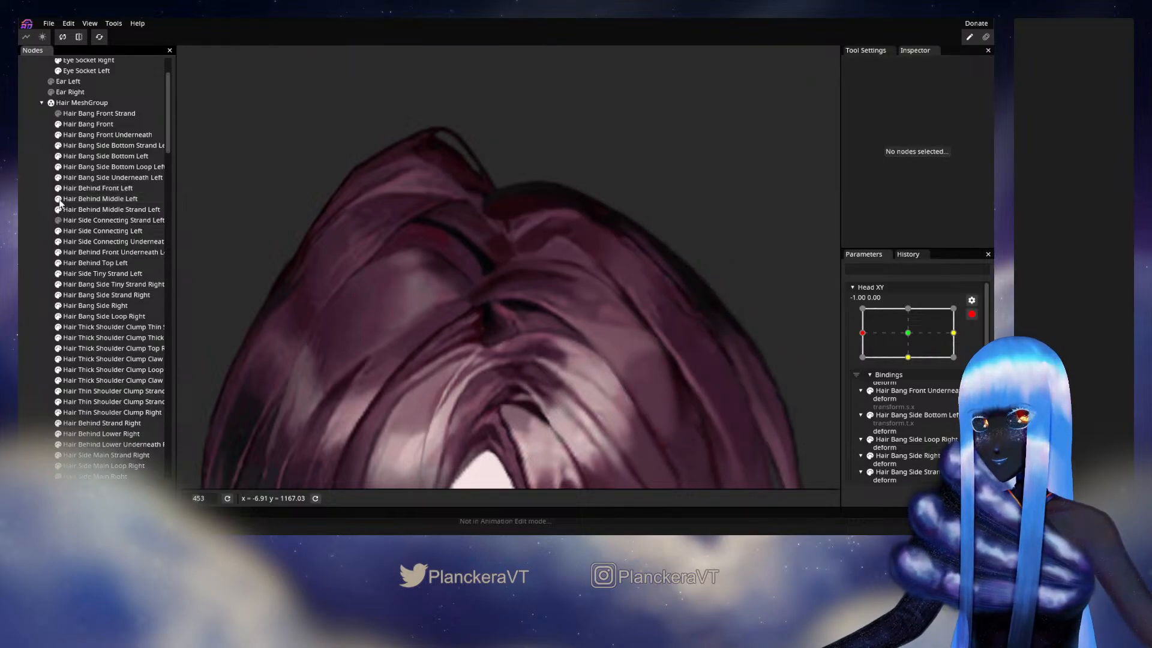
# - Examine Hair Behind Front Left by toggling its visibility and viewing its mesh, and test the disarmed Head XY around -1.00, -0.06
pyautogui.click(58, 189)
pyautogui.click(58, 189)
pyautogui.click(77, 189)
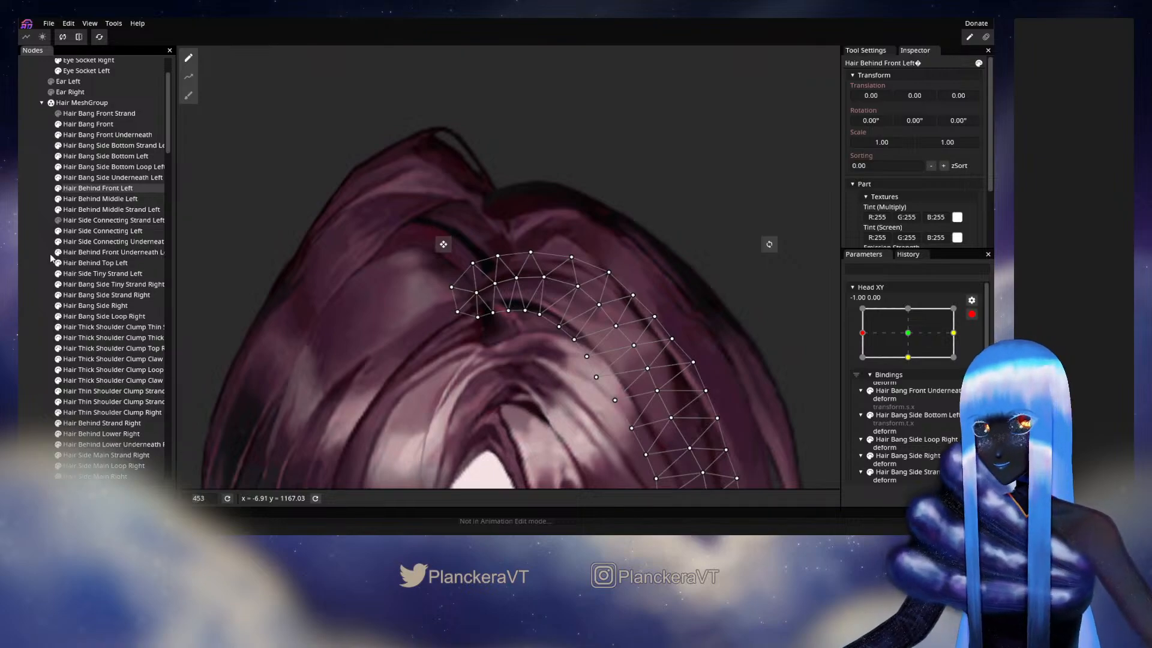
pyautogui.click(33, 244)
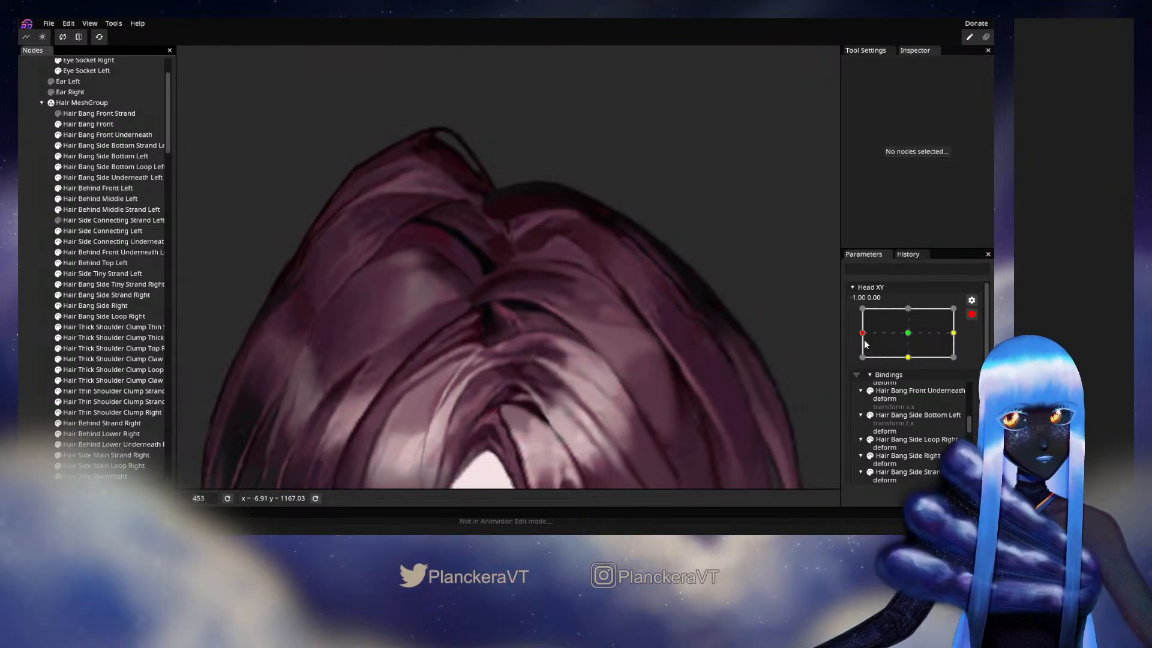
pyautogui.click(972, 315)
pyautogui.moveTo(868, 366)
pyautogui.mouseDown()
pyautogui.moveTo(913, 367)
pyautogui.moveTo(862, 367)
pyautogui.mouseUp()
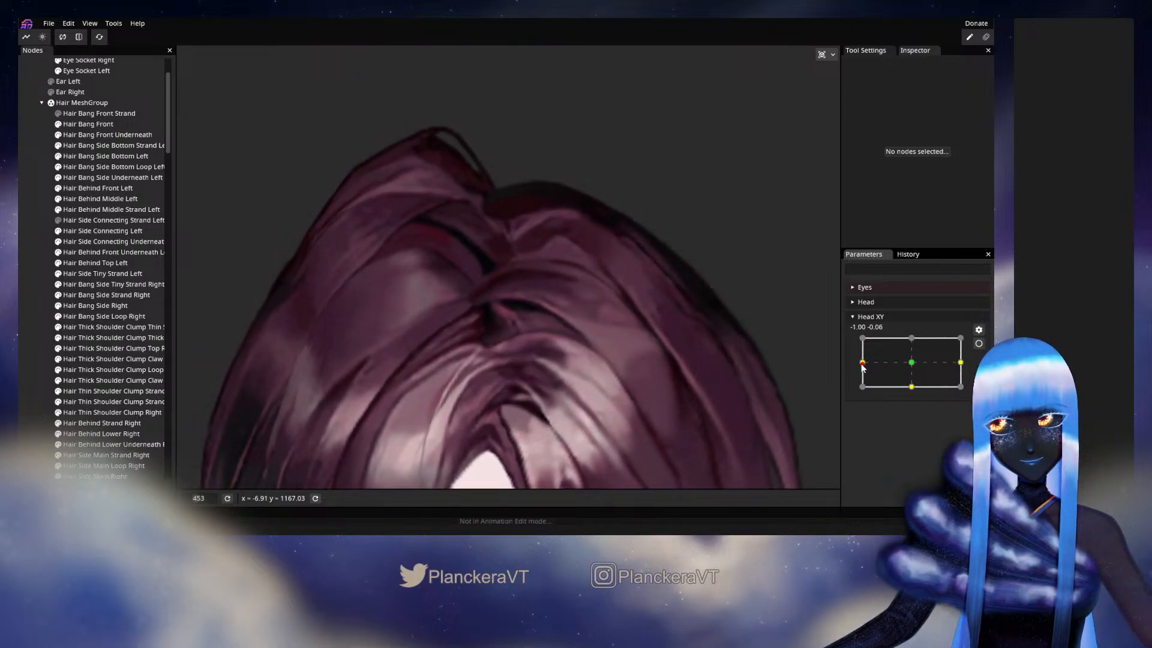
# - Rearm Head XY at -1.00, 0.00 and nudge the inner edge of Hair Behind Front Left with the Circle Brush at size 32
pyautogui.click(979, 344)
pyautogui.click(98, 187)
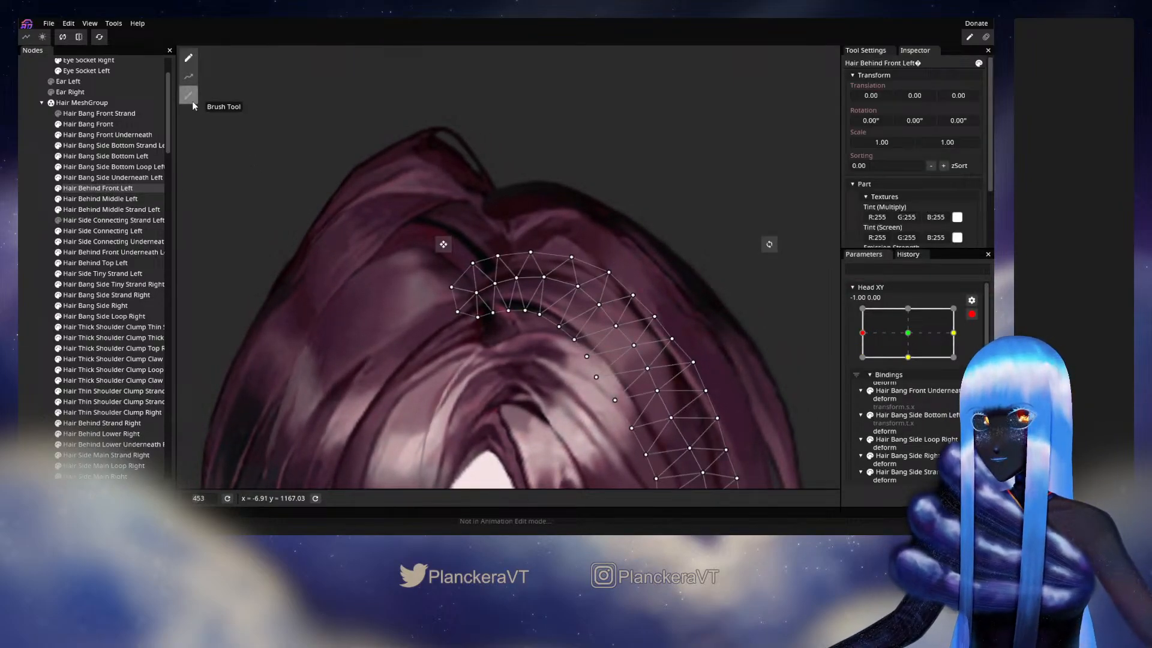
pyautogui.click(190, 98)
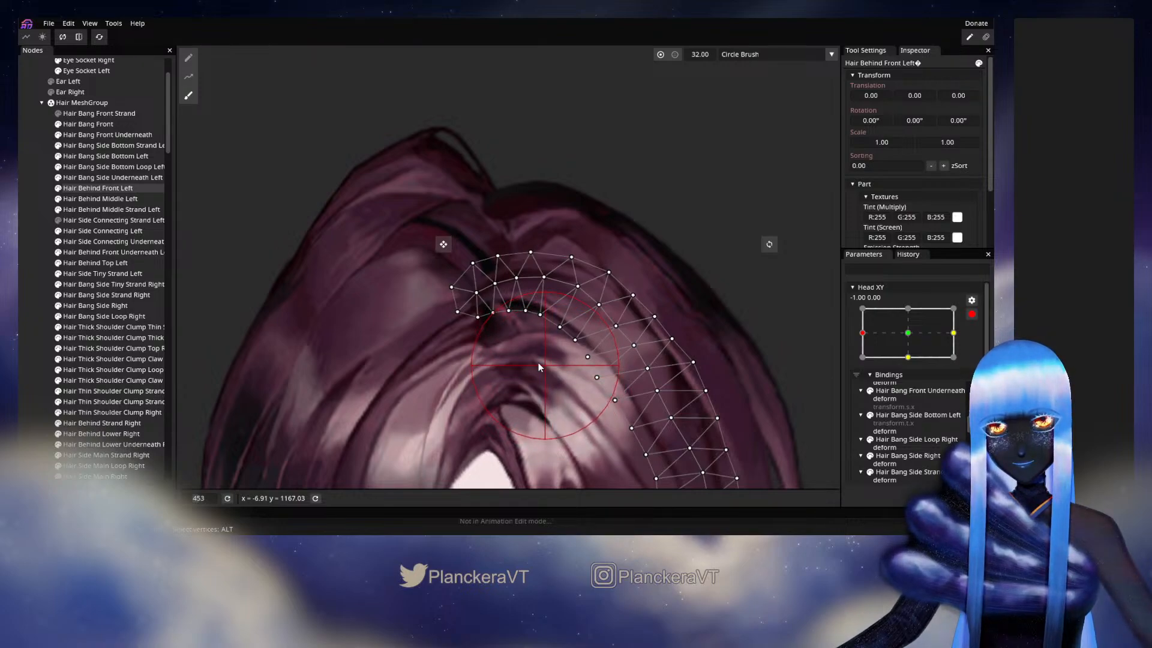
pyautogui.moveTo(530, 363); pyautogui.dragTo(553, 389)
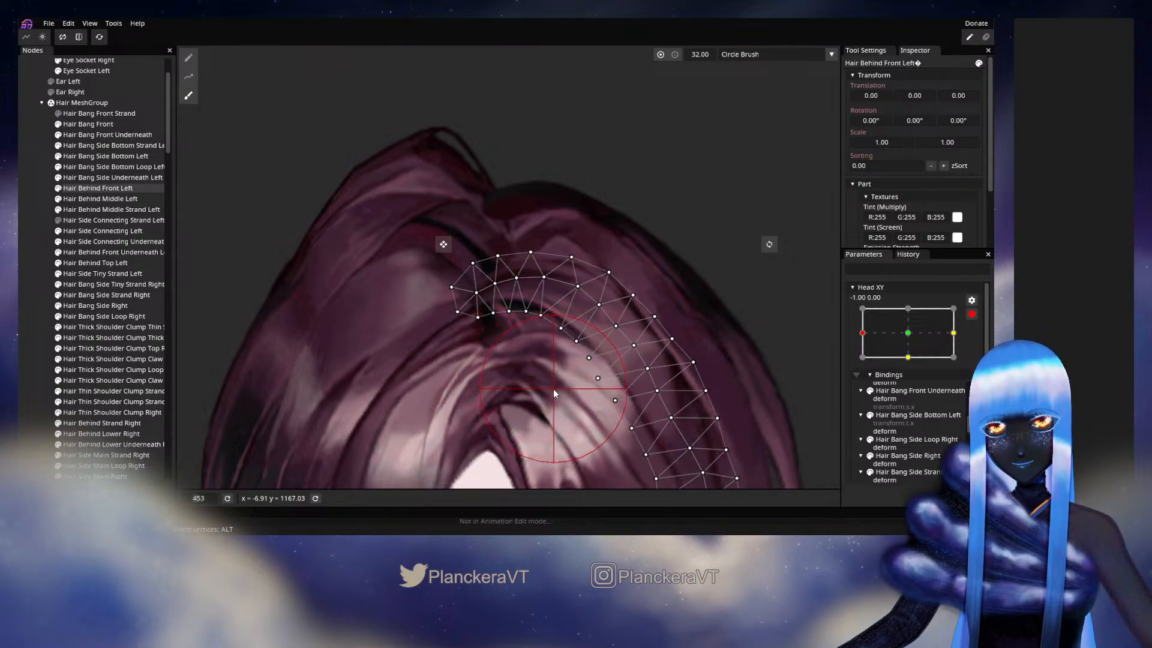
pyautogui.click(29, 238)
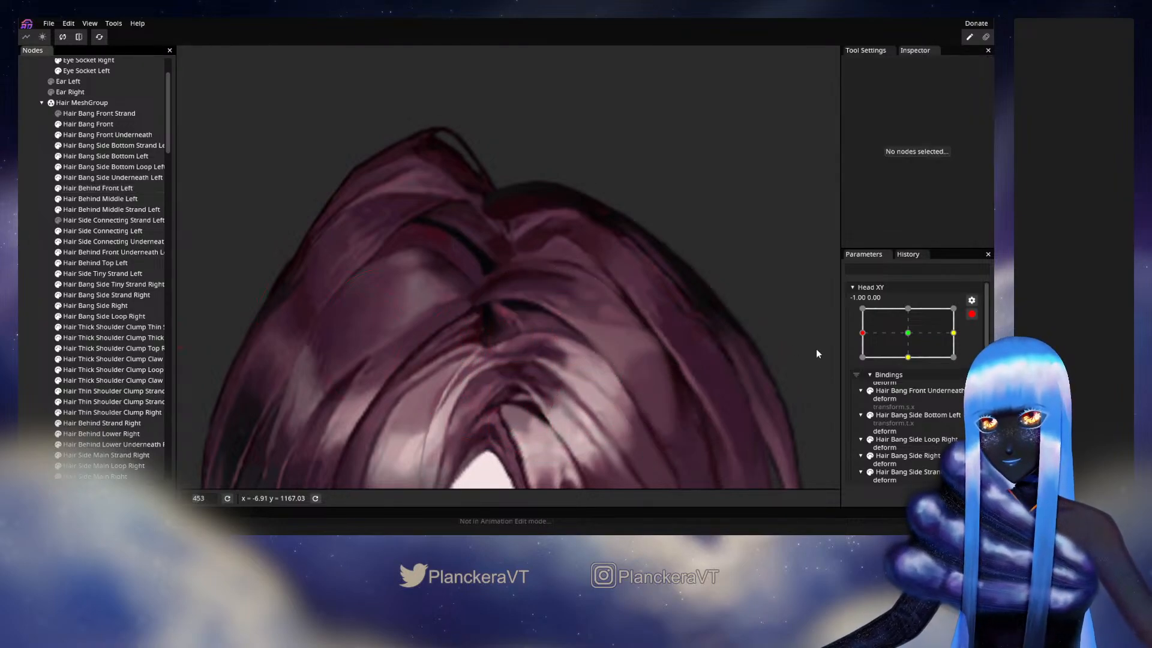
# - Disarm Head XY and check the parting at about -0.93, -0.25, -0.97, 0.27 and -0.98, -0.15
pyautogui.click(972, 313)
pyautogui.moveTo(865, 367)
pyautogui.mouseDown()
pyautogui.moveTo(906, 363)
pyautogui.moveTo(867, 372)
pyautogui.mouseUp()
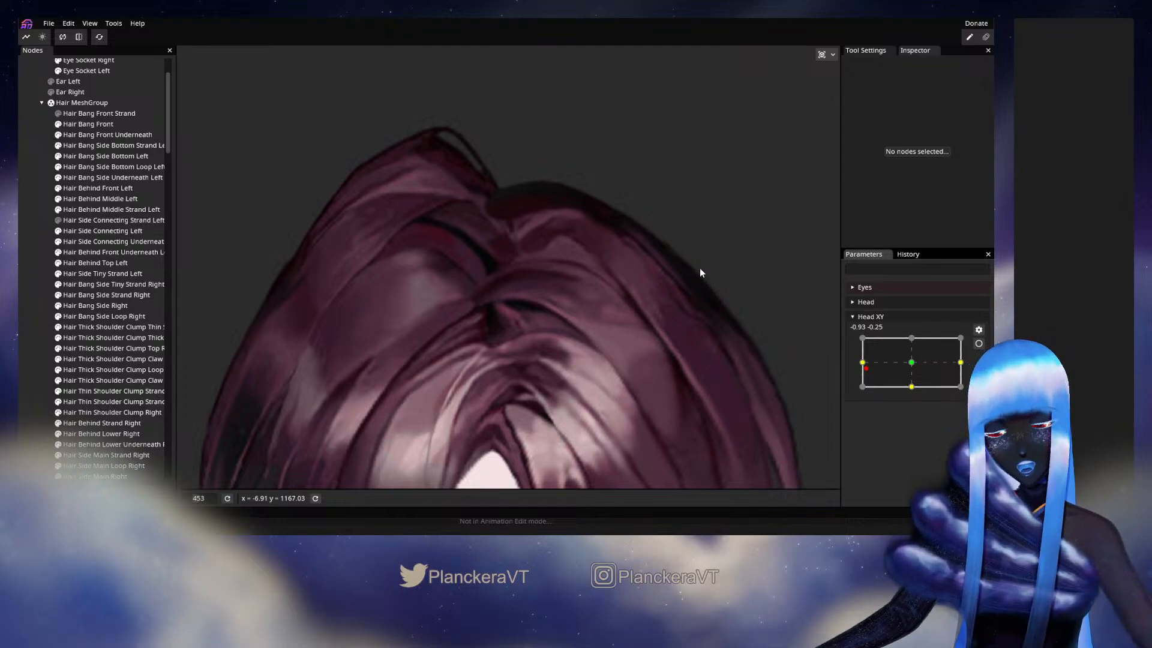
pyautogui.moveTo(866, 369)
pyautogui.mouseDown()
pyautogui.moveTo(898, 364)
pyautogui.moveTo(857, 363)
pyautogui.moveTo(912, 358)
pyautogui.moveTo(865, 356)
pyautogui.mouseUp()
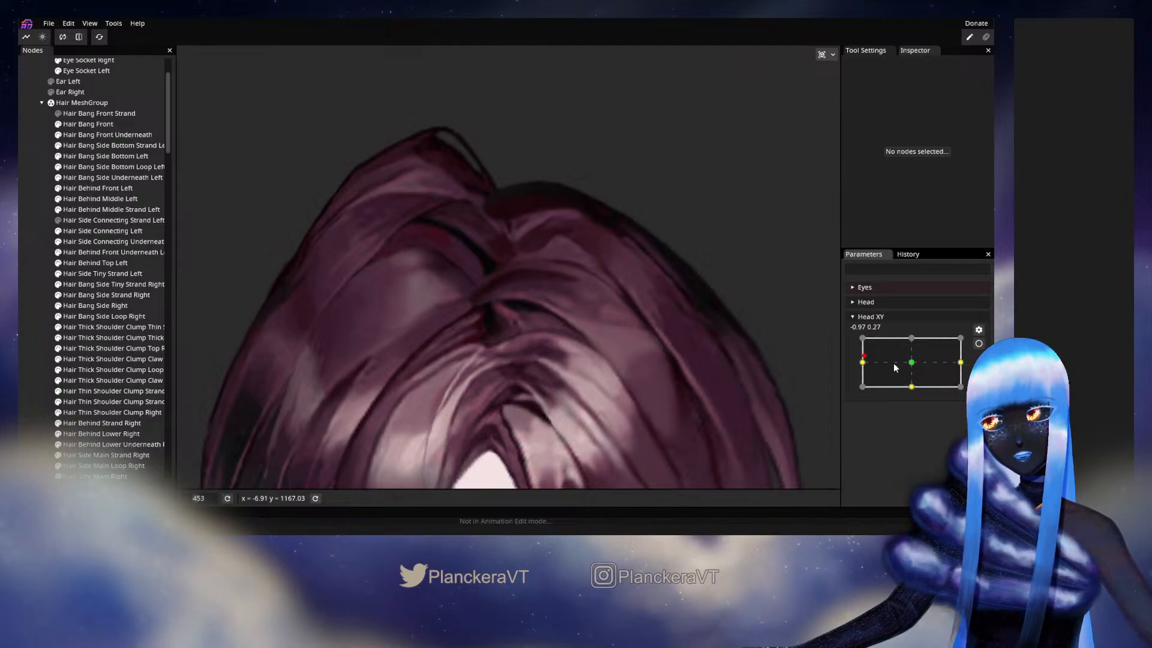
pyautogui.moveTo(860, 358)
pyautogui.mouseDown()
pyautogui.moveTo(914, 367)
pyautogui.moveTo(863, 366)
pyautogui.mouseUp()
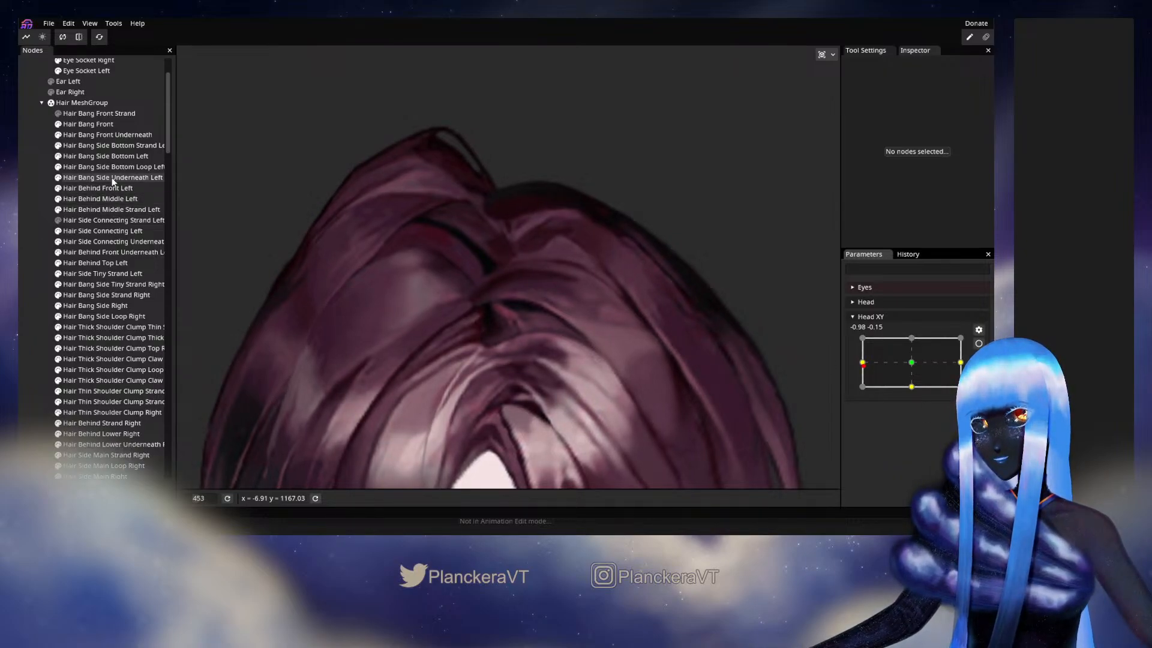
# - Arm Head XY at -1.00, 0.00 and brush the parting end of Hair Behind Middle Left slightly upward with the Circle Brush at size 32
pyautogui.click(100, 199)
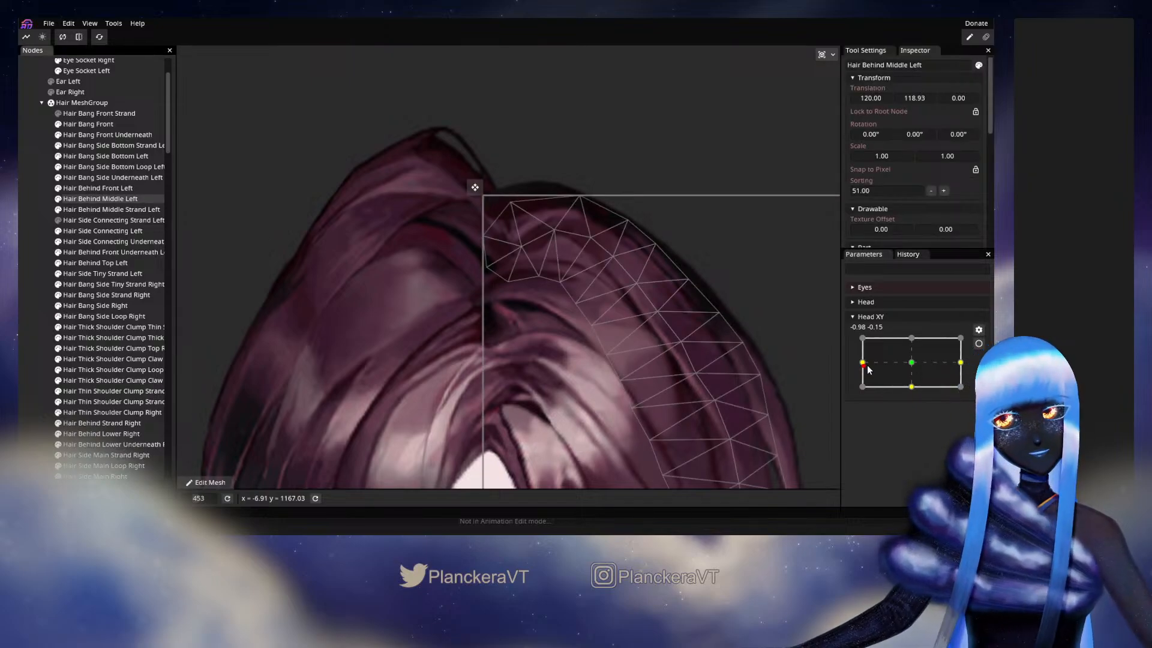
pyautogui.moveTo(862, 362); pyautogui.dragTo(853, 360)
pyautogui.click(978, 345)
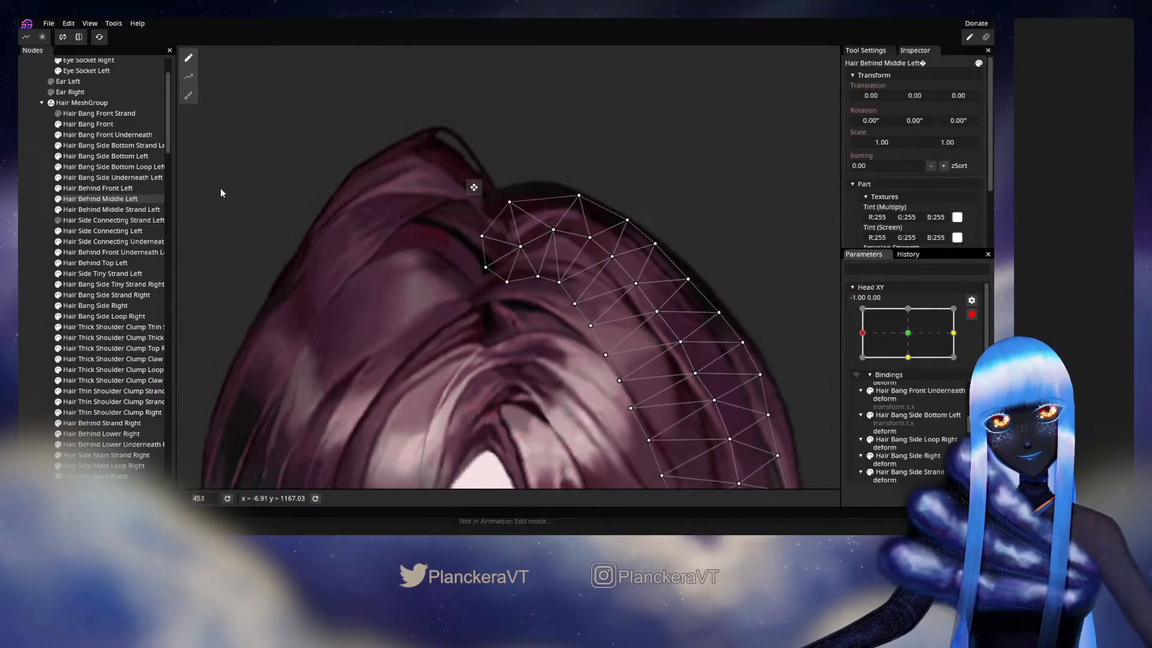
pyautogui.click(189, 95)
pyautogui.moveTo(507, 283); pyautogui.dragTo(506, 280)
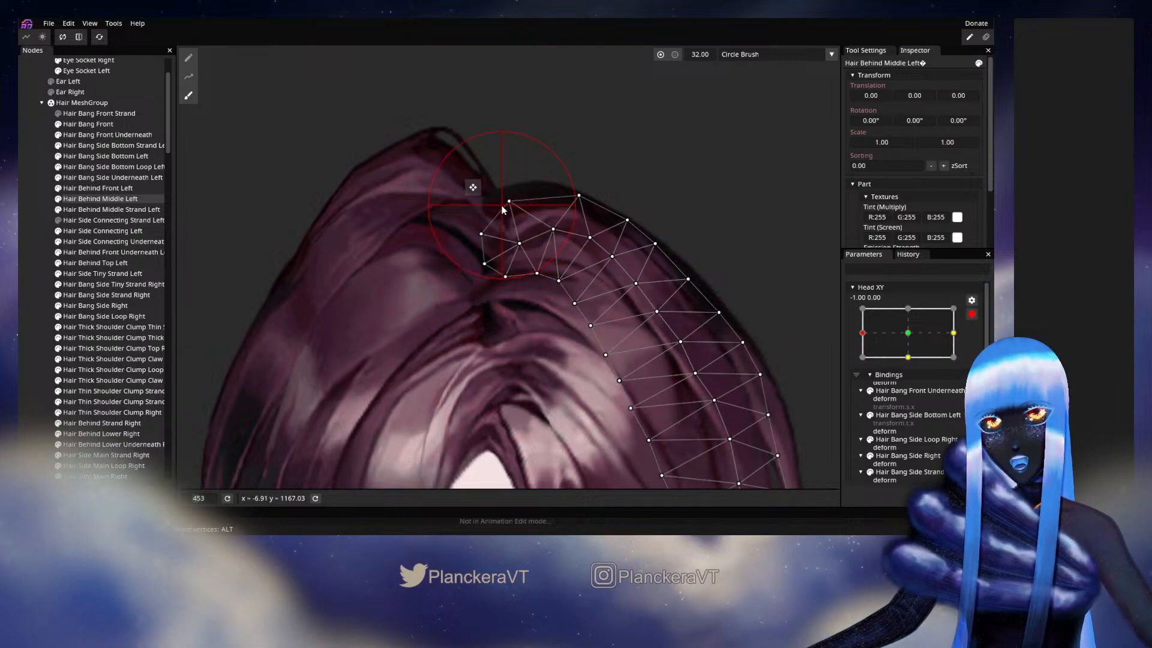
pyautogui.moveTo(502, 206); pyautogui.dragTo(503, 201)
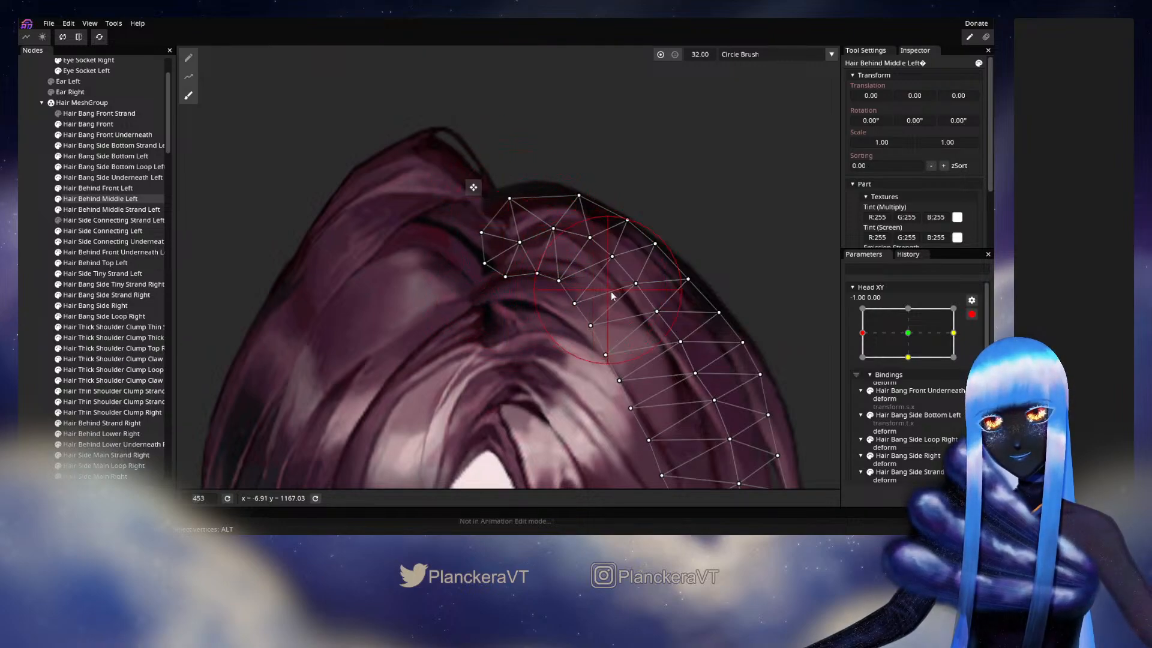
pyautogui.click(42, 315)
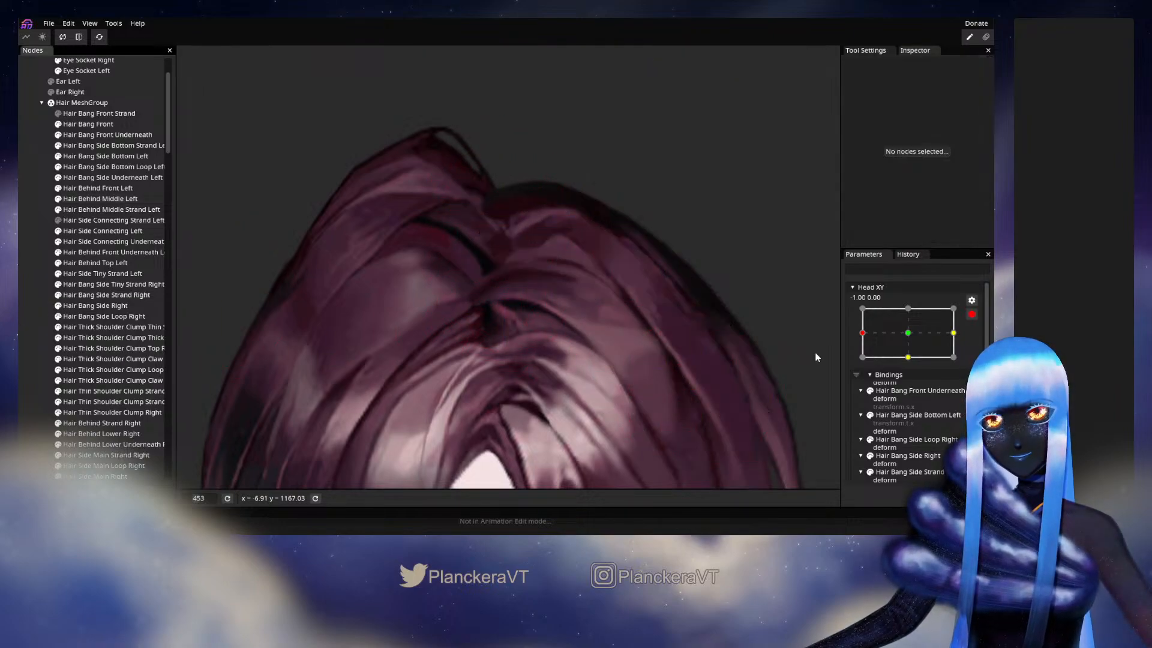
# - Disarm Head XY and test the parting at about -1.00, 0.04, -1.00, -0.31 and -0.91, -0.08
pyautogui.click(972, 314)
pyautogui.moveTo(867, 367); pyautogui.dragTo(874, 353)
pyautogui.moveTo(875, 356)
pyautogui.mouseDown()
pyautogui.moveTo(910, 368)
pyautogui.moveTo(866, 376)
pyautogui.moveTo(913, 373)
pyautogui.moveTo(861, 364)
pyautogui.mouseUp()
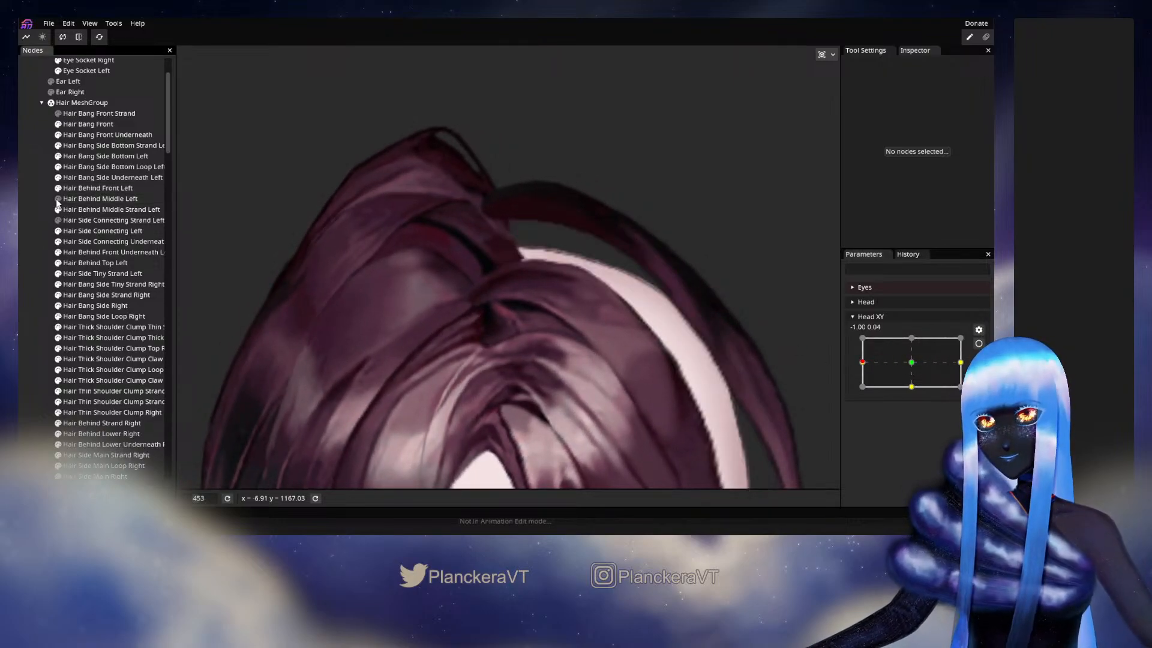
pyautogui.moveTo(850, 367)
pyautogui.mouseDown()
pyautogui.moveTo(907, 373)
pyautogui.moveTo(856, 373)
pyautogui.mouseUp()
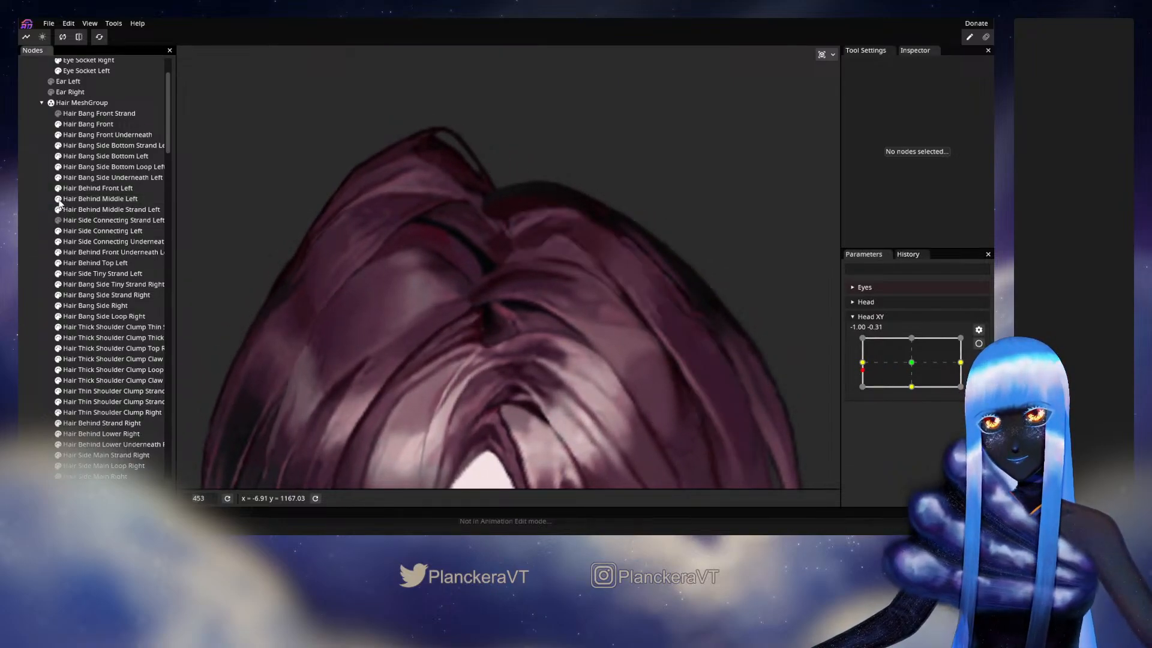
pyautogui.moveTo(863, 370)
pyautogui.mouseDown()
pyautogui.moveTo(918, 369)
pyautogui.moveTo(869, 368)
pyautogui.mouseUp()
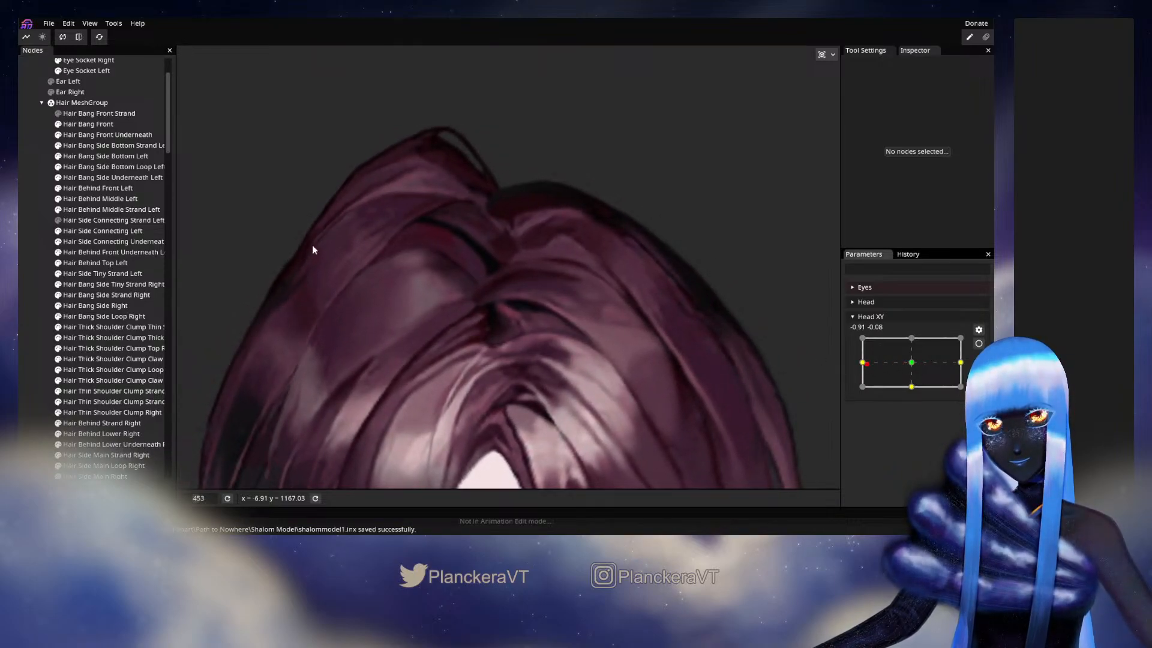
# - Toggle the visibility of Hair Behind Front Left and Hair Behind Middle Left to compare how they overlap at about -0.91, -0.08
pyautogui.click(58, 190)
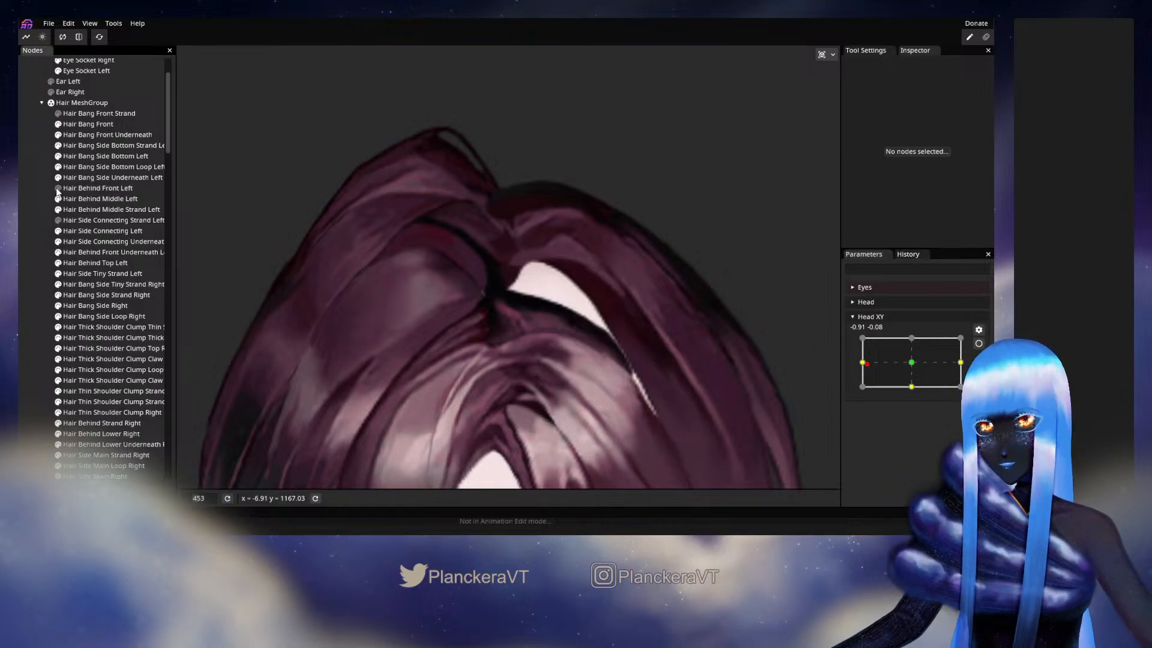
pyautogui.click(59, 190)
pyautogui.click(59, 200)
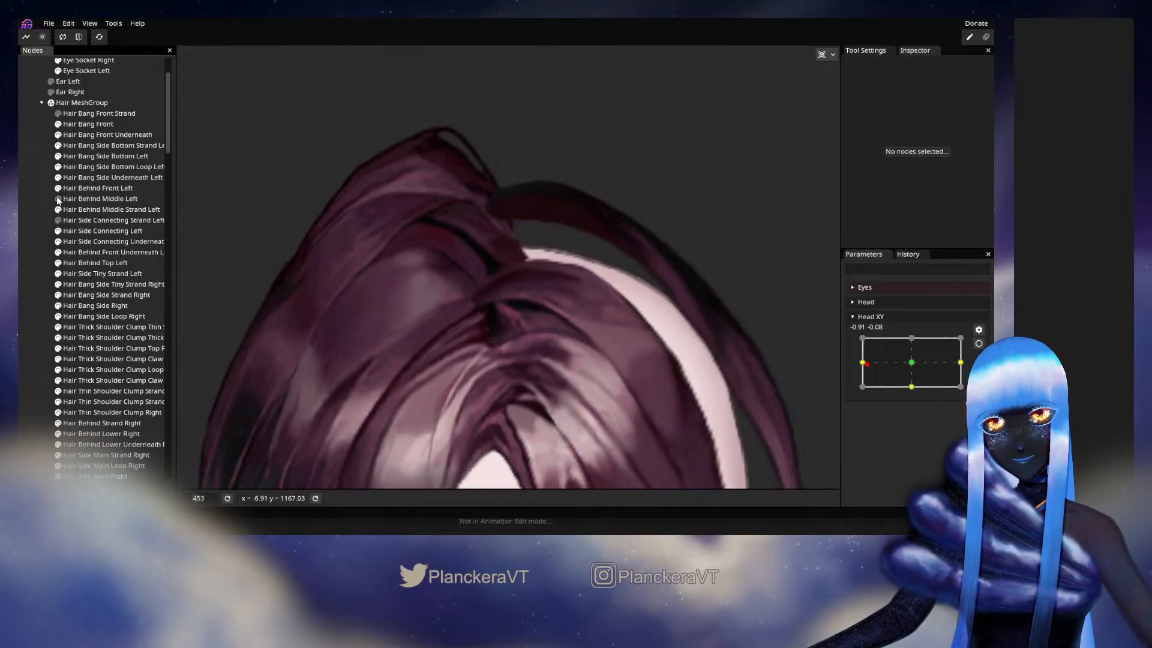
pyautogui.click(57, 189)
pyautogui.click(58, 199)
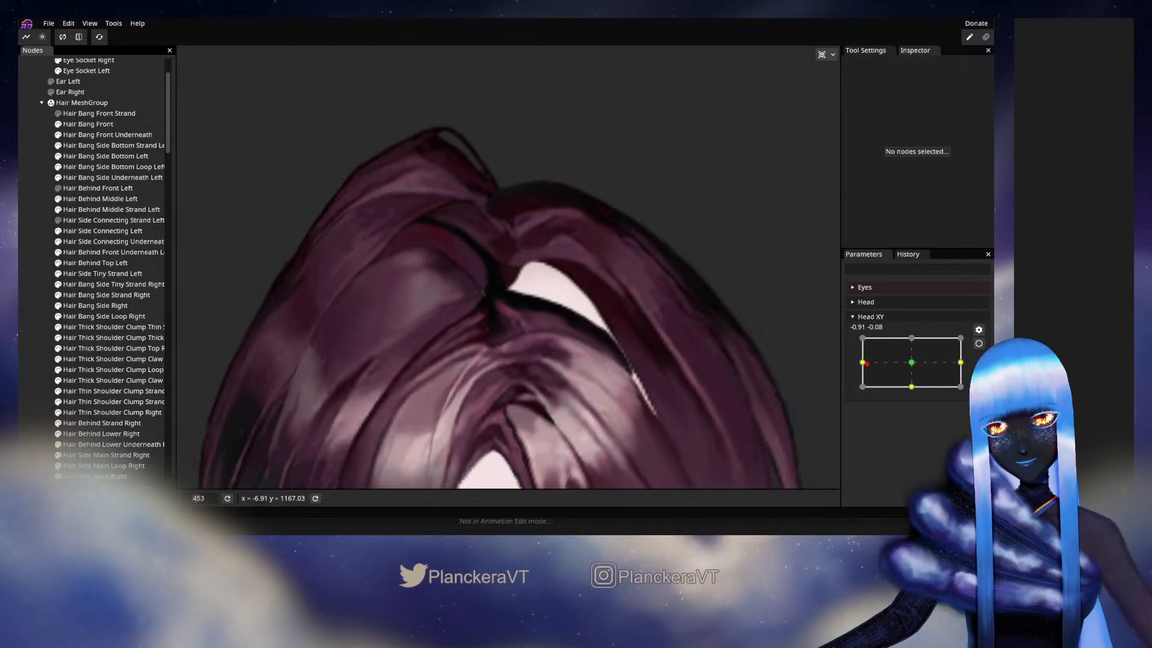
# - Arm Head XY at -1.00, 0.00, brush the upper curve and parting end of Hair Behind Middle Left, and test the disarmed head turn
pyautogui.moveTo(865, 366)
pyautogui.mouseDown()
pyautogui.moveTo(918, 375)
pyautogui.moveTo(862, 369)
pyautogui.mouseUp()
pyautogui.click(979, 345)
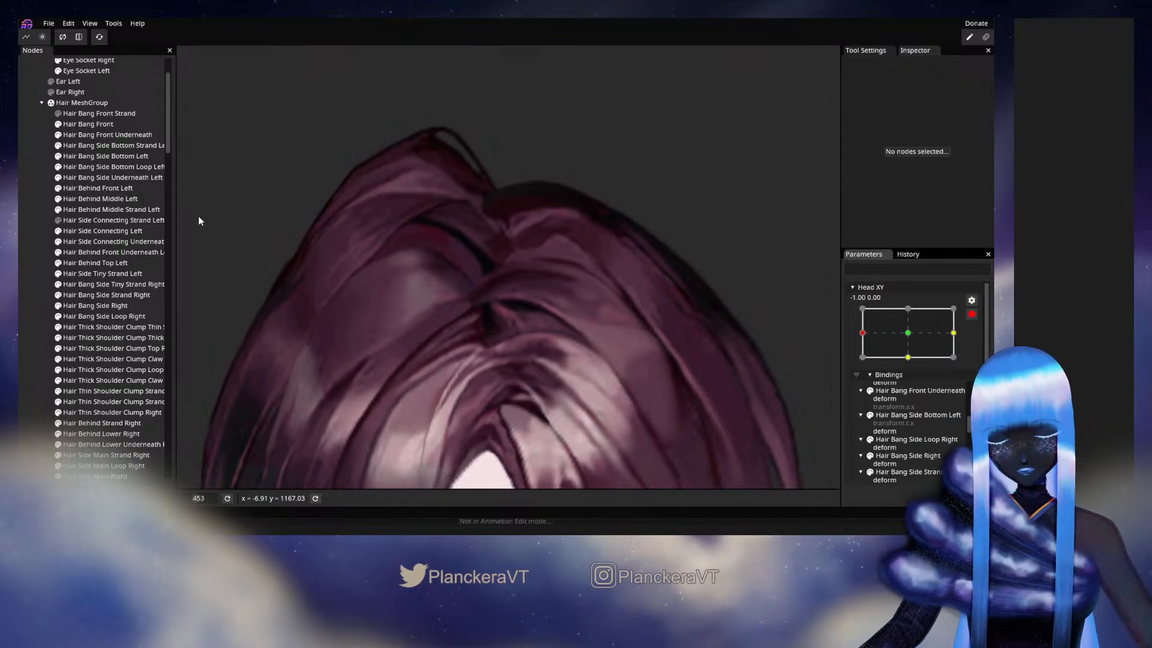
pyautogui.click(110, 198)
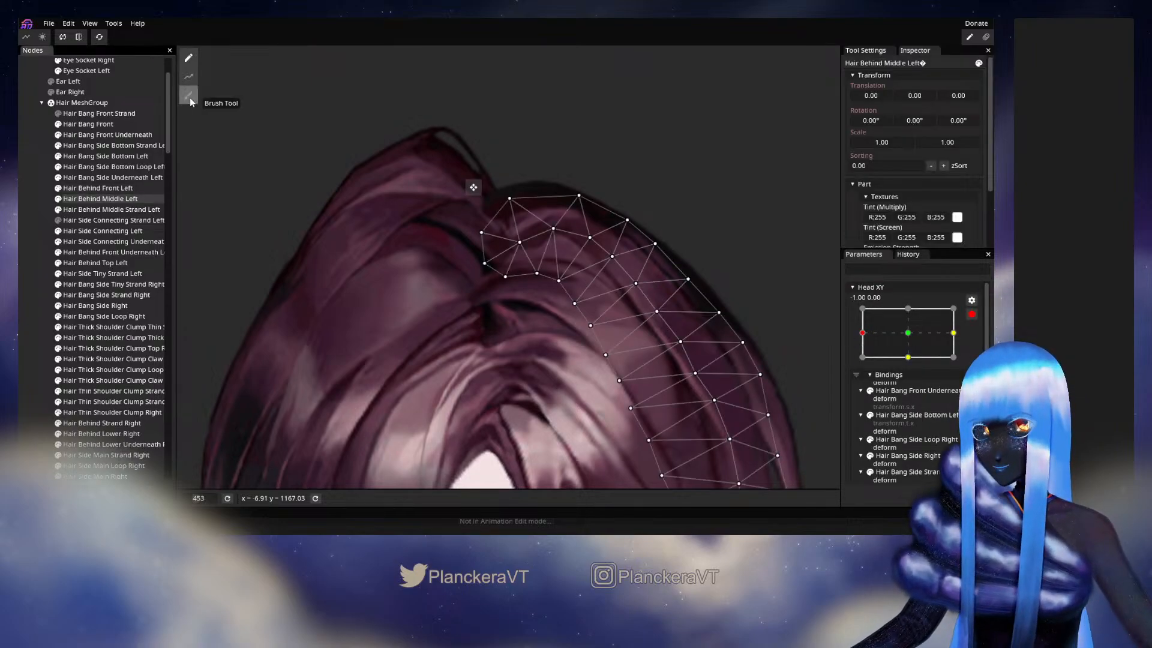
pyautogui.click(188, 96)
pyautogui.moveTo(586, 256); pyautogui.dragTo(587, 254)
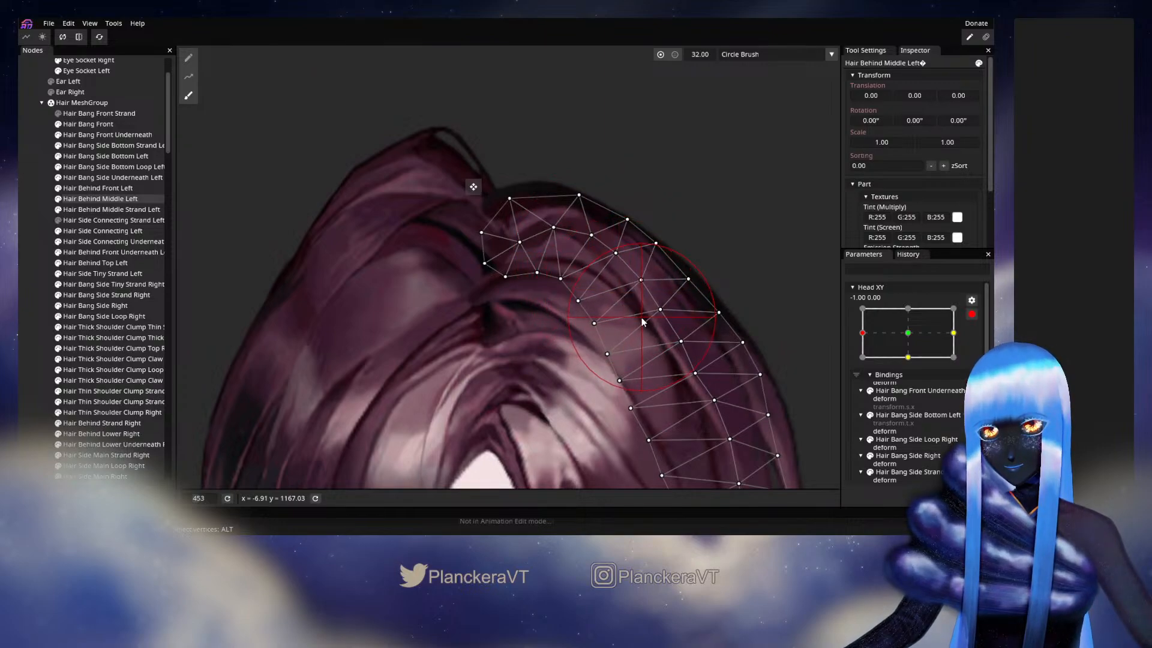
pyautogui.moveTo(521, 276); pyautogui.dragTo(518, 276)
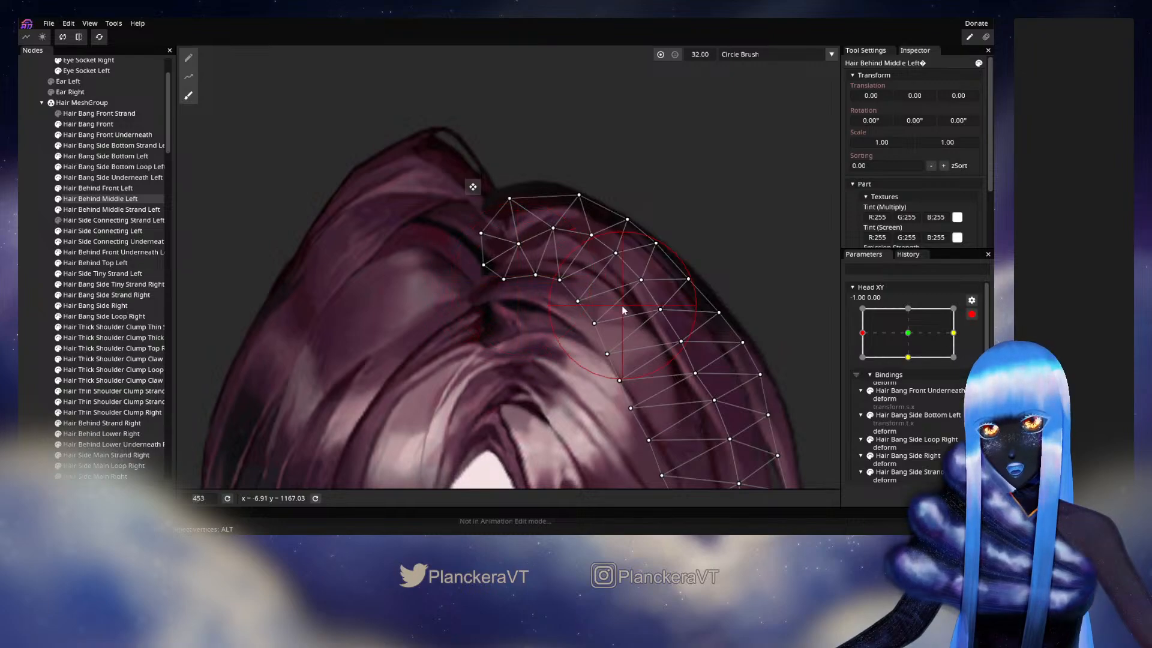
pyautogui.click(39, 267)
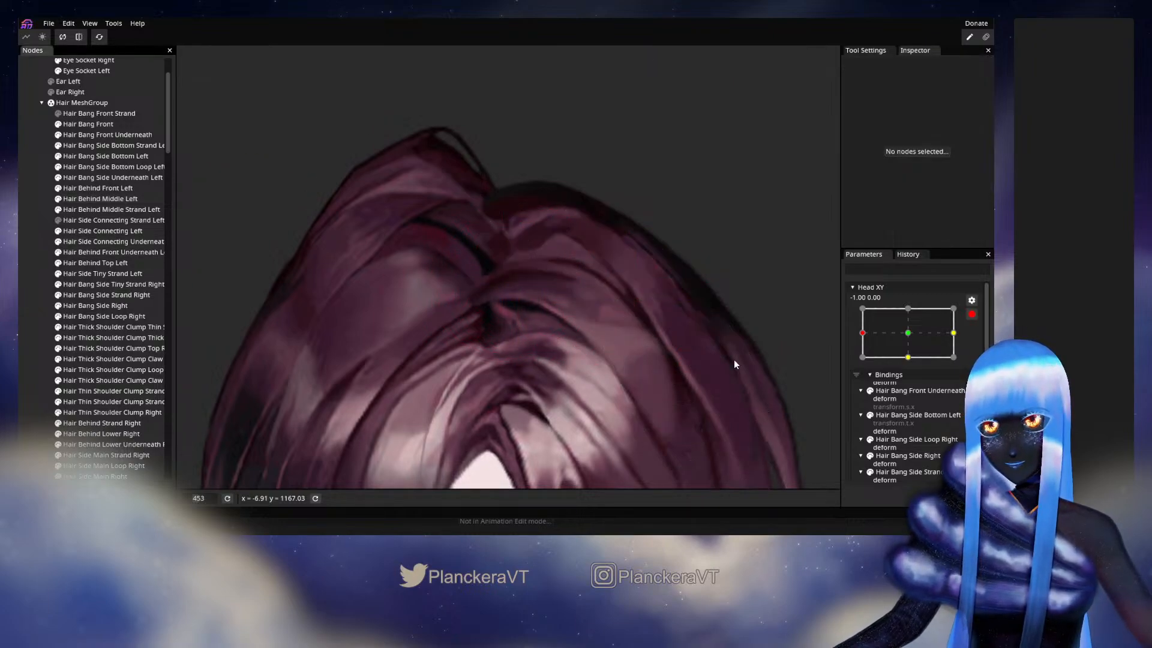
pyautogui.click(972, 314)
pyautogui.moveTo(869, 370)
pyautogui.mouseDown()
pyautogui.moveTo(912, 368)
pyautogui.moveTo(860, 366)
pyautogui.mouseUp()
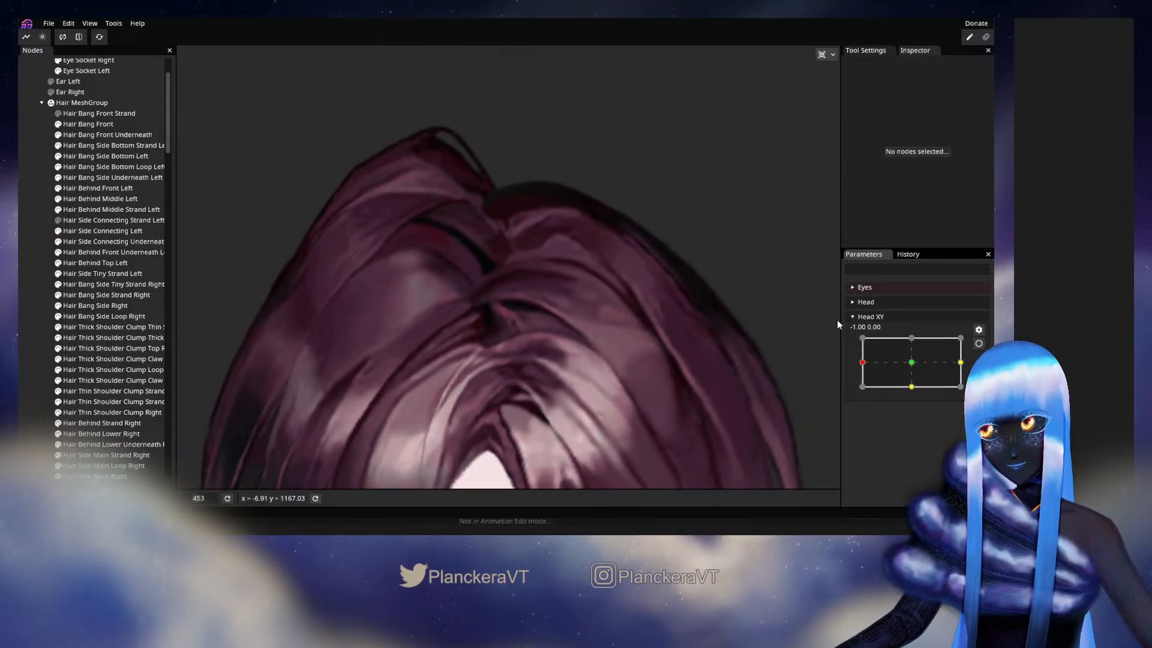
# - Rearm Head XY at -1.00, 0.00 and shift the parting end of Hair Behind Middle Left slightly away from the parting with the Circle Brush
pyautogui.click(978, 343)
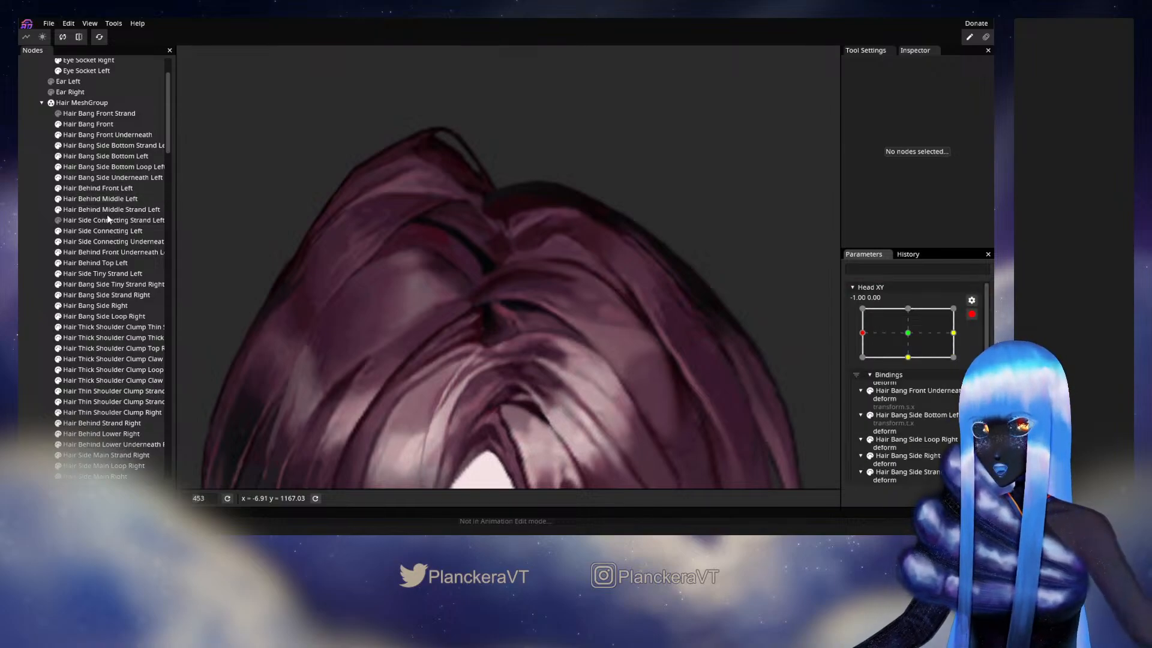
pyautogui.click(95, 199)
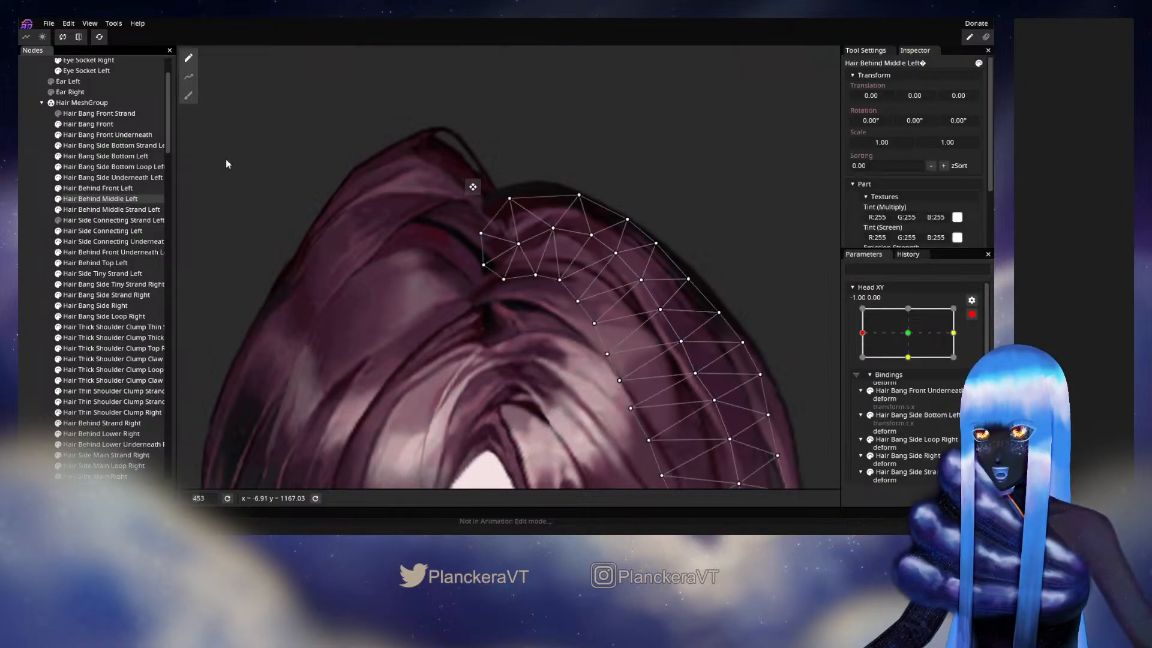
pyautogui.click(188, 96)
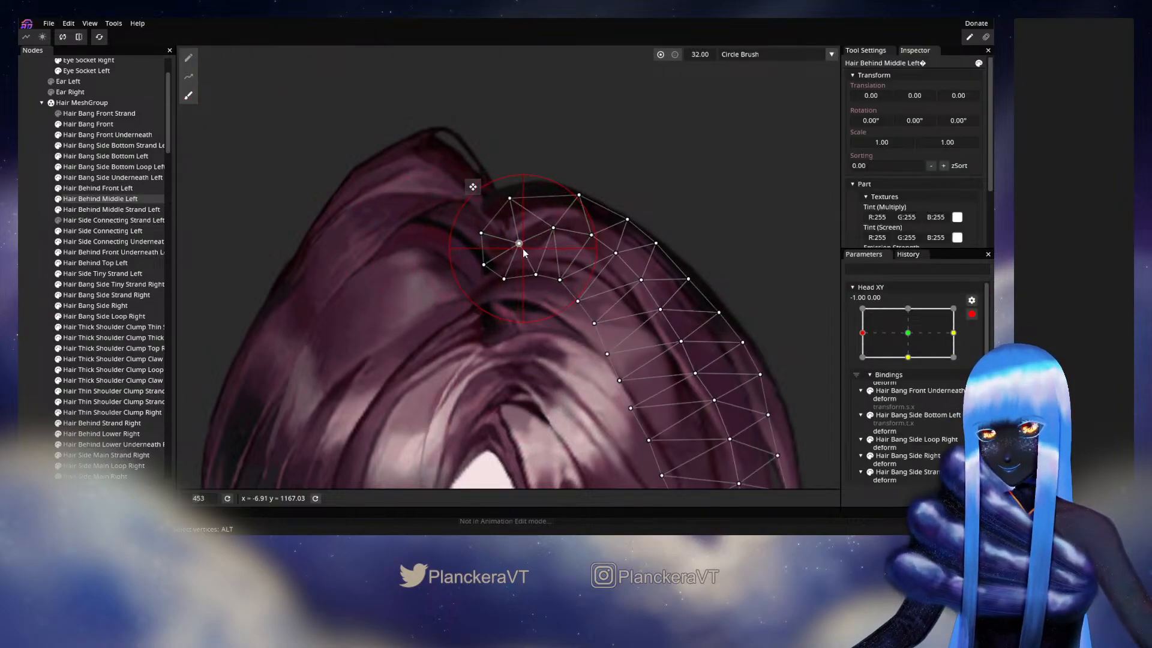
pyautogui.moveTo(525, 252); pyautogui.dragTo(527, 253)
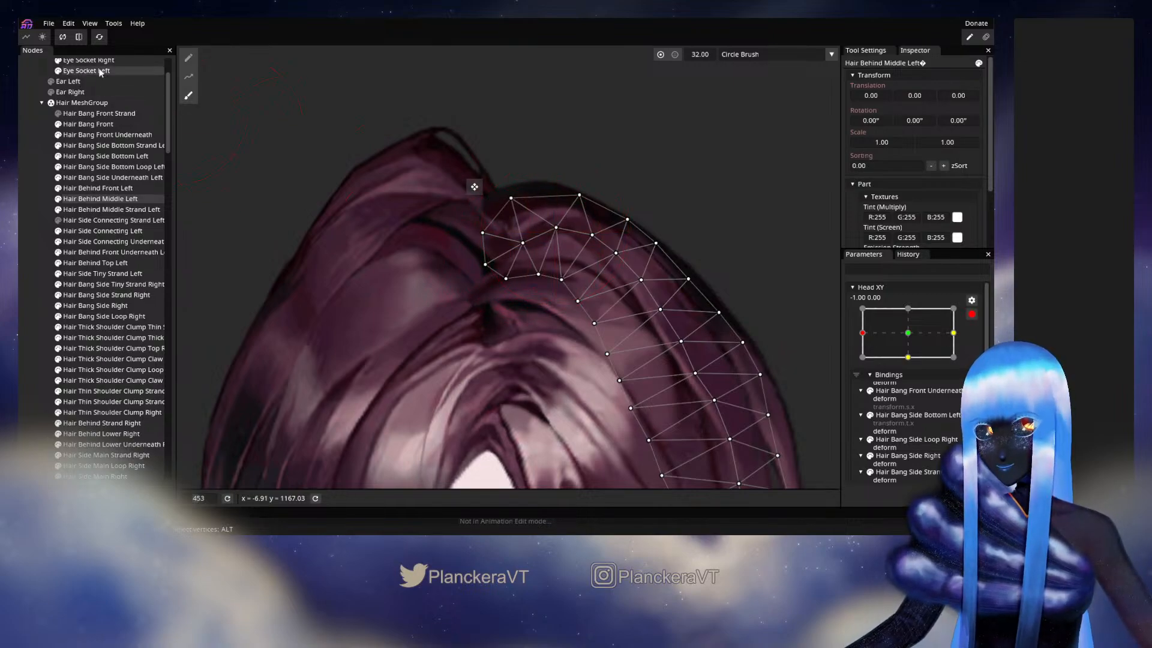
pyautogui.click(40, 233)
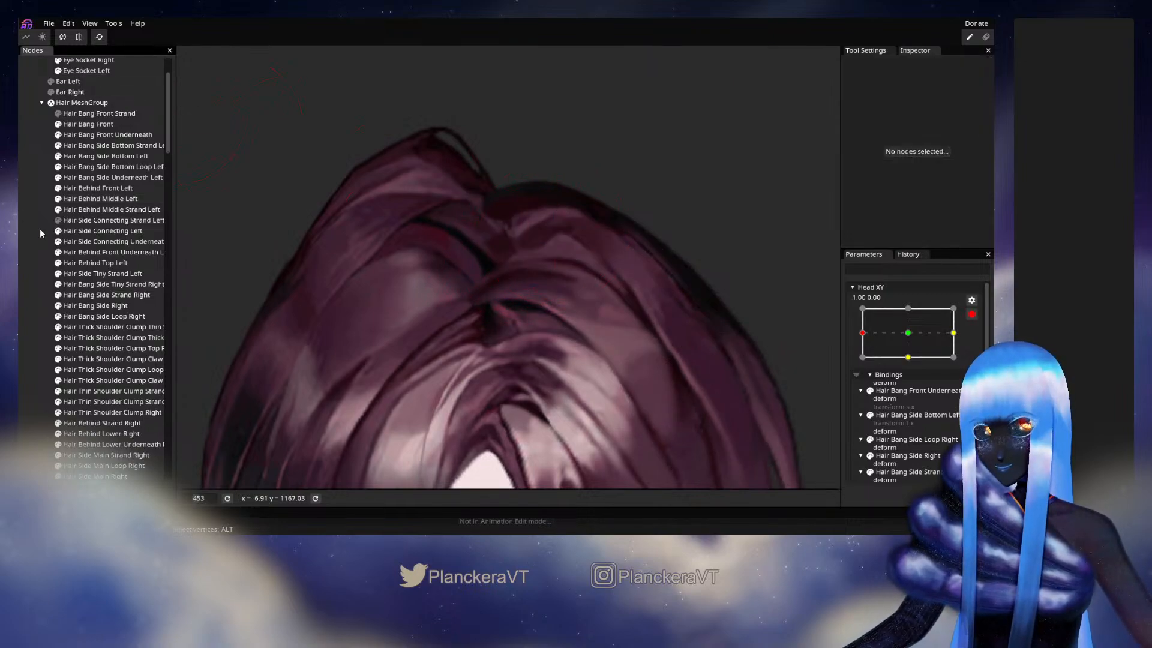
# - Test the disarmed head turn, nudge the upper parting vertex of Hair Behind Middle Left slightly down at Head XY -1.00, 0.00, and retest to about -0.52, -0.04
pyautogui.click(972, 314)
pyautogui.moveTo(864, 363)
pyautogui.mouseDown()
pyautogui.moveTo(916, 360)
pyautogui.moveTo(862, 362)
pyautogui.mouseUp()
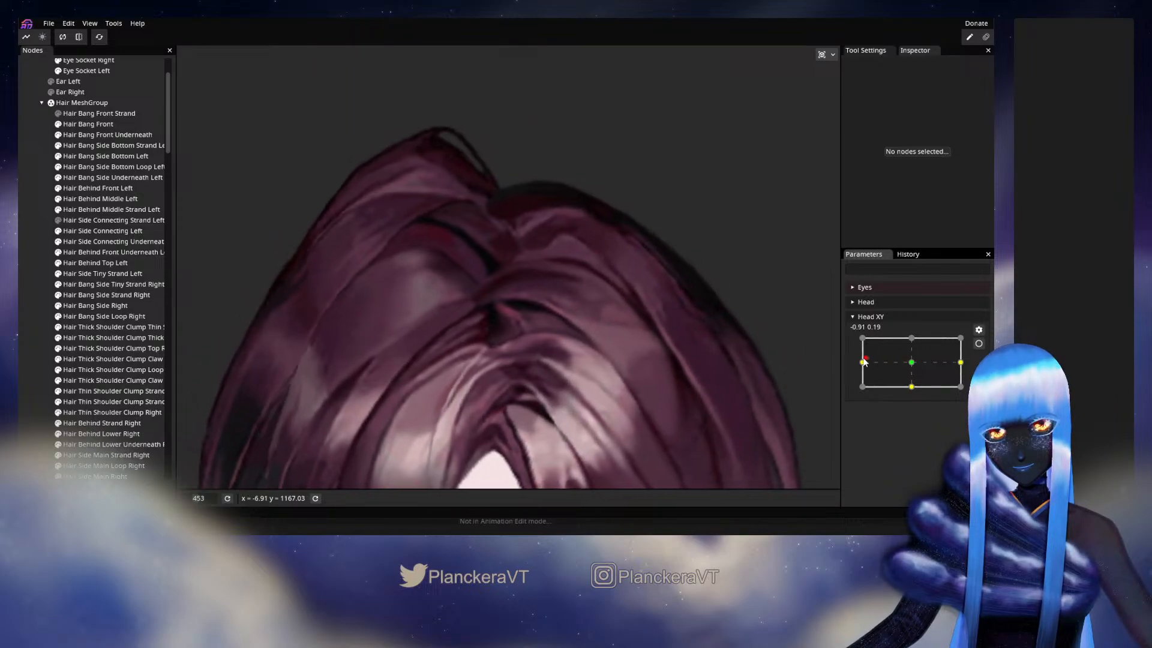
pyautogui.click(979, 343)
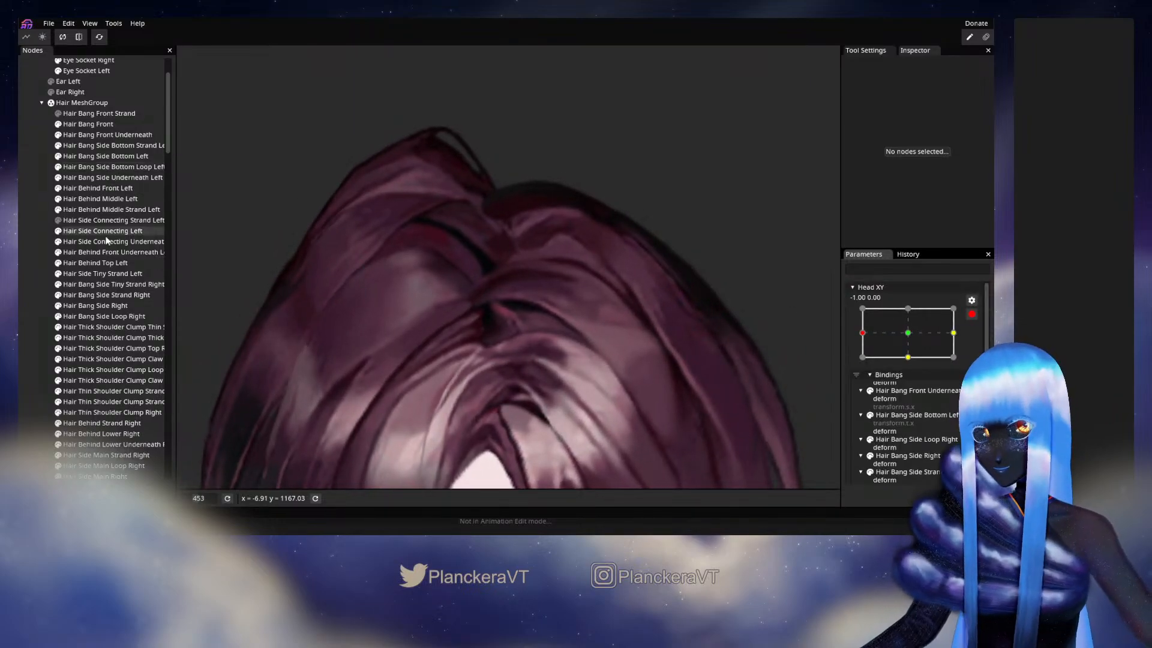
pyautogui.click(107, 199)
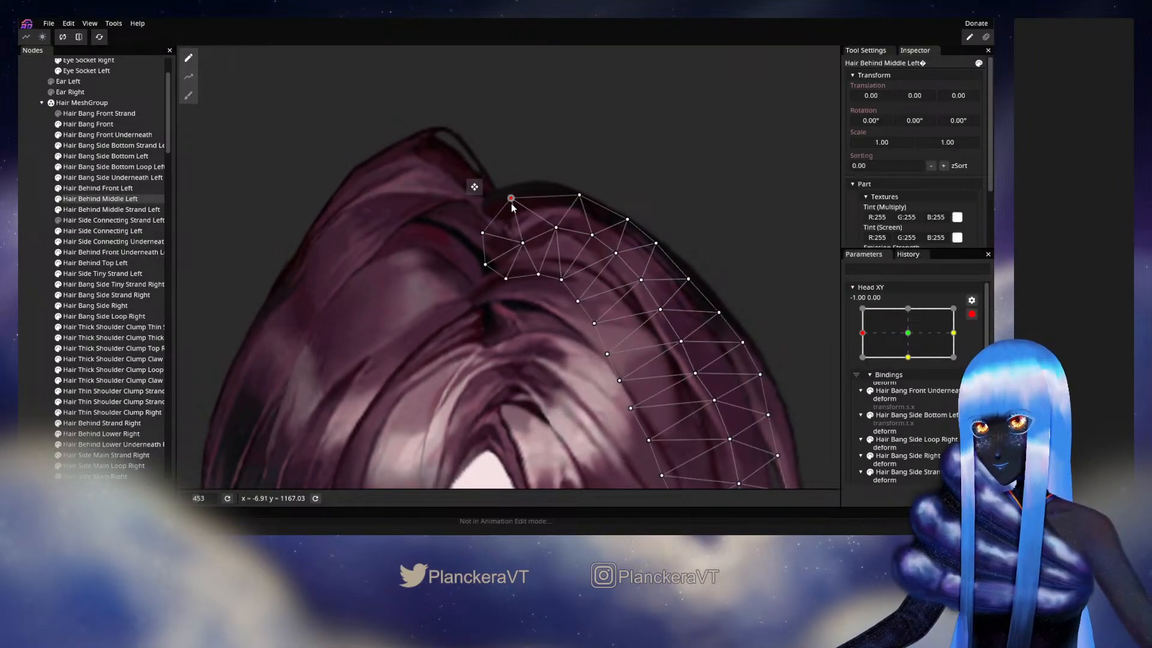
pyautogui.moveTo(511, 198); pyautogui.dragTo(513, 201)
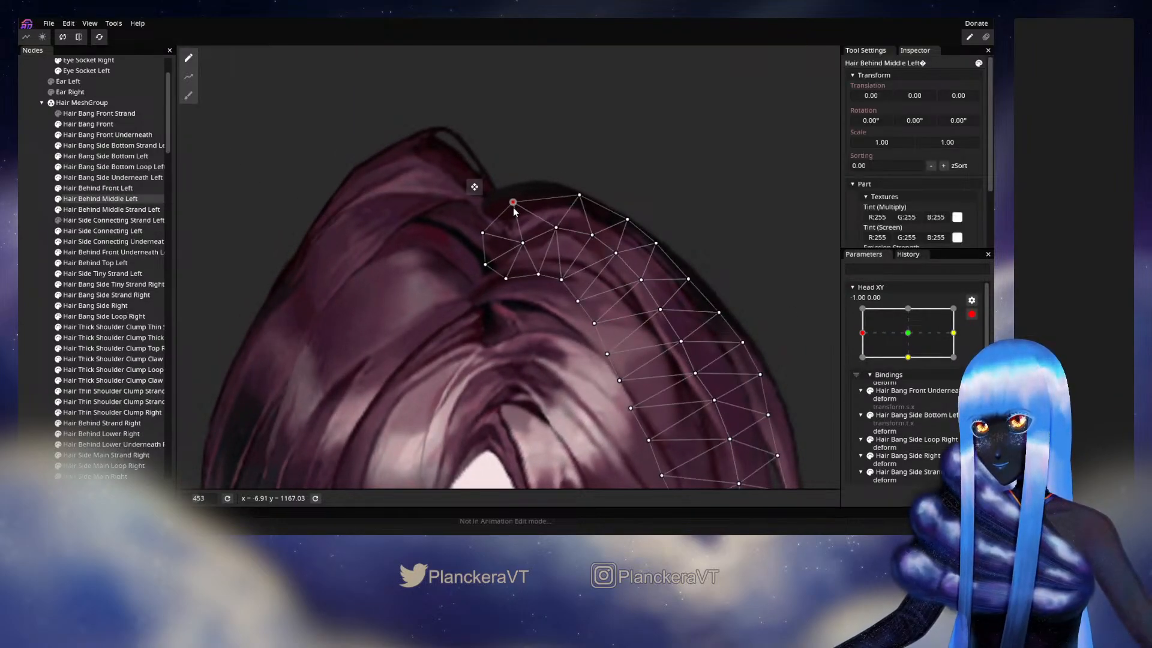
pyautogui.click(26, 290)
pyautogui.click(972, 314)
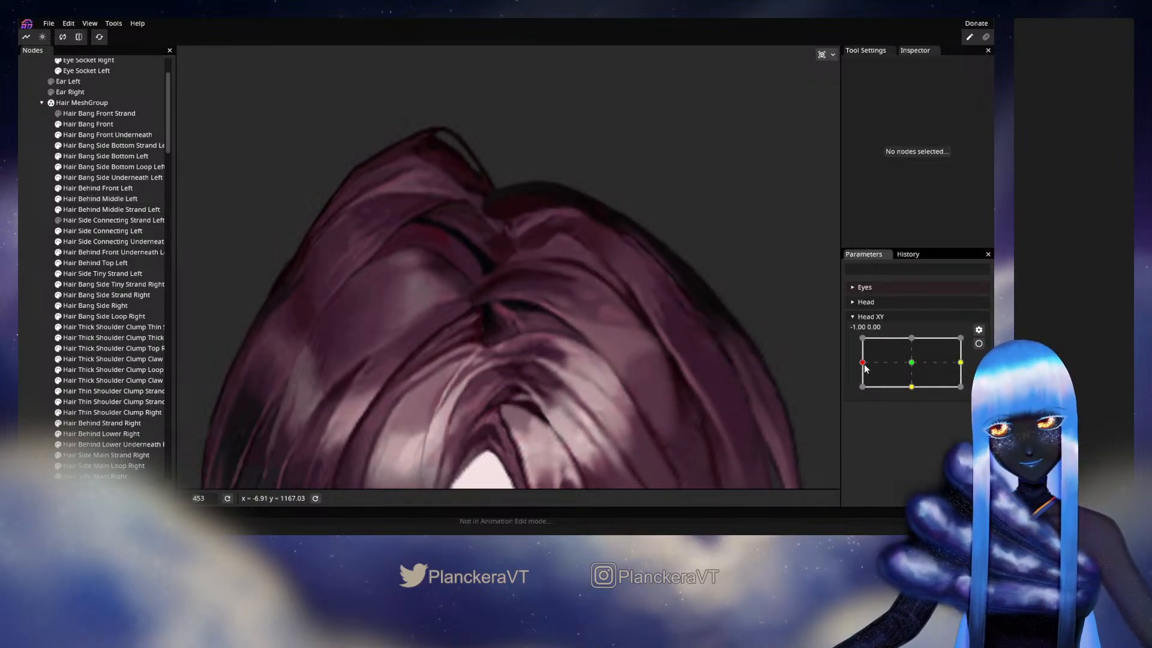
pyautogui.moveTo(864, 368)
pyautogui.mouseDown()
pyautogui.moveTo(918, 364)
pyautogui.moveTo(886, 367)
pyautogui.mouseUp()
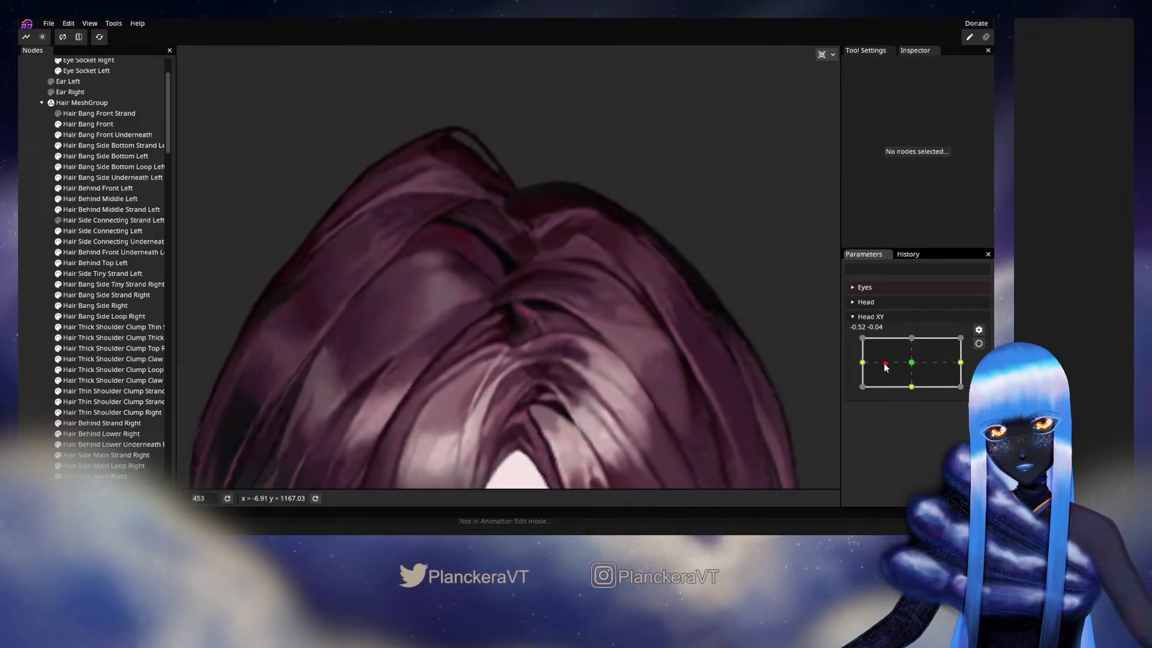
# - Rearm Head XY at -1.00, 0.00, move the lower corner vertices at Hair Behind Middle Left's parting end slightly down and inward, and test the disarmed turn
pyautogui.click(978, 343)
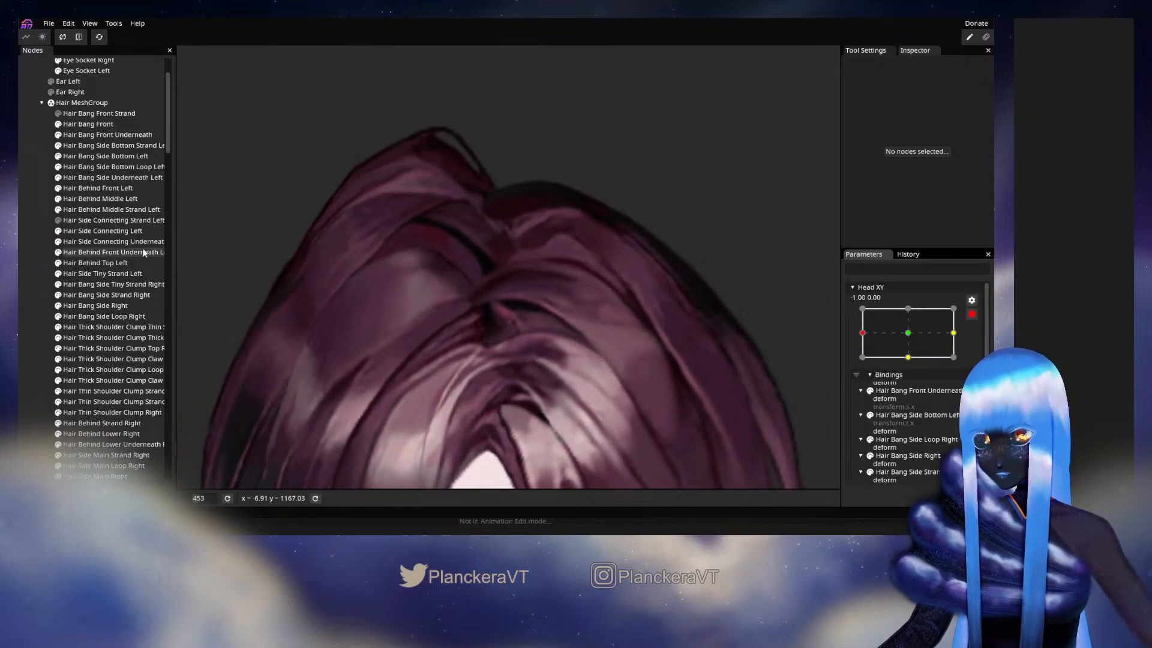
pyautogui.click(96, 198)
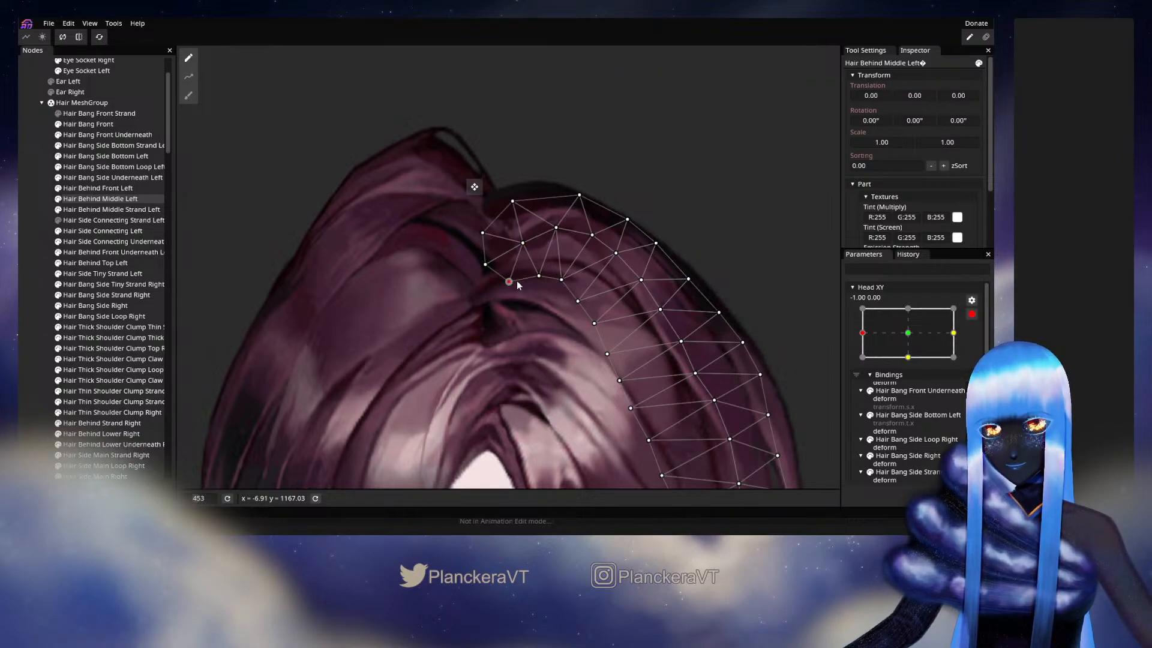
pyautogui.moveTo(480, 270); pyautogui.dragTo(489, 280)
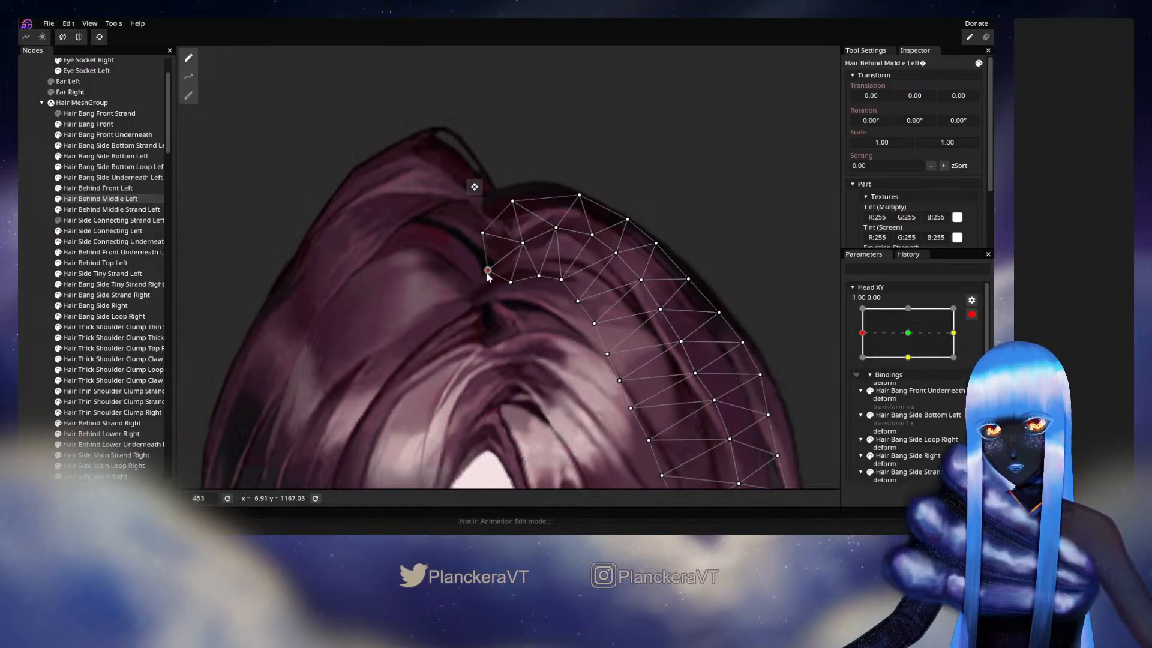
pyautogui.click(40, 271)
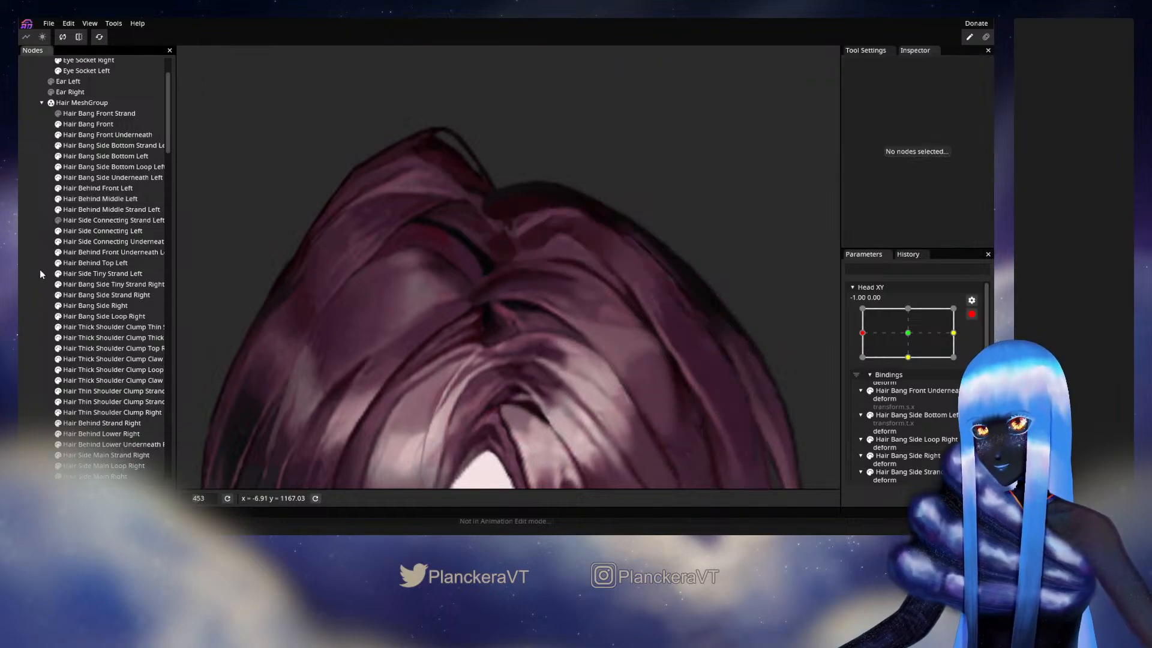
pyautogui.click(972, 314)
pyautogui.moveTo(862, 363)
pyautogui.mouseDown()
pyautogui.moveTo(911, 363)
pyautogui.moveTo(910, 373)
pyautogui.moveTo(862, 367)
pyautogui.mouseUp()
# - Rearm Head XY at -1.00, 0.00, raise the lower-edge vertex near Hair Behind Middle Left's parting end slightly, and test the disarmed head turn
pyautogui.click(979, 343)
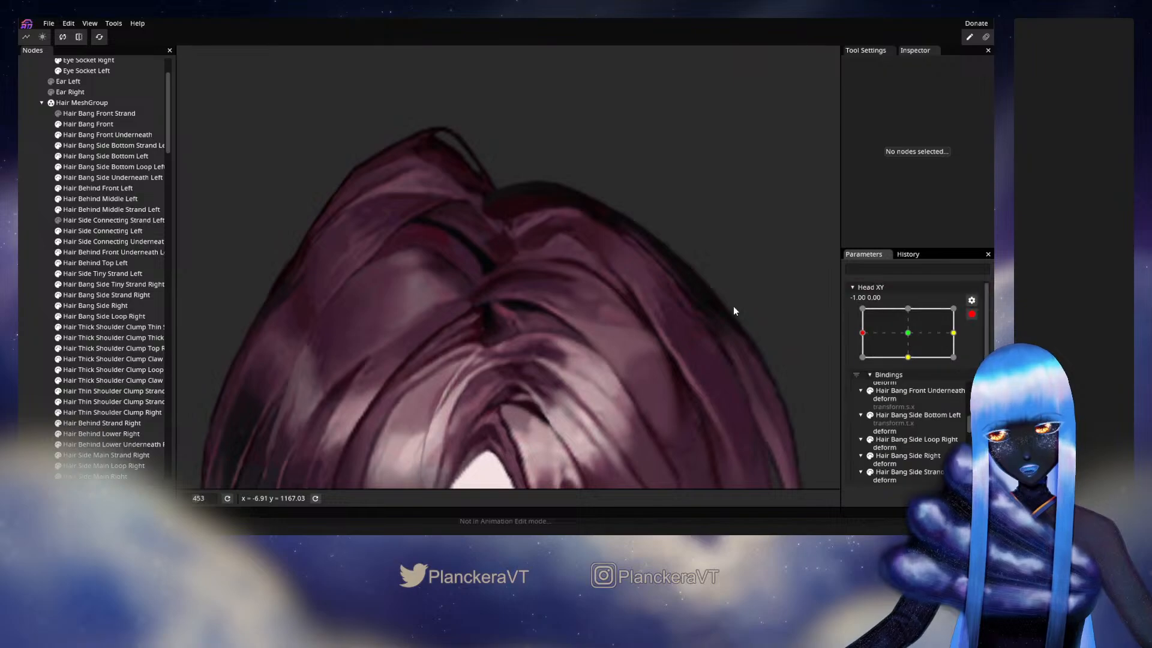
pyautogui.click(103, 201)
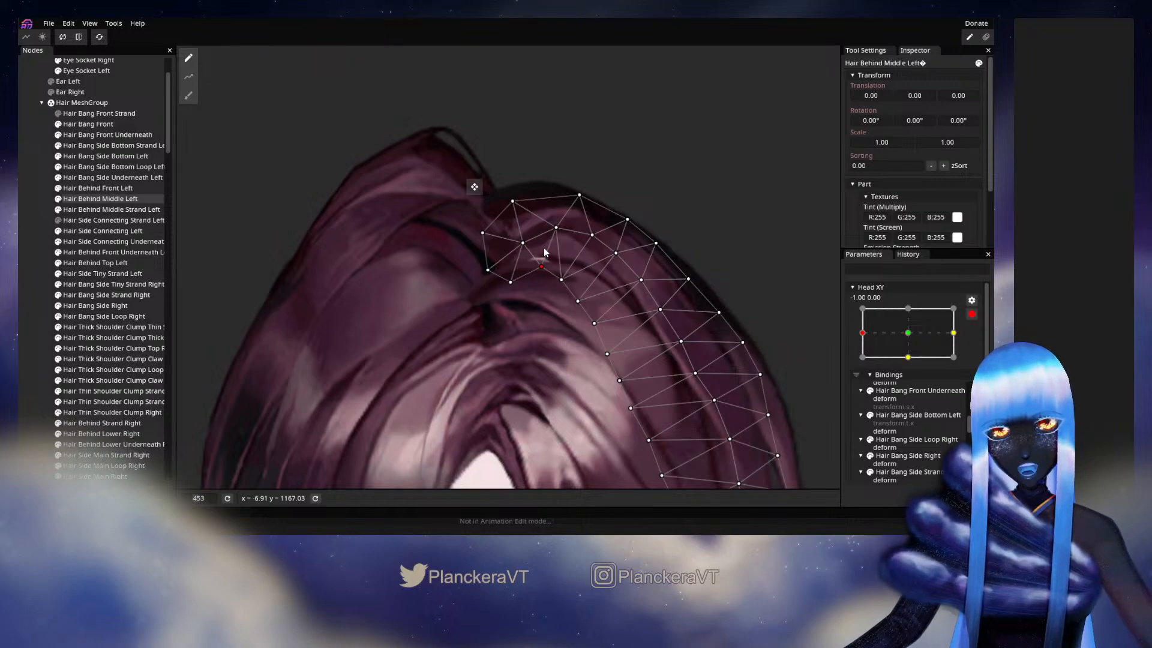
pyautogui.moveTo(545, 252); pyautogui.dragTo(545, 259)
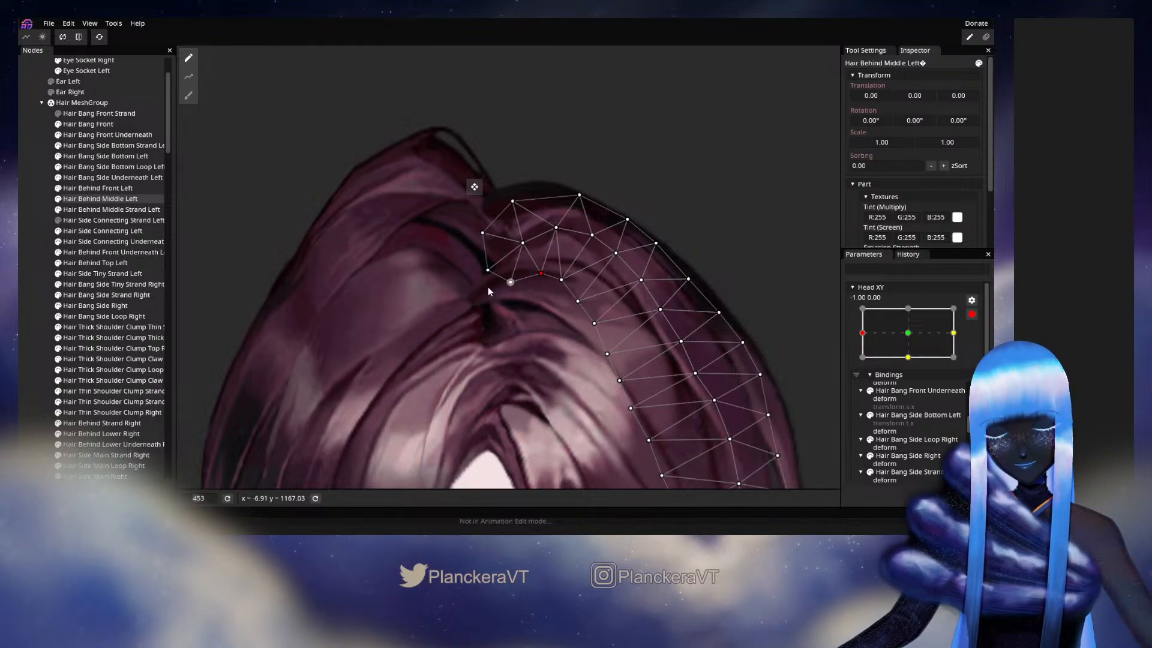
pyautogui.click(30, 322)
pyautogui.click(972, 315)
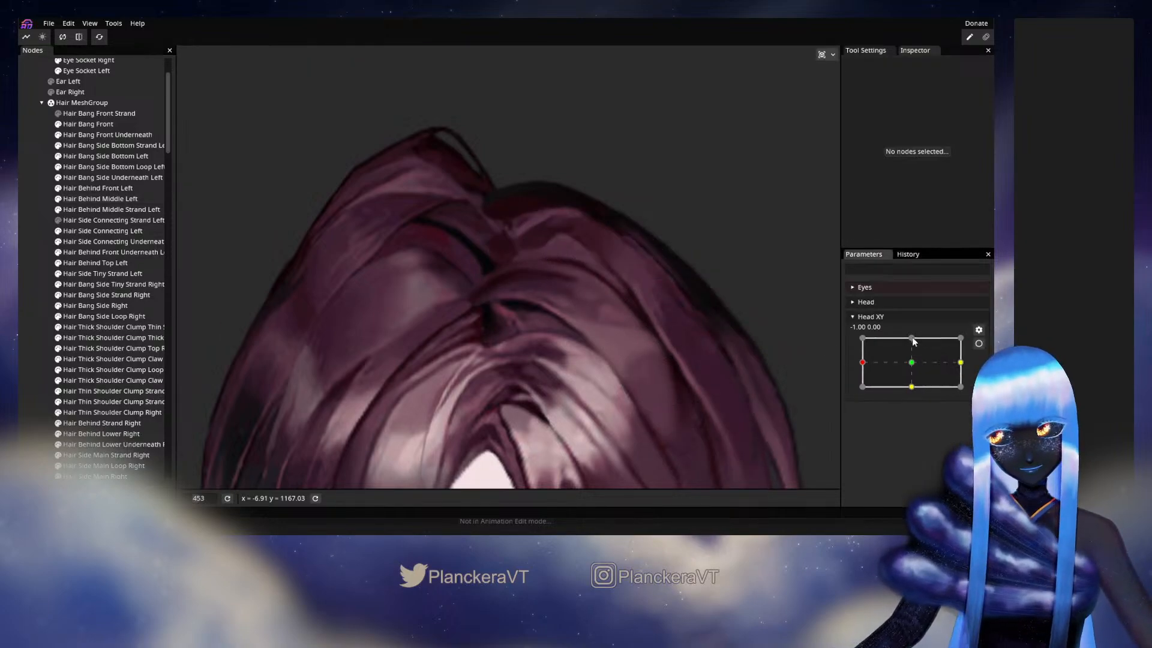
pyautogui.moveTo(873, 364)
pyautogui.mouseDown()
pyautogui.moveTo(912, 363)
pyautogui.moveTo(863, 358)
pyautogui.mouseUp()
# - Rearm Head XY at -1.00, 0.00, lower the upper, inner and outermost parting vertices of Hair Behind Middle Left slightly, and test disarmed to about -1.00, -0.10
pyautogui.click(979, 344)
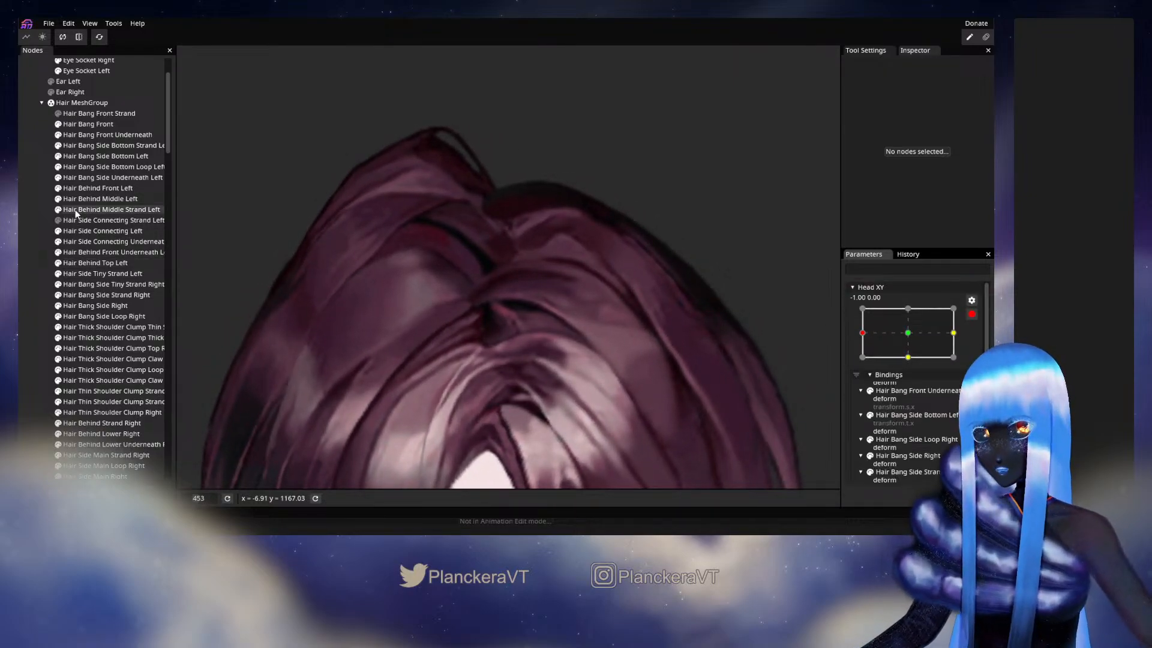
pyautogui.click(98, 199)
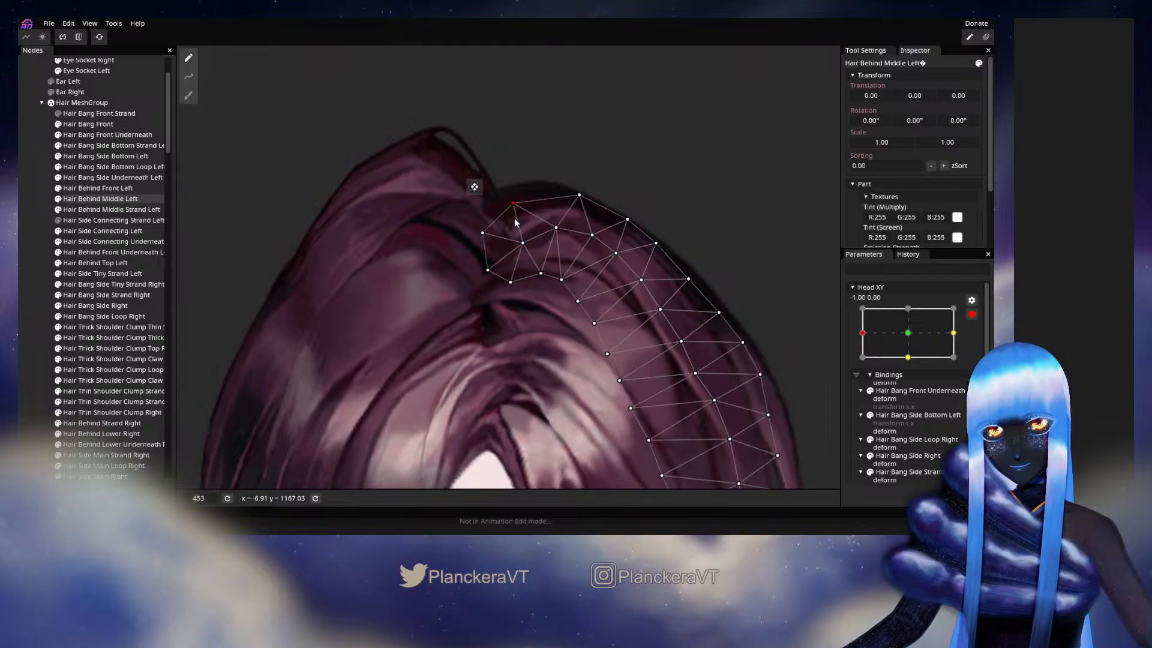
pyautogui.click(524, 244)
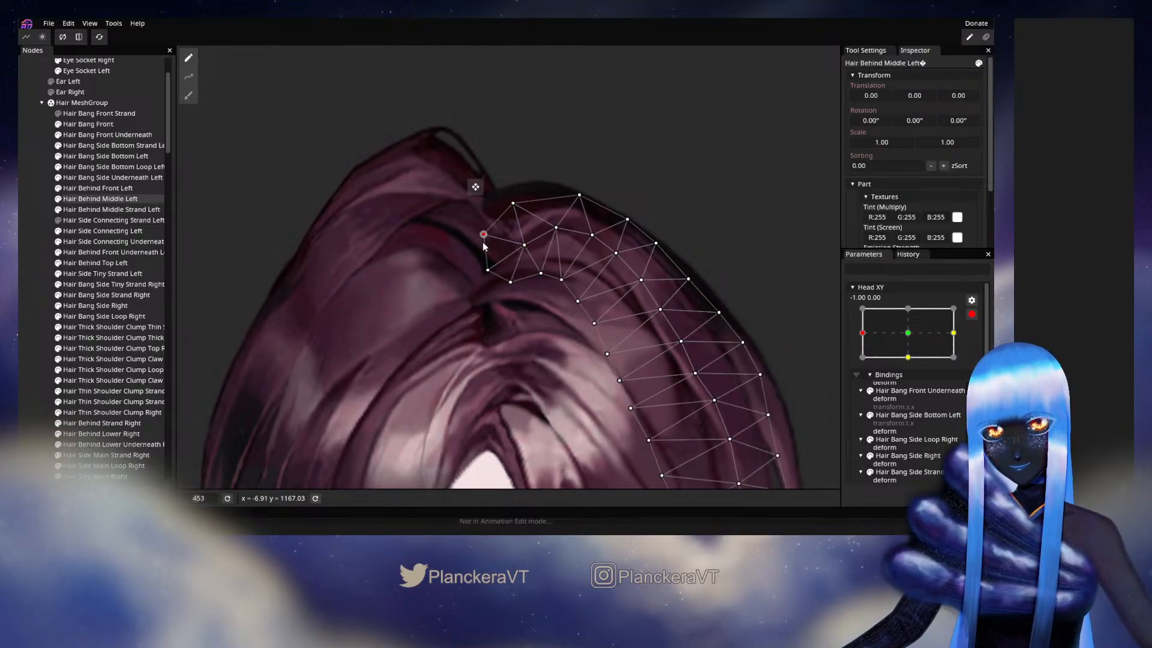
pyautogui.moveTo(484, 243); pyautogui.dragTo(485, 245)
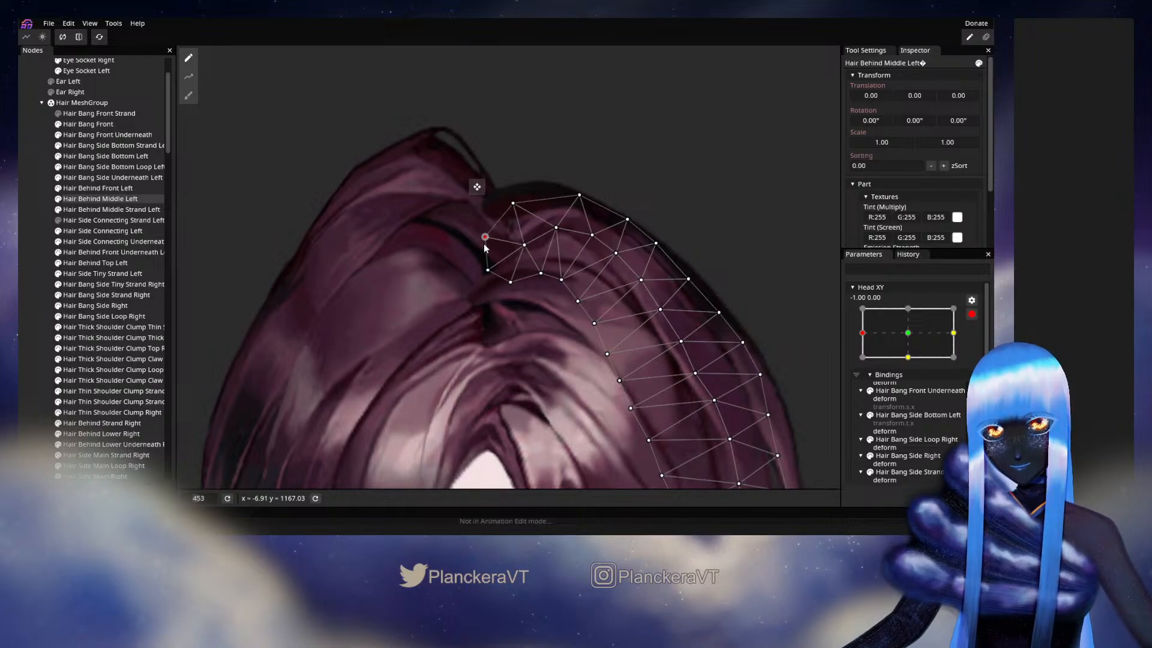
pyautogui.click(816, 367)
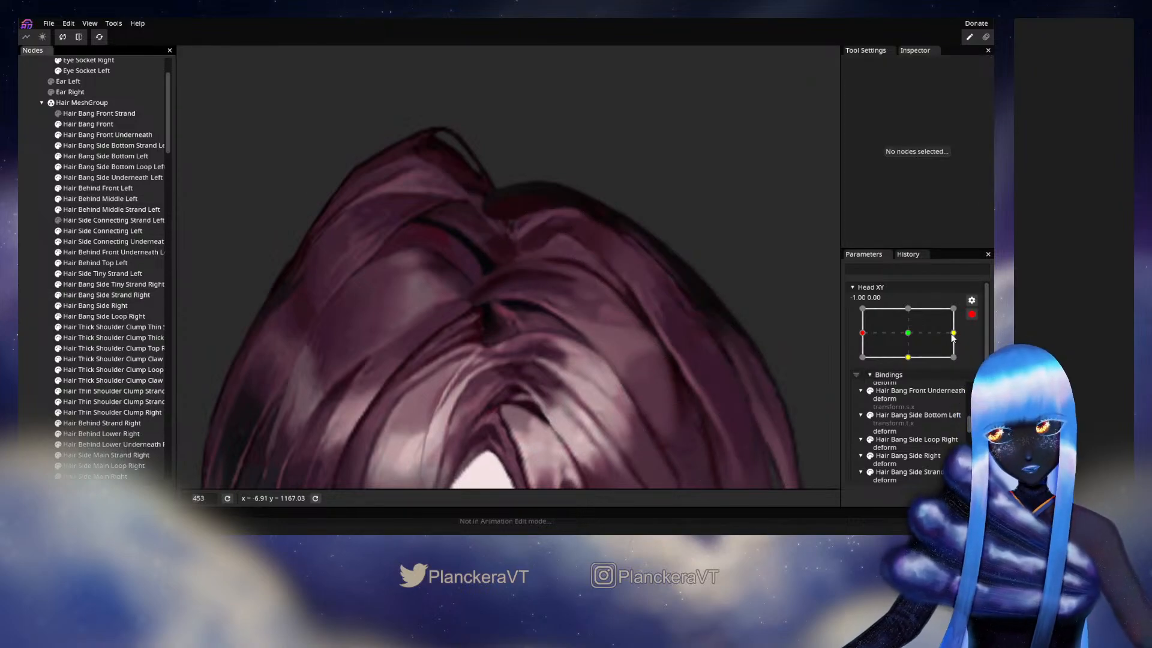
pyautogui.click(972, 314)
pyautogui.moveTo(867, 367)
pyautogui.mouseDown()
pyautogui.moveTo(905, 363)
pyautogui.moveTo(910, 376)
pyautogui.moveTo(877, 369)
pyautogui.moveTo(909, 366)
pyautogui.moveTo(862, 368)
pyautogui.moveTo(912, 364)
pyautogui.moveTo(855, 366)
pyautogui.moveTo(915, 367)
pyautogui.moveTo(855, 369)
pyautogui.mouseUp()
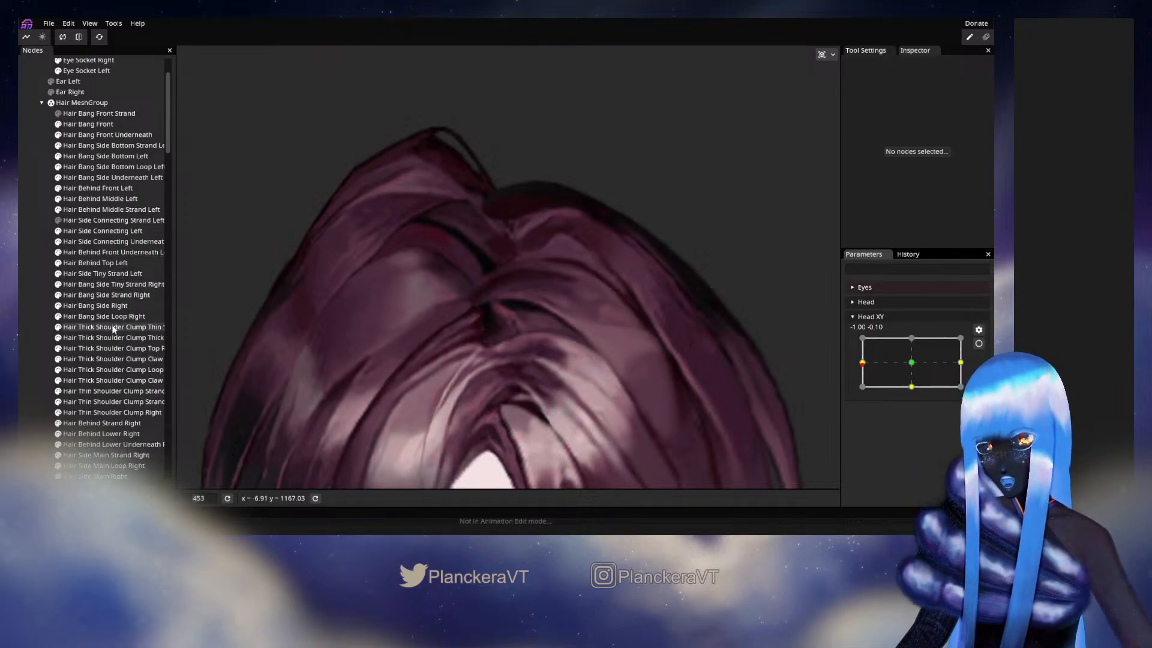
# - Inspect Hair Side Main Strand Right, Hair Side Main Right and Hair Behind Upper Right, and toggle the latter's visibility to check its coverage at the parting
pyautogui.scroll(-2, 75, 360)
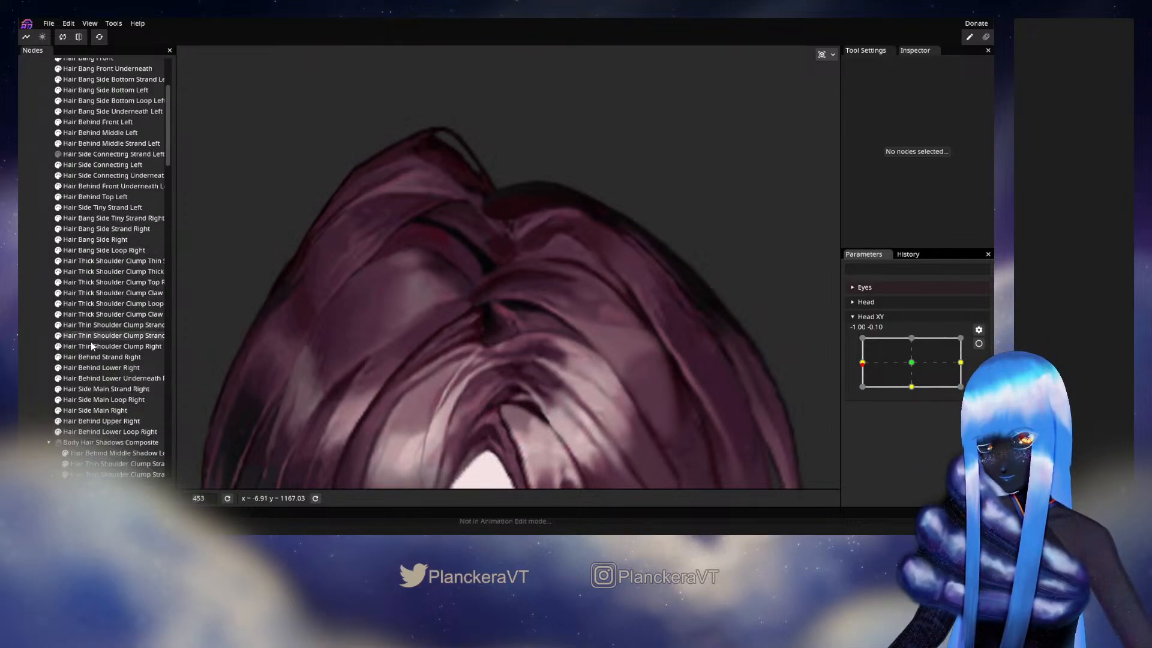
pyautogui.click(77, 391)
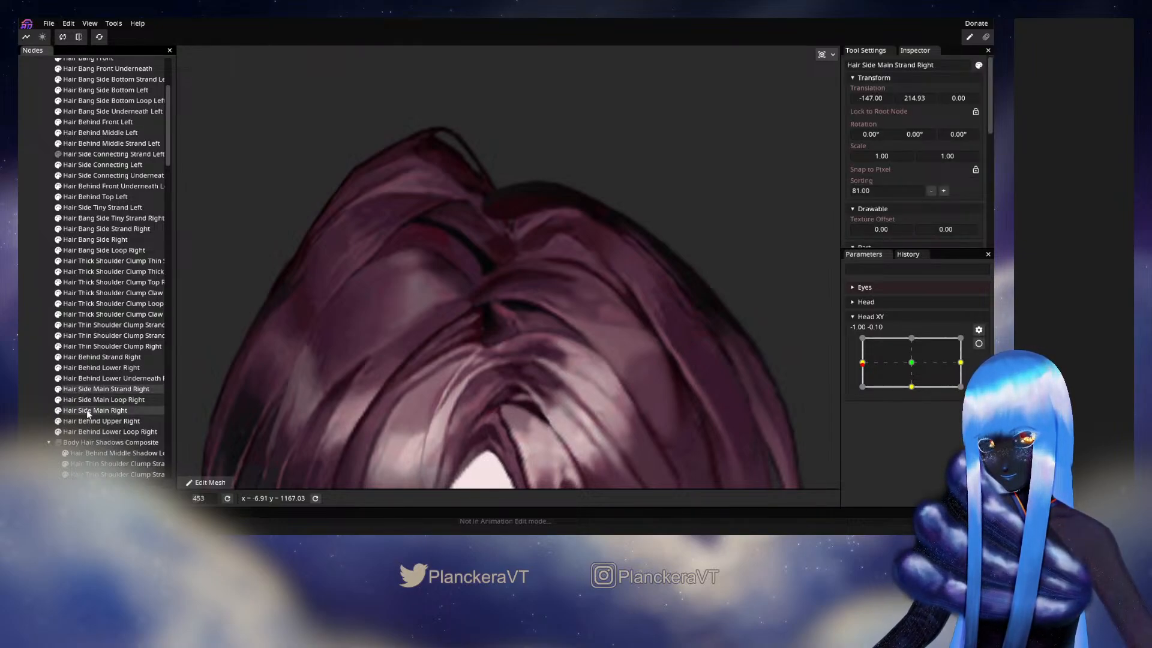
pyautogui.click(86, 410)
pyautogui.click(94, 421)
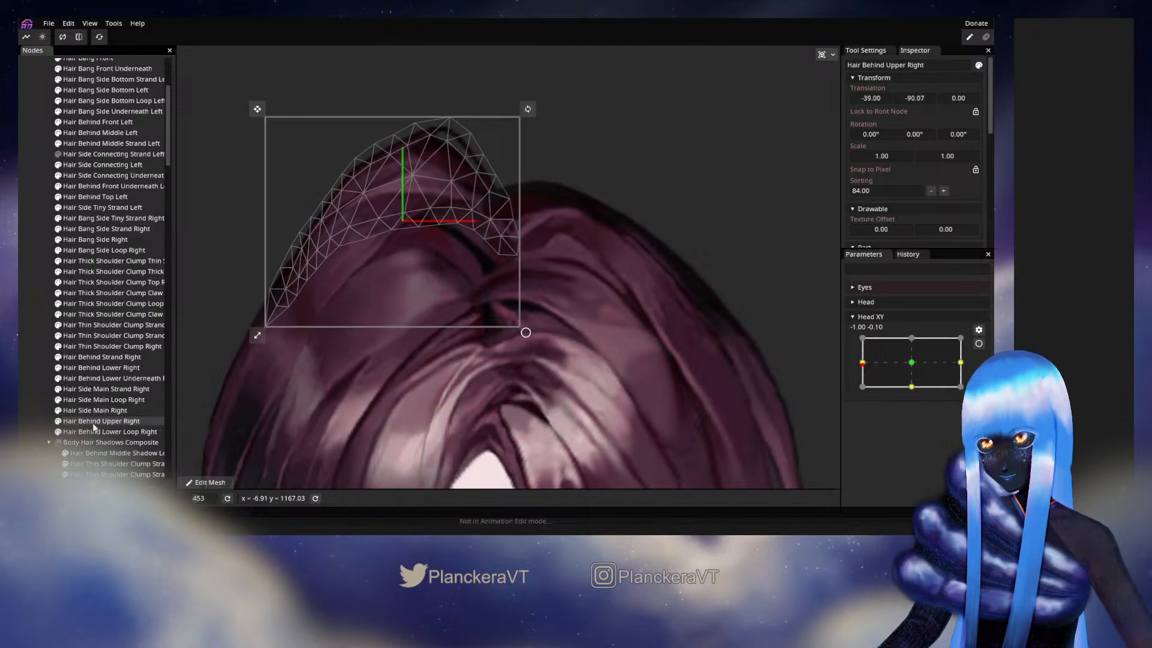
pyautogui.click(57, 423)
pyautogui.click(57, 423)
pyautogui.click(57, 423)
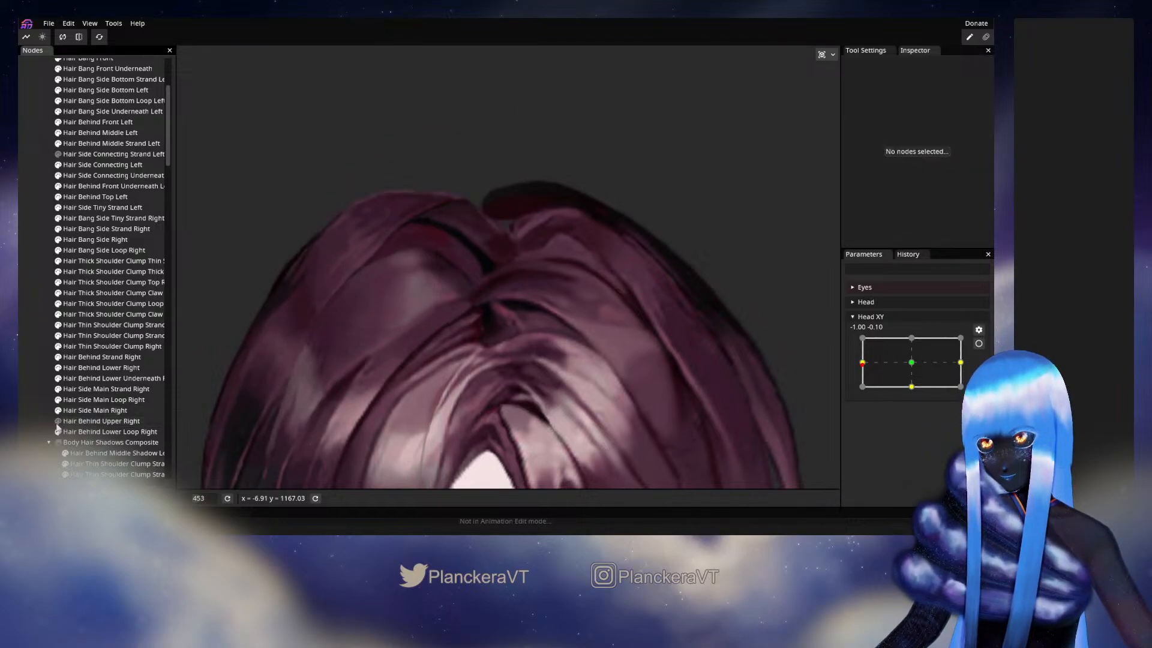
pyautogui.click(57, 423)
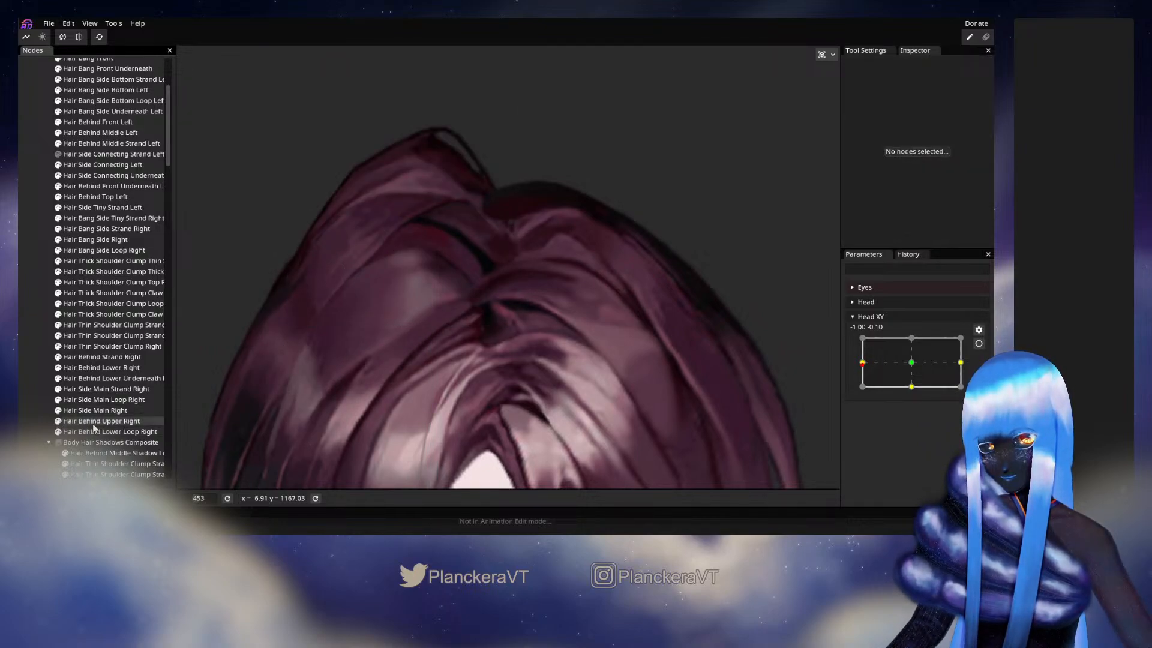
# - Inspect the remaining right side and behind hair meshes, and toggle Hair Behind Lower Right's visibility to check which area it covers
pyautogui.click(88, 400)
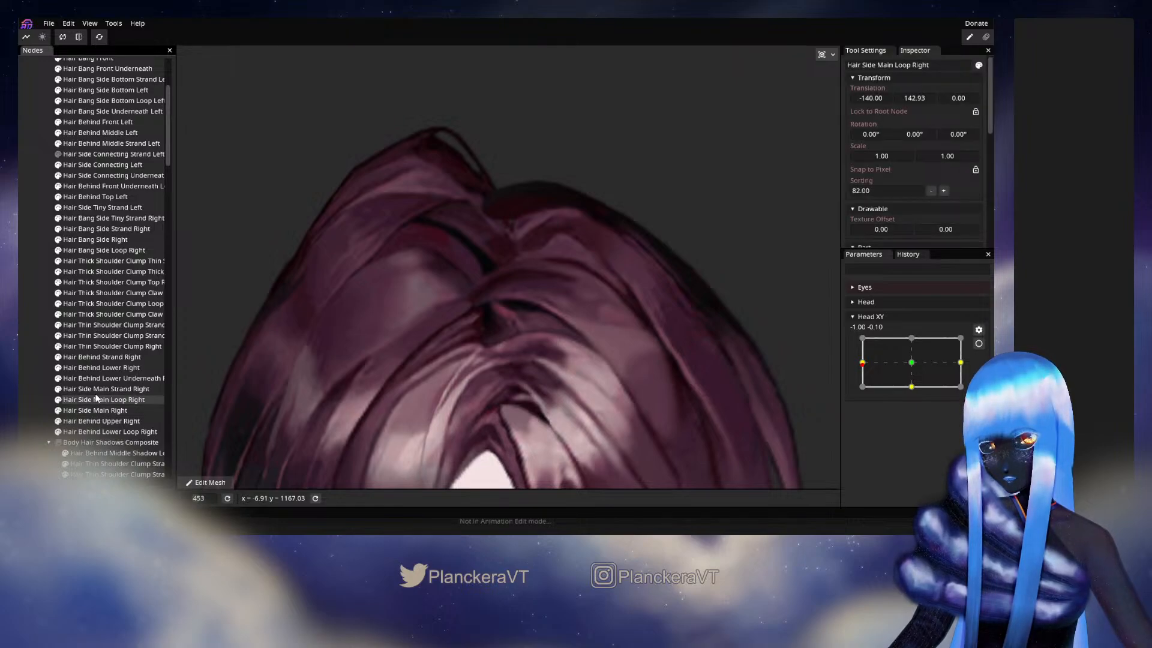
pyautogui.click(96, 391)
pyautogui.click(100, 411)
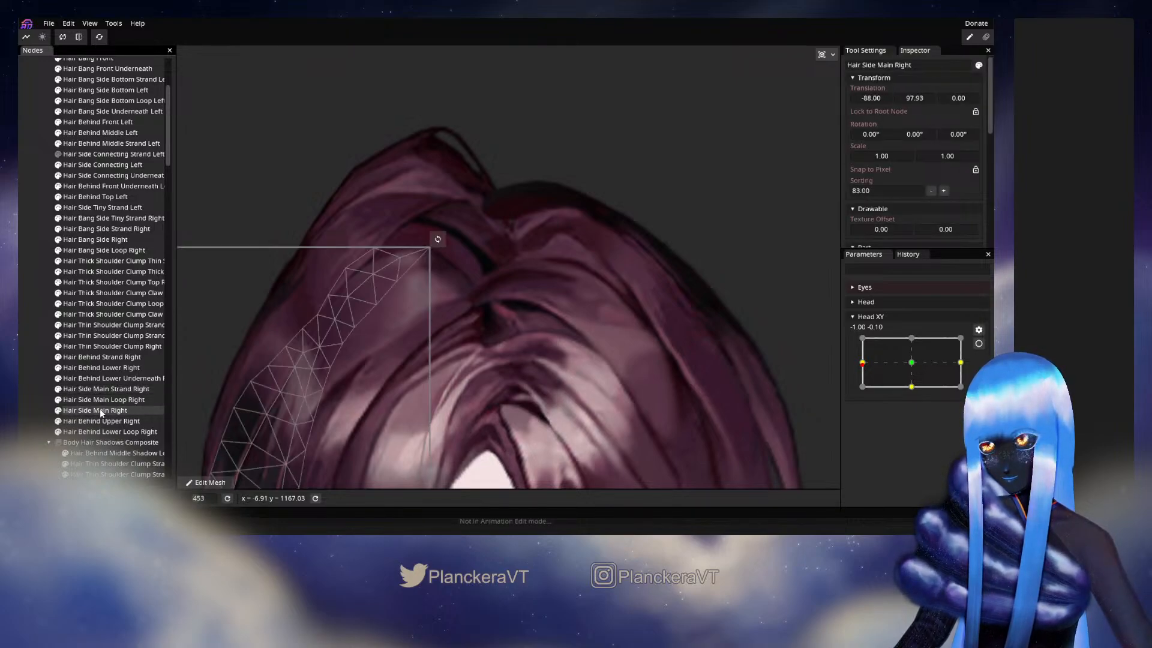
pyautogui.click(110, 432)
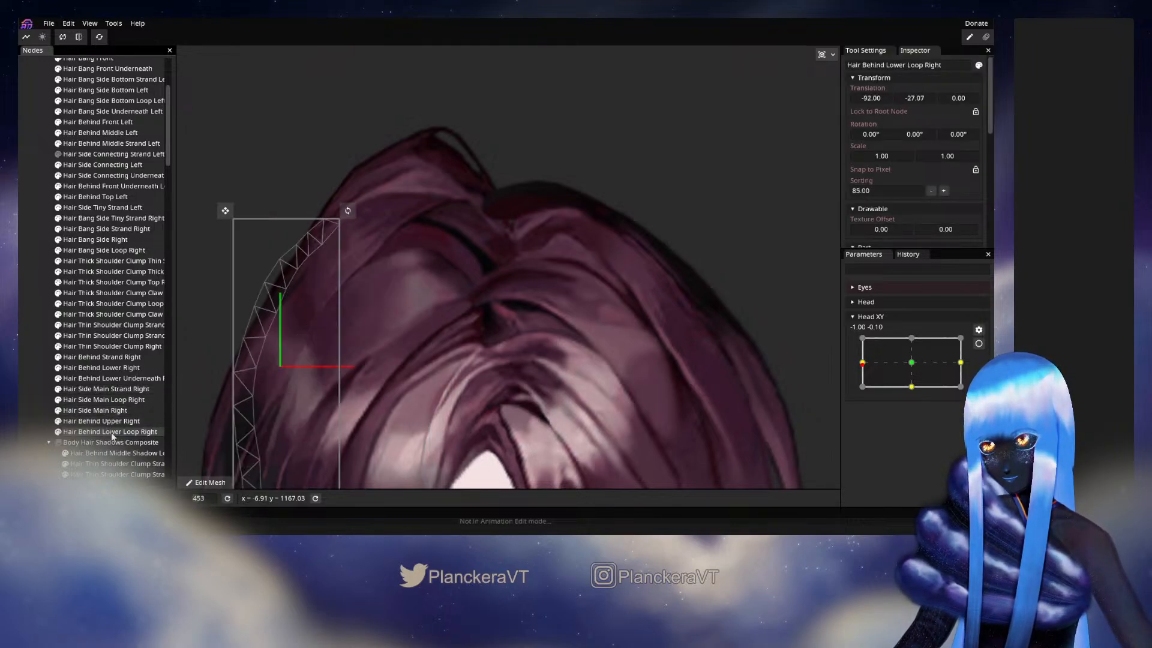
pyautogui.click(100, 370)
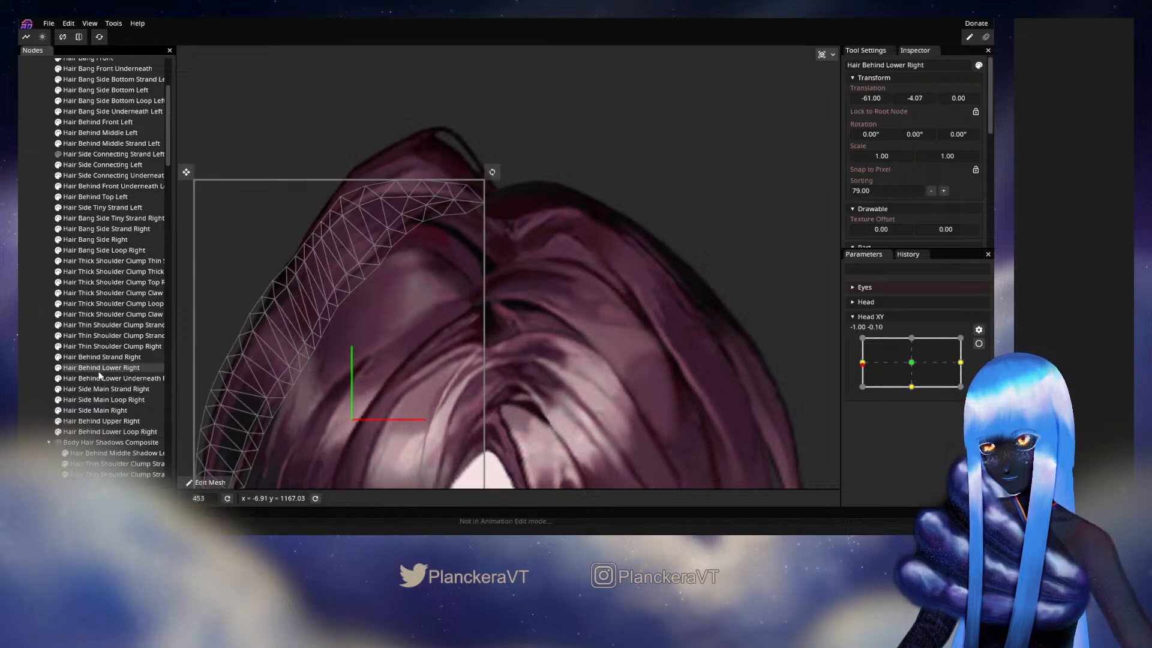
pyautogui.click(58, 368)
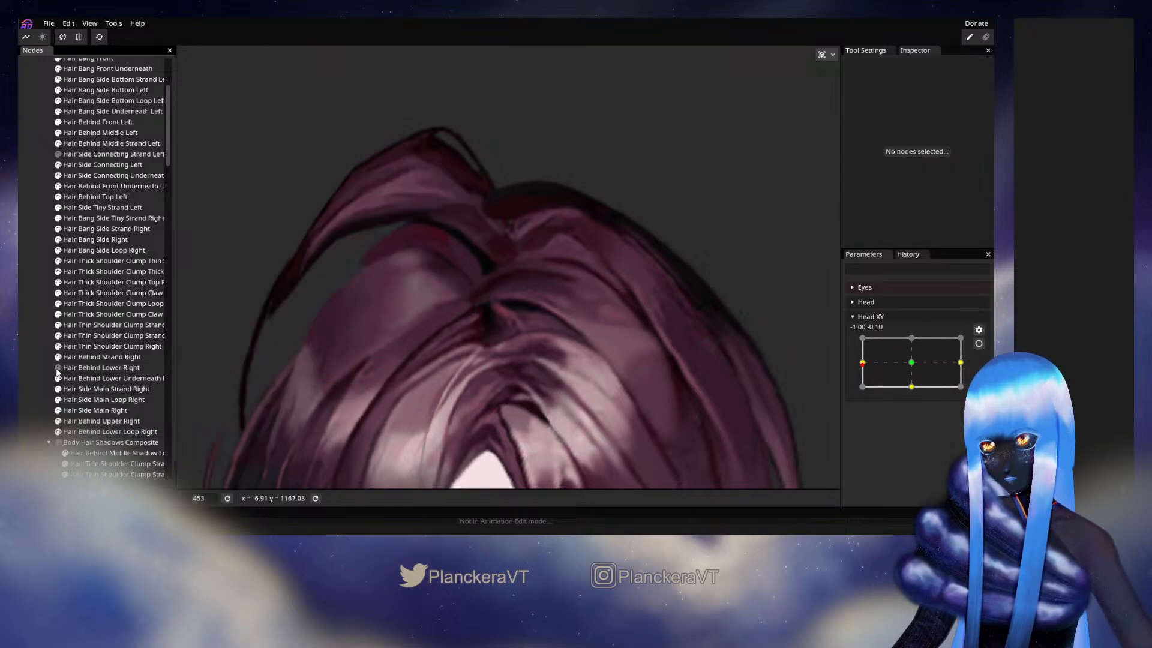
pyautogui.click(58, 369)
pyautogui.click(57, 369)
pyautogui.click(58, 368)
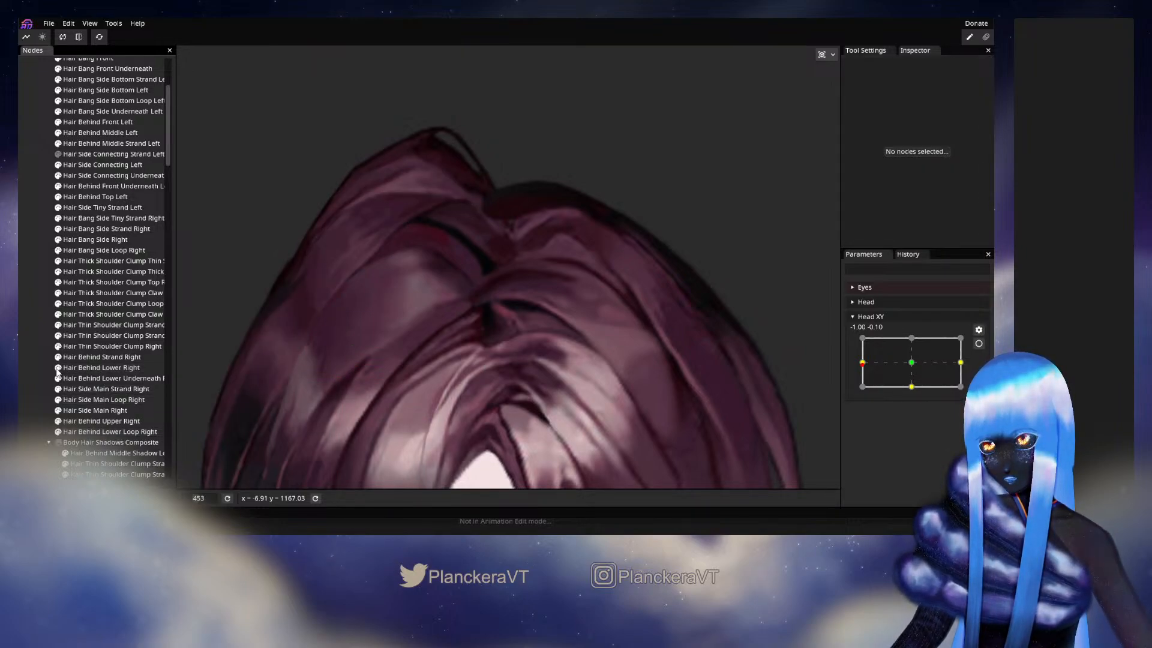
# - Toggle Hair Behind Lower Underneath Right's visibility, select it to examine its mesh, and test Head XY at about -1.00, 0.08
pyautogui.click(58, 380)
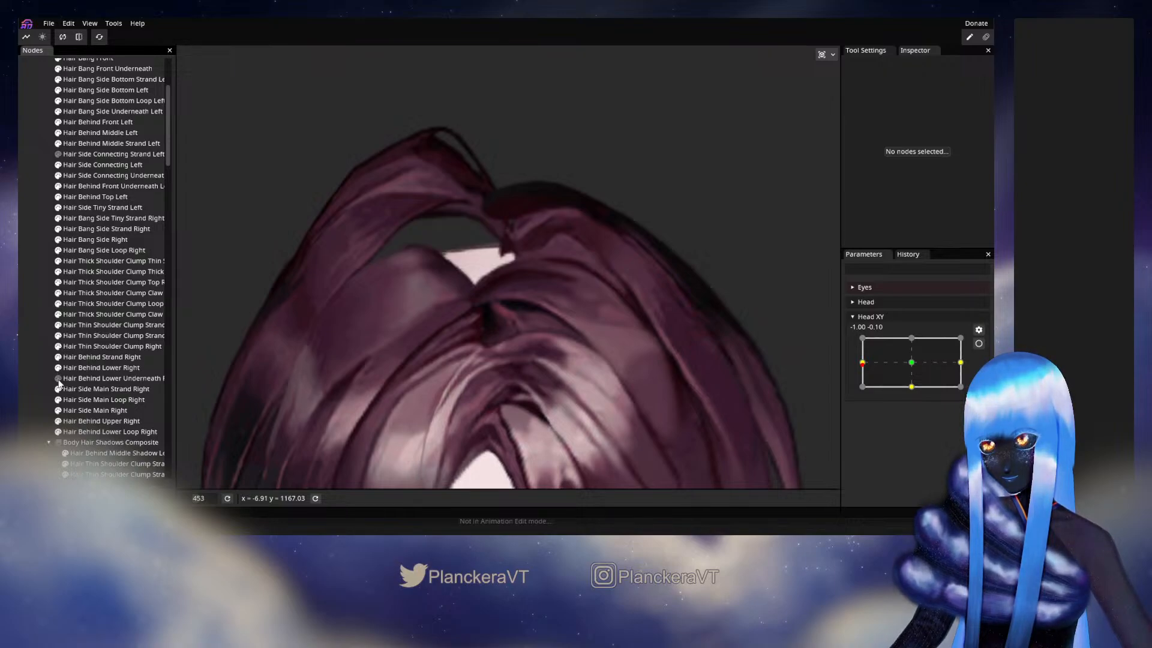
pyautogui.click(58, 380)
pyautogui.click(59, 380)
pyautogui.click(58, 380)
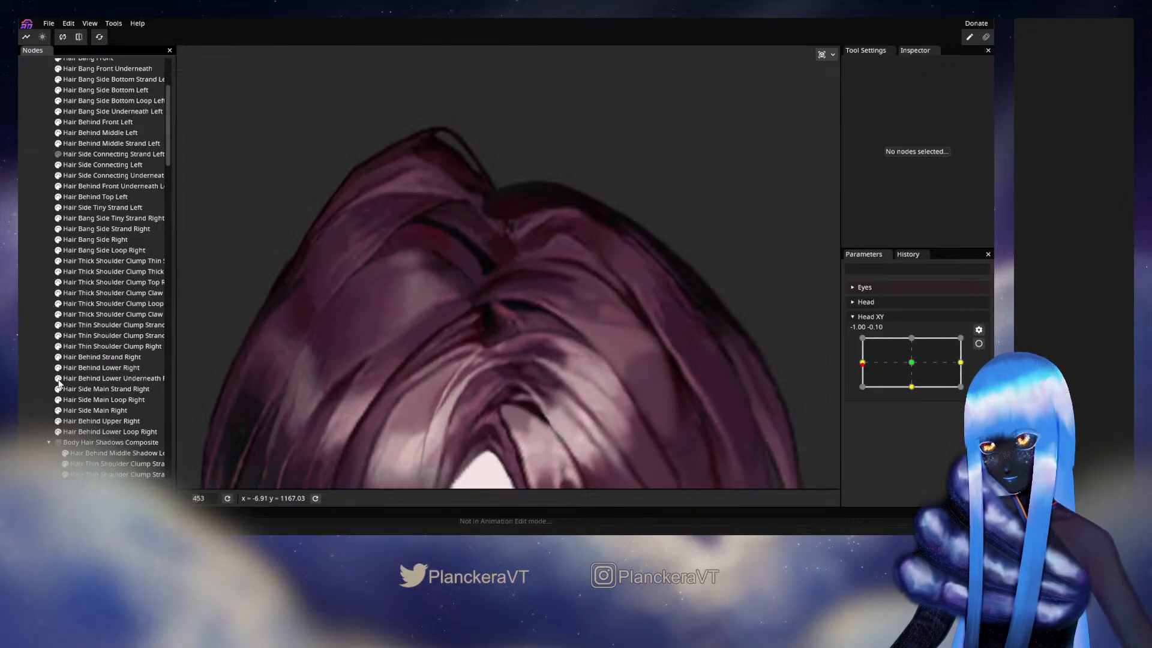
pyautogui.click(120, 380)
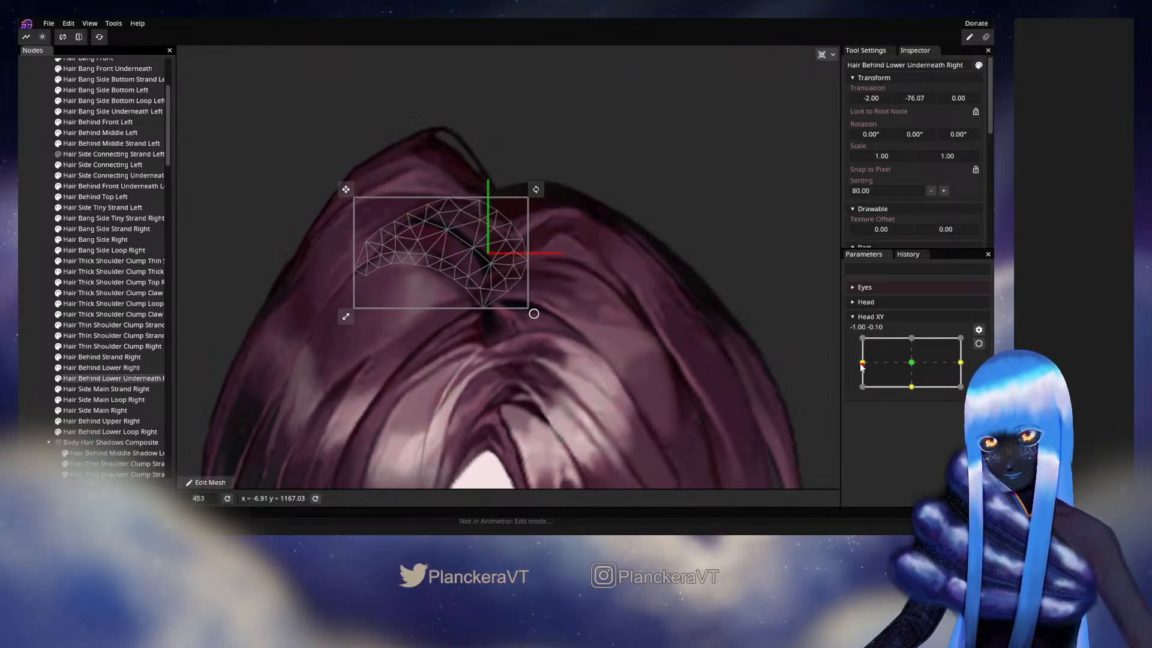
pyautogui.moveTo(862, 367)
pyautogui.mouseDown()
pyautogui.moveTo(918, 365)
pyautogui.moveTo(850, 365)
pyautogui.mouseUp()
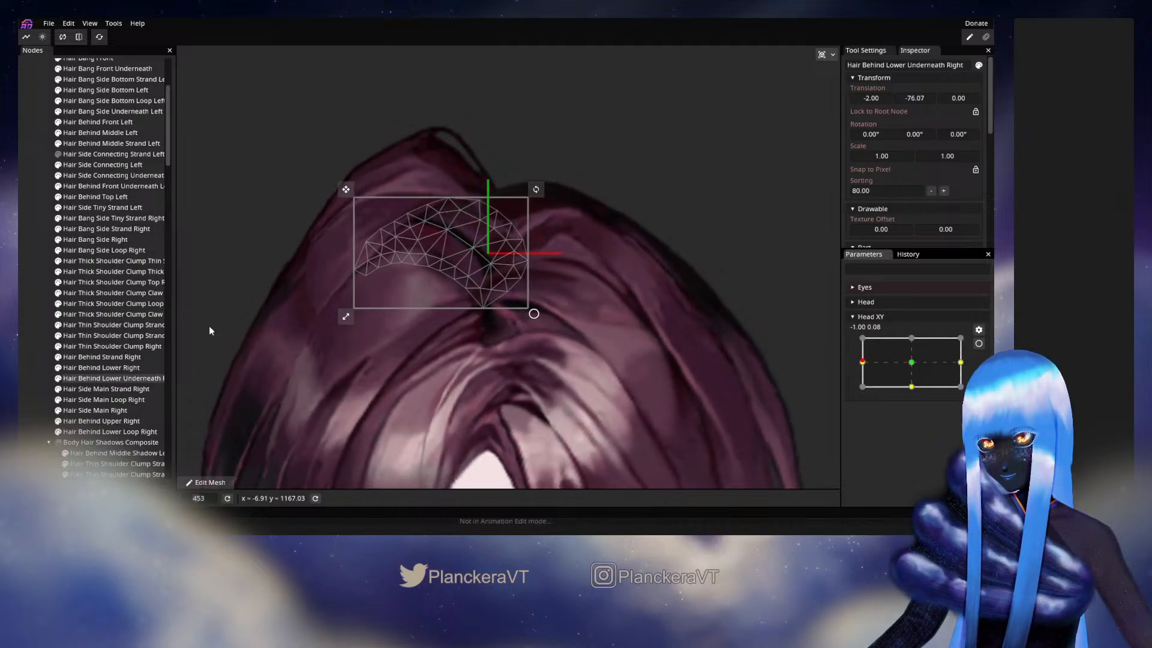
# - Rearm Head XY at -1.00, 0.00, brush the right end and lower tip of Hair Behind Lower Underneath Right slightly up and right, and test it disarmed
pyautogui.click(484, 368)
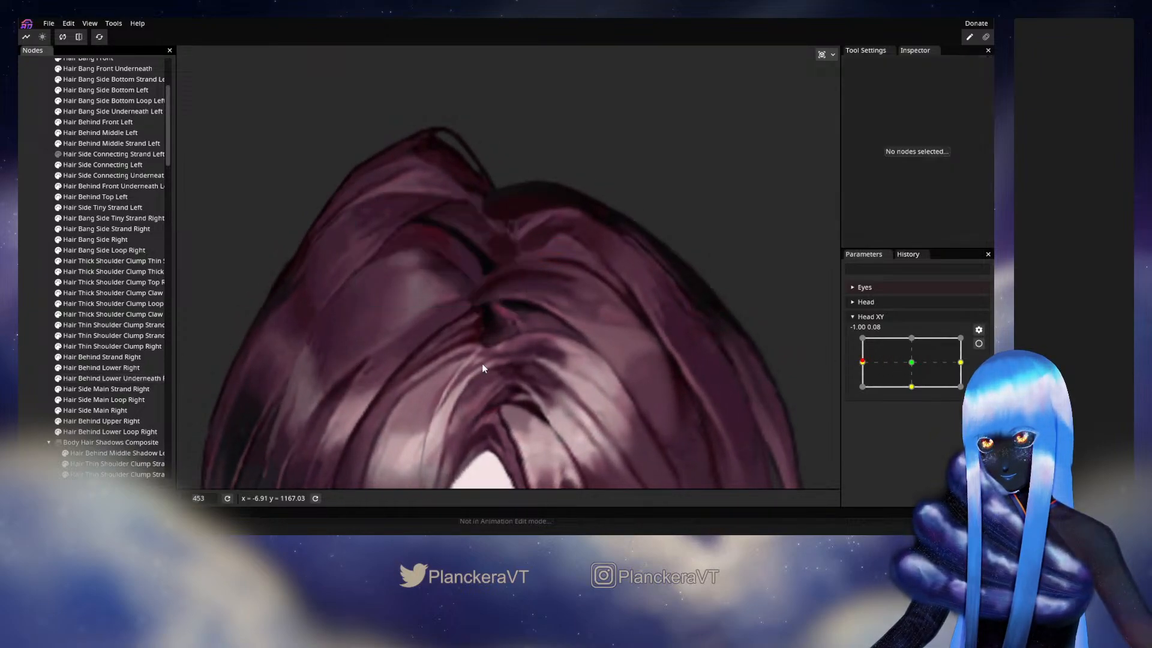
pyautogui.moveTo(880, 358); pyautogui.dragTo(855, 368)
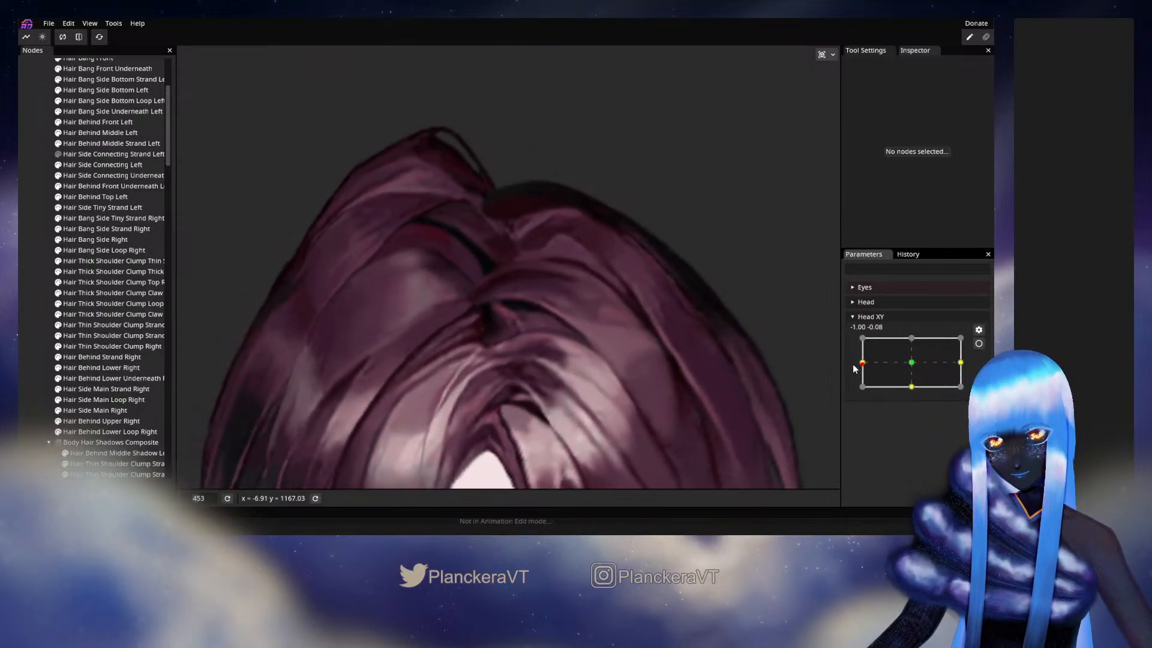
pyautogui.click(95, 380)
pyautogui.click(979, 343)
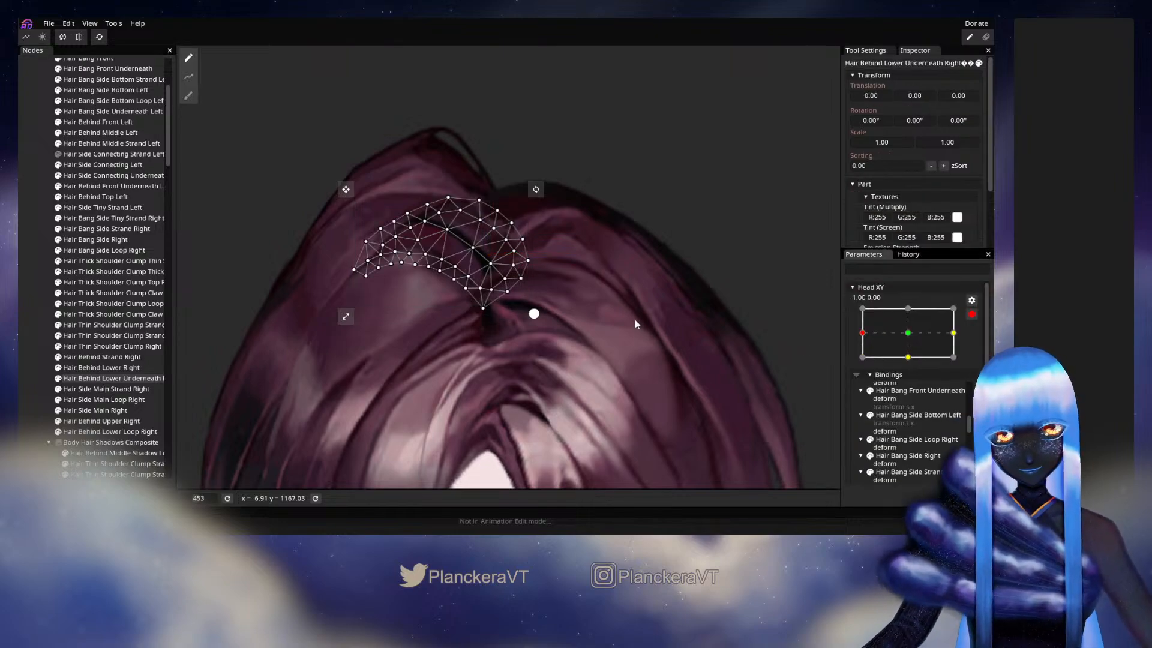
pyautogui.scroll(1, 600, 305)
pyautogui.click(191, 97)
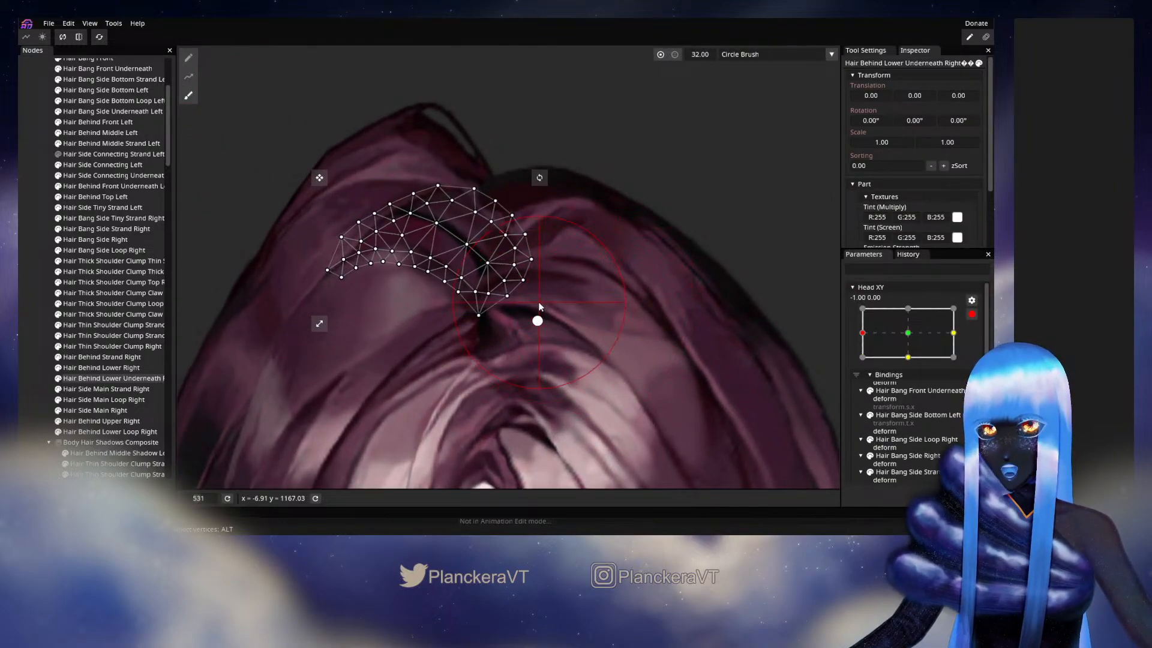
pyautogui.moveTo(531, 294); pyautogui.dragTo(535, 287)
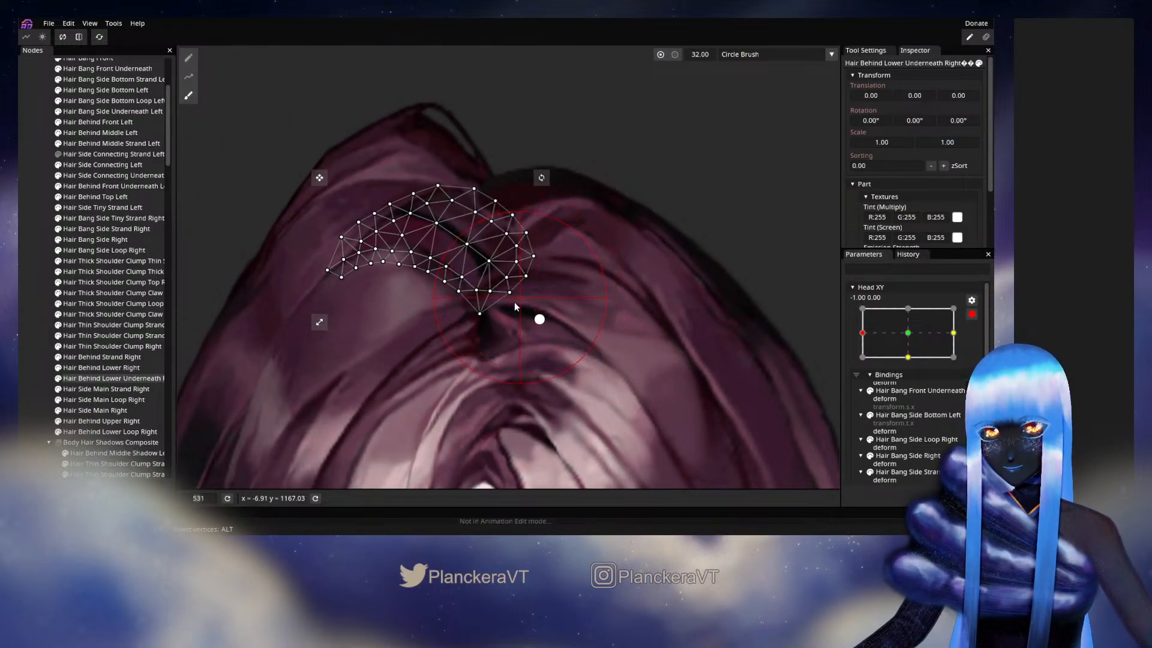
pyautogui.moveTo(485, 339); pyautogui.dragTo(483, 338)
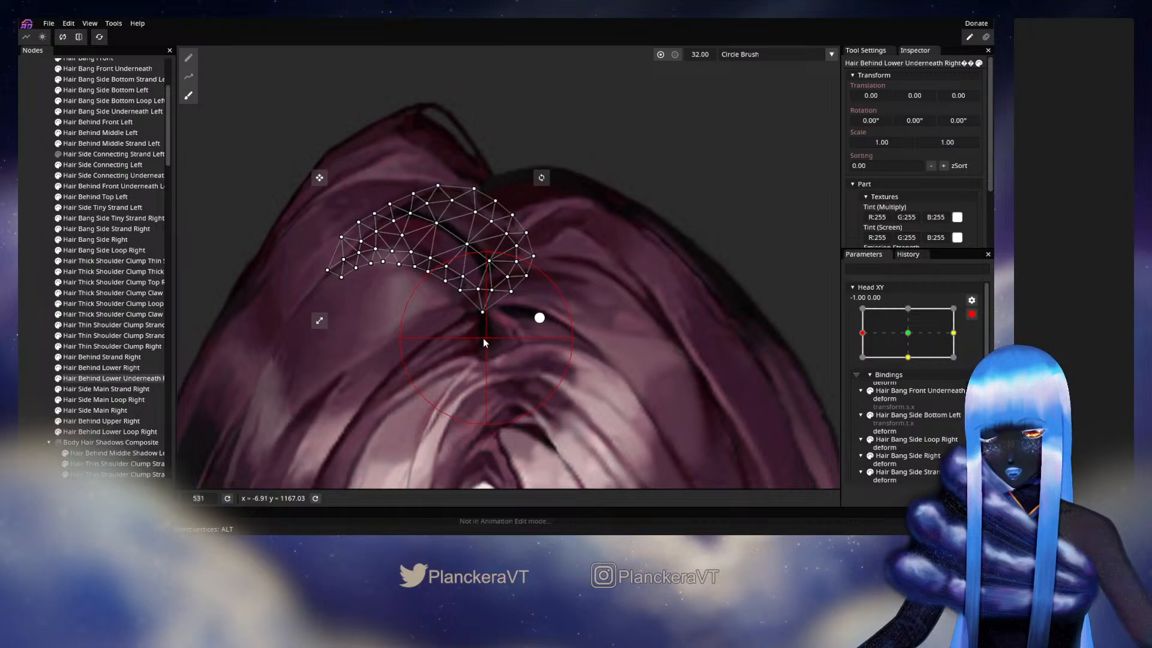
pyautogui.click(33, 327)
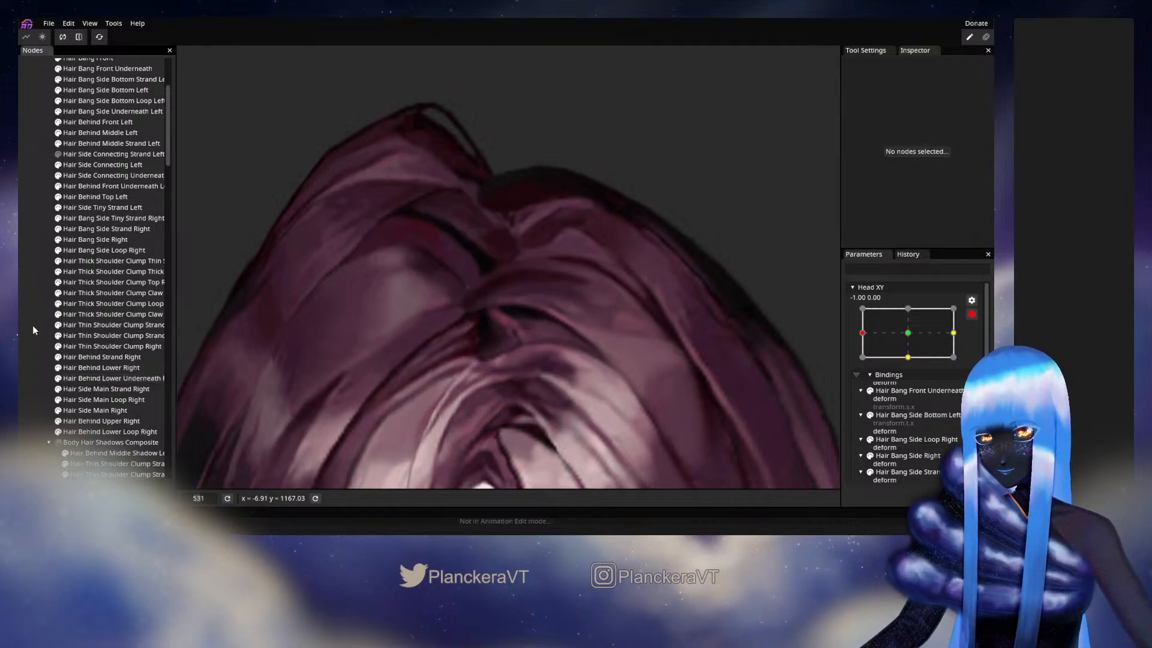
pyautogui.click(972, 315)
pyautogui.moveTo(875, 362)
pyautogui.mouseDown()
pyautogui.moveTo(909, 365)
pyautogui.moveTo(862, 375)
pyautogui.mouseUp()
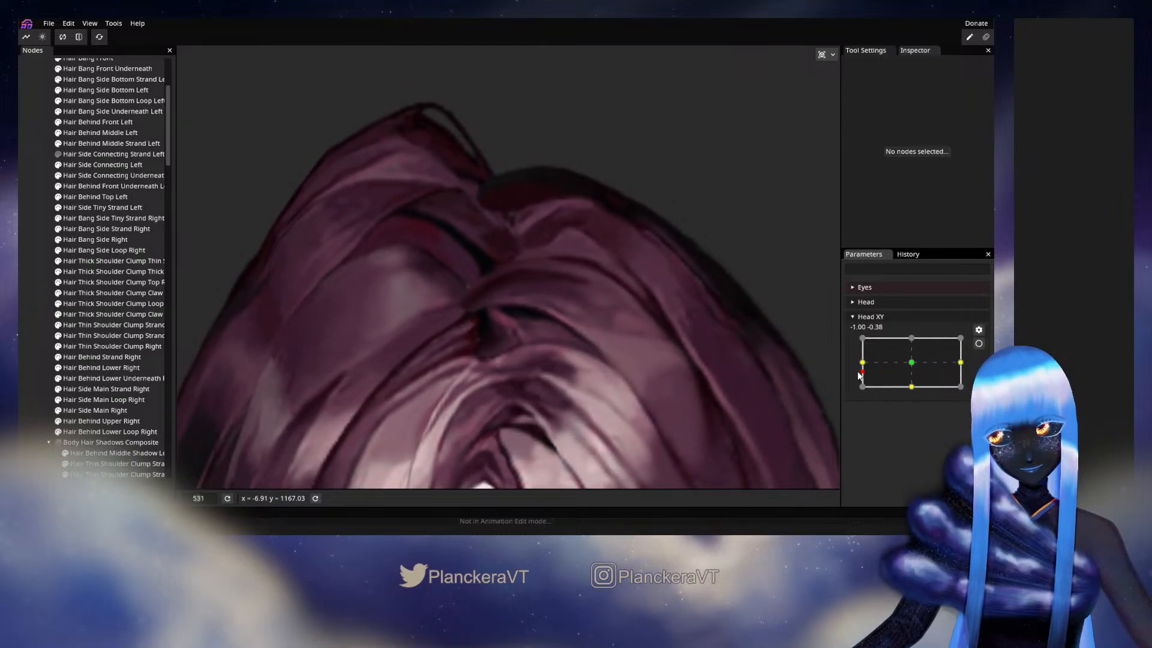
# - Brush the right edge of Hair Behind Lower Underneath Right outward at Head XY -1.00, 0.00, nudge its lower tip, and test disarmed near -1.00, -0.02
pyautogui.click(979, 343)
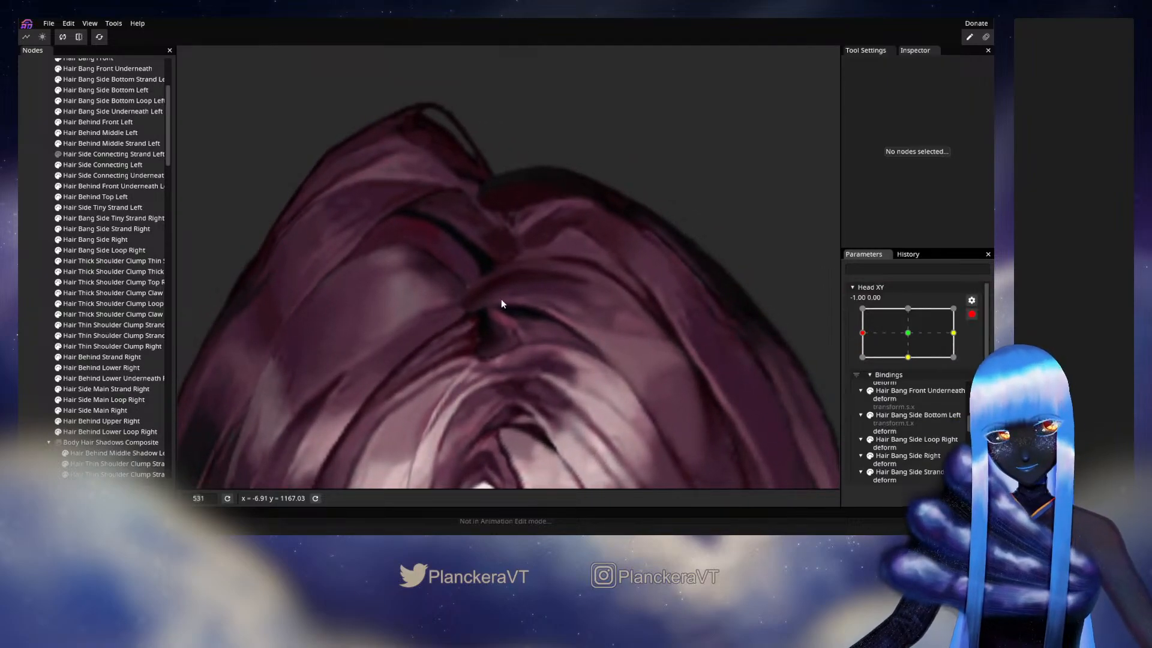
pyautogui.click(130, 378)
pyautogui.click(188, 96)
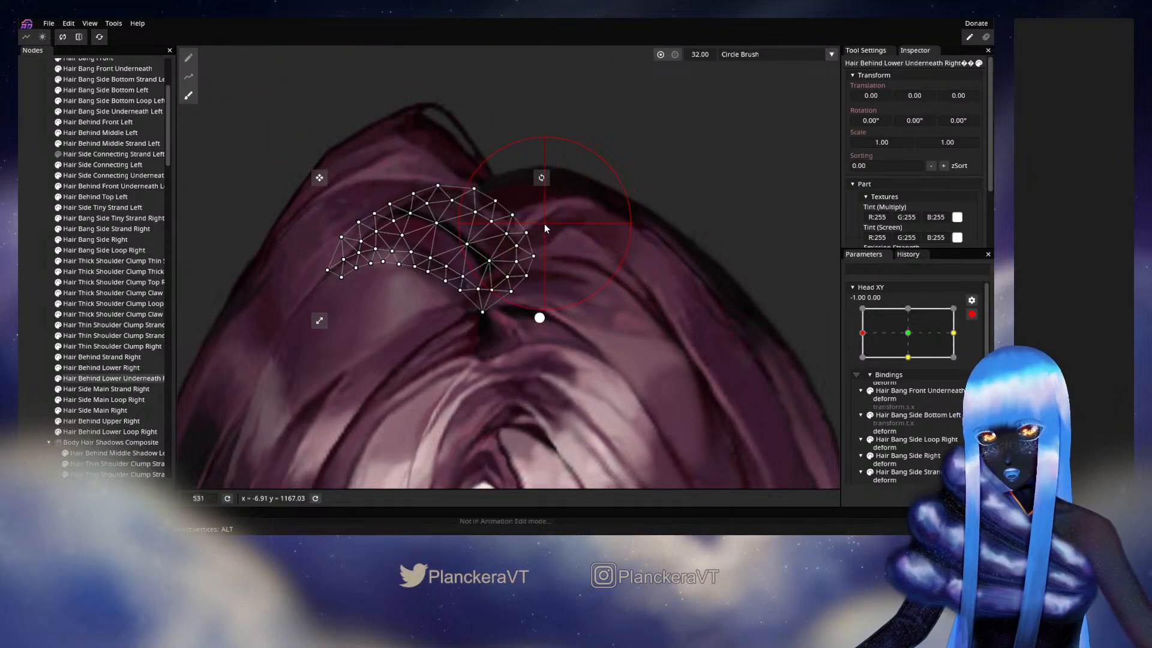
pyautogui.moveTo(545, 224); pyautogui.dragTo(549, 217)
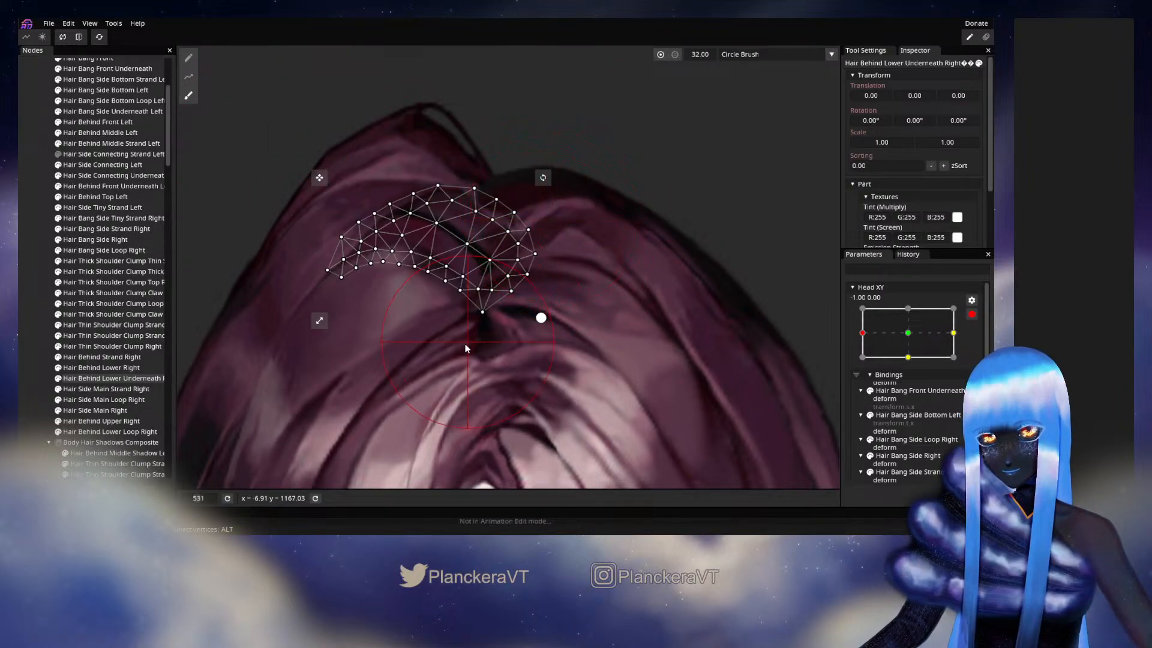
pyautogui.moveTo(447, 341); pyautogui.dragTo(442, 345)
pyautogui.click(44, 353)
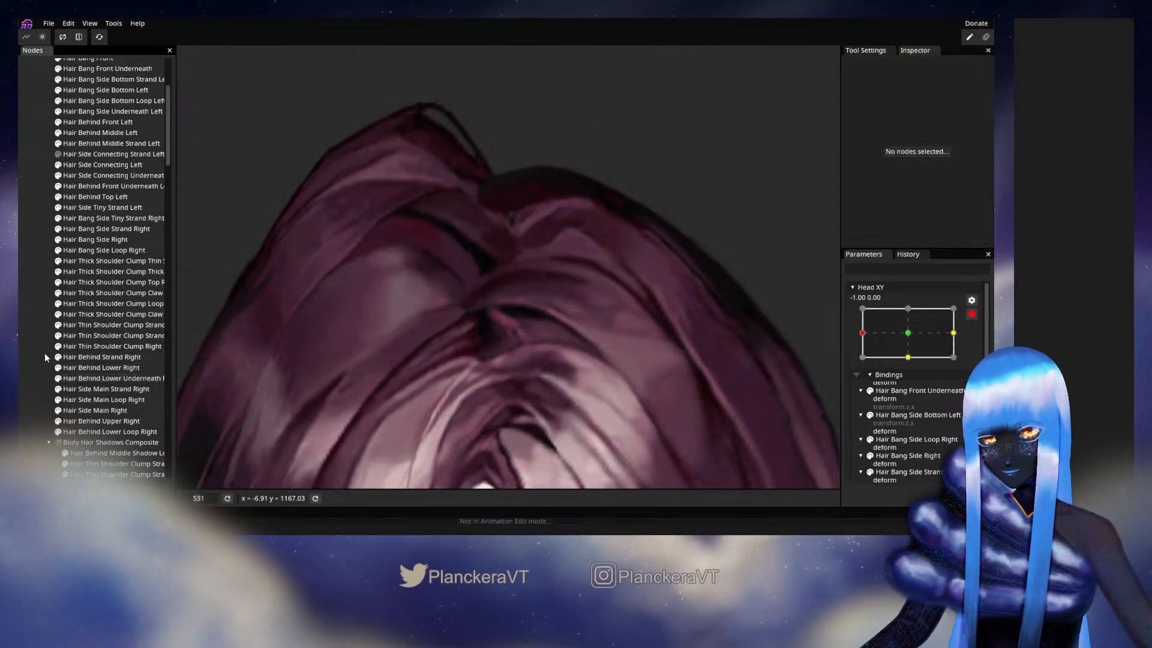
pyautogui.click(972, 314)
pyautogui.moveTo(875, 364)
pyautogui.mouseDown()
pyautogui.moveTo(913, 367)
pyautogui.moveTo(861, 364)
pyautogui.mouseUp()
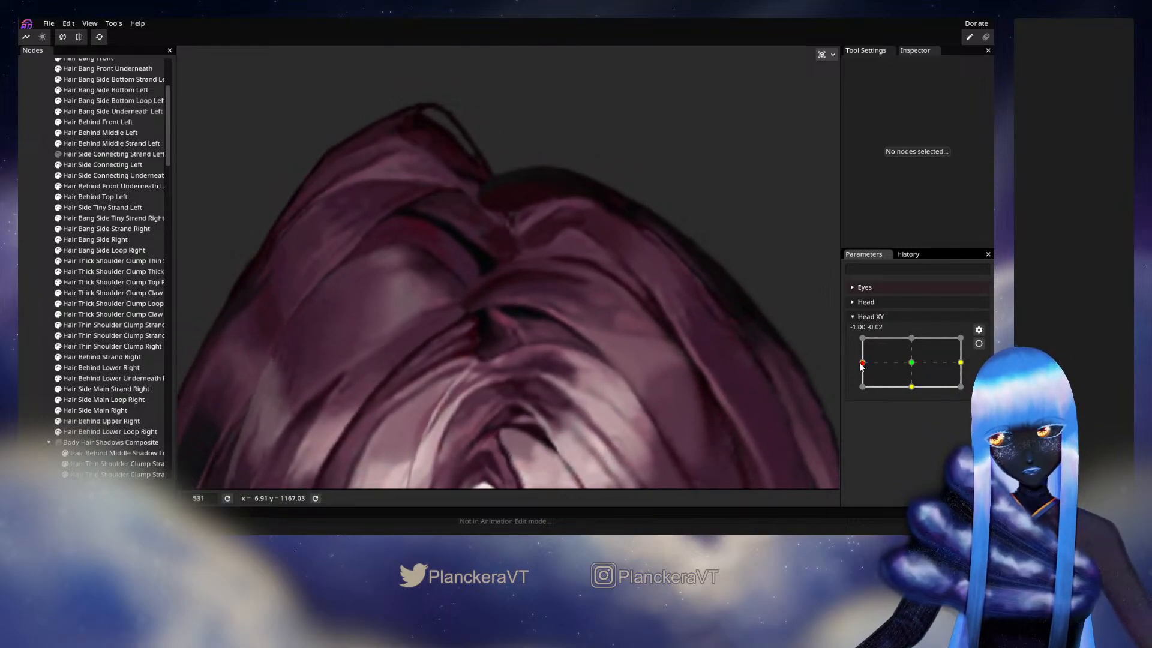
# - At Head XY -1.00, 0.00, lower the central vertex of Hair Behind Lower Underneath Right slightly, pull its right-edge vertices inward, and test the turn disarmed
pyautogui.click(979, 344)
pyautogui.scroll(1, 446, 239)
pyautogui.scroll(3, 456, 270)
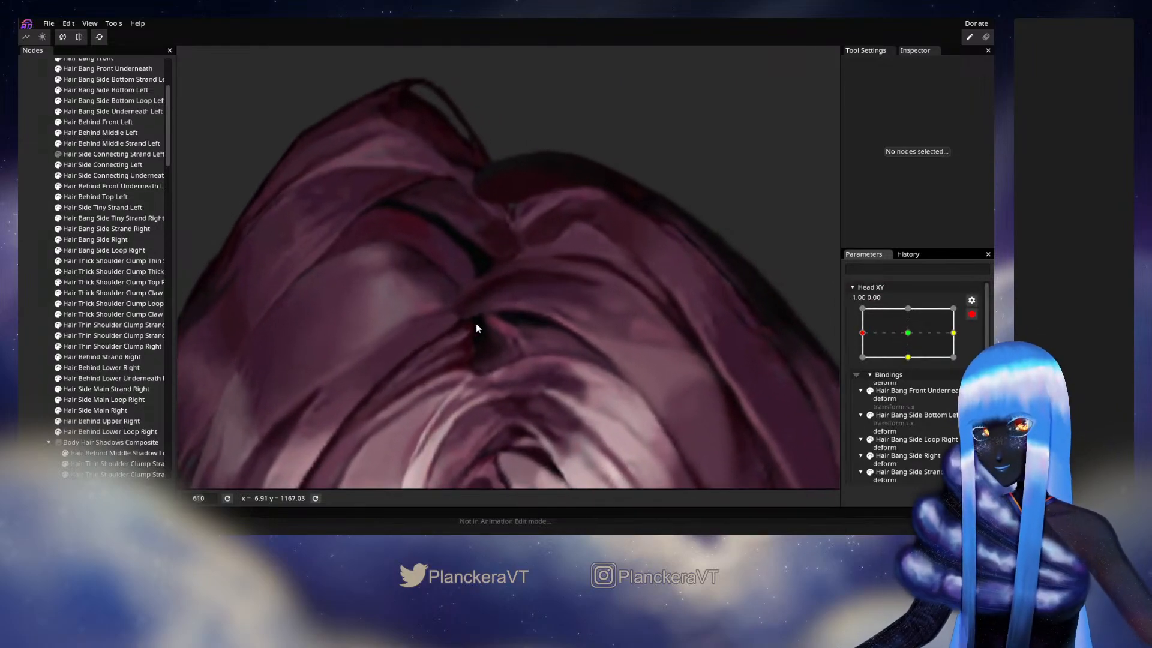
pyautogui.click(106, 379)
pyautogui.scroll(1, 563, 280)
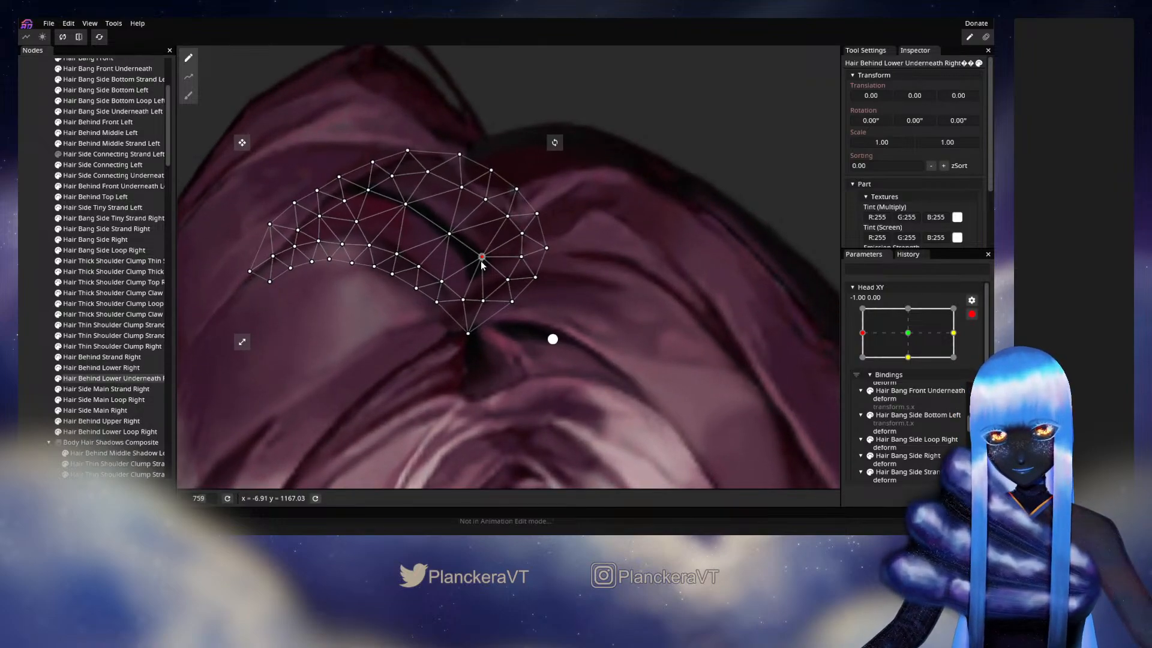
pyautogui.click(482, 262)
pyautogui.moveTo(524, 263); pyautogui.dragTo(532, 237)
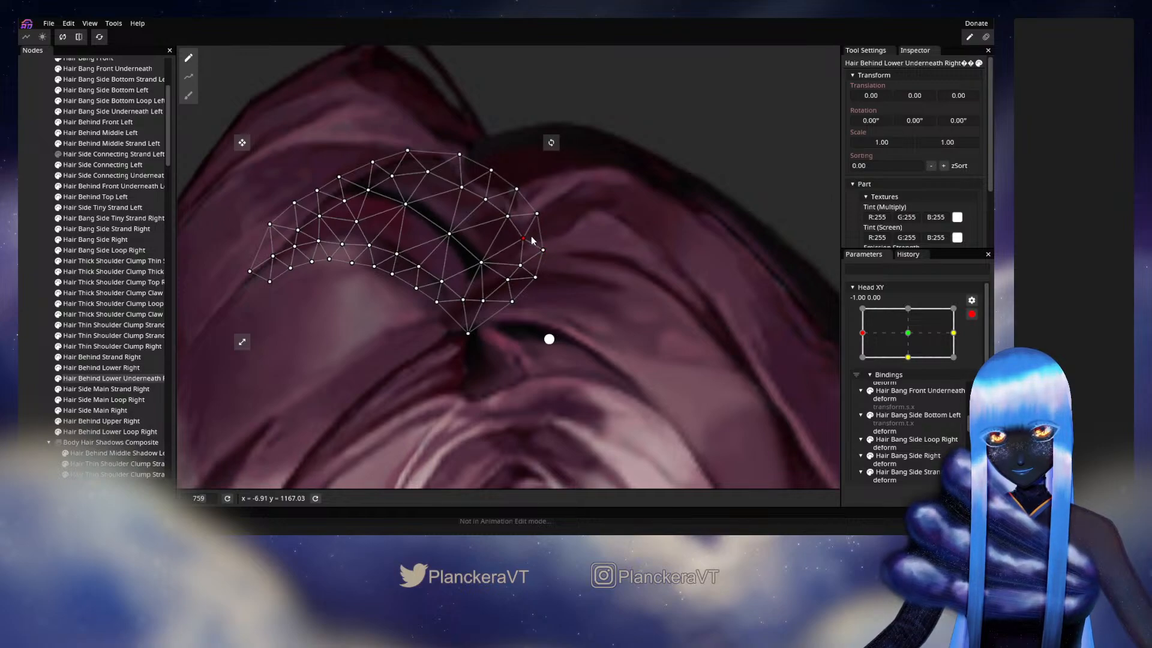
pyautogui.click(47, 306)
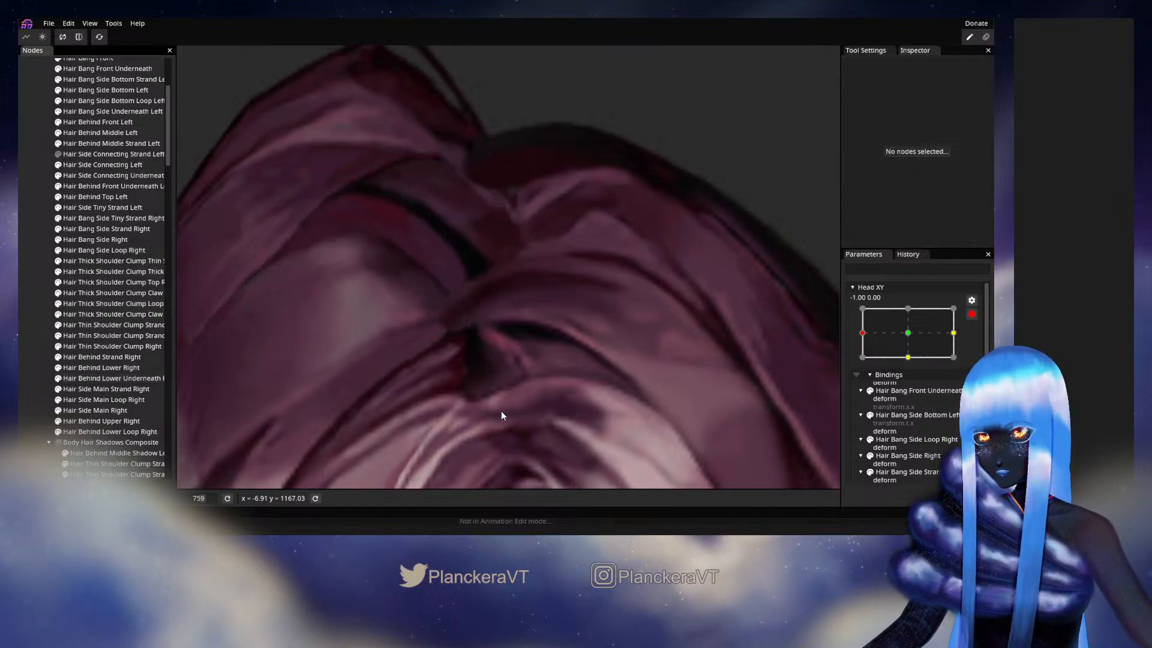
pyautogui.scroll(-2, 703, 395)
pyautogui.scroll(-2, 703, 394)
pyautogui.click(972, 313)
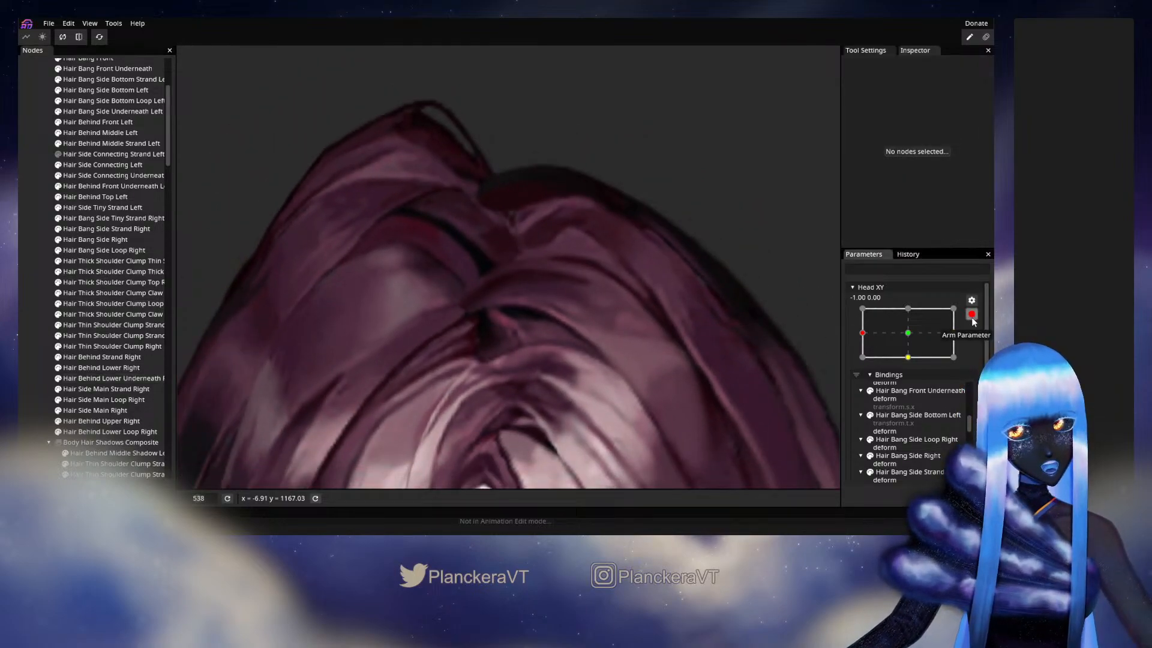
pyautogui.moveTo(863, 363)
pyautogui.mouseDown()
pyautogui.moveTo(908, 362)
pyautogui.moveTo(863, 362)
pyautogui.mouseUp()
# - Shift the vertex midway along Hair Behind Lower Underneath Right's dark strand slightly down and right at -1.00, 0.00, and test disarmed to about -0.96, 0.10
pyautogui.click(978, 344)
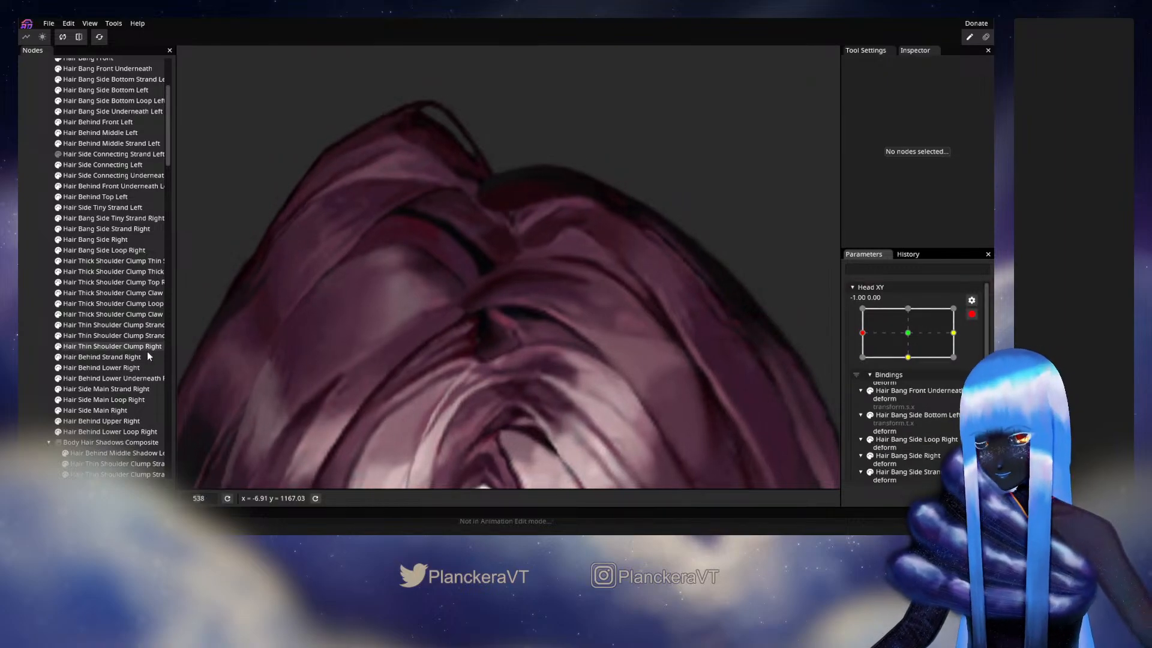
pyautogui.click(138, 377)
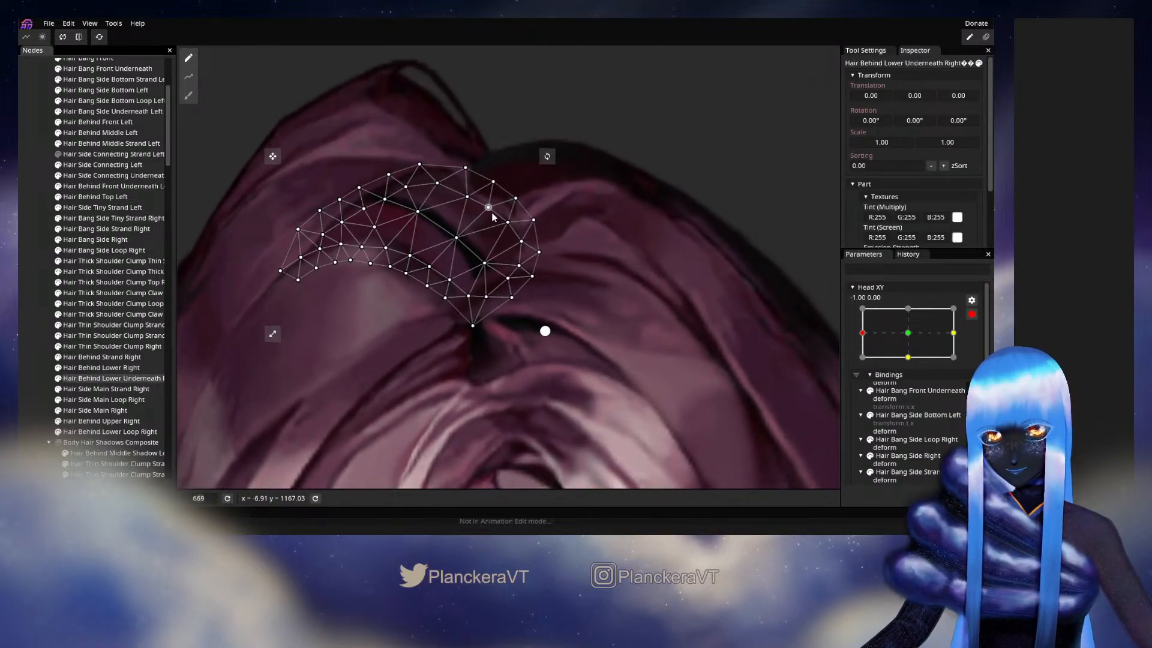
pyautogui.moveTo(458, 241); pyautogui.dragTo(464, 244)
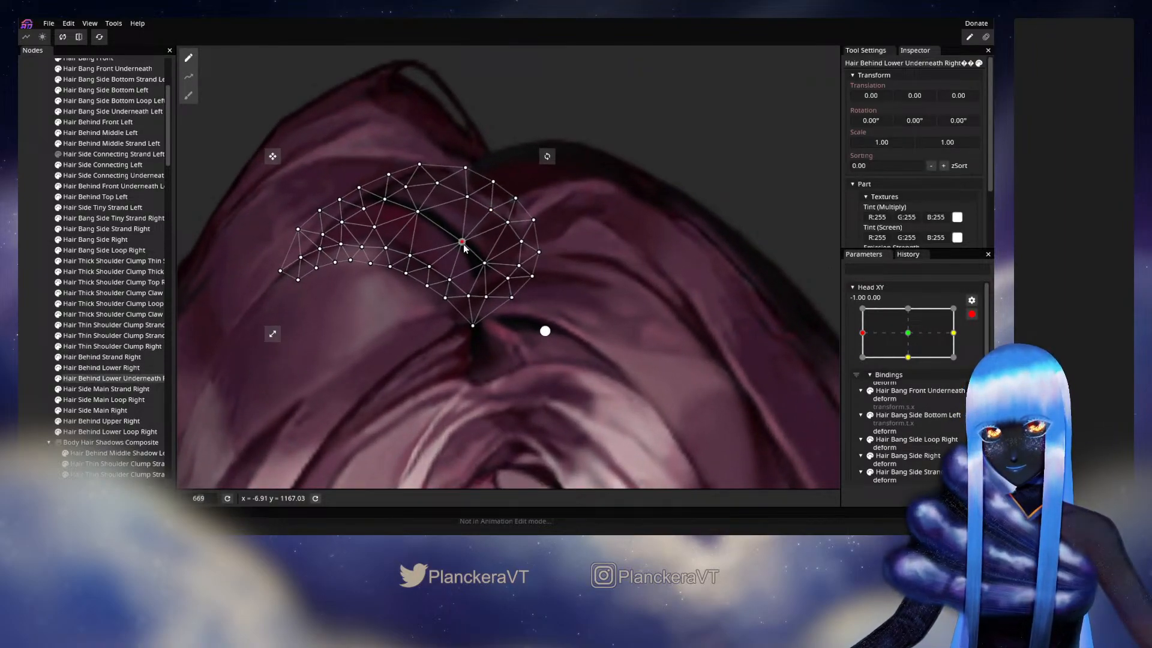
pyautogui.click(46, 275)
pyautogui.scroll(-1, 600, 358)
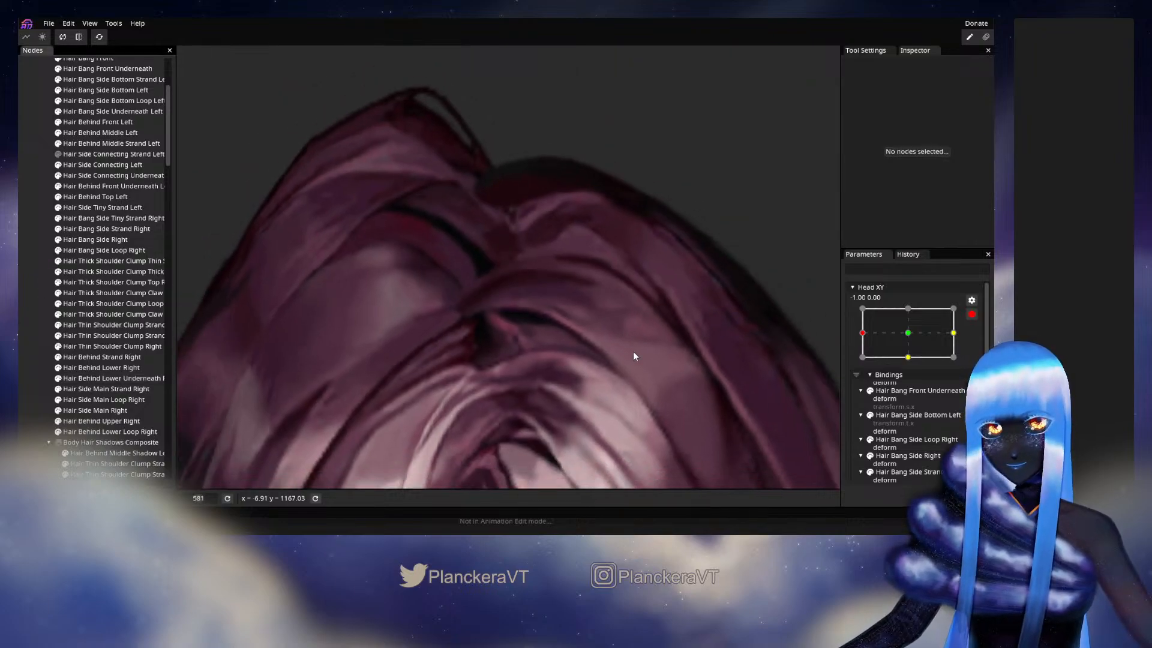
pyautogui.click(972, 313)
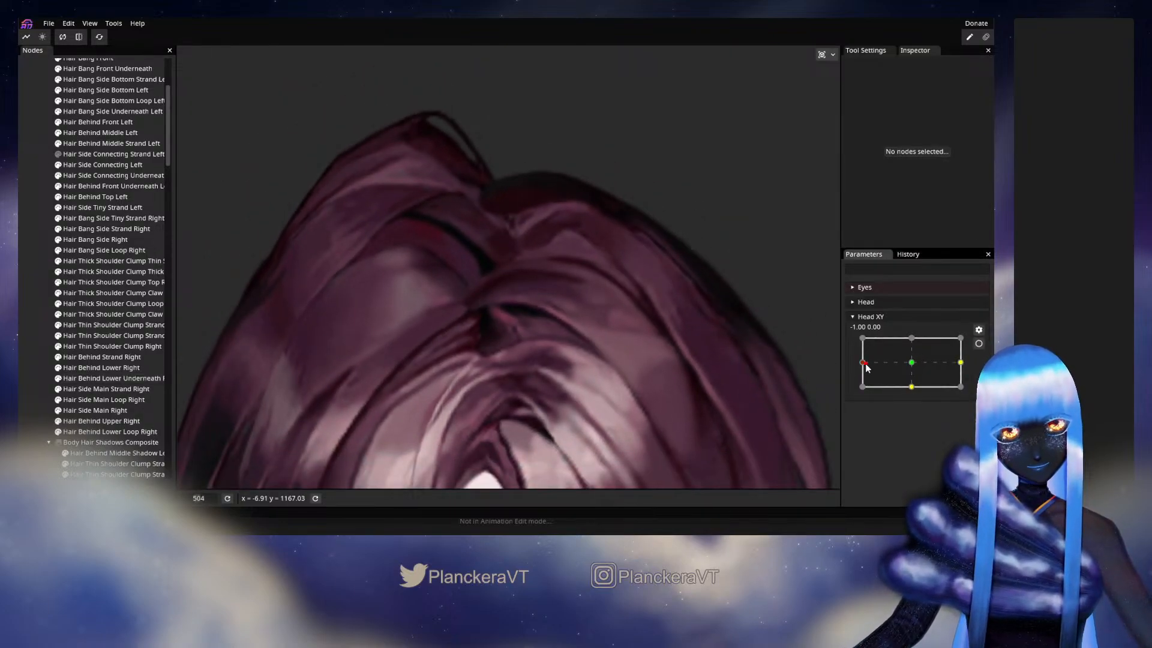
pyautogui.moveTo(862, 362)
pyautogui.mouseDown()
pyautogui.moveTo(917, 359)
pyautogui.moveTo(866, 363)
pyautogui.mouseUp()
# - Rearm Head XY at -1.00, 0.00 and move an upper inner vertex of Hair Bang Side Underneath Left slightly up and left
pyautogui.moveTo(630, 366); pyautogui.dragTo(622, 241)
pyautogui.scroll(-1, 654, 372)
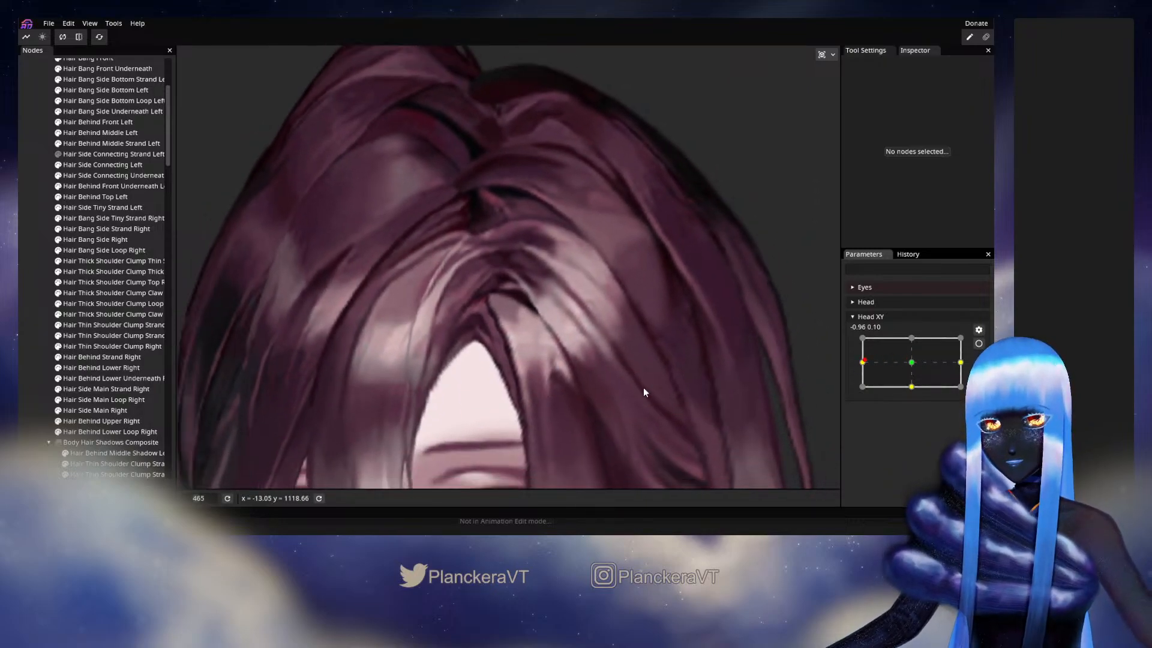
pyautogui.moveTo(643, 387); pyautogui.dragTo(626, 291)
pyautogui.scroll(5, 626, 326)
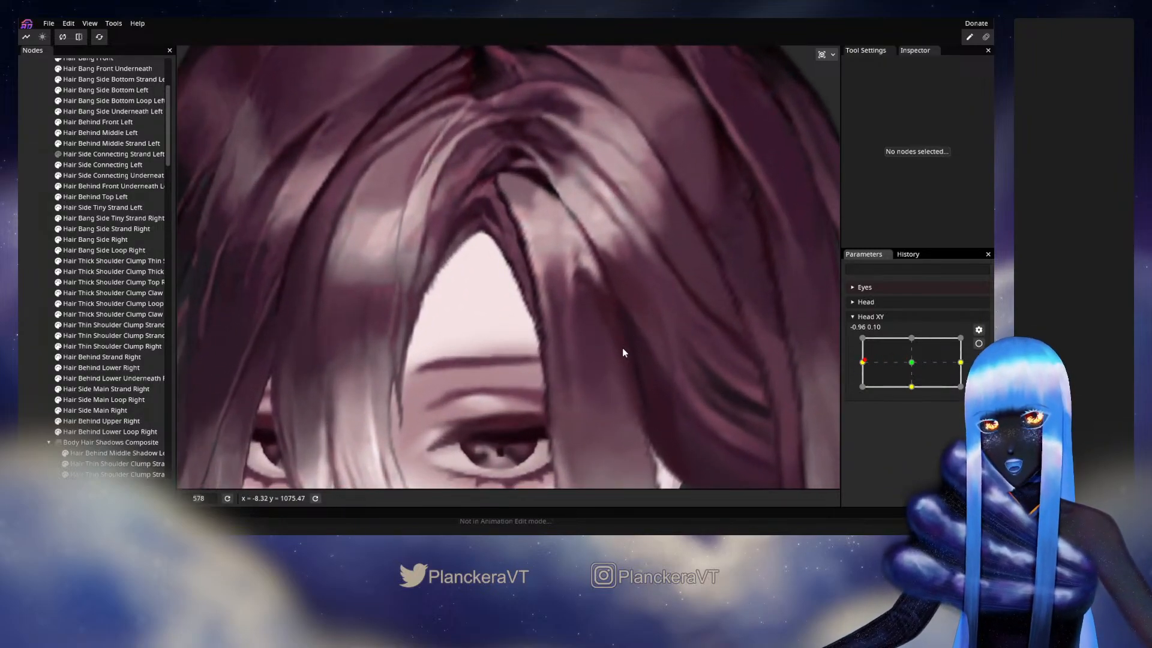
pyautogui.moveTo(512, 223); pyautogui.dragTo(516, 247)
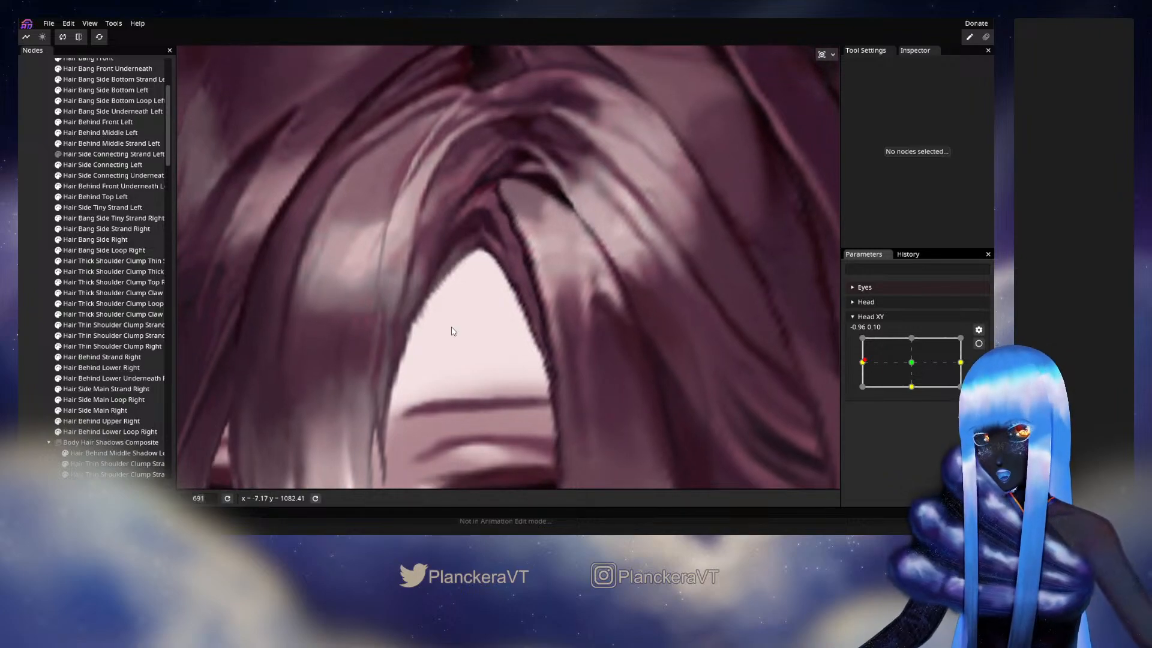
pyautogui.scroll(4, 62, 325)
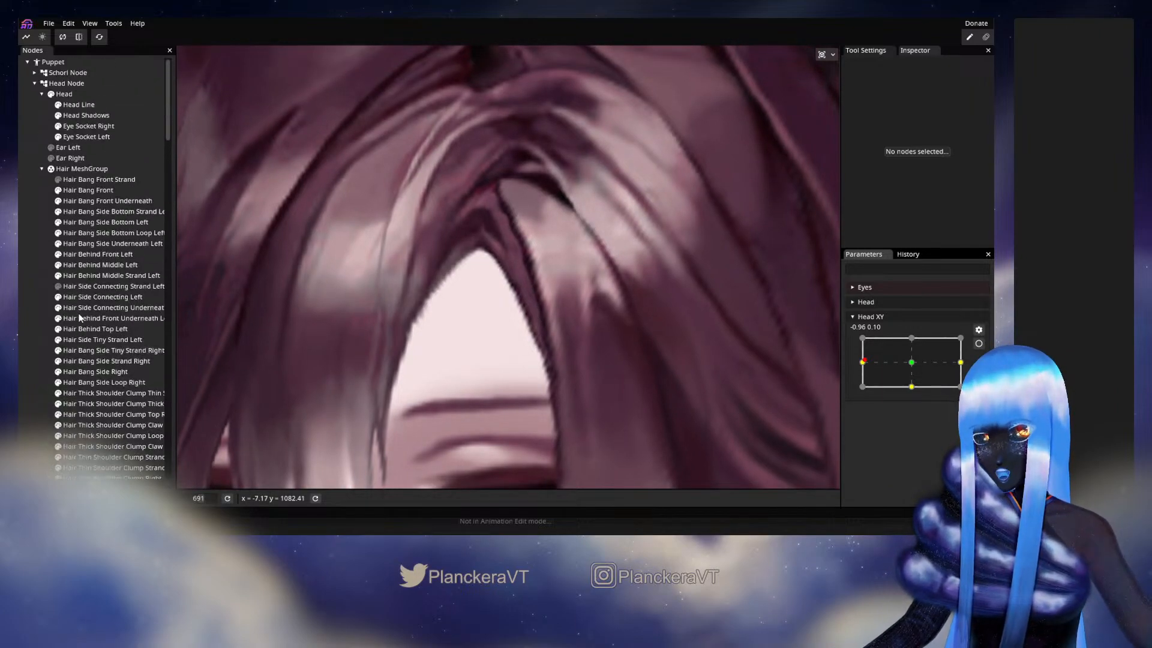
pyautogui.click(99, 245)
pyautogui.click(979, 343)
pyautogui.scroll(3, 680, 302)
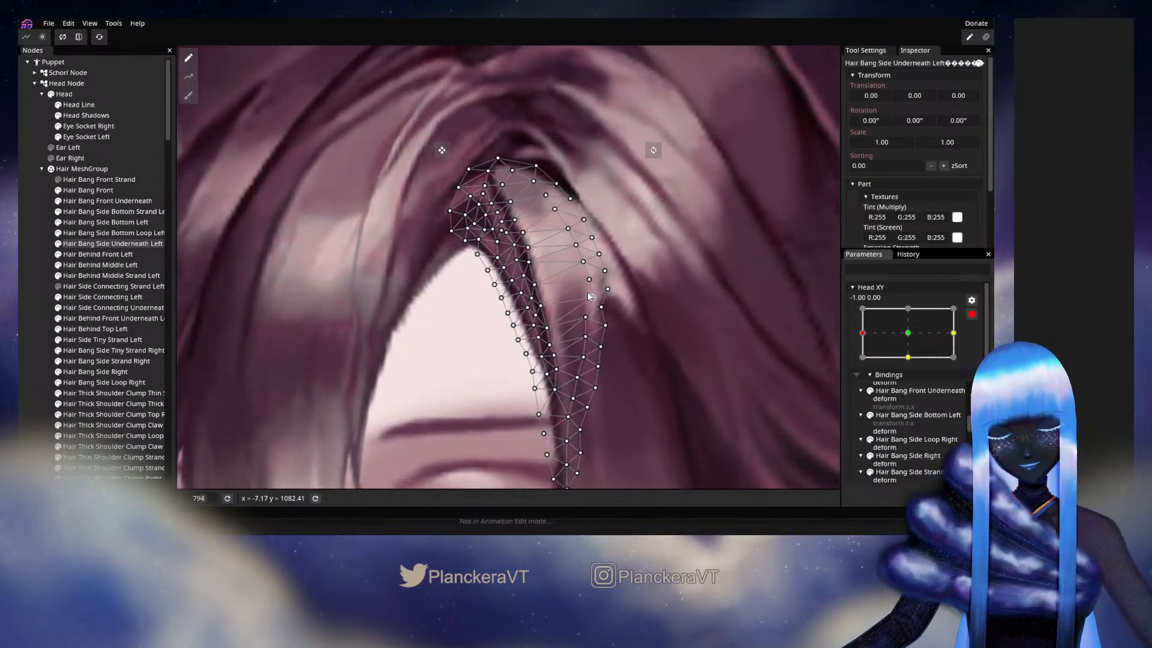
pyautogui.scroll(2, 680, 302)
pyautogui.moveTo(562, 284); pyautogui.dragTo(565, 313)
pyautogui.scroll(-2, 566, 315)
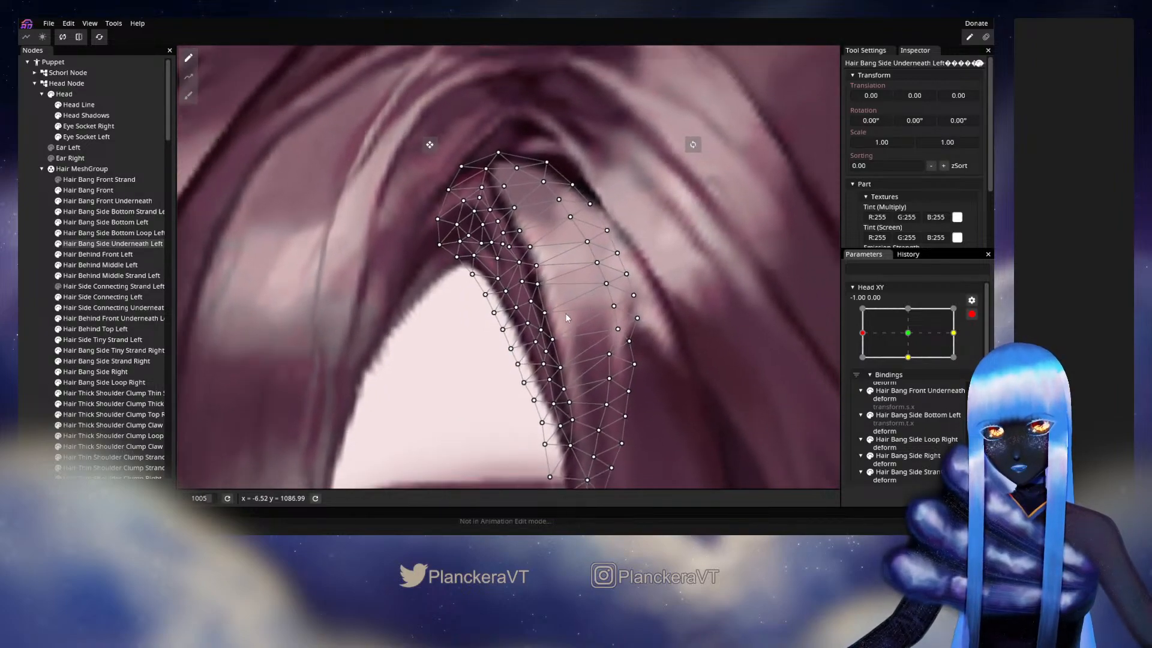
pyautogui.moveTo(552, 247); pyautogui.dragTo(575, 353)
pyautogui.scroll(-1, 575, 354)
pyautogui.scroll(3, 575, 353)
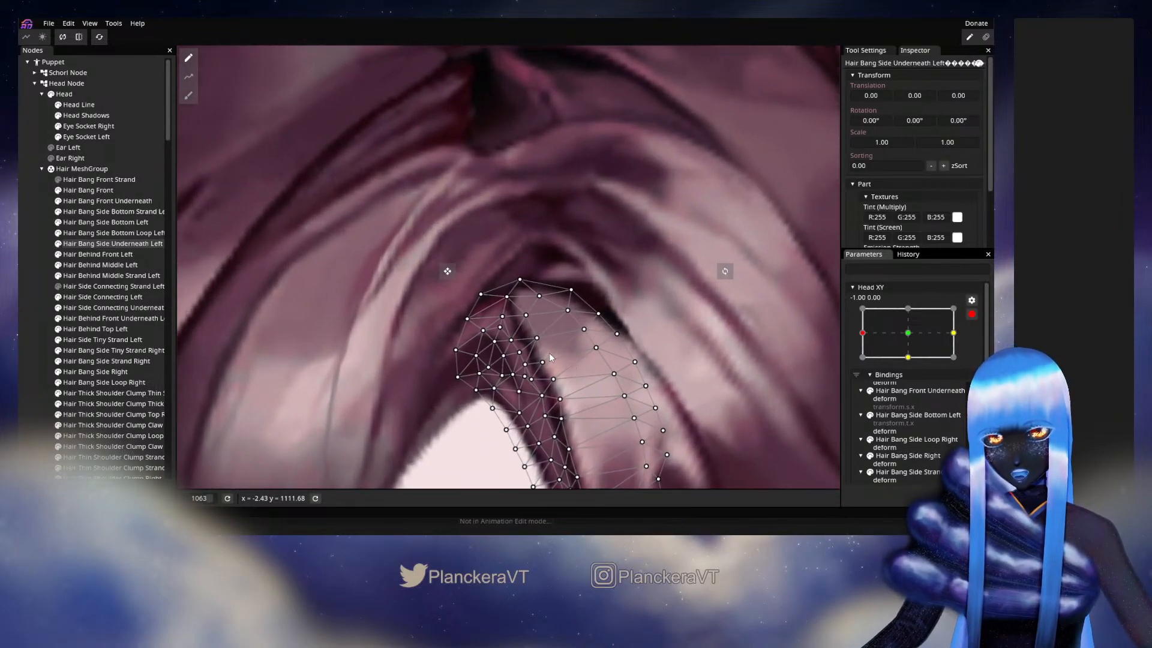
pyautogui.click(535, 339)
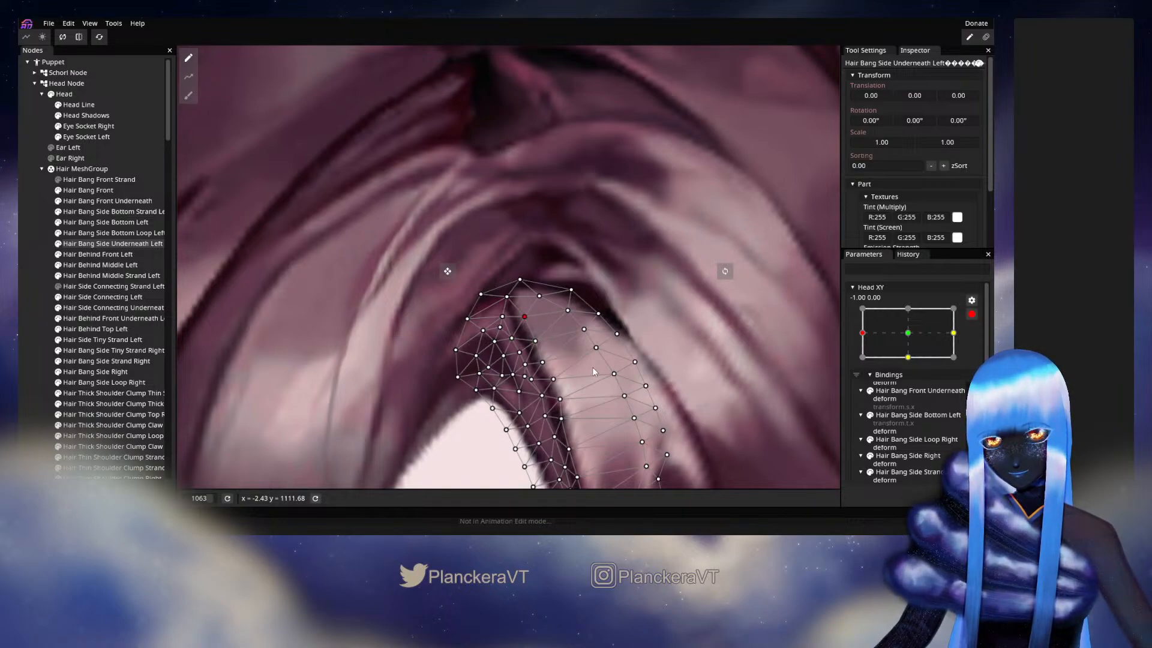
# - Adjust a vertex further down the inner strand of Hair Bang Side Underneath Left, and check the bang parting with the mesh deselected
pyautogui.moveTo(593, 371); pyautogui.dragTo(541, 273)
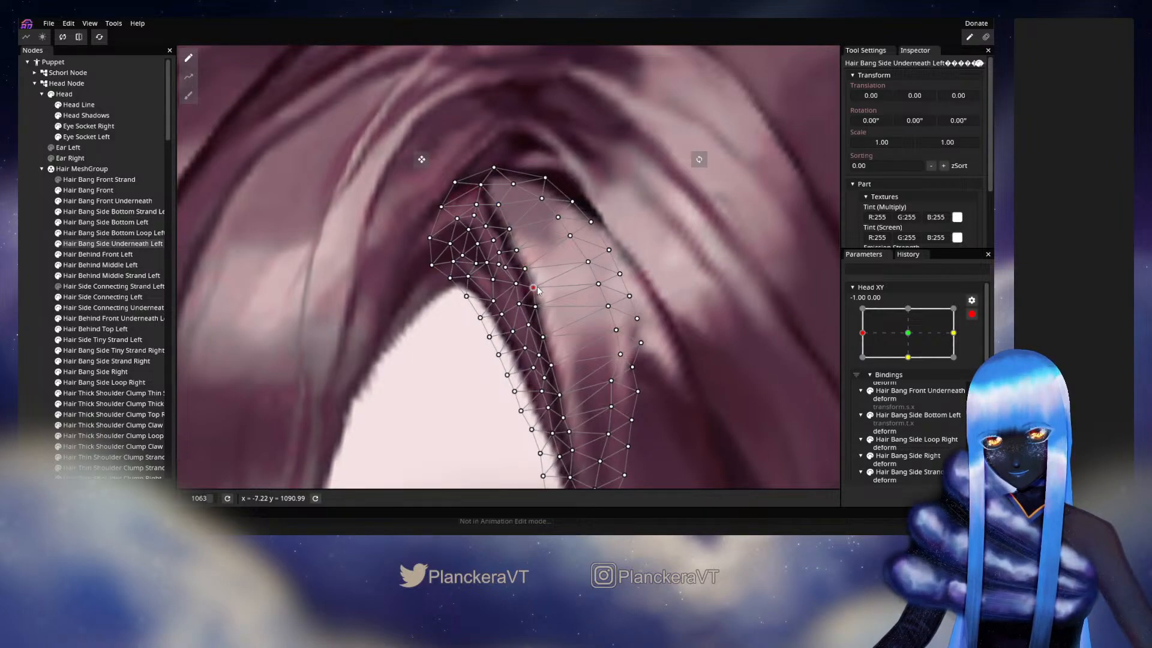
pyautogui.scroll(-2, 545, 324)
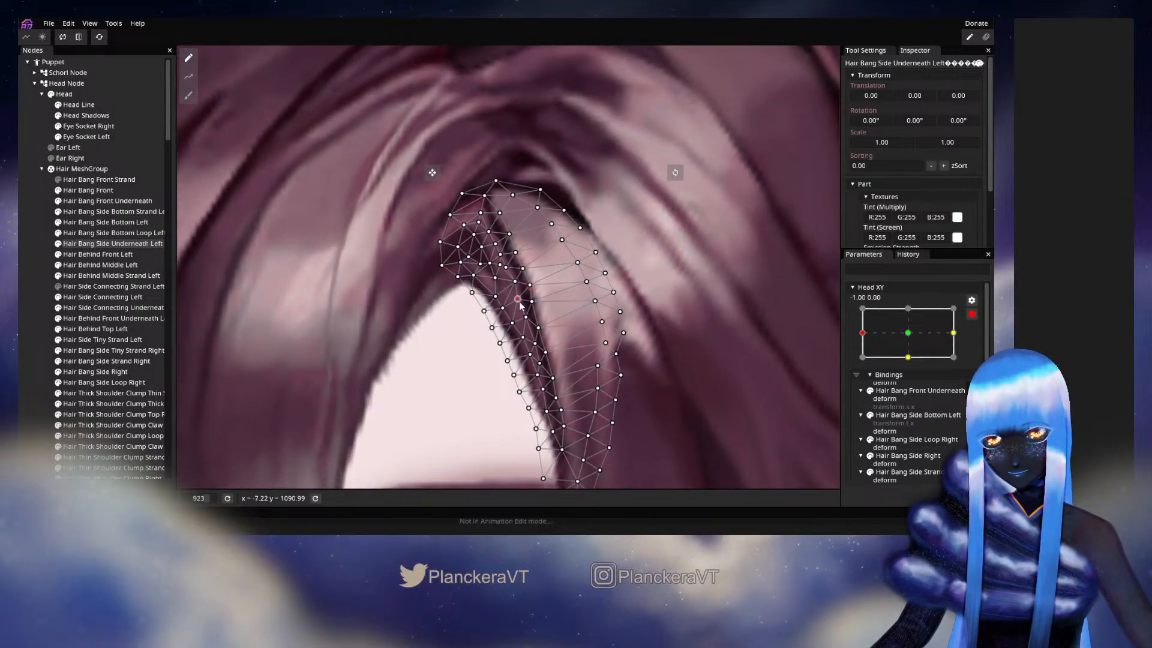
pyautogui.click(36, 321)
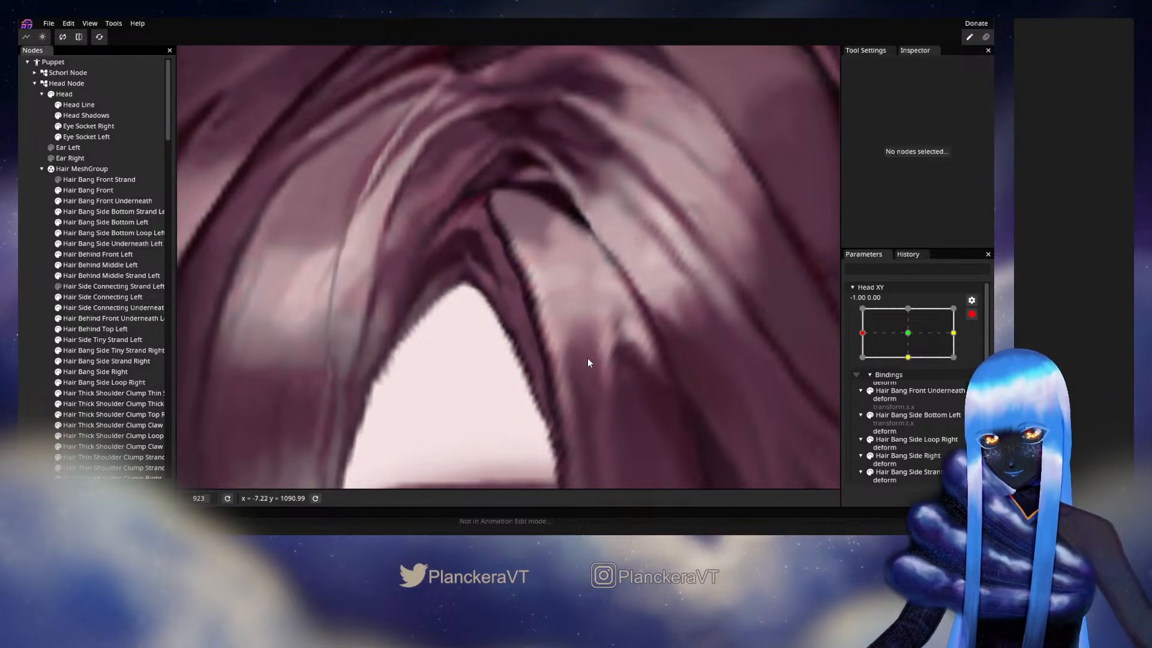
pyautogui.moveTo(554, 305); pyautogui.dragTo(587, 359)
pyautogui.scroll(1, 588, 351)
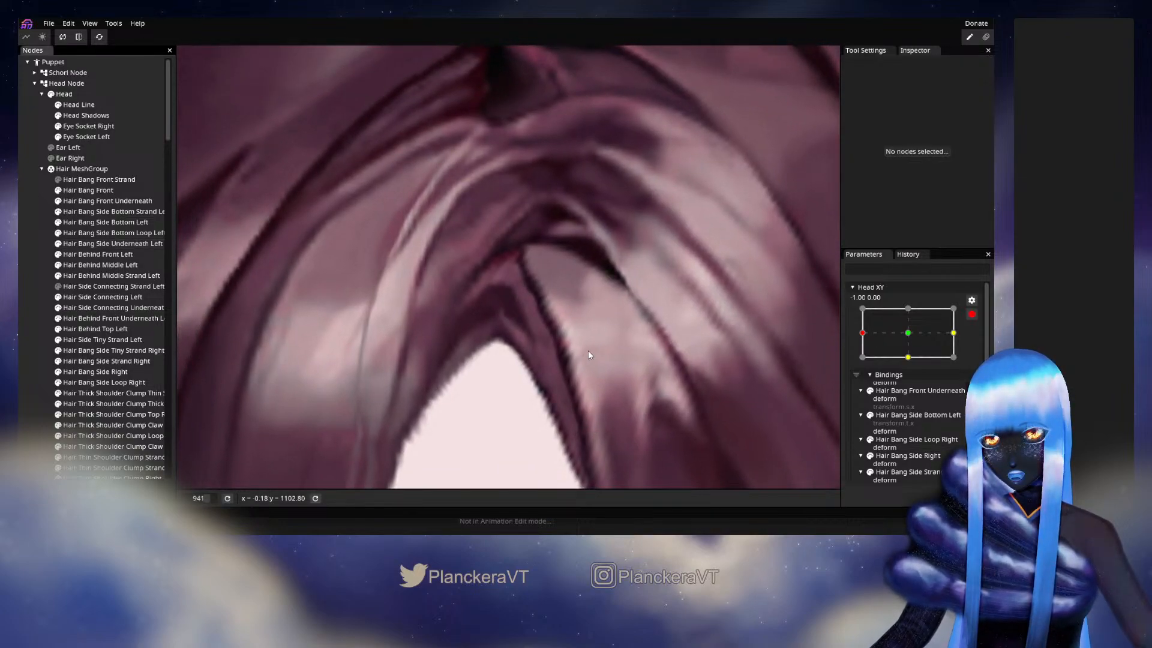
# - Hide Hair Bang Side Bottom Left and select the Hair Bang Side Underneath Left mesh beneath it at Head XY -1.00, 0.00
pyautogui.scroll(1, 588, 354)
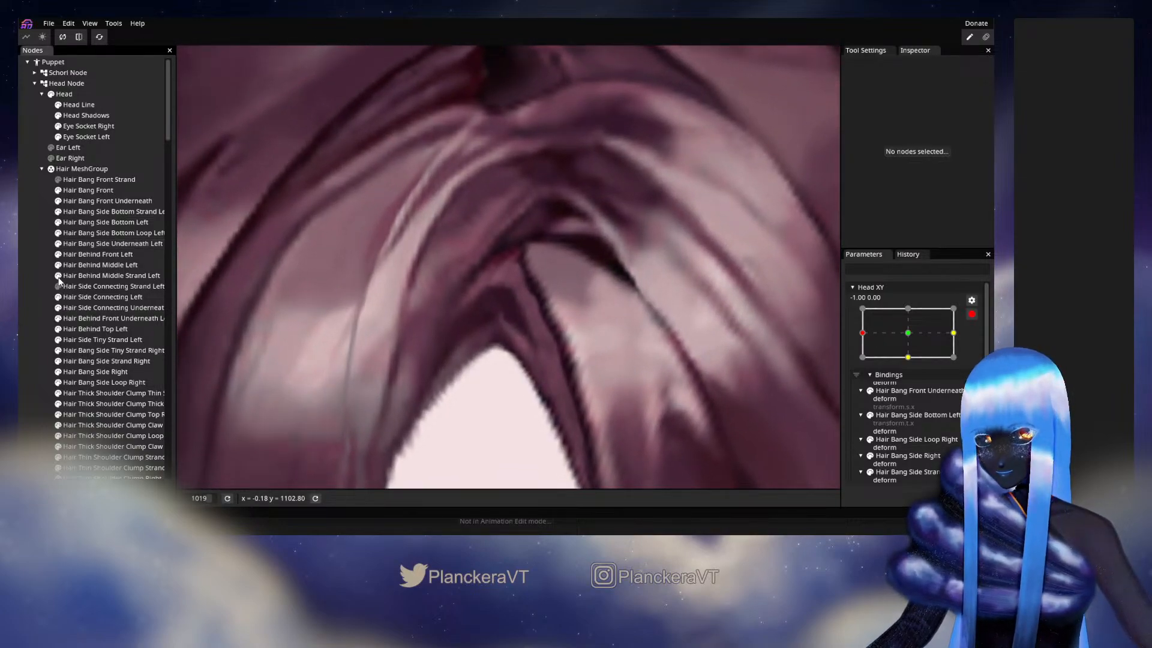
pyautogui.click(59, 224)
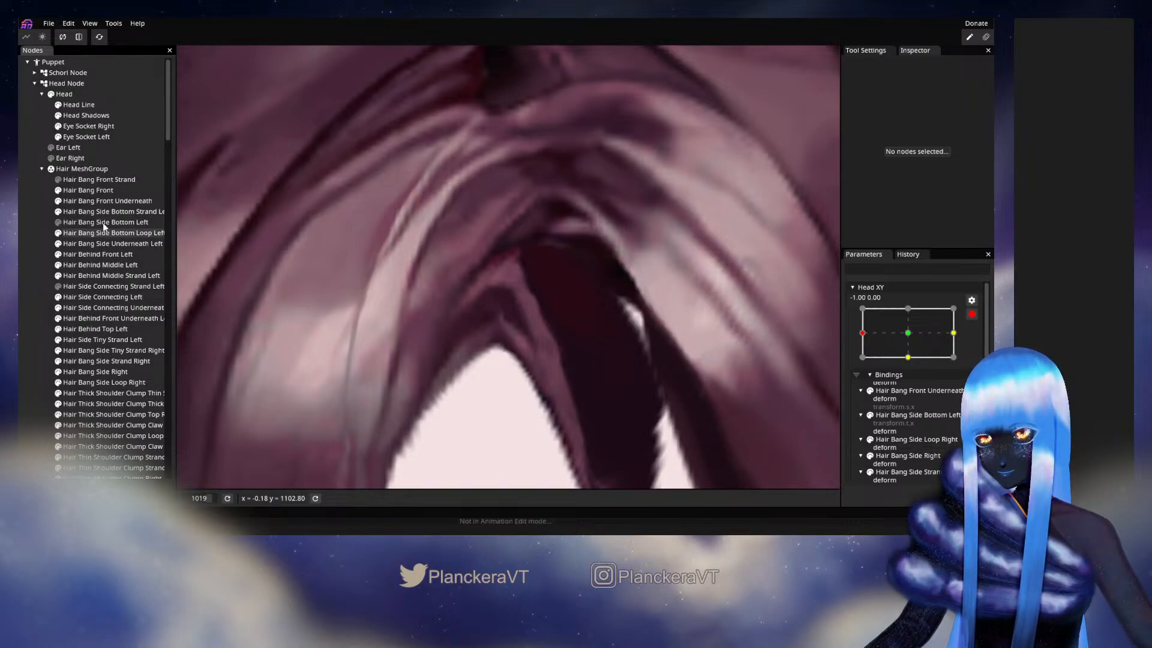
pyautogui.click(110, 201)
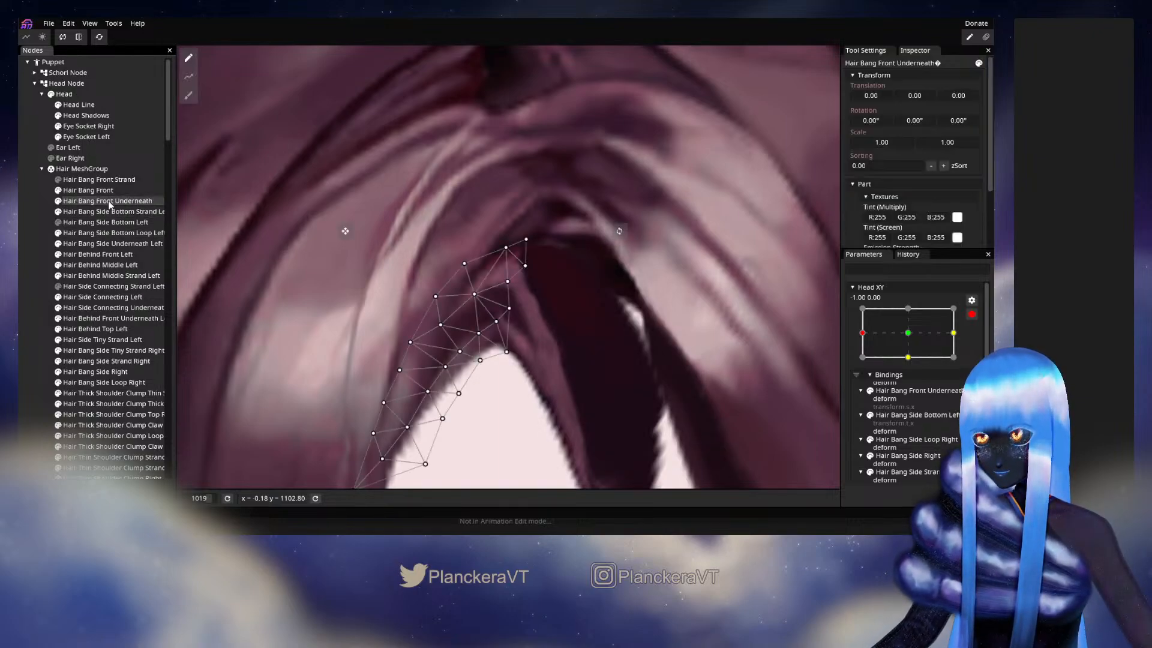
pyautogui.click(108, 232)
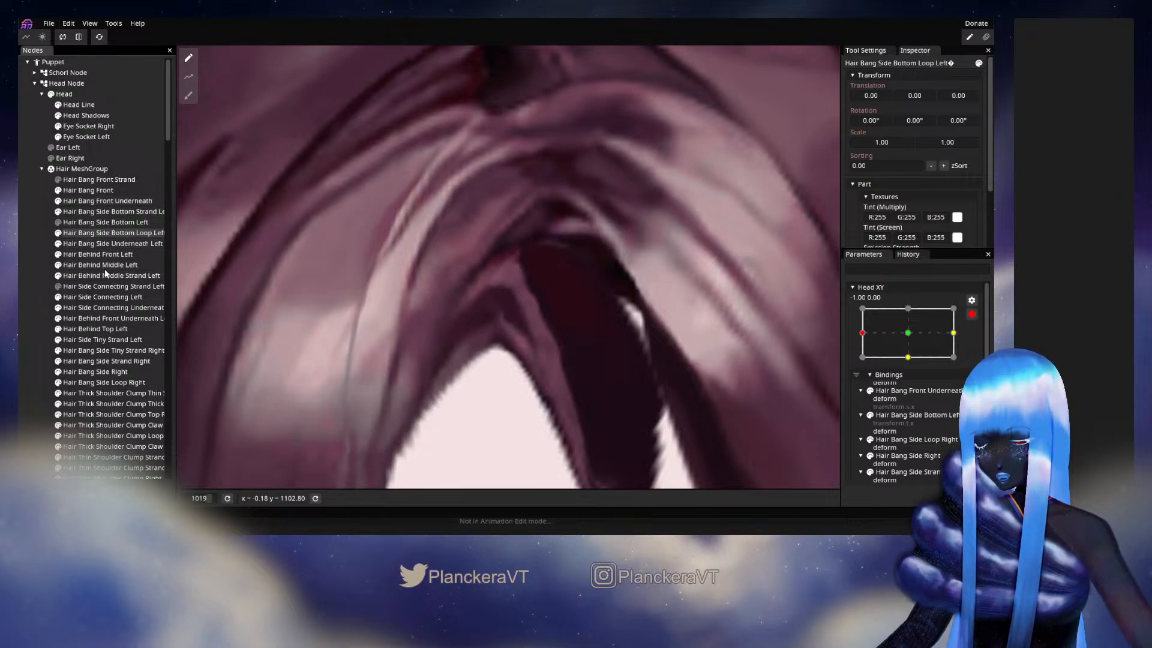
pyautogui.click(99, 245)
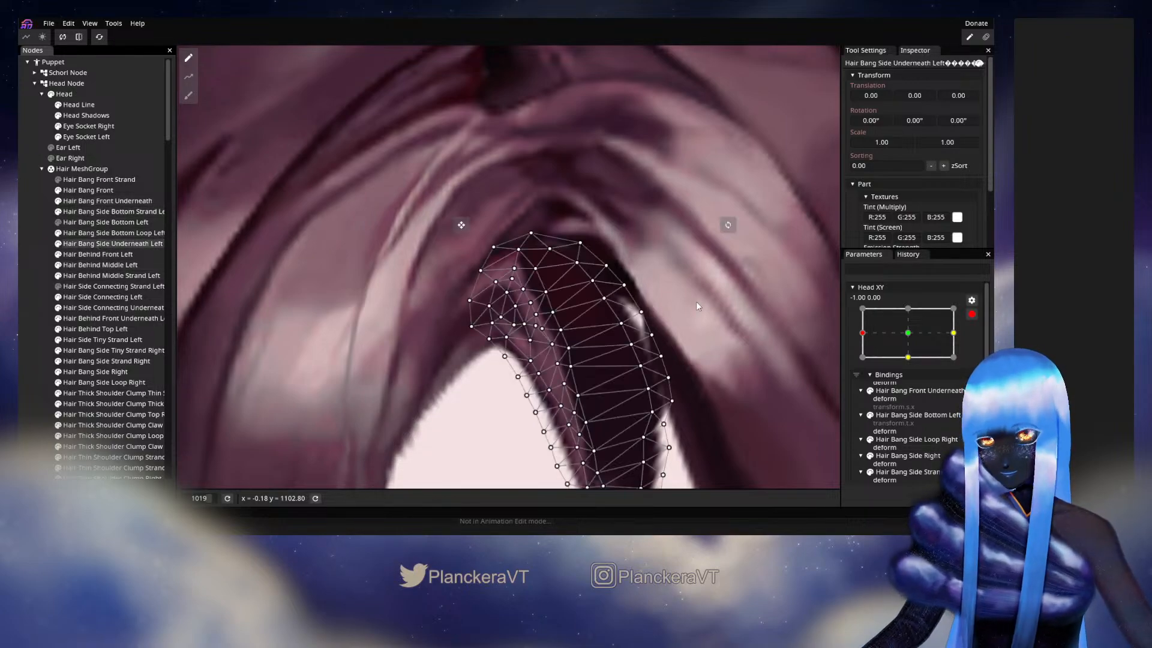
# - Adjust the upper inner vertices of Hair Bang Side Underneath Left slightly along the boundary between its light strand and dark underside
pyautogui.scroll(3, 695, 292)
pyautogui.click(550, 298)
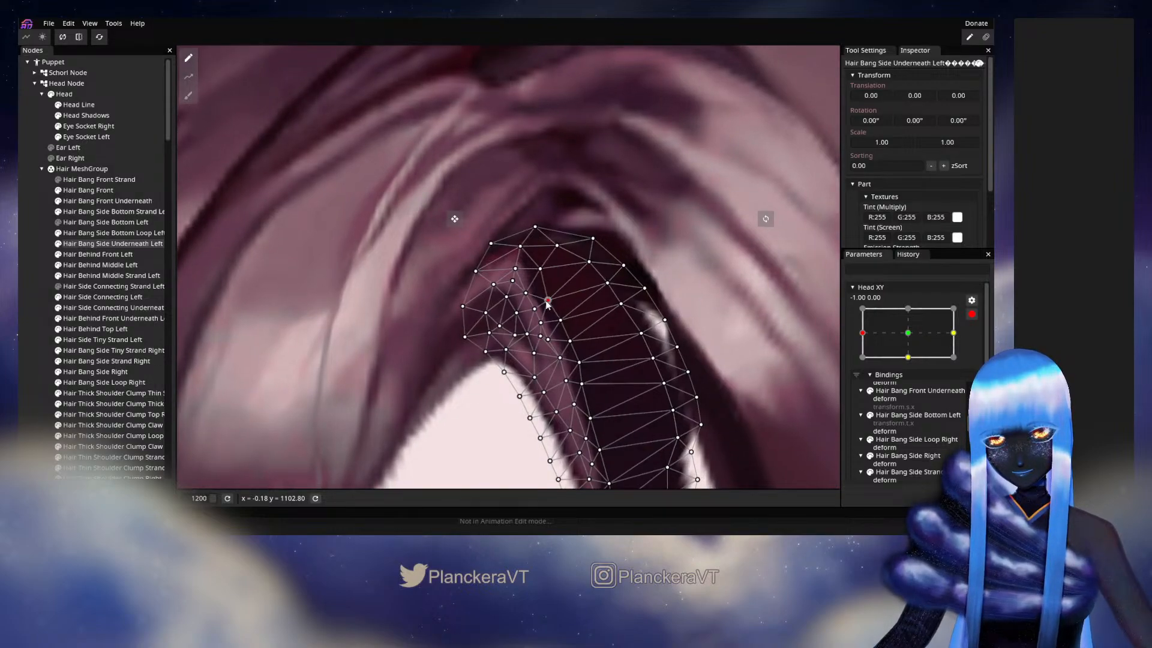
pyautogui.moveTo(543, 273); pyautogui.dragTo(538, 273)
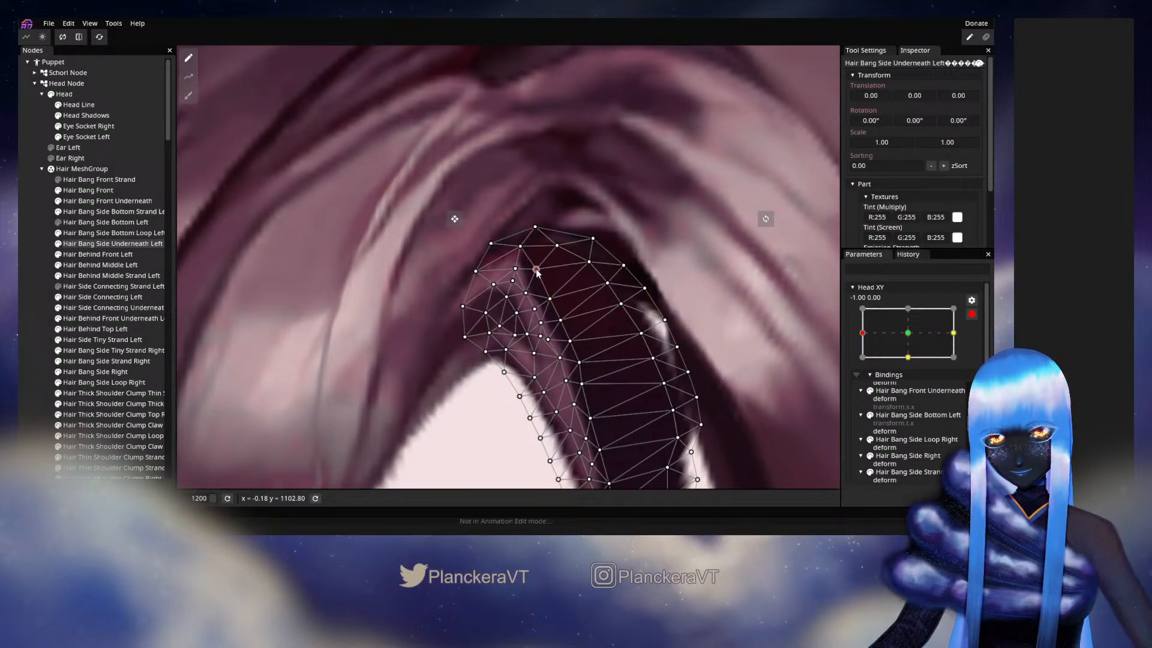
pyautogui.click(559, 322)
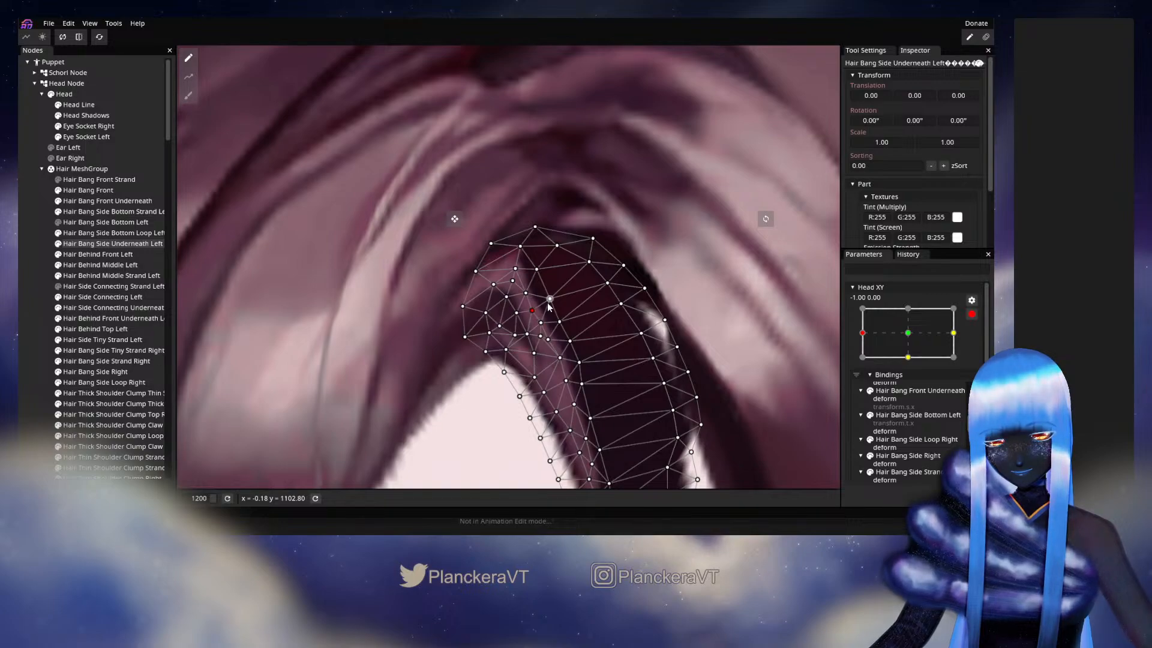
pyautogui.click(548, 302)
pyautogui.click(532, 295)
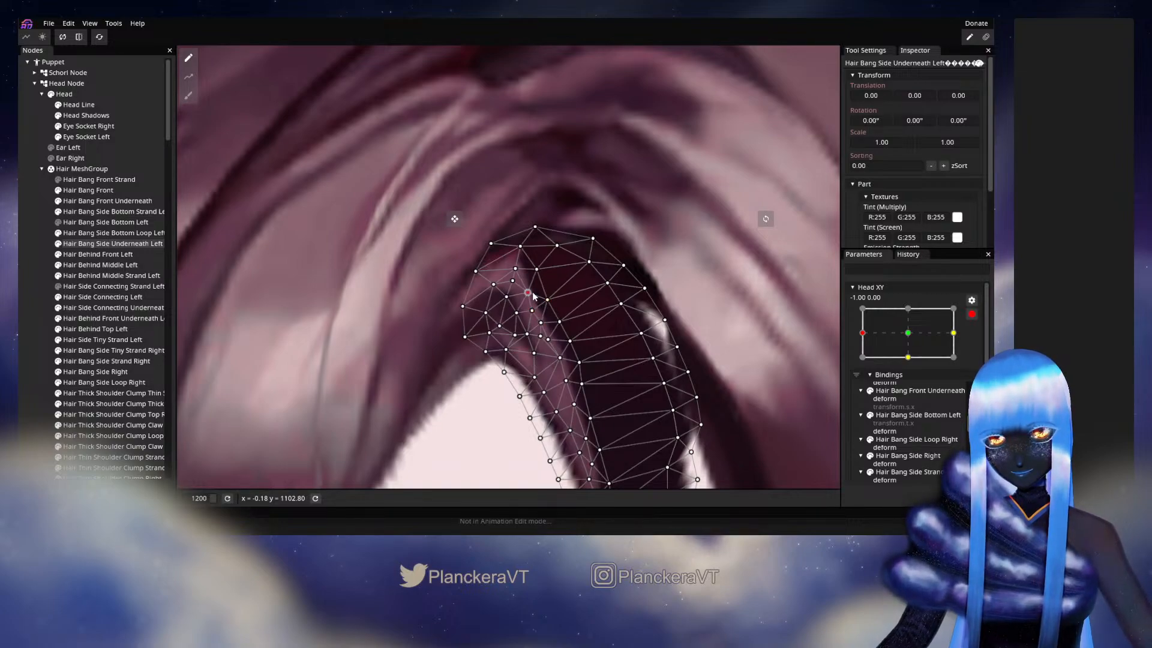
pyautogui.click(521, 247)
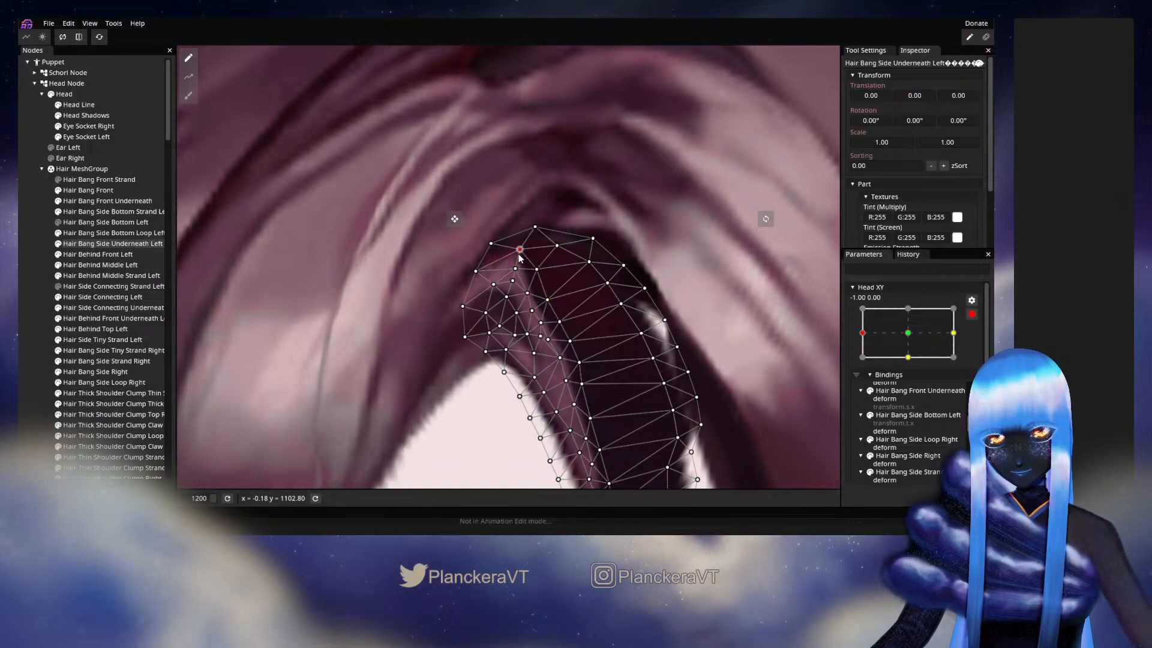
pyautogui.moveTo(538, 268); pyautogui.dragTo(536, 270)
# - Fine-tune vertices further down the inner strand of Hair Bang Side Underneath Left, and unhide Hair Bang Side Bottom Left to check the overlap
pyautogui.moveTo(594, 338); pyautogui.dragTo(557, 322)
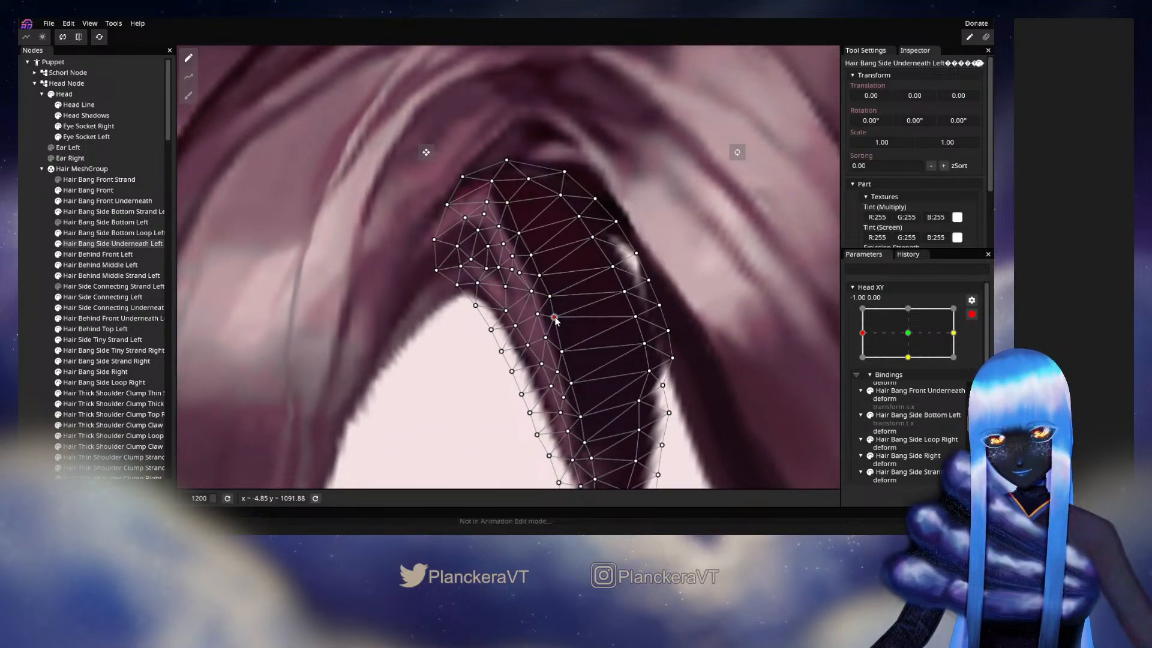
pyautogui.click(564, 351)
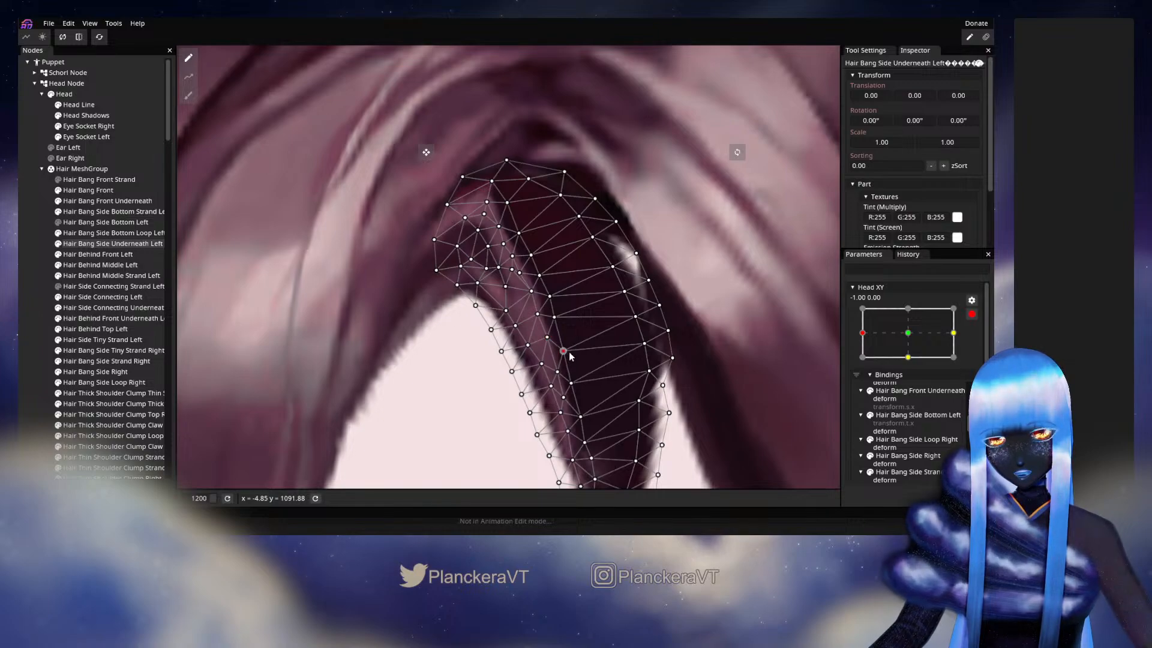
pyautogui.moveTo(587, 376); pyautogui.dragTo(572, 285)
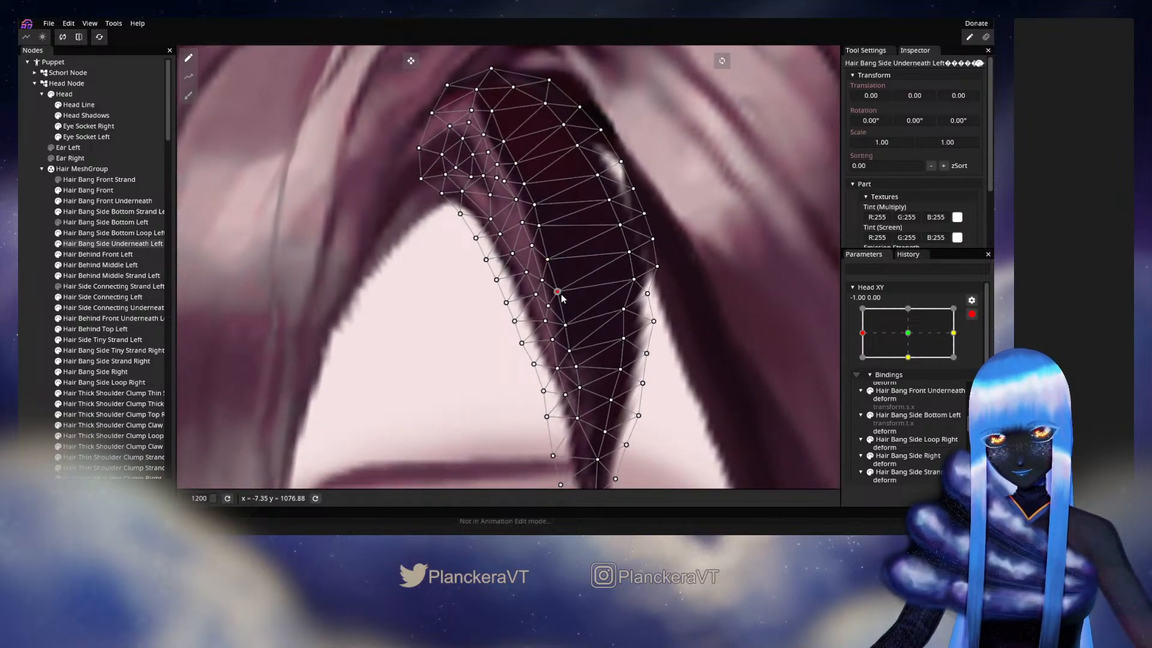
pyautogui.moveTo(565, 192); pyautogui.dragTo(594, 302)
pyautogui.click(546, 313)
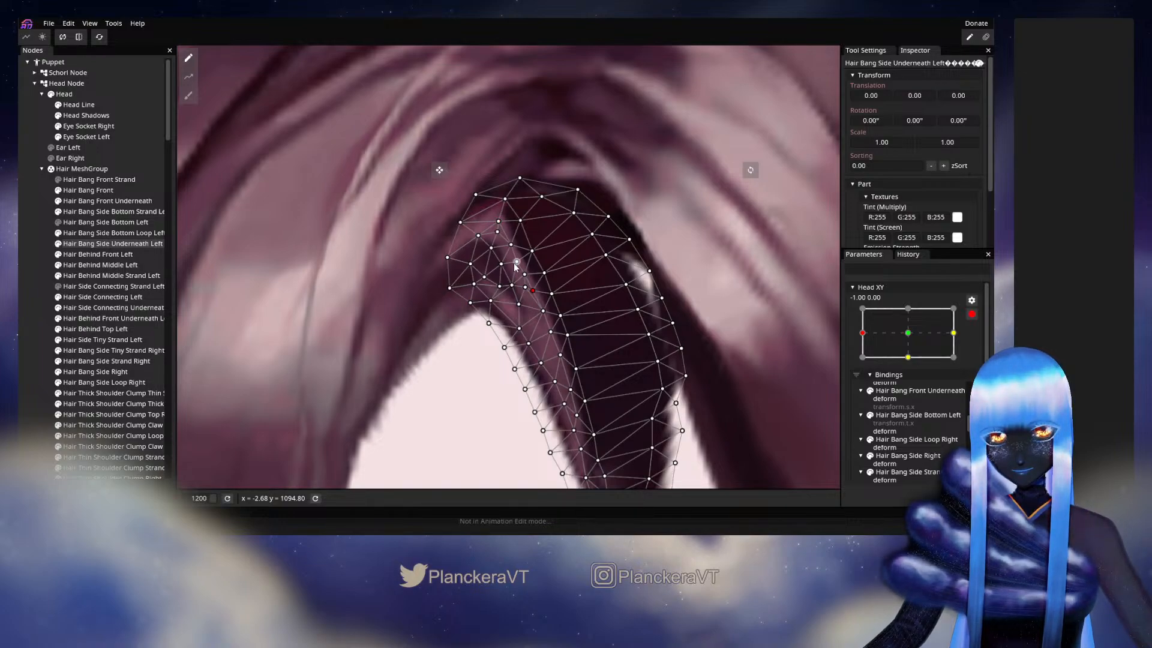
pyautogui.click(57, 223)
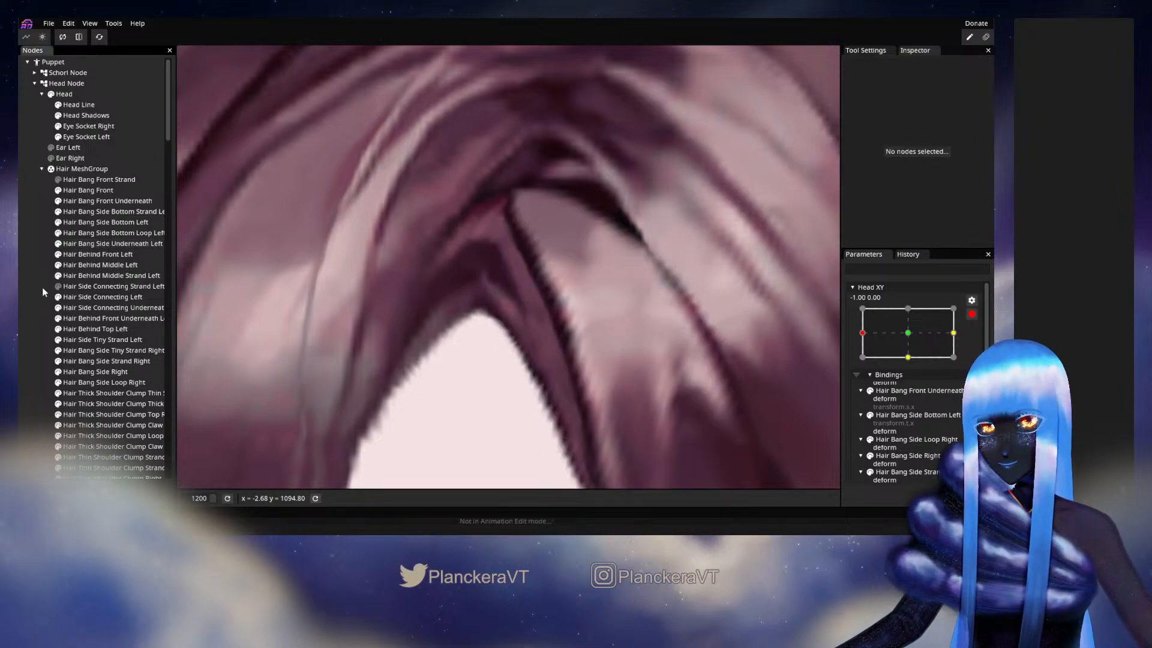
# - With Hair Bang Side Bottom Left temporarily hidden, shift Hair Bang Side Underneath Left's vertex at the strand's top slightly right, and check the whole parting
pyautogui.click(59, 223)
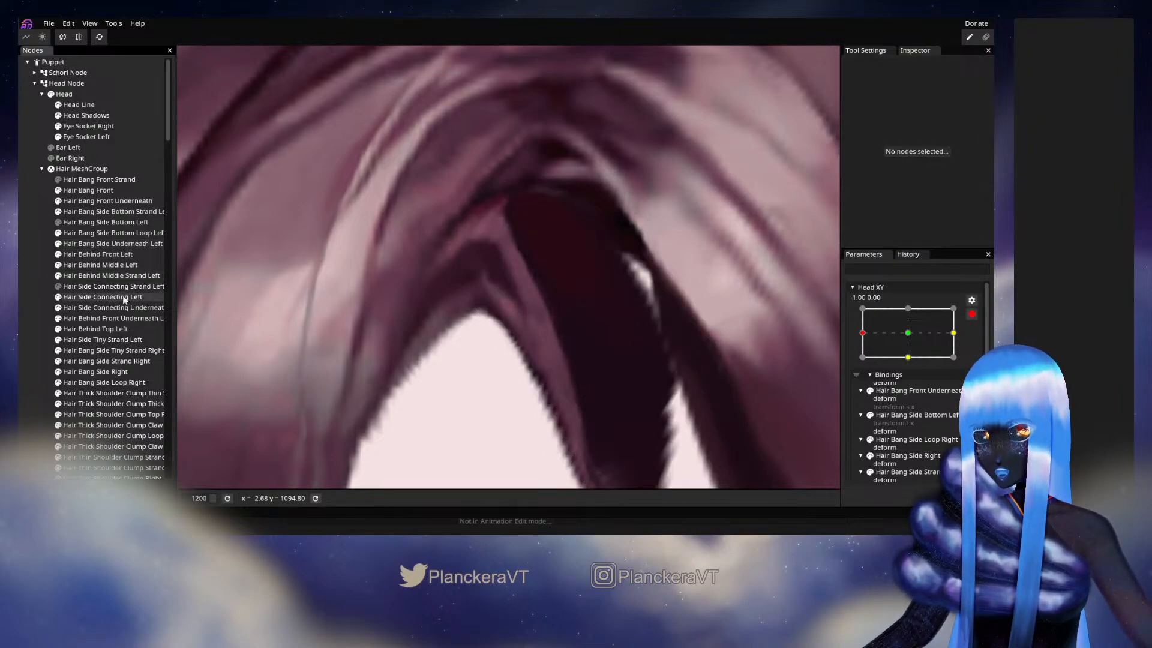
pyautogui.click(111, 279)
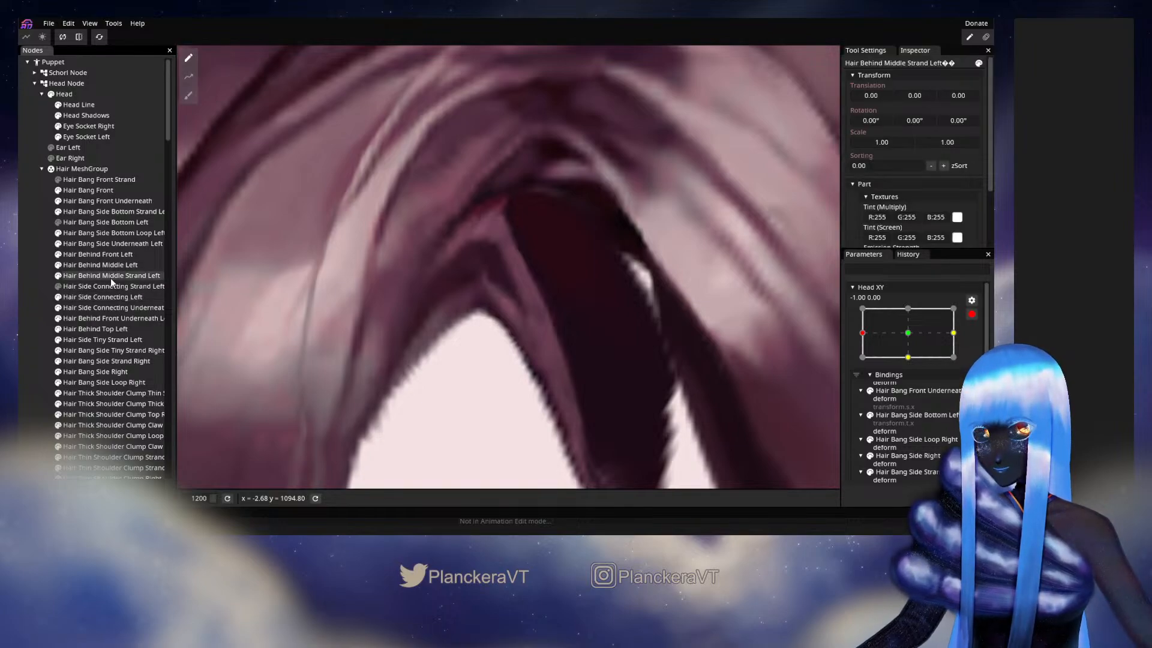
pyautogui.click(109, 244)
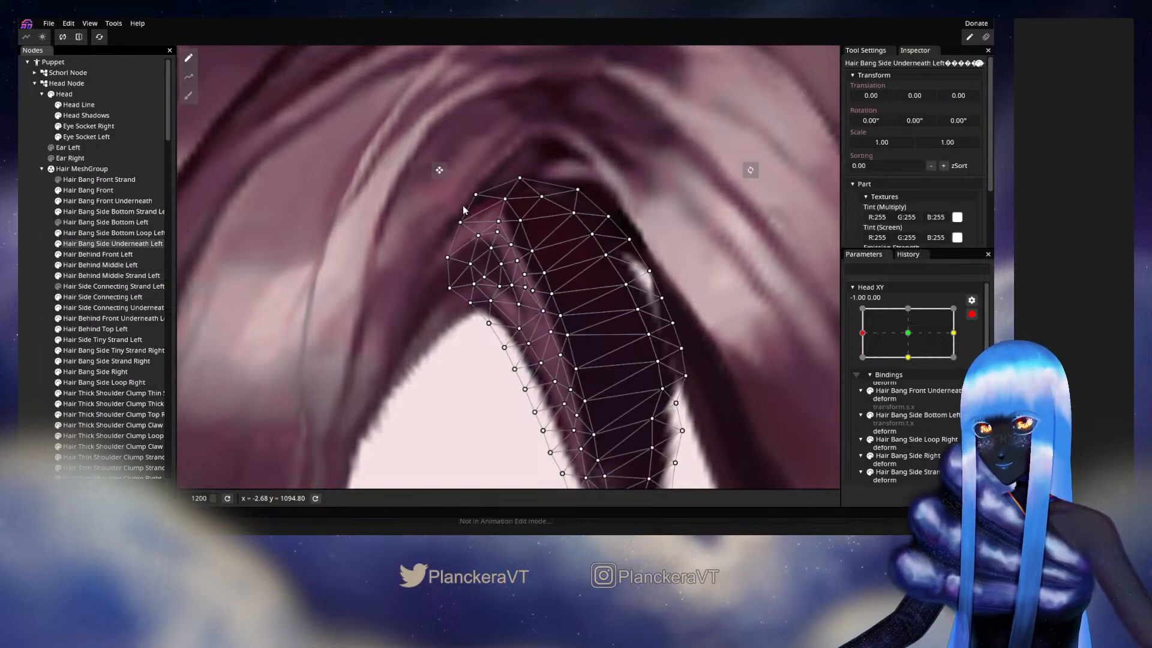
pyautogui.click(506, 198)
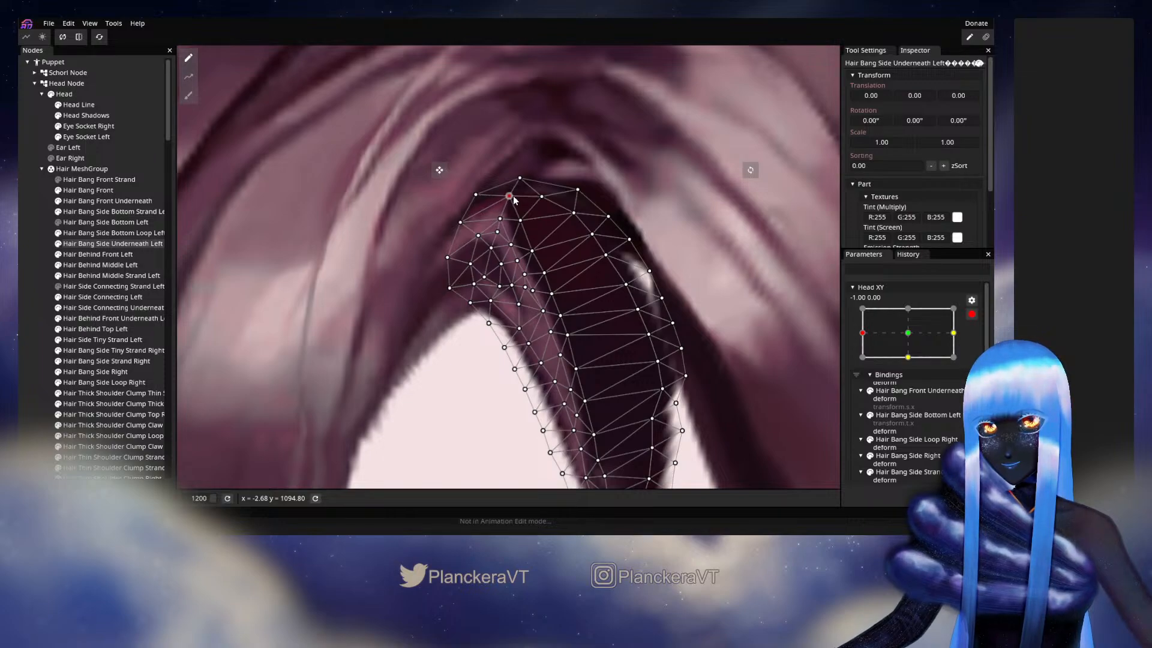
pyautogui.moveTo(512, 201); pyautogui.dragTo(512, 204)
pyautogui.click(32, 277)
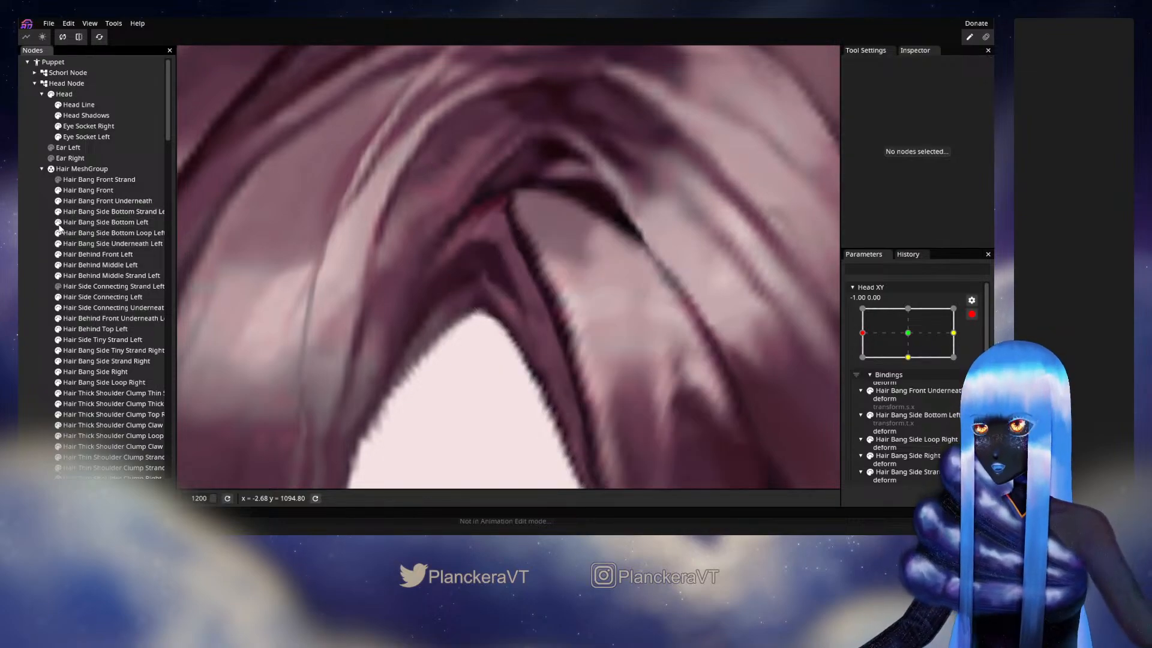
pyautogui.scroll(-3, 519, 301)
pyautogui.scroll(-5, 521, 298)
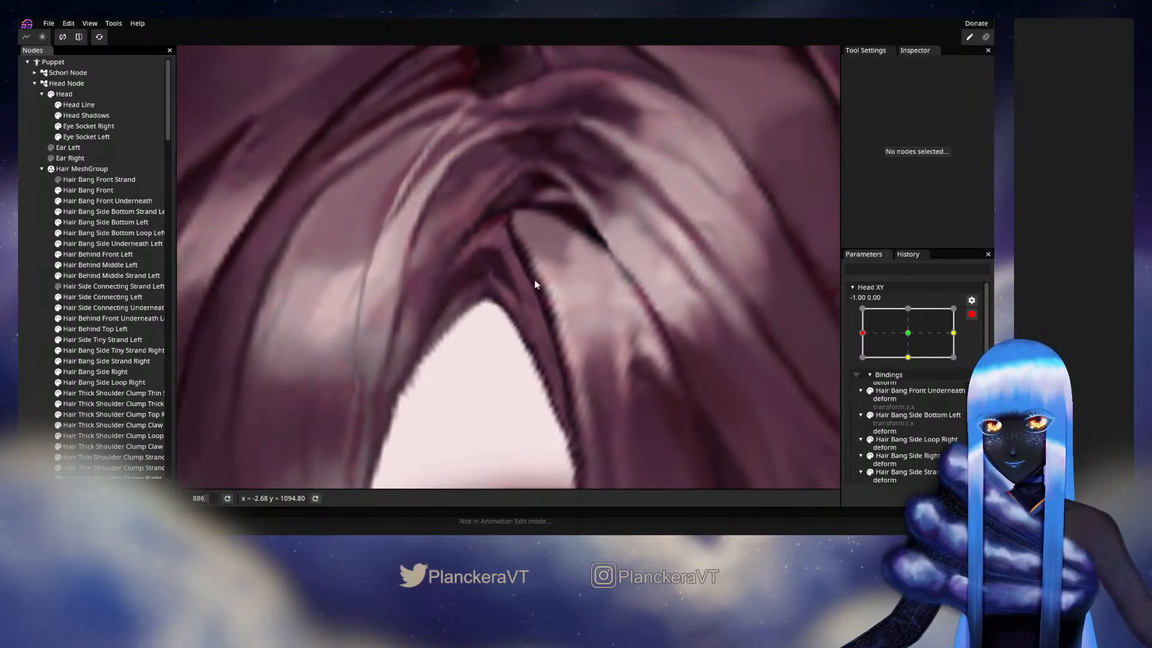
pyautogui.scroll(-4, 552, 297)
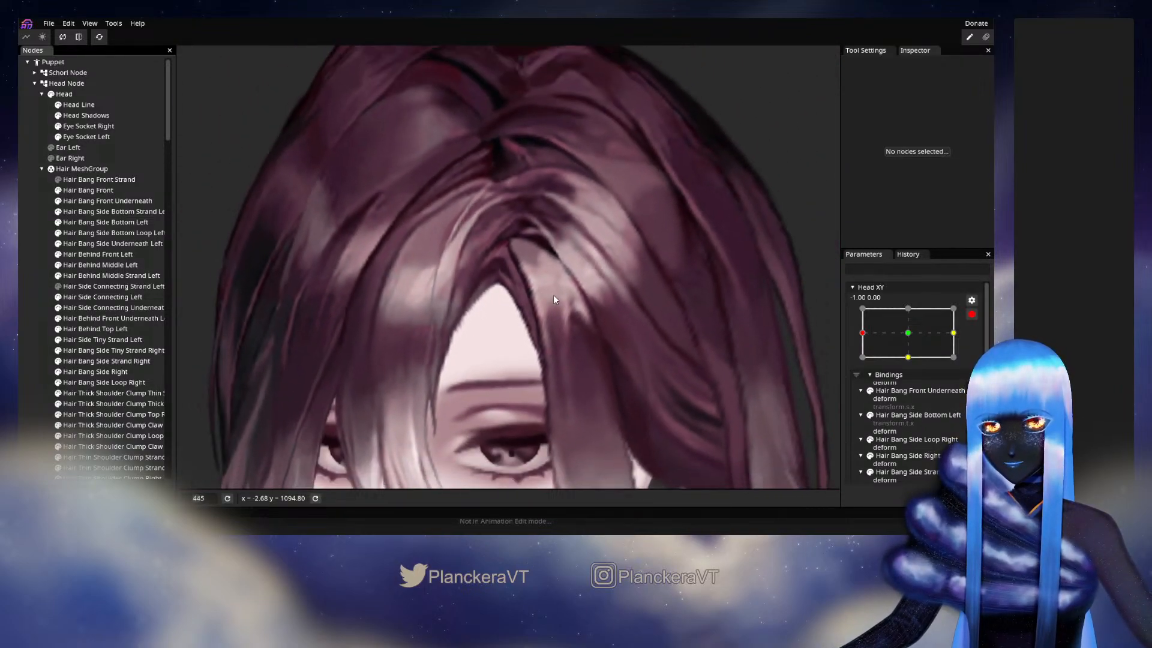
# - Move vertices on the forehead-side edge of Hair Bang Side Bottom Left slightly outward over the forehead
pyautogui.scroll(5, 559, 264)
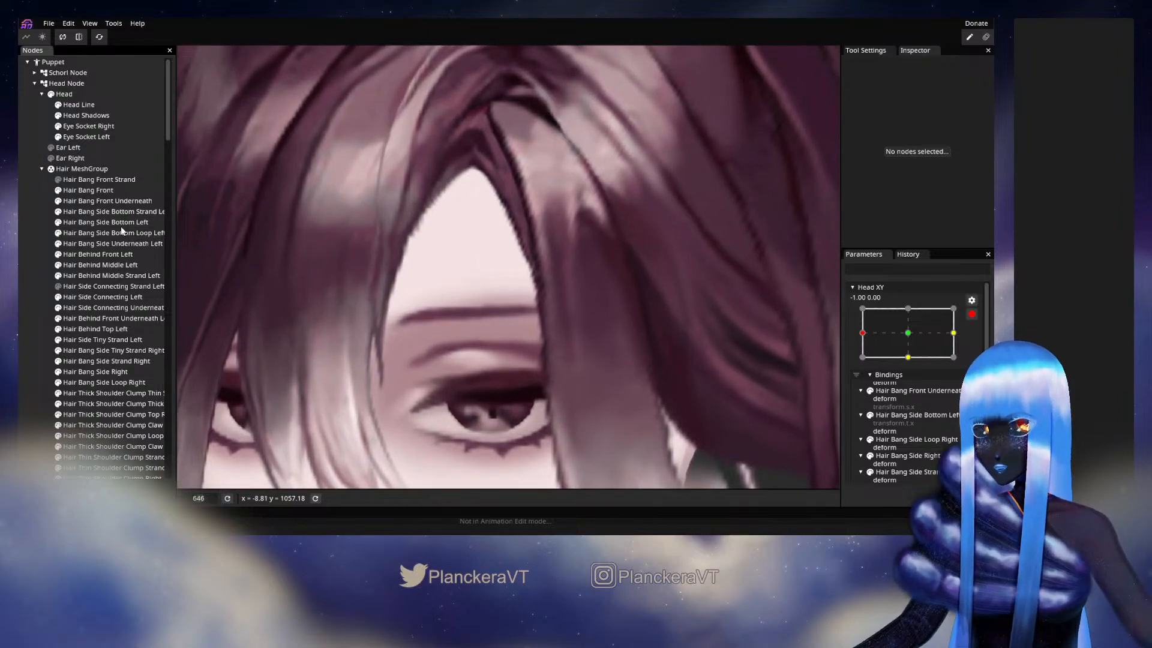
pyautogui.click(110, 224)
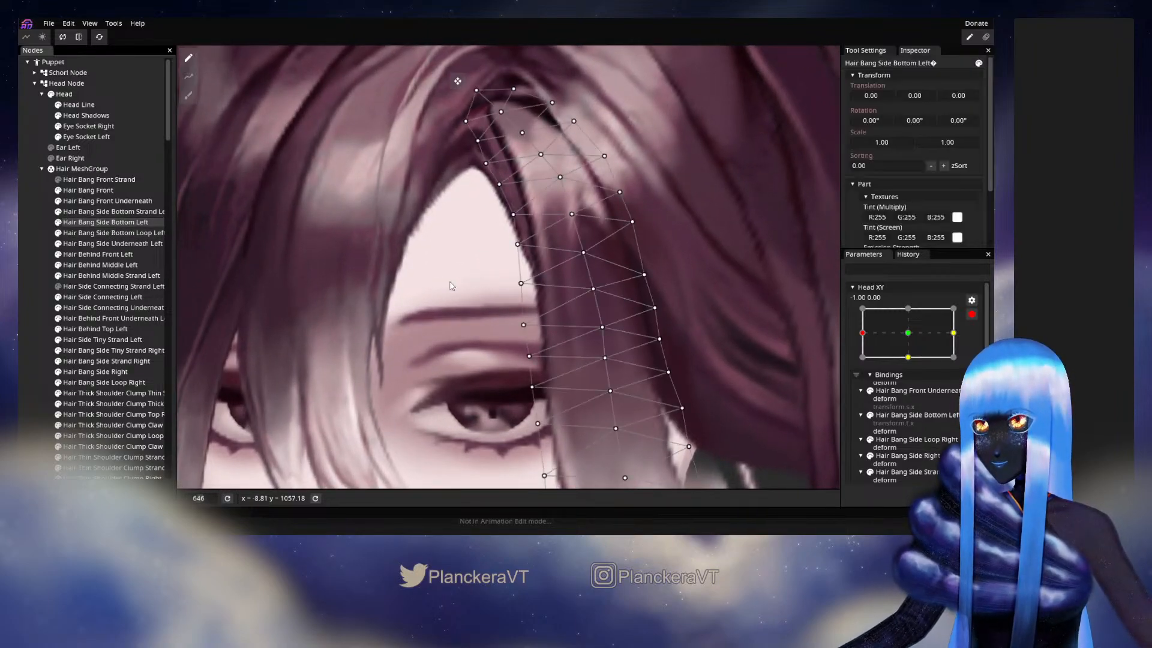
pyautogui.scroll(2, 477, 264)
pyautogui.click(519, 240)
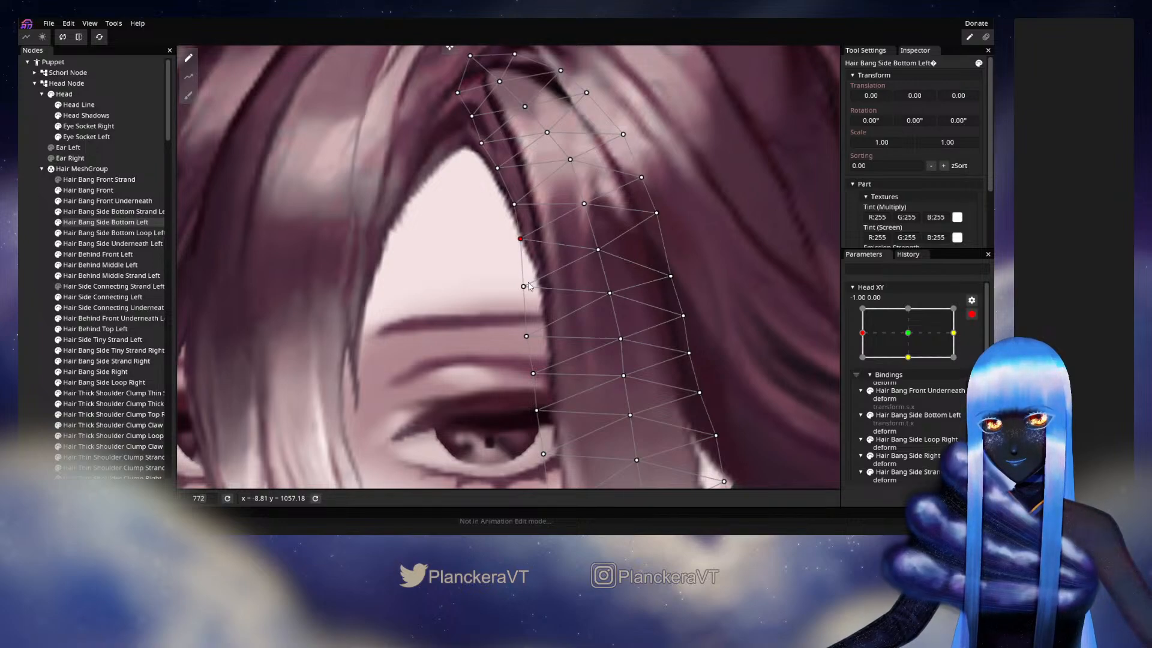
pyautogui.moveTo(524, 287); pyautogui.dragTo(520, 286)
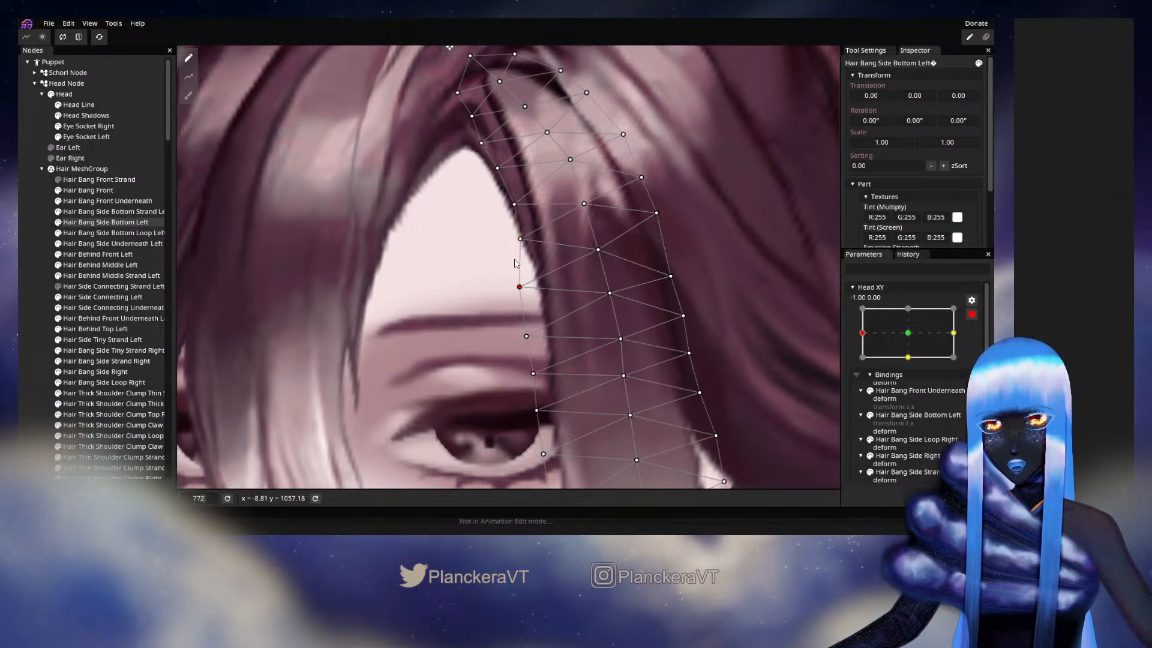
pyautogui.moveTo(510, 211); pyautogui.dragTo(512, 212)
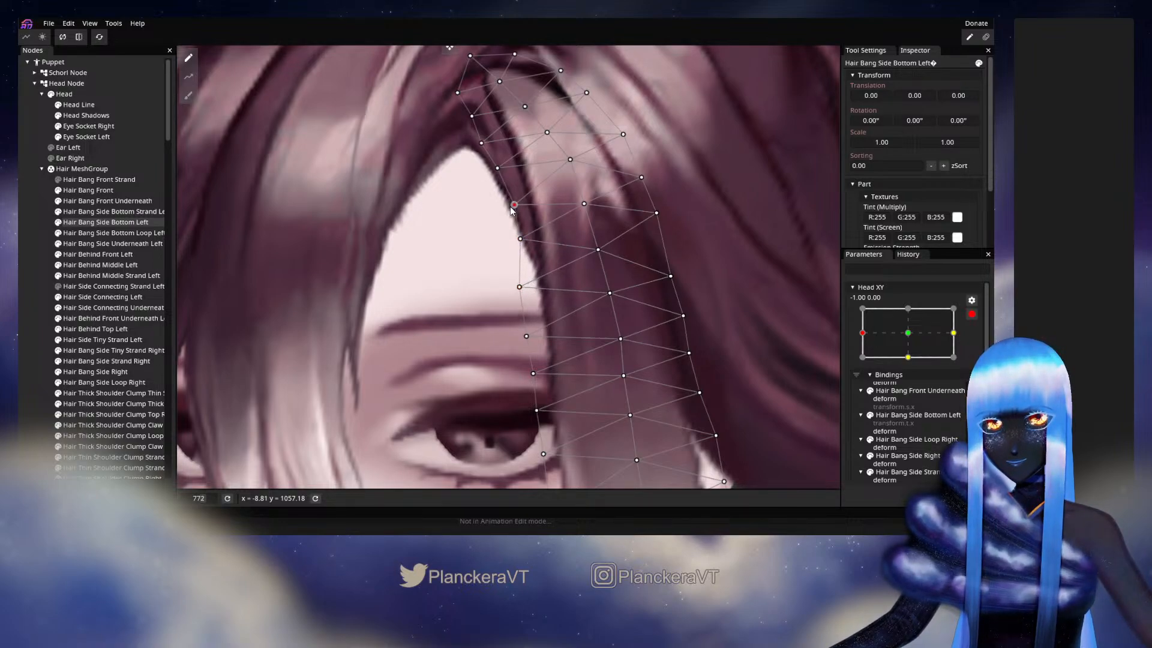
# - Hide Hair Bang Side Bottom Left and nudge the lower inner vertices of Hair Bang Side Underneath Left slightly left above its tip
pyautogui.click(61, 224)
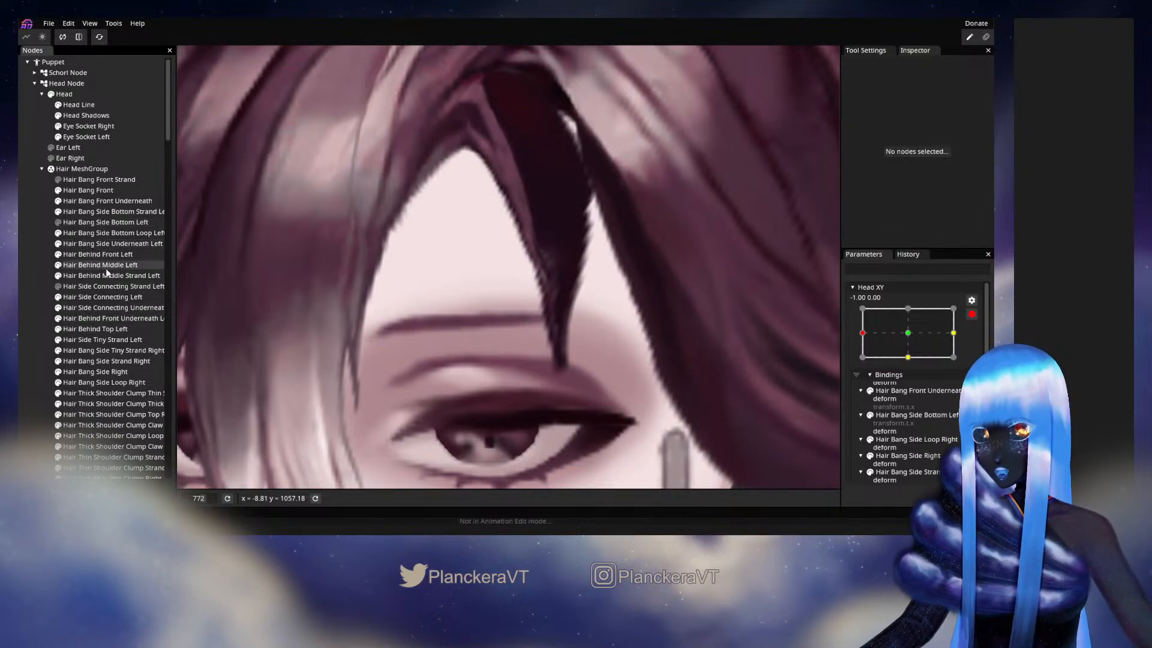
pyautogui.click(102, 244)
pyautogui.scroll(5, 479, 292)
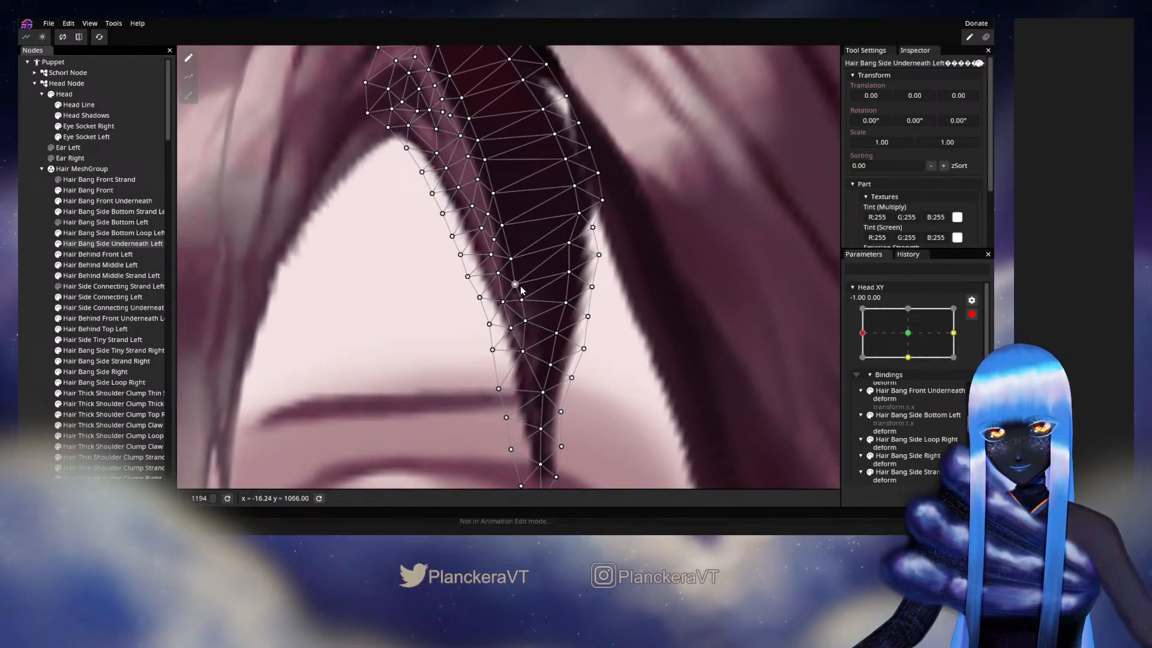
pyautogui.moveTo(521, 286); pyautogui.dragTo(523, 285)
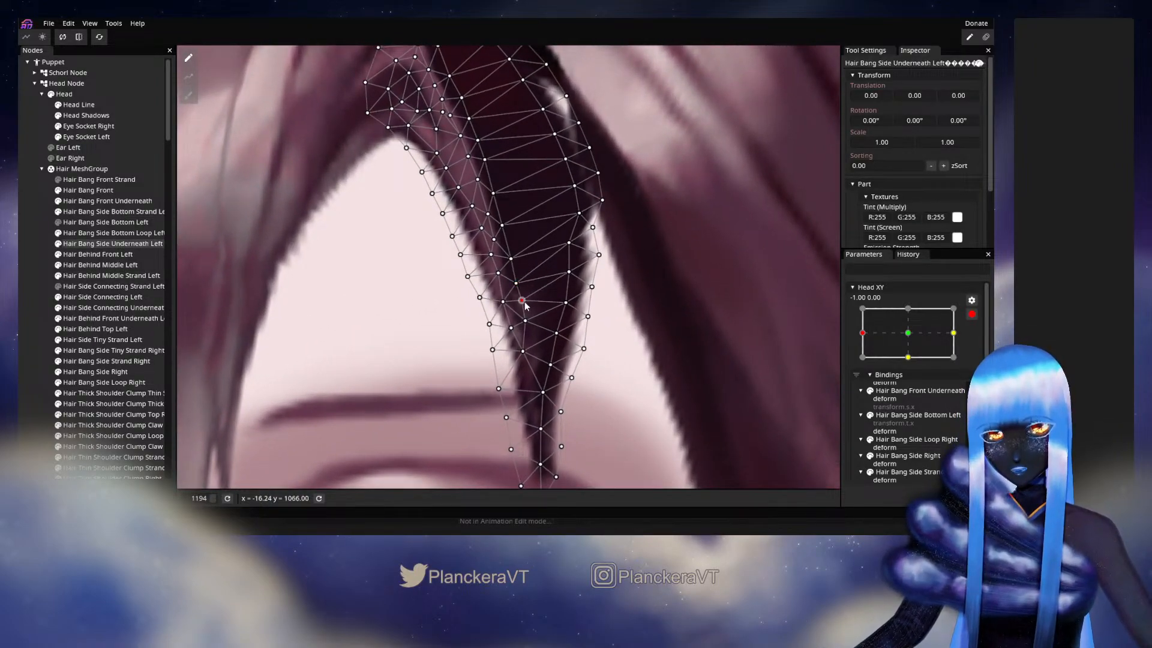
pyautogui.moveTo(530, 326); pyautogui.dragTo(525, 327)
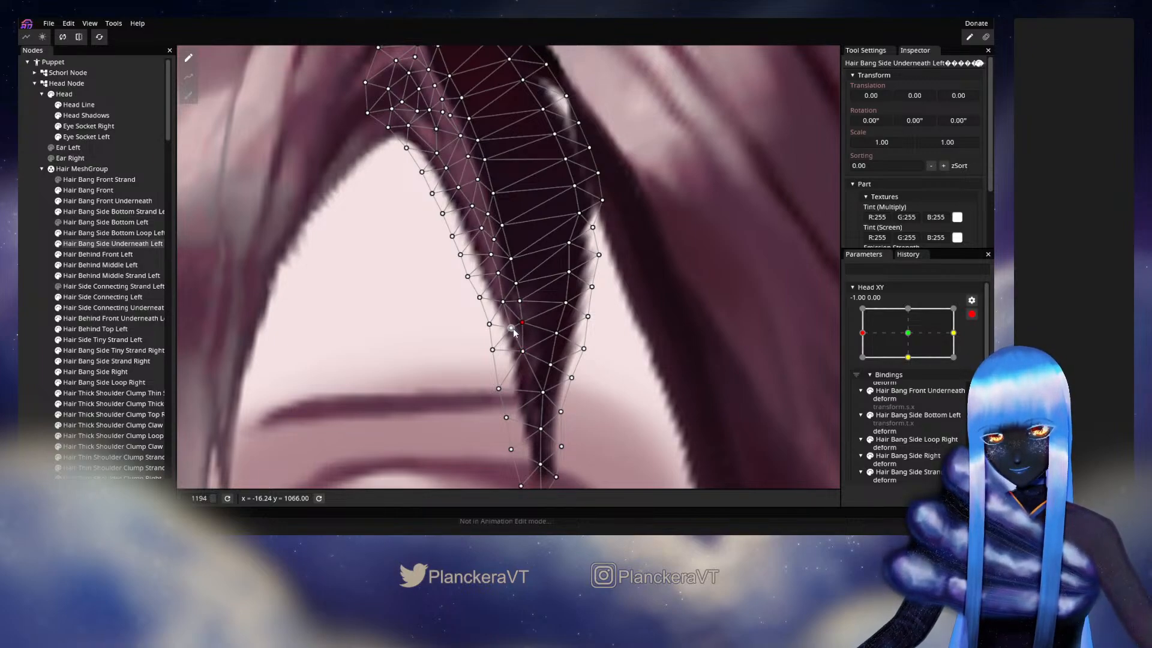
pyautogui.click(511, 328)
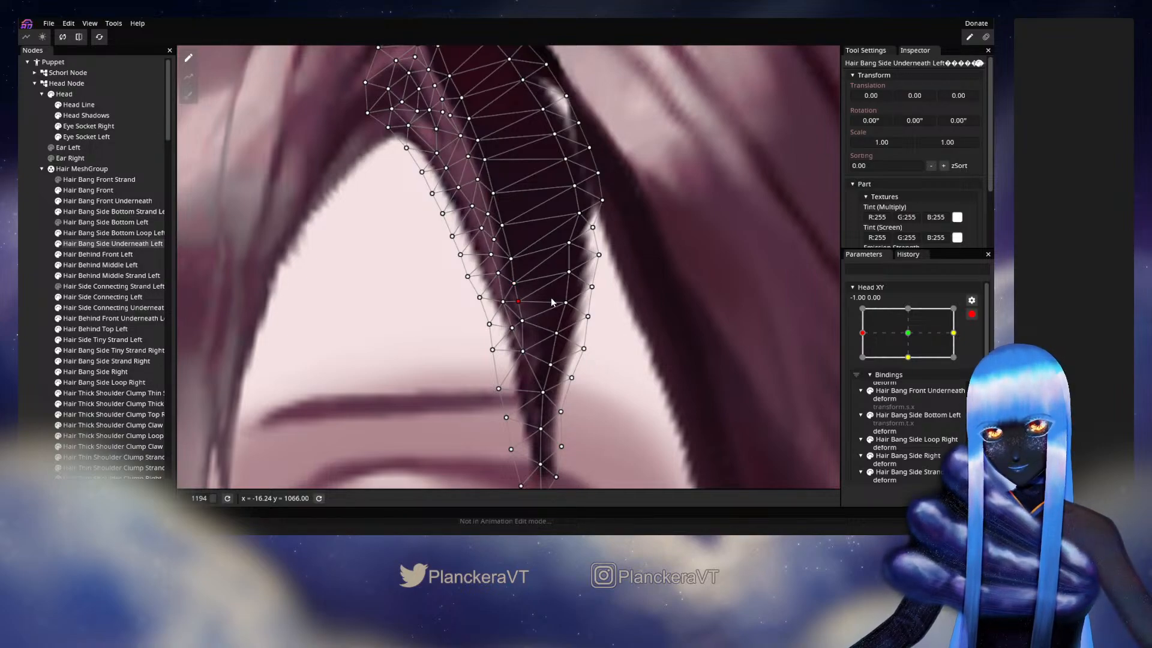
pyautogui.moveTo(539, 245); pyautogui.dragTo(558, 275)
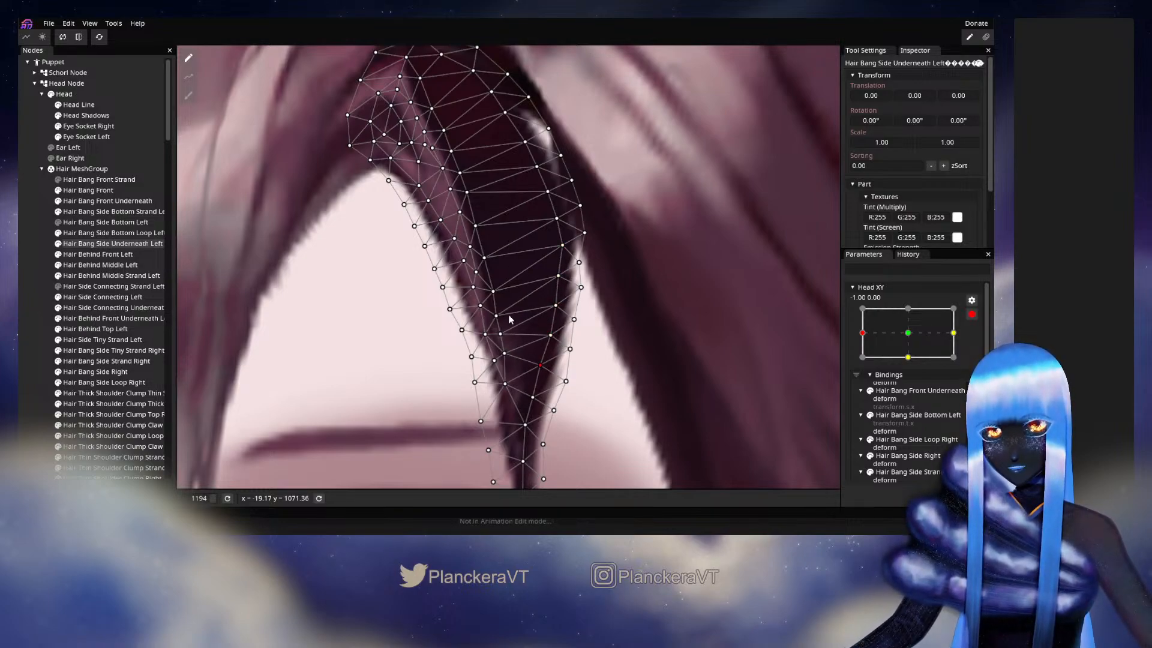
# - Deselect the mesh, show Hair Bang Side Bottom Left again, and check the bangs around the forehead
pyautogui.click(38, 294)
pyautogui.scroll(-2, 546, 348)
pyautogui.scroll(-2, 534, 358)
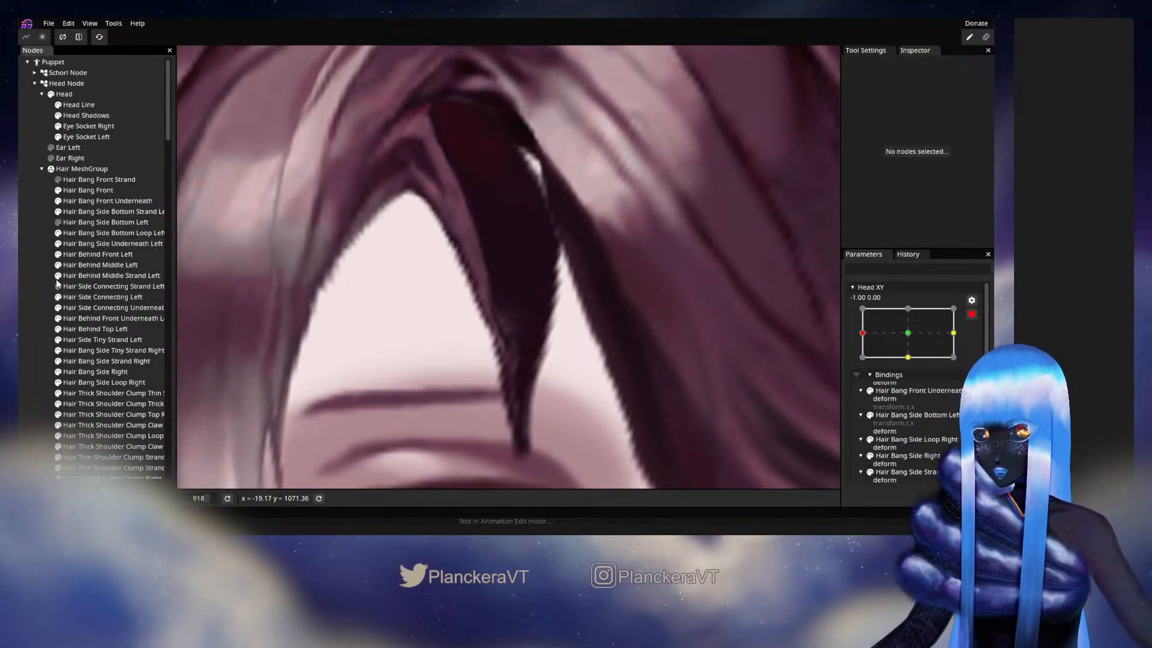
pyautogui.click(59, 223)
pyautogui.scroll(-5, 470, 324)
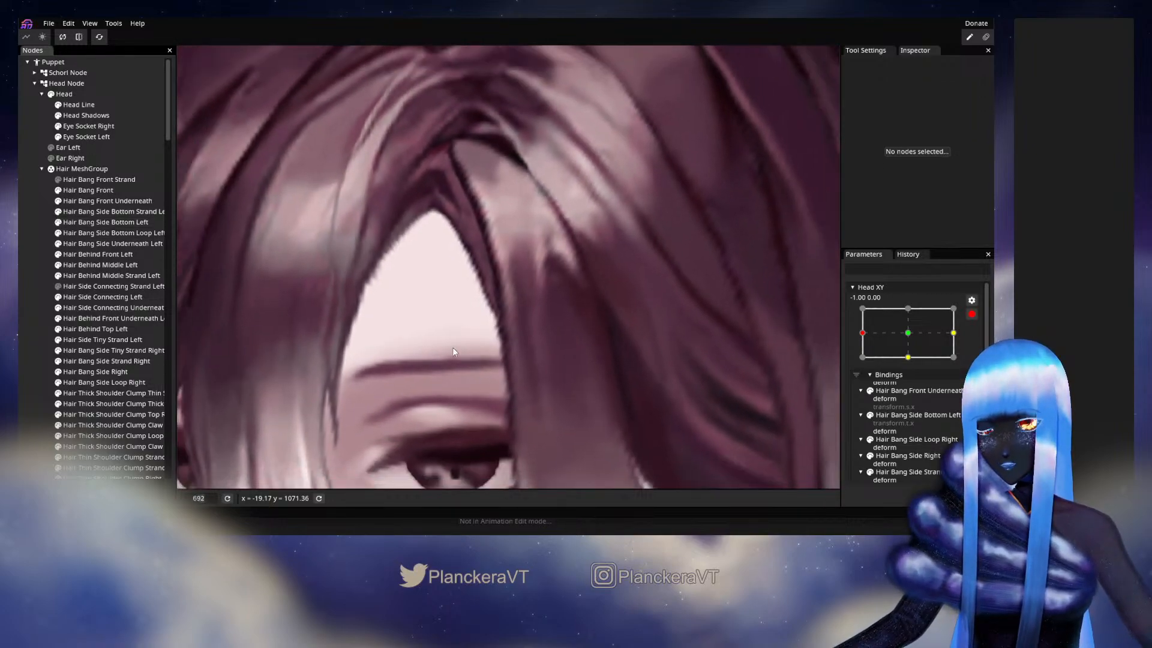
# - Shift the vertices on the forehead-side edge of Hair Bang Side Underneath Left slightly right, toward the strand
pyautogui.scroll(-5, 471, 334)
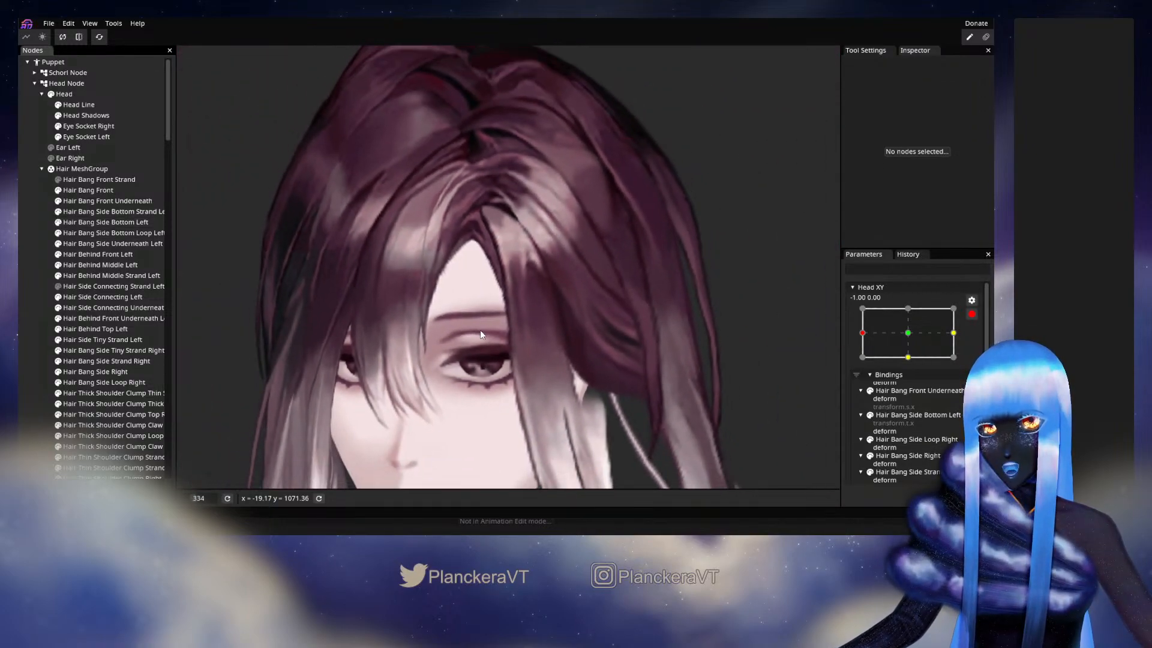
pyautogui.scroll(4, 492, 330)
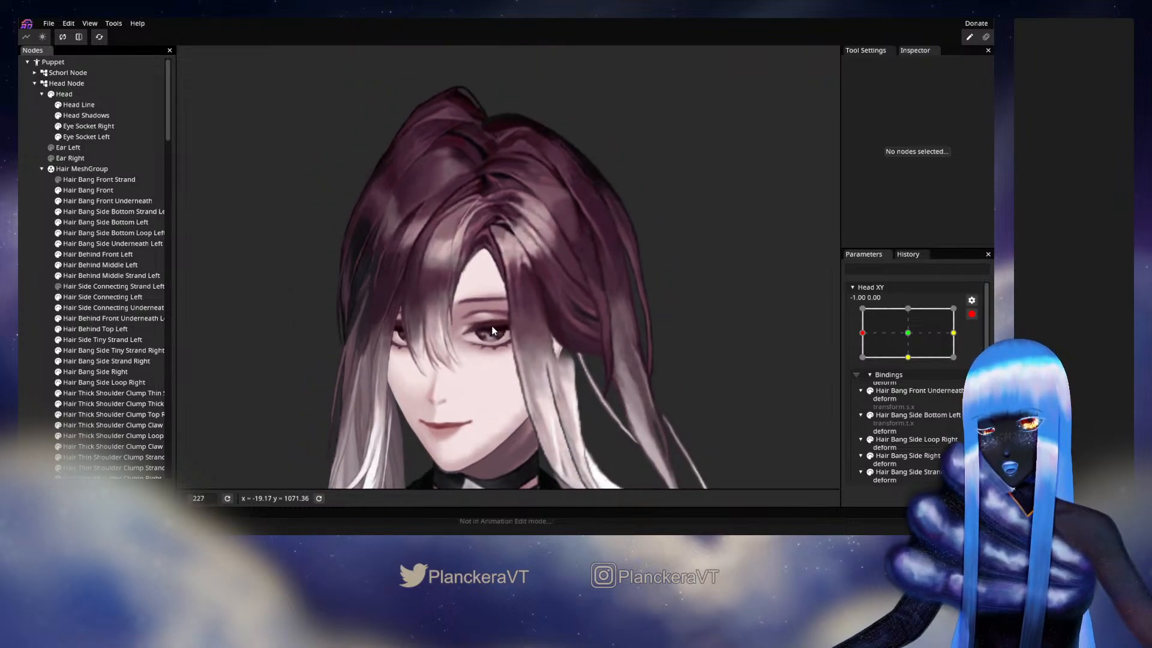
pyautogui.scroll(3, 490, 312)
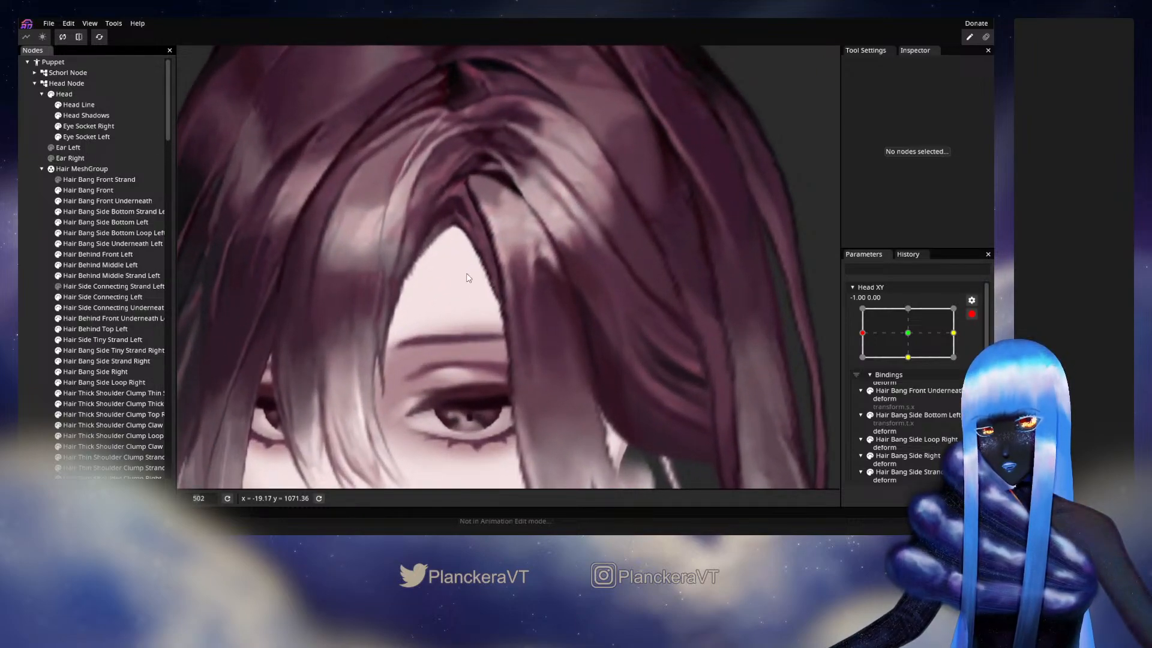
pyautogui.click(113, 243)
pyautogui.scroll(1, 421, 281)
pyautogui.scroll(5, 421, 281)
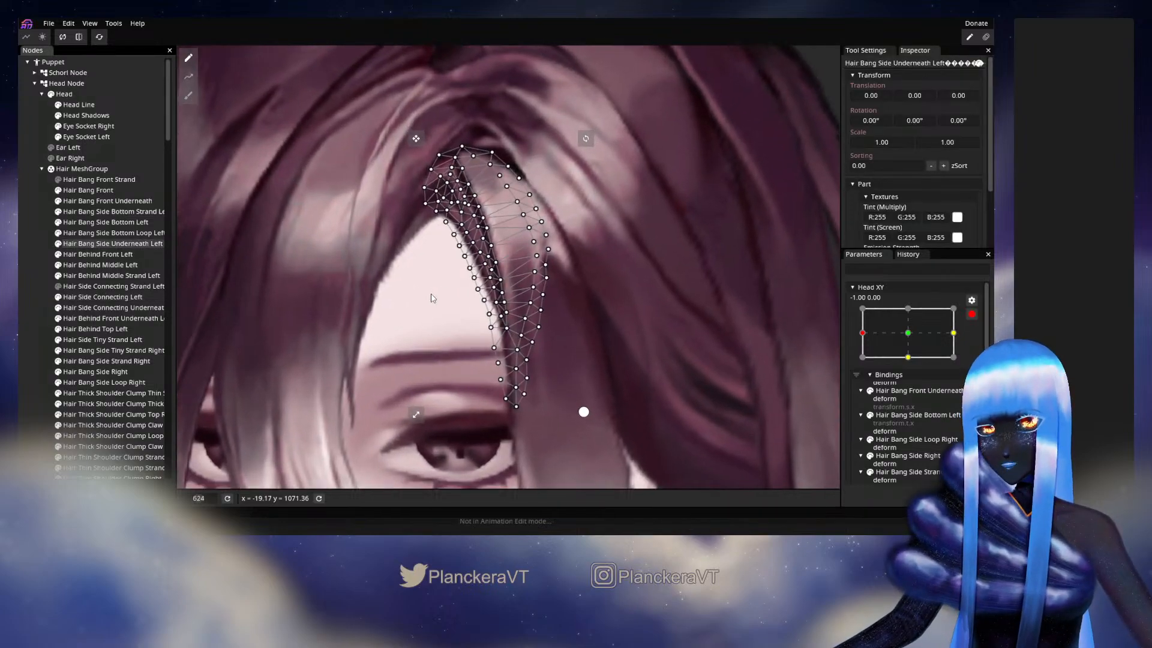
pyautogui.scroll(3, 504, 317)
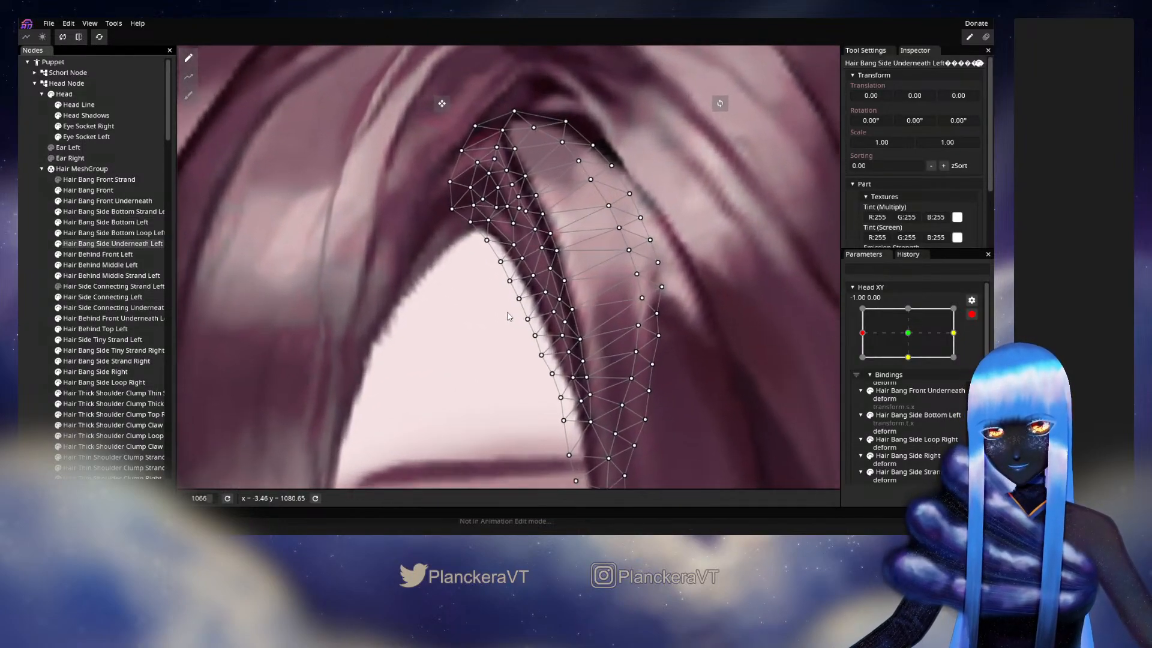
pyautogui.click(550, 296)
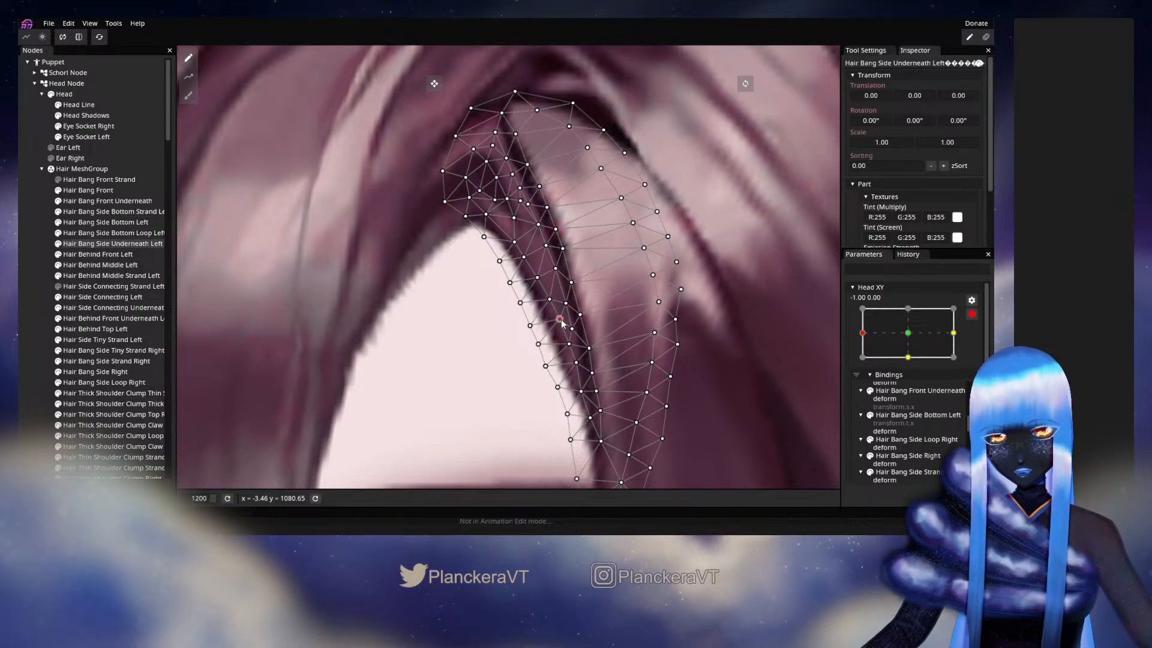
pyautogui.moveTo(540, 345); pyautogui.dragTo(542, 345)
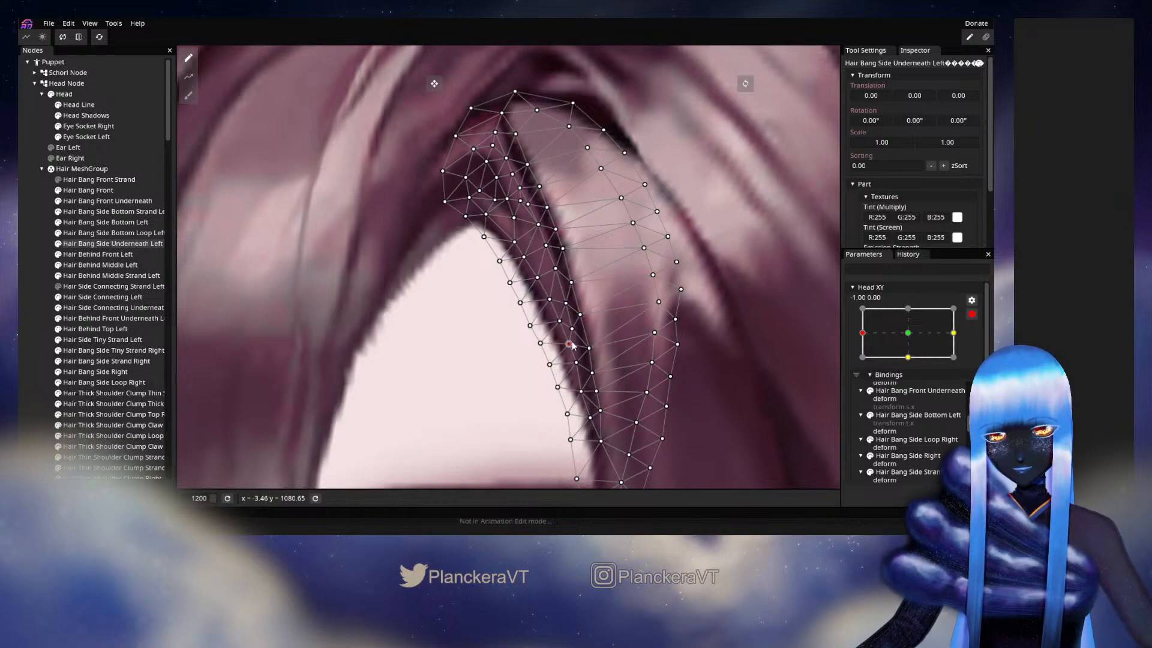
pyautogui.moveTo(572, 345); pyautogui.dragTo(561, 389)
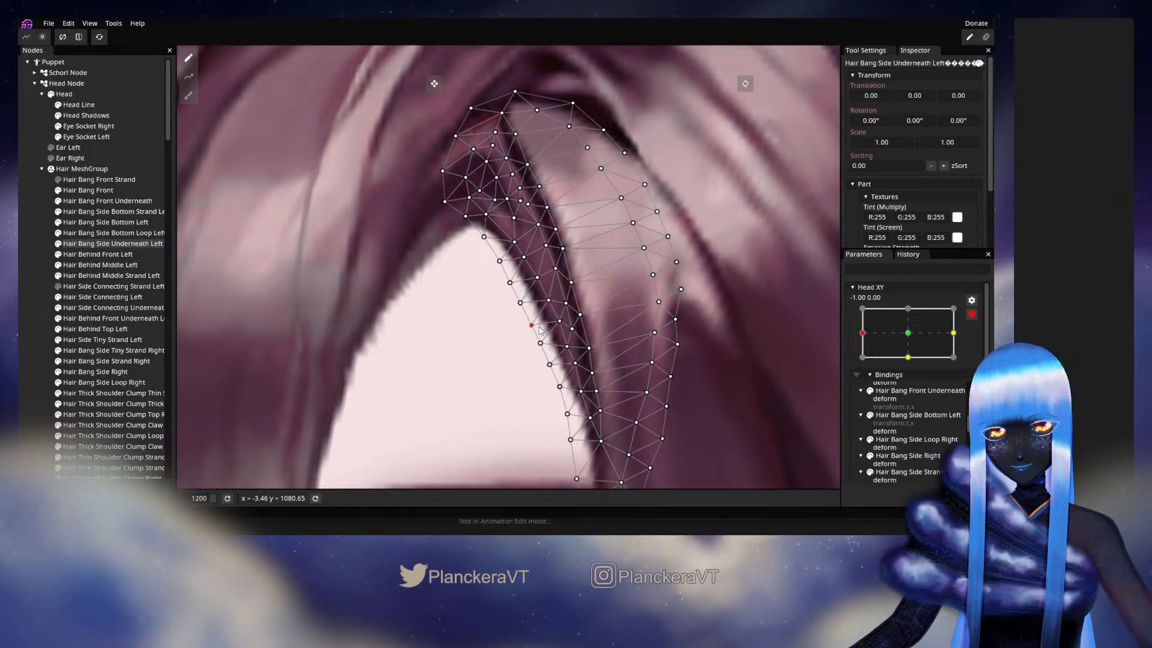
pyautogui.moveTo(542, 345); pyautogui.dragTo(552, 365)
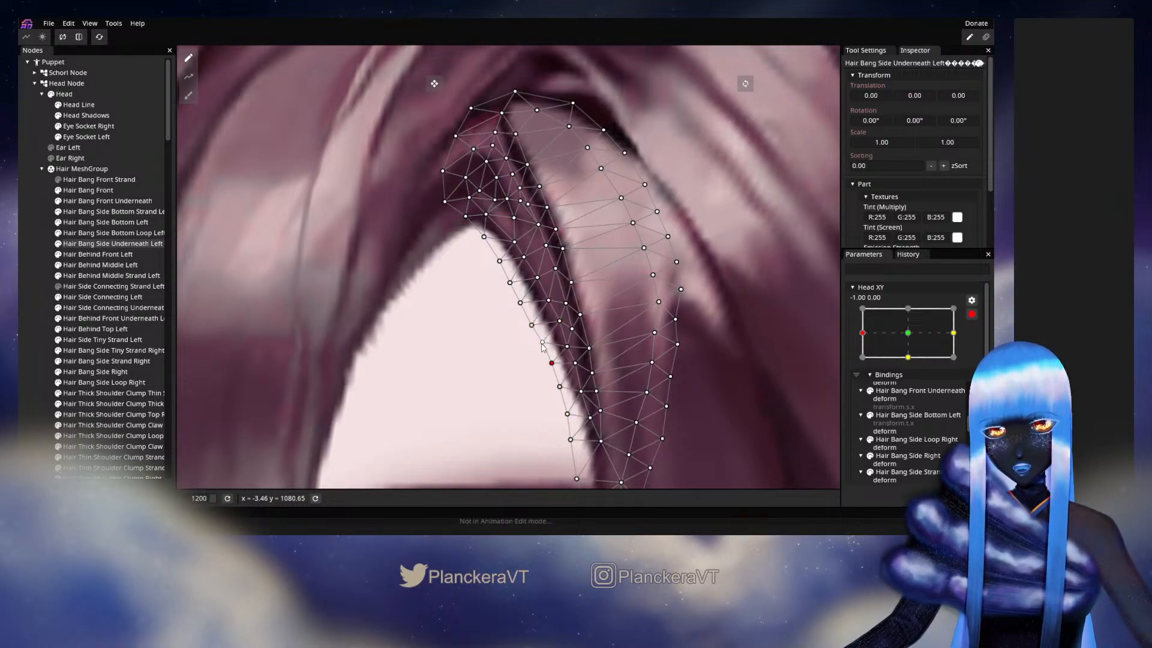
pyautogui.moveTo(522, 307); pyautogui.dragTo(541, 323)
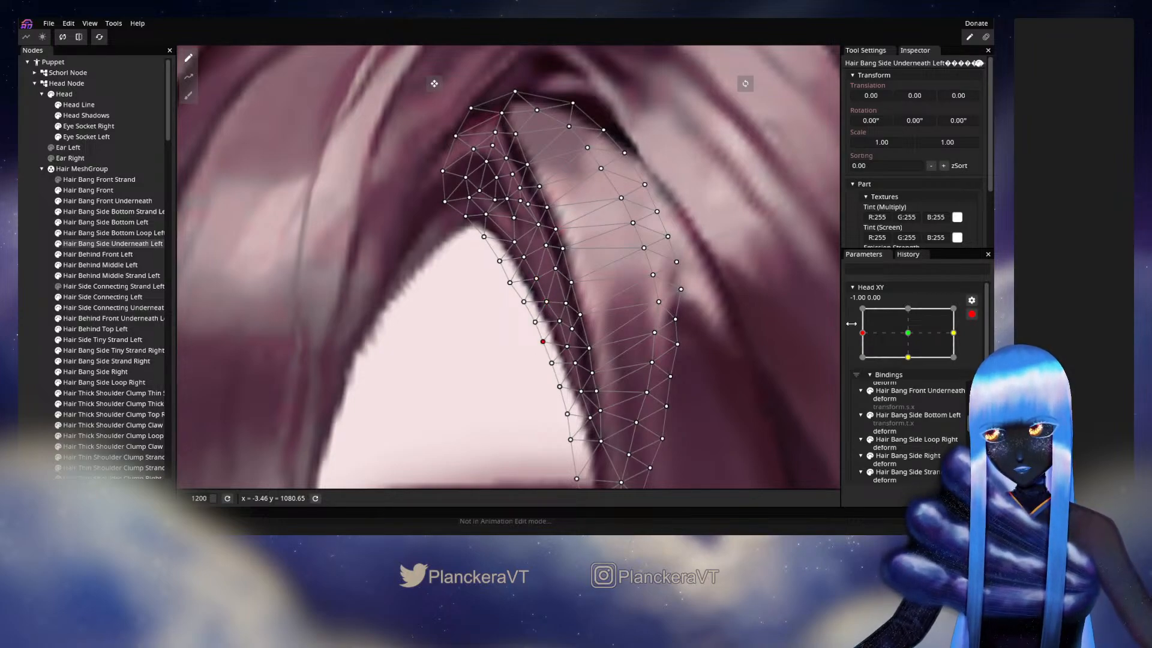
# - Compare the mesh at Head XY 0.00, 0.00, return to -1.00, 0.00, and nudge the strand's lower forehead-side vertices slightly right
pyautogui.click(909, 334)
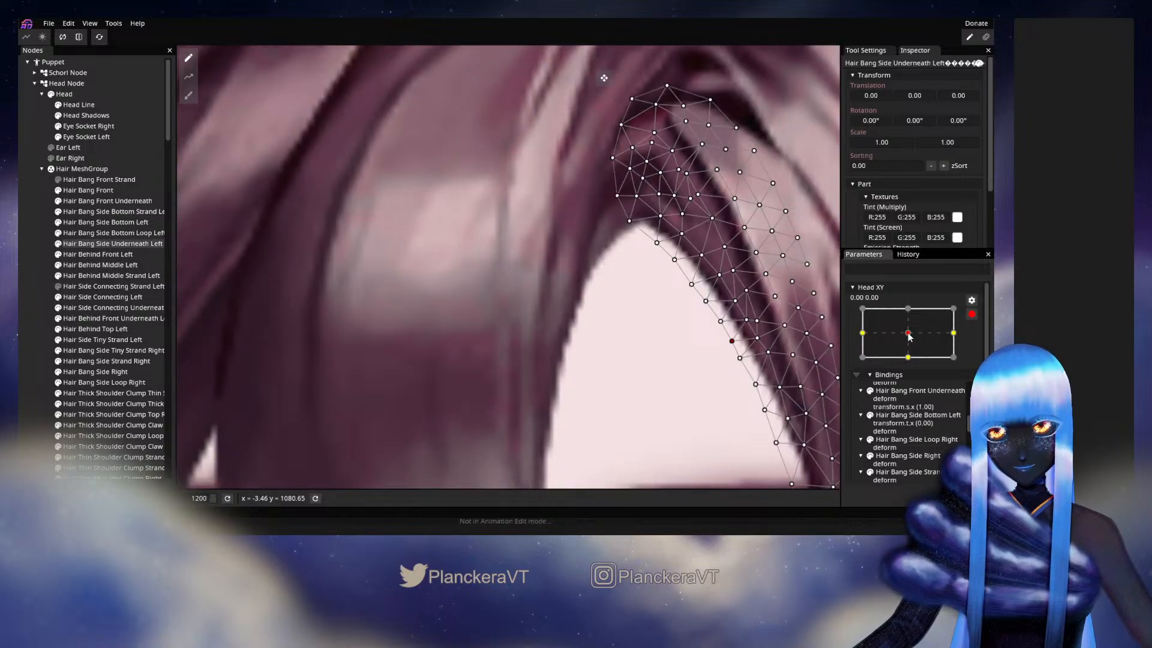
pyautogui.click(863, 333)
pyautogui.click(535, 323)
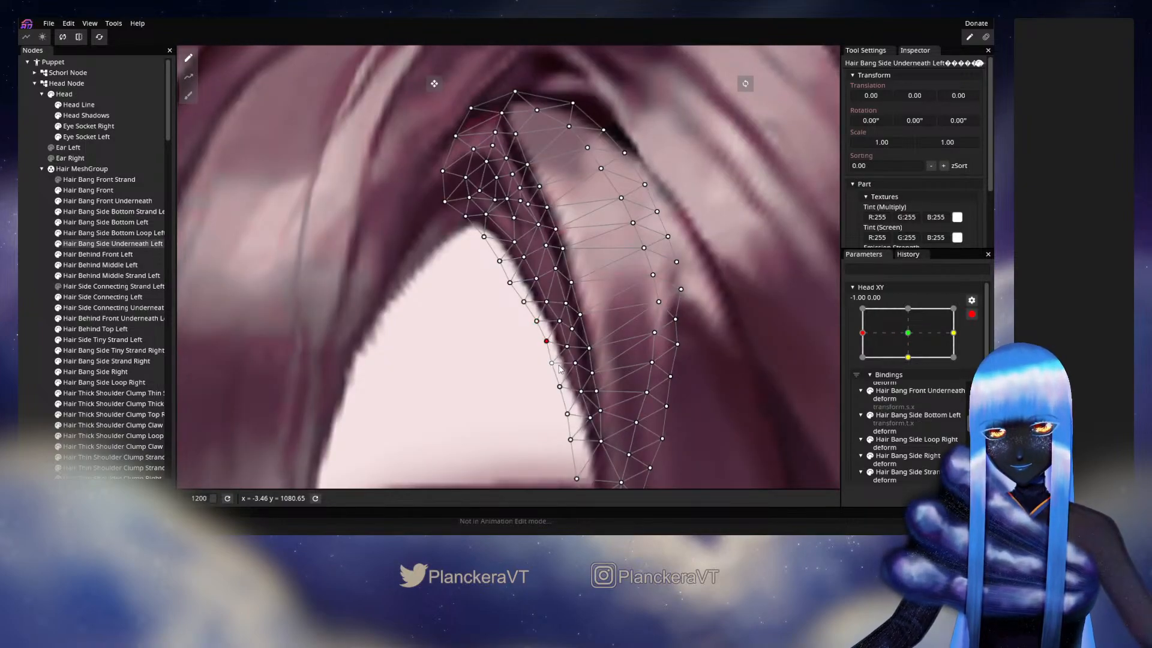
pyautogui.moveTo(564, 393); pyautogui.dragTo(570, 391)
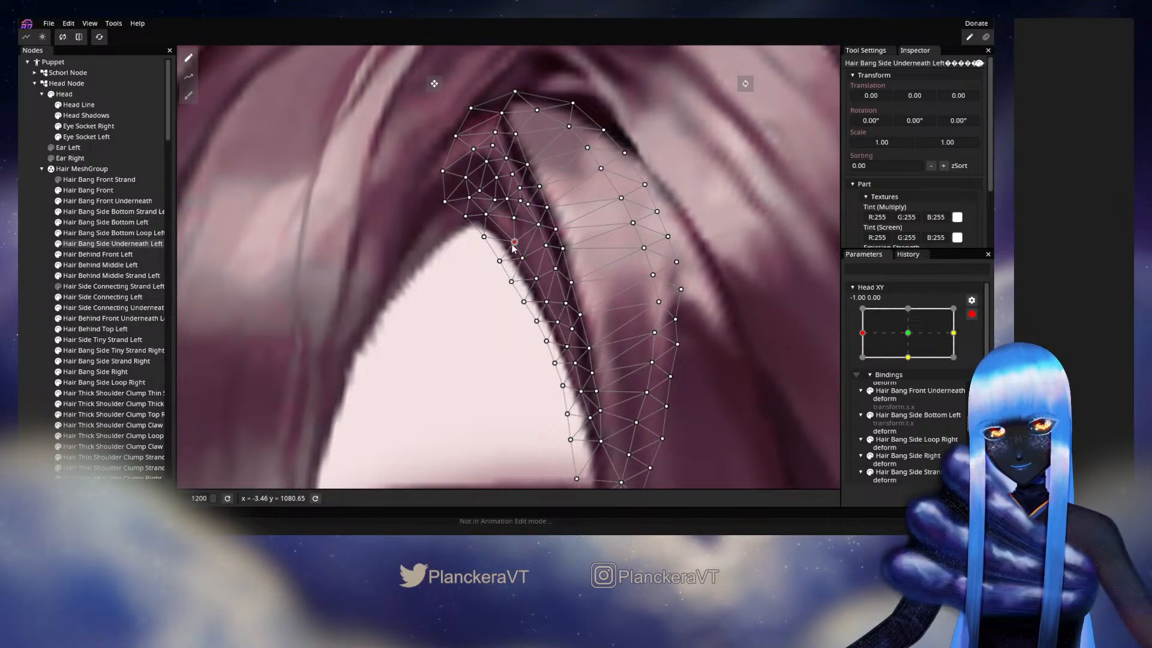
pyautogui.moveTo(513, 247); pyautogui.dragTo(511, 248)
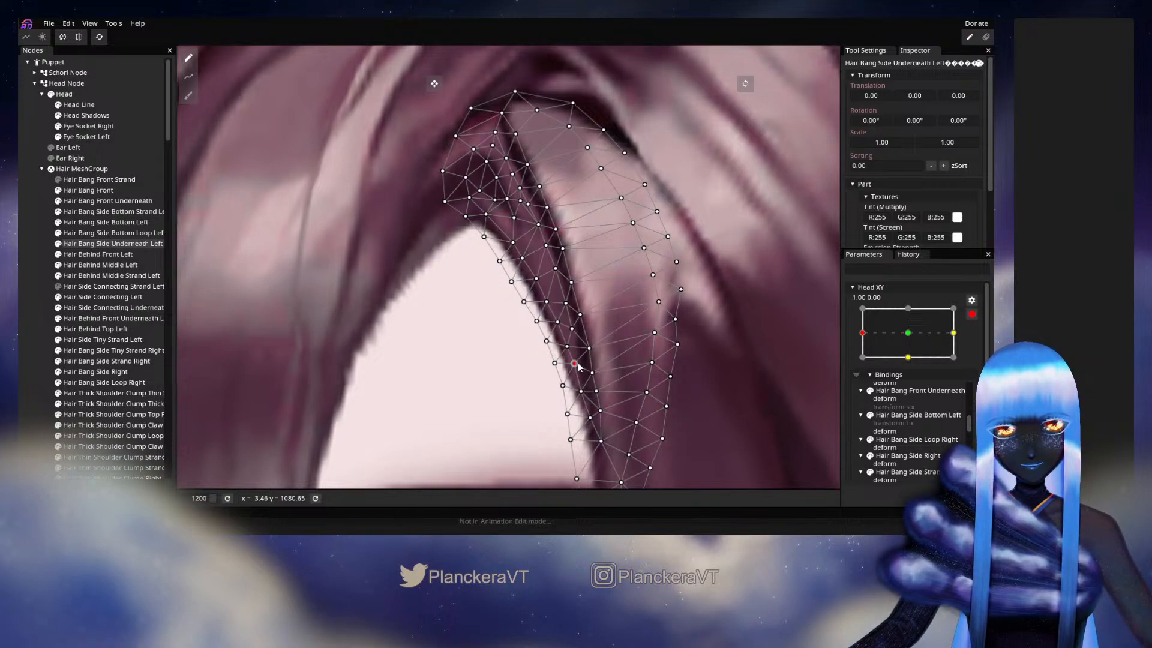
pyautogui.moveTo(578, 367); pyautogui.dragTo(582, 278)
pyautogui.moveTo(572, 327); pyautogui.dragTo(579, 328)
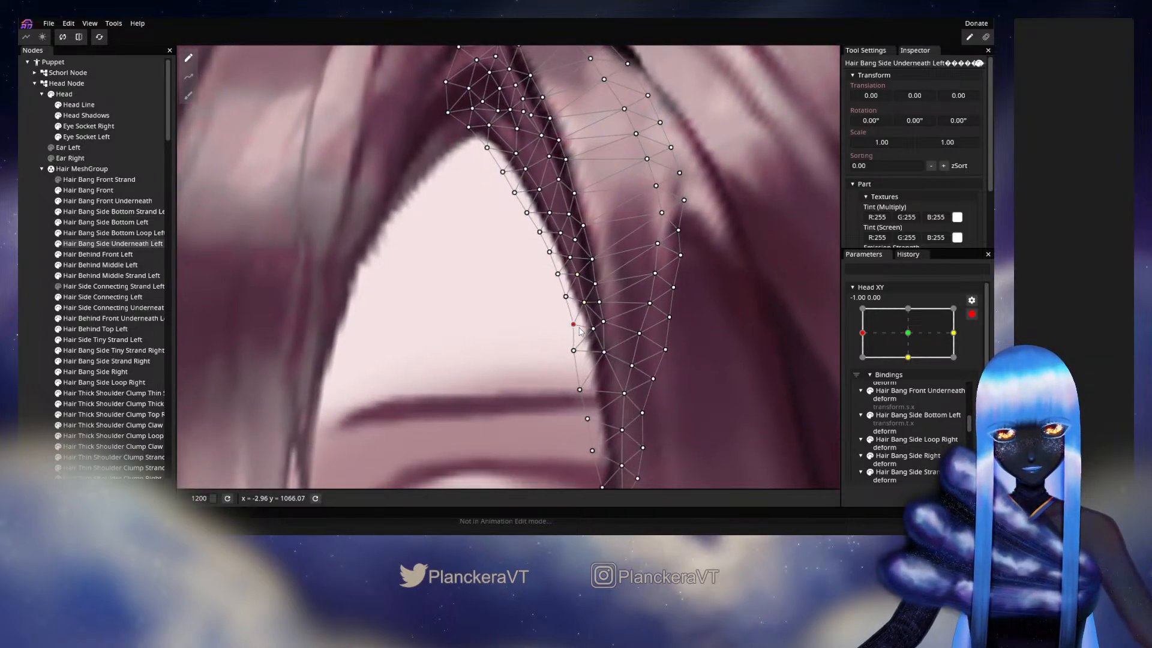
# - Deselect the mesh, disarm Head XY, and move the parameter around its -1.00, 0.00 keypoint to check how the hair follows
pyautogui.click(30, 293)
pyautogui.scroll(-3, 592, 342)
pyautogui.scroll(-7, 592, 346)
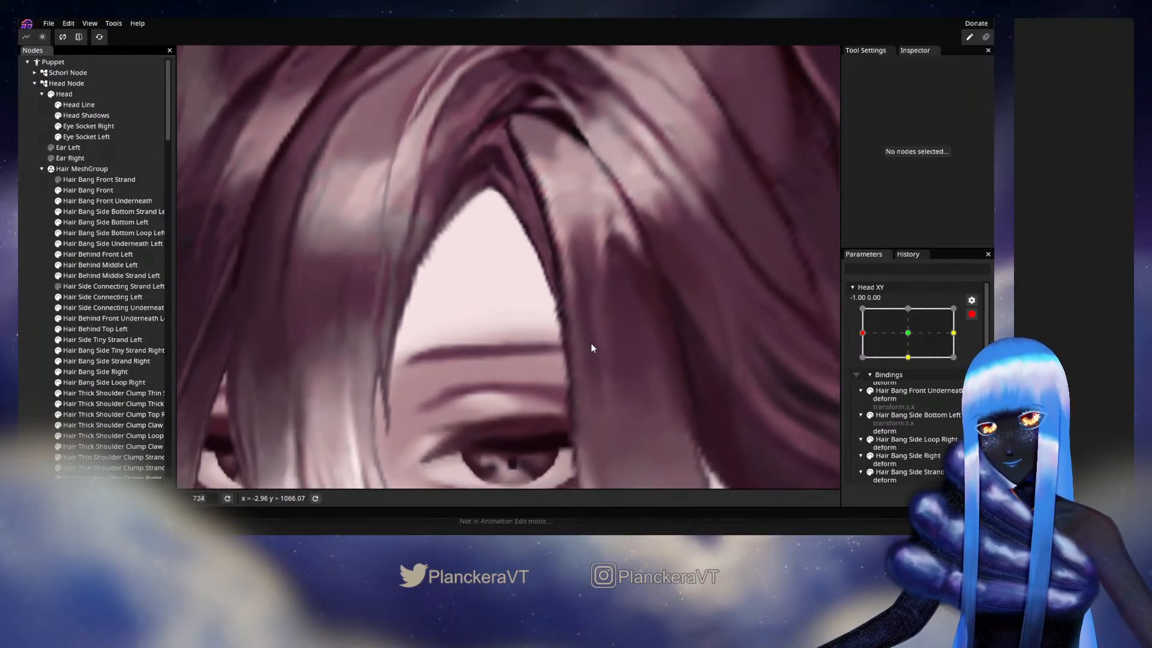
pyautogui.scroll(-6, 585, 351)
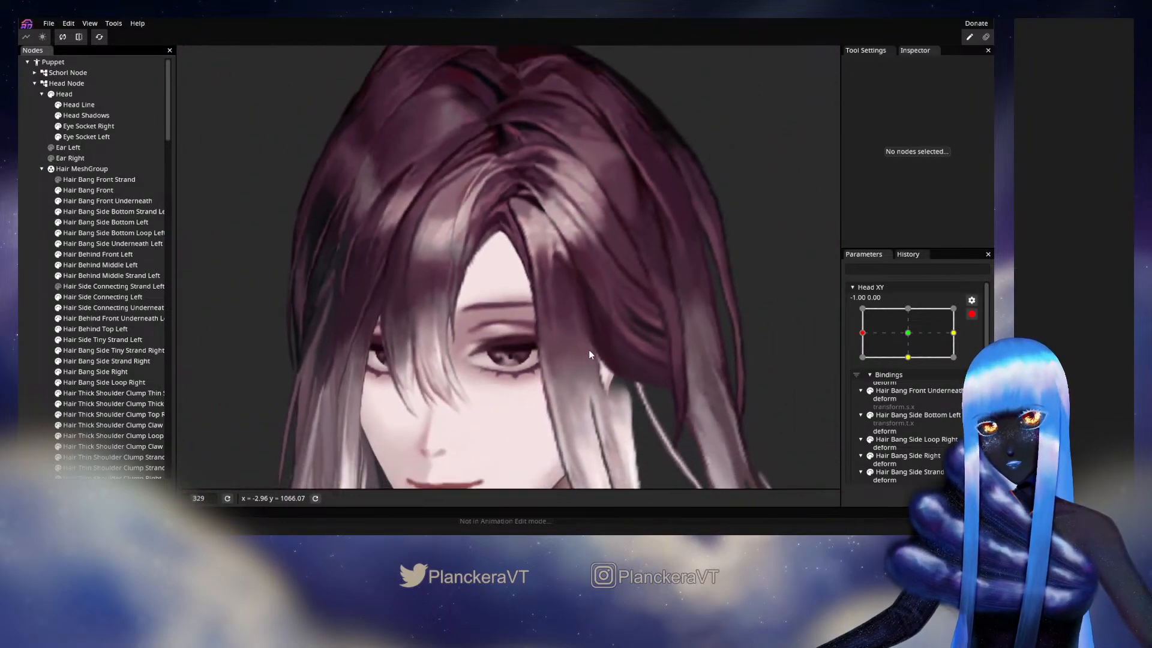
pyautogui.scroll(-2, 594, 352)
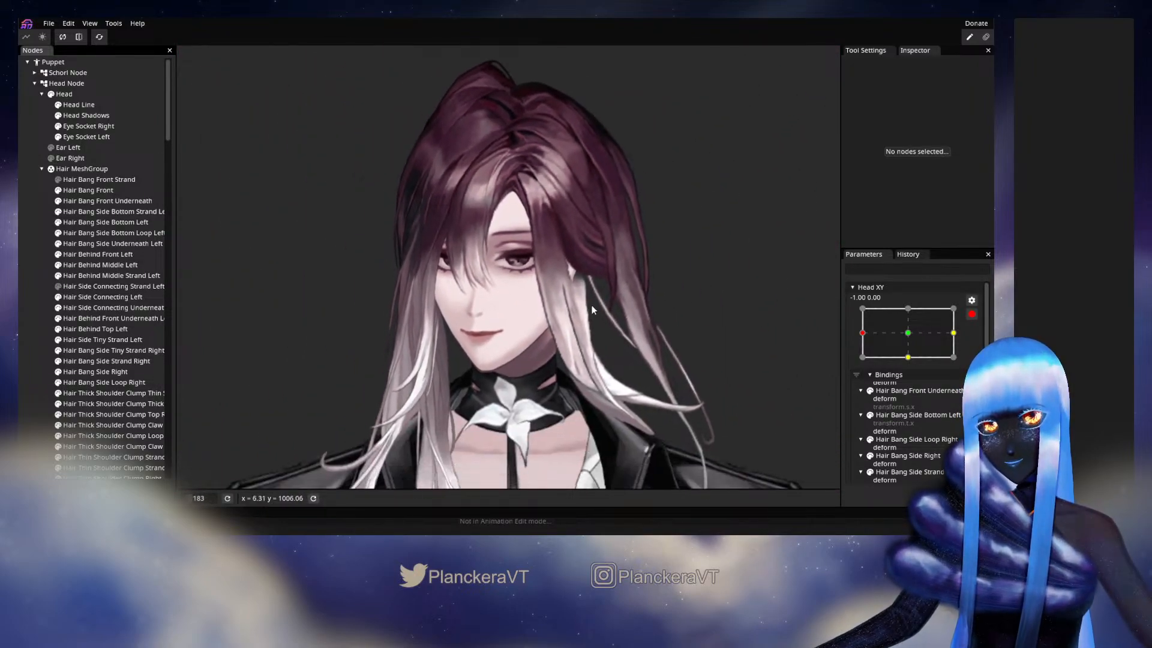
pyautogui.click(972, 314)
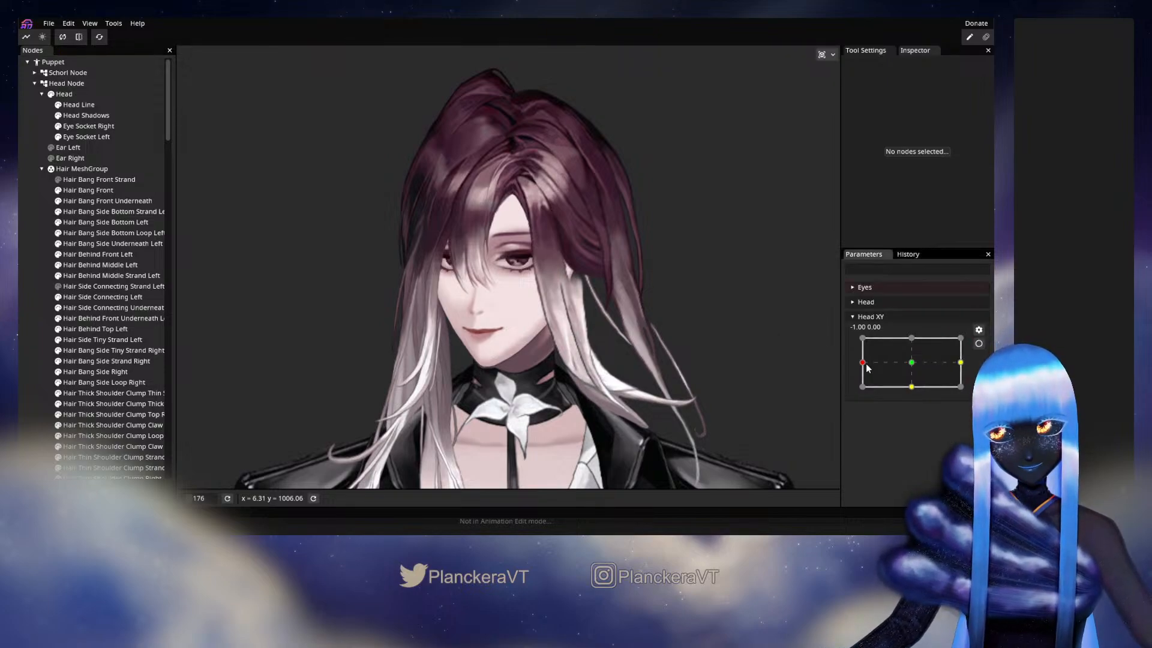
pyautogui.moveTo(866, 367)
pyautogui.mouseDown()
pyautogui.moveTo(914, 366)
pyautogui.moveTo(862, 368)
pyautogui.mouseUp()
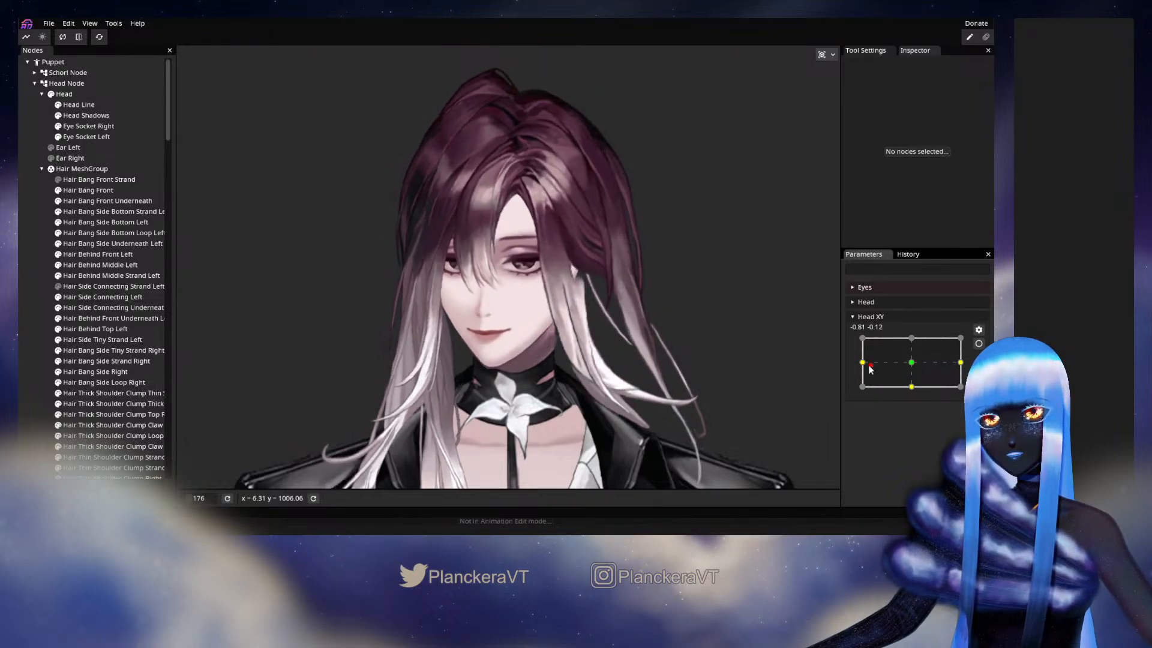
pyautogui.scroll(5, 603, 213)
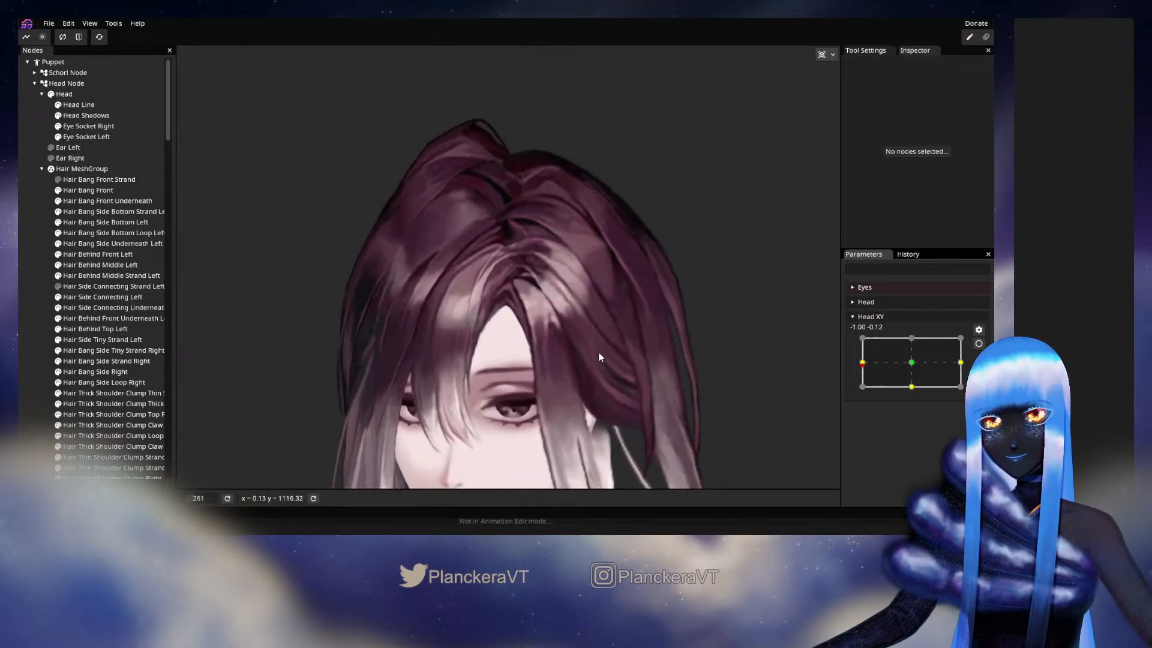
# - Arm Head XY at -1.00, 0.00 again and set a circle brush of size 42 for deforming Hair Side Connecting Left
pyautogui.click(978, 343)
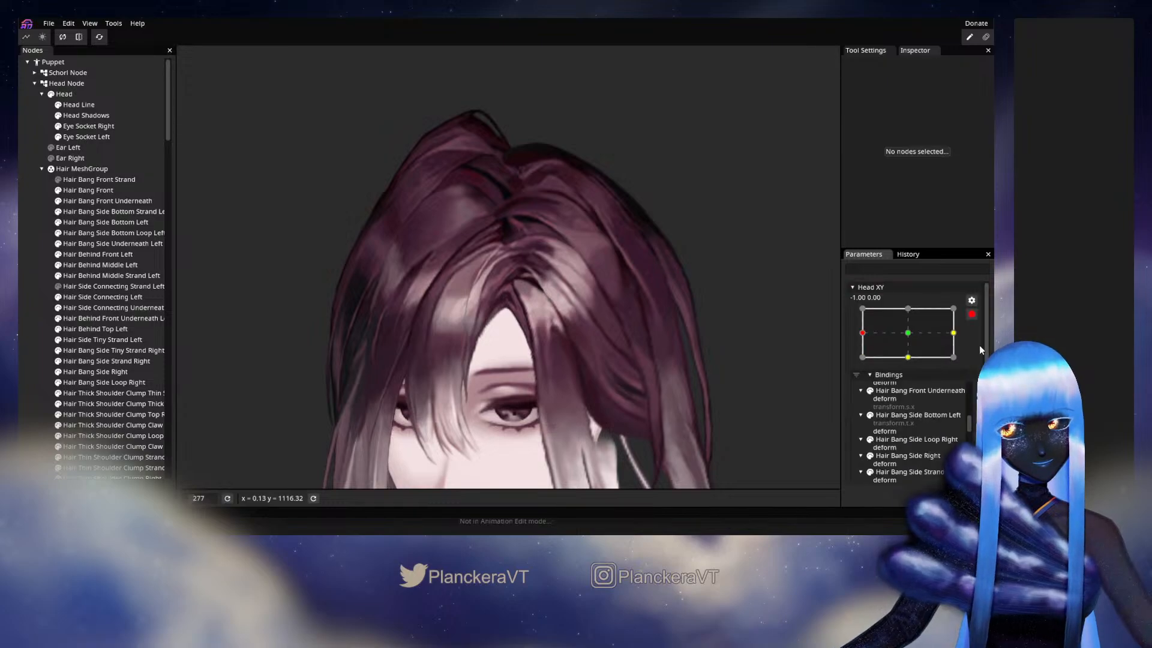
pyautogui.click(114, 300)
pyautogui.click(188, 95)
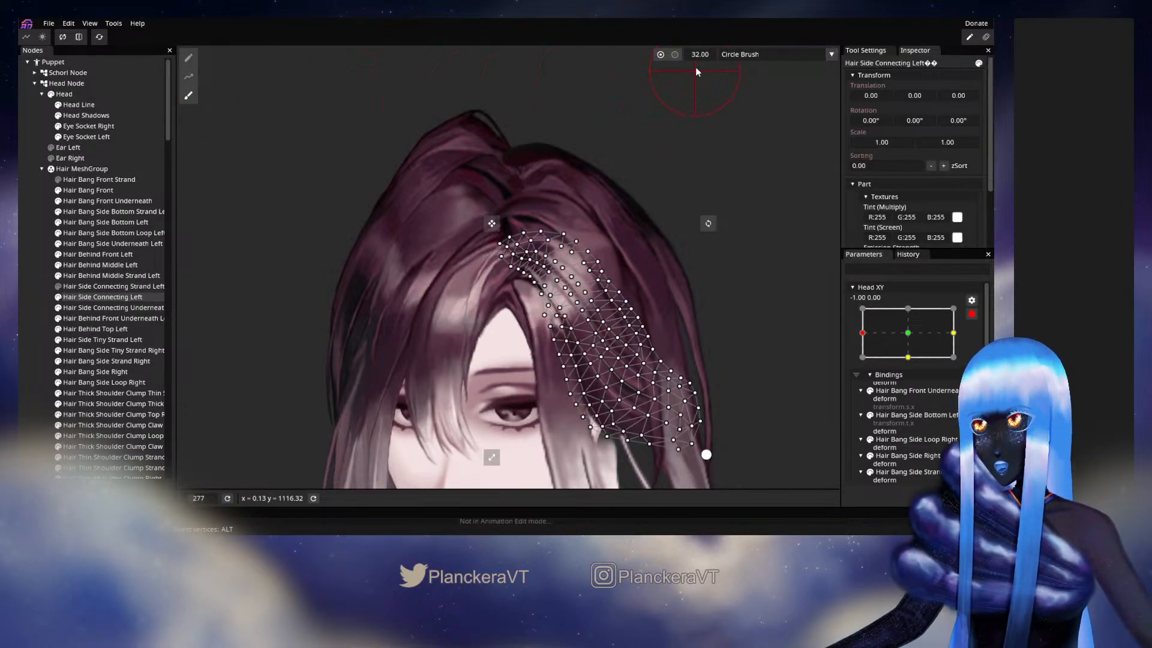
pyautogui.moveTo(702, 56); pyautogui.dragTo(704, 57)
pyautogui.moveTo(490, 420); pyautogui.dragTo(491, 356)
pyautogui.scroll(3, 491, 356)
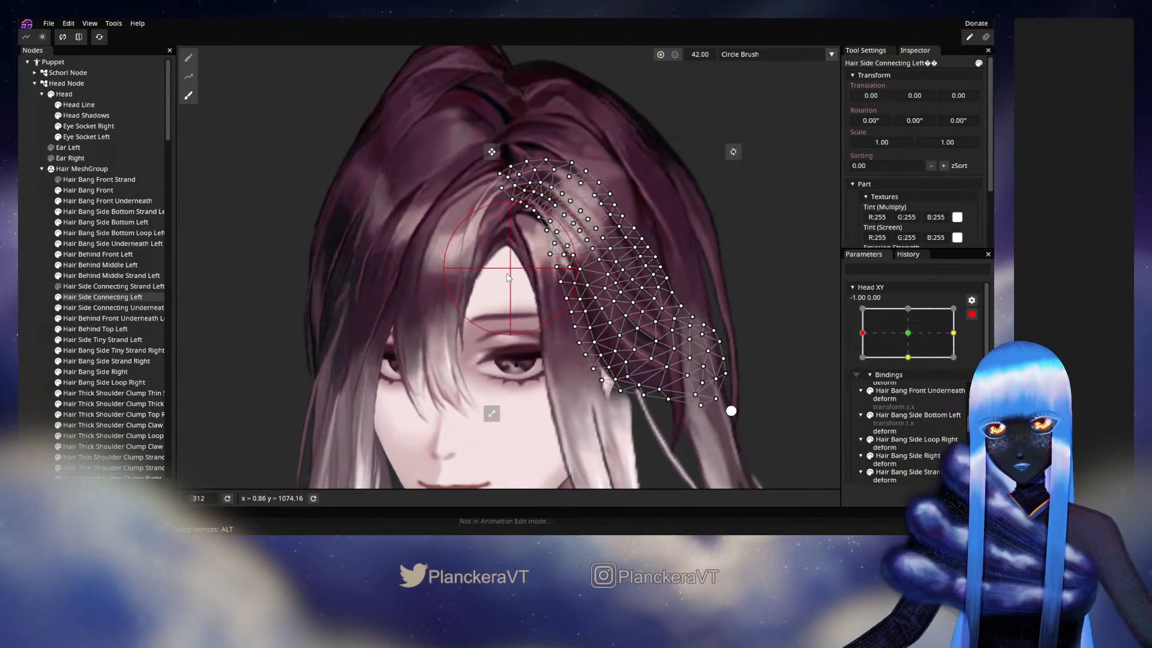
pyautogui.moveTo(510, 270); pyautogui.dragTo(492, 307)
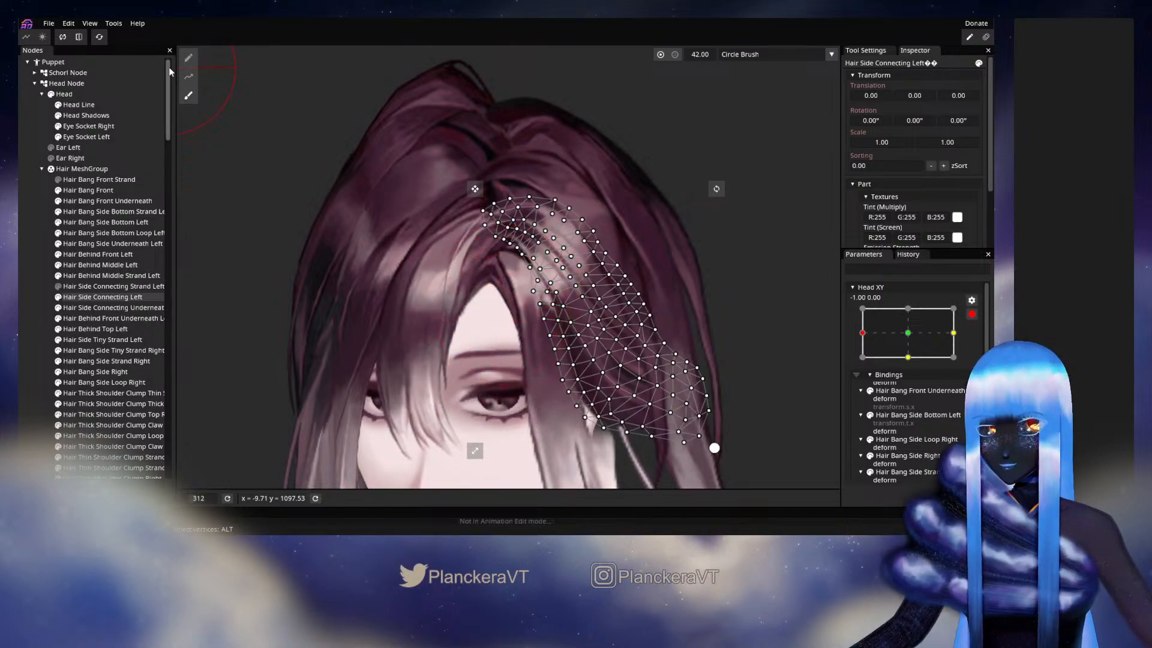
# - Select the vertices across the upper middle of Hair Side Connecting Left and brush its inner edge slightly up and right
pyautogui.click(188, 57)
pyautogui.moveTo(508, 359); pyautogui.dragTo(575, 262)
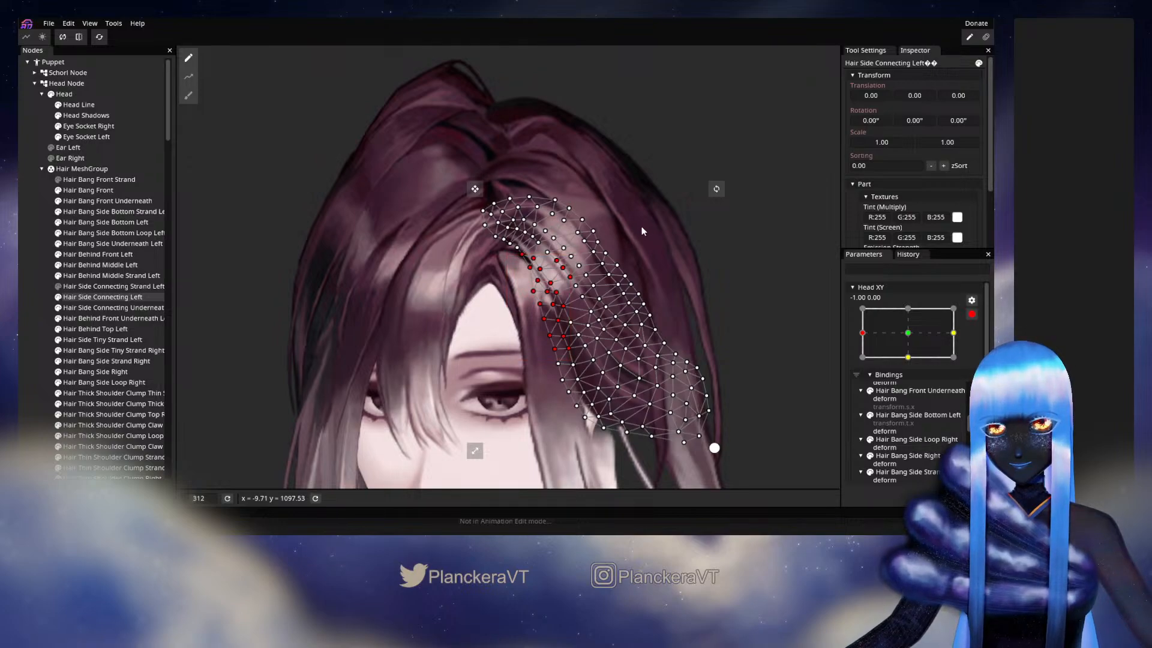
pyautogui.moveTo(642, 226); pyautogui.dragTo(533, 292)
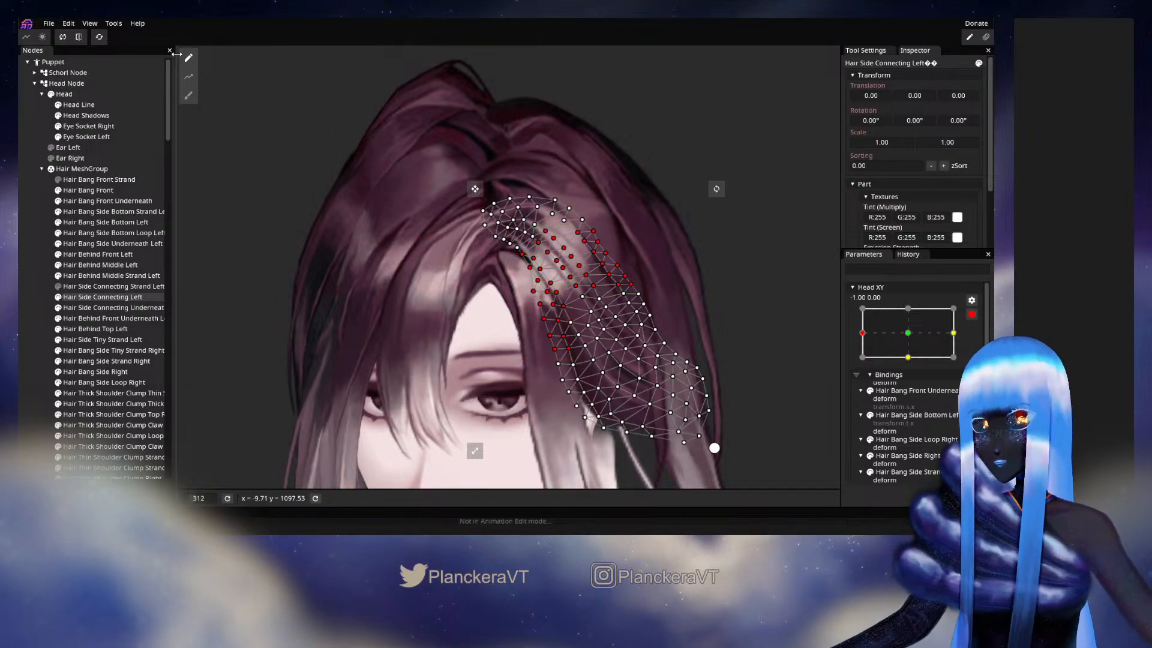
pyautogui.click(189, 95)
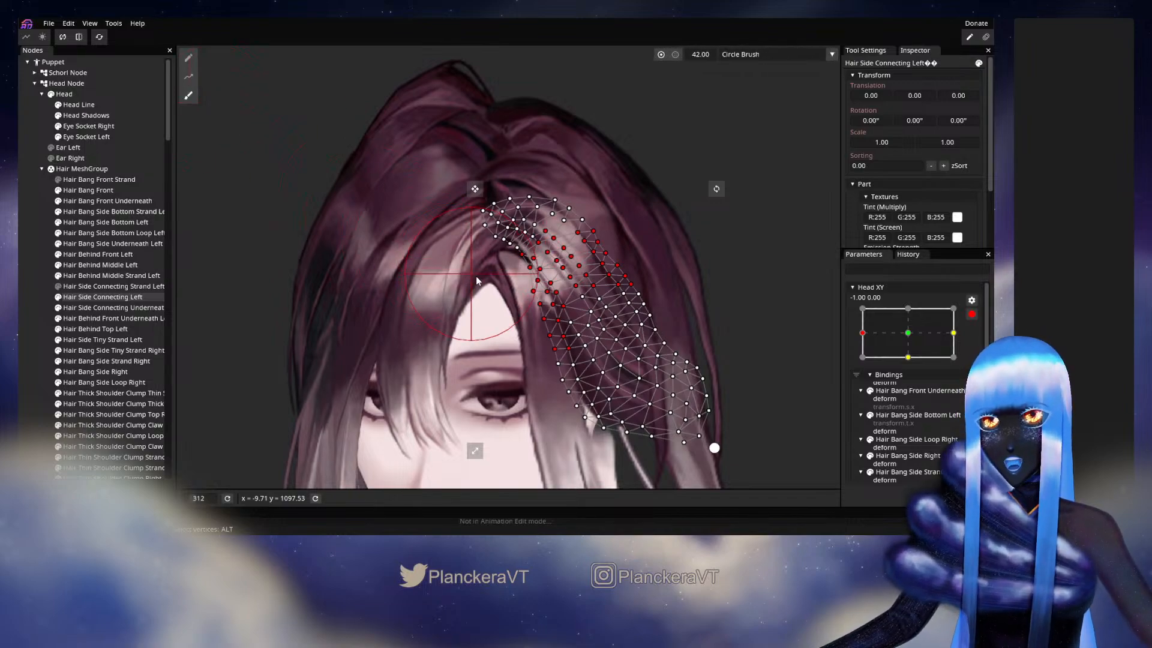
pyautogui.moveTo(541, 303); pyautogui.dragTo(546, 301)
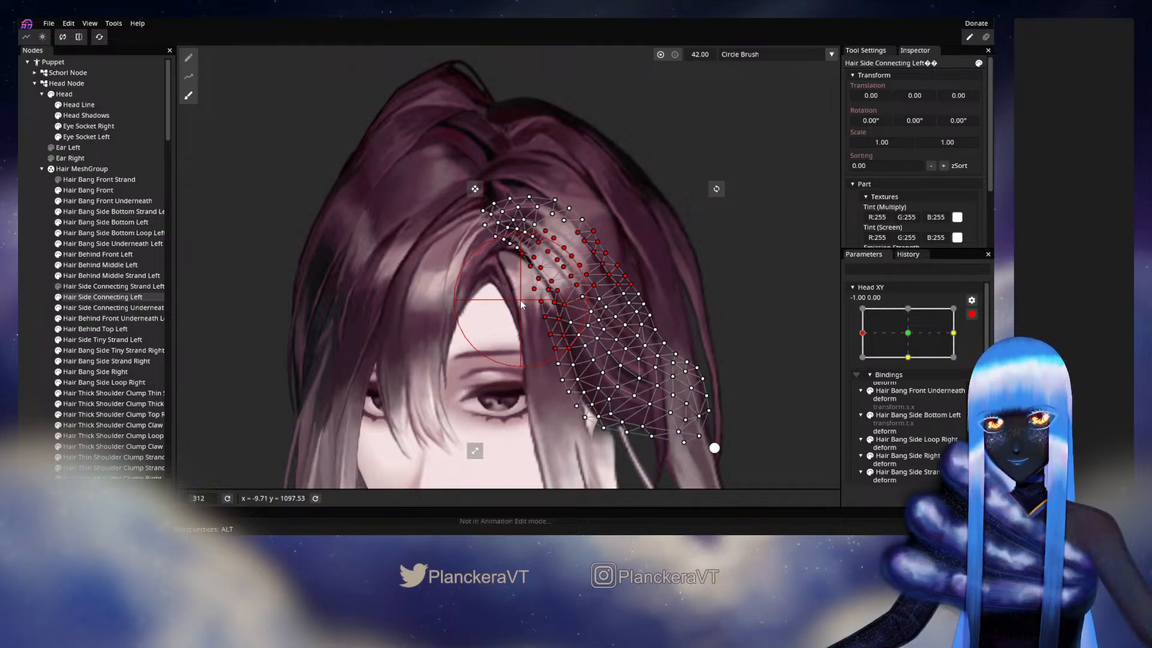
# - Deselect Hair Side Connecting Left, disarm Head XY, and move the parameter near -1.00, 0.00 to check the reshaped hair
pyautogui.click(23, 270)
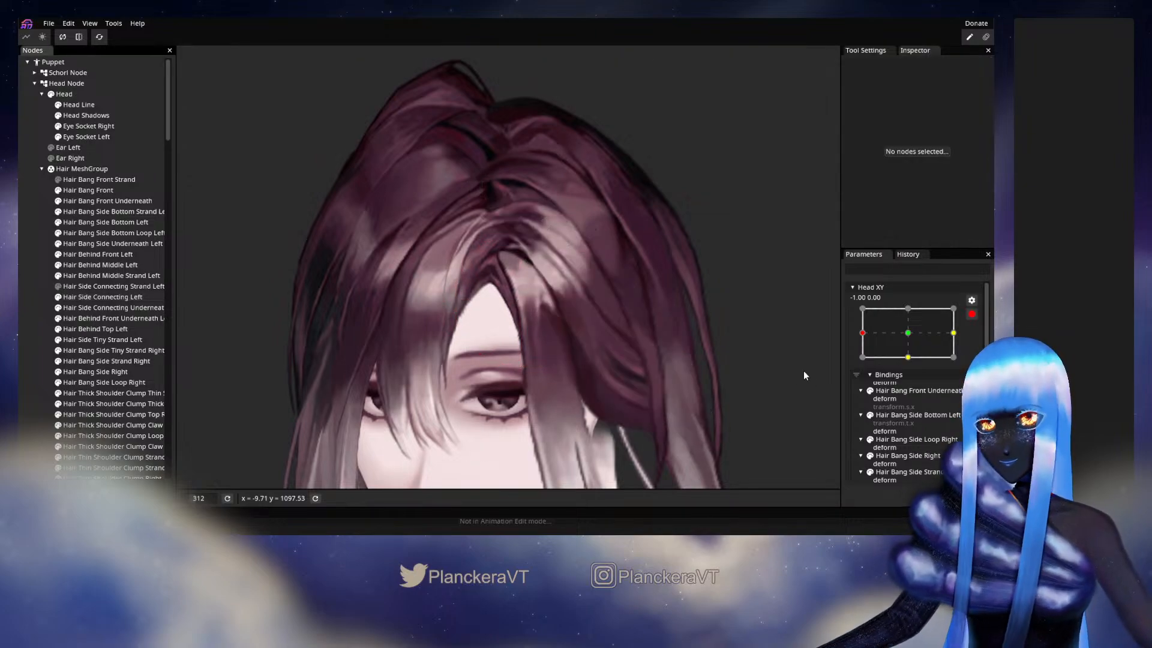
pyautogui.click(971, 314)
pyautogui.moveTo(862, 363)
pyautogui.mouseDown()
pyautogui.moveTo(909, 369)
pyautogui.moveTo(864, 375)
pyautogui.moveTo(911, 369)
pyautogui.moveTo(864, 370)
pyautogui.mouseUp()
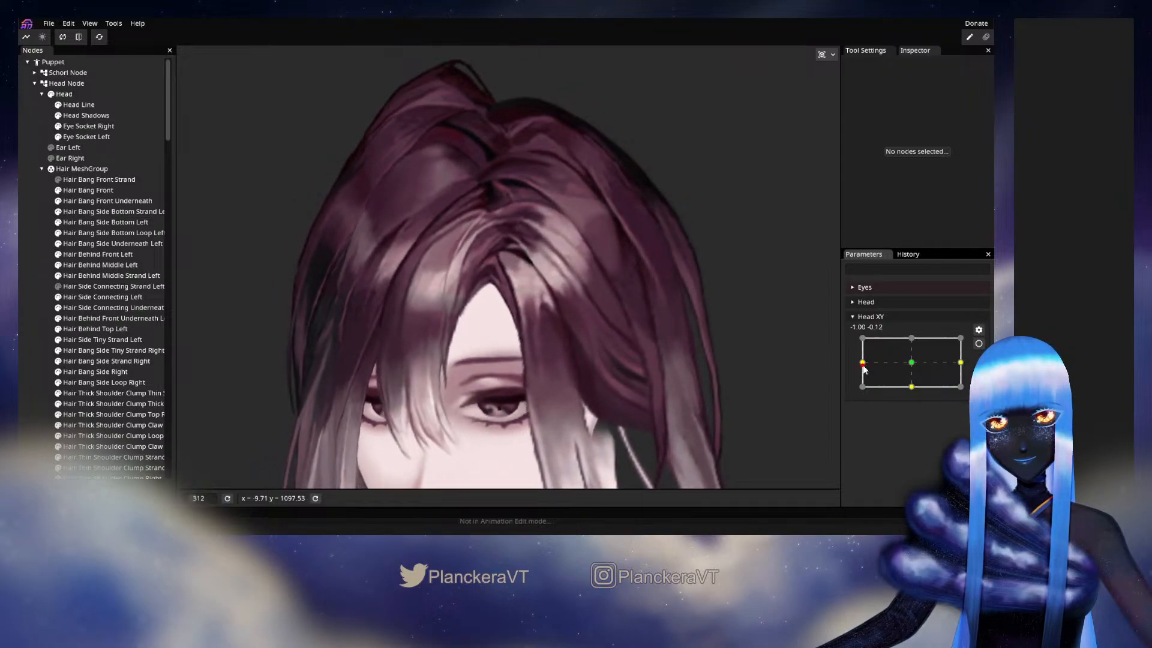
# - Arm Head XY at its -1.00, 0.00 keypoint and select Hair Side Connecting Left for vertex deformation
pyautogui.click(979, 343)
pyautogui.scroll(3, 698, 300)
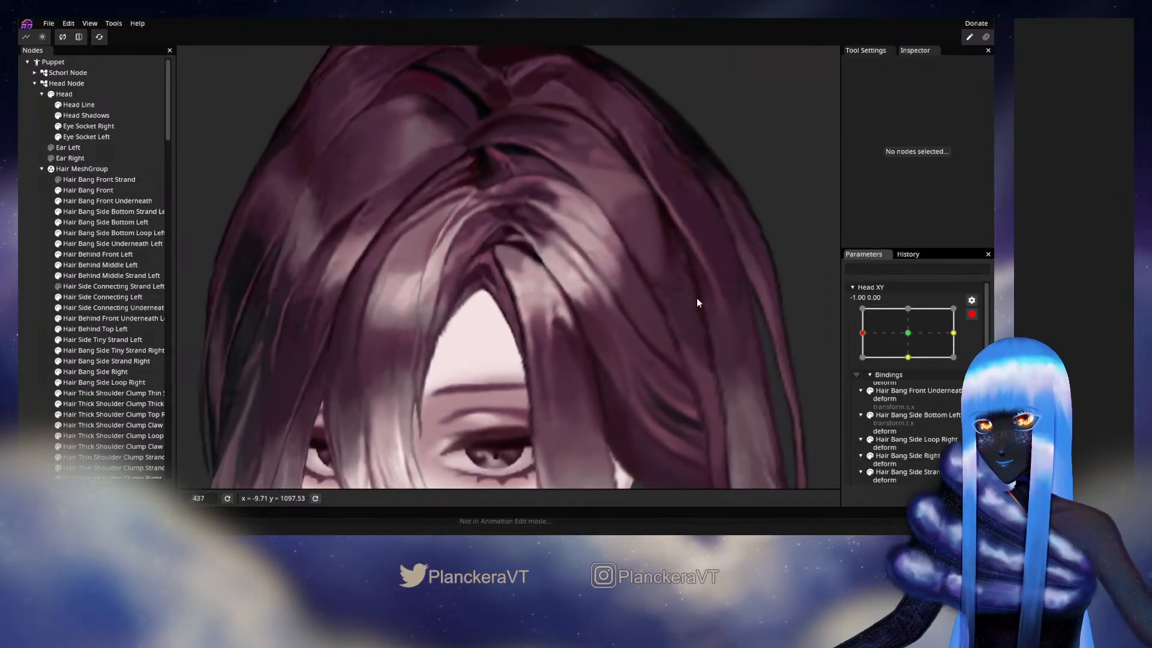
pyautogui.scroll(1, 696, 303)
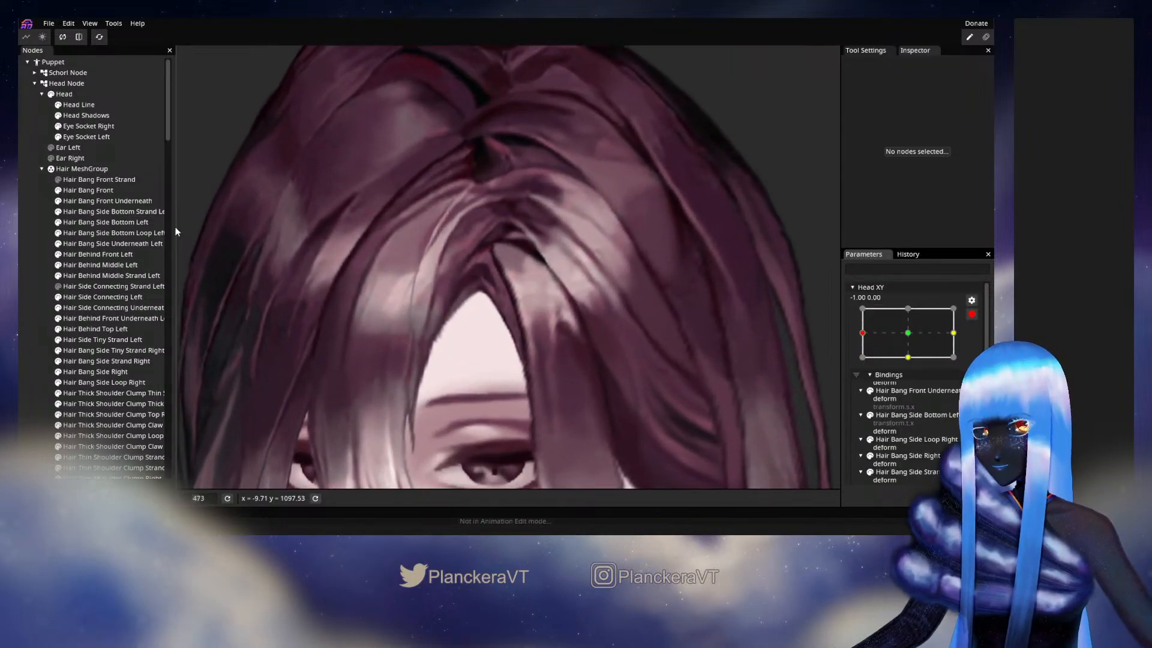
pyautogui.click(96, 297)
pyautogui.scroll(2, 474, 294)
pyautogui.scroll(1, 492, 326)
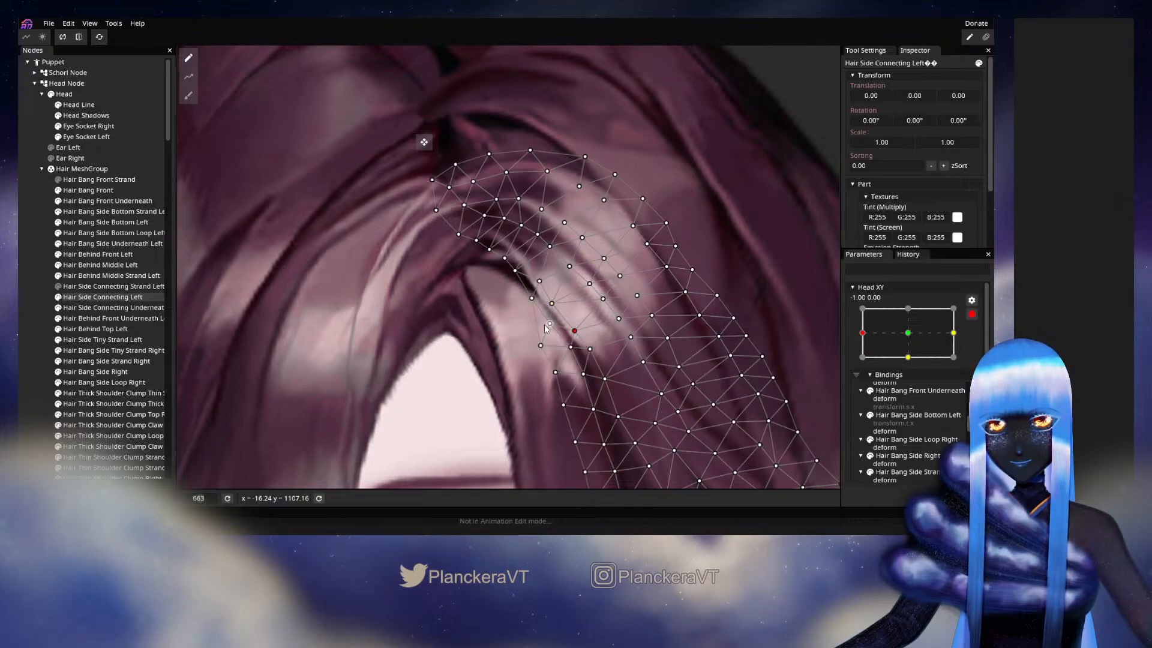
# - Nudge individual vertices along the inner edge and upper middle of Hair Side Connecting Left to smooth its strands
pyautogui.moveTo(597, 346); pyautogui.dragTo(588, 302)
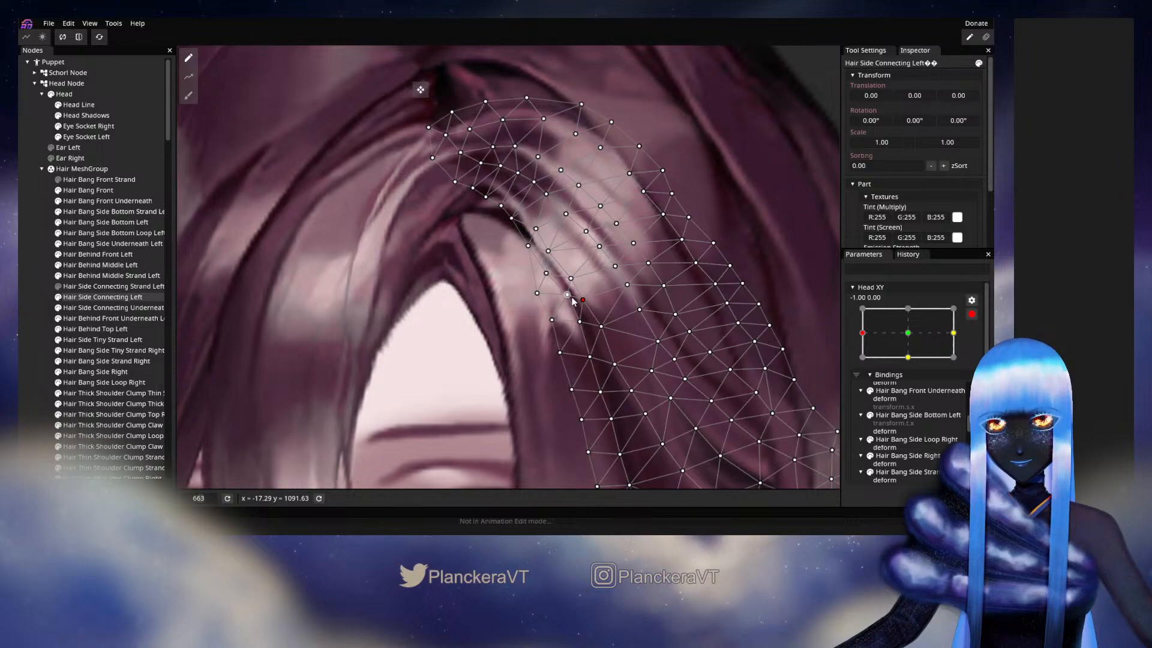
pyautogui.click(600, 327)
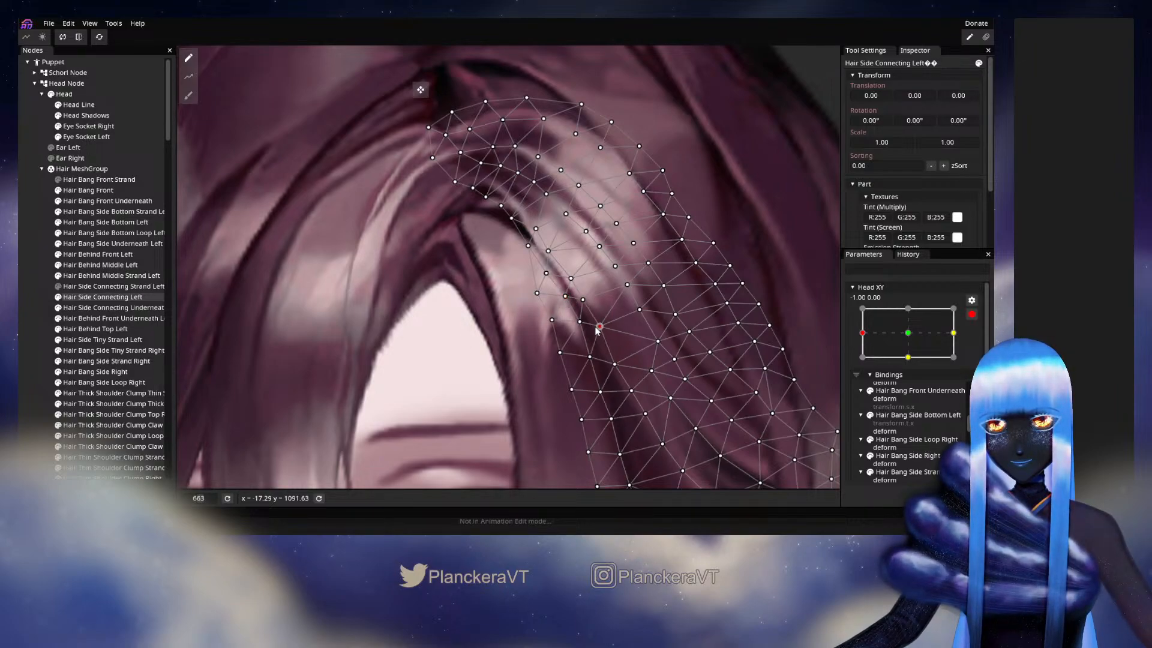
pyautogui.moveTo(572, 279); pyautogui.dragTo(565, 334)
pyautogui.scroll(2, 620, 362)
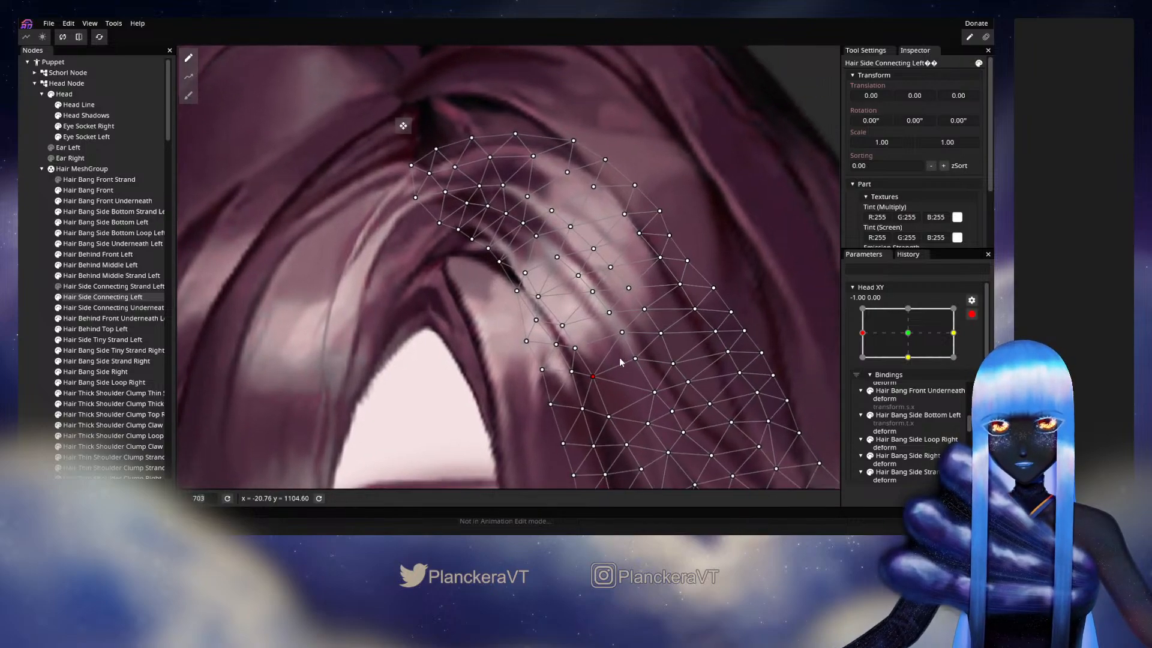
pyautogui.scroll(1, 621, 362)
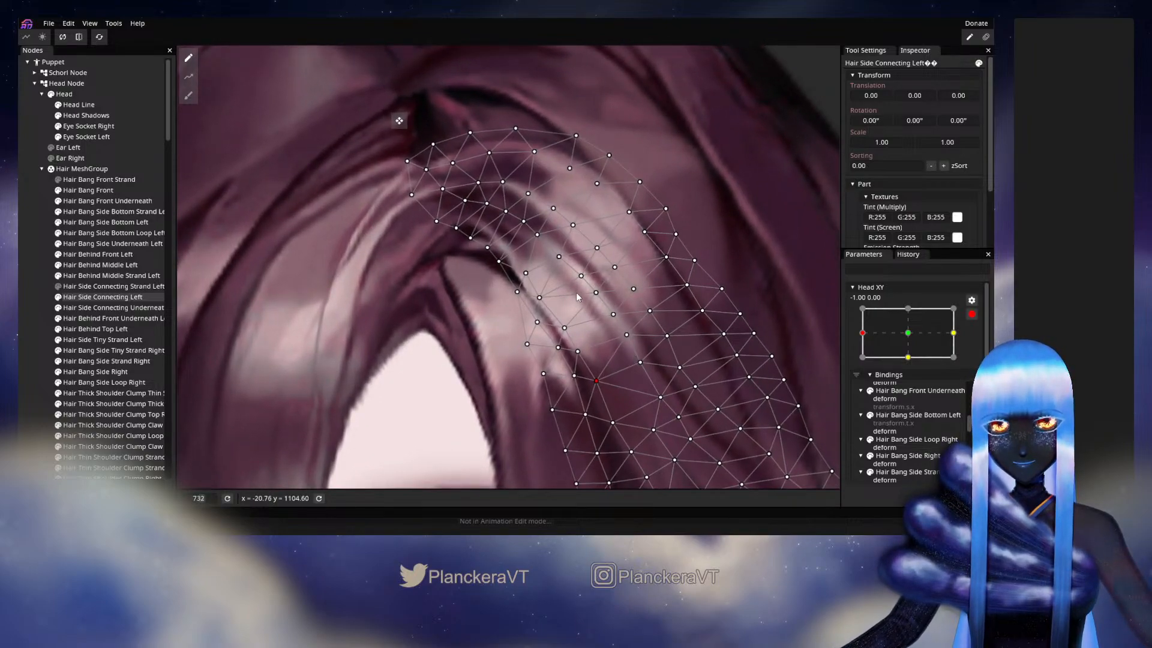
pyautogui.click(563, 257)
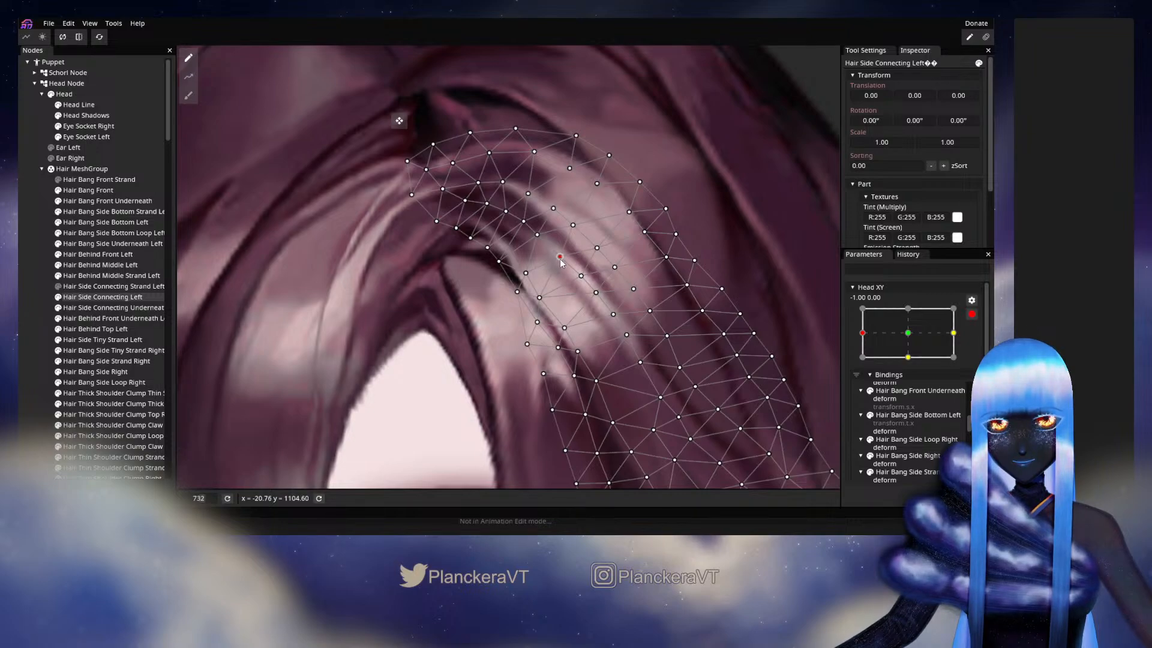
# - Deselect the mesh, disarm Head XY, and move the parameter slightly around -1.00, 0.00 to check the strands
pyautogui.press('Escape')
pyautogui.scroll(-7, 630, 327)
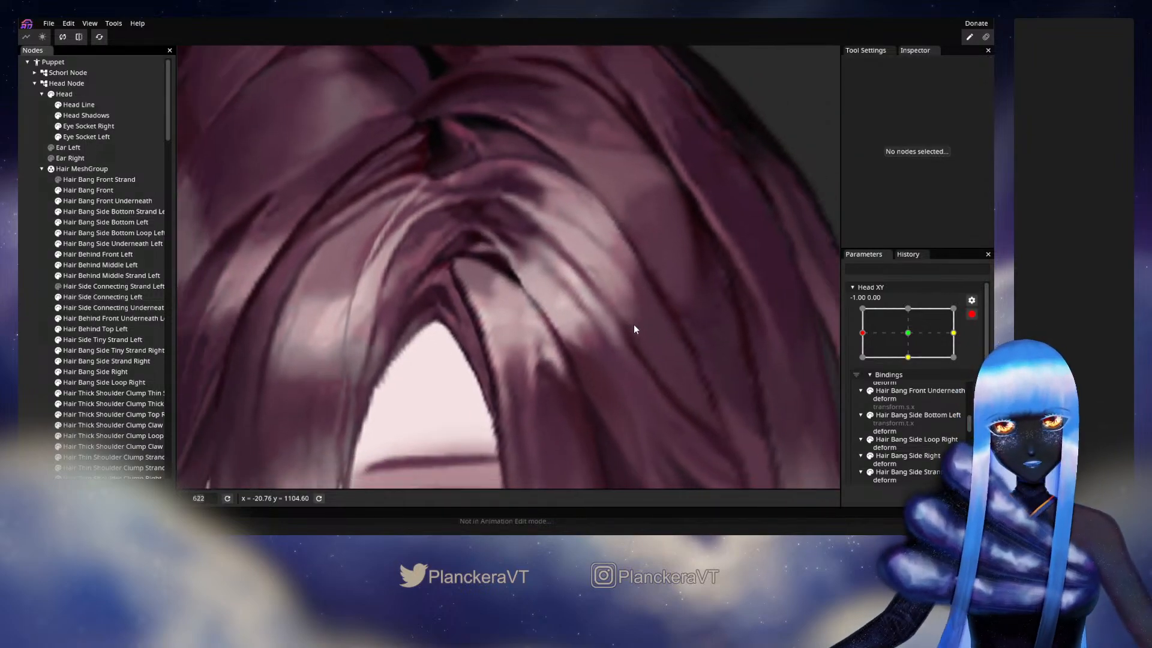
pyautogui.scroll(-5, 640, 338)
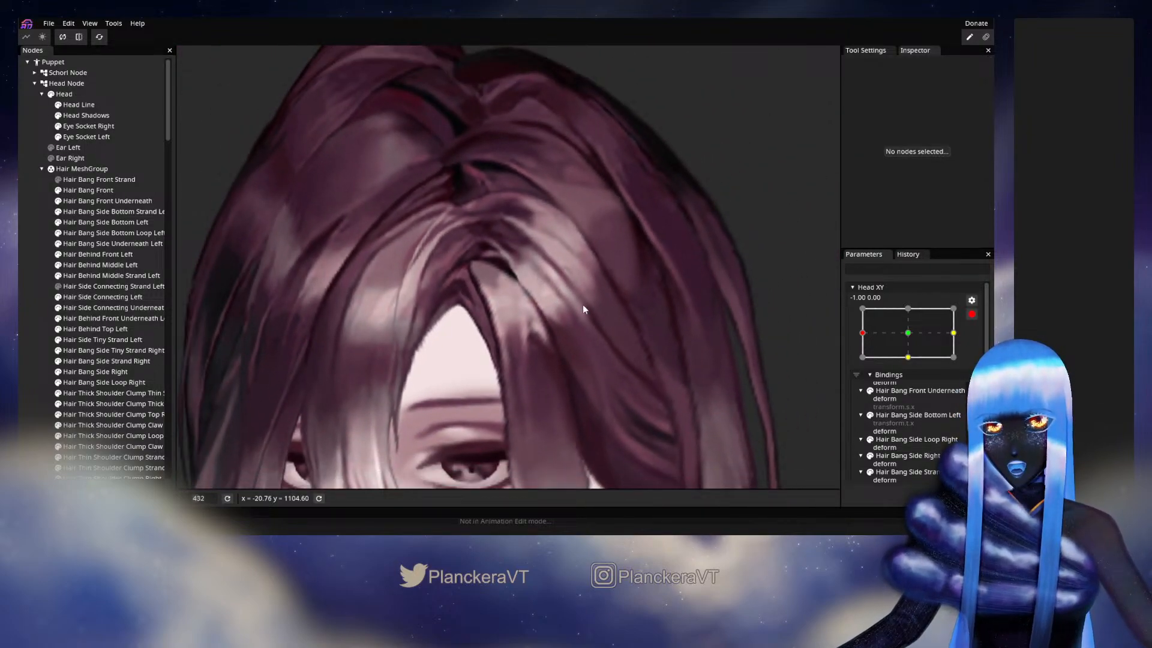
pyautogui.scroll(-2, 600, 312)
pyautogui.scroll(-1, 624, 326)
pyautogui.click(972, 314)
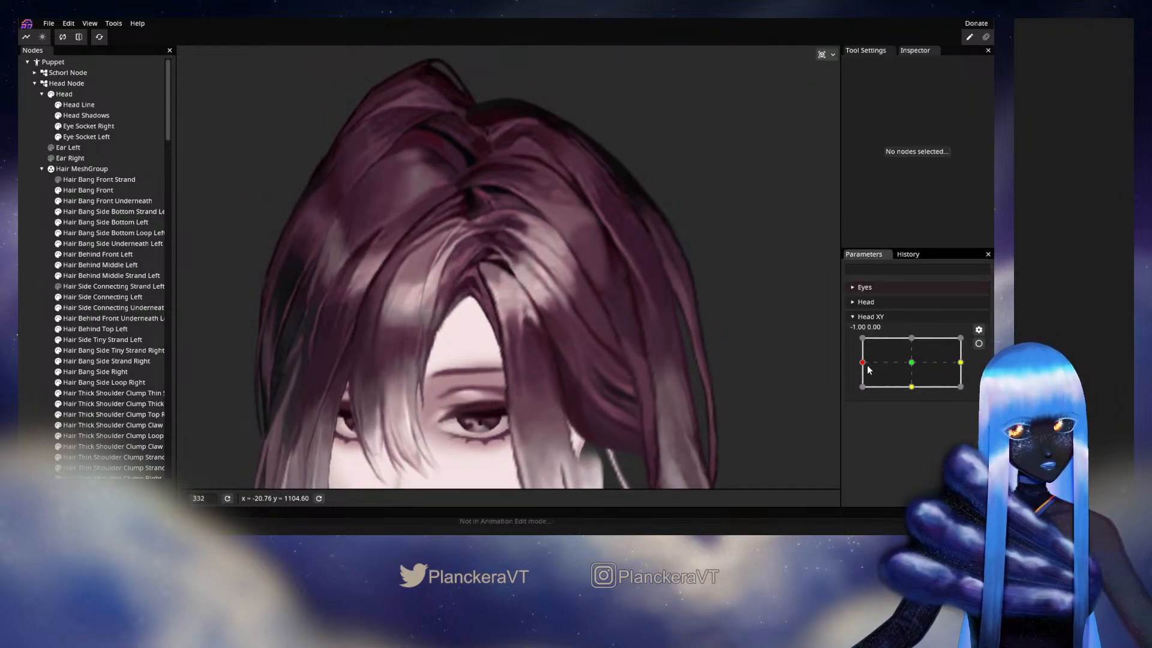
pyautogui.moveTo(864, 363)
pyautogui.mouseDown()
pyautogui.moveTo(910, 365)
pyautogui.moveTo(862, 363)
pyautogui.mouseUp()
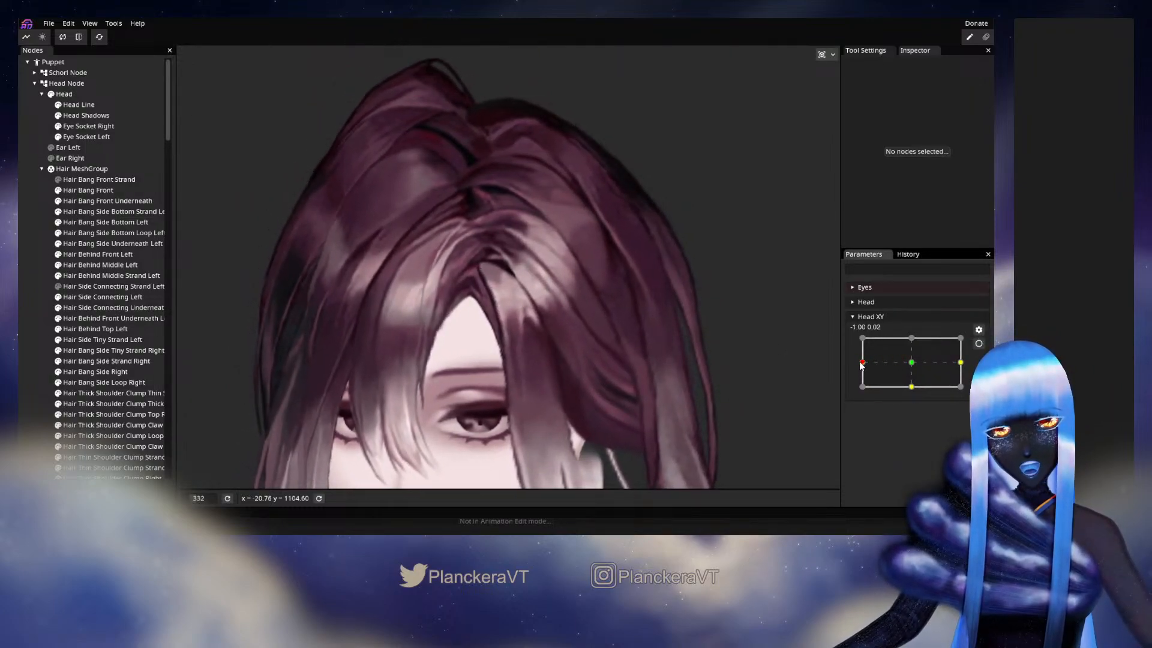
# - Arm Head XY at -1.00, 0.00 again and fine-tune single vertices in the middle of Hair Side Connecting Left
pyautogui.click(979, 344)
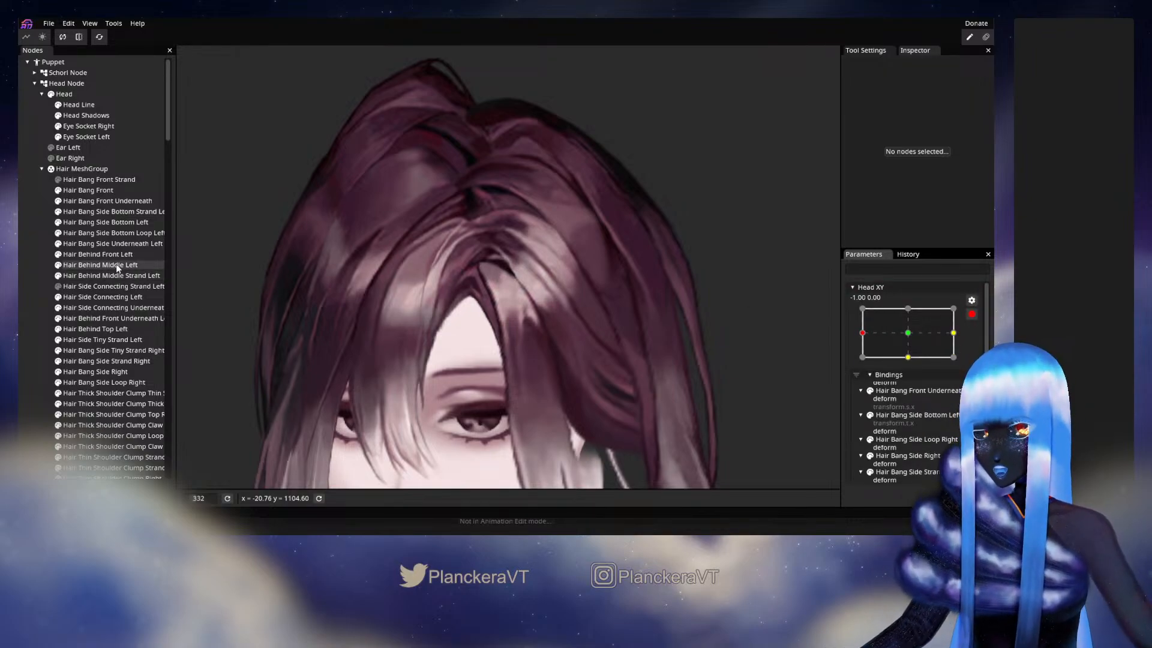
pyautogui.click(110, 298)
pyautogui.scroll(5, 477, 366)
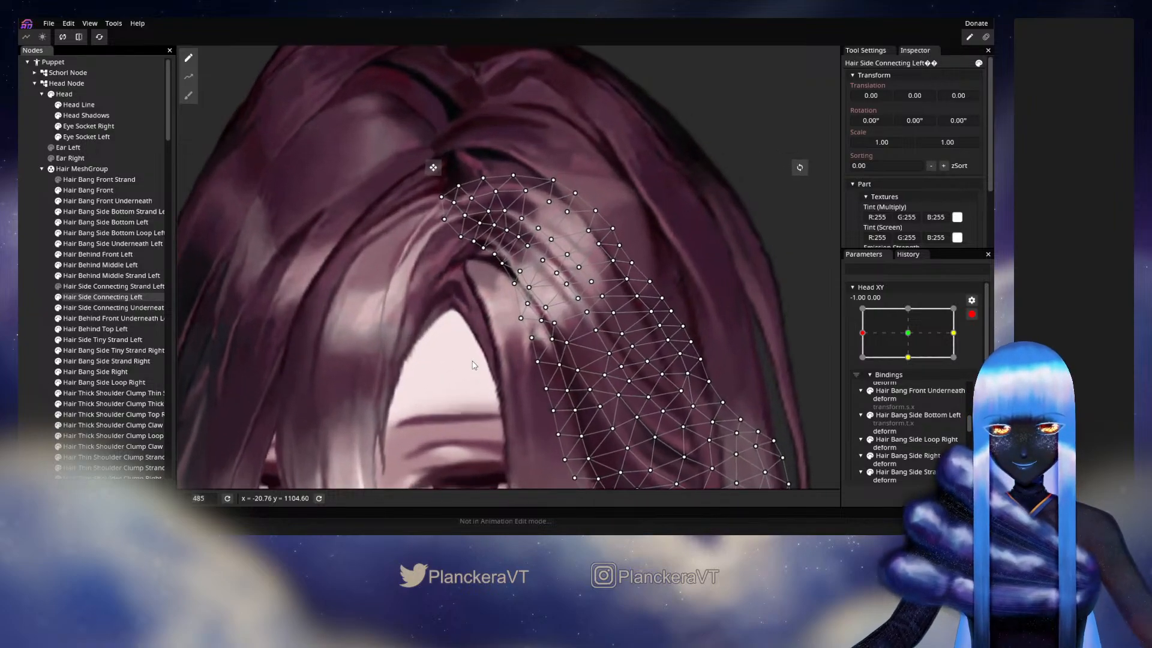
pyautogui.scroll(1, 478, 375)
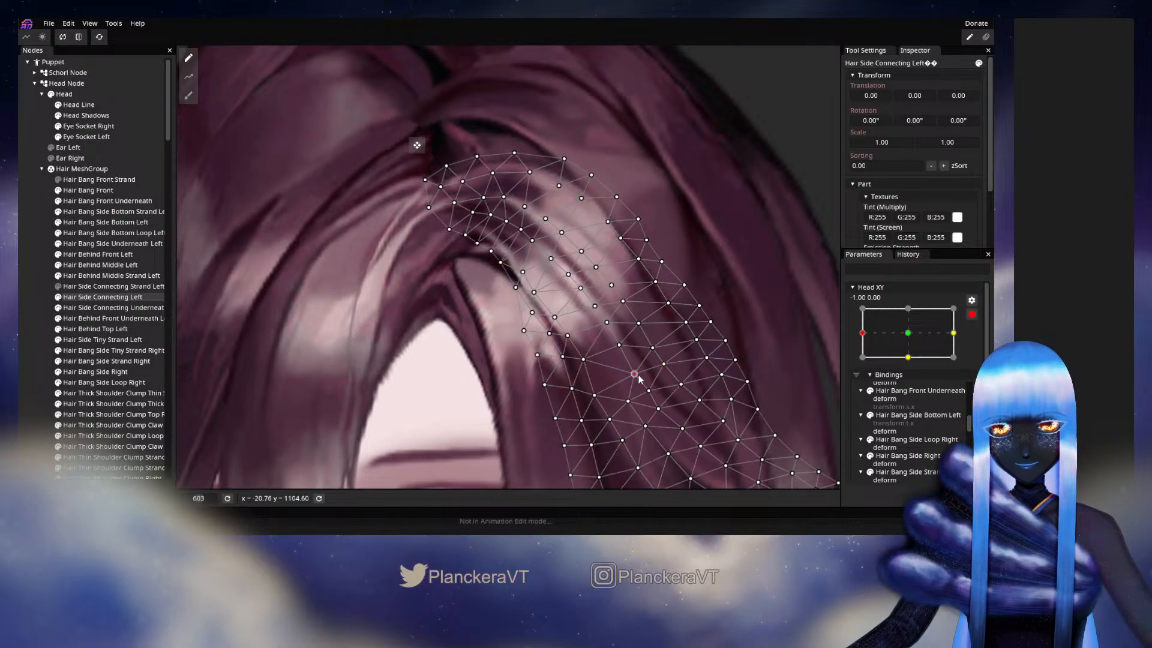
# - Deselect Hair Side Connecting Left, disarm Head XY, and move the parameter around its -1.00, 0.00 keypoint to check the adjustment
pyautogui.click(317, 366)
pyautogui.scroll(-5, 639, 362)
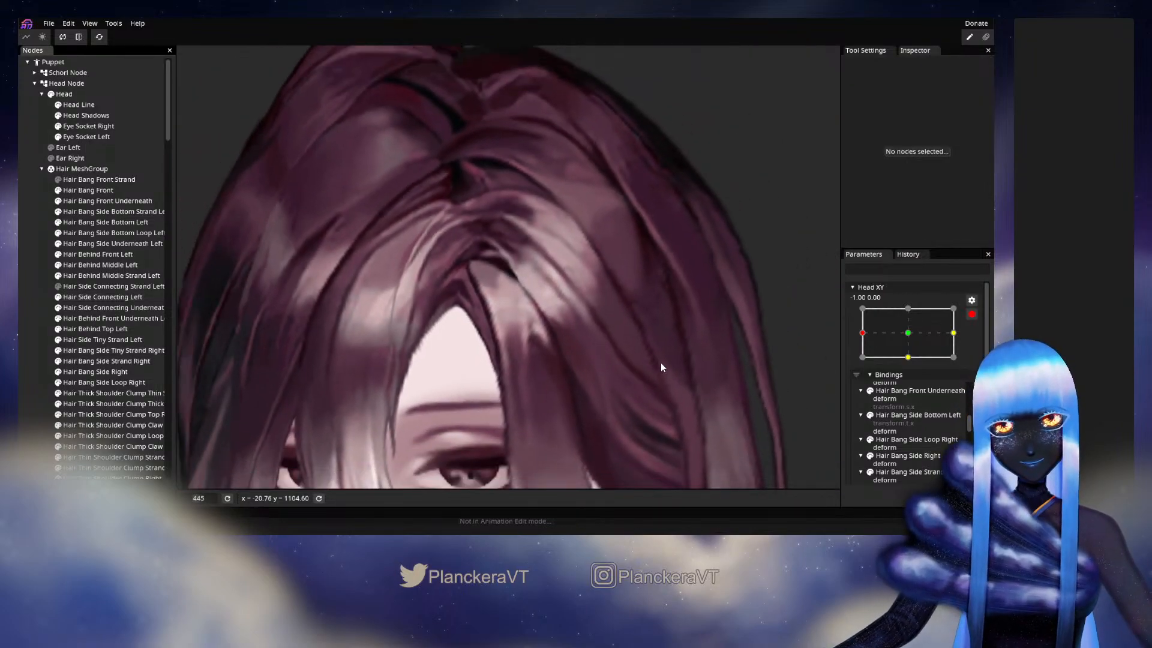
pyautogui.scroll(-6, 661, 368)
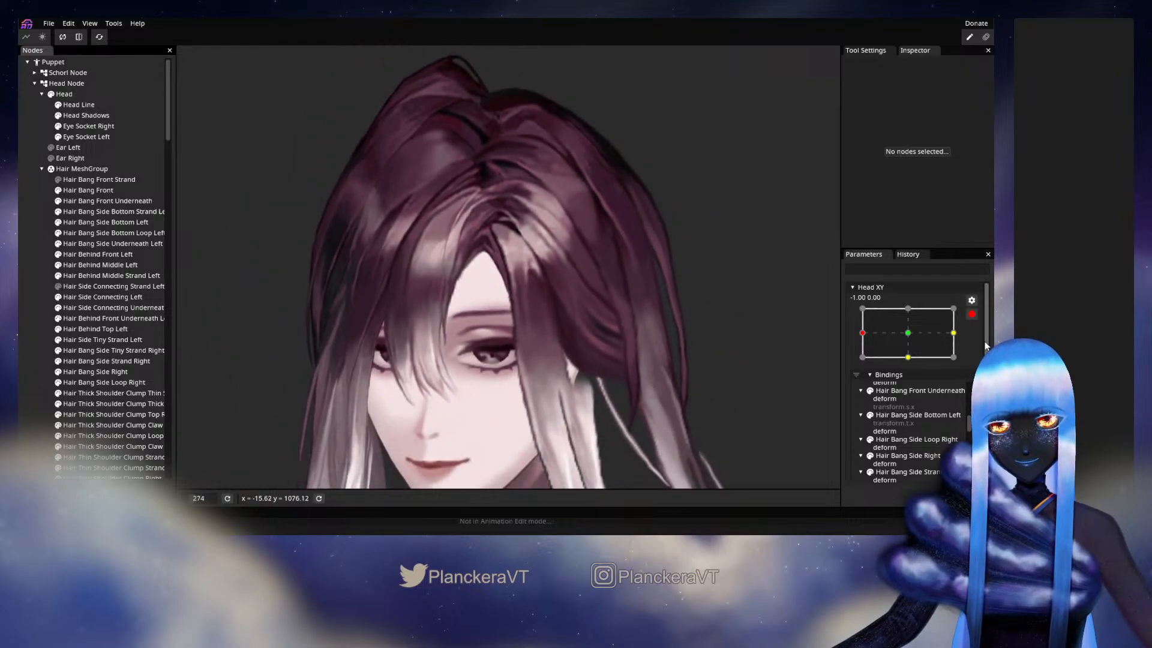
pyautogui.click(972, 314)
pyautogui.moveTo(864, 363)
pyautogui.mouseDown()
pyautogui.moveTo(897, 366)
pyautogui.moveTo(861, 372)
pyautogui.moveTo(909, 369)
pyautogui.moveTo(869, 375)
pyautogui.moveTo(862, 362)
pyautogui.mouseUp()
# - Arm Head XY at -1.00, 0.00, select Hair Side Connecting Left, and set the circle deform brush size to 27
pyautogui.click(978, 344)
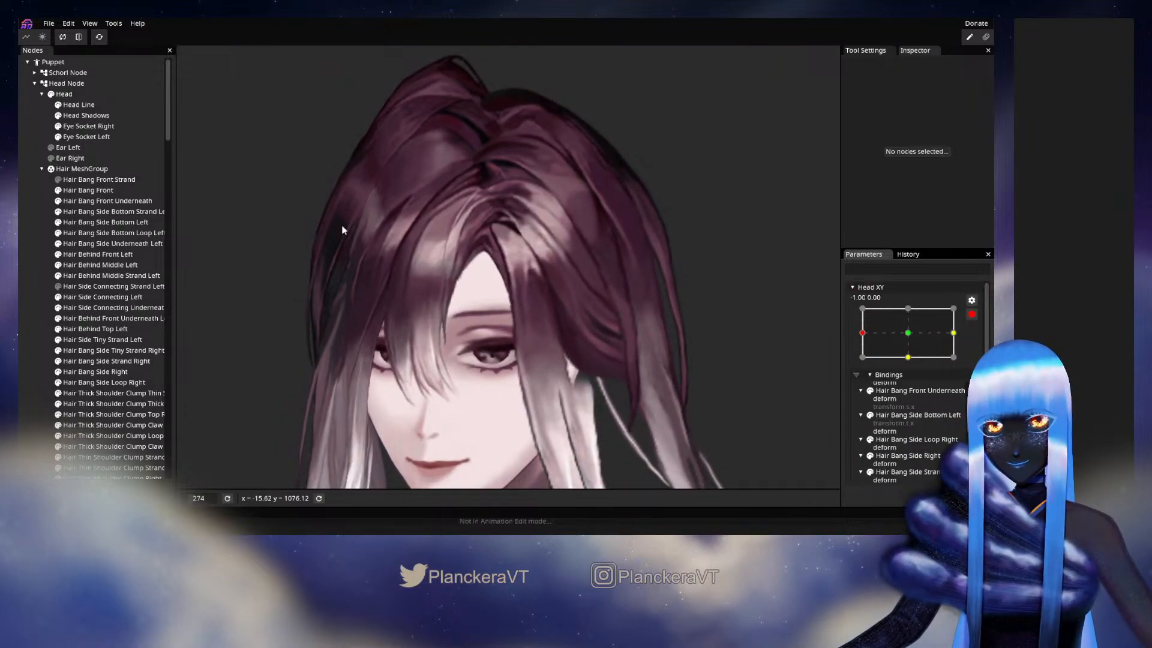
pyautogui.click(97, 297)
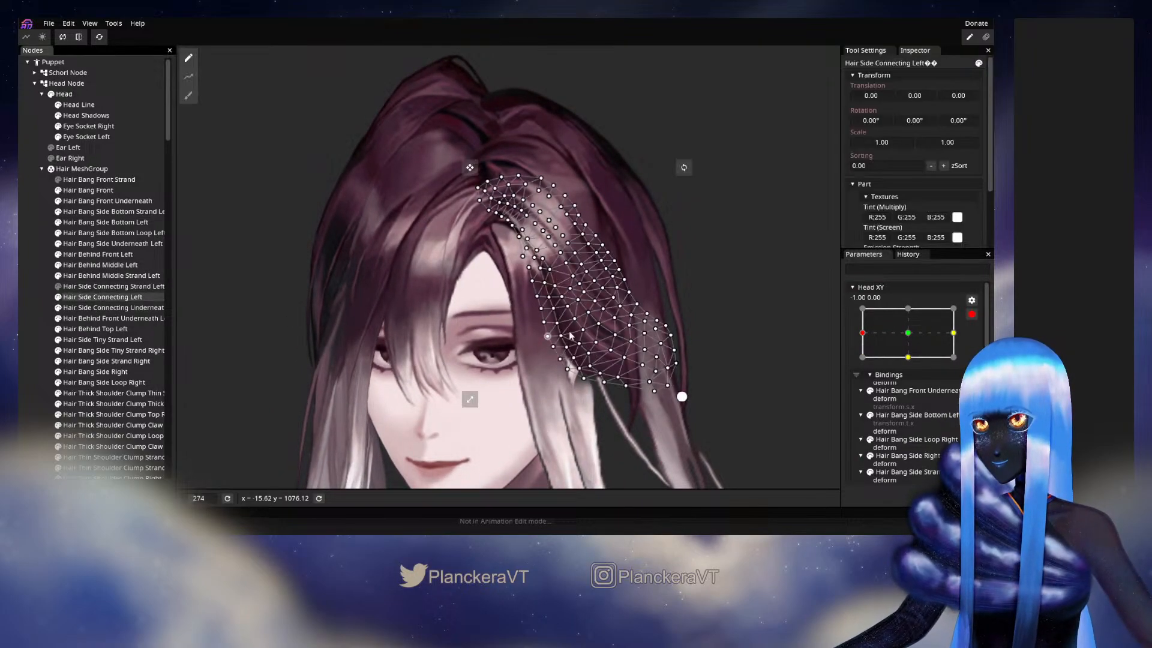
pyautogui.scroll(5, 570, 335)
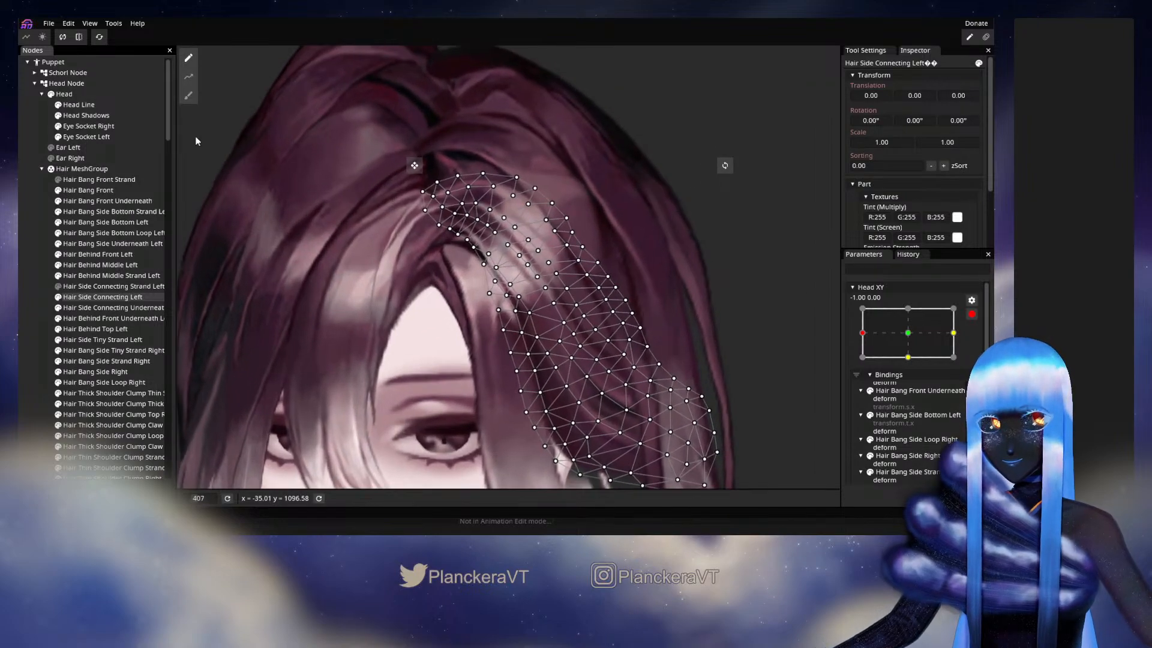
pyautogui.click(189, 96)
pyautogui.scroll(1, 480, 240)
pyautogui.moveTo(770, 97); pyautogui.dragTo(744, 114)
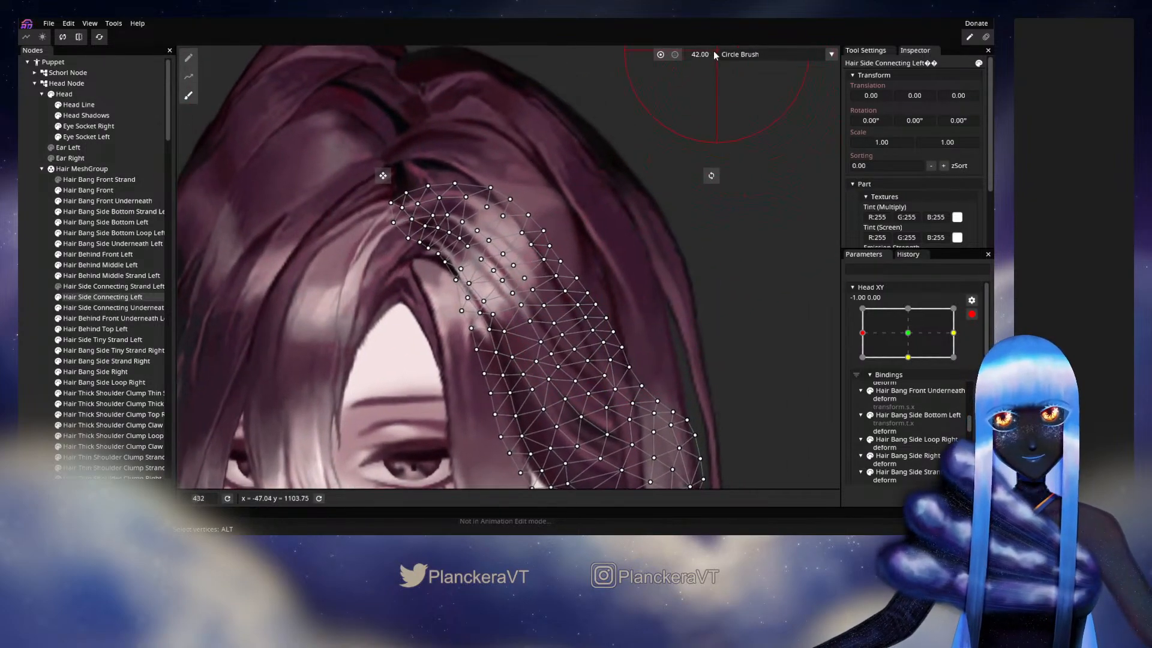
pyautogui.moveTo(714, 52); pyautogui.dragTo(700, 54)
pyautogui.scroll(2, 679, 253)
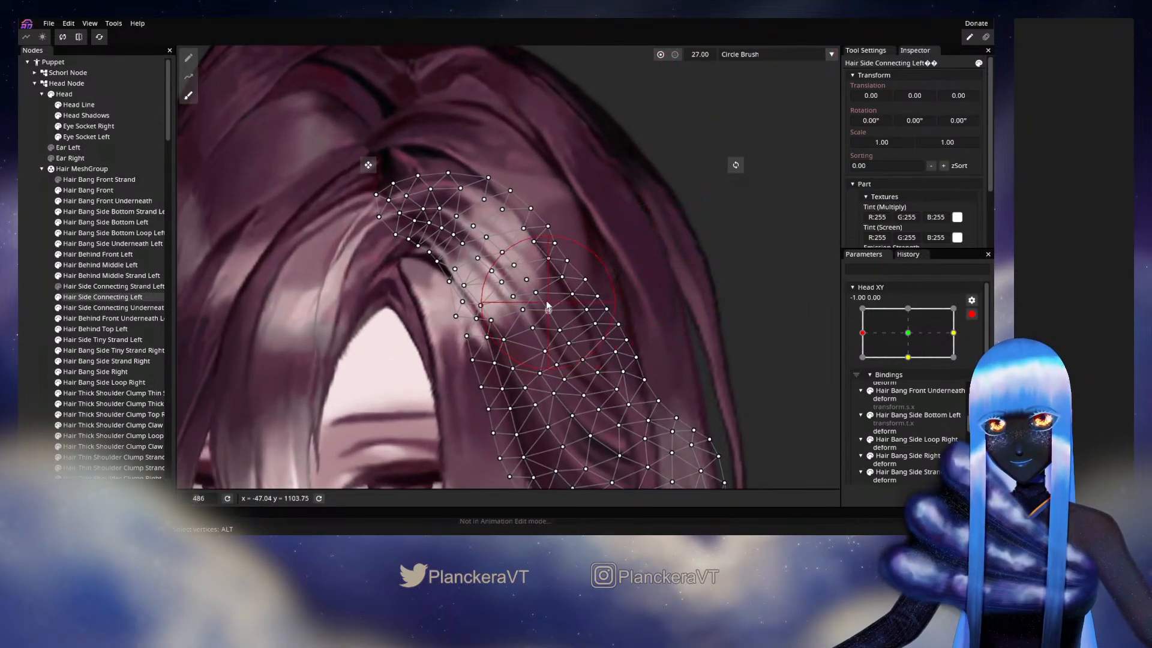
# - Select the vertices across the highlighted upper middle of Hair Side Connecting Left, brush them slightly inward, and adjust the few below individually
pyautogui.click(188, 58)
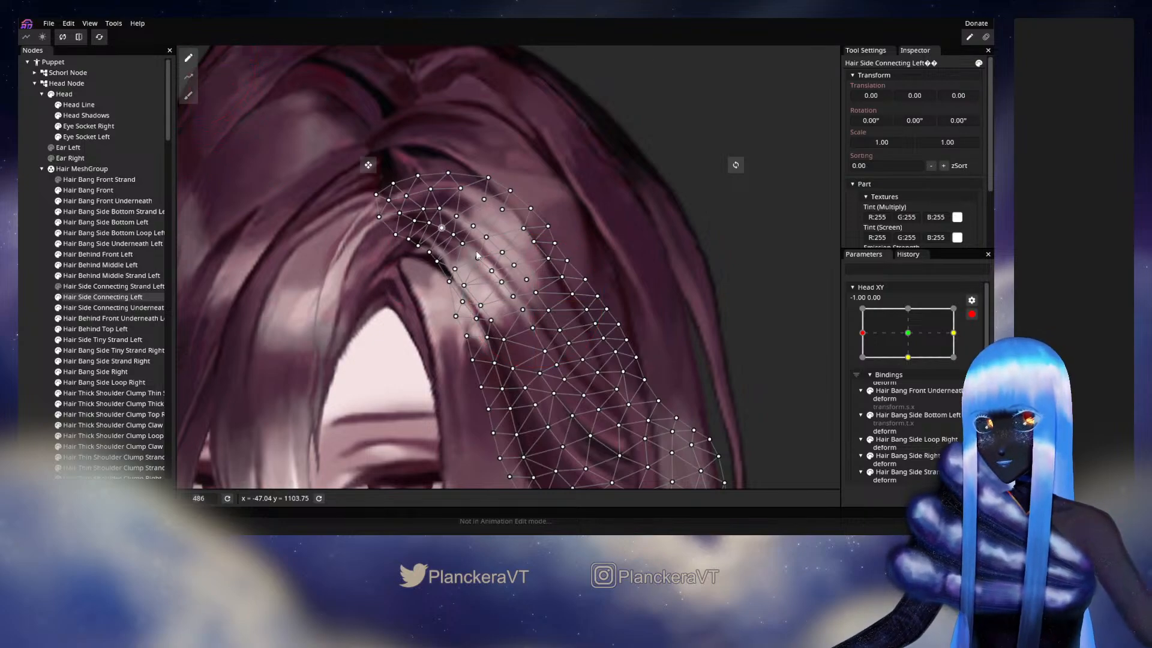
pyautogui.moveTo(474, 214); pyautogui.dragTo(541, 338)
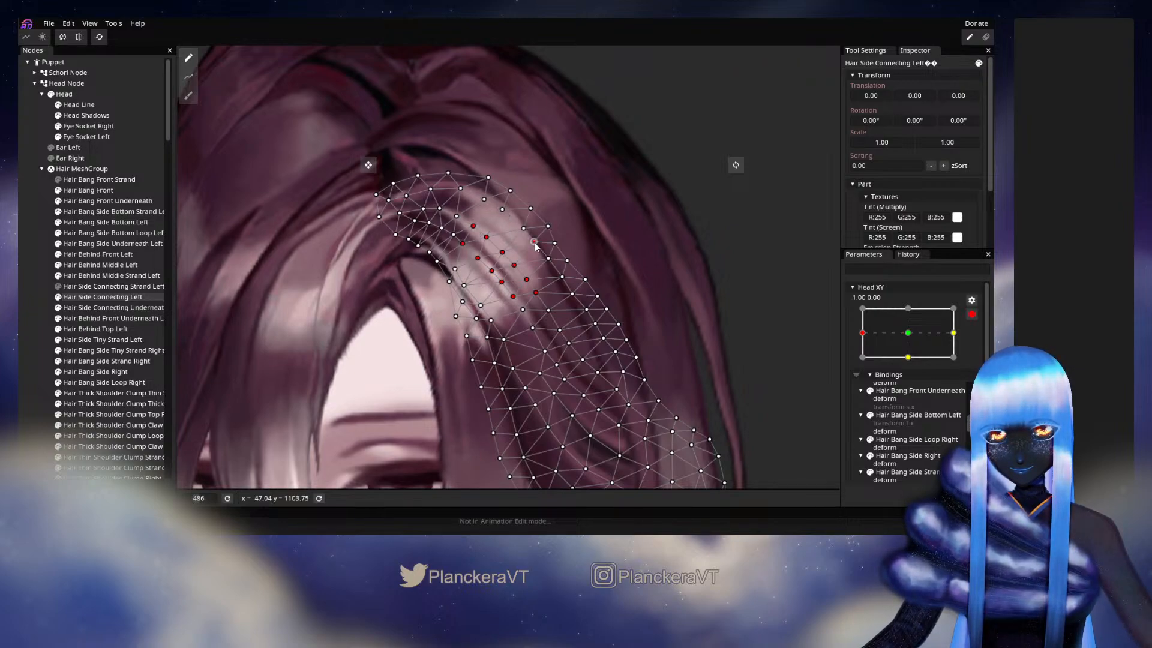
pyautogui.click(188, 95)
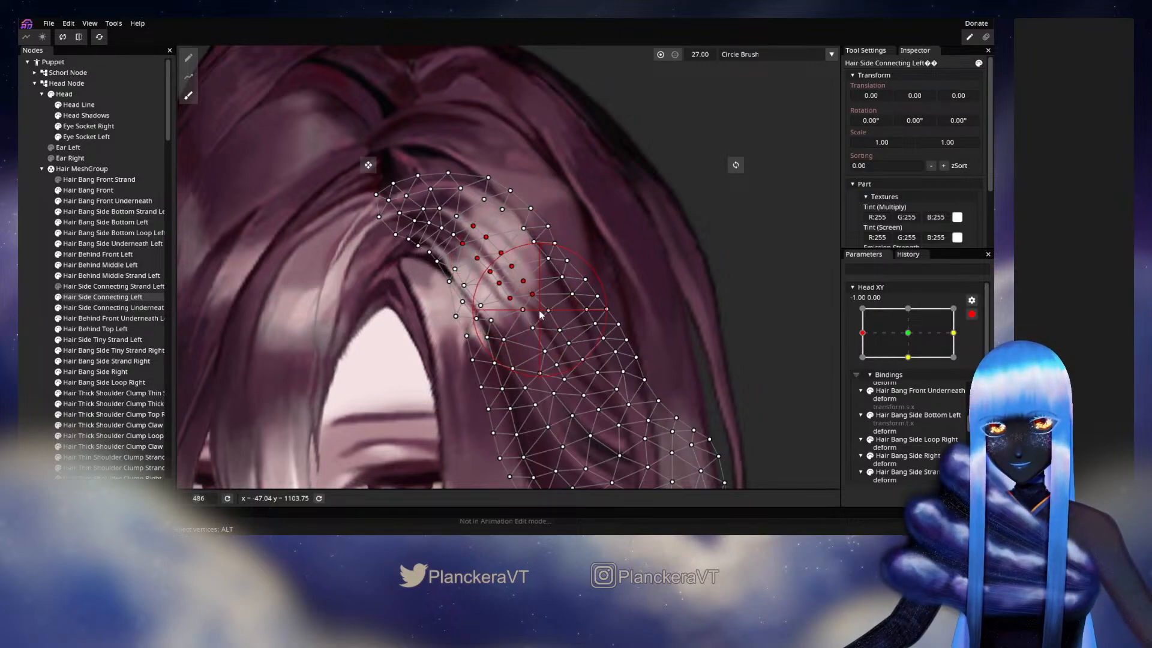
pyautogui.click(188, 58)
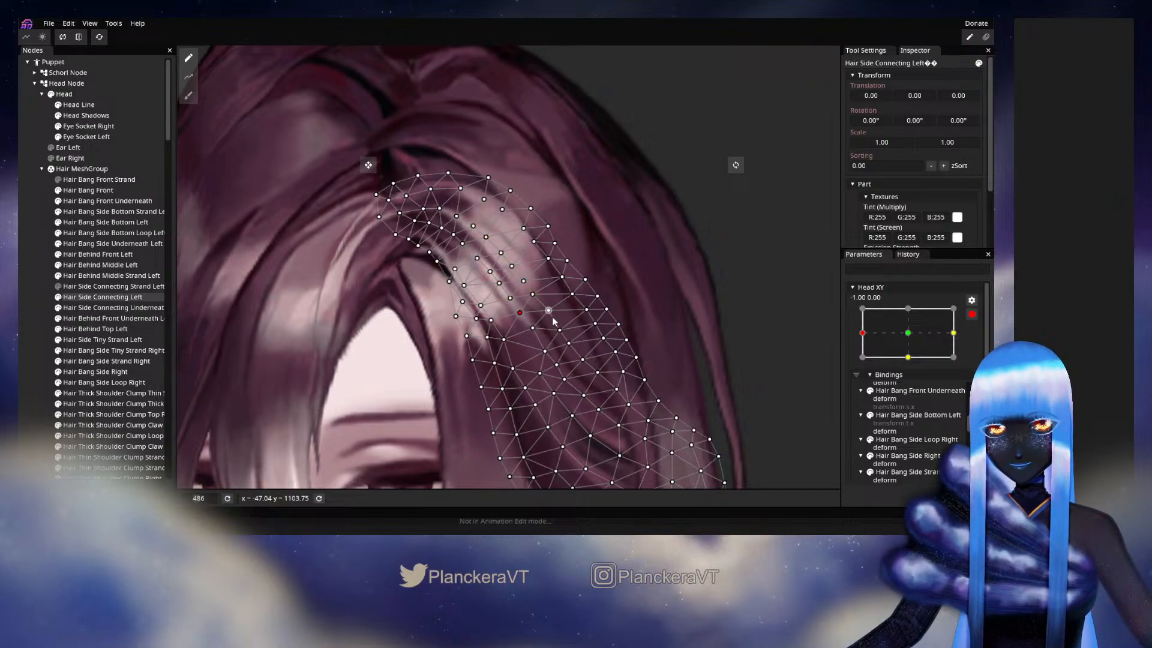
# - Deselect the mesh, disarm Head XY, and move the parameter around -1.00, 0.00 to check the brushed hair highlight
pyautogui.click(20, 241)
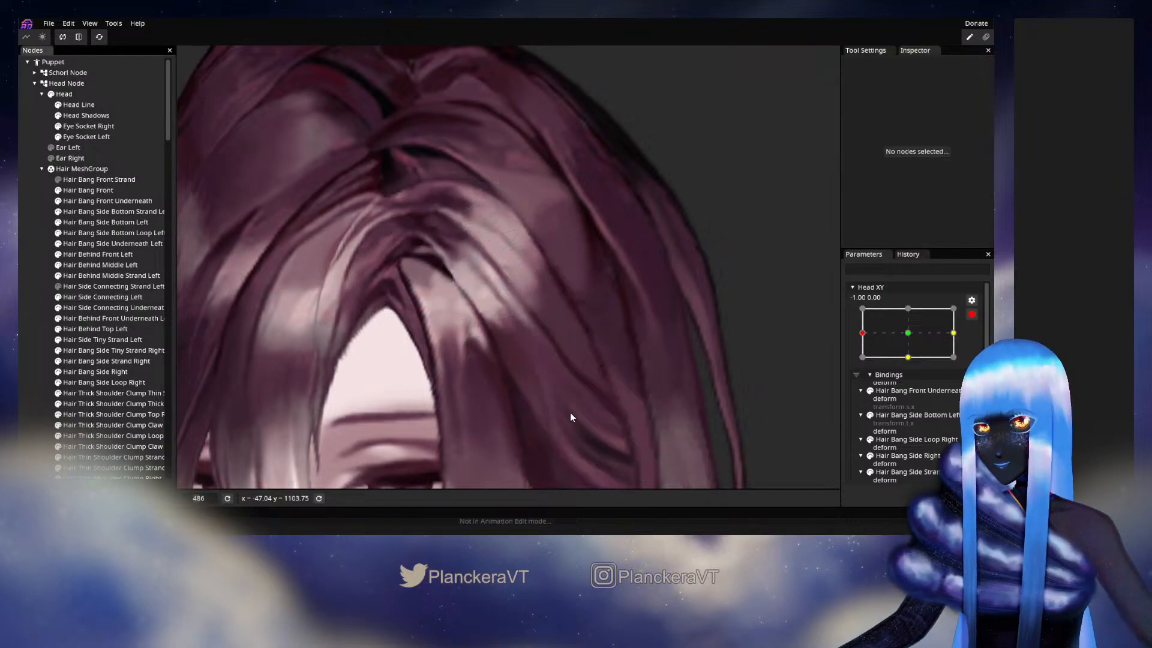
pyautogui.scroll(-4, 571, 413)
pyautogui.scroll(-1, 585, 399)
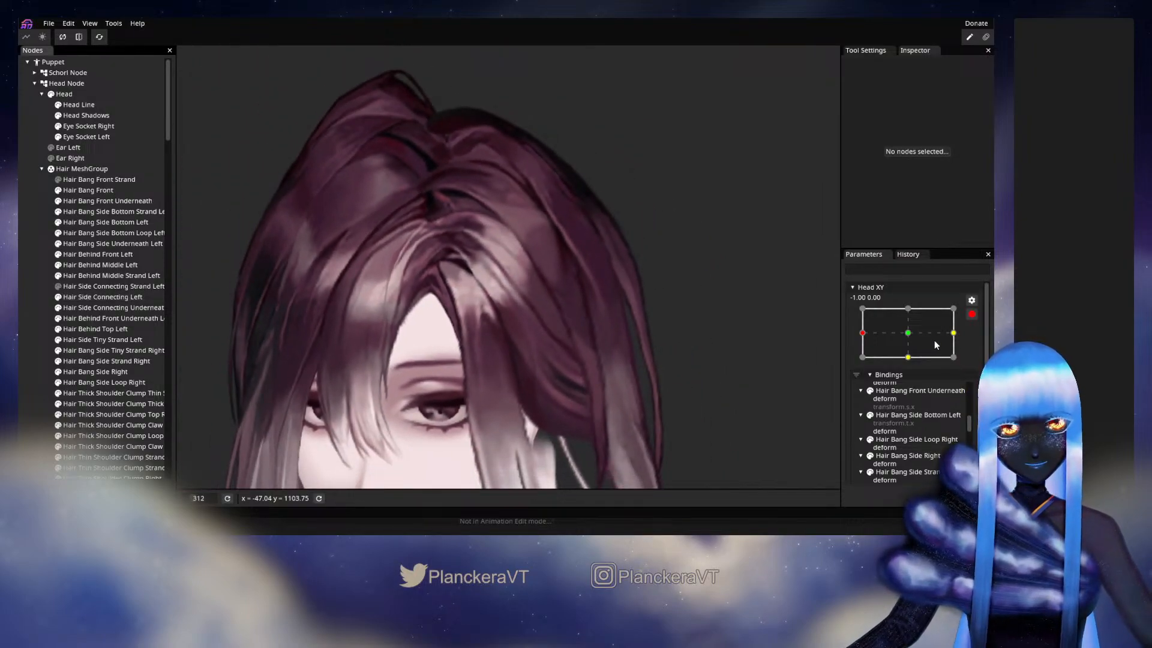
pyautogui.click(972, 314)
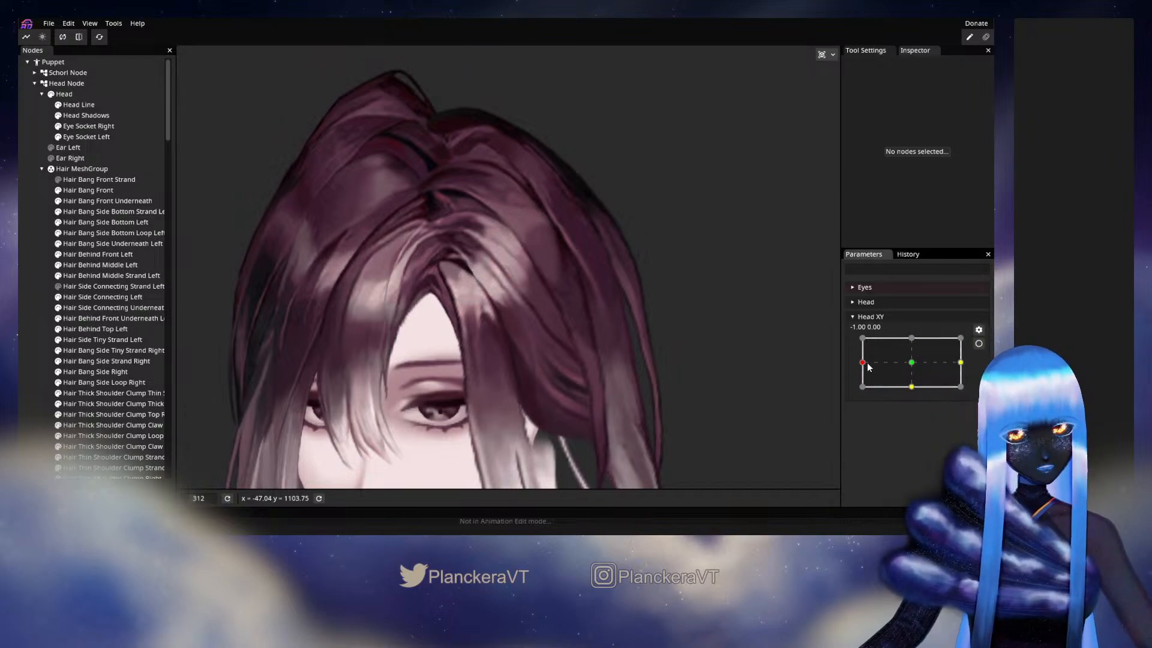
pyautogui.moveTo(862, 362)
pyautogui.mouseDown()
pyautogui.moveTo(913, 369)
pyautogui.moveTo(860, 367)
pyautogui.mouseUp()
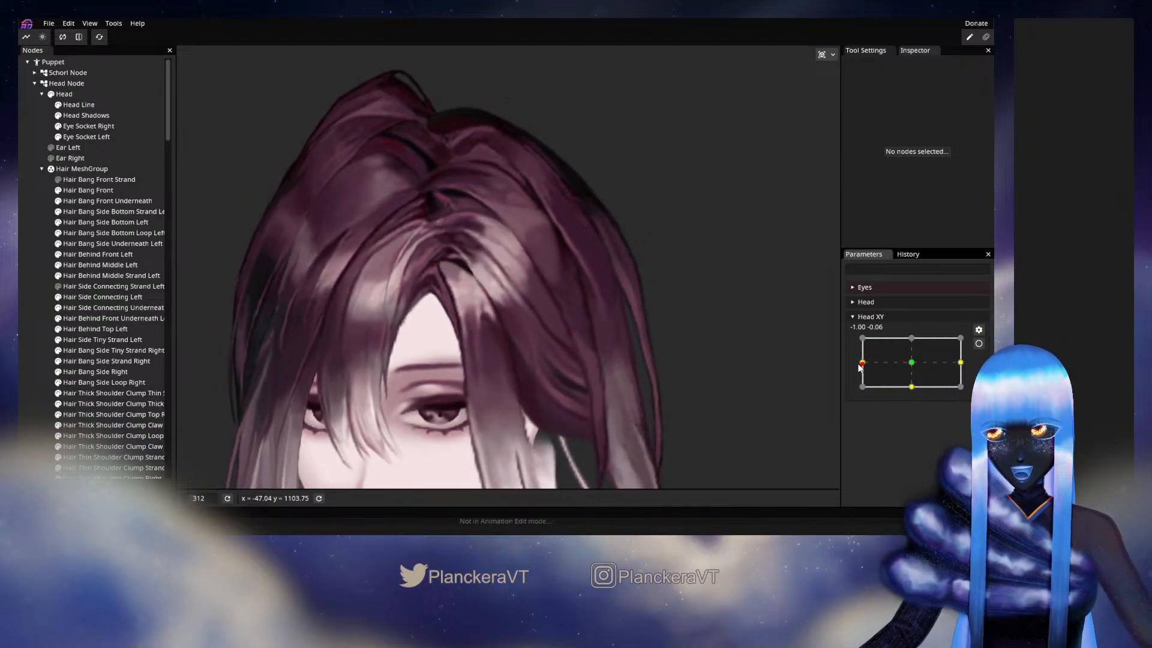
# - Arm Head XY at -1.00, 0.00 and adjust single vertices below the highlight of Hair Side Connecting Left
pyautogui.click(979, 343)
pyautogui.scroll(4, 301, 232)
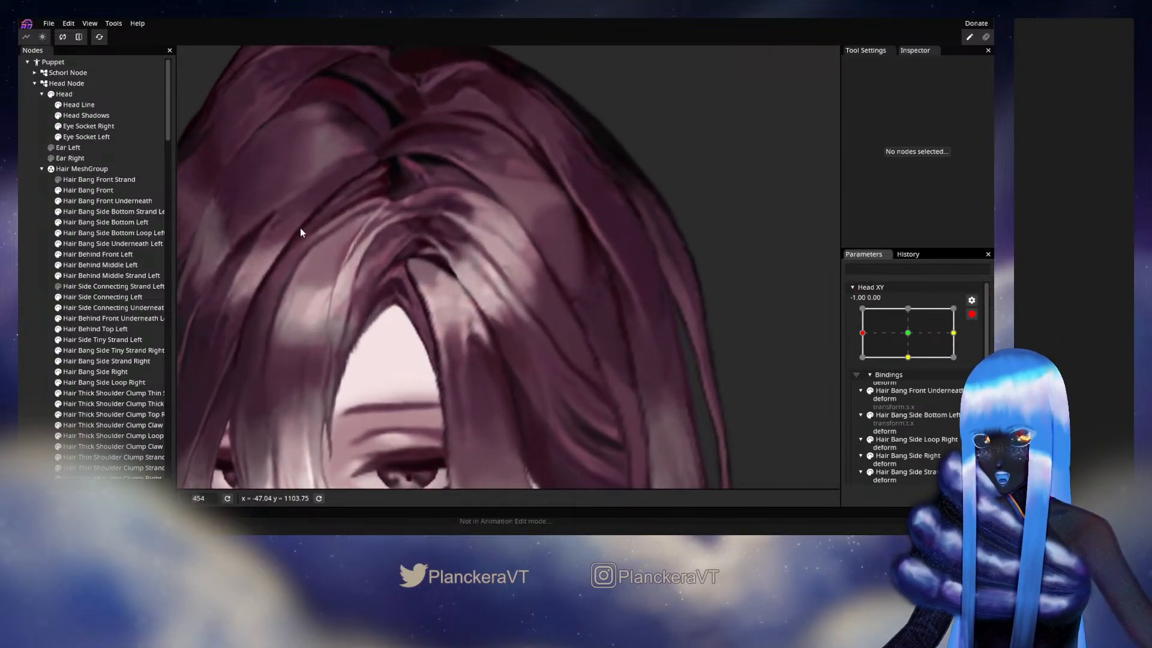
pyautogui.click(96, 297)
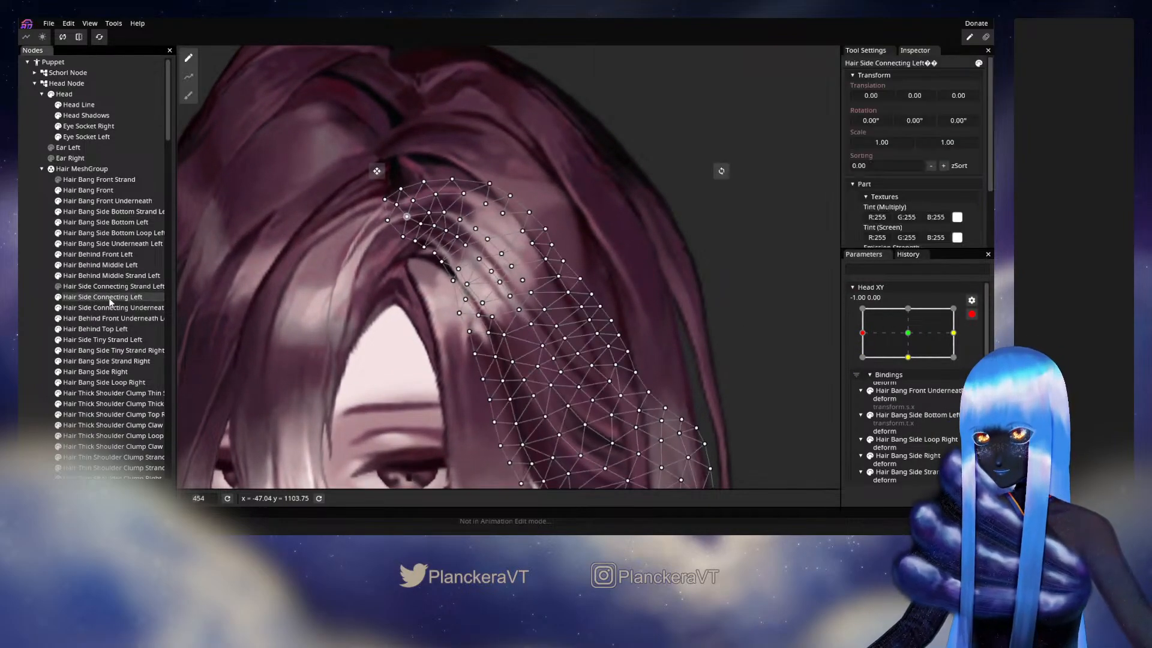
pyautogui.scroll(3, 456, 249)
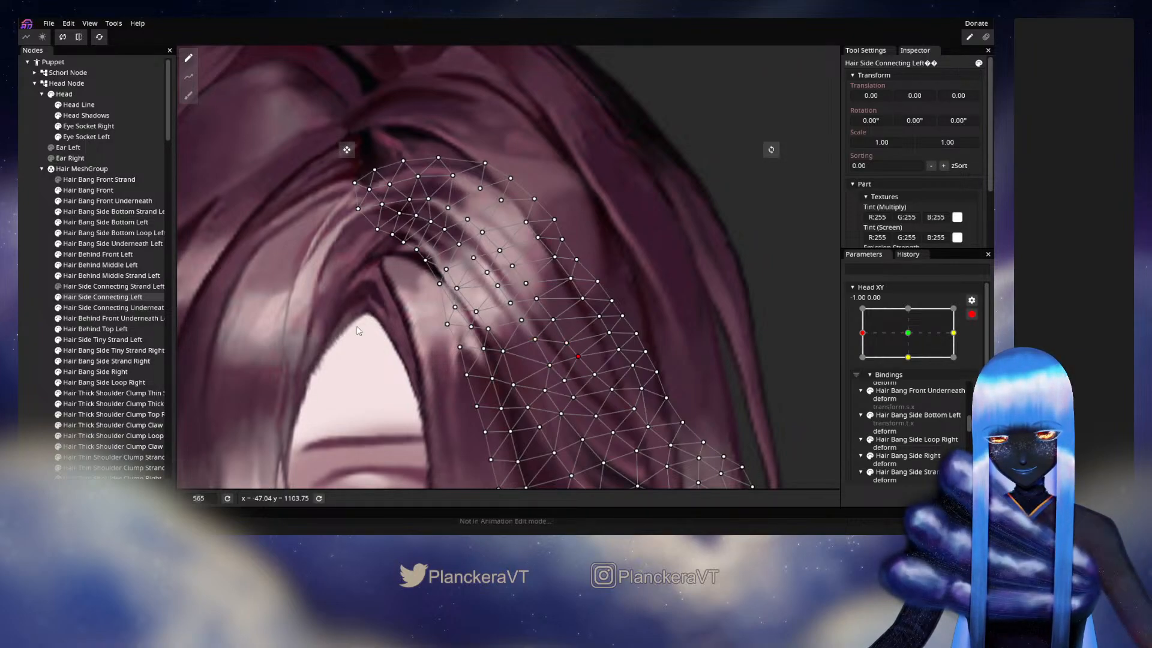
# - Deselect Hair Side Connecting Left, disarm Head XY, and move the parameter to about -0.92, 0.33 to check how the hair follows
pyautogui.click(27, 279)
pyautogui.scroll(-5, 615, 355)
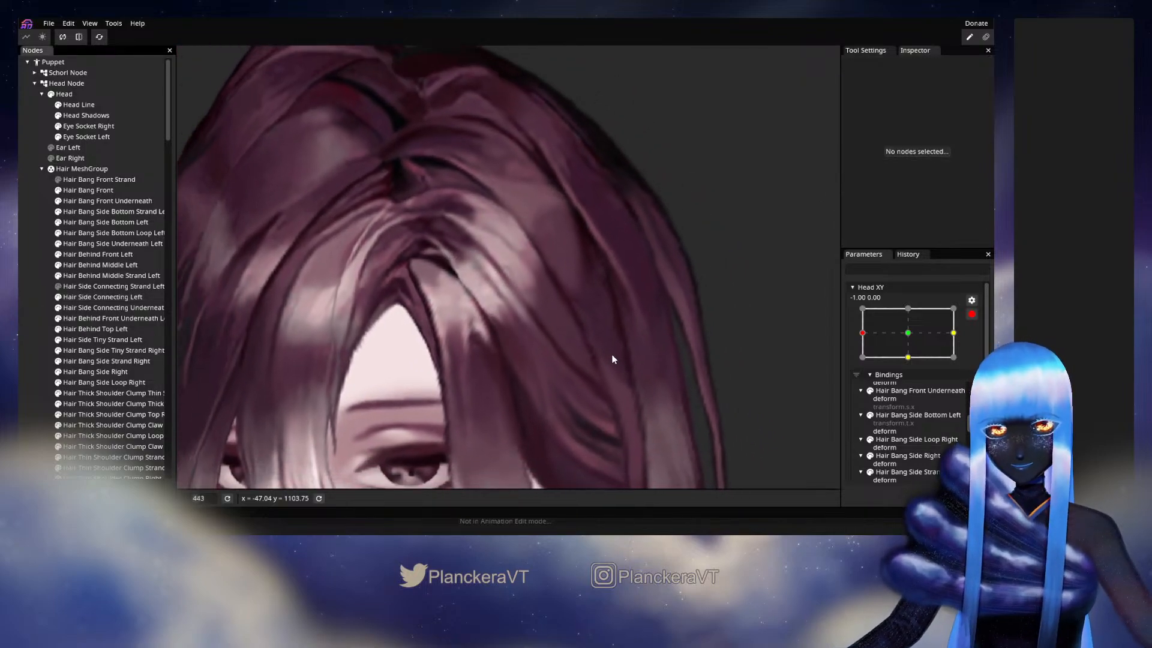
pyautogui.scroll(-2, 629, 351)
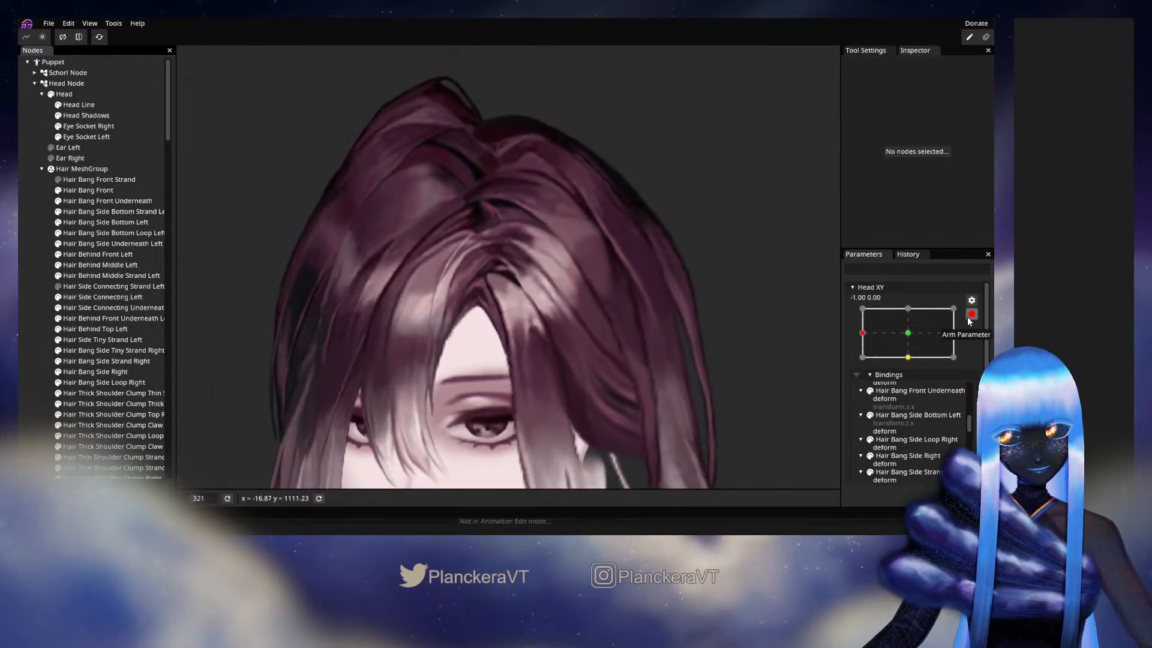
pyautogui.click(968, 322)
pyautogui.moveTo(862, 362)
pyautogui.mouseDown()
pyautogui.moveTo(916, 363)
pyautogui.moveTo(864, 358)
pyautogui.mouseUp()
# - Save the puppet project to shalommodel1.inx
pyautogui.scroll(-1, 636, 352)
pyautogui.scroll(-1, 672, 353)
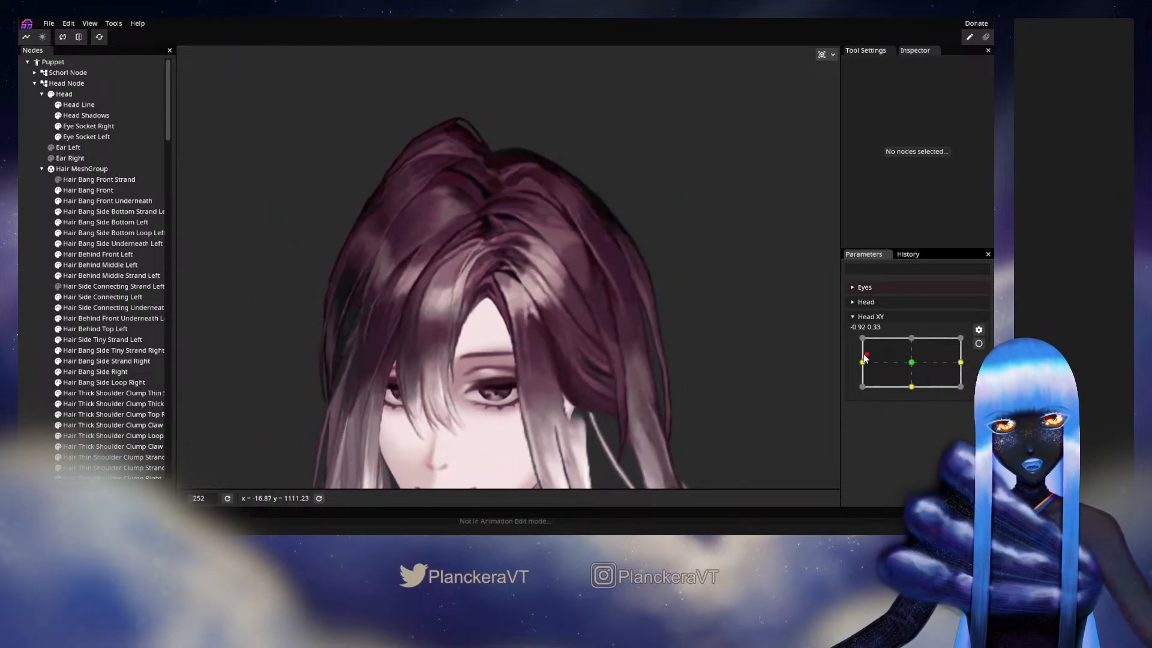
pyautogui.click(46, 25)
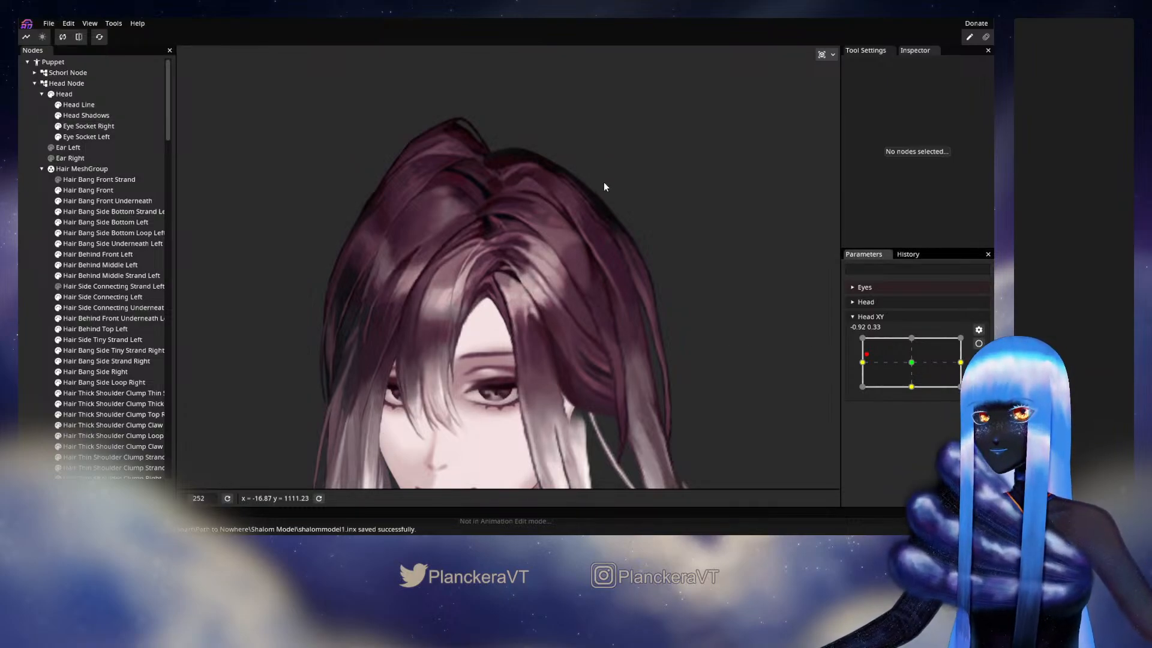